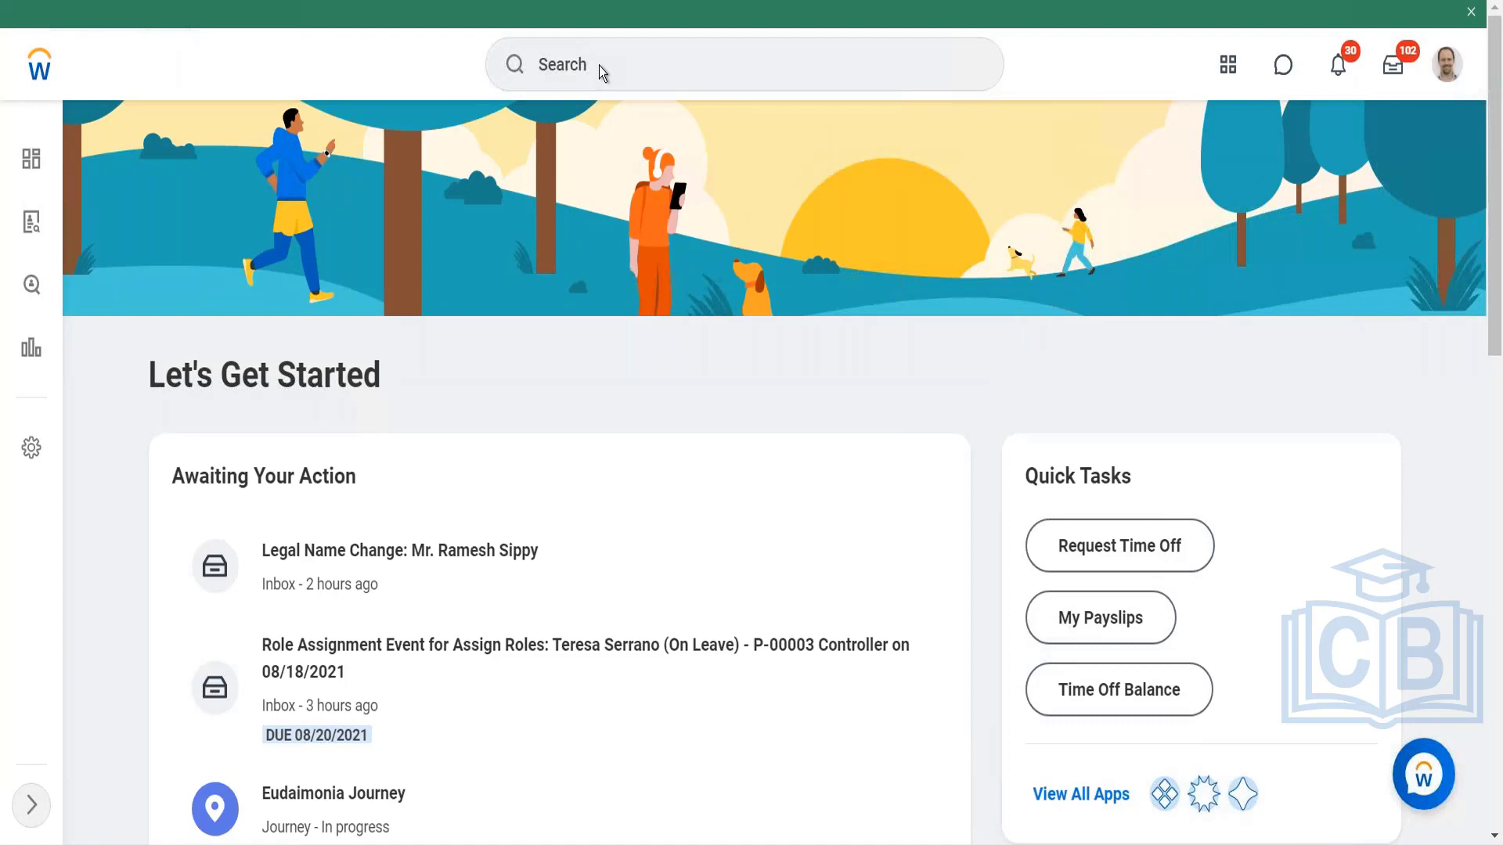
Step: Search for "view Time entry template"
left_click(598, 66)
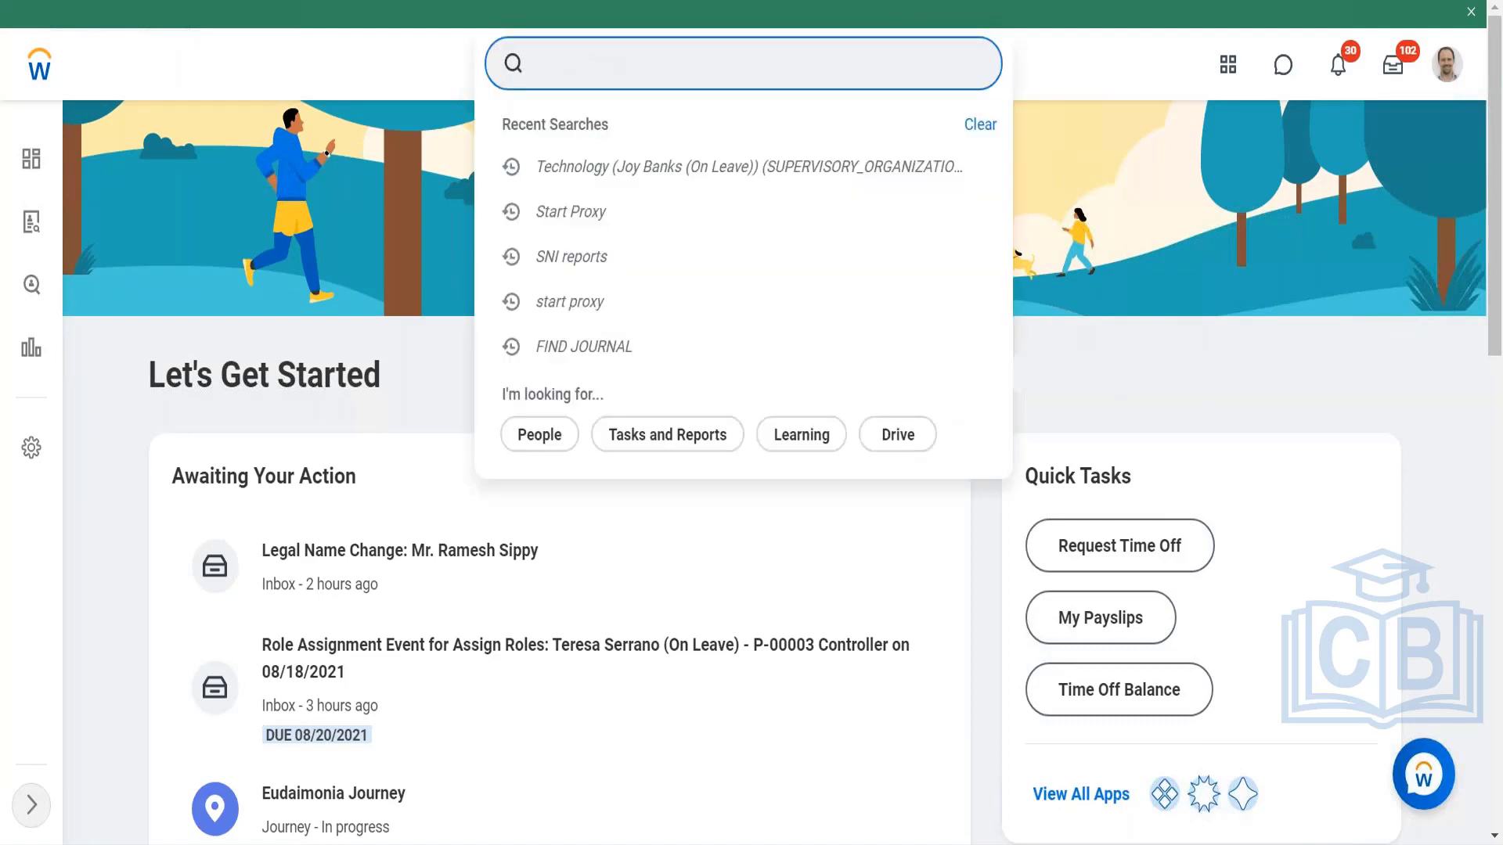
type("view Time")
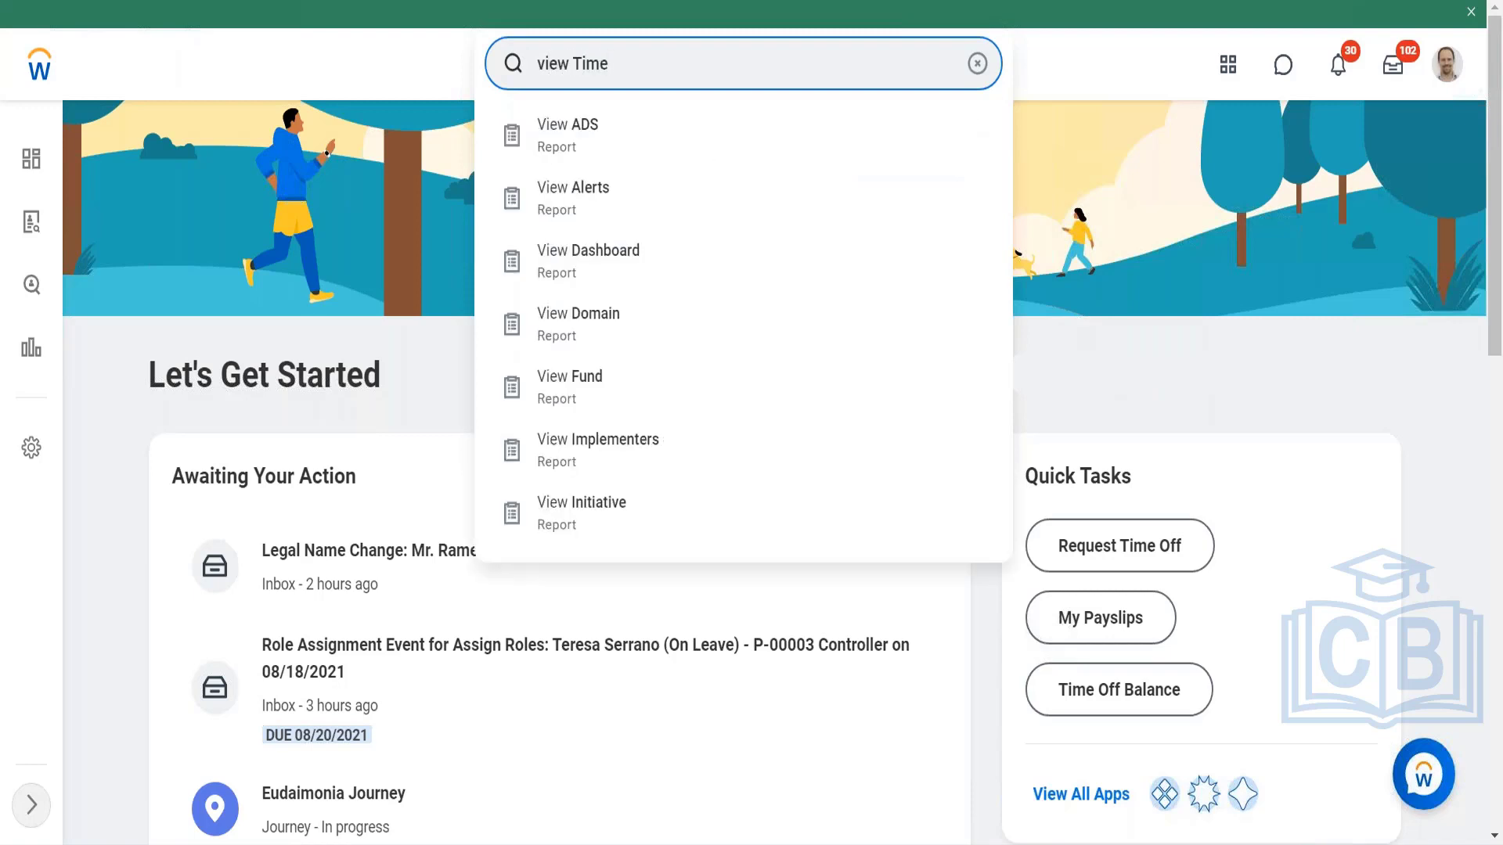
type(" entry templat")
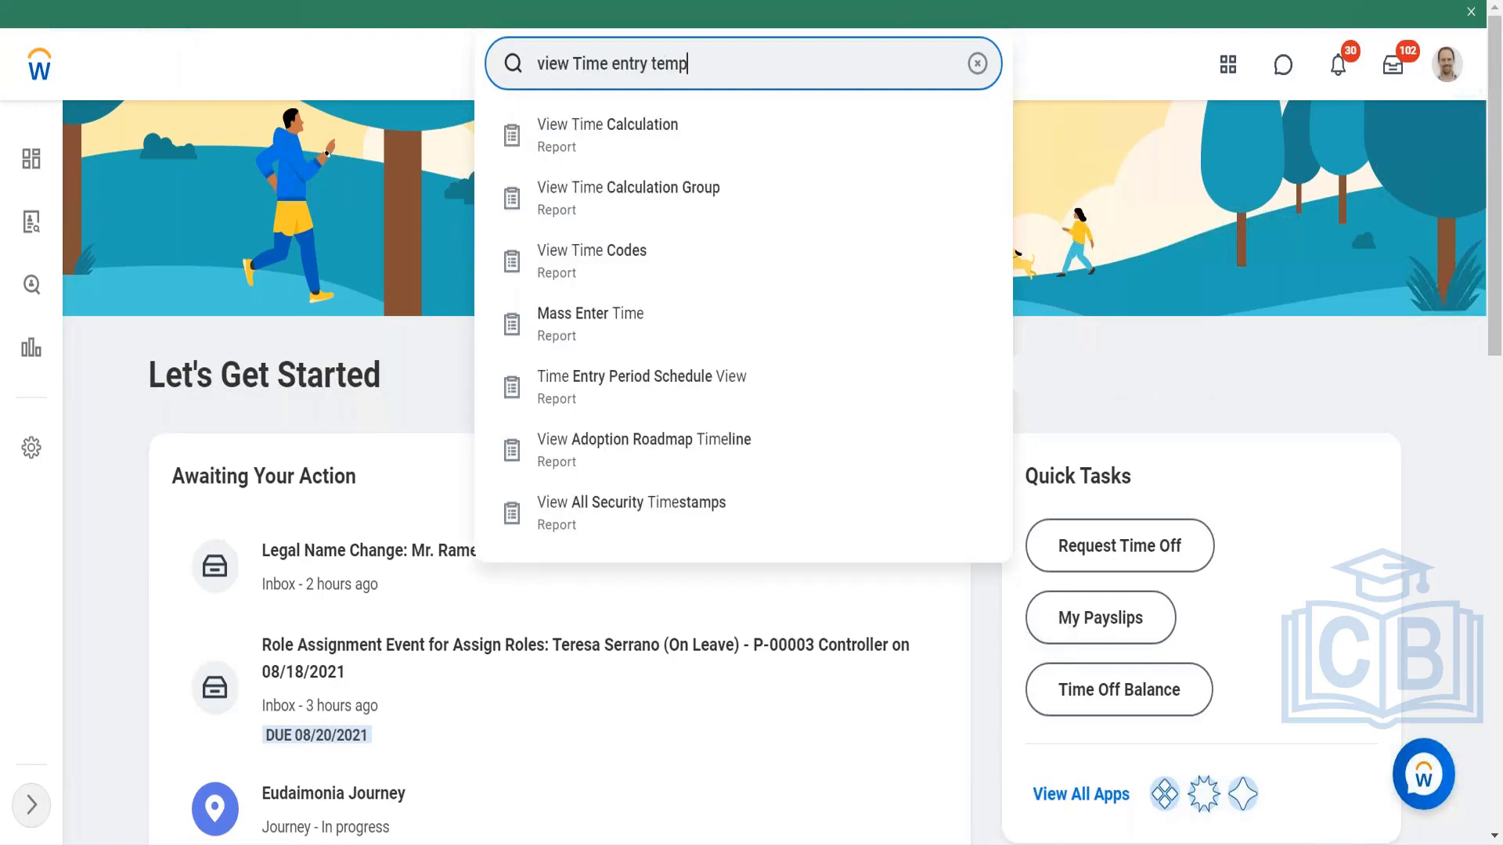
type("e")
key("Return")
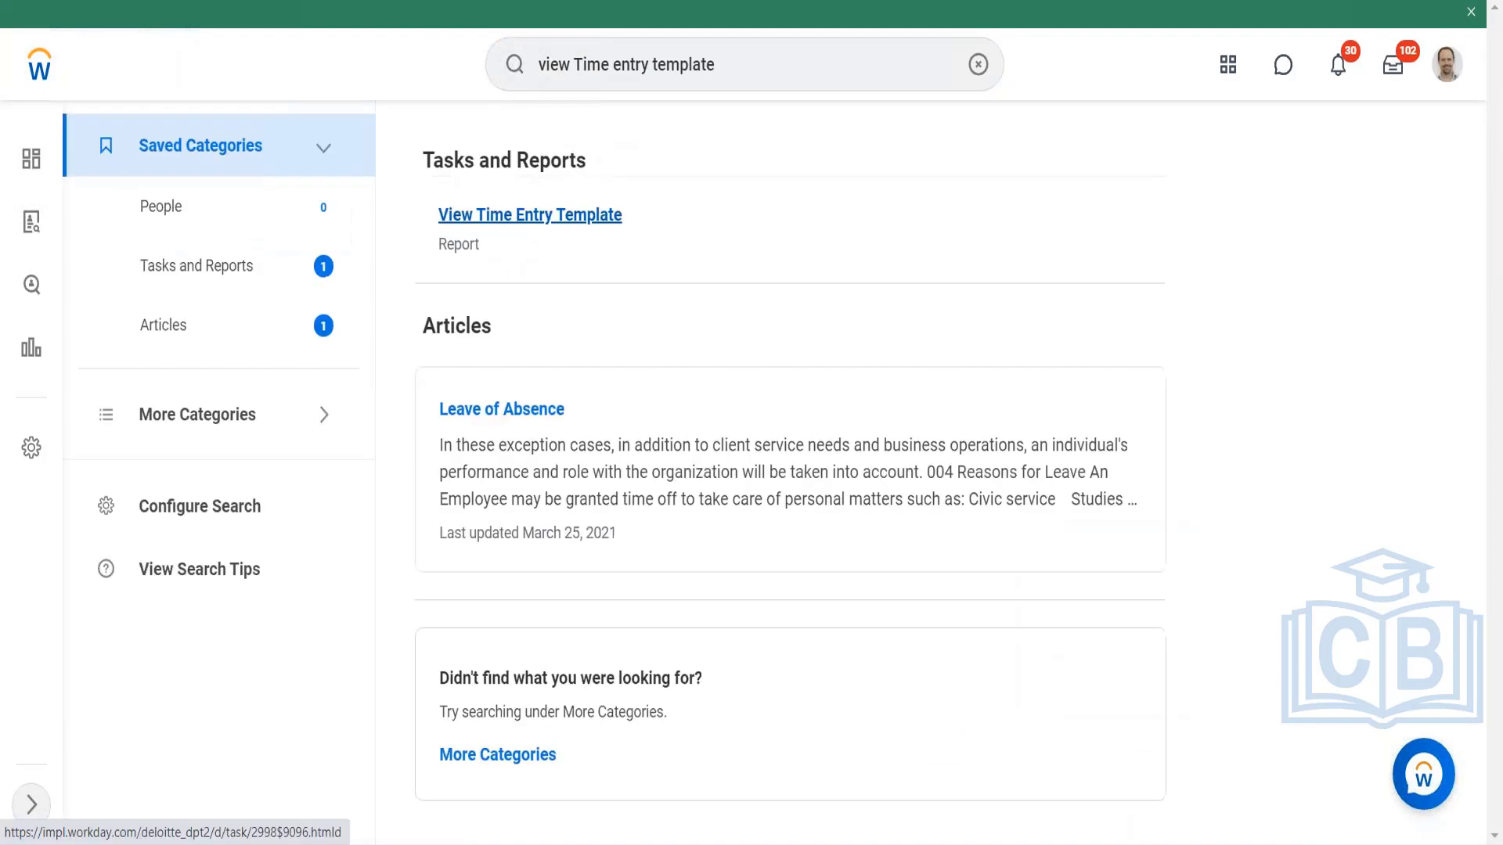
Step: Replace the search with one for all time entry templates and open the All Time Entry Templates report
left_click(731, 68)
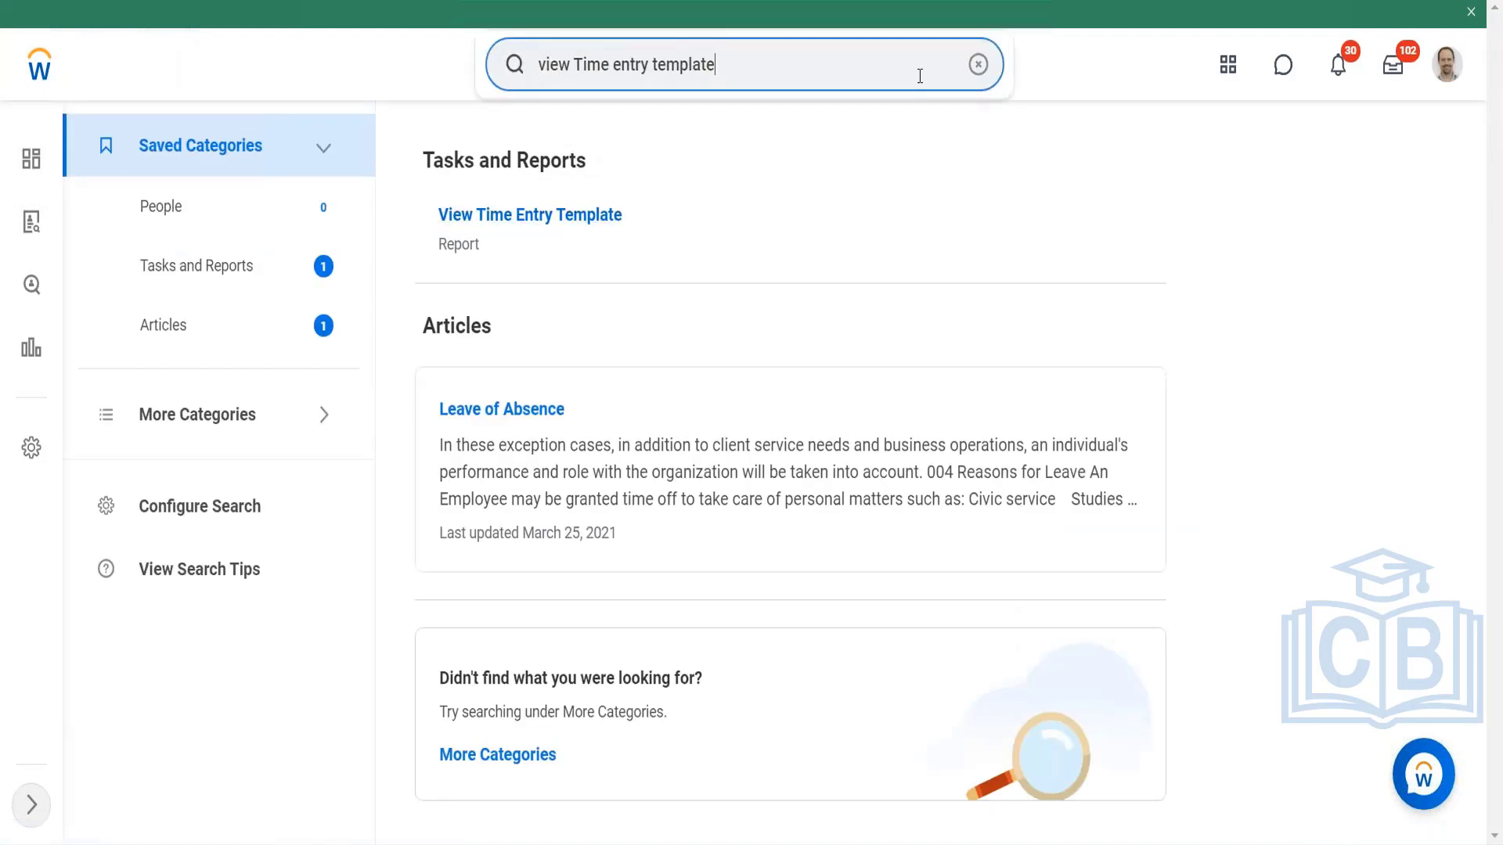
left_click(979, 64)
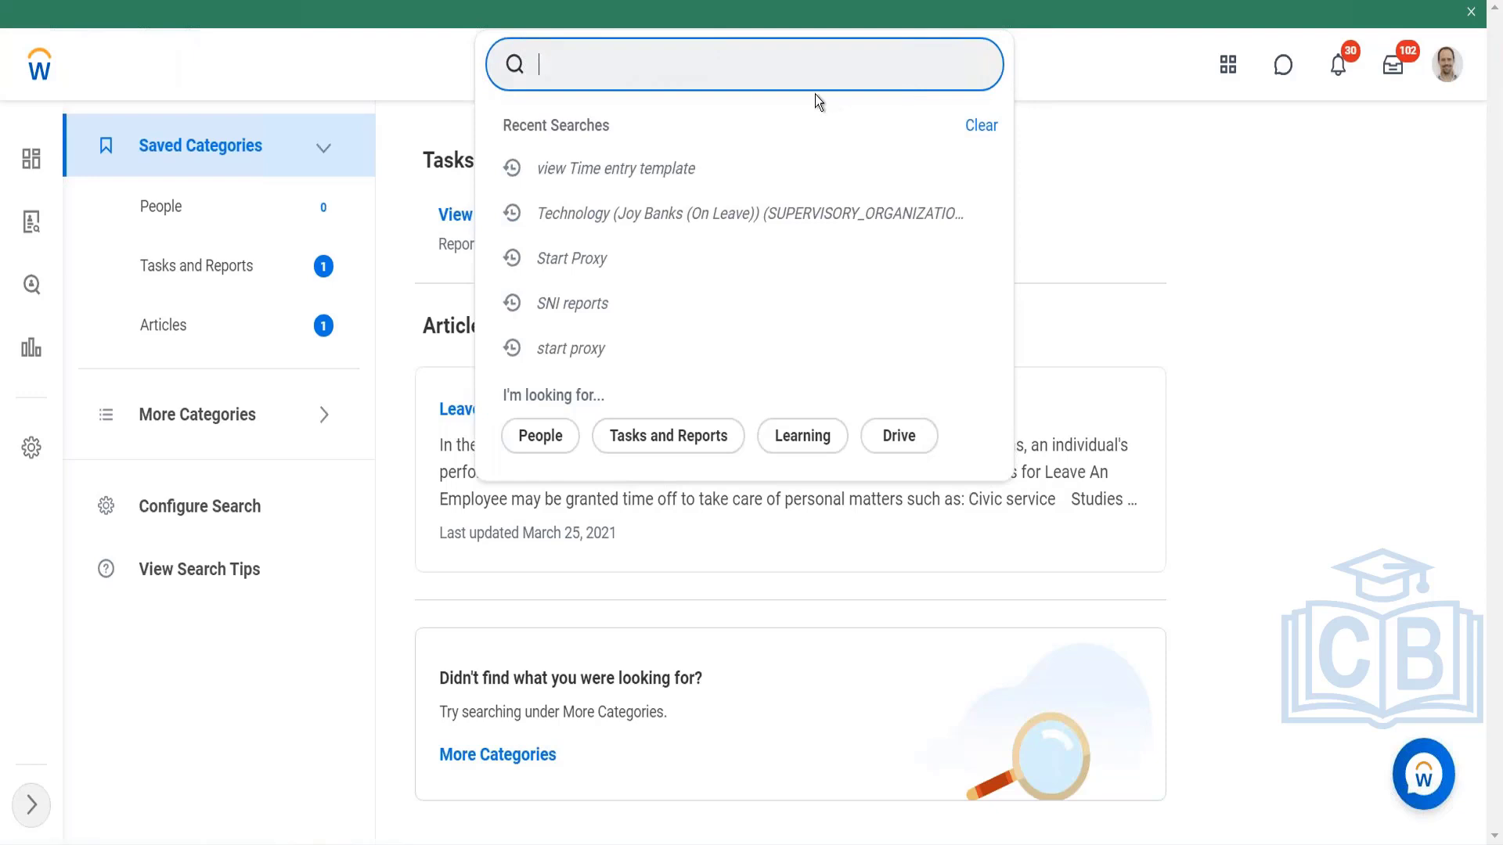
type("all ")
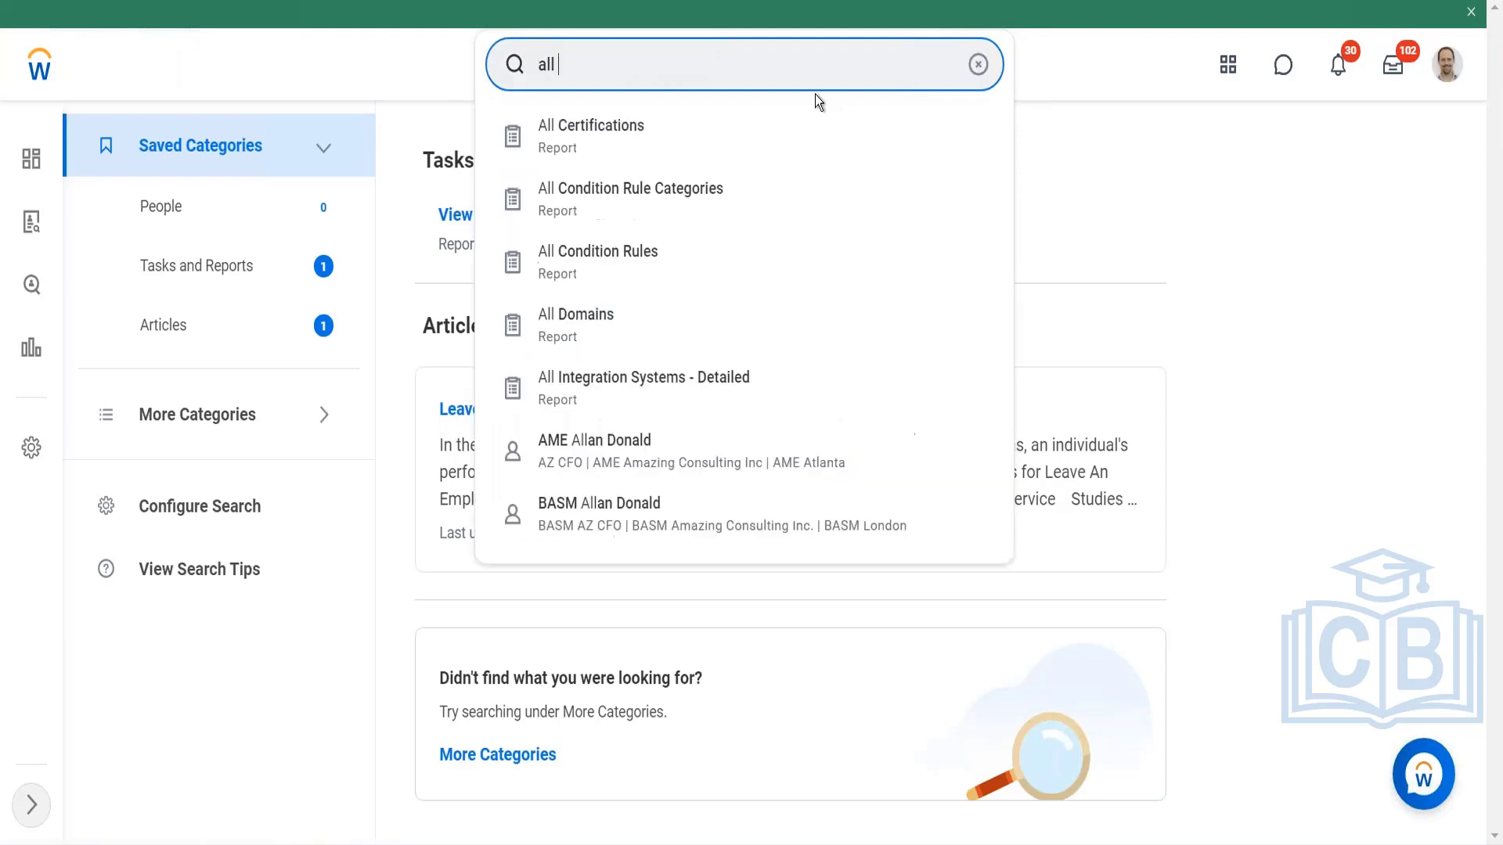
type("time entry te")
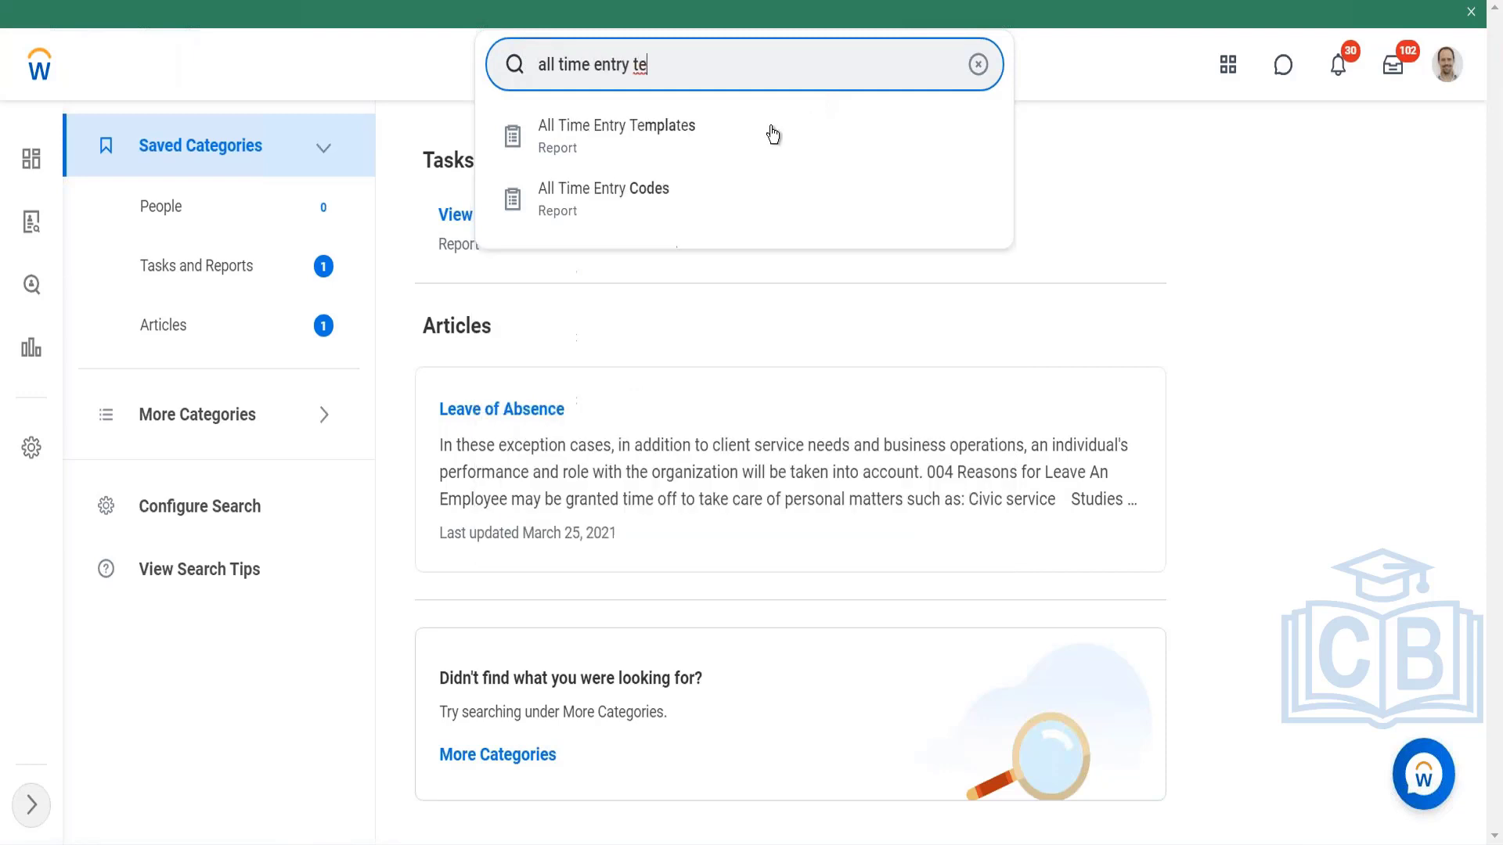
key("Return")
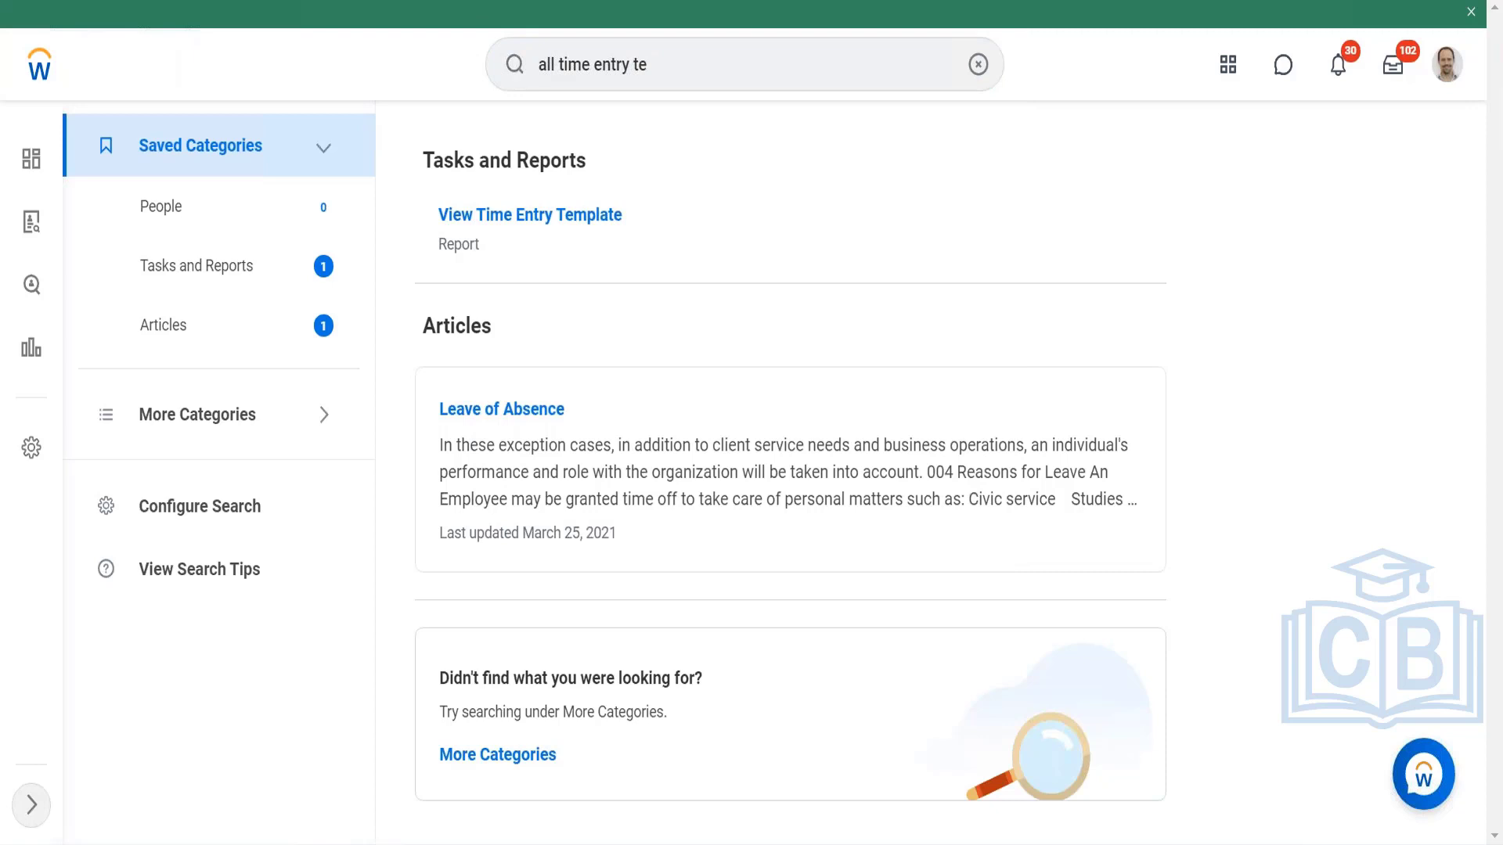
left_click(494, 215)
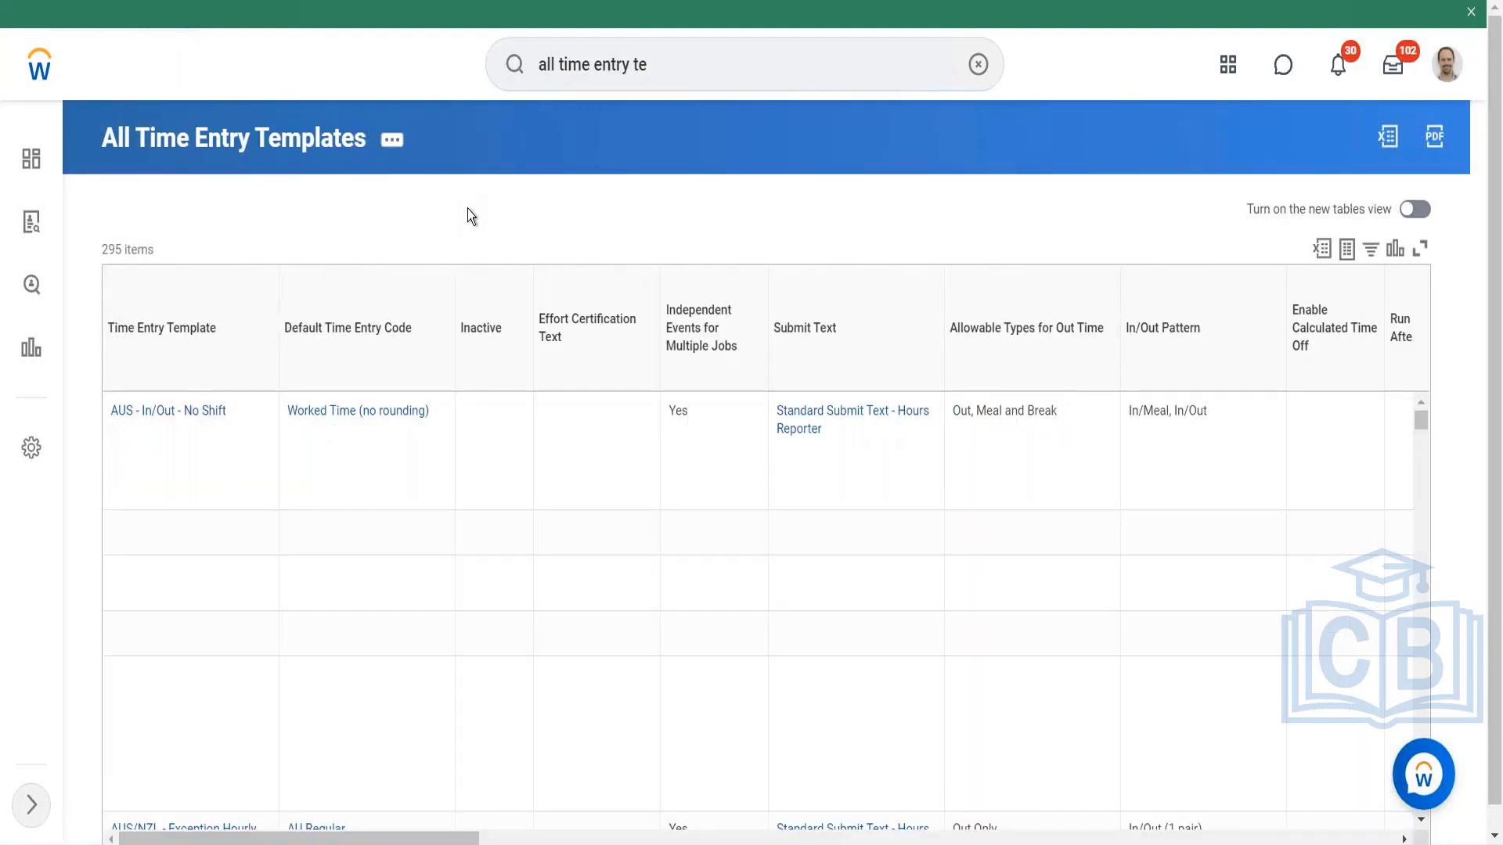
Step: Examine the All Time Entry Templates report, from the template rows across to the worktag, weekly totals and validation columns
scroll(467, 208, "down", 1)
scroll(359, 388, "down", 5)
scroll(758, 587, "down", 2)
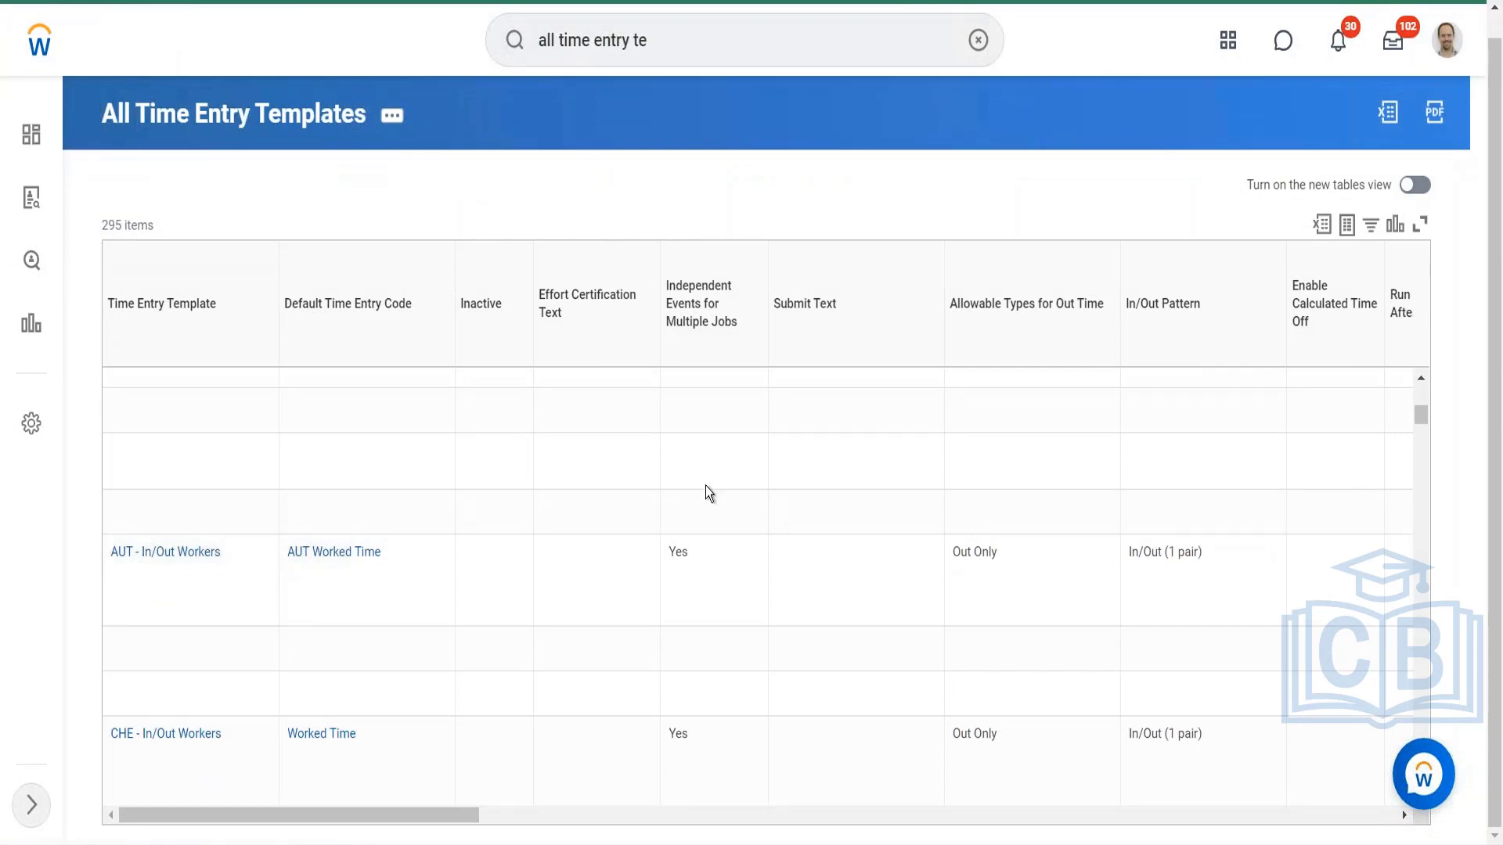
scroll(700, 492, "right", 10)
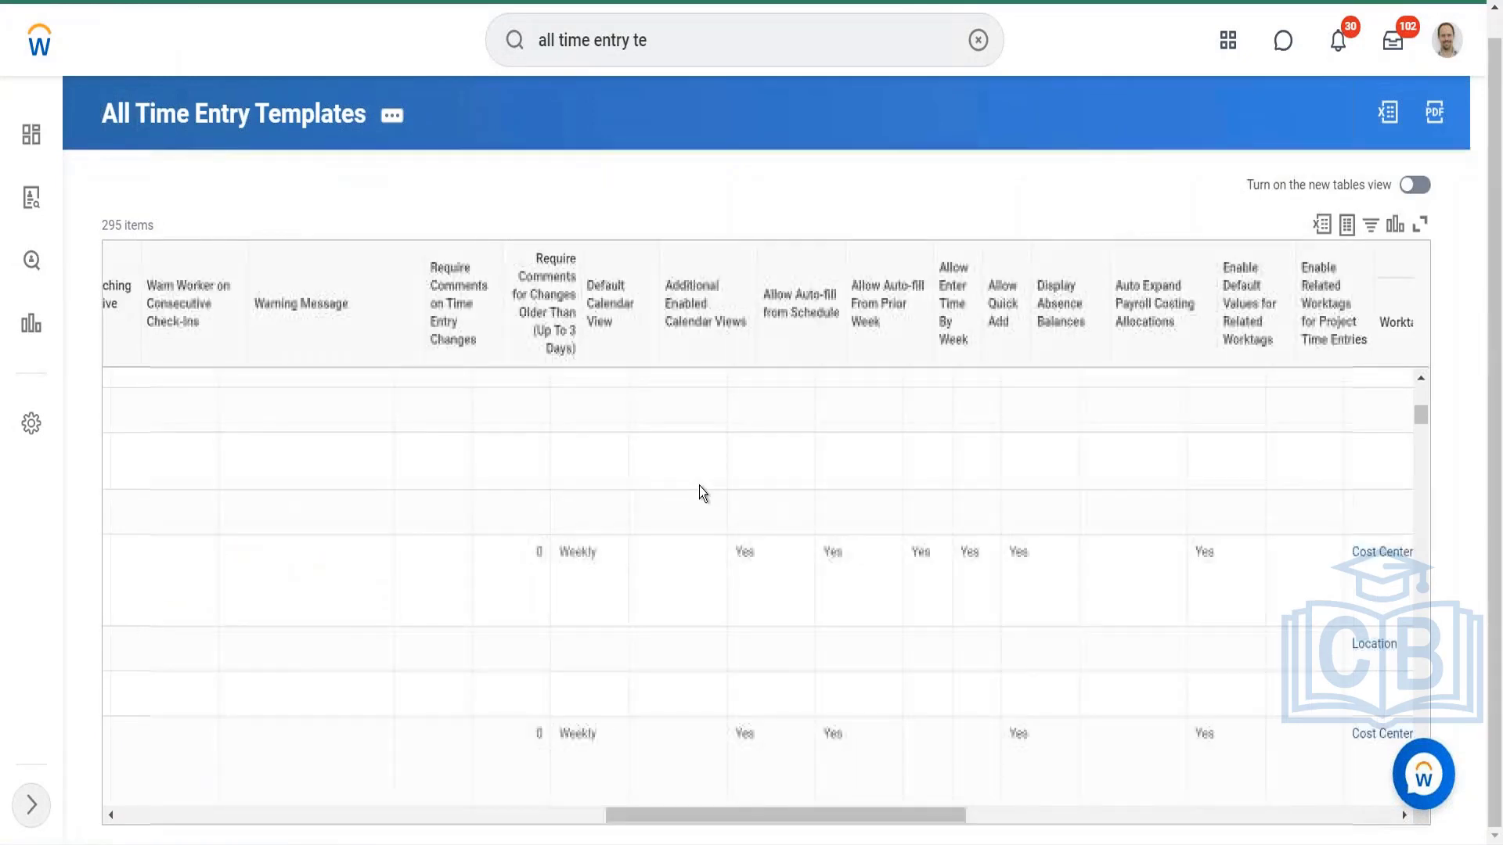
scroll(699, 492, "right", 2)
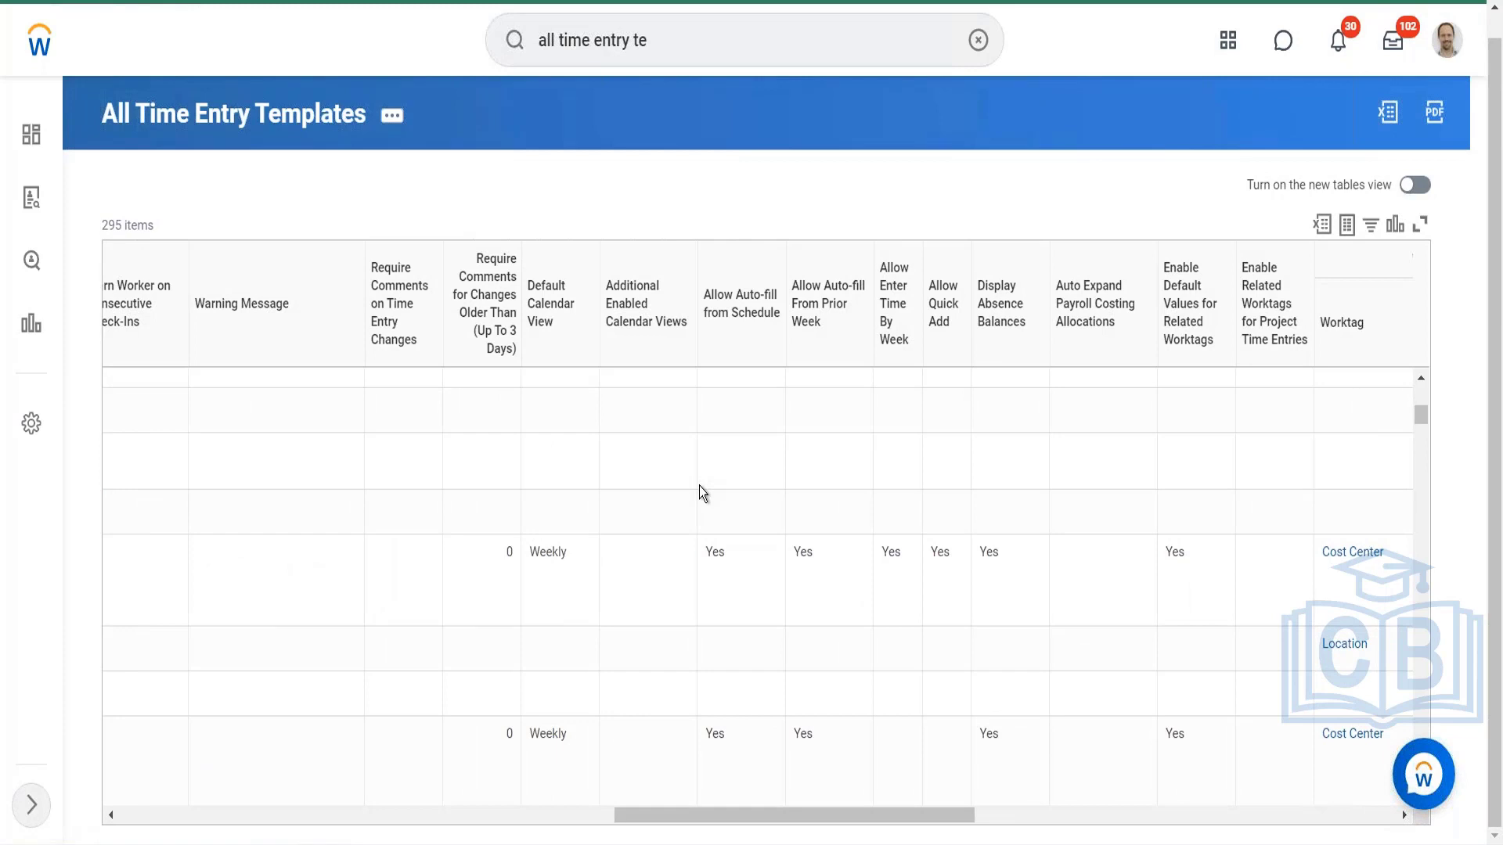
scroll(700, 492, "right", 10)
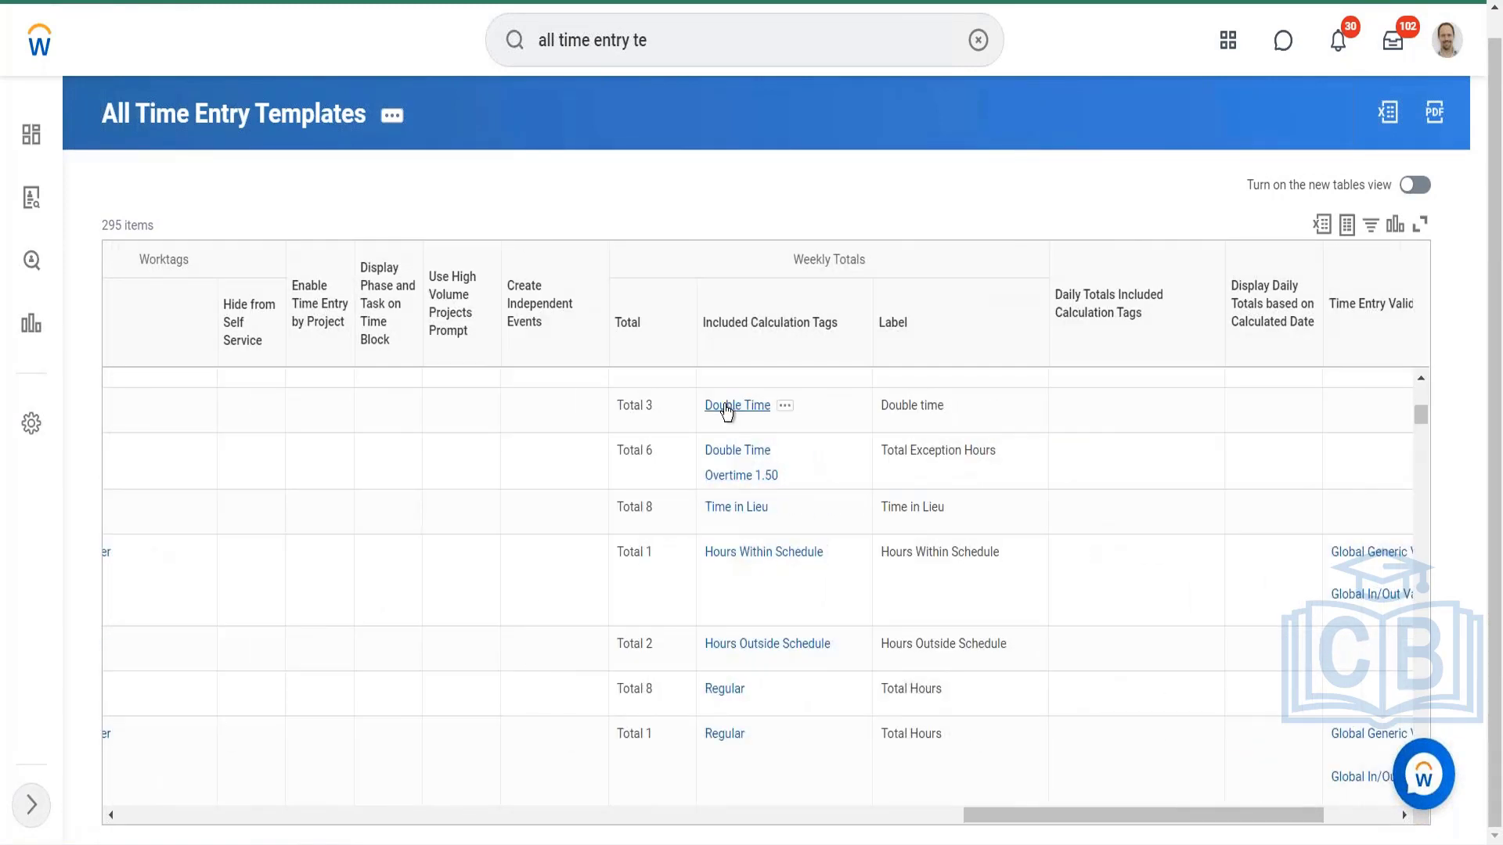
scroll(731, 588, "up", 5)
Step: Search for "view worker time eligi" and open the View Worker's Time Eligibility report
left_click(646, 46)
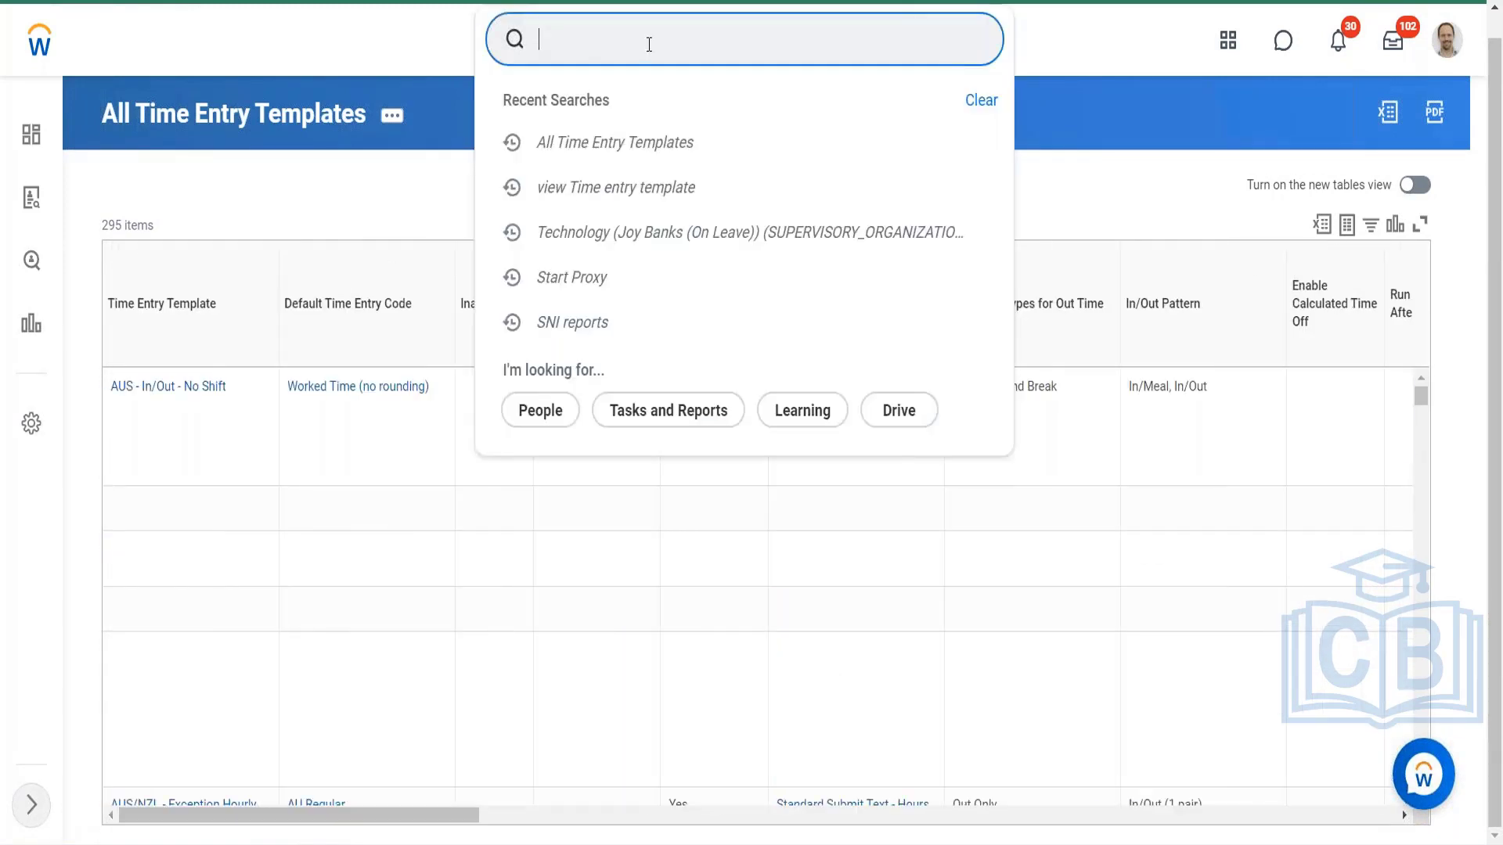
type("LOg")
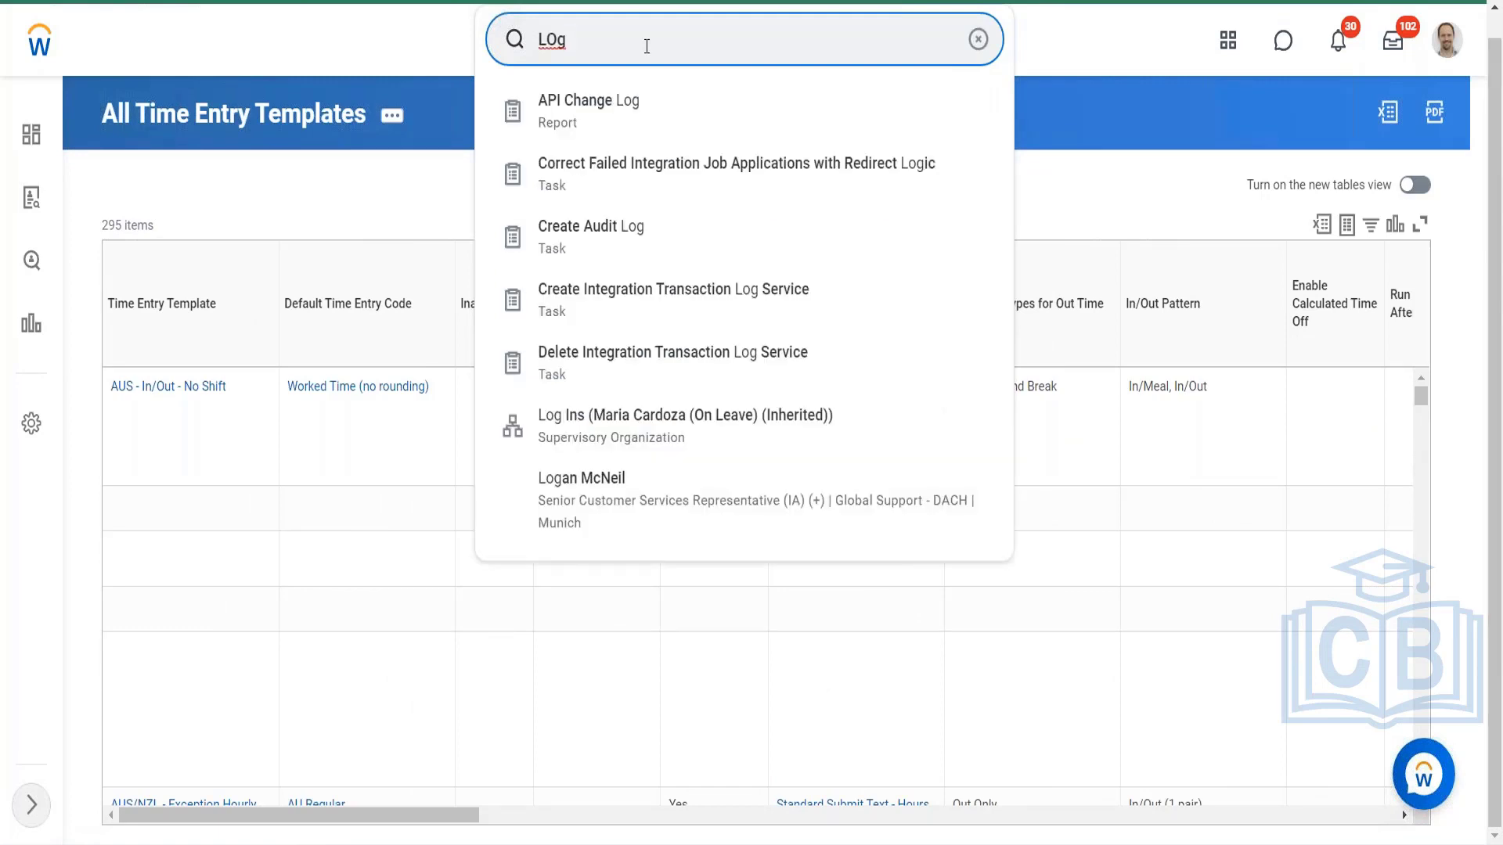
key("BackSpace")
key("BackSpace")
key("BackSpace")
type("view")
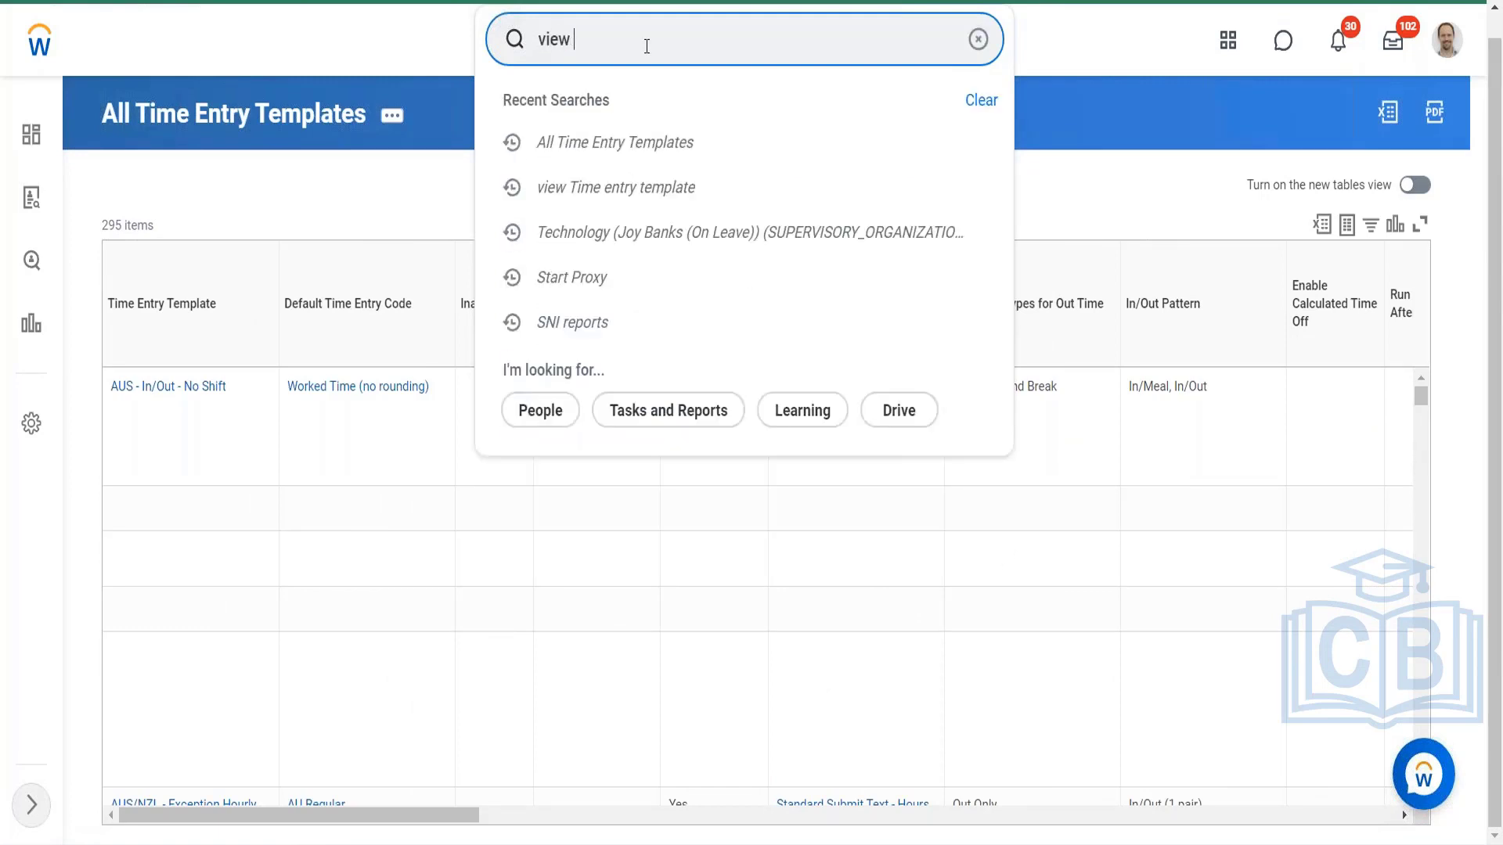
type(" wo")
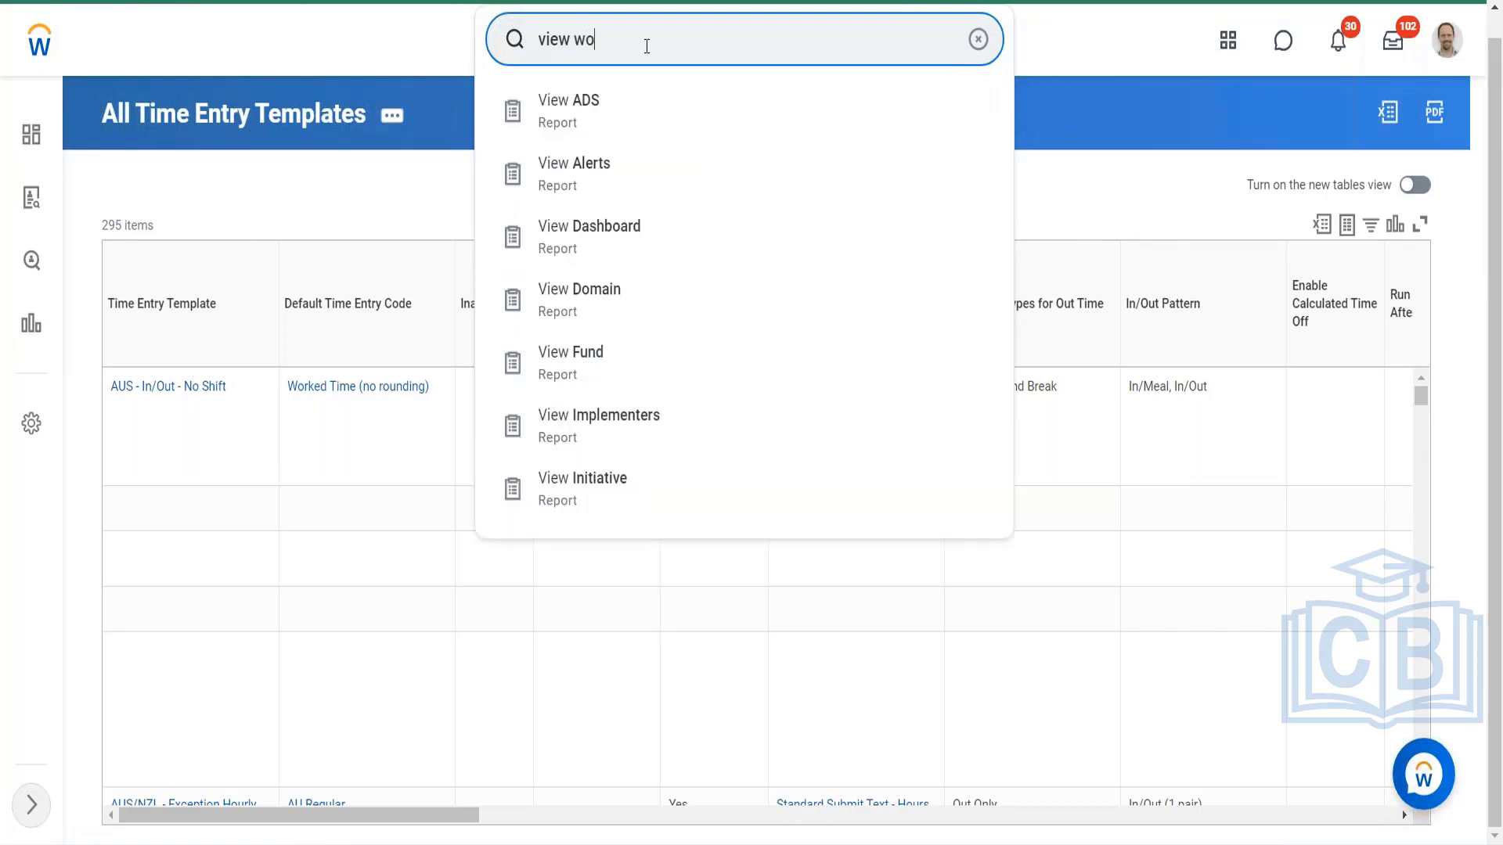
type("rker time eligi")
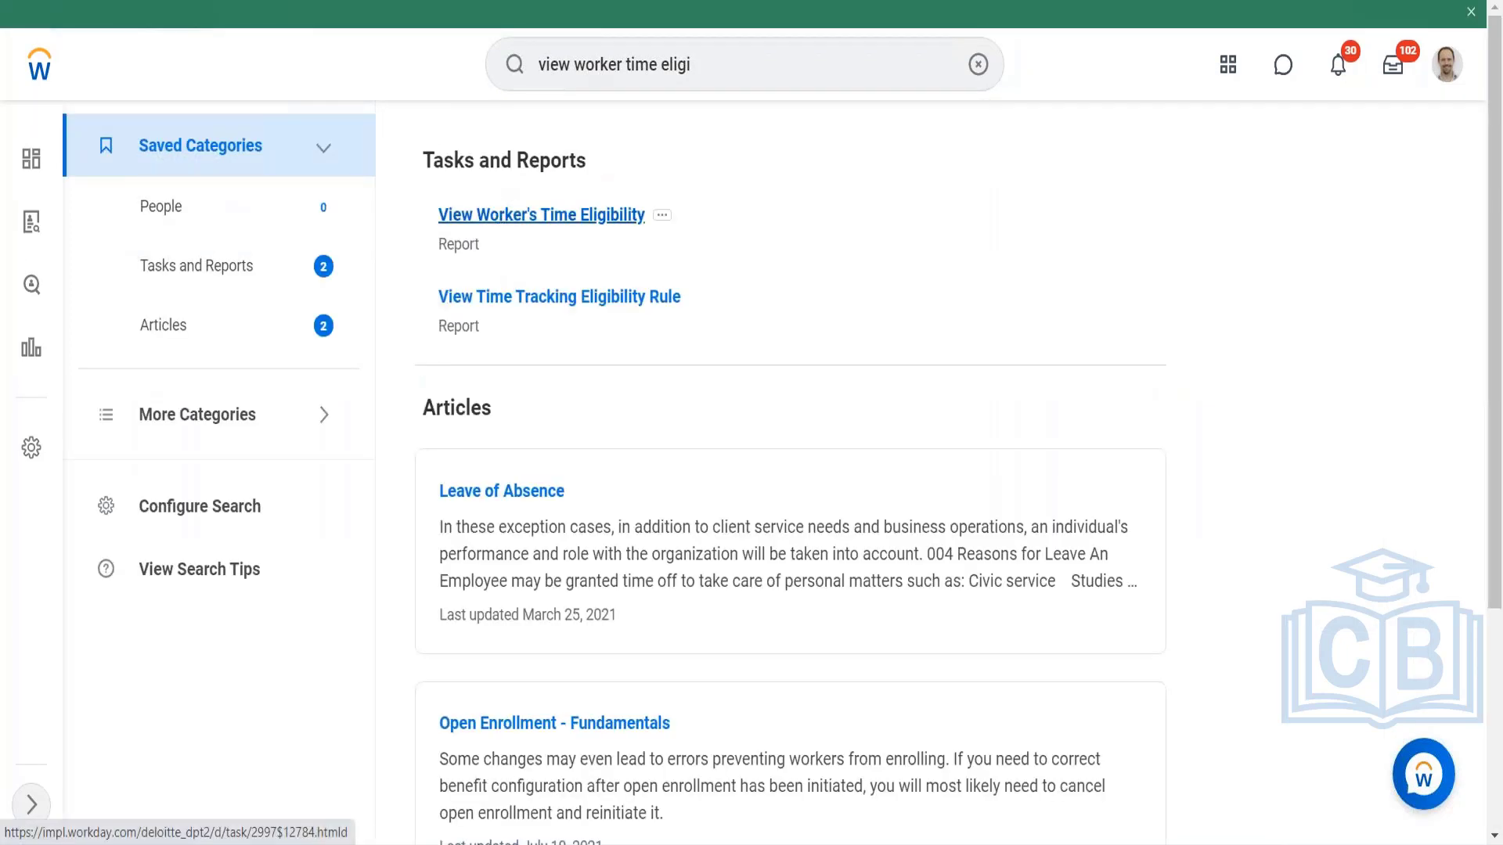
left_click(584, 216)
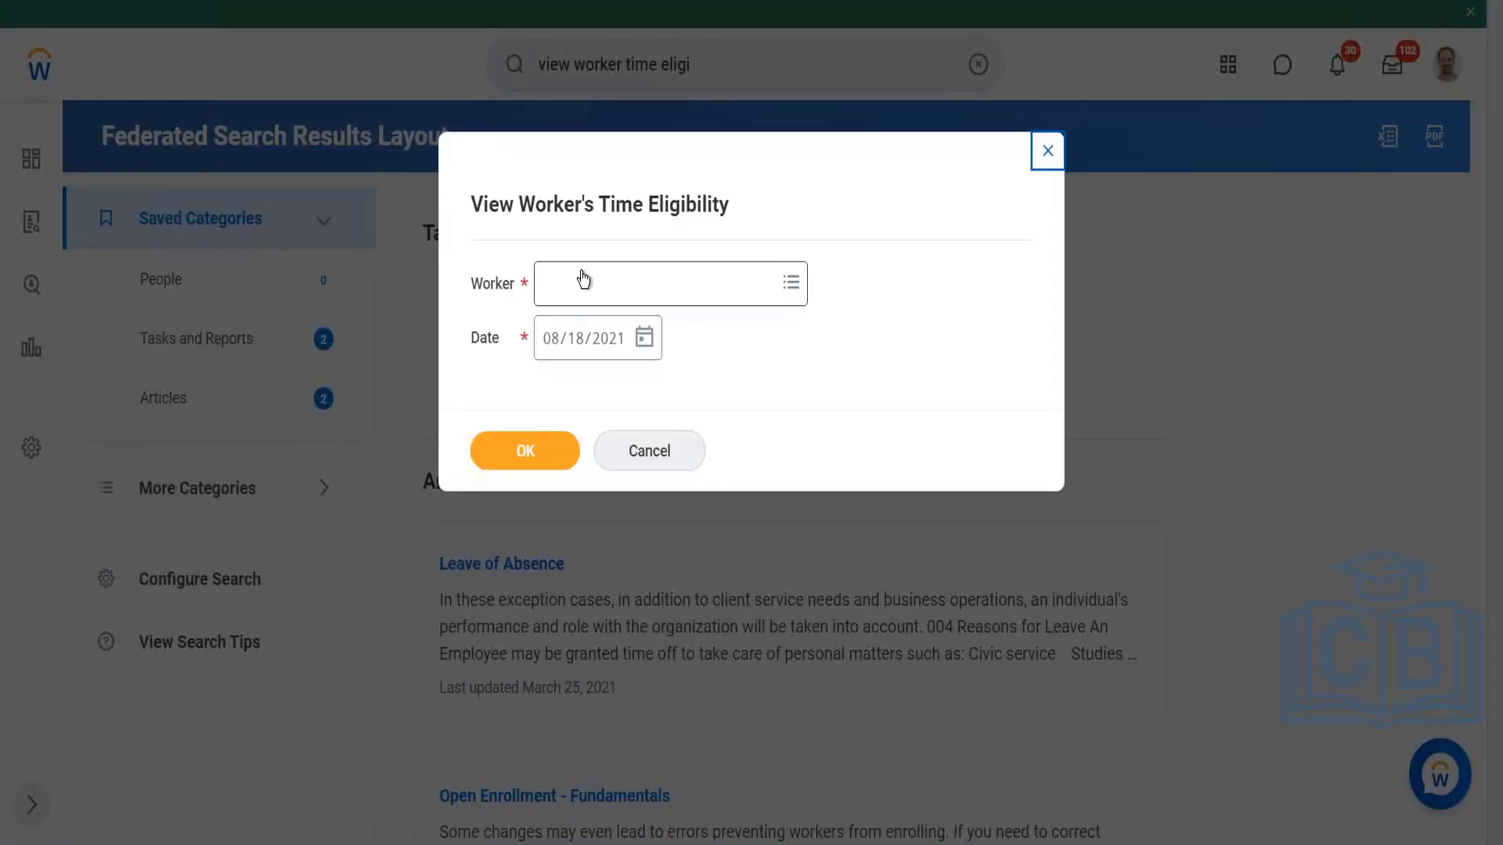
Step: Run the time eligibility report for the chosen worker and open the Project Time entry template separately, keeping the report open
left_click(583, 279)
type("Logna")
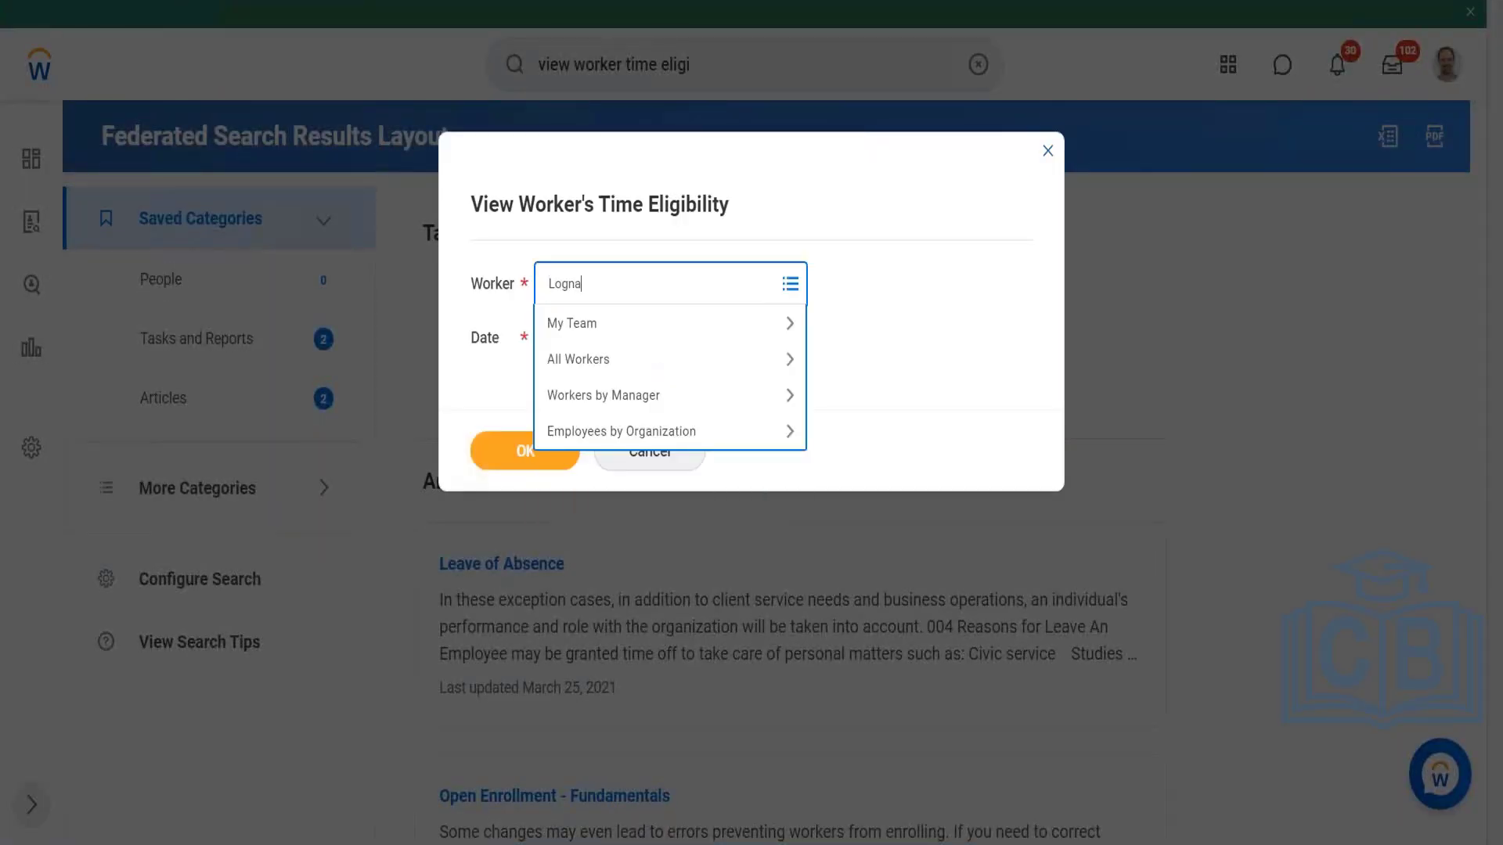
type("logan m")
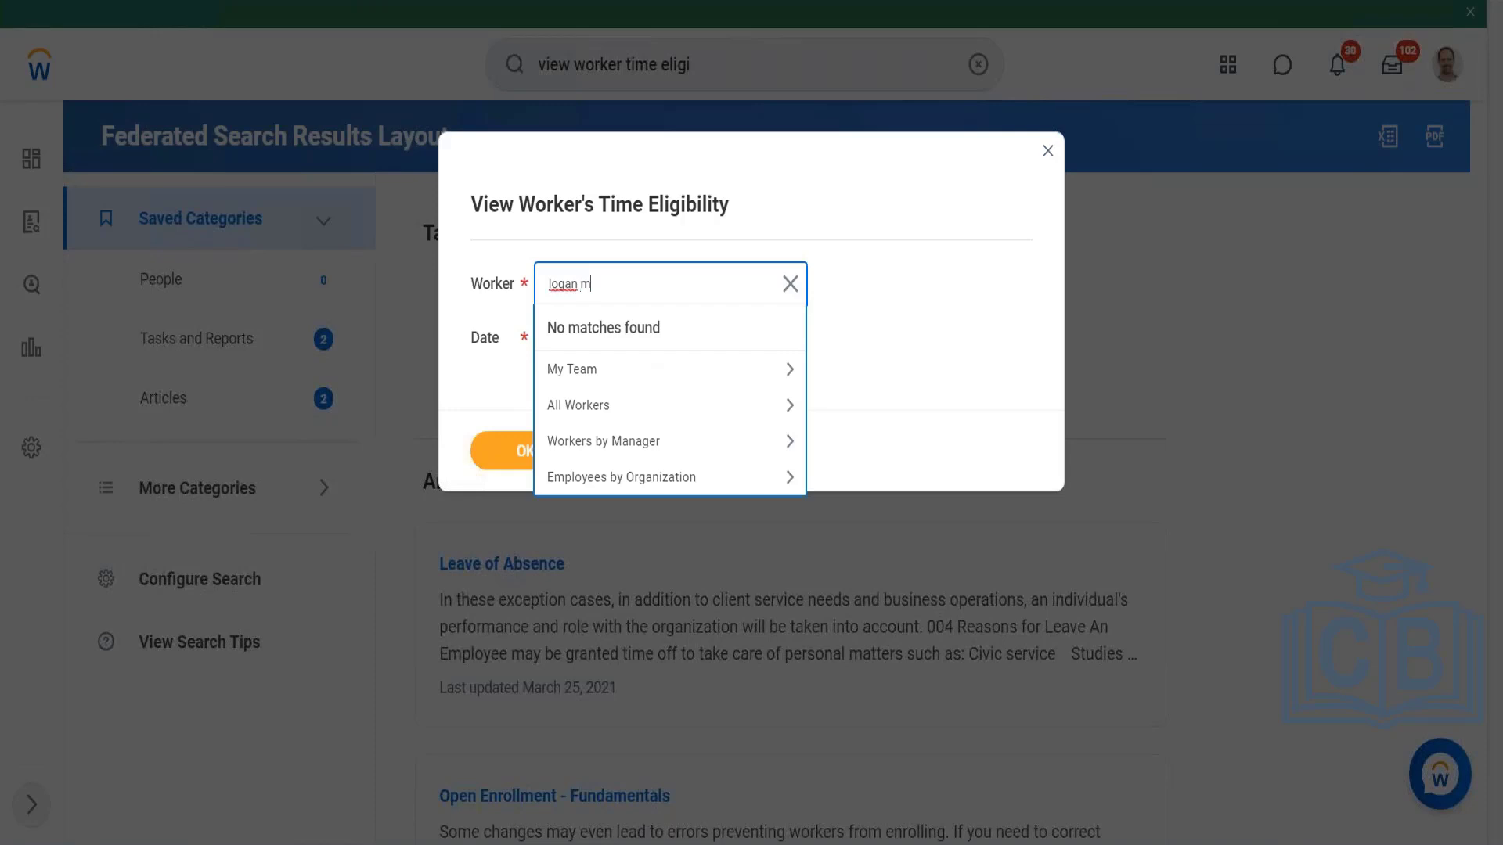
key("Return")
left_click(610, 290)
key("BackSpace")
key("Return")
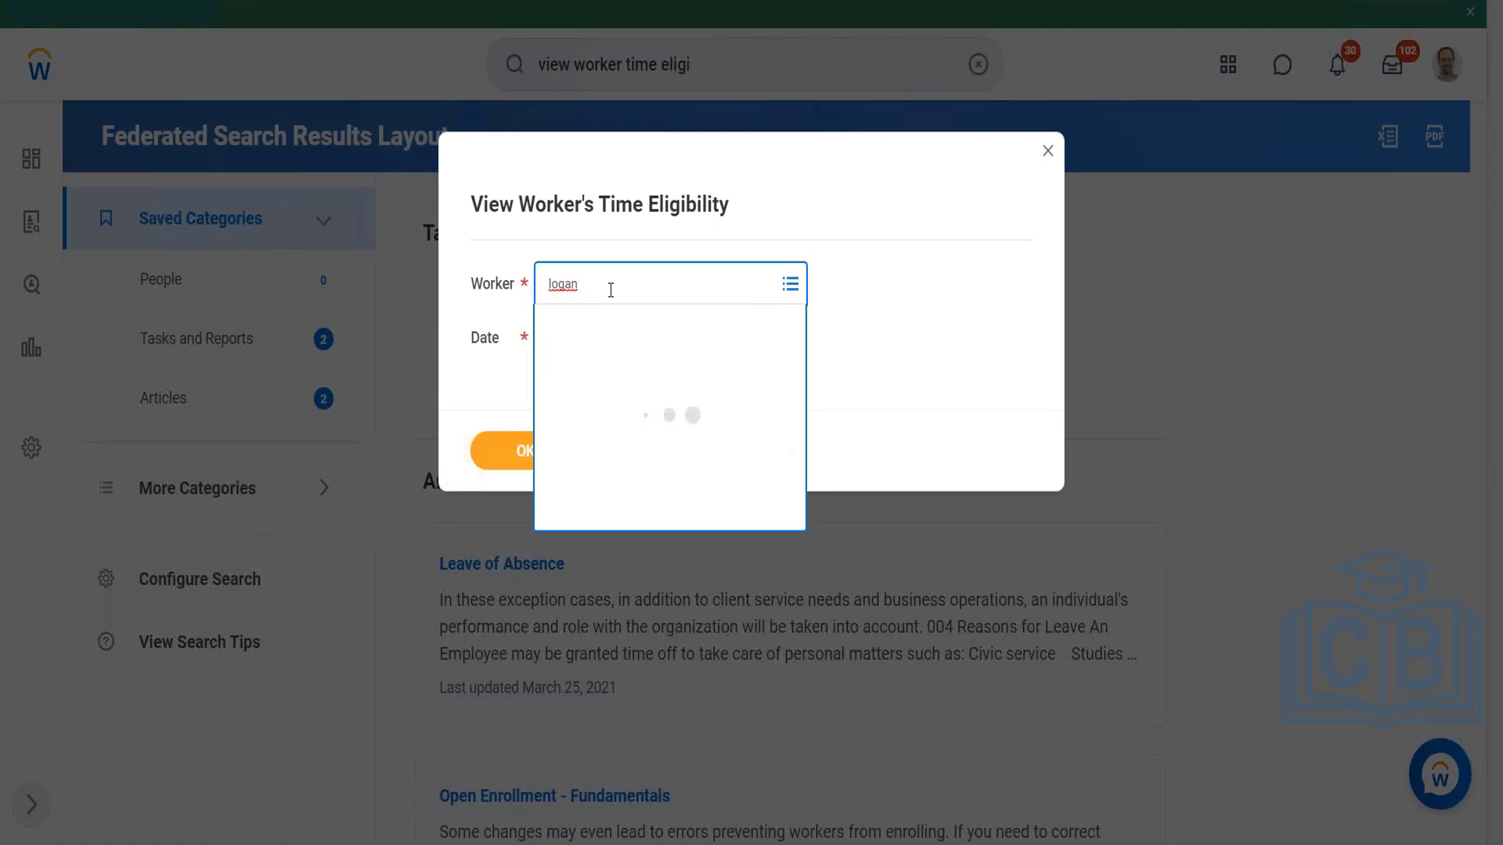
left_click(527, 449)
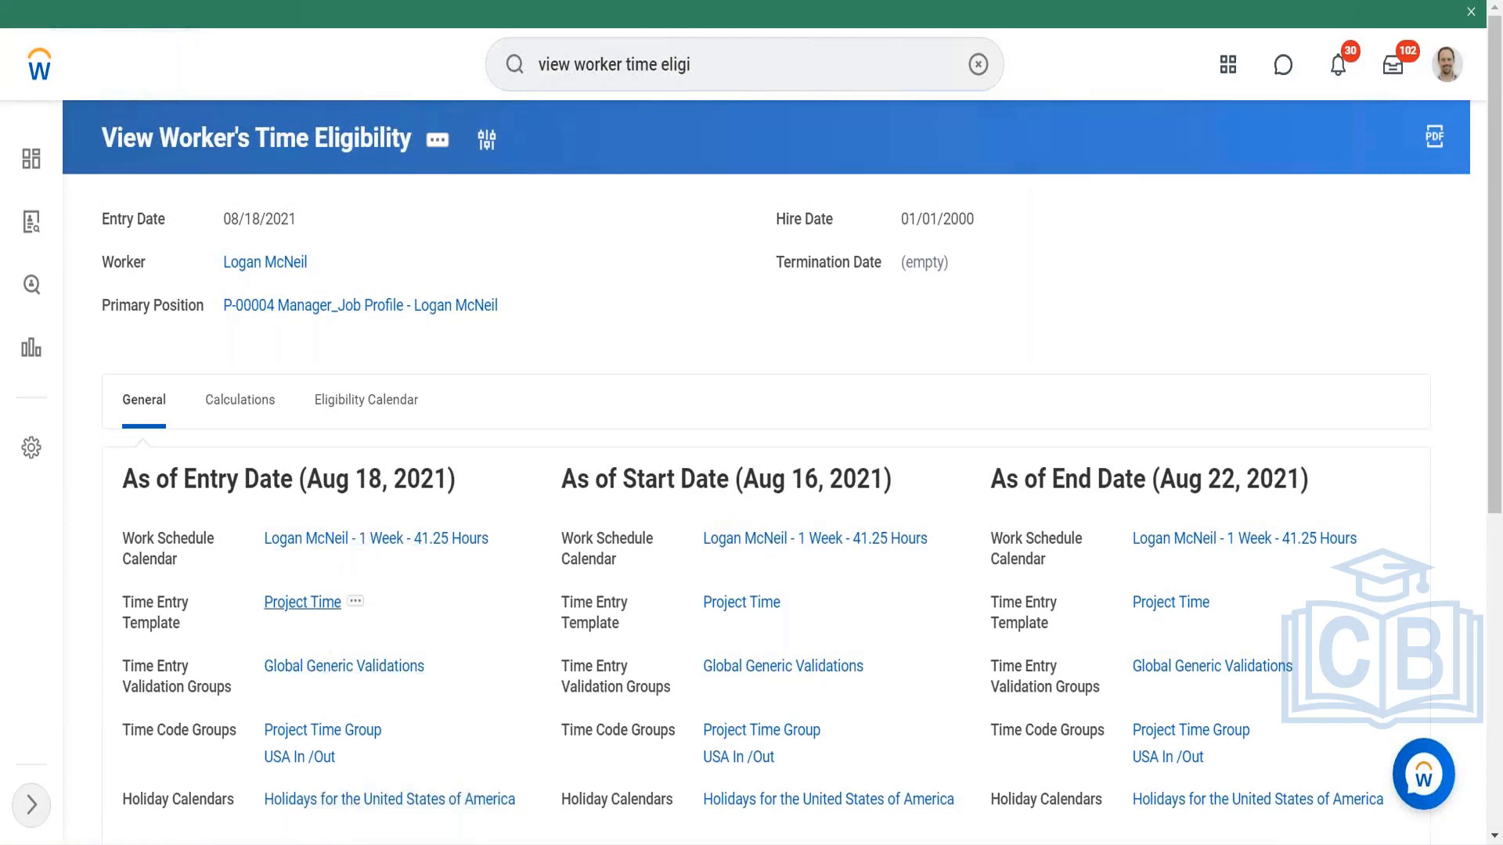
right_click(313, 607)
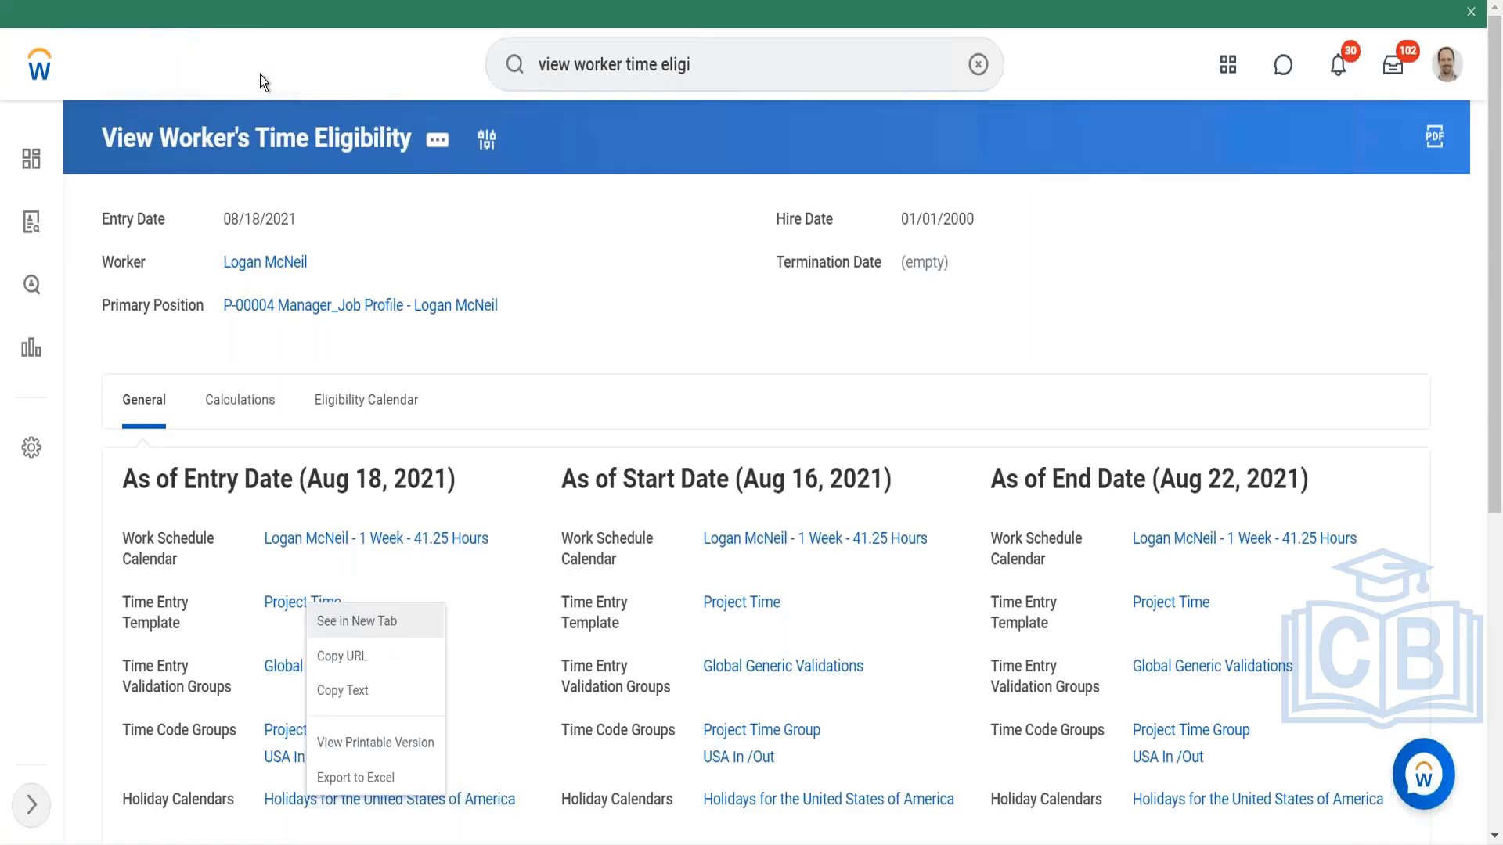
key("Escape")
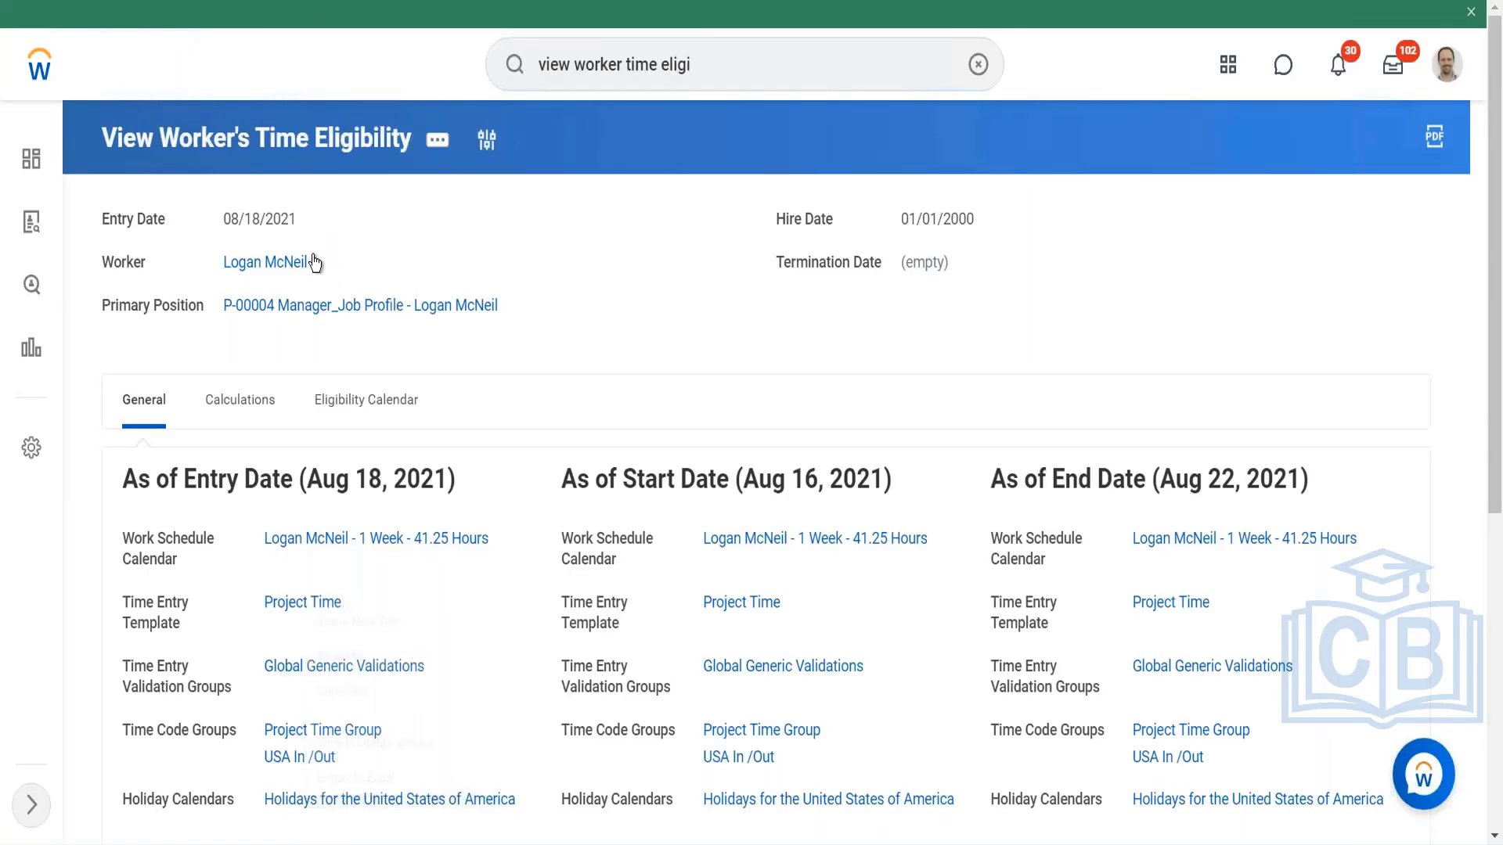
Step: Start Enter Time for the worker from the eligibility report's related actions, with the date 08/18/2021
mouse_move(314, 262)
double_click(322, 262)
left_click(322, 263)
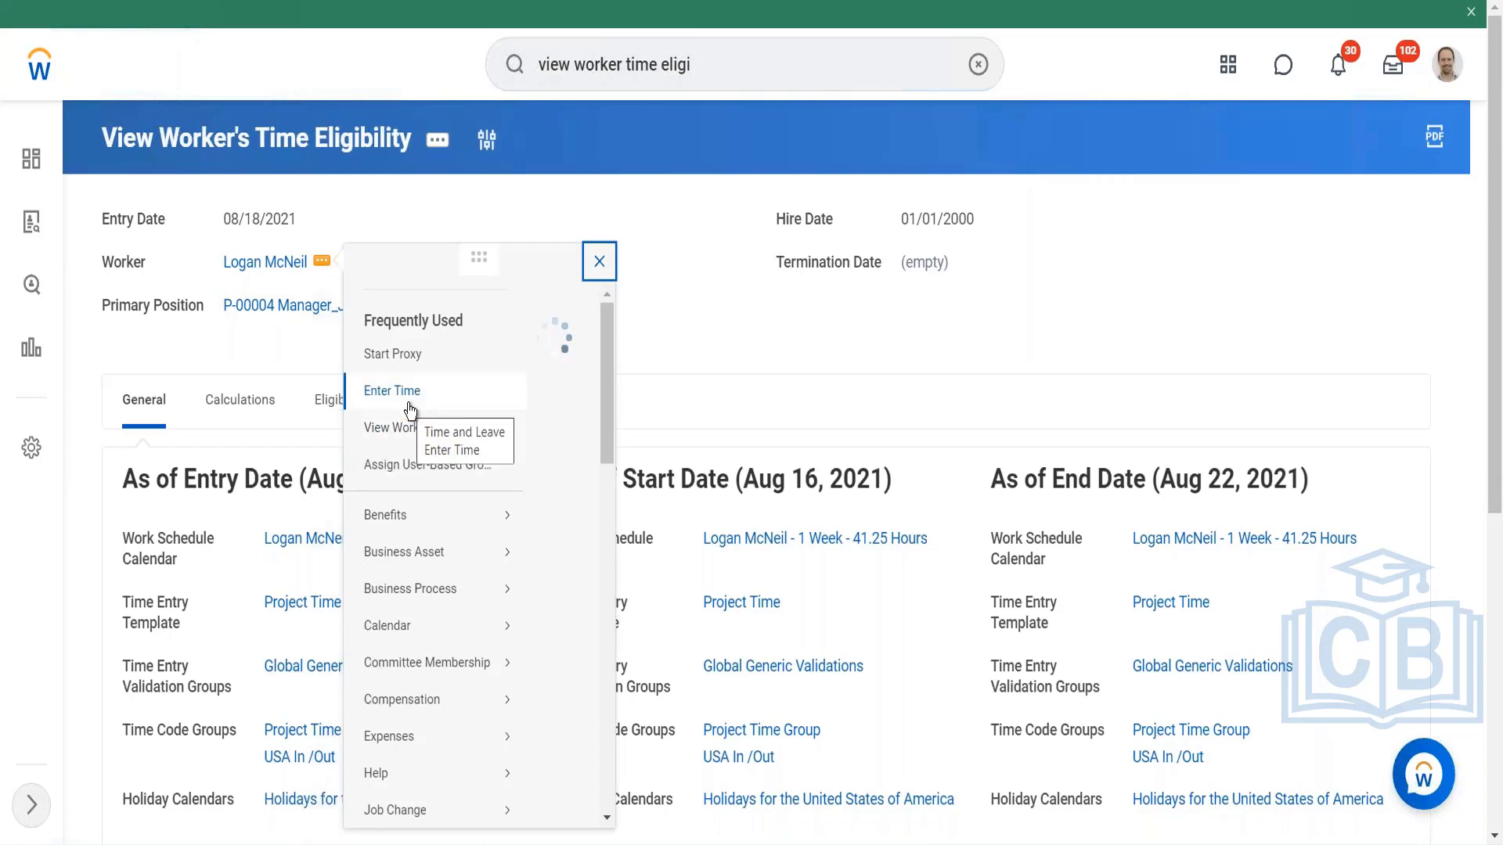
left_click(409, 401)
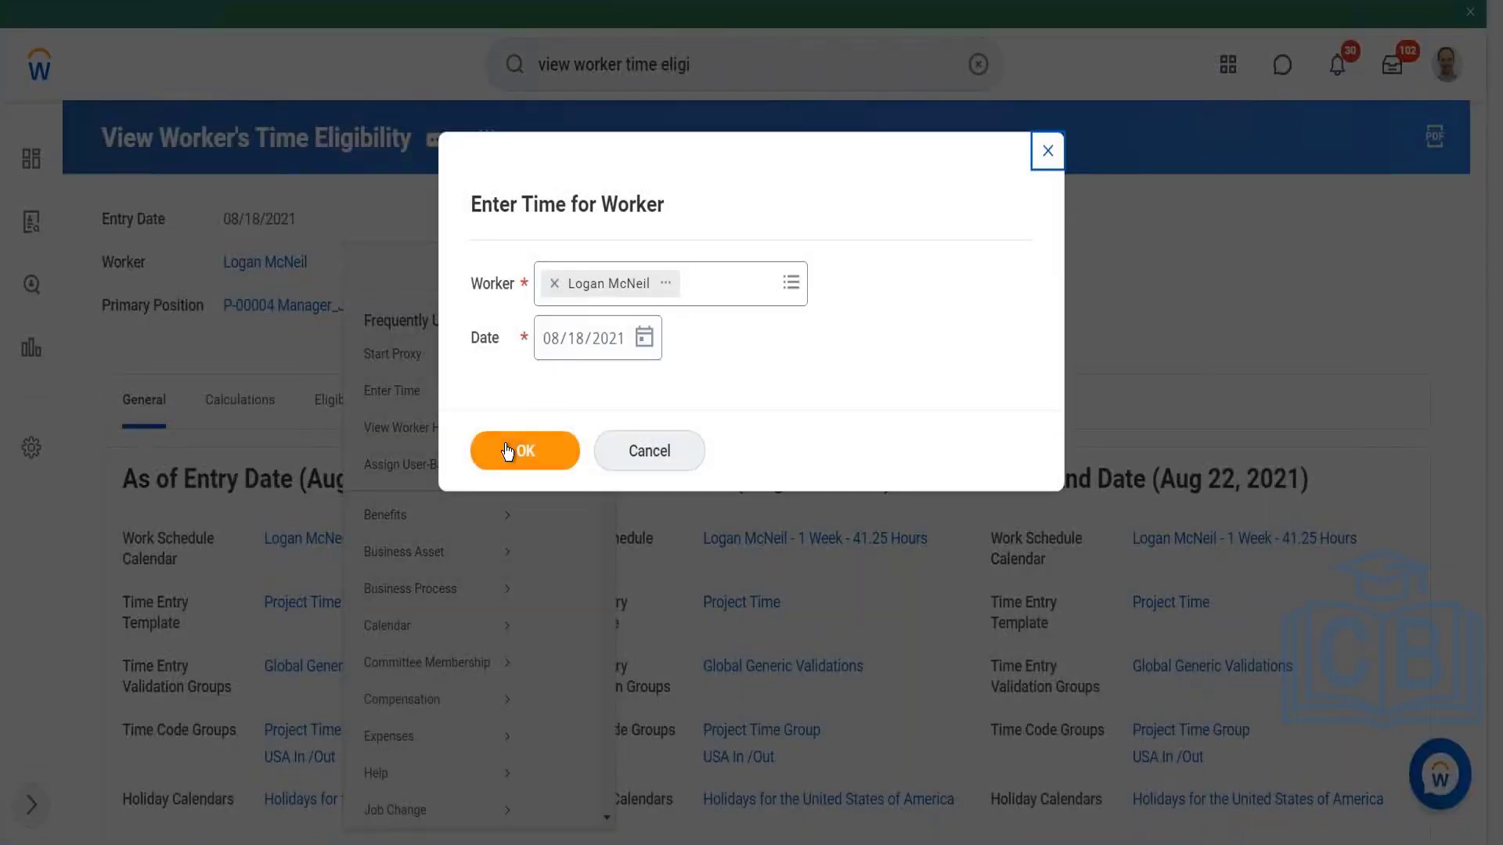
left_click(508, 452)
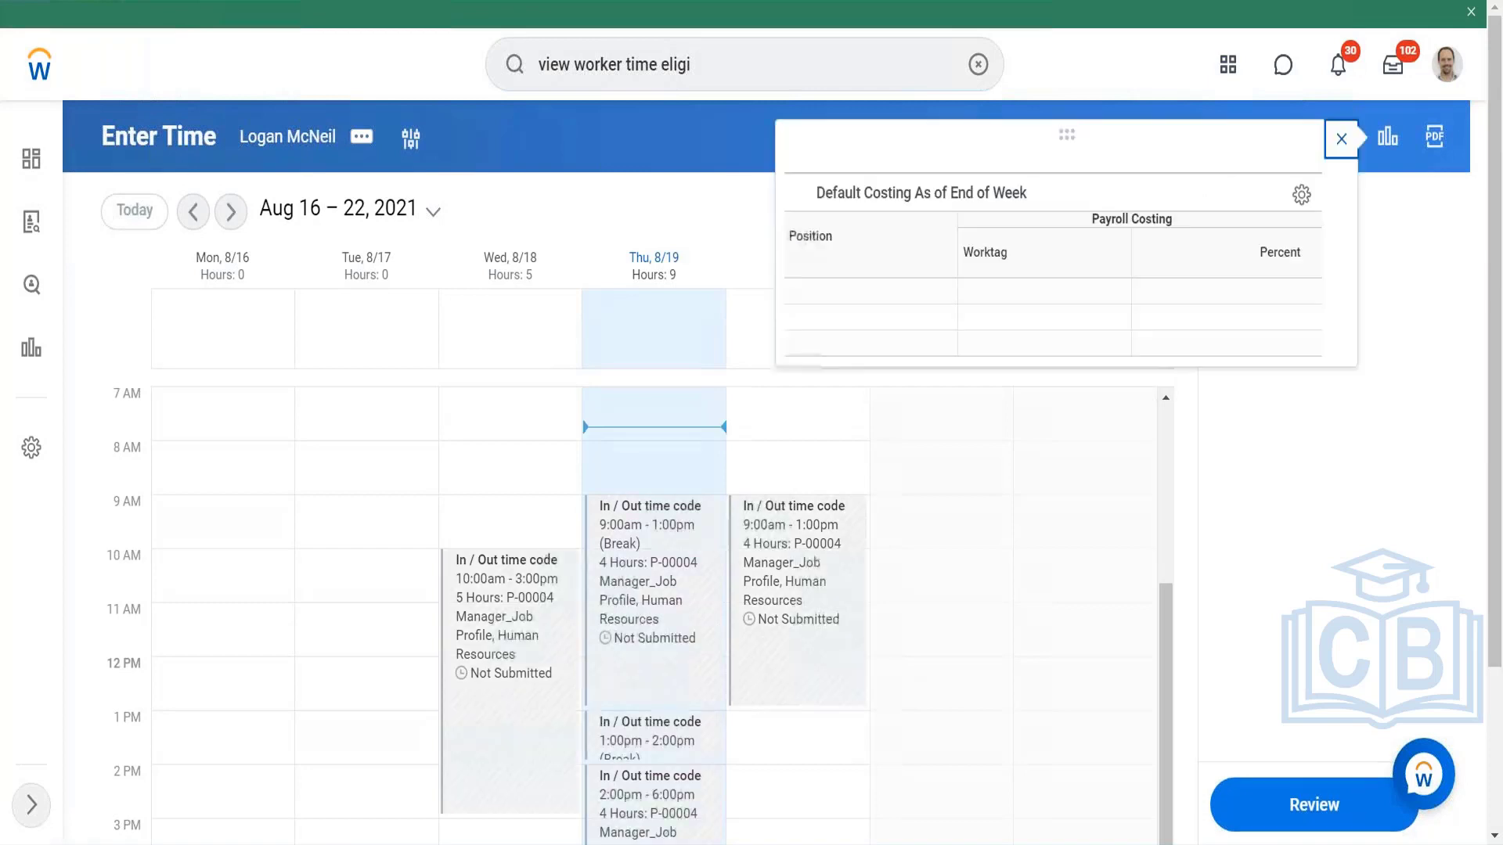
Step: View the actions offered on the time calendar, and show the week of Aug 23 – 29, 2021 without the costing pop-up
left_click(1343, 143)
left_click(1156, 207)
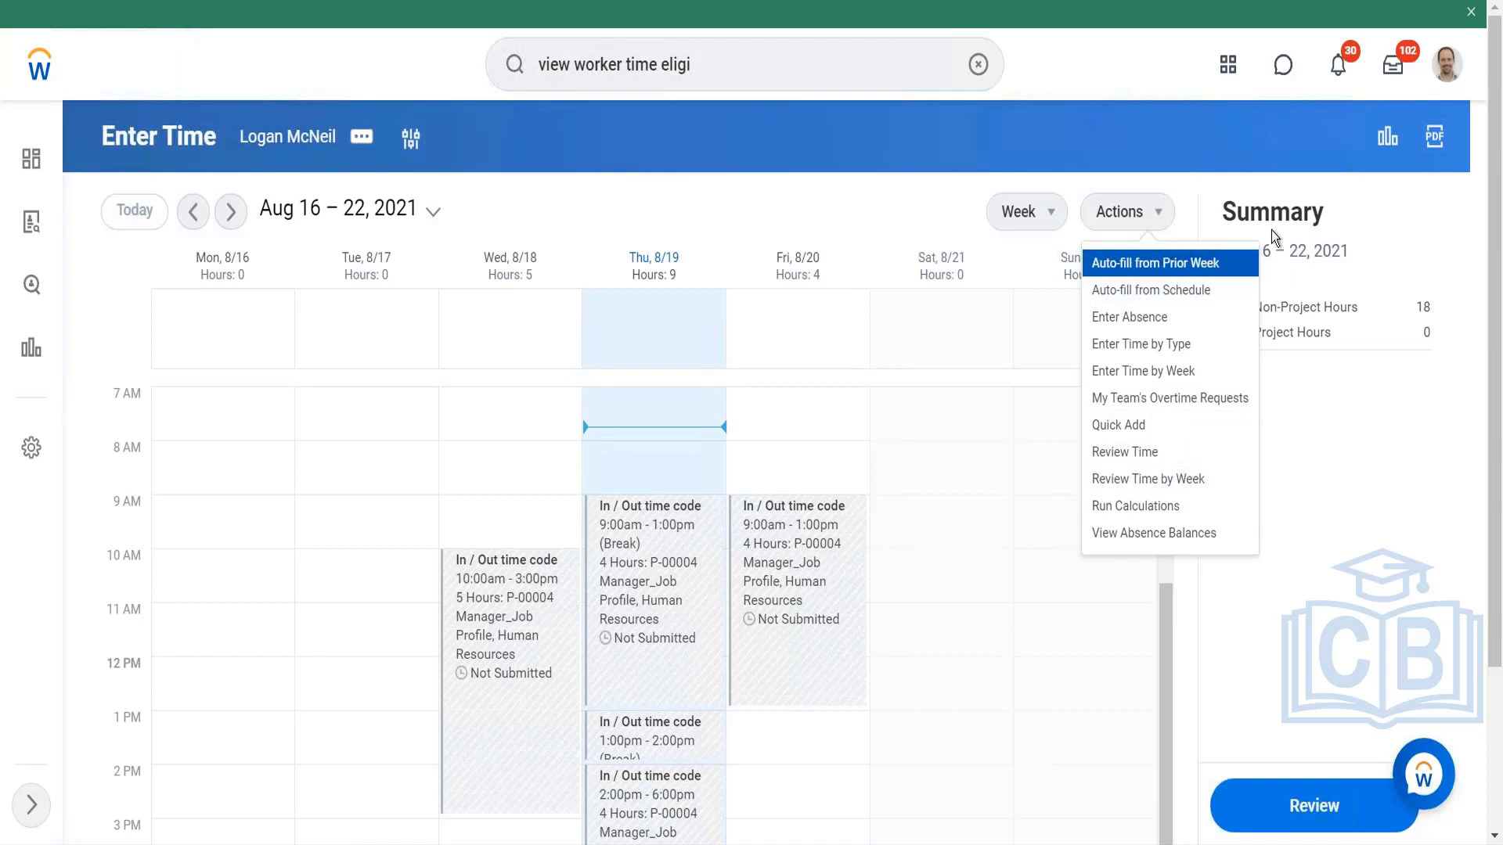
left_click(231, 212)
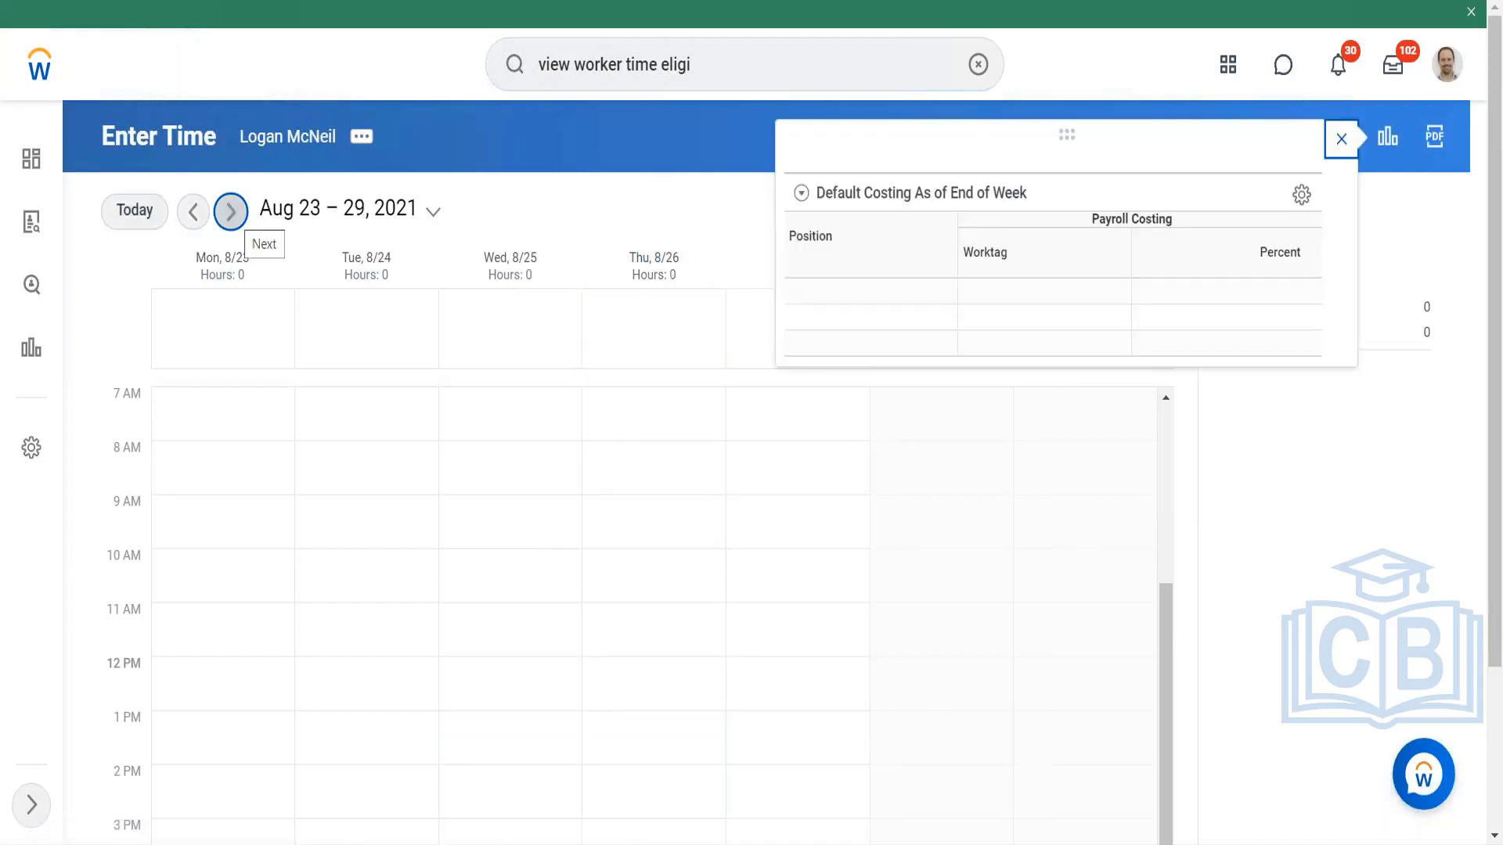
left_click(1340, 141)
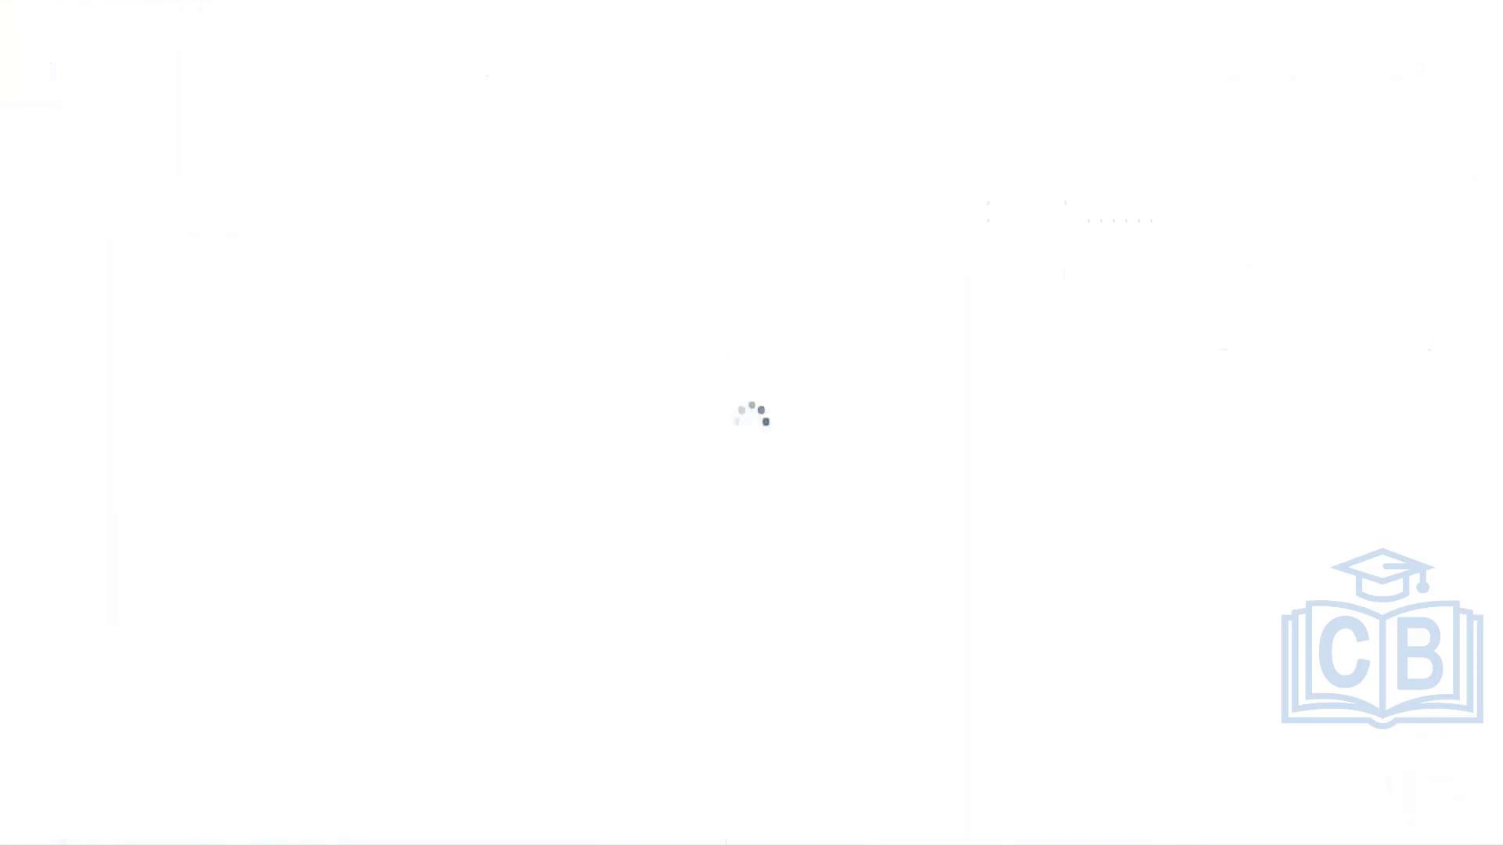
Step: Review the time entry template's in/out, clock matching, time off, meals and breaks, restriction and worktag settings under Time Entry
scroll(438, 369, "down", 8)
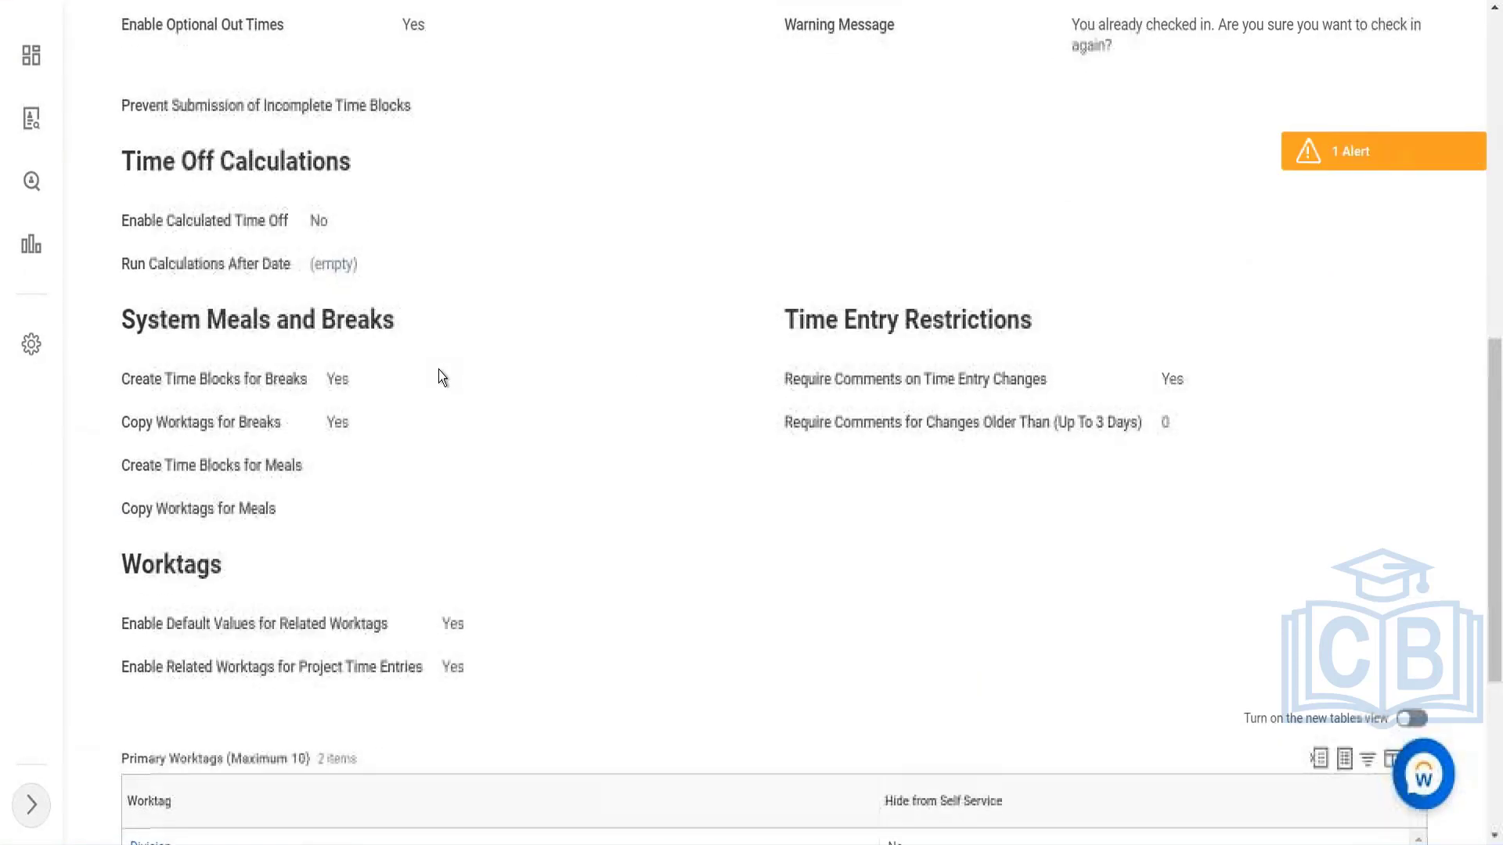
scroll(438, 369, "up", 4)
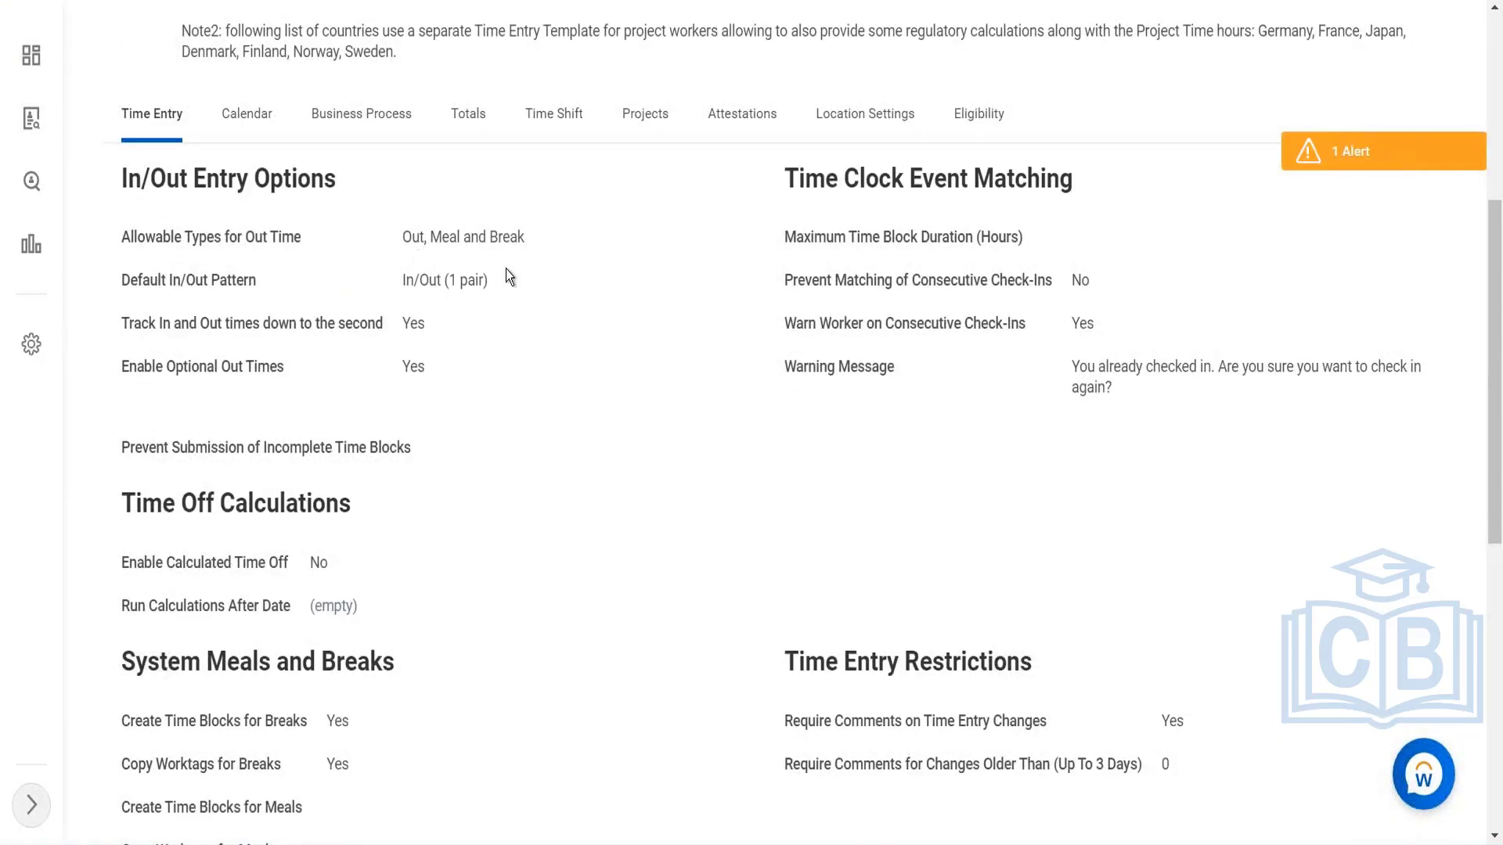
scroll(463, 447, "down", 3)
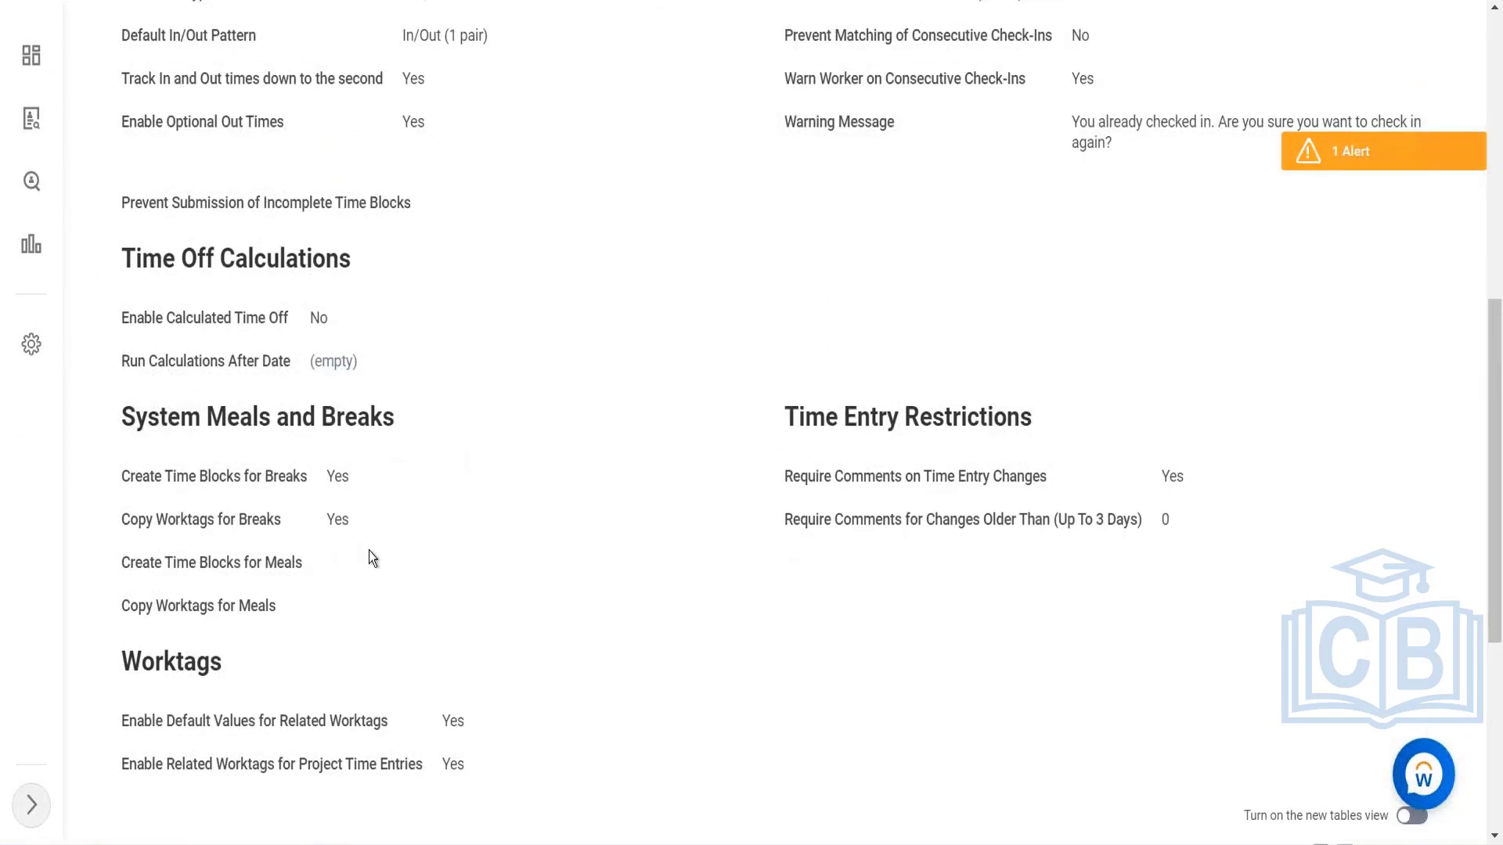
Step: Review the Project Time template's worktag tables, meals and breaks settings and time entry restrictions
scroll(368, 551, "down", 5)
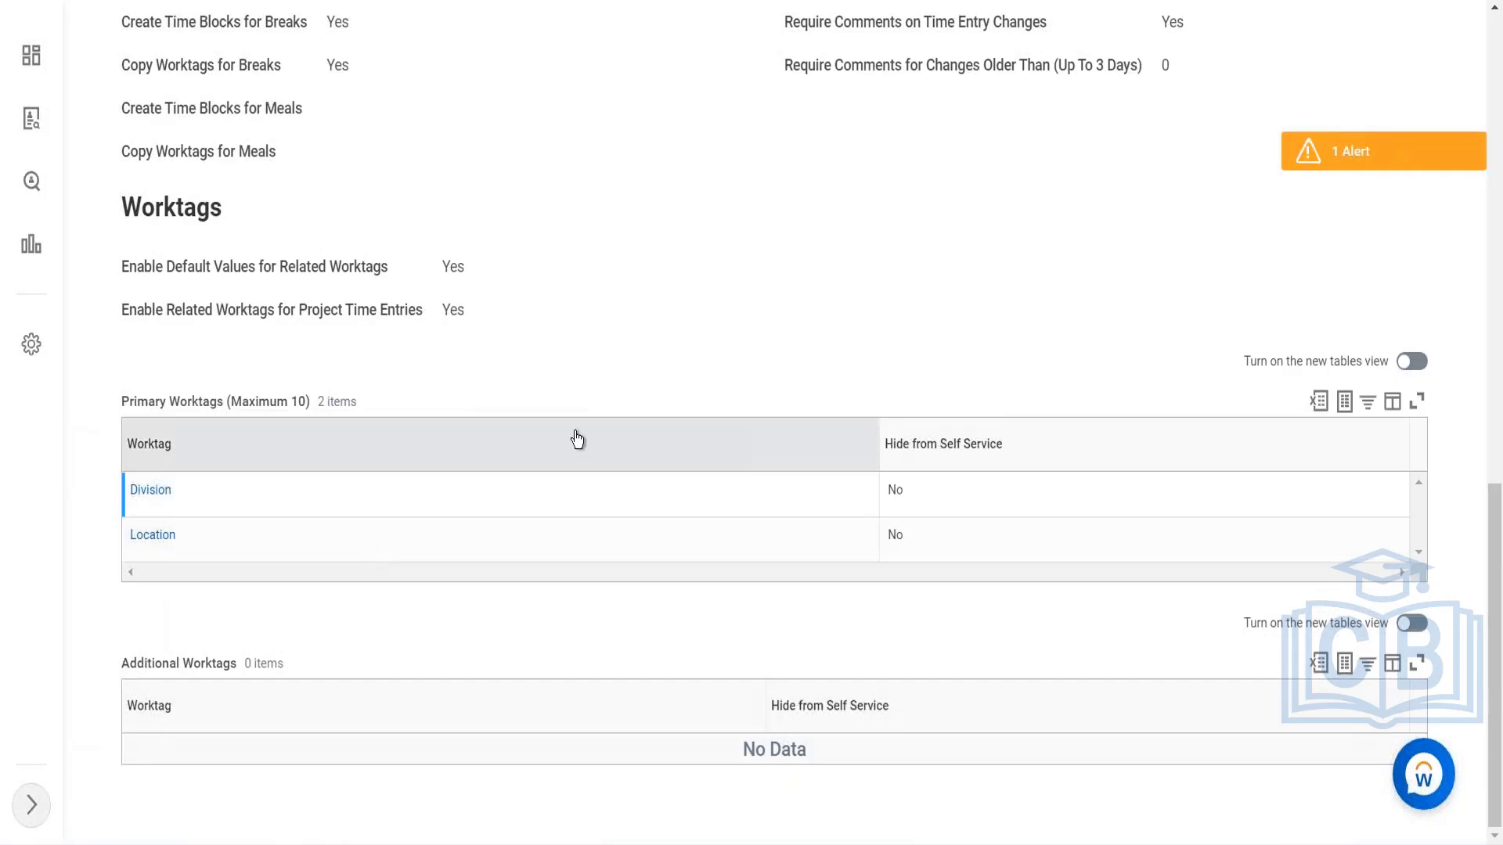
scroll(577, 439, "up", 4)
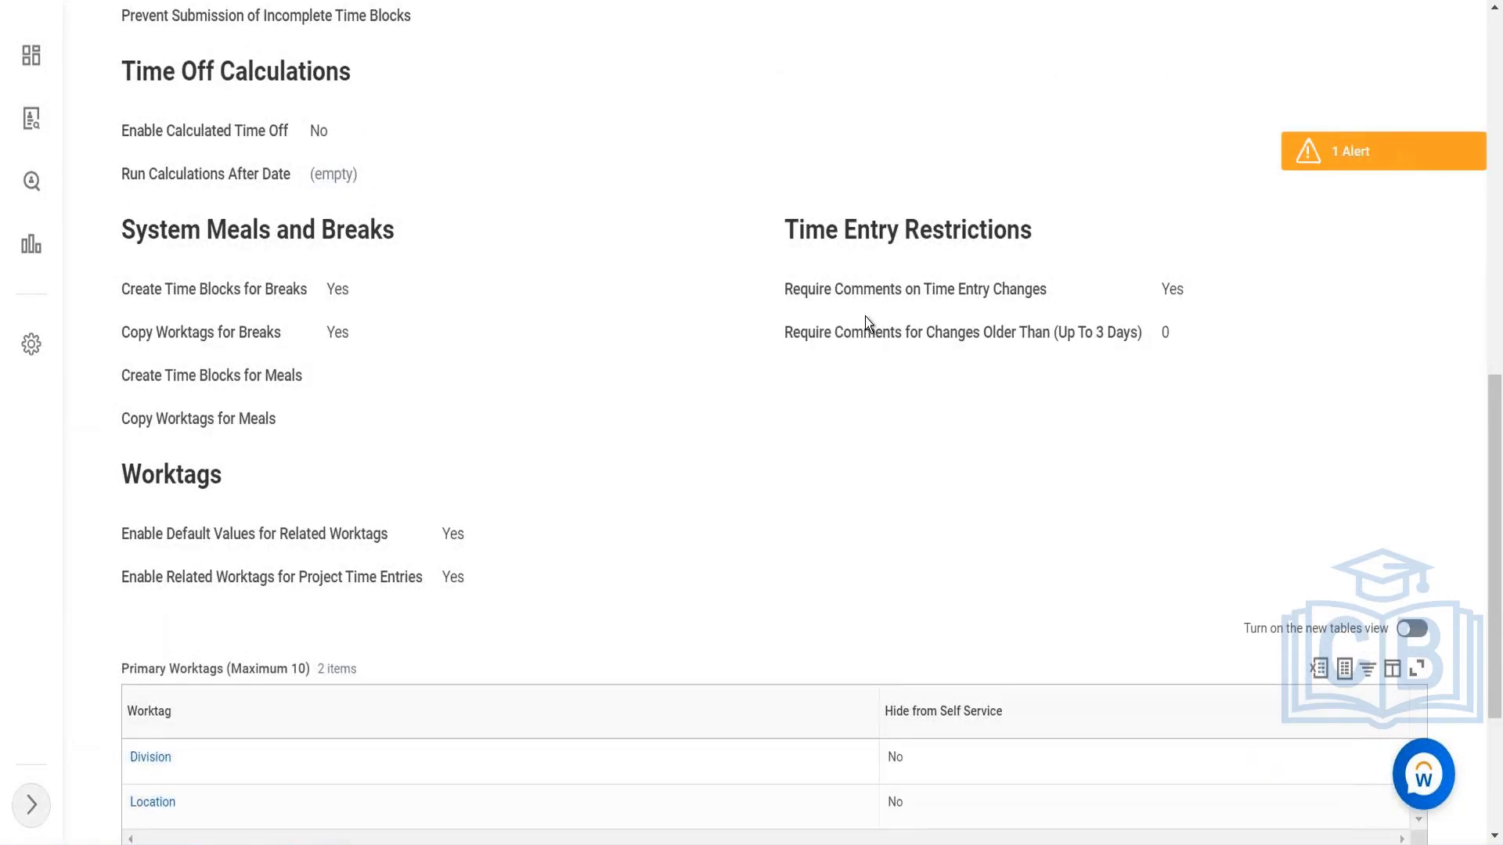
scroll(866, 317, "up", 1)
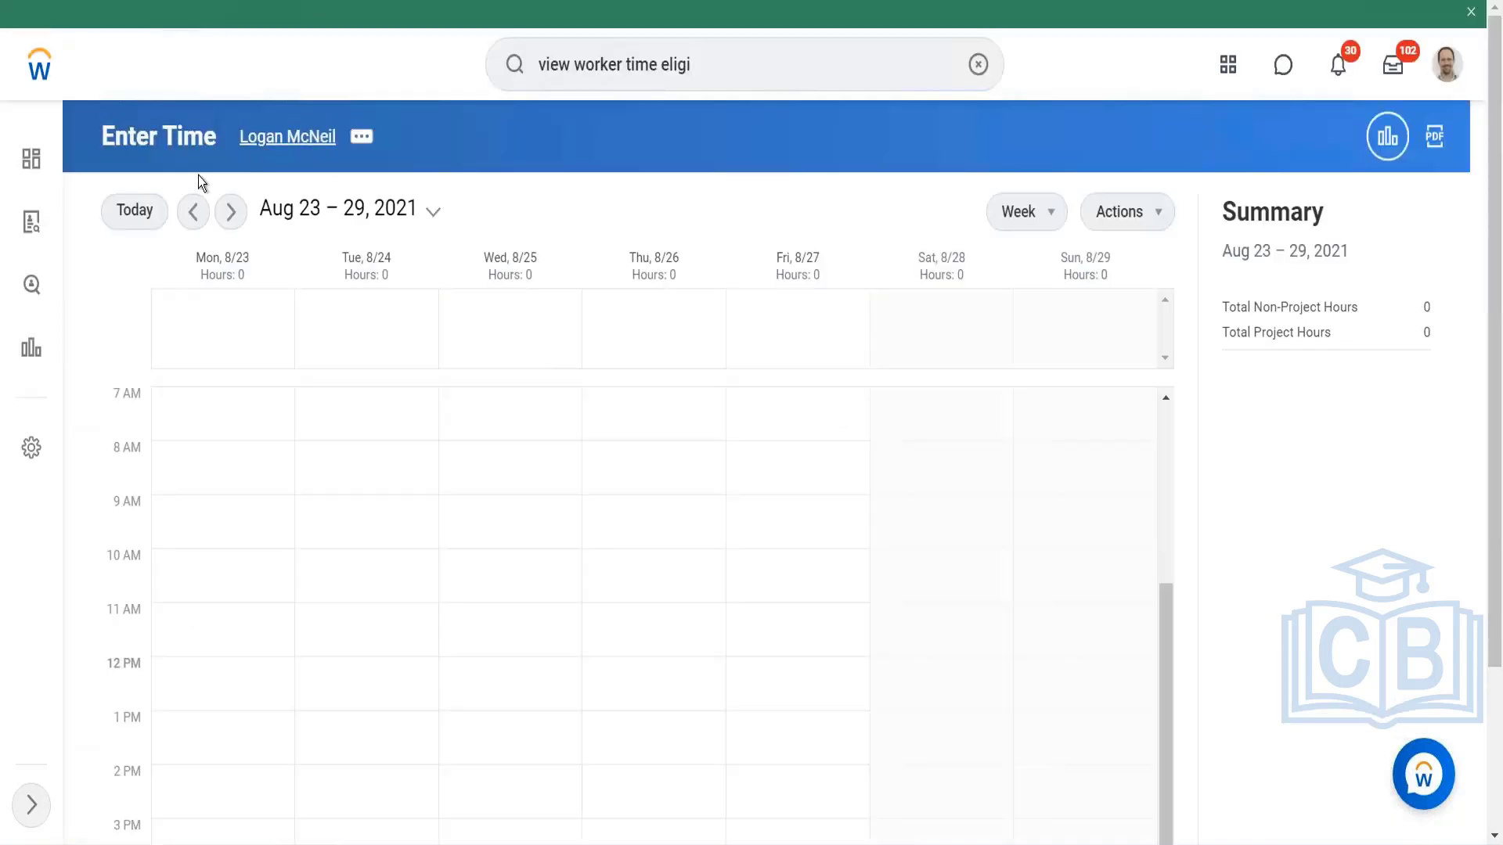
Step: Show the week of Aug 16 – 22, 2021 and examine the time entry form fields for 08/18/2021
left_click(193, 211)
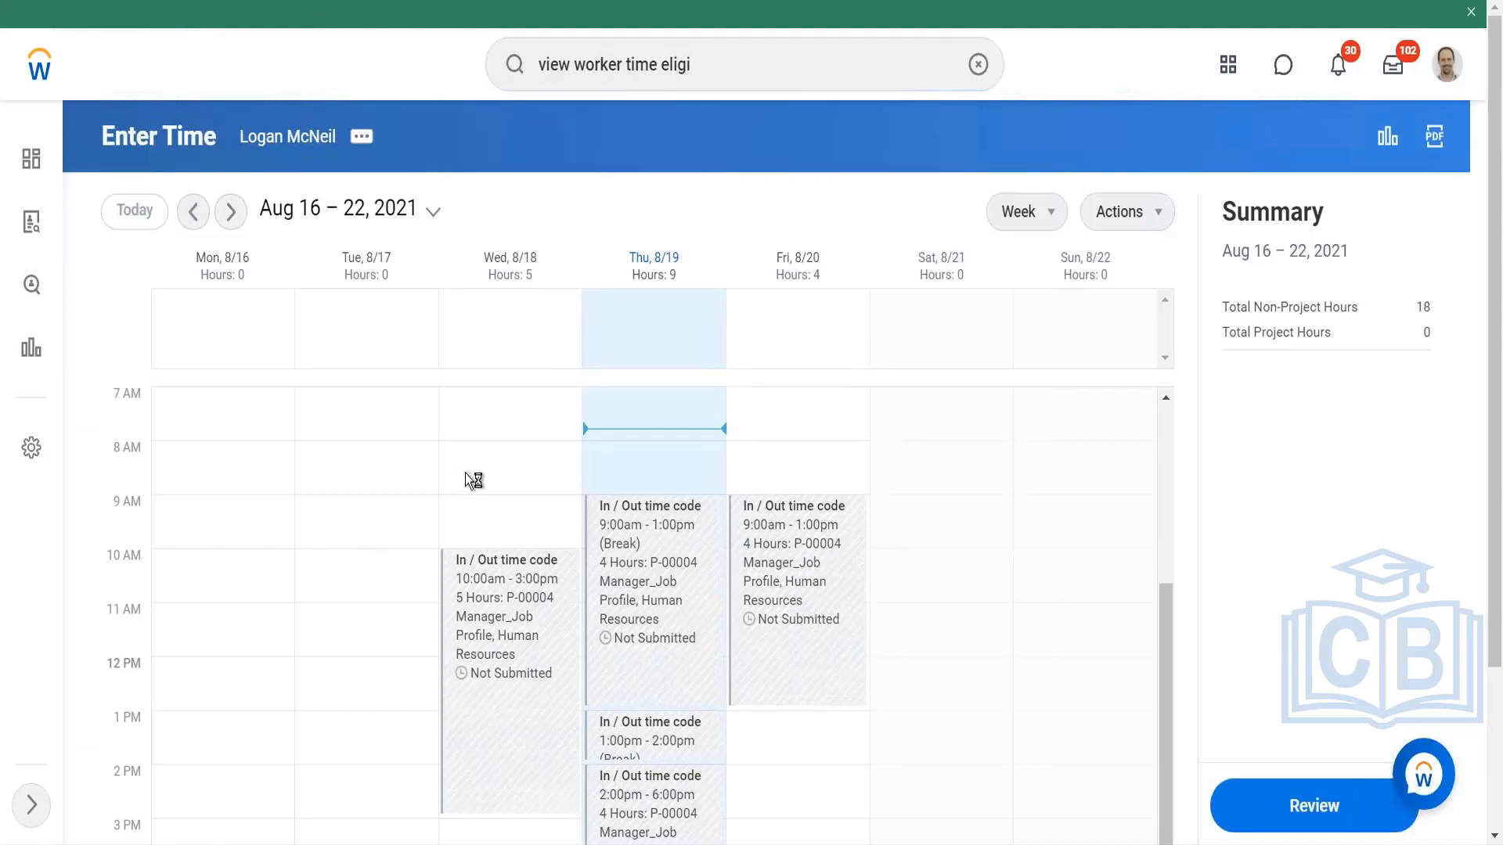
left_click(508, 487)
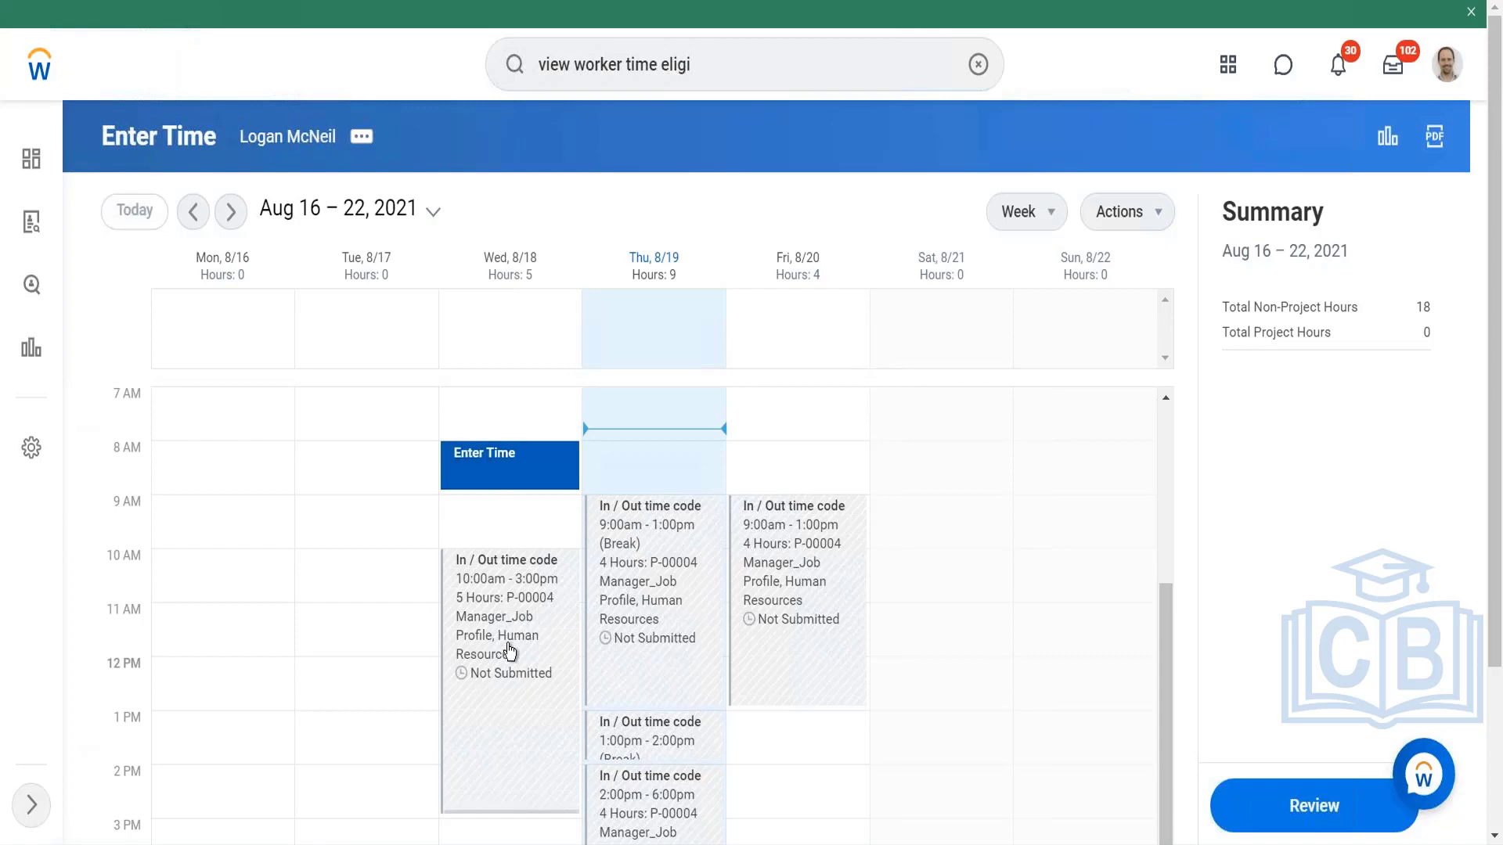
left_click(437, 623)
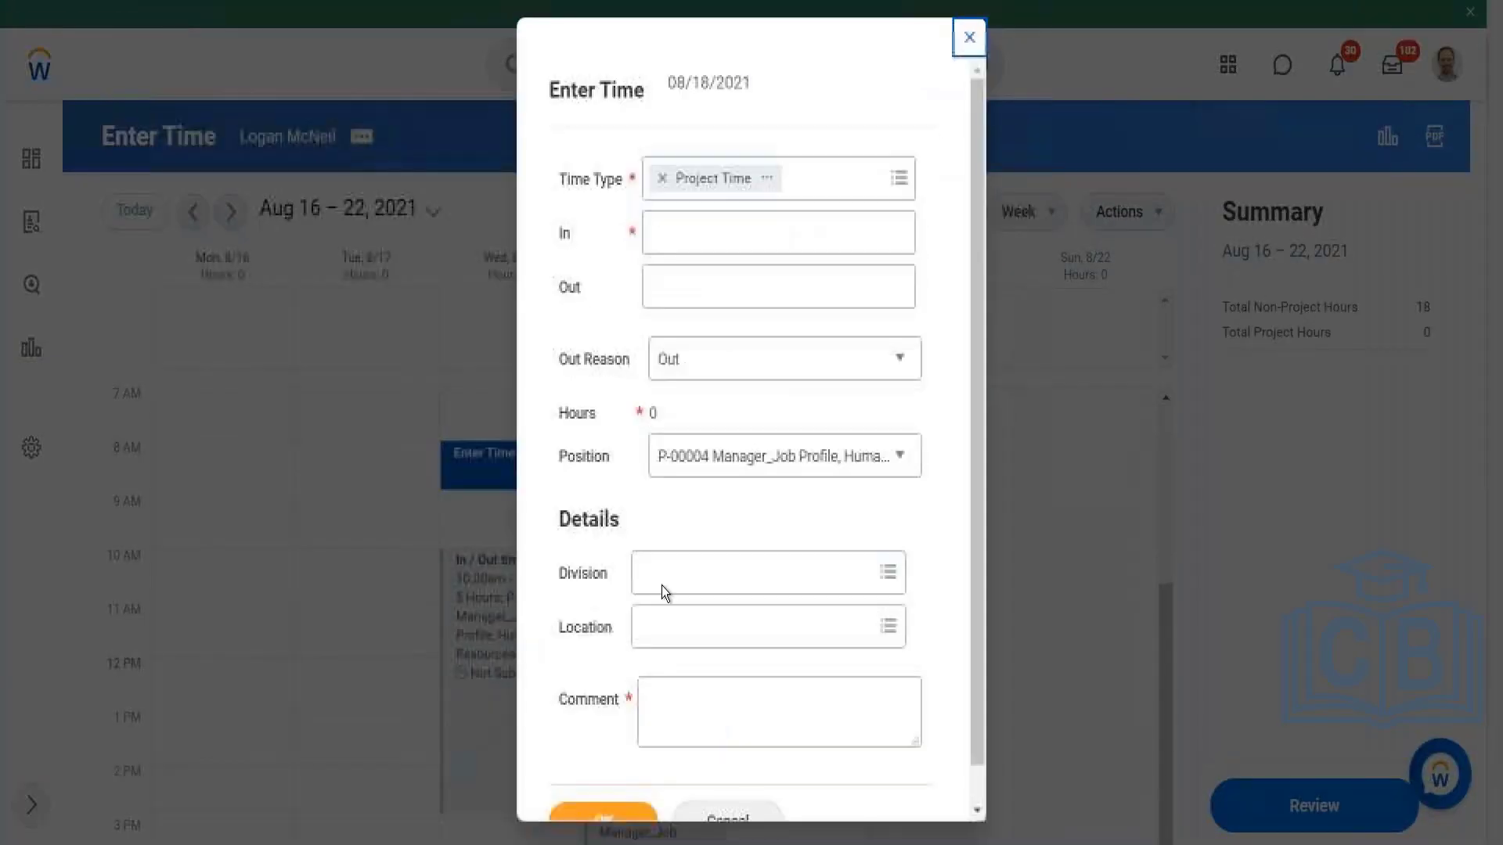
scroll(843, 521, "down", 3)
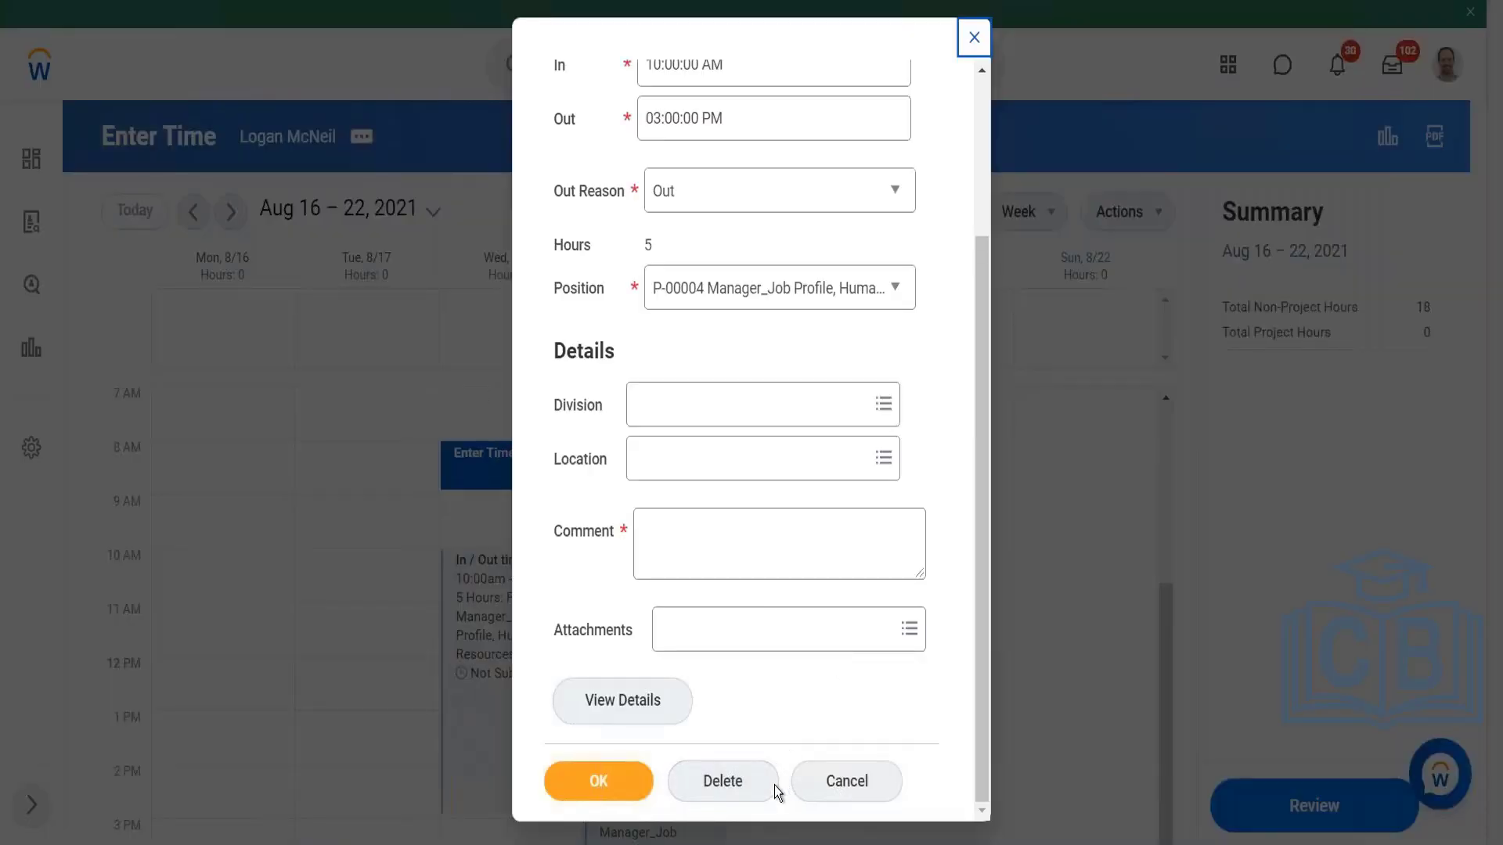
Step: Delete the 10:00 AM to 3:00 PM time block on 08/18/2021, giving "Testing" as the required comment
left_click(750, 789)
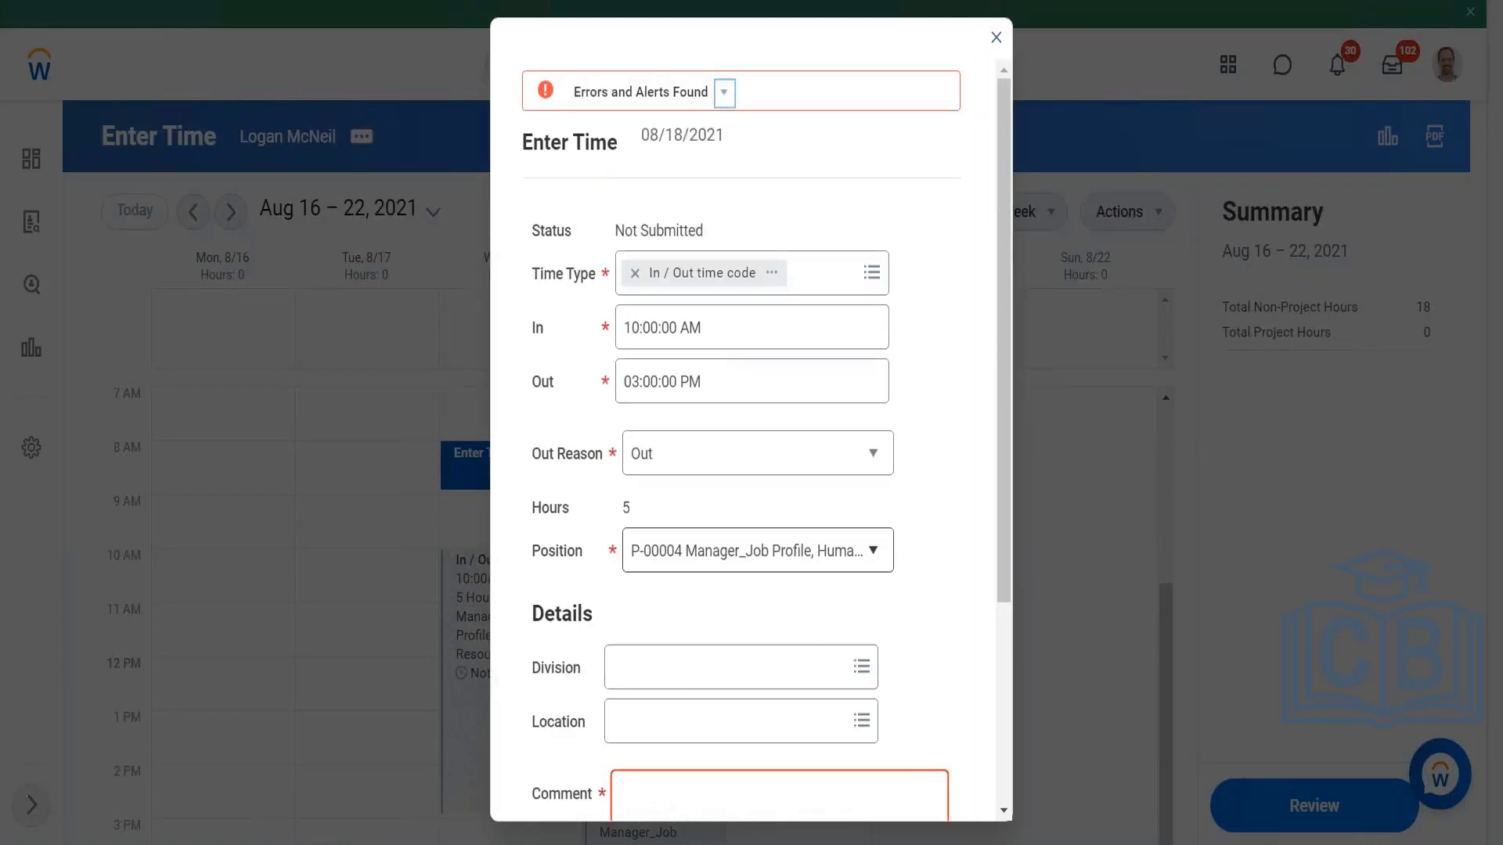
scroll(815, 632, "down", 4)
left_click(759, 512)
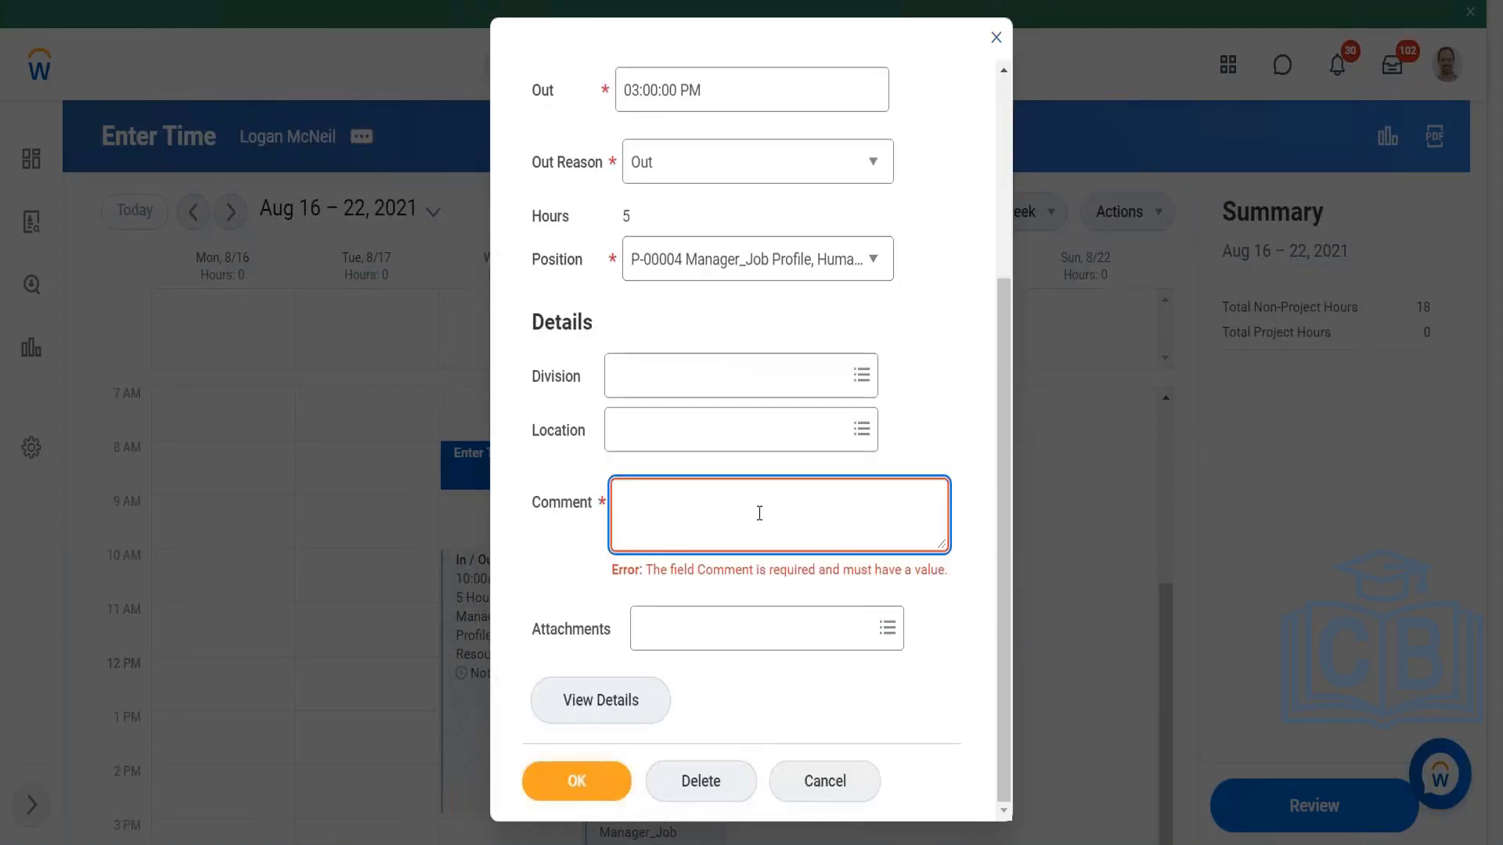
type("Test ing")
key("BackSpace")
key("BackSpace")
key("BackSpace")
type("ing")
left_click(704, 780)
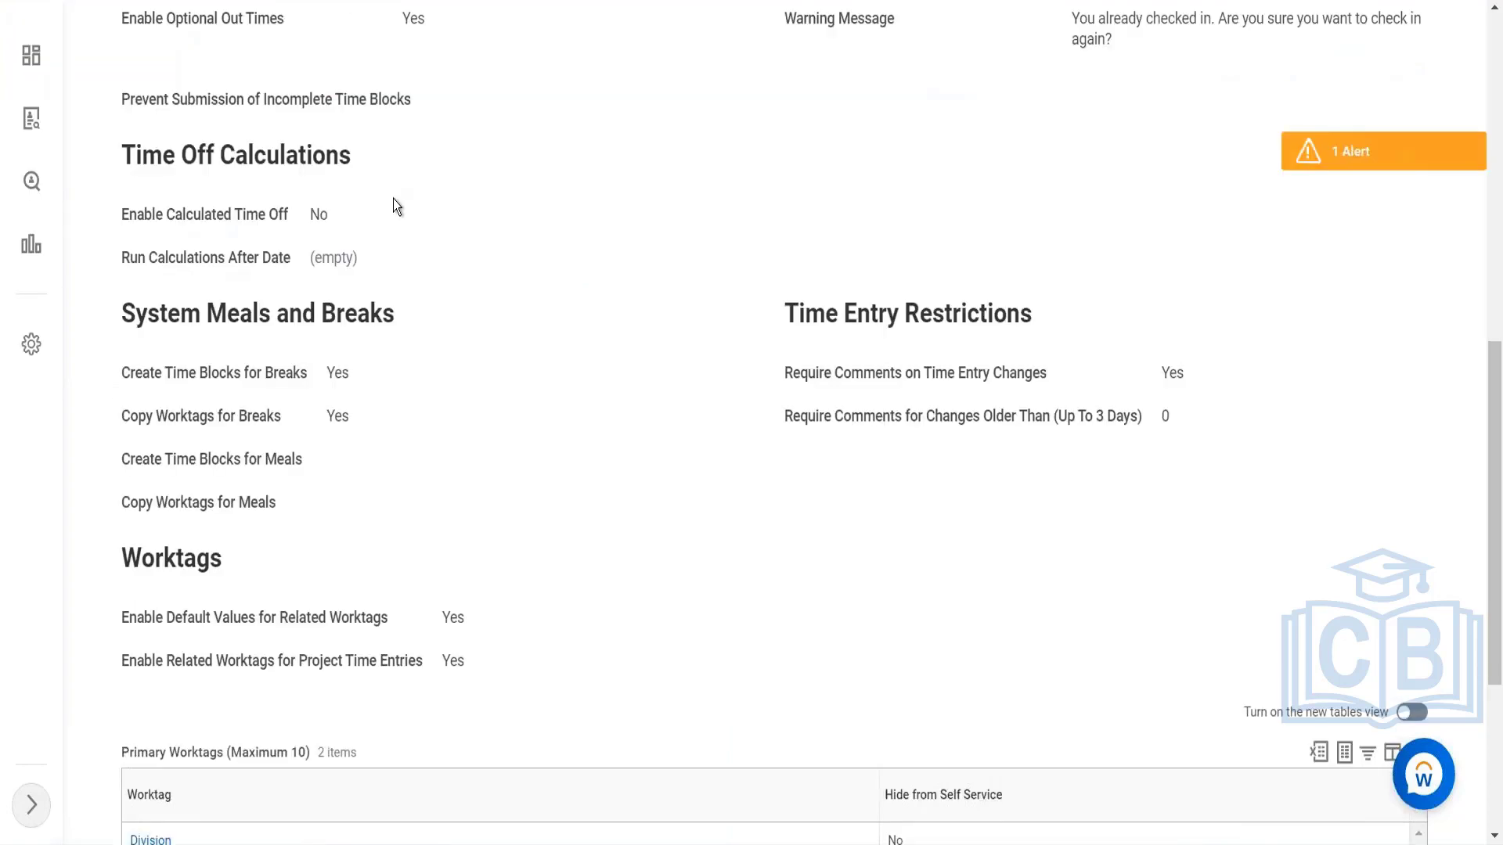
Step: Review the Project Time template's calendar view options, entry methods and additional options
scroll(393, 199, "up", 10)
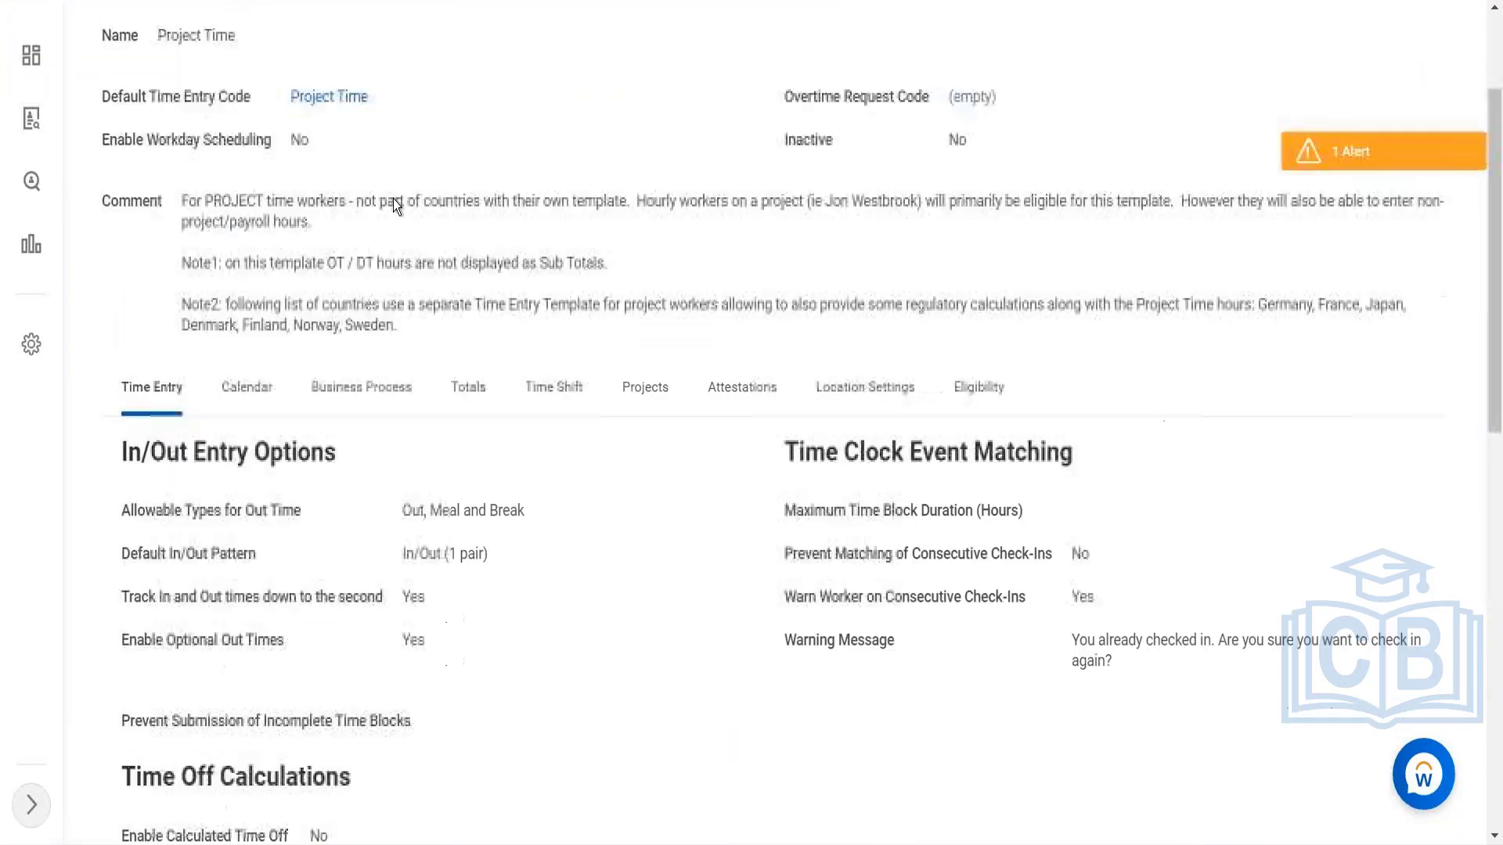
left_click(246, 389)
scroll(378, 572, "down", 3)
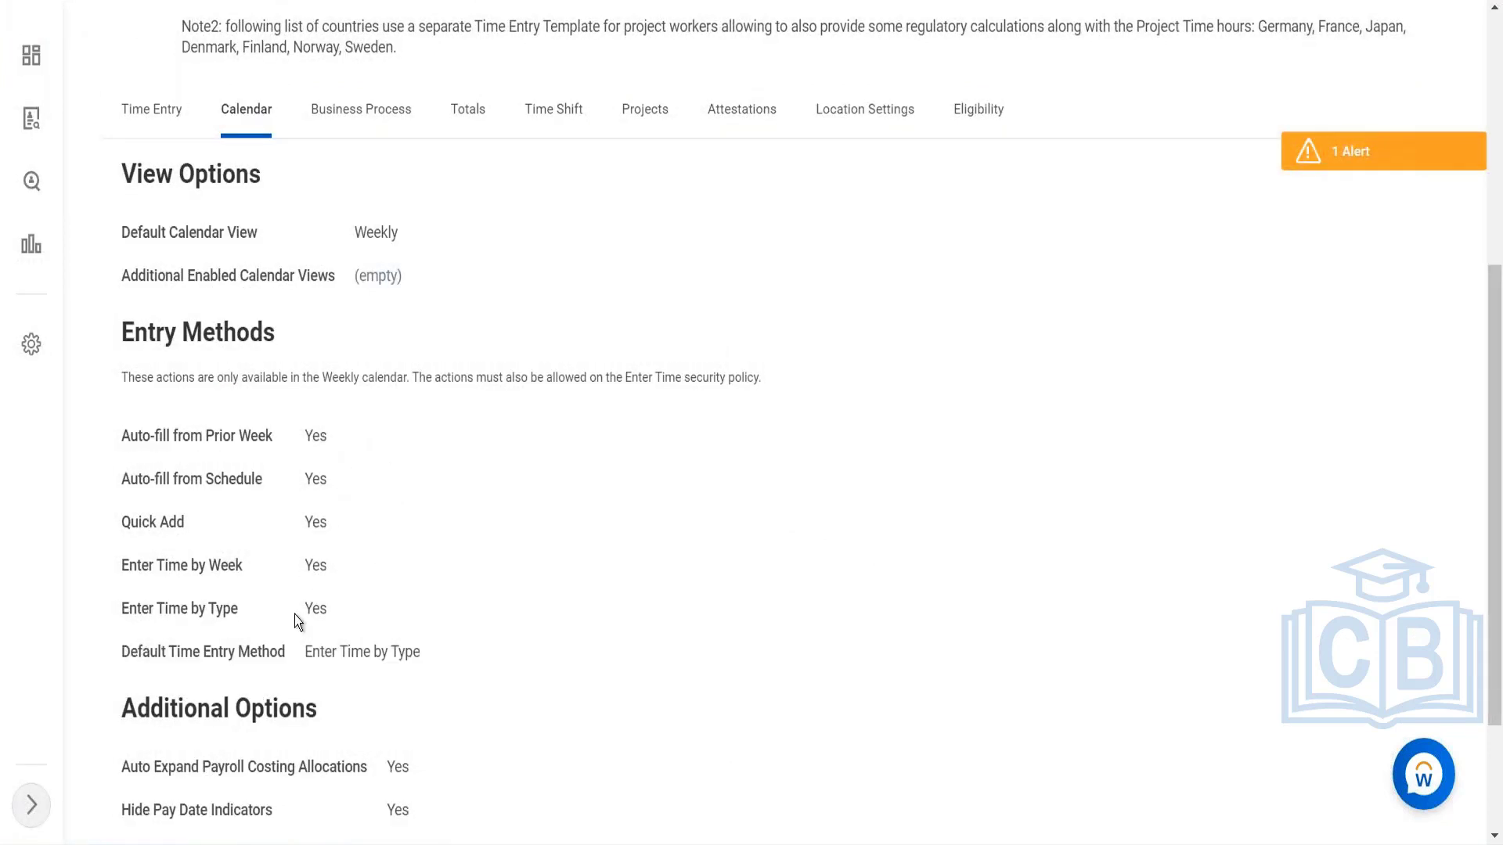
scroll(443, 724, "down", 2)
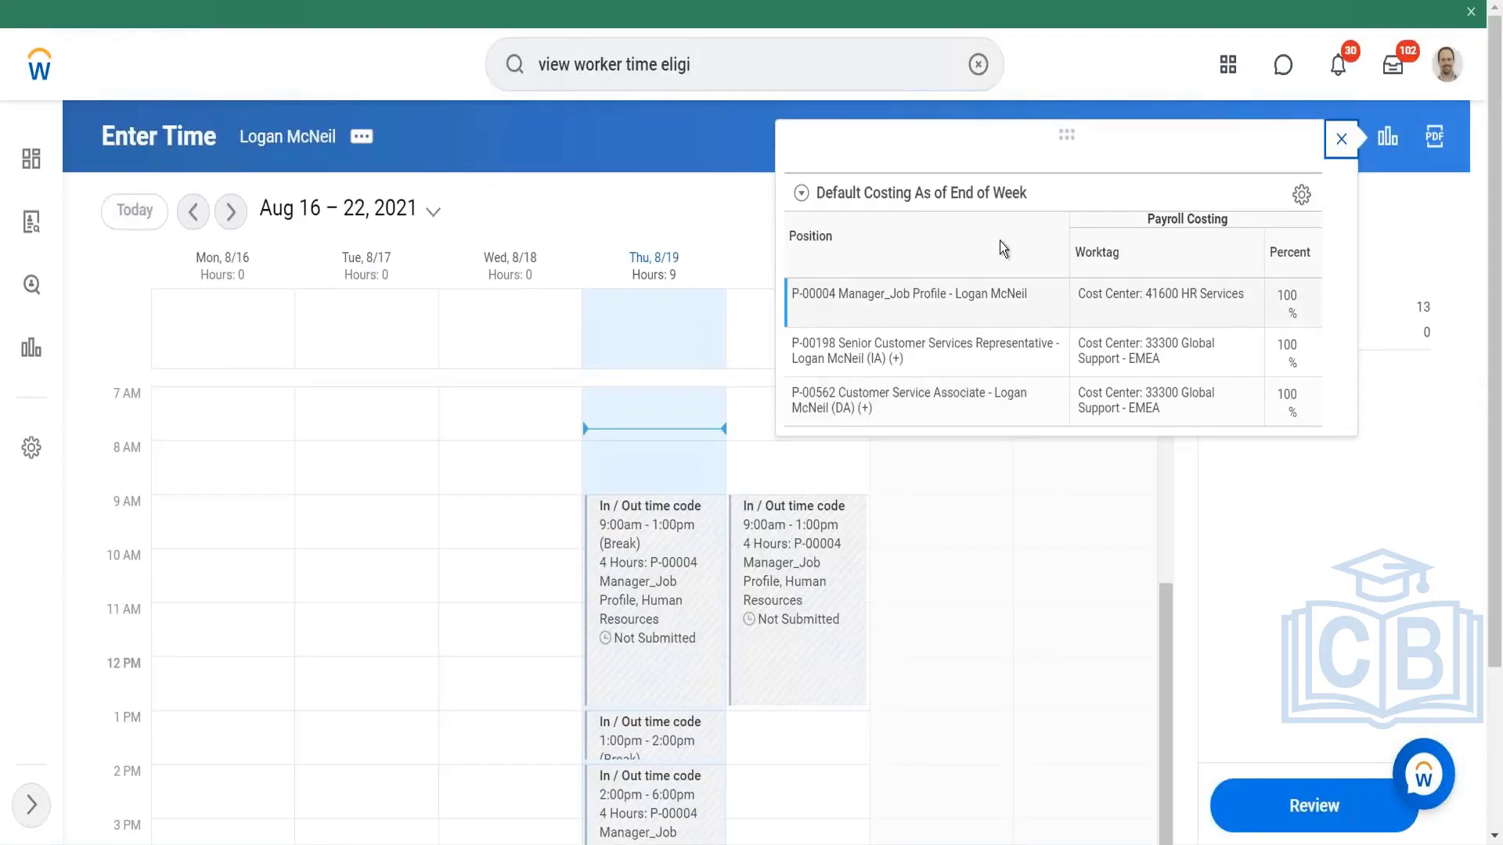
Step: Auto-fill the week of Aug 23 – 29, 2021 from the worker's schedule for Monday to Friday, and dismiss the costing pop-up
left_click(1342, 140)
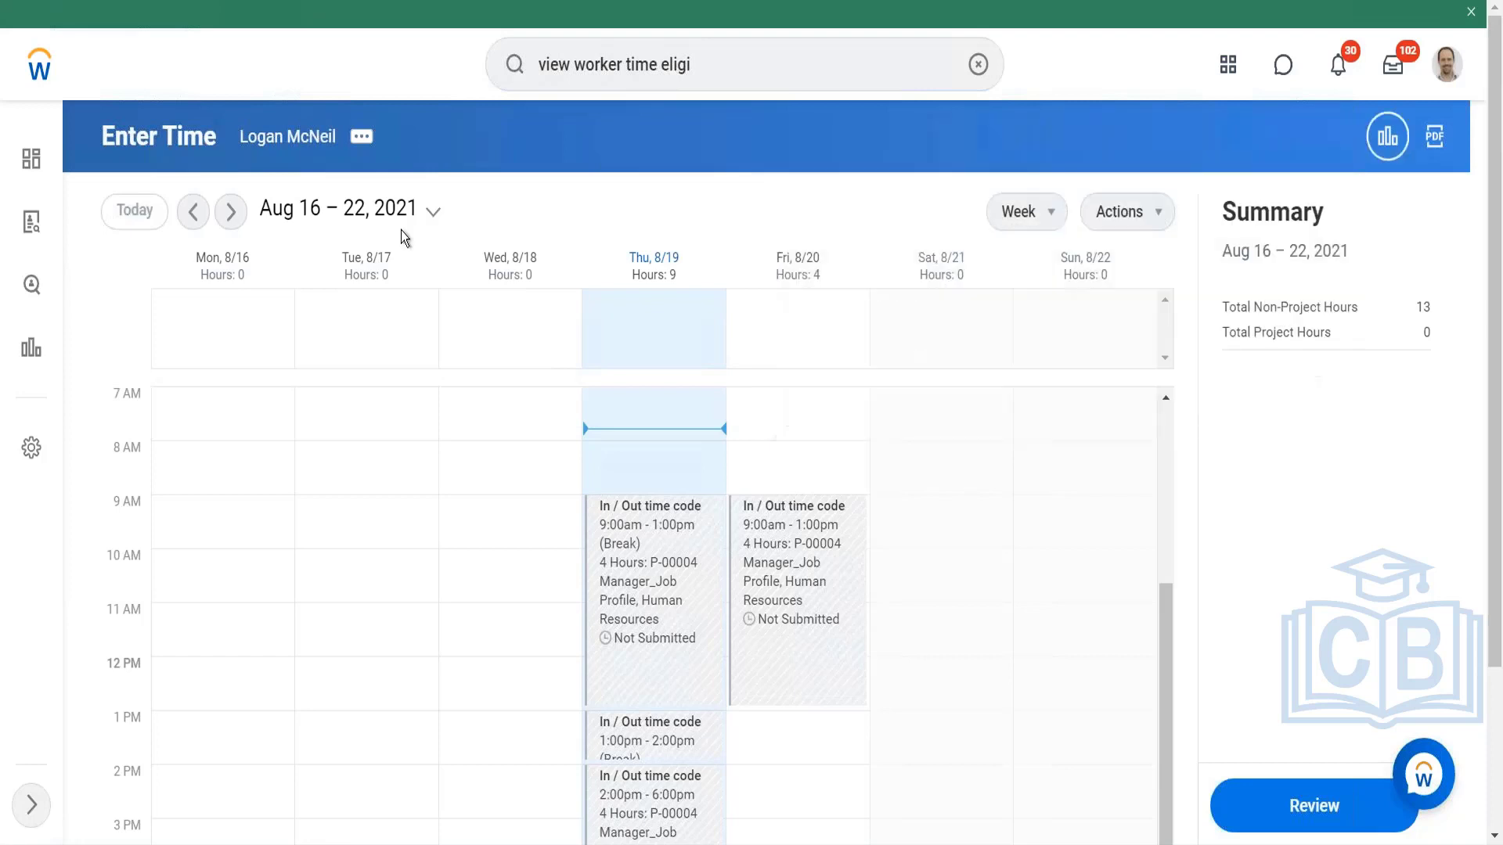
left_click(230, 211)
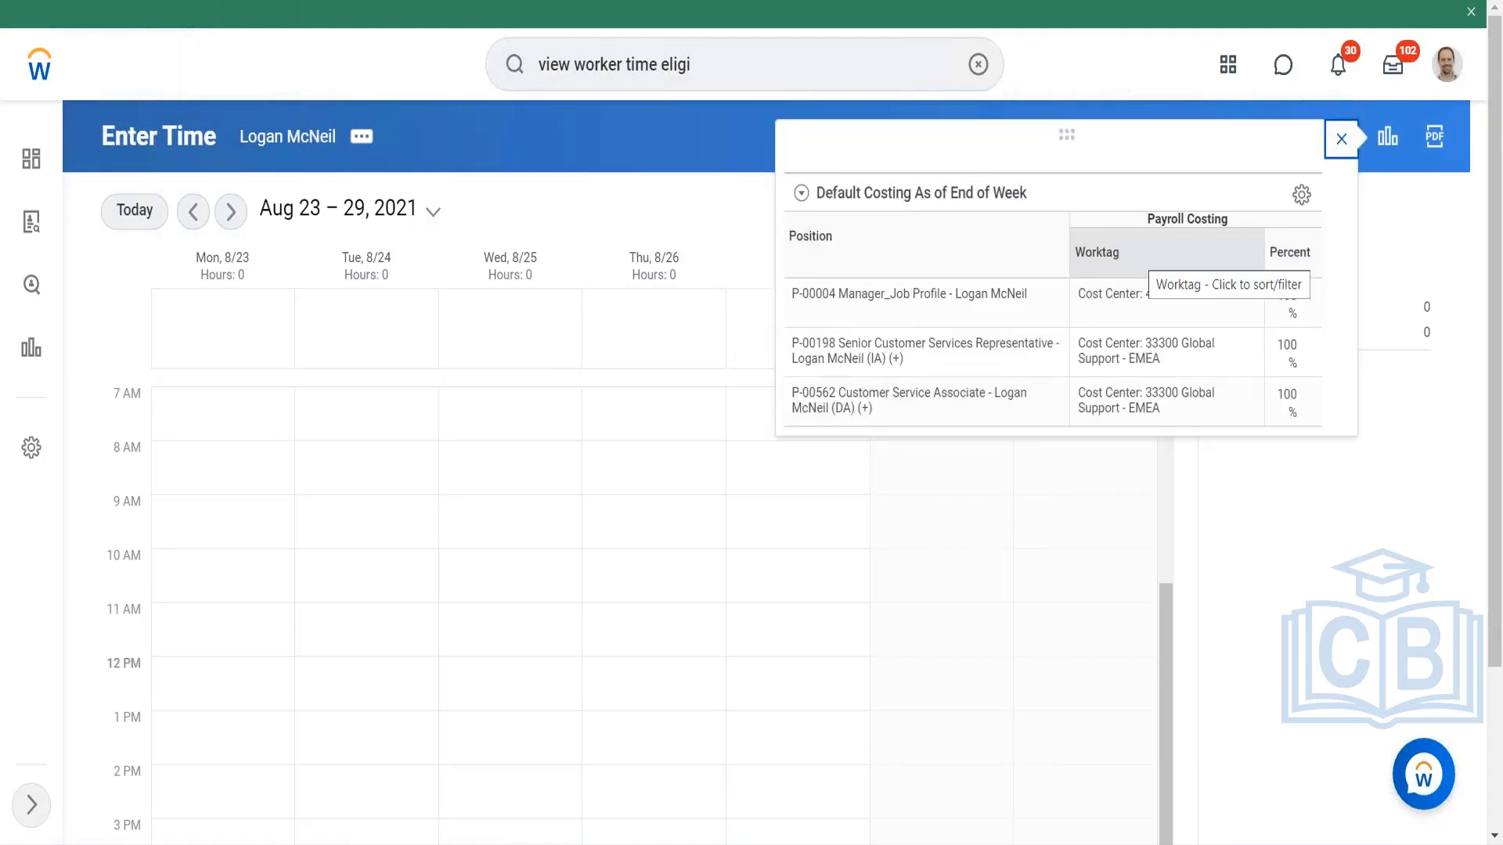
left_click(1342, 141)
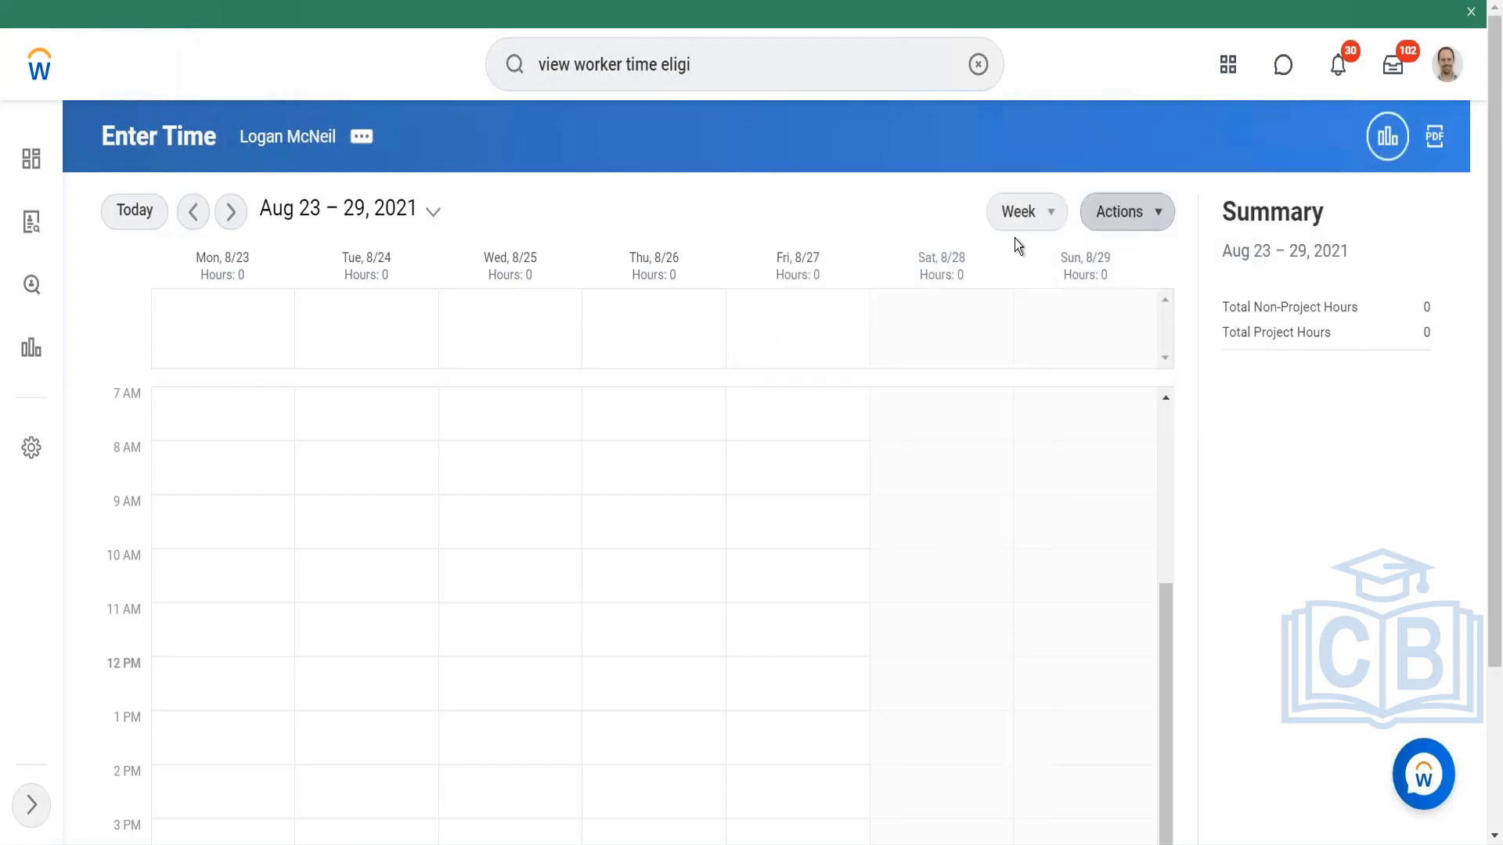
left_click(1129, 215)
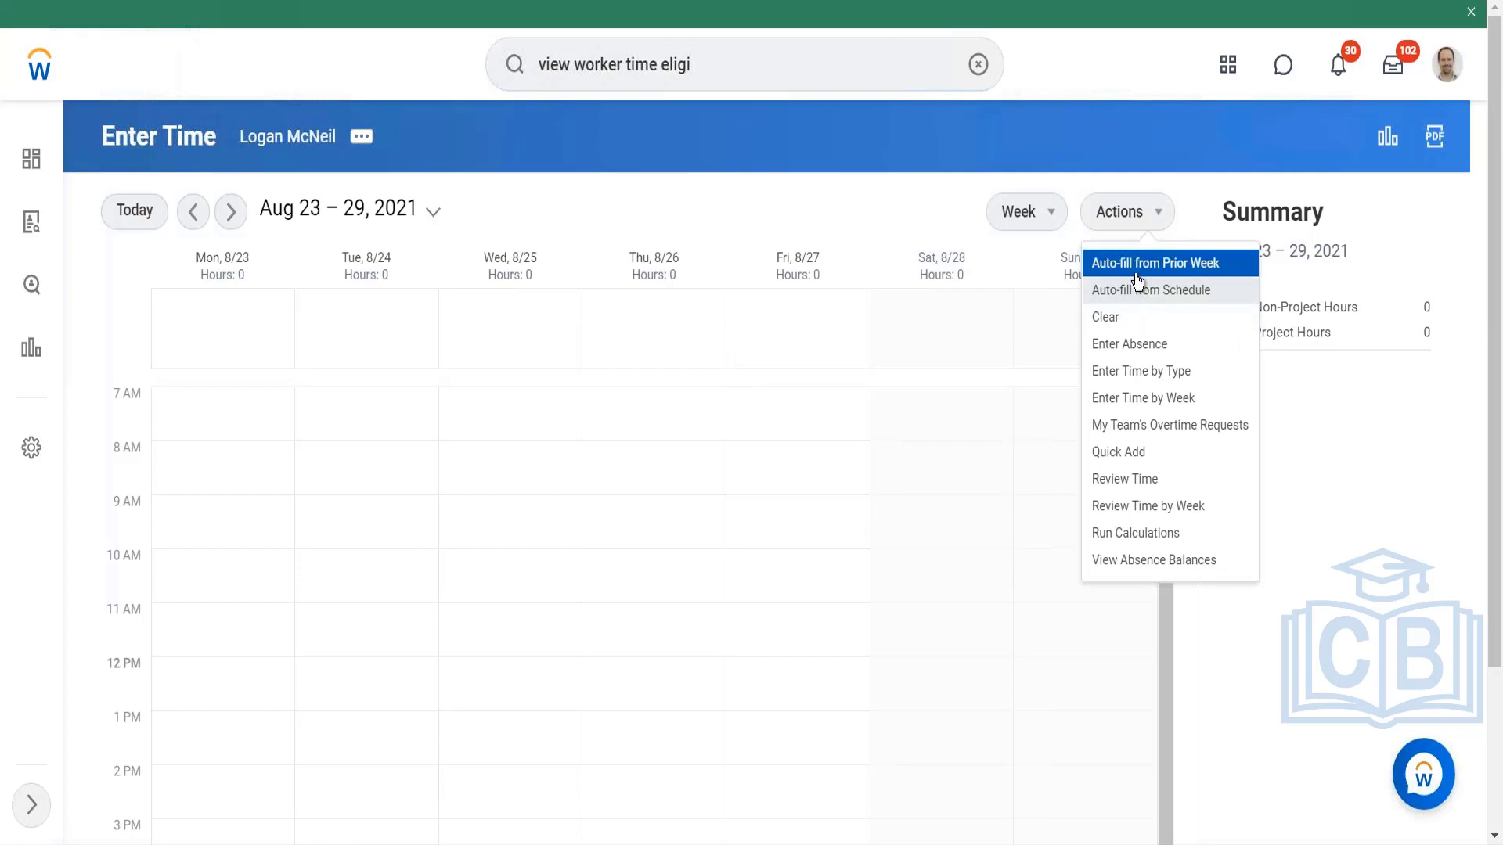
left_click(1136, 292)
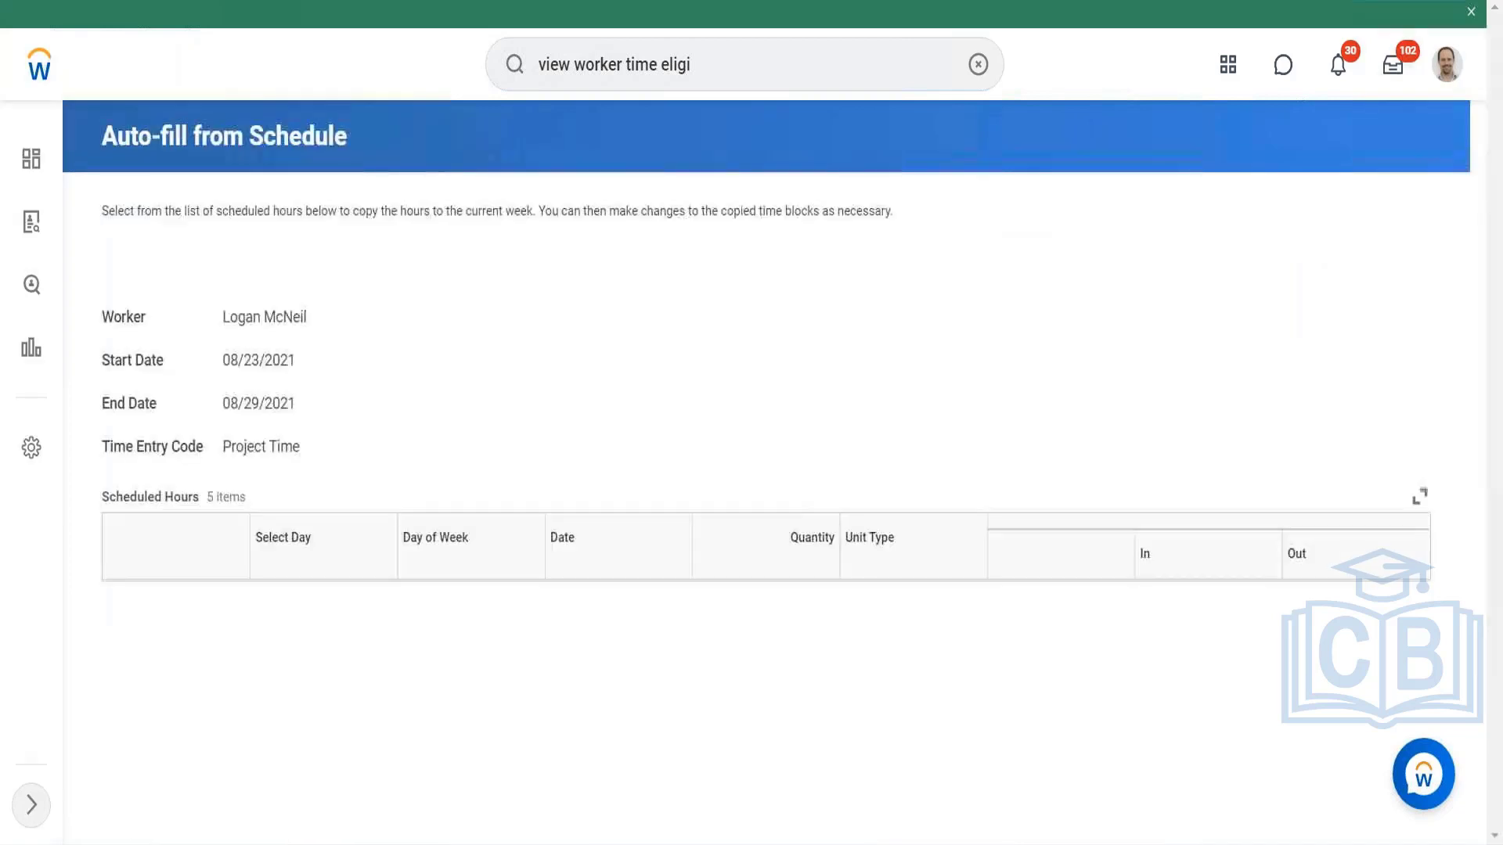
scroll(711, 233, "down", 3)
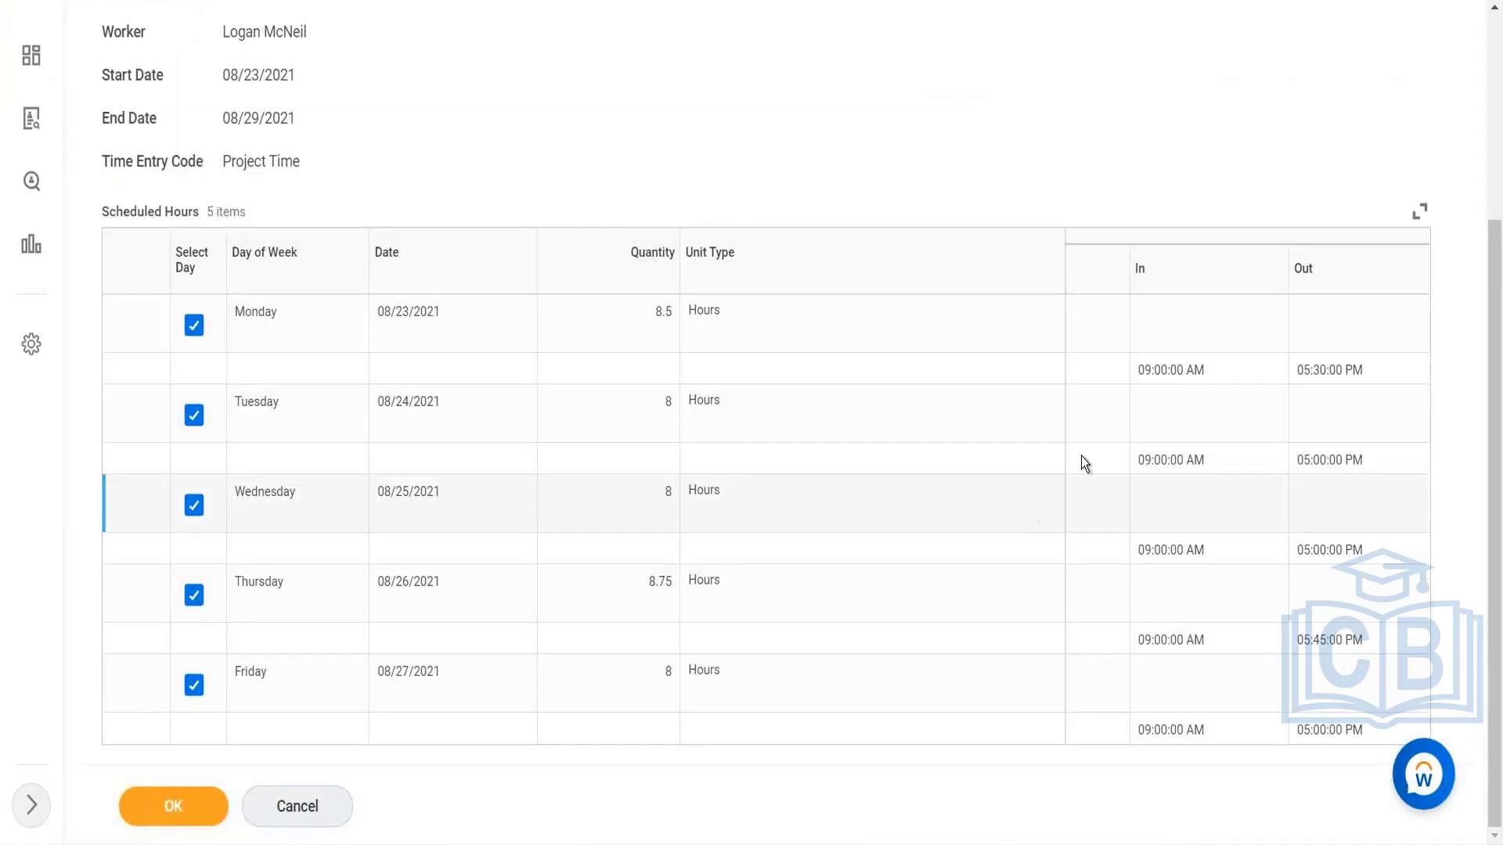
left_click(1158, 394)
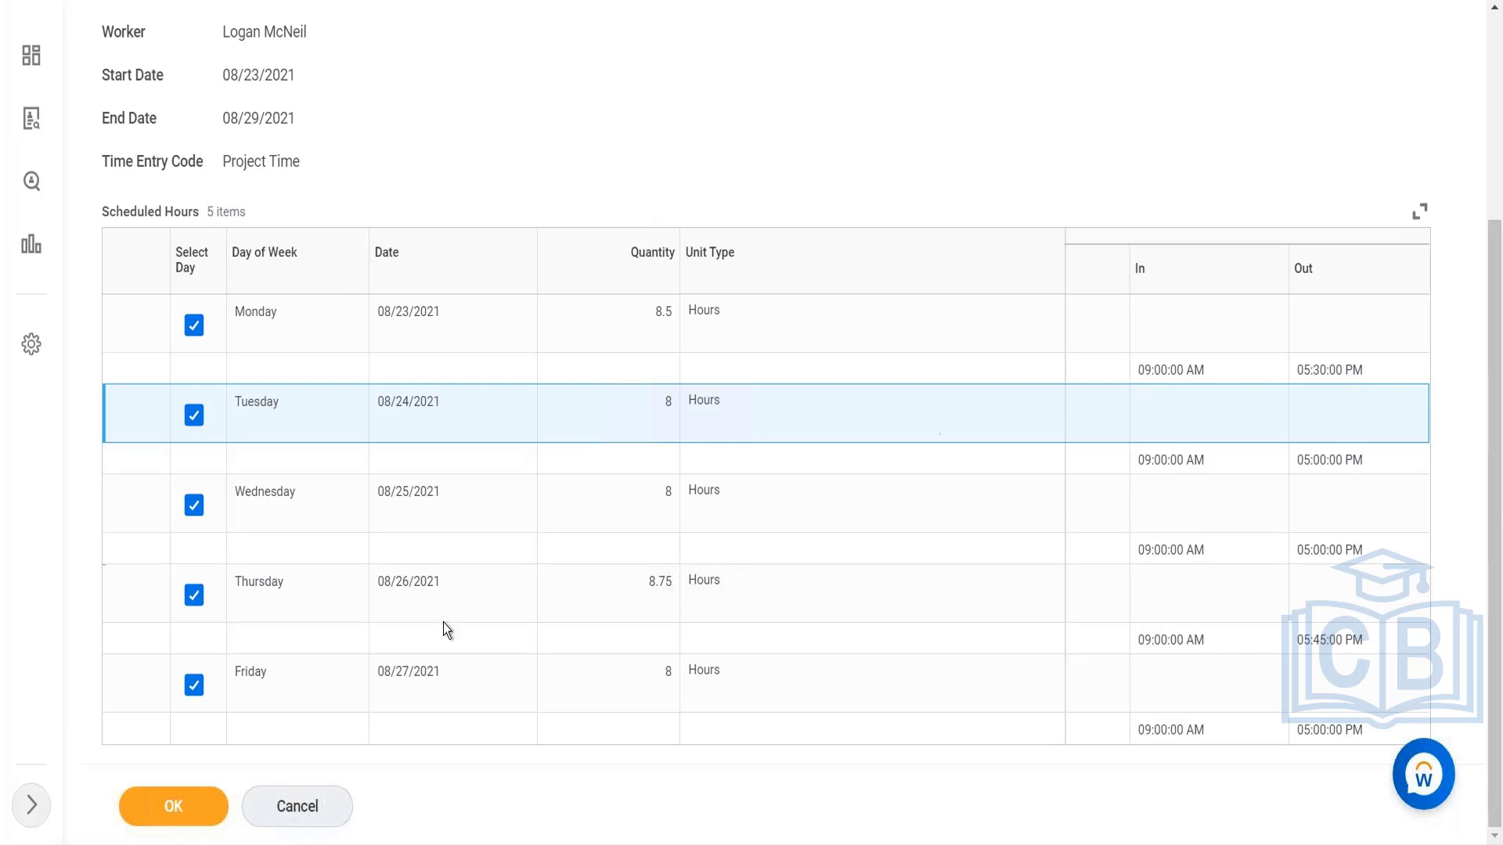
left_click(191, 807)
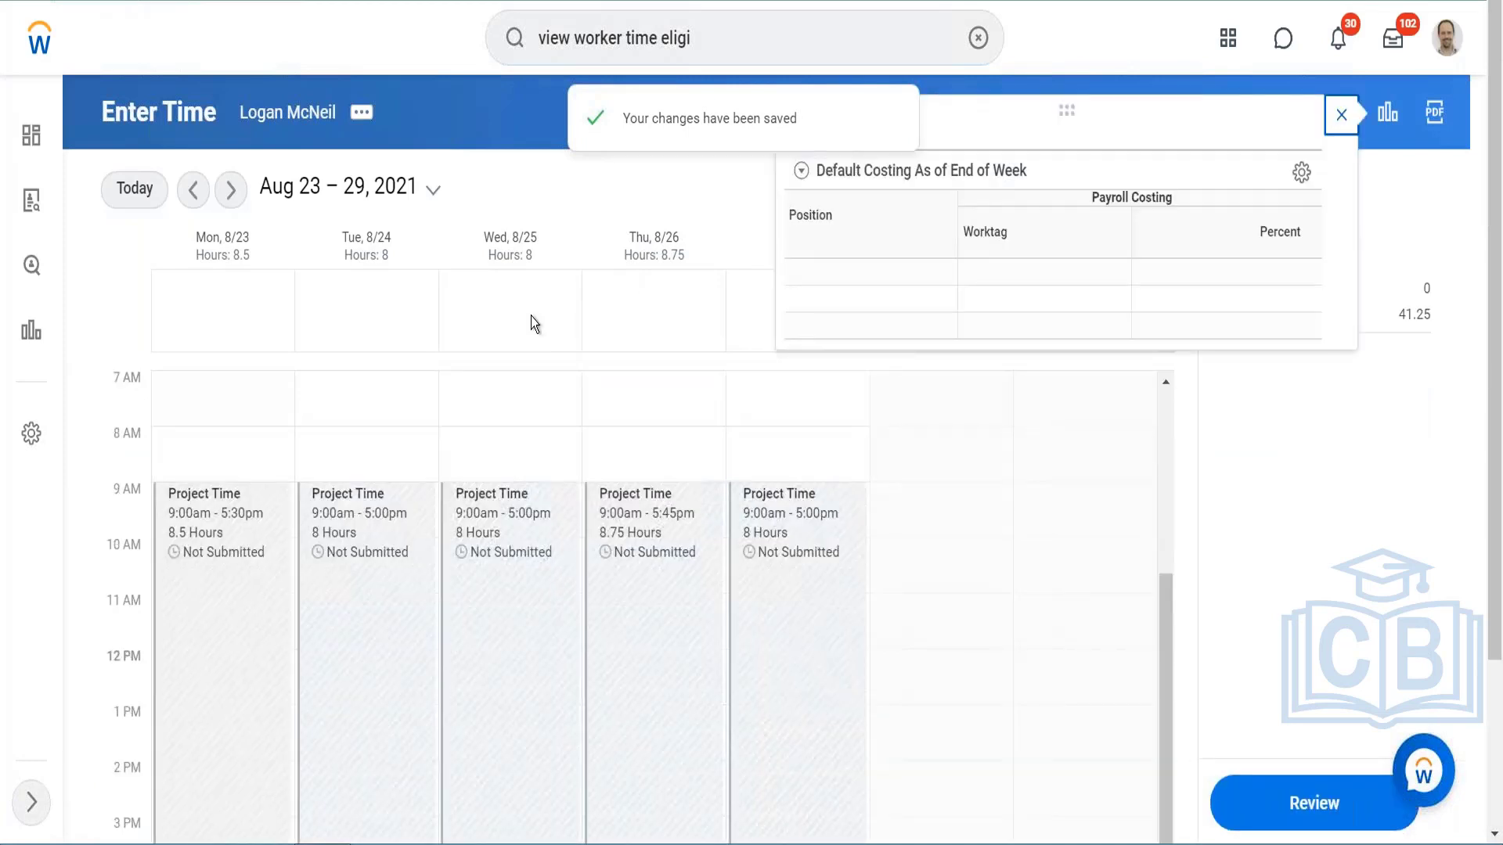
left_click(1342, 116)
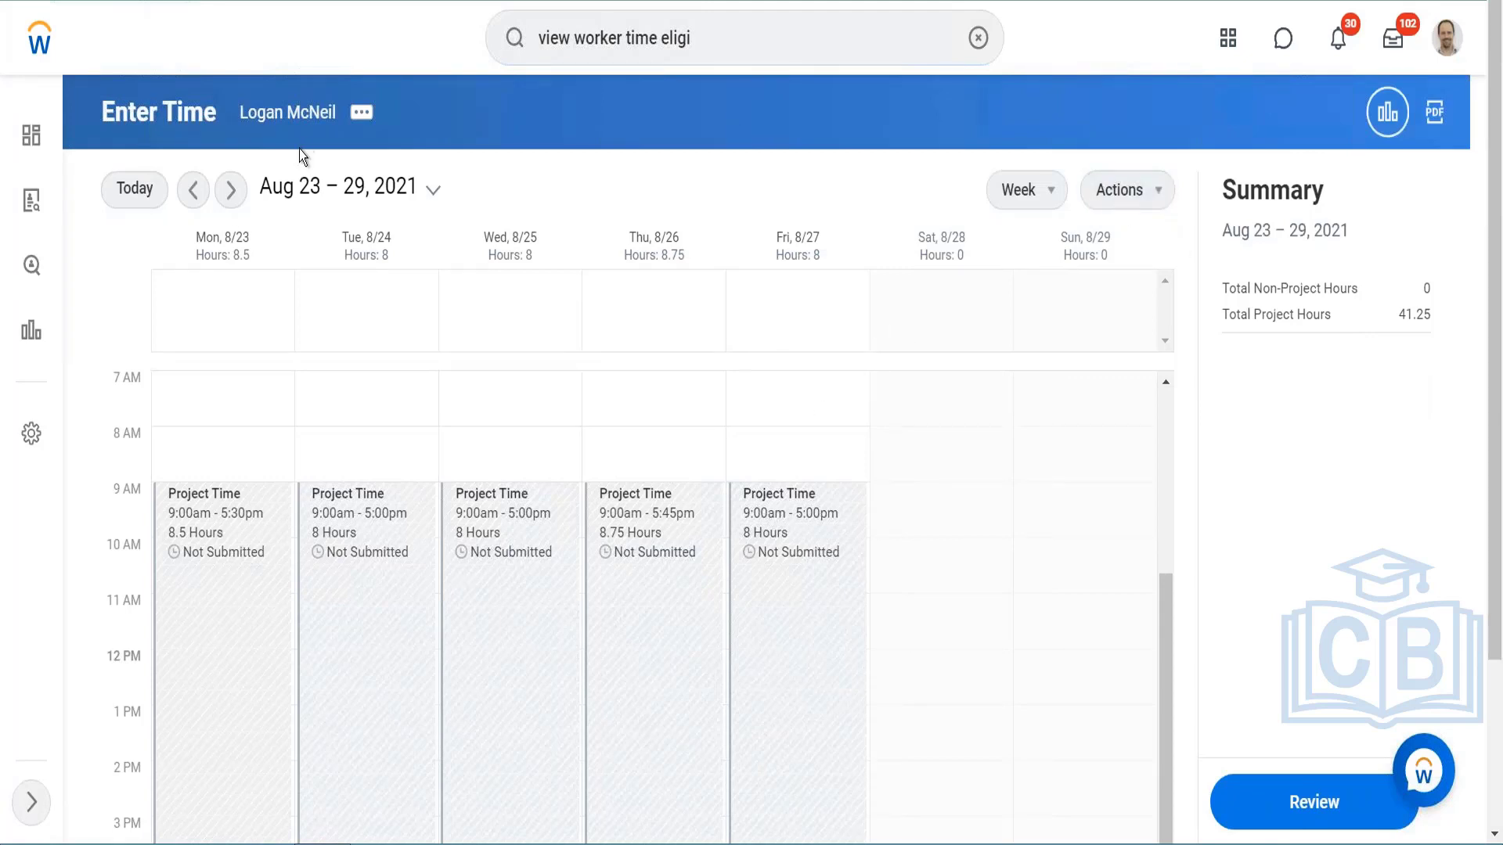
Step: Start Quick Add for the week of Aug 30 – Sep 5, 2021 with the Training time entry code, proceeding to the daily hours
left_click(231, 189)
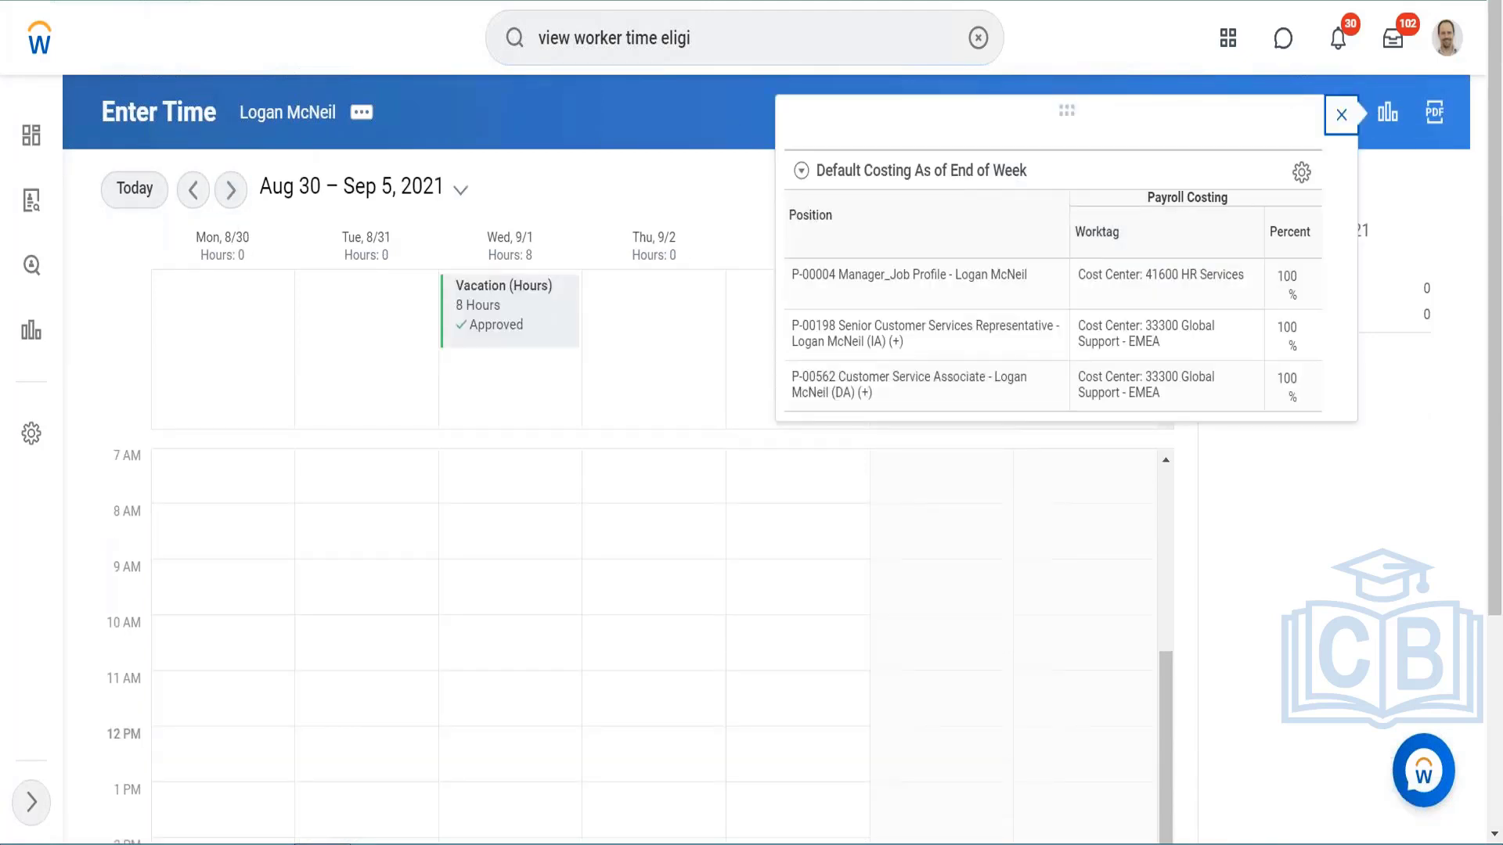
left_click(1341, 119)
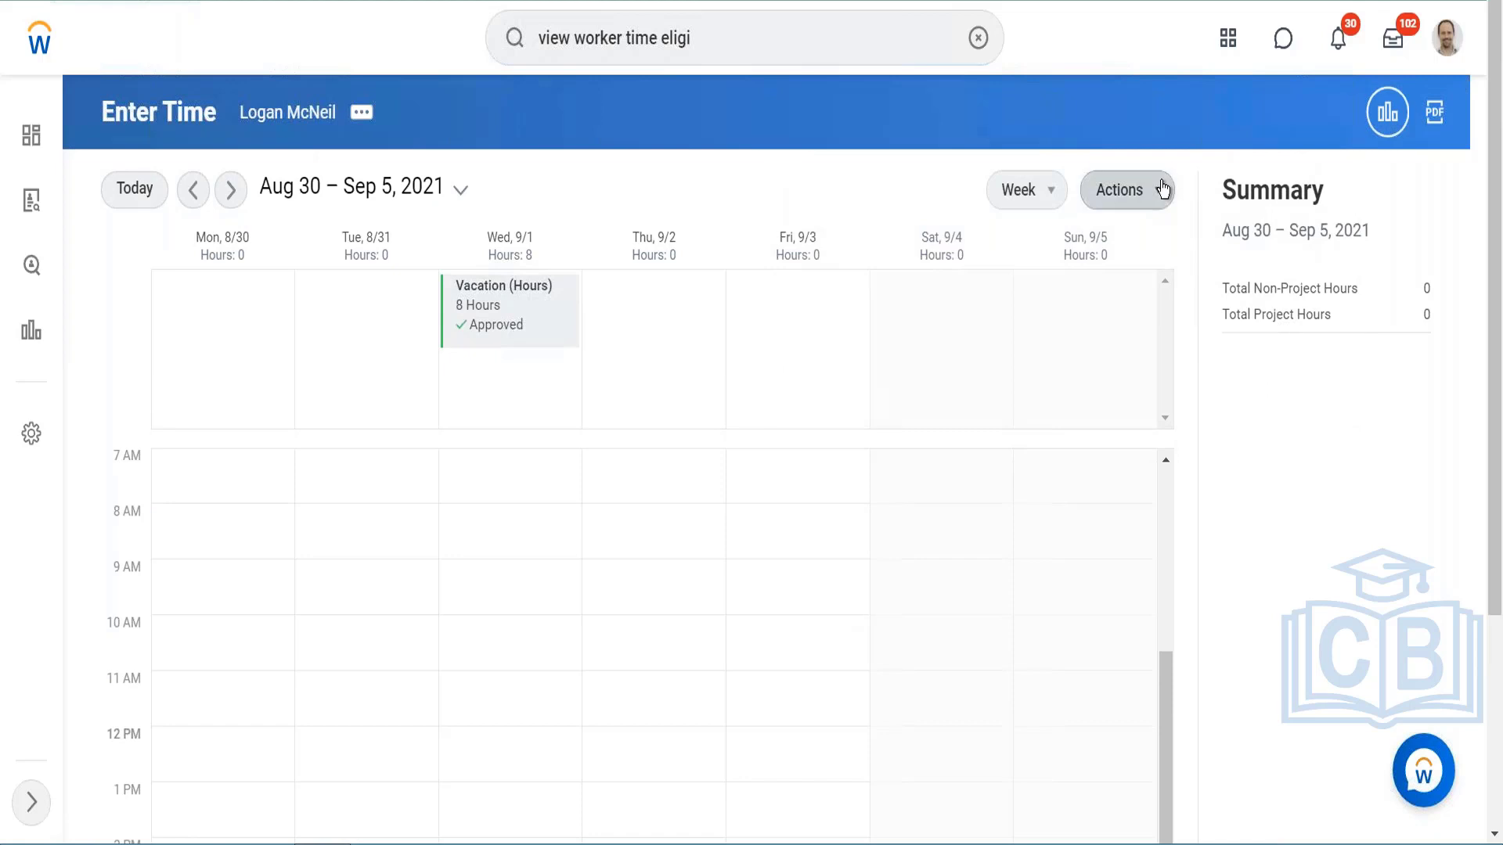
left_click(1161, 186)
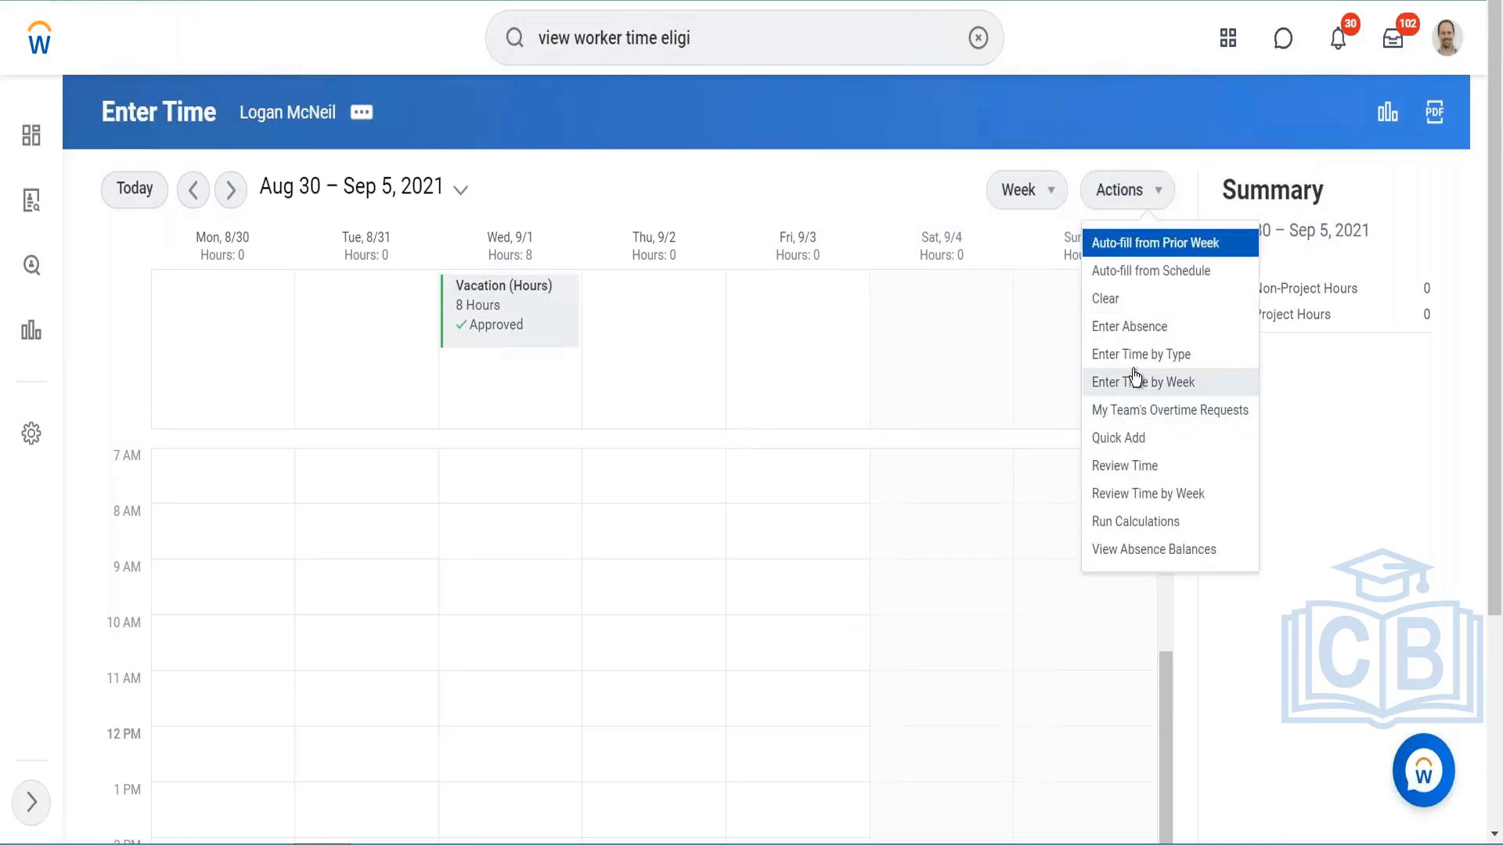
left_click(1119, 440)
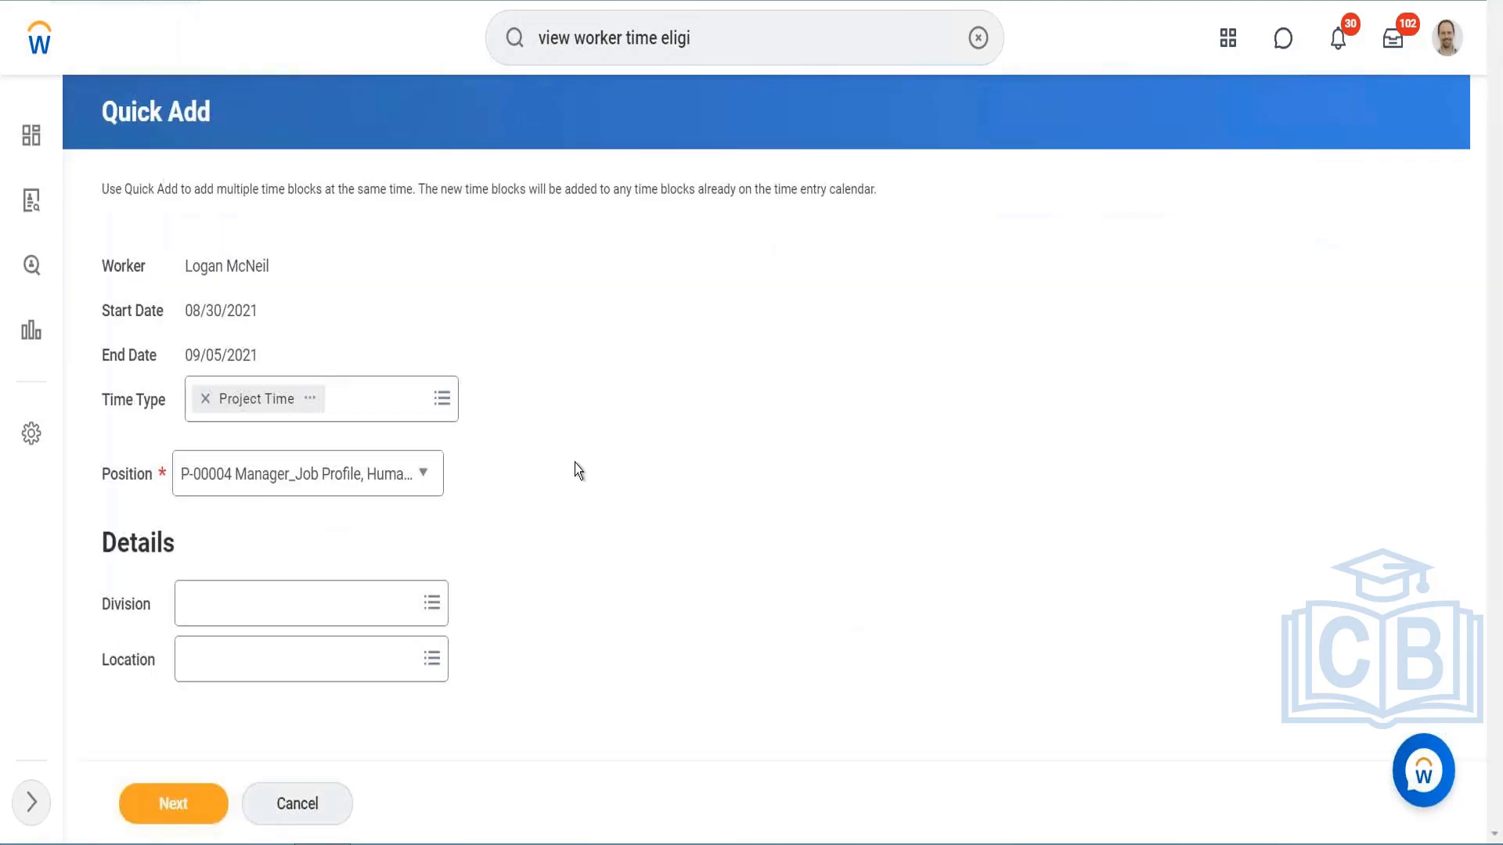
left_click(386, 393)
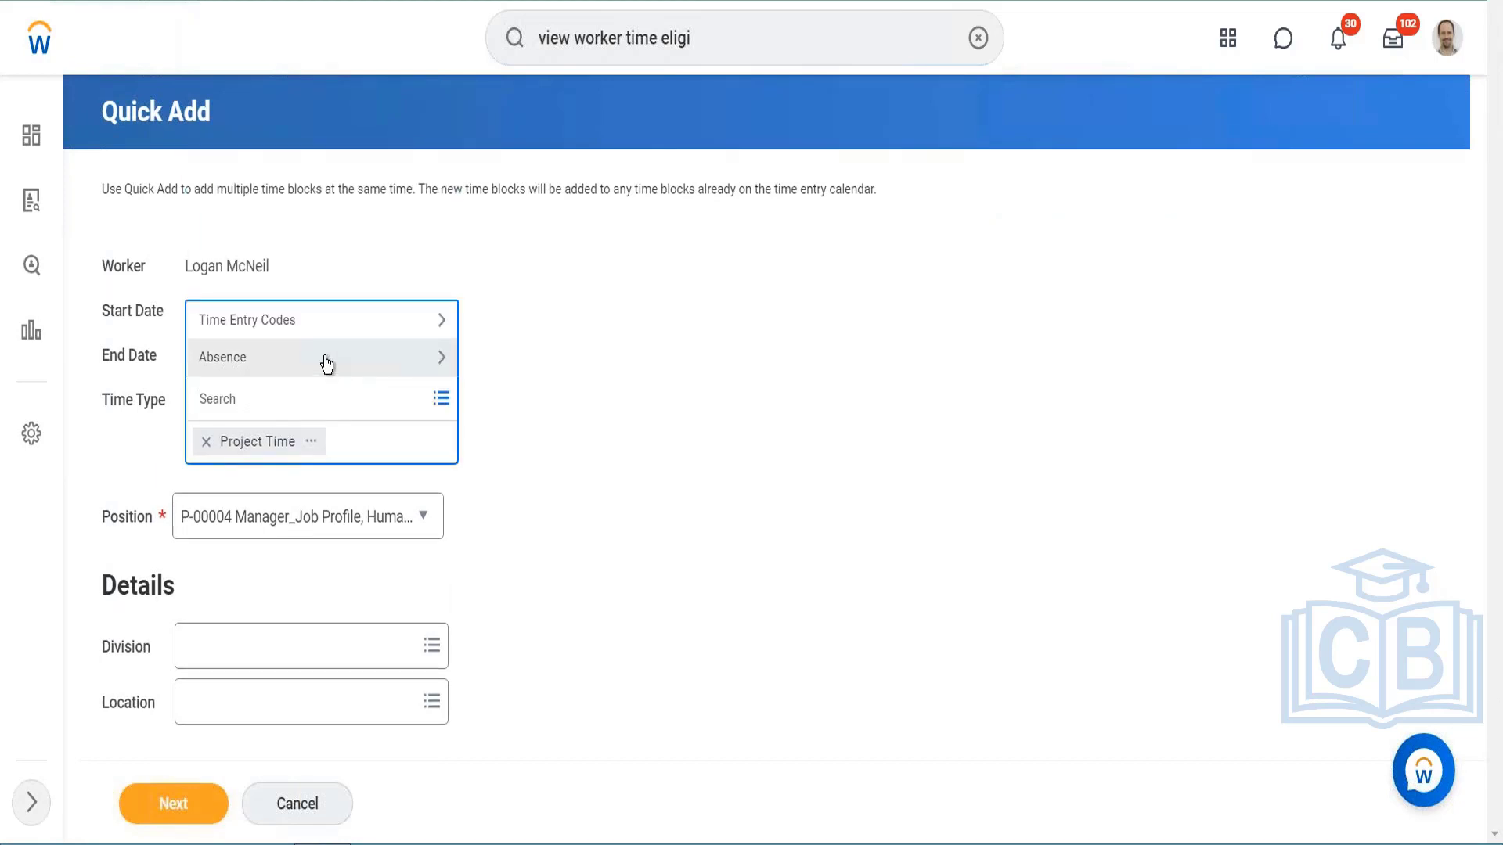
left_click(315, 319)
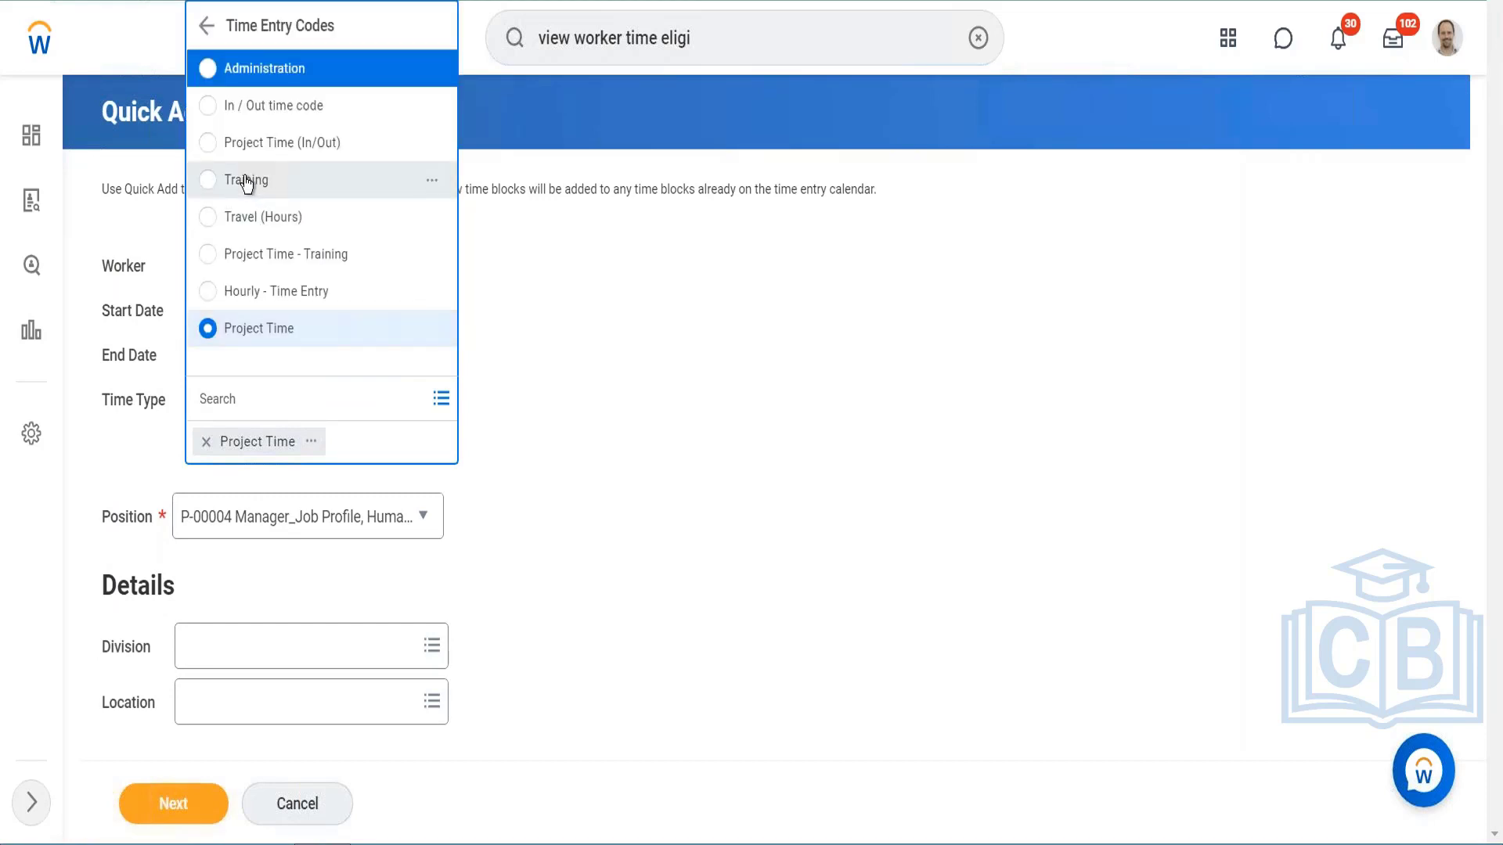
left_click(246, 181)
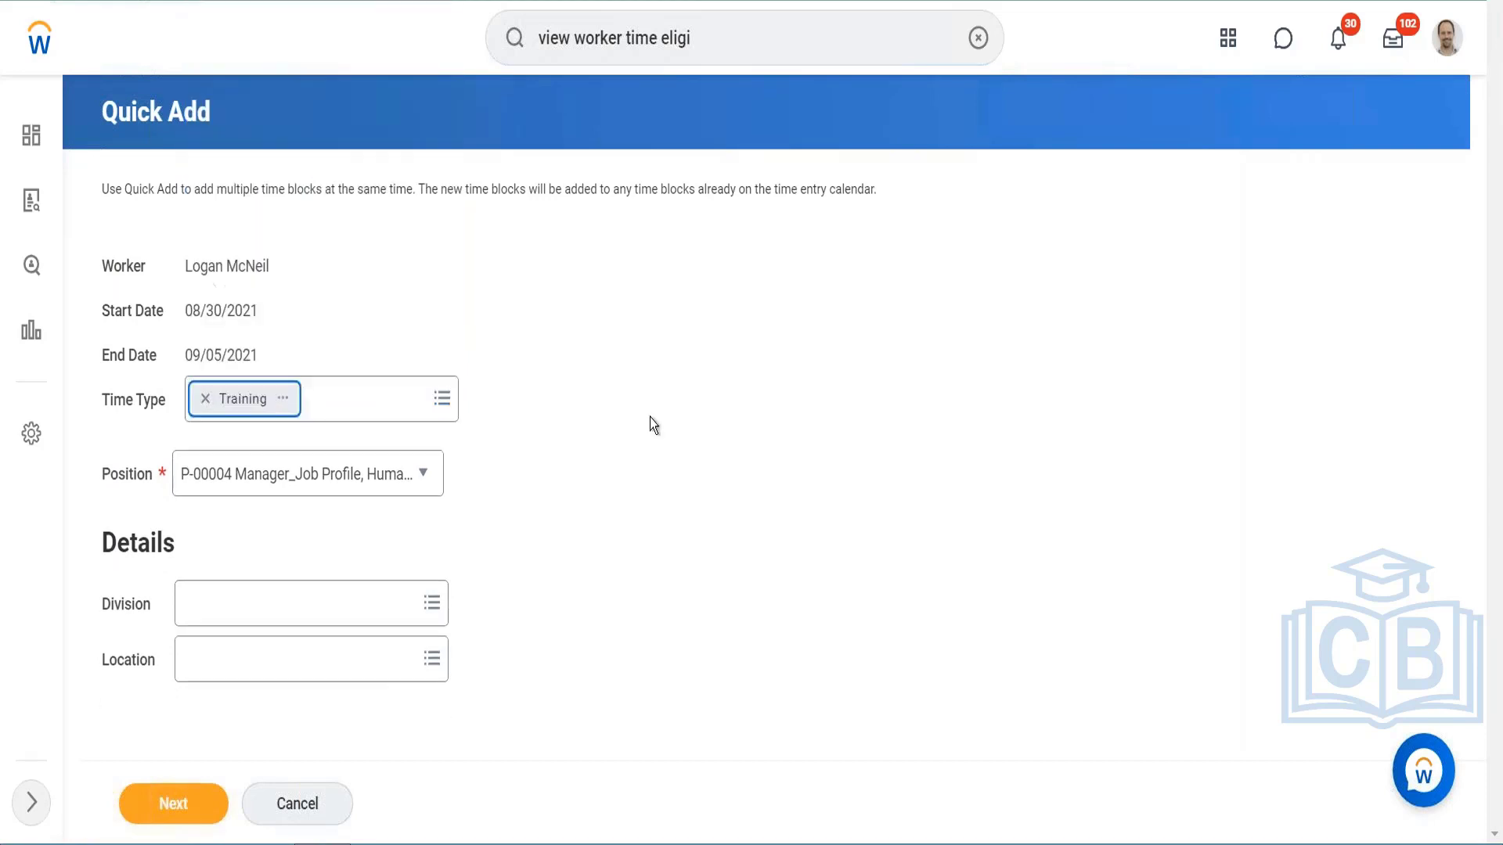
left_click(176, 803)
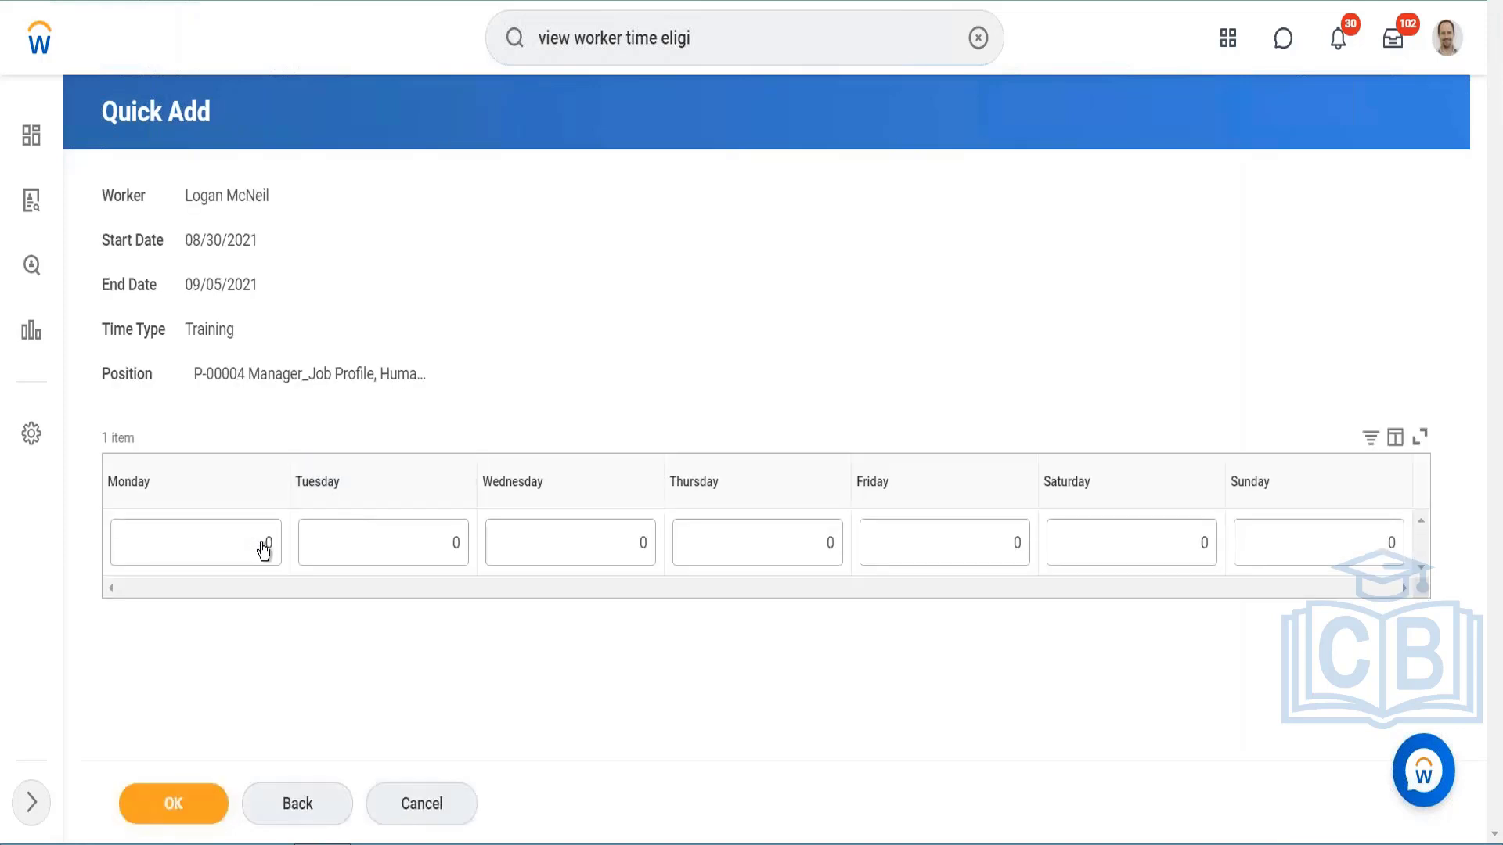
Step: Enter the Training hours for the week: 4 on Monday, 3 on Tuesday, 2 on Wednesday and 2 on Thursday
left_click(263, 545)
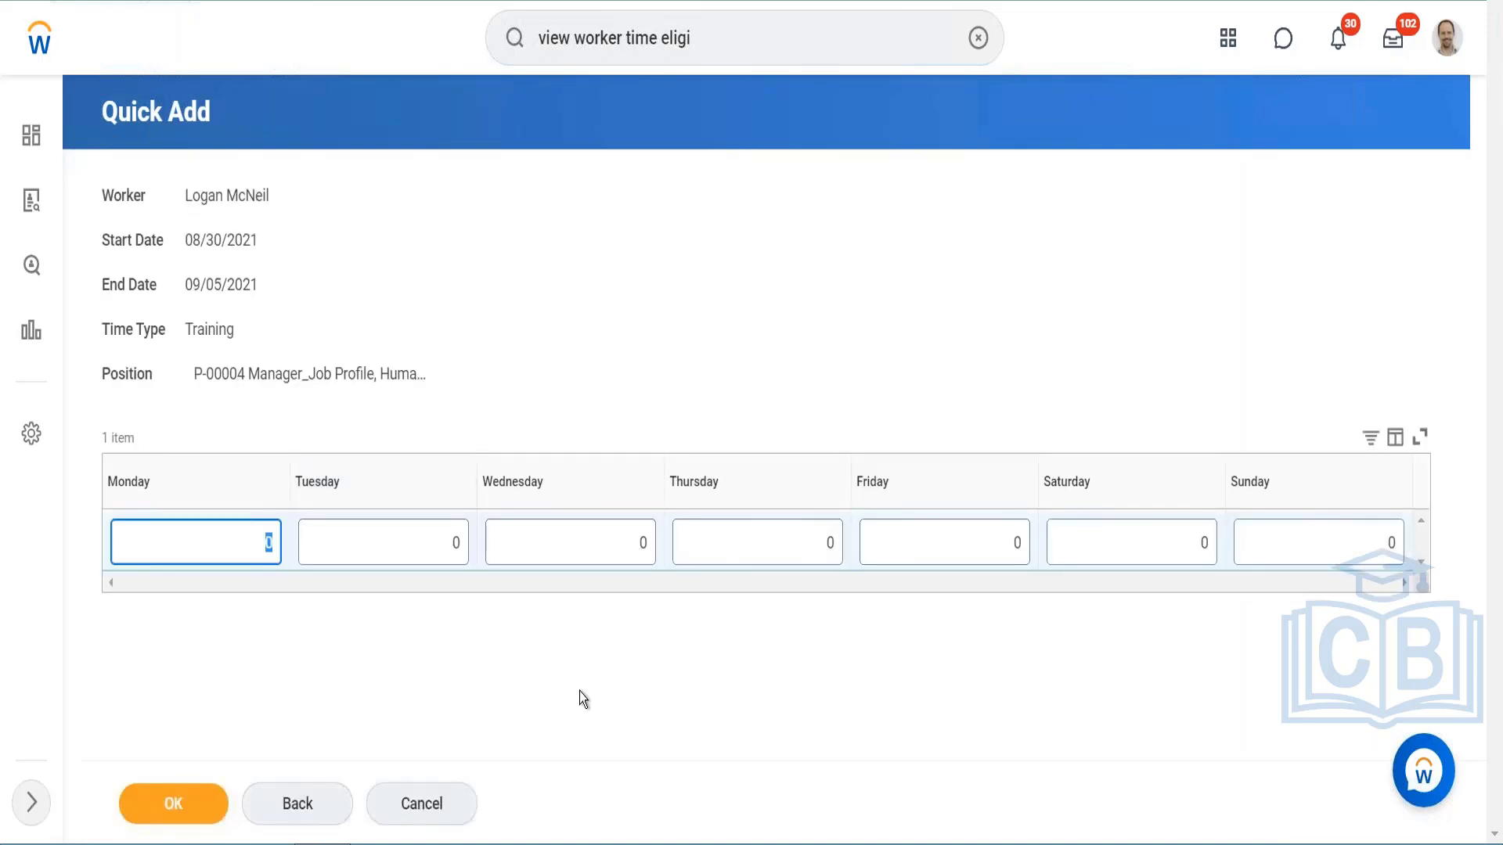
type("4")
left_click(469, 547)
key("BackSpace")
type("3")
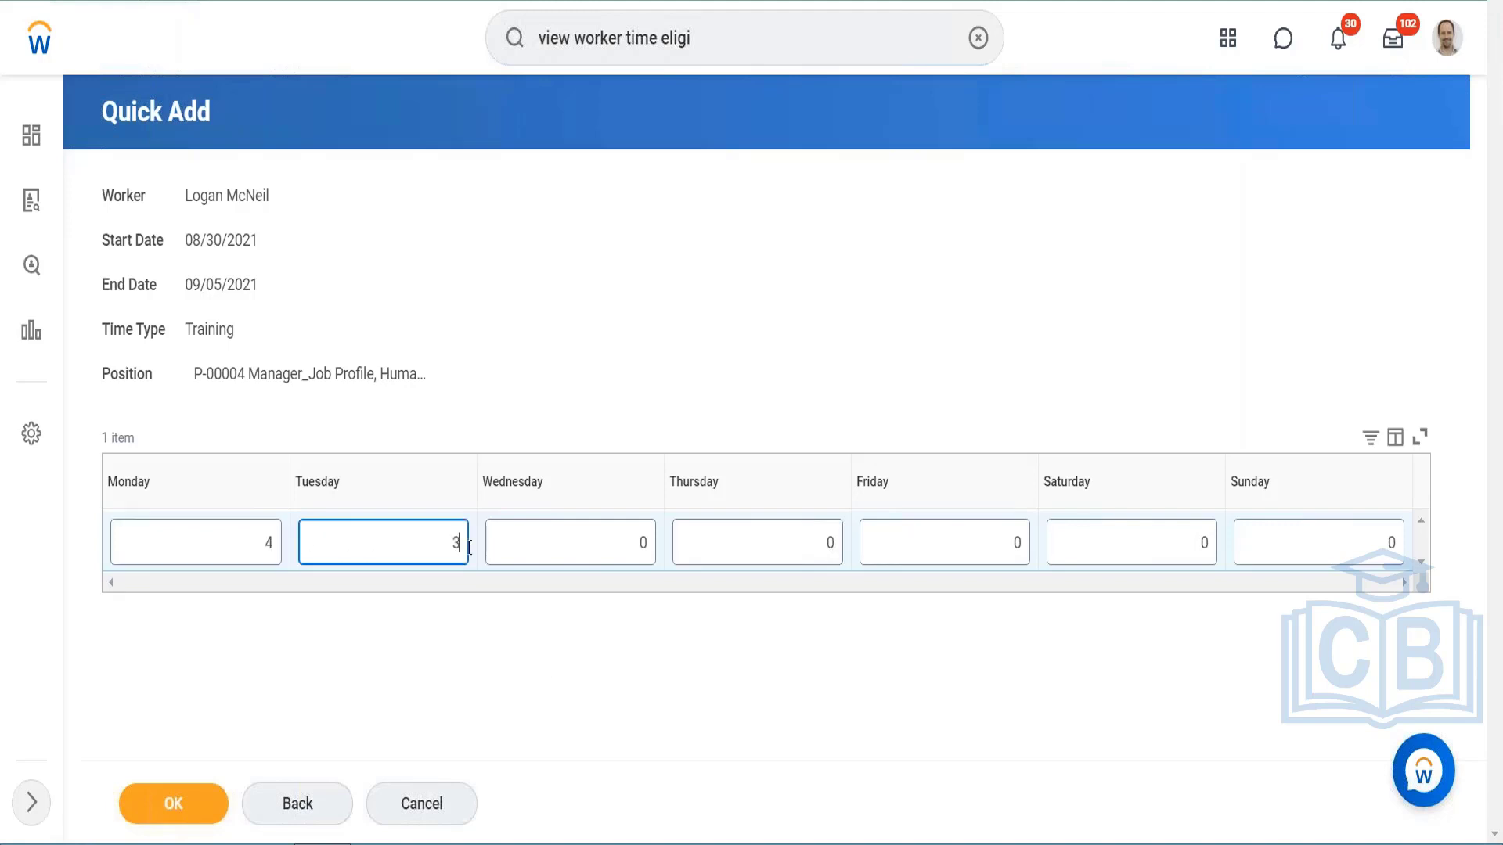
left_click(647, 547)
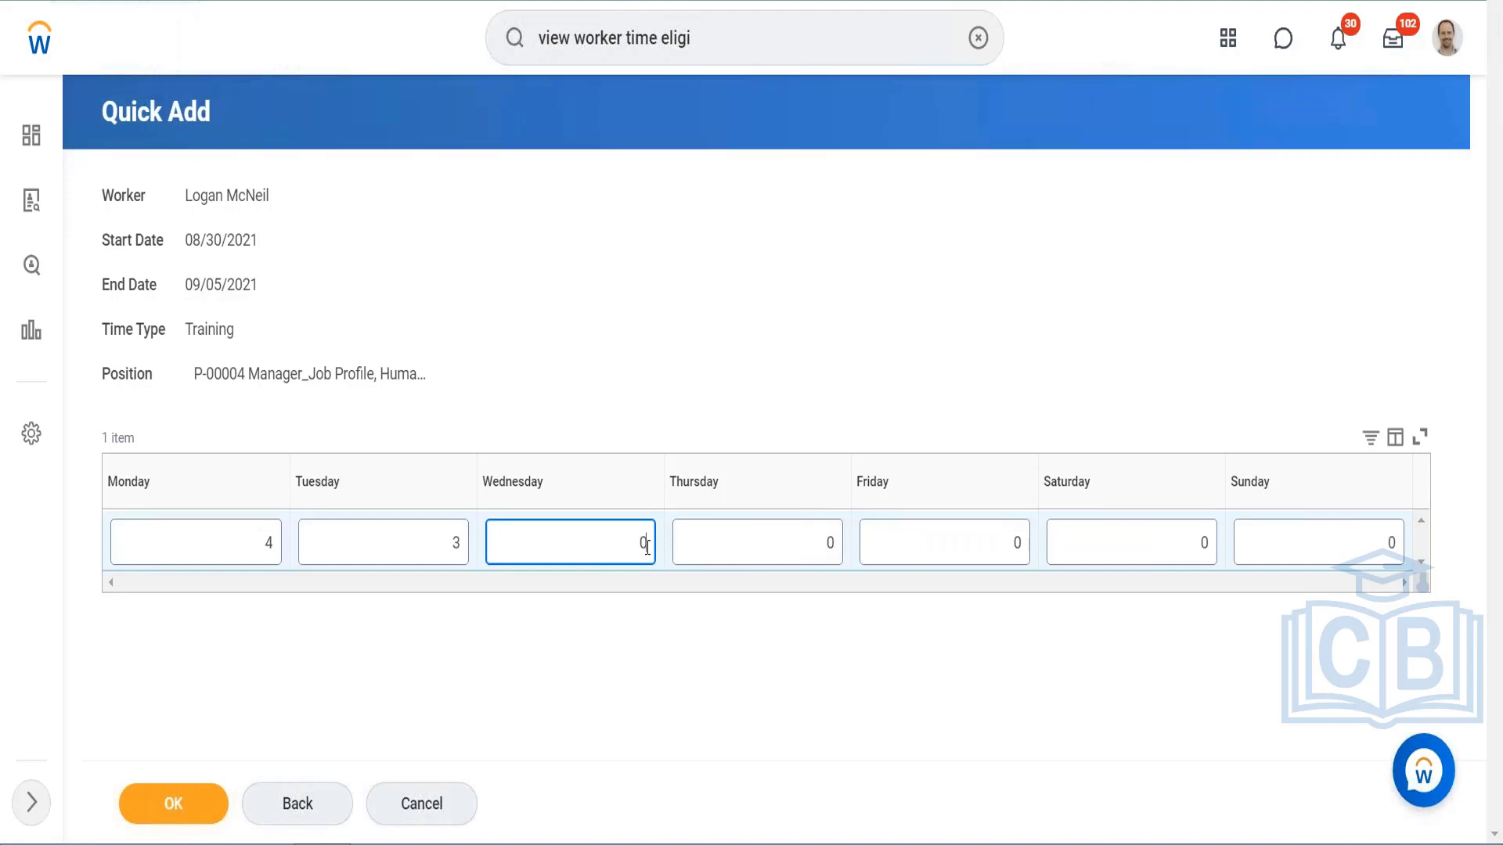
key("BackSpace")
type("2")
left_click(839, 540)
key("BackSpace")
type("2")
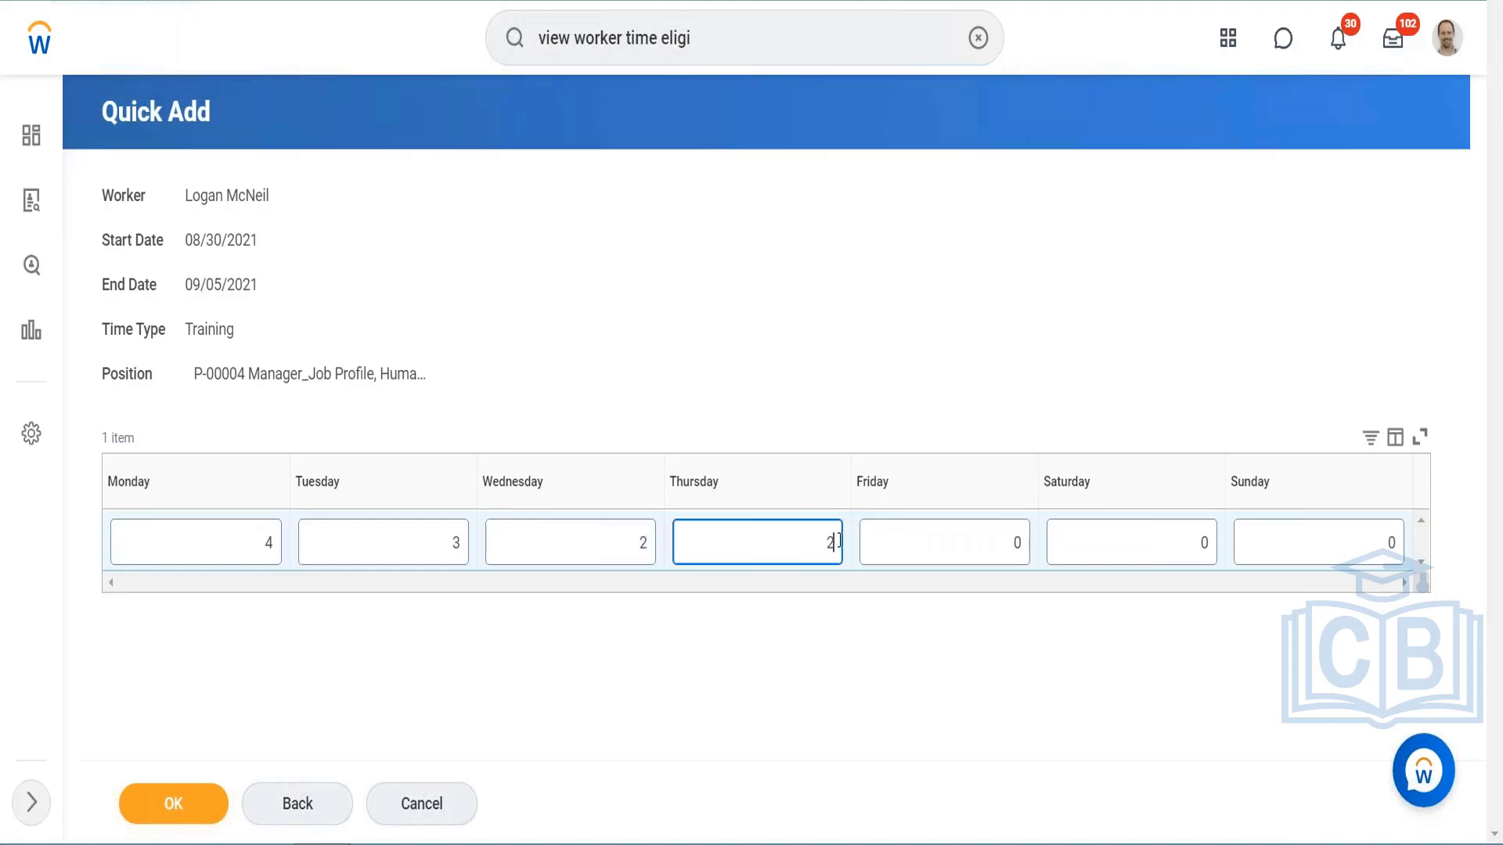
Step: Enter 2 Training hours each for Friday and Saturday, submit the Quick Add and dismiss the costing pop-up
left_click(1020, 543)
key("BackSpace")
type("2")
left_click(1212, 544)
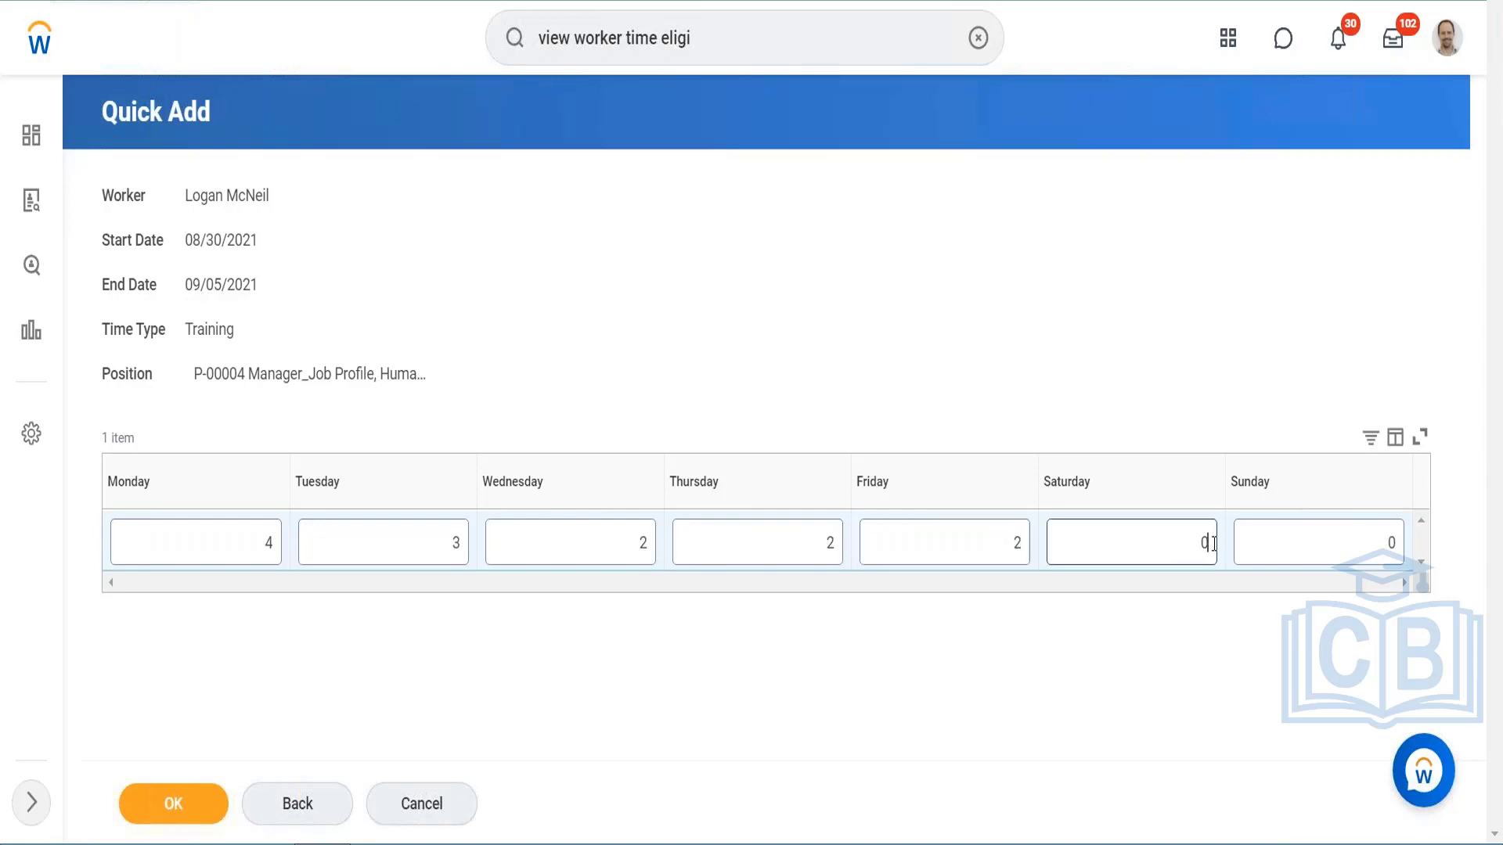
key("BackSpace")
type("2")
left_click(202, 816)
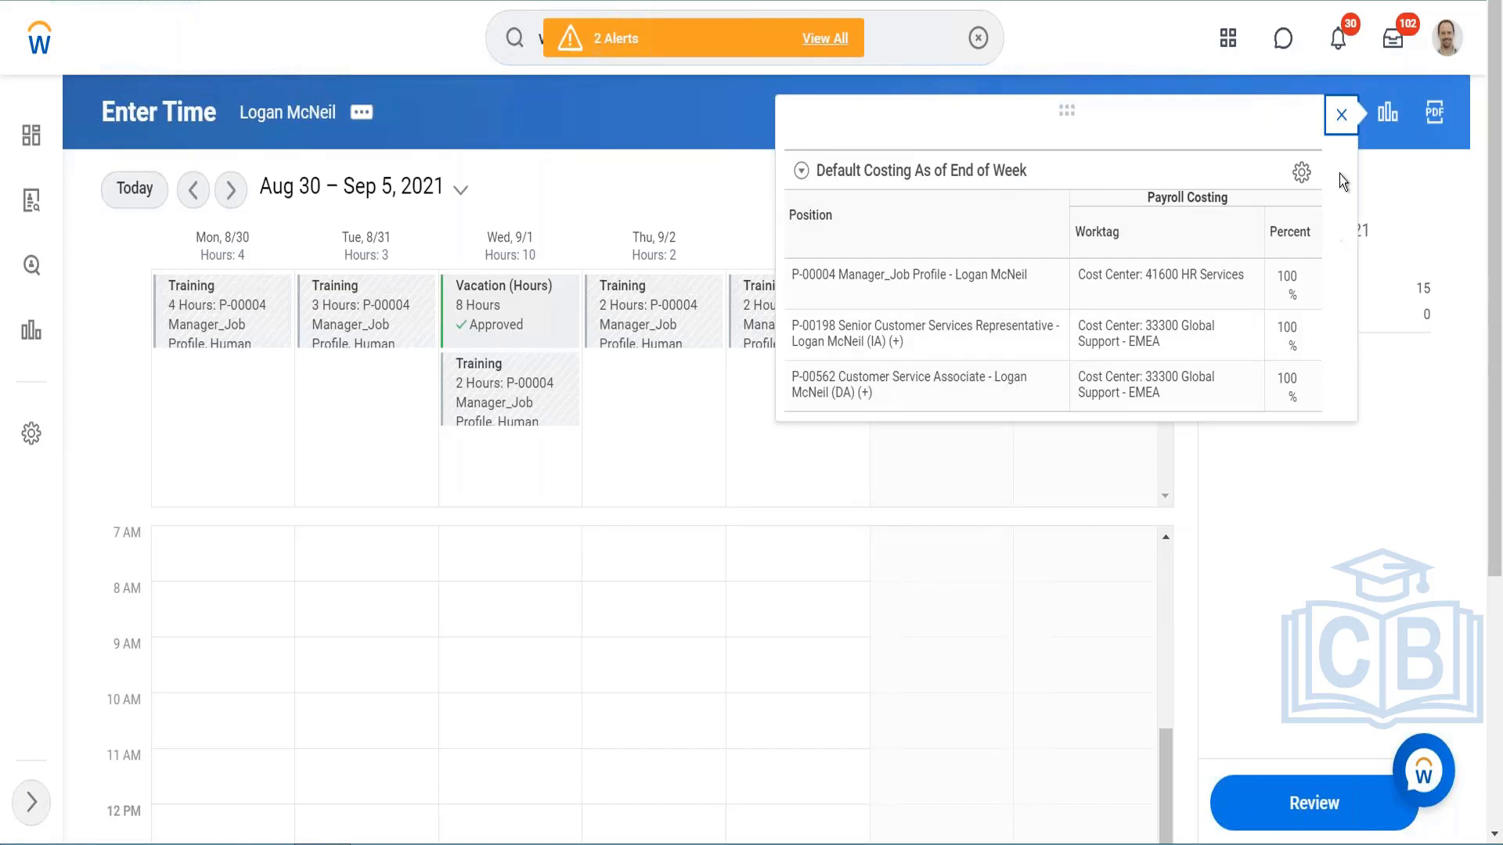
left_click(1344, 118)
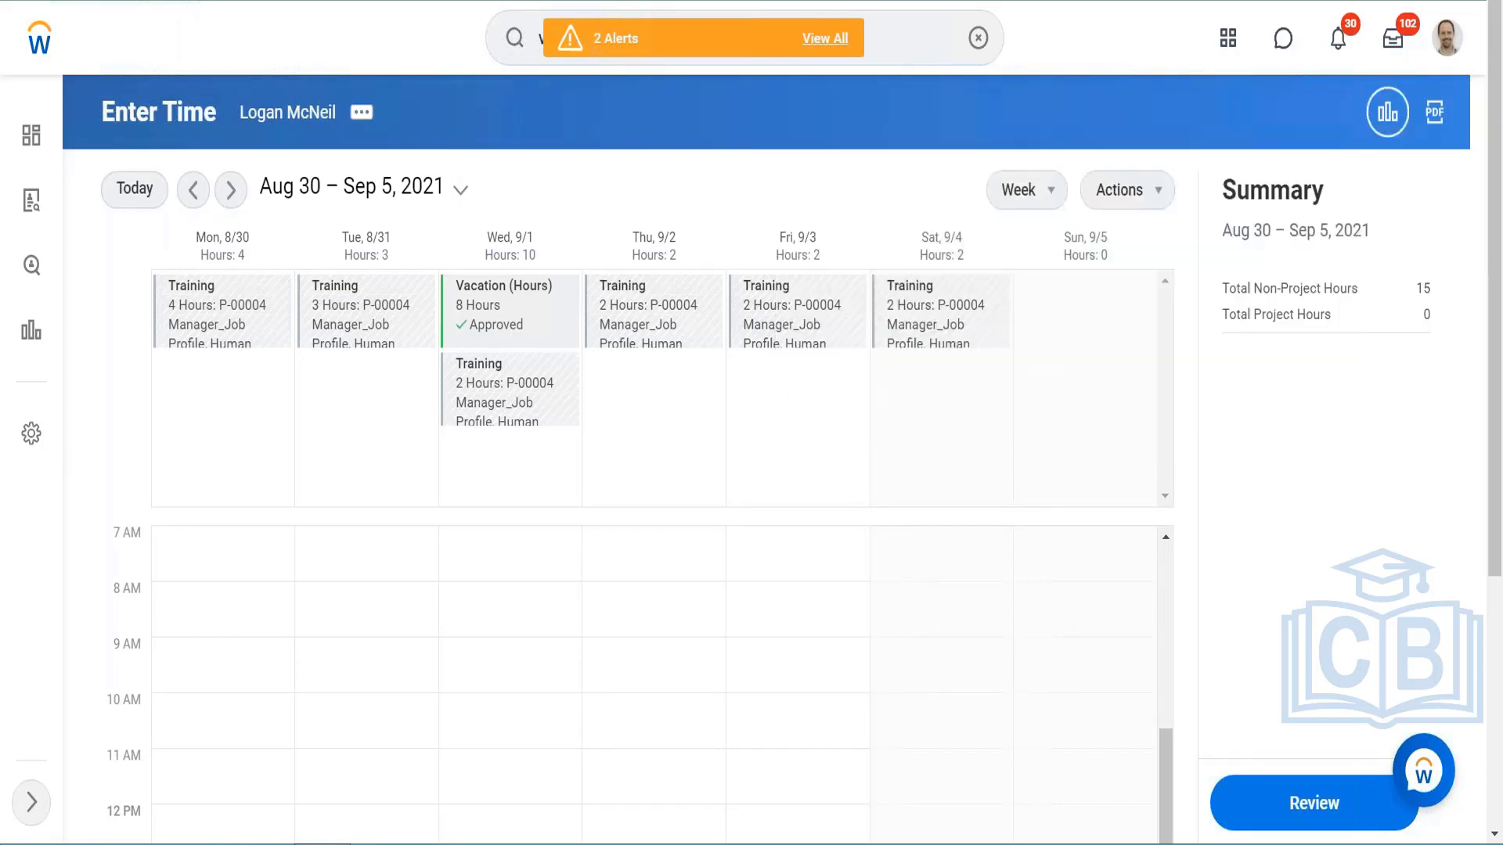
Step: Clear all time blocks for the week of Aug 30 – Sep 5, 2021, confirming the request, and dismiss the costing pop-up
left_click(1134, 191)
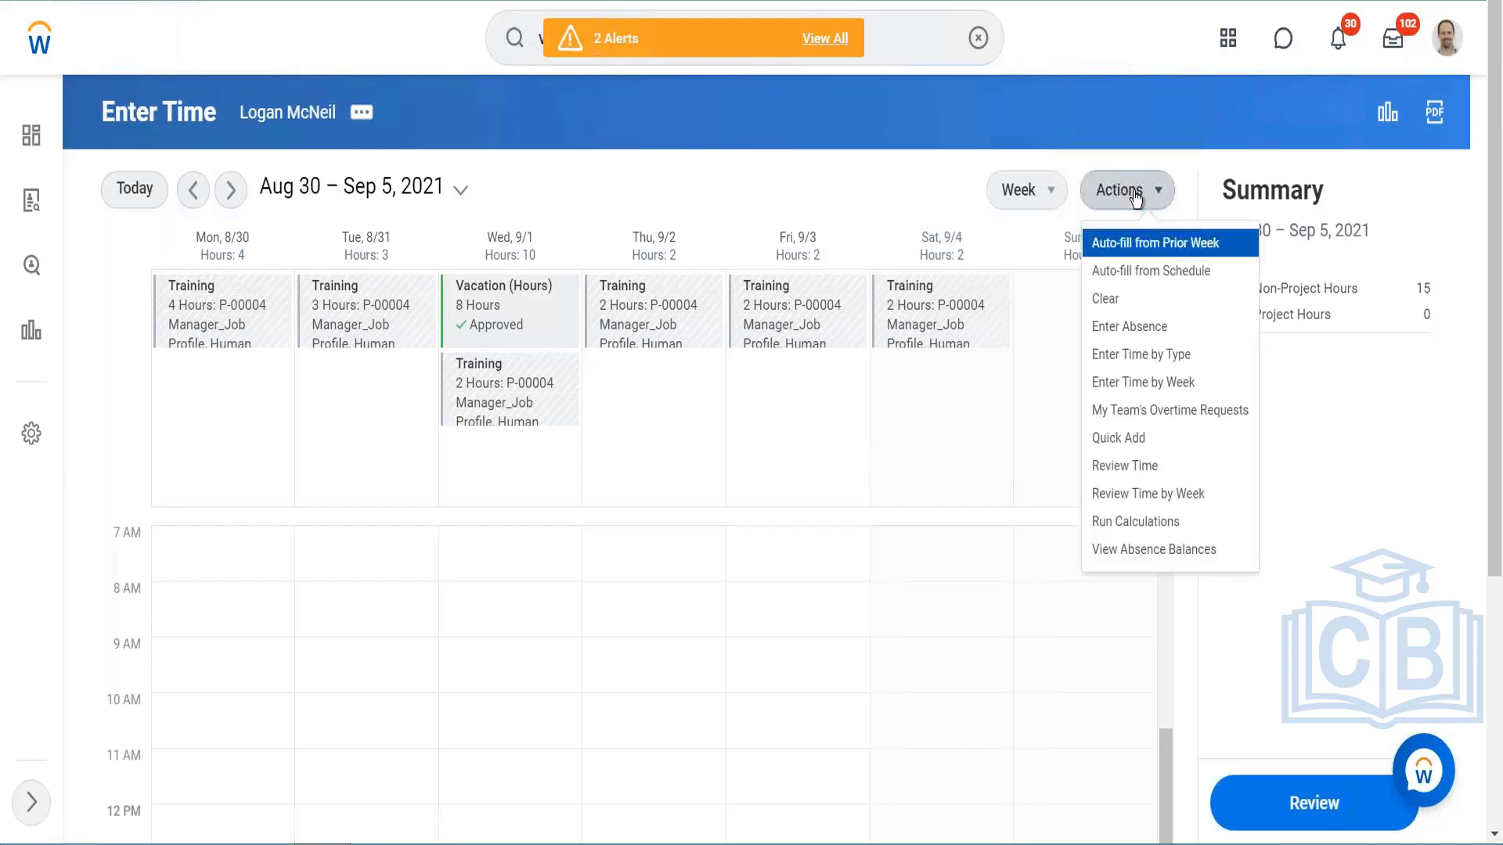
left_click(1104, 300)
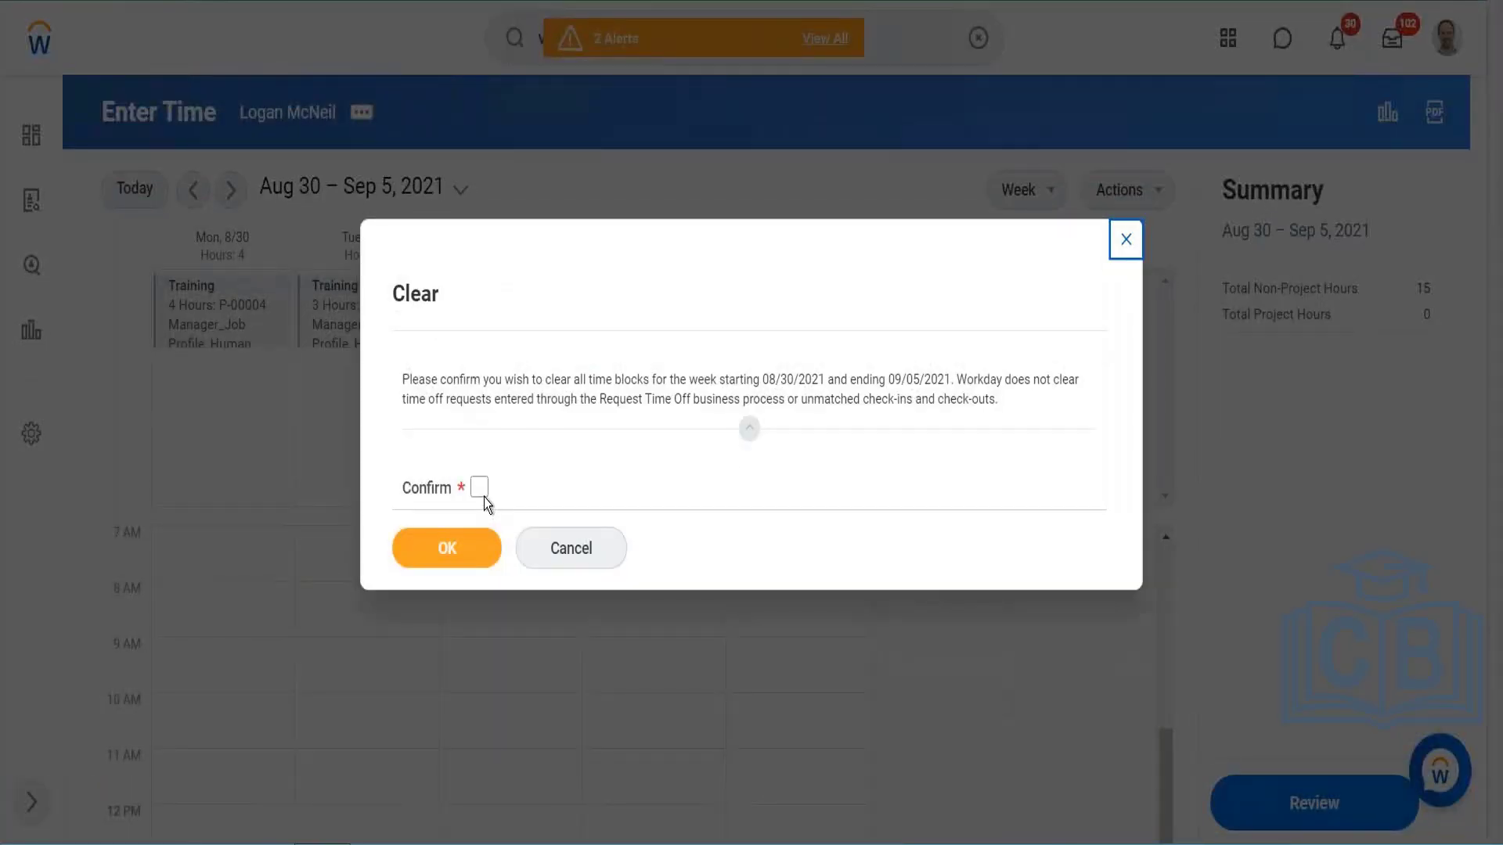
left_click(479, 488)
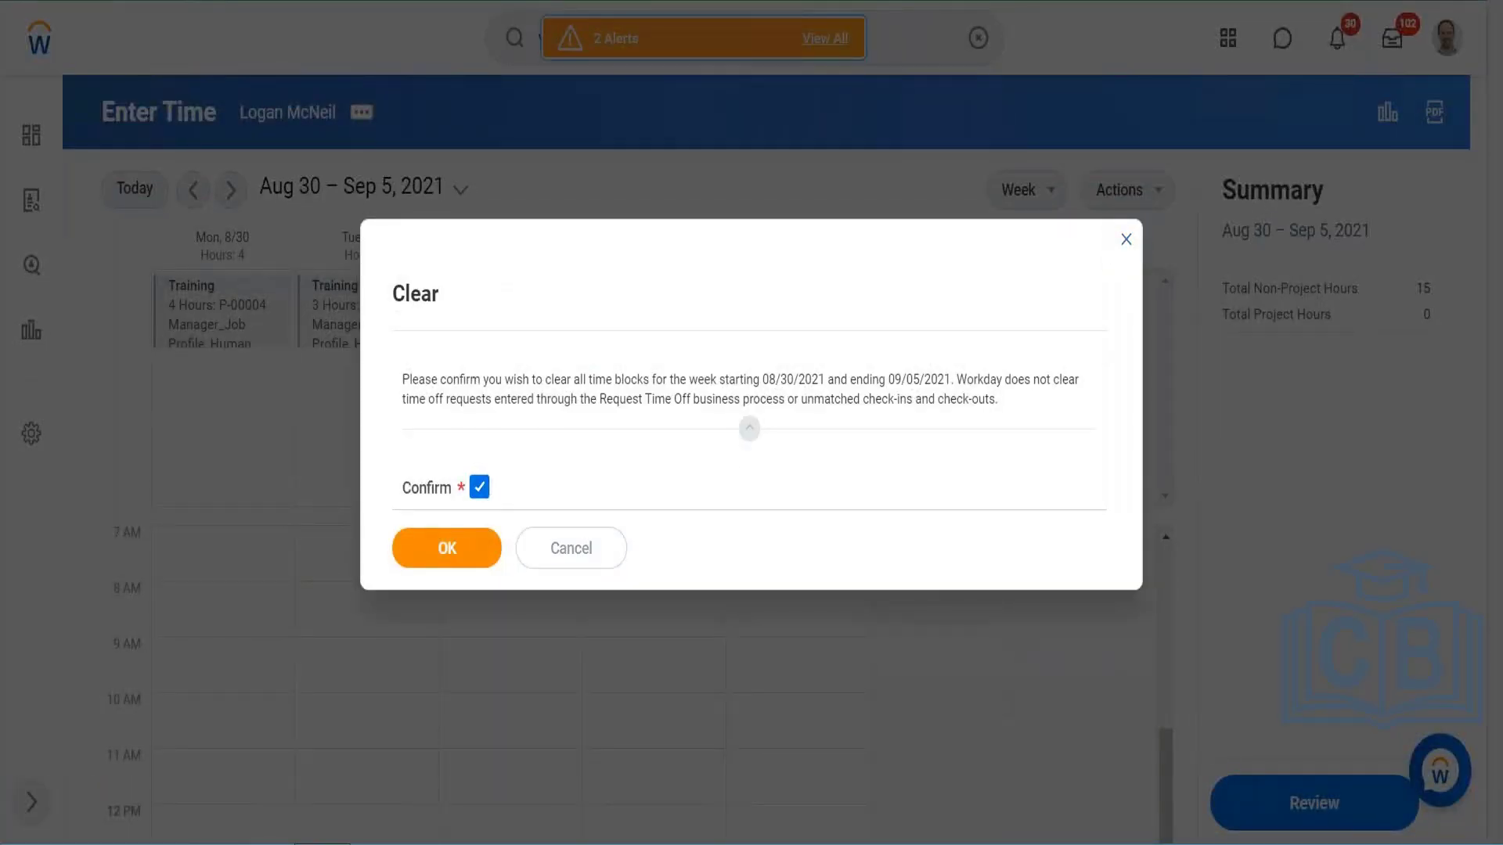
left_click(458, 548)
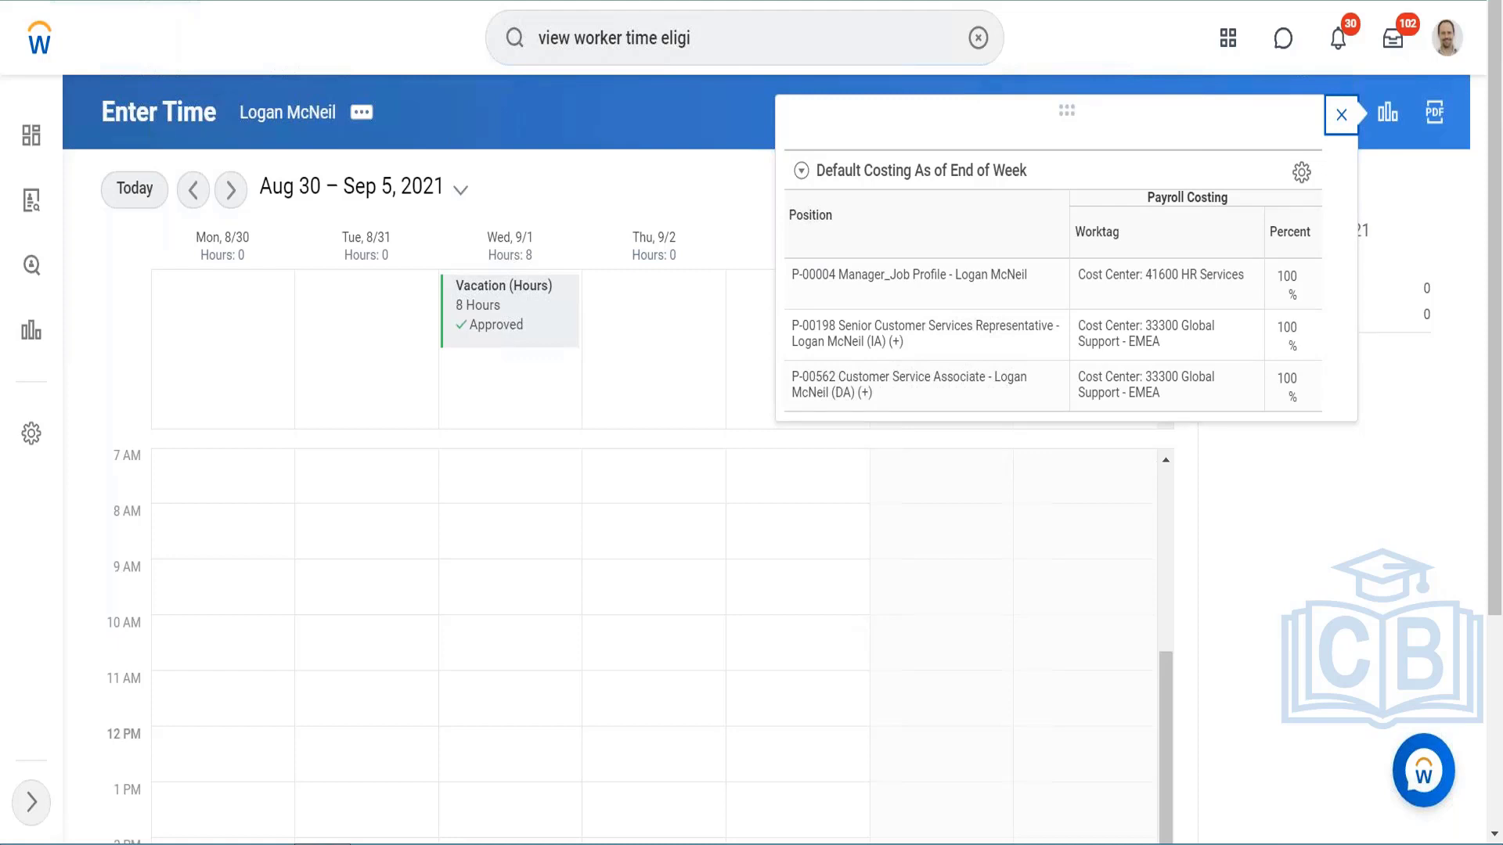
left_click(1340, 115)
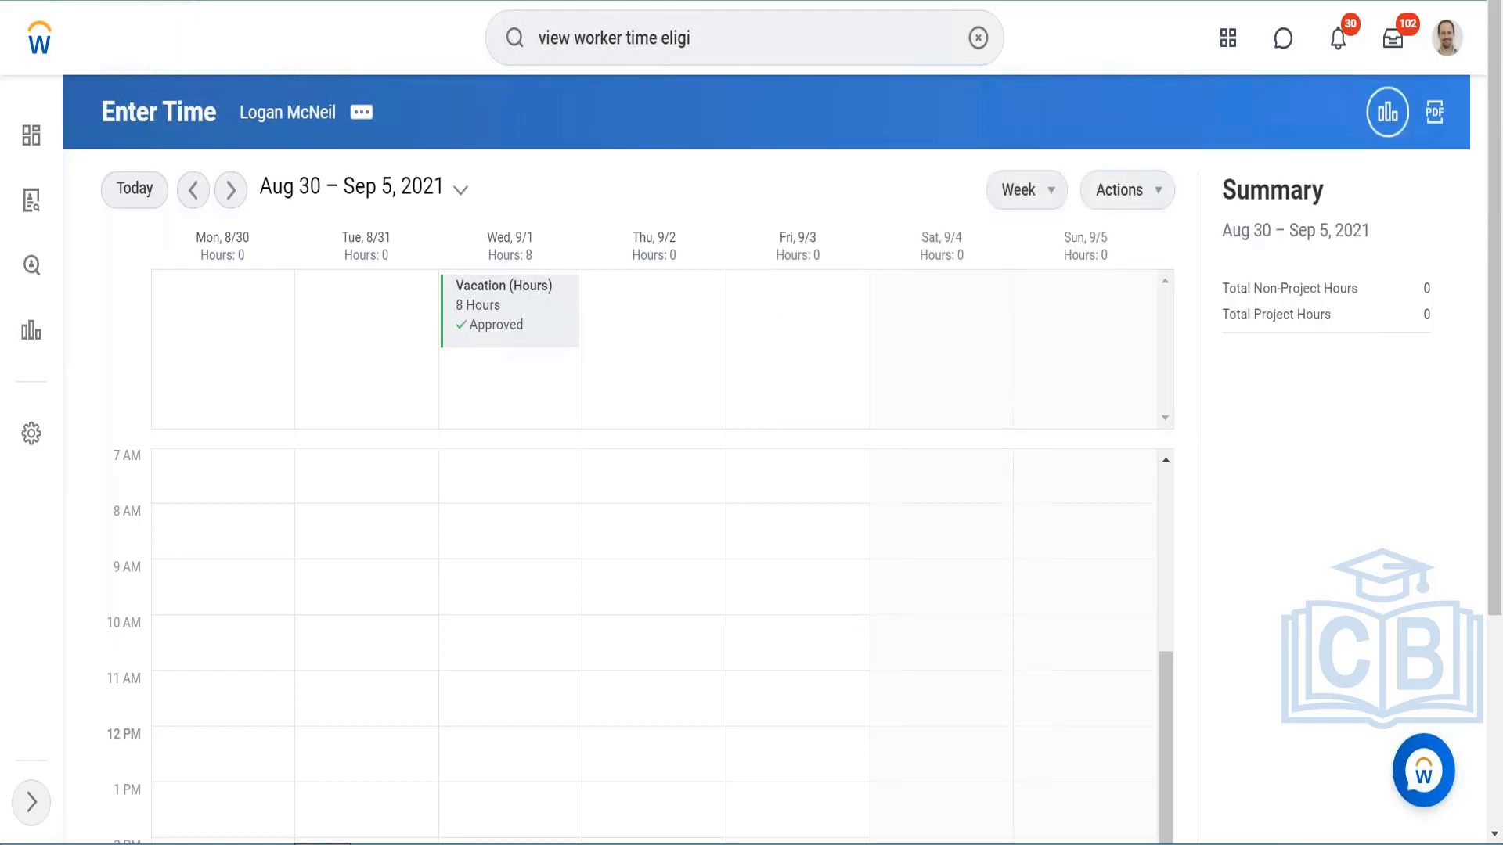
left_click(1197, 131)
Step: Start entering time by type for the week and add an Administration row with 10 hours on Mon, 8/30
left_click(1158, 199)
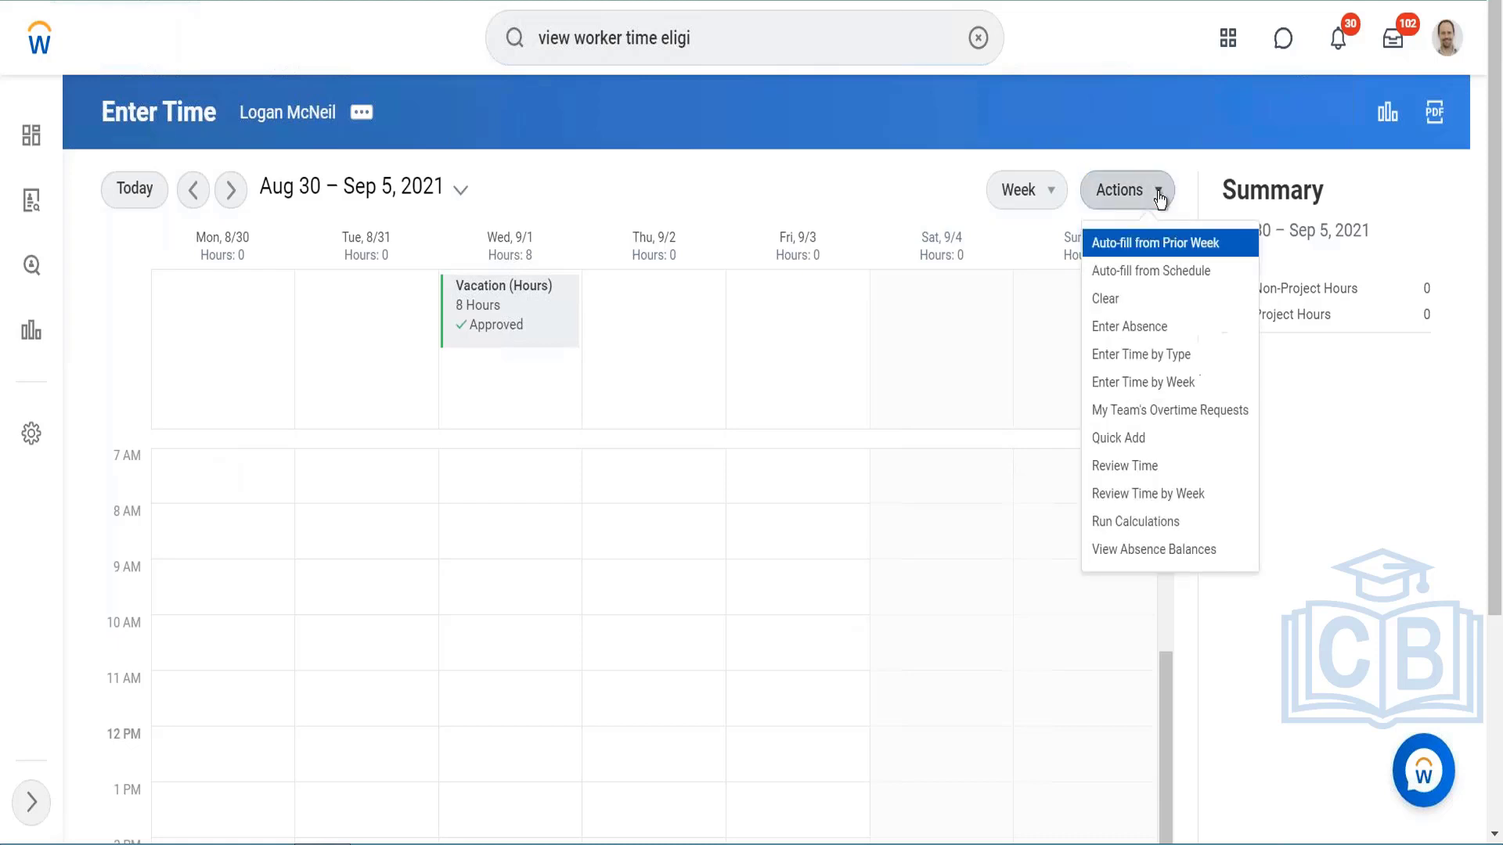
left_click(1140, 356)
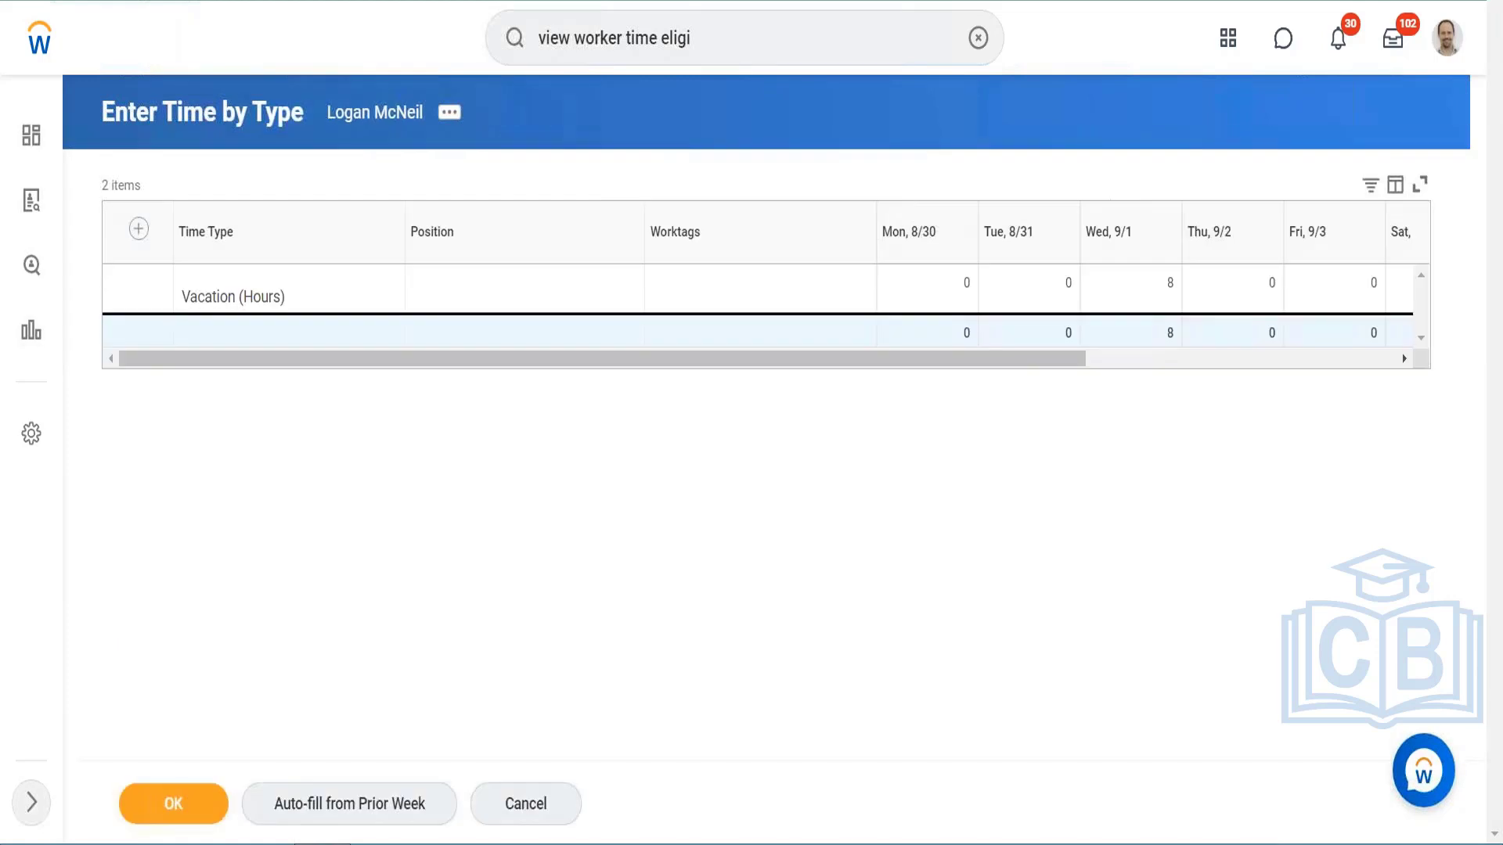
left_click_drag(1006, 365, 920, 382)
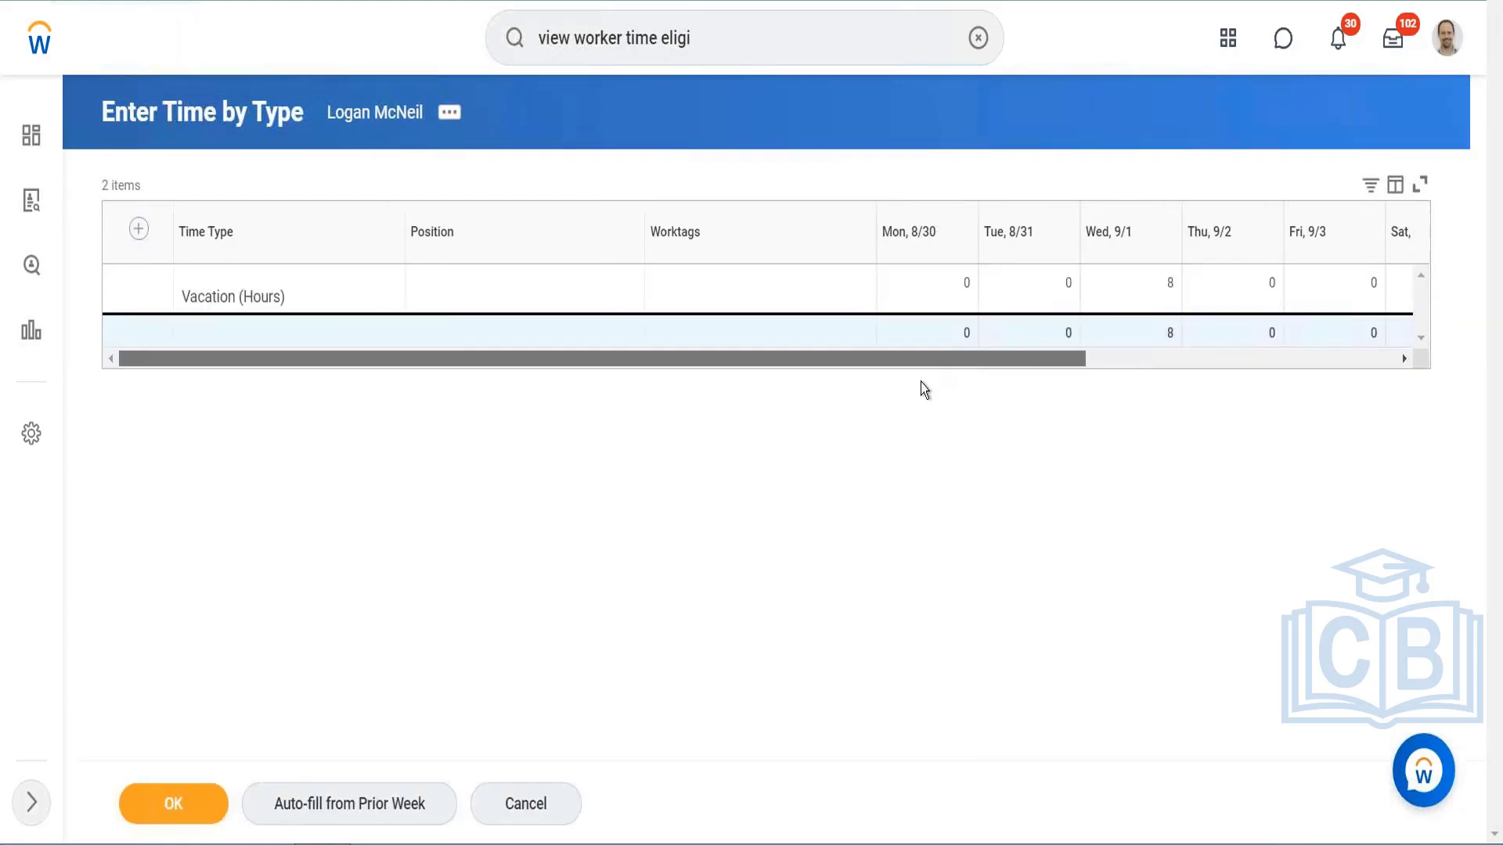
left_click(138, 229)
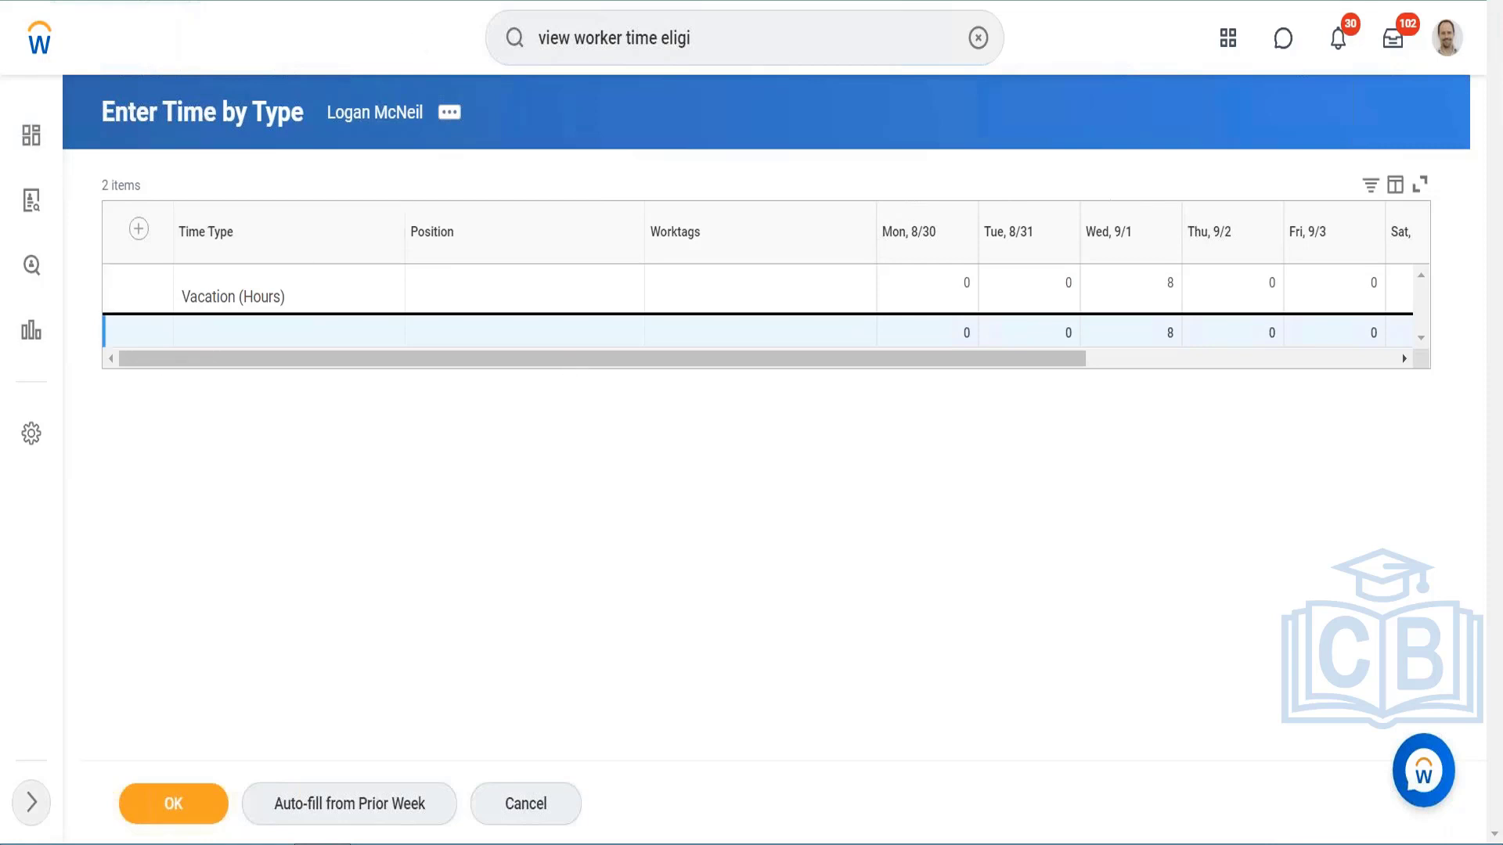
left_click(139, 228)
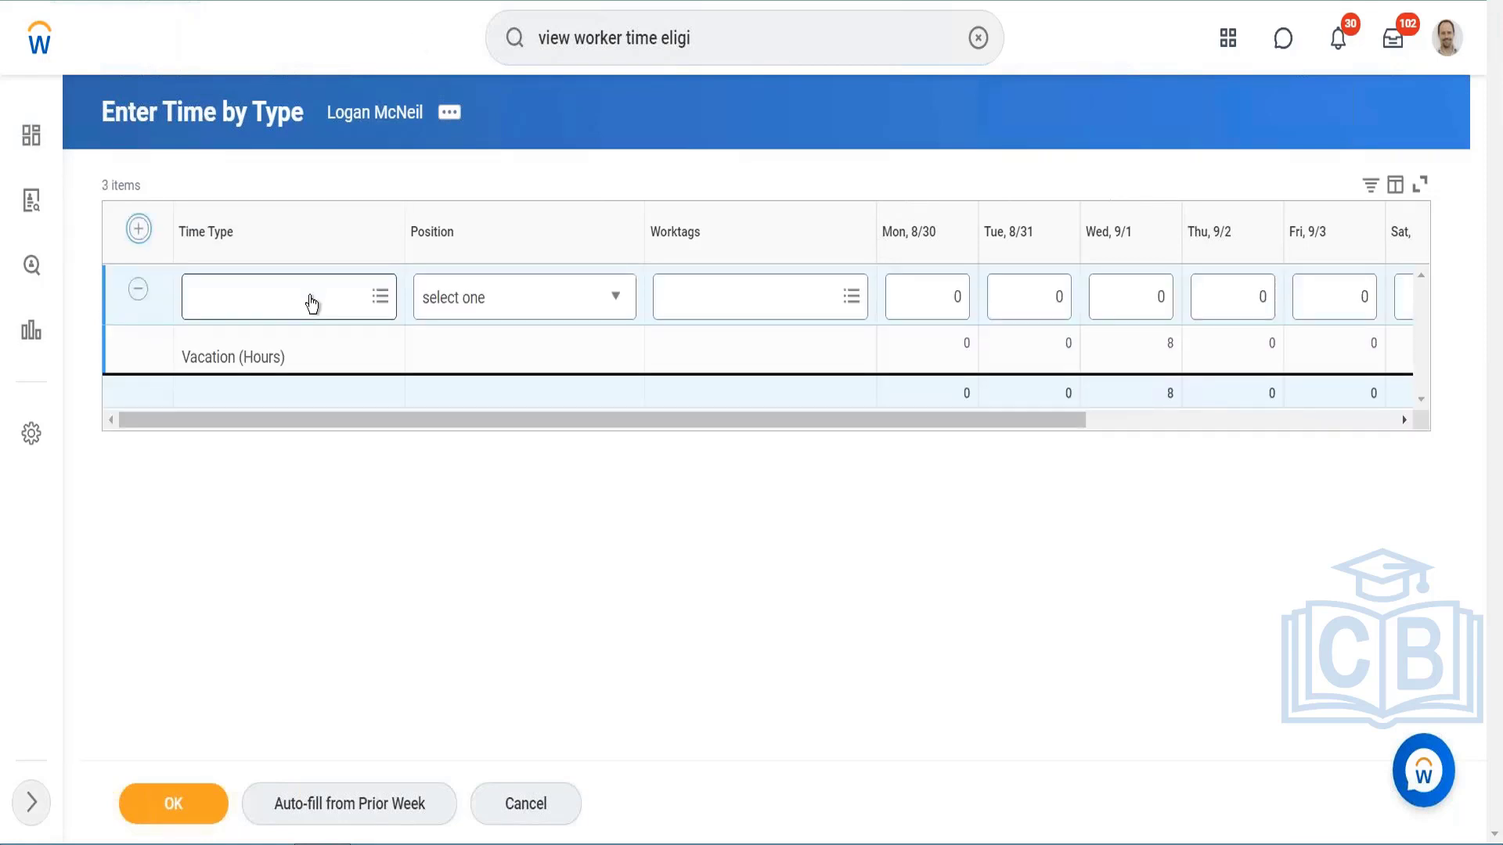
left_click(312, 304)
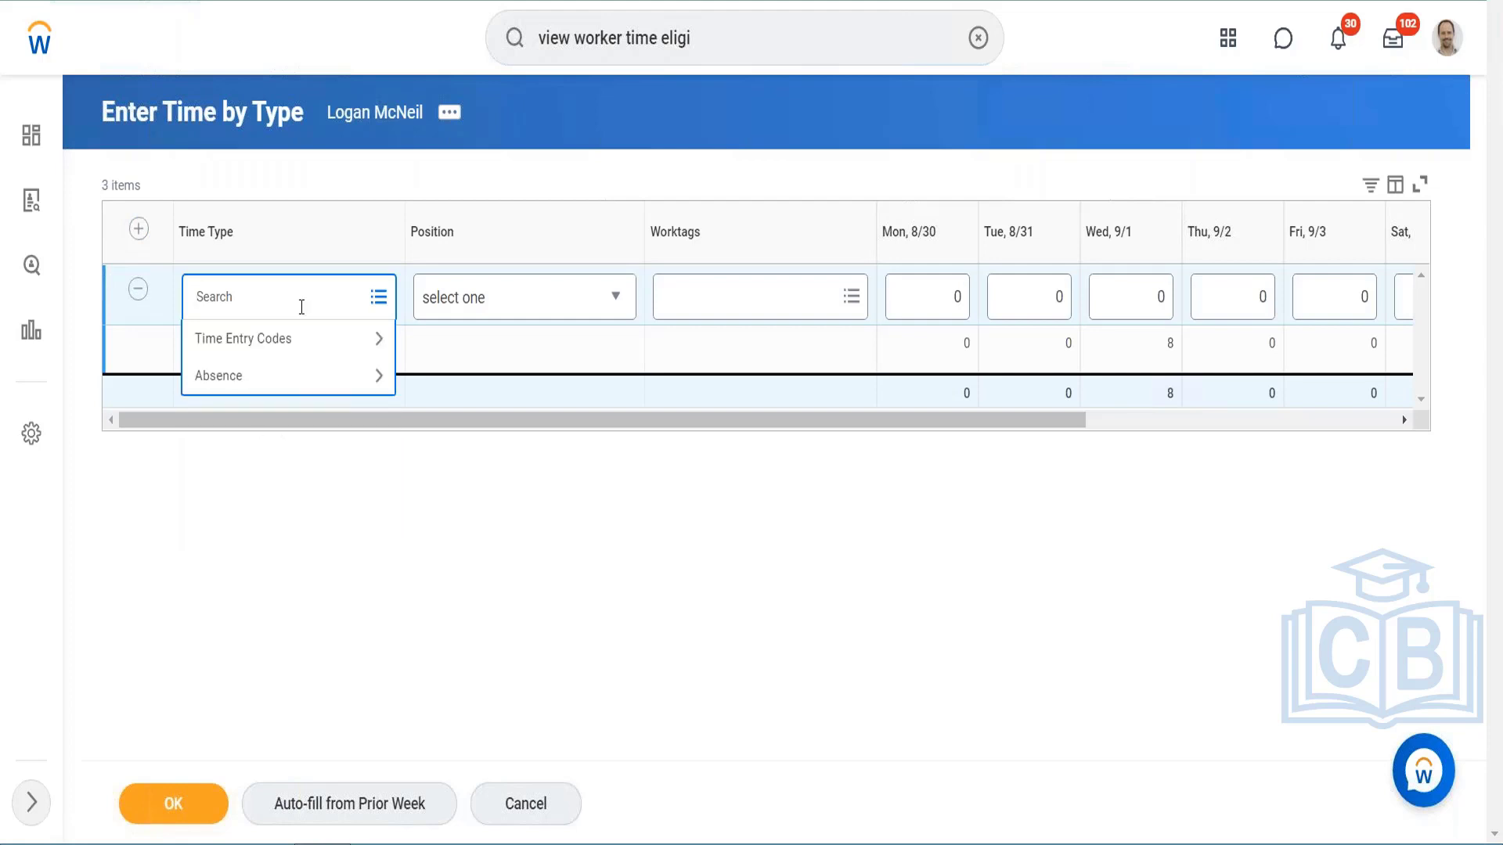
left_click(266, 341)
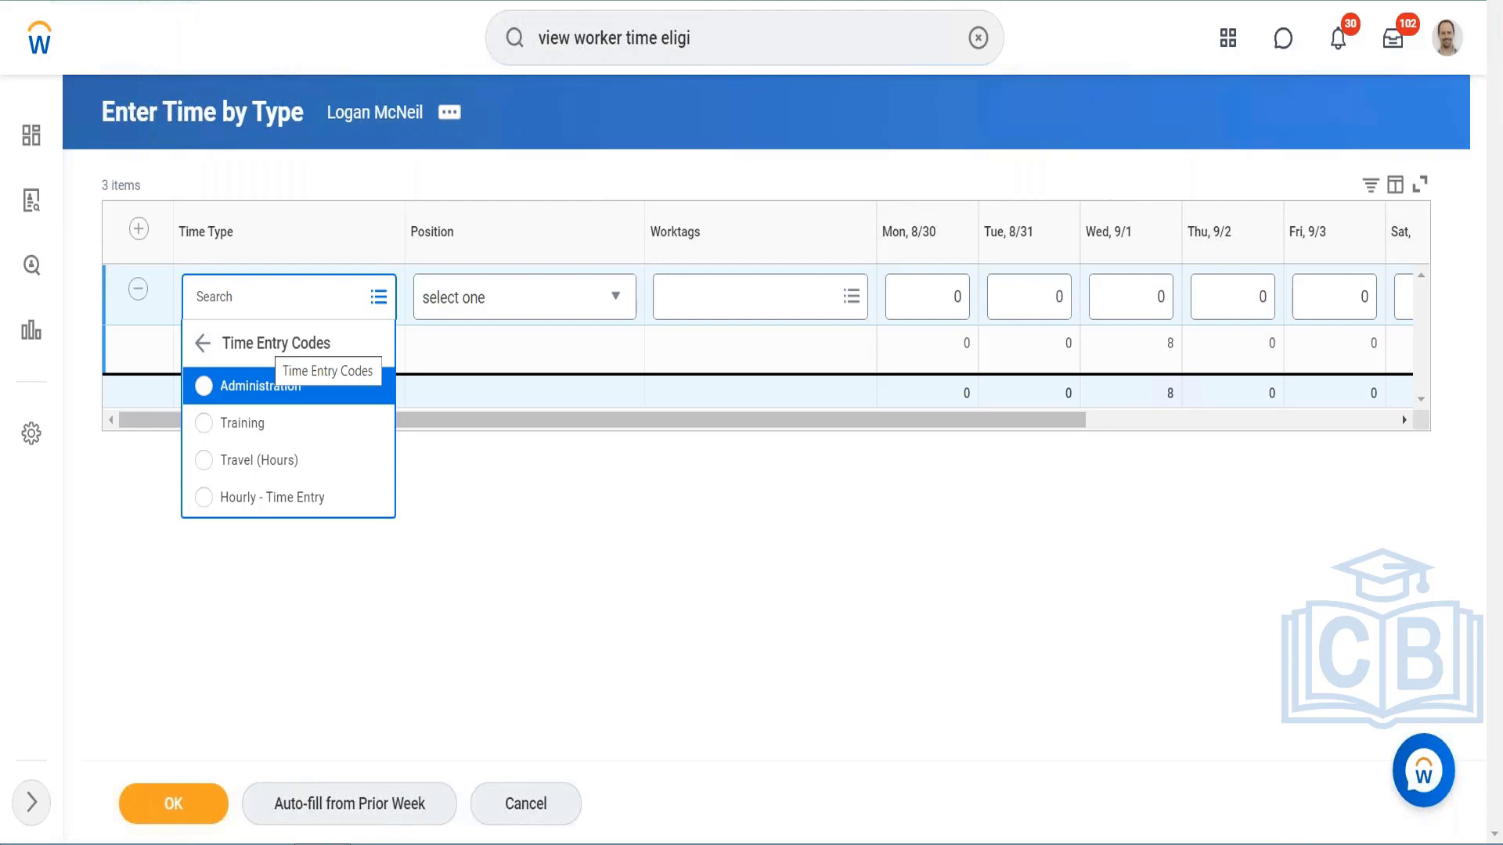
left_click(199, 347)
left_click(202, 343)
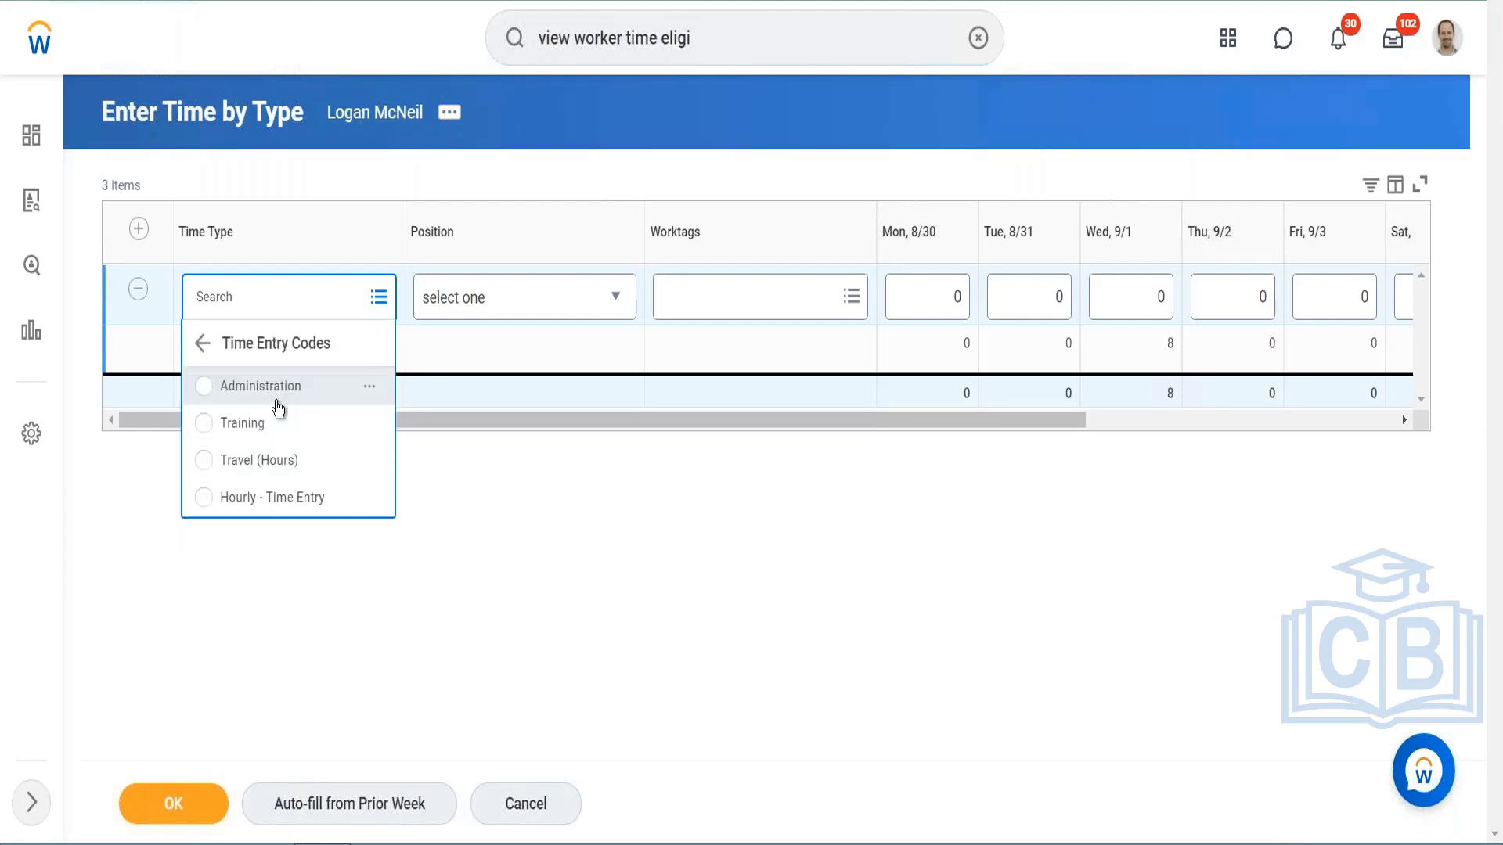
left_click(277, 400)
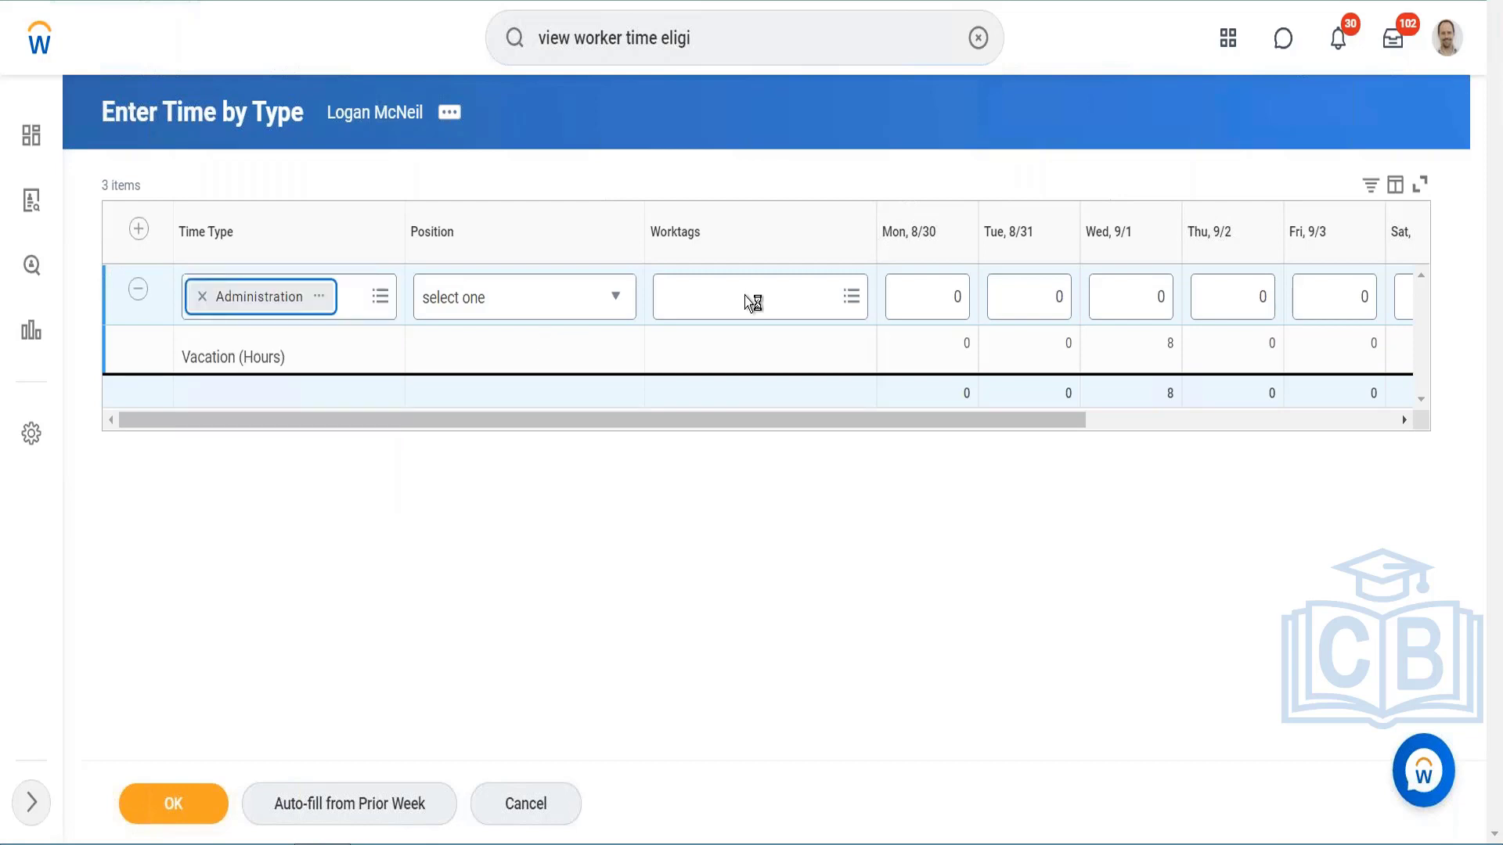
left_click(958, 306)
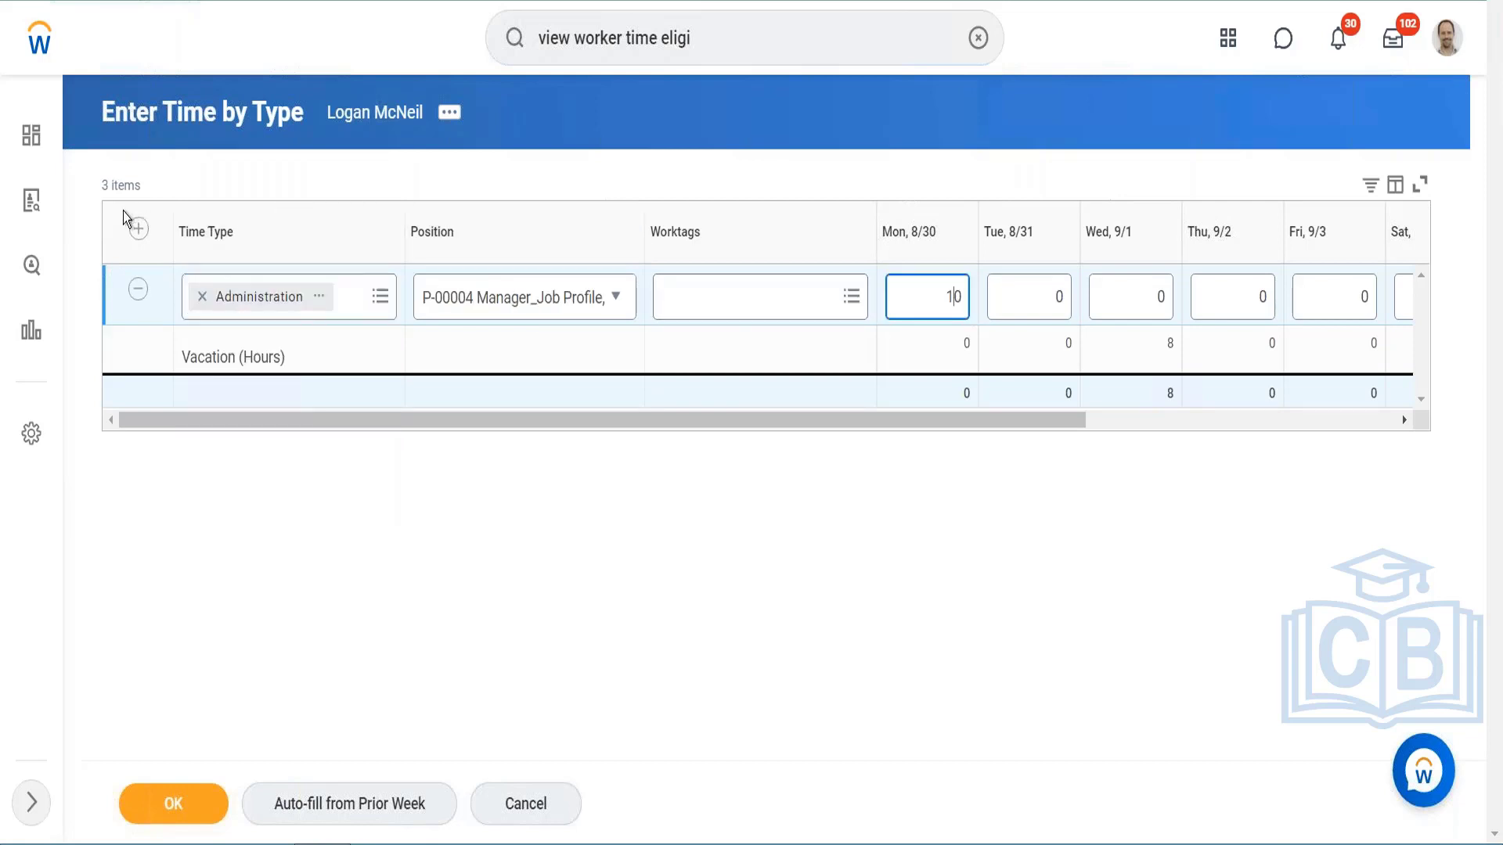
Step: Add a second row with the Training time entry code and 3 hours on Wed, 9/1
left_click(139, 232)
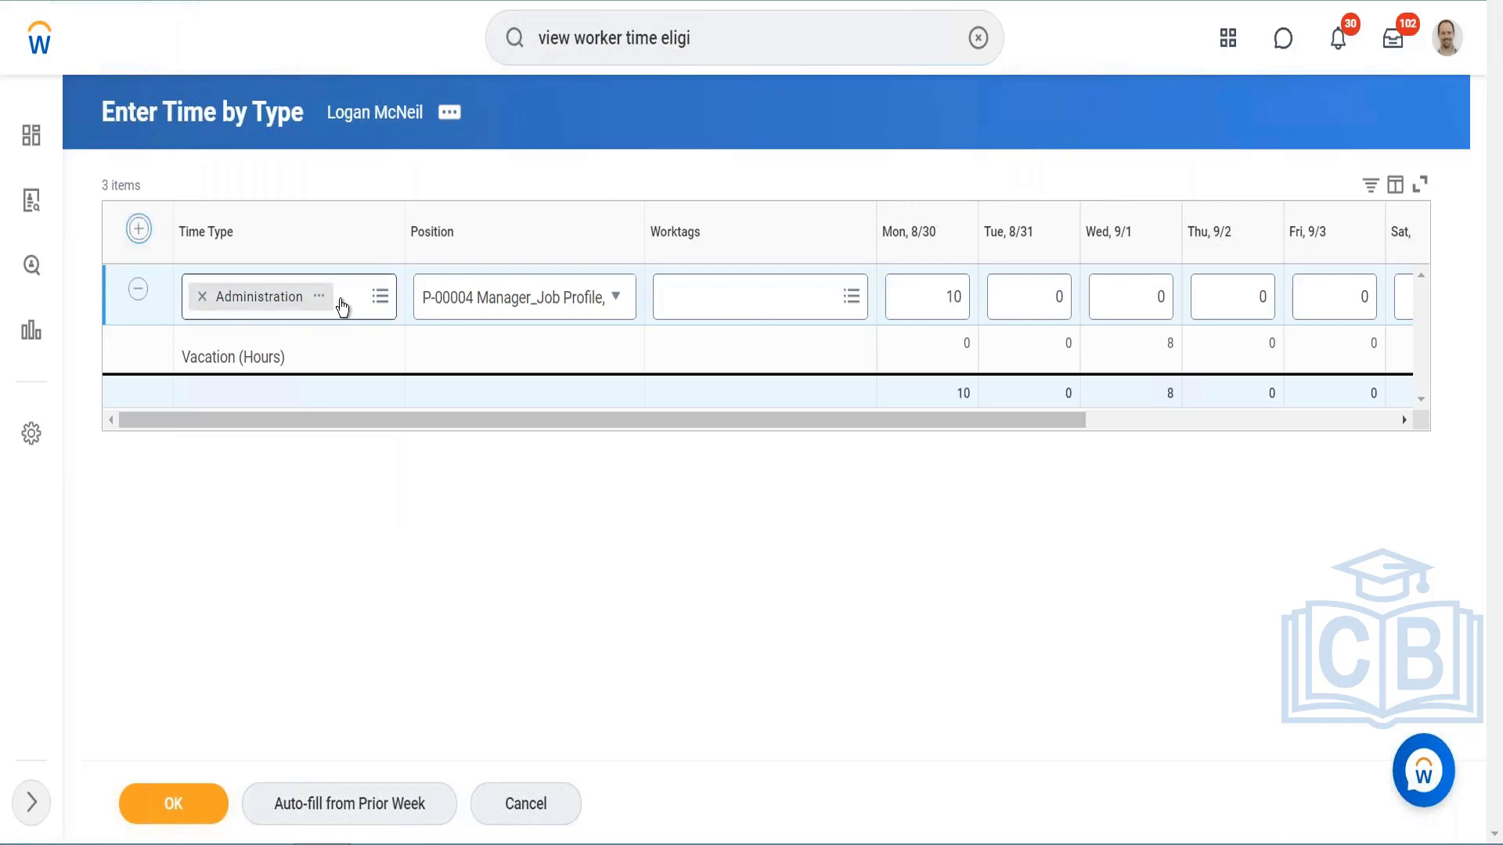
left_click(140, 229)
left_click(247, 289)
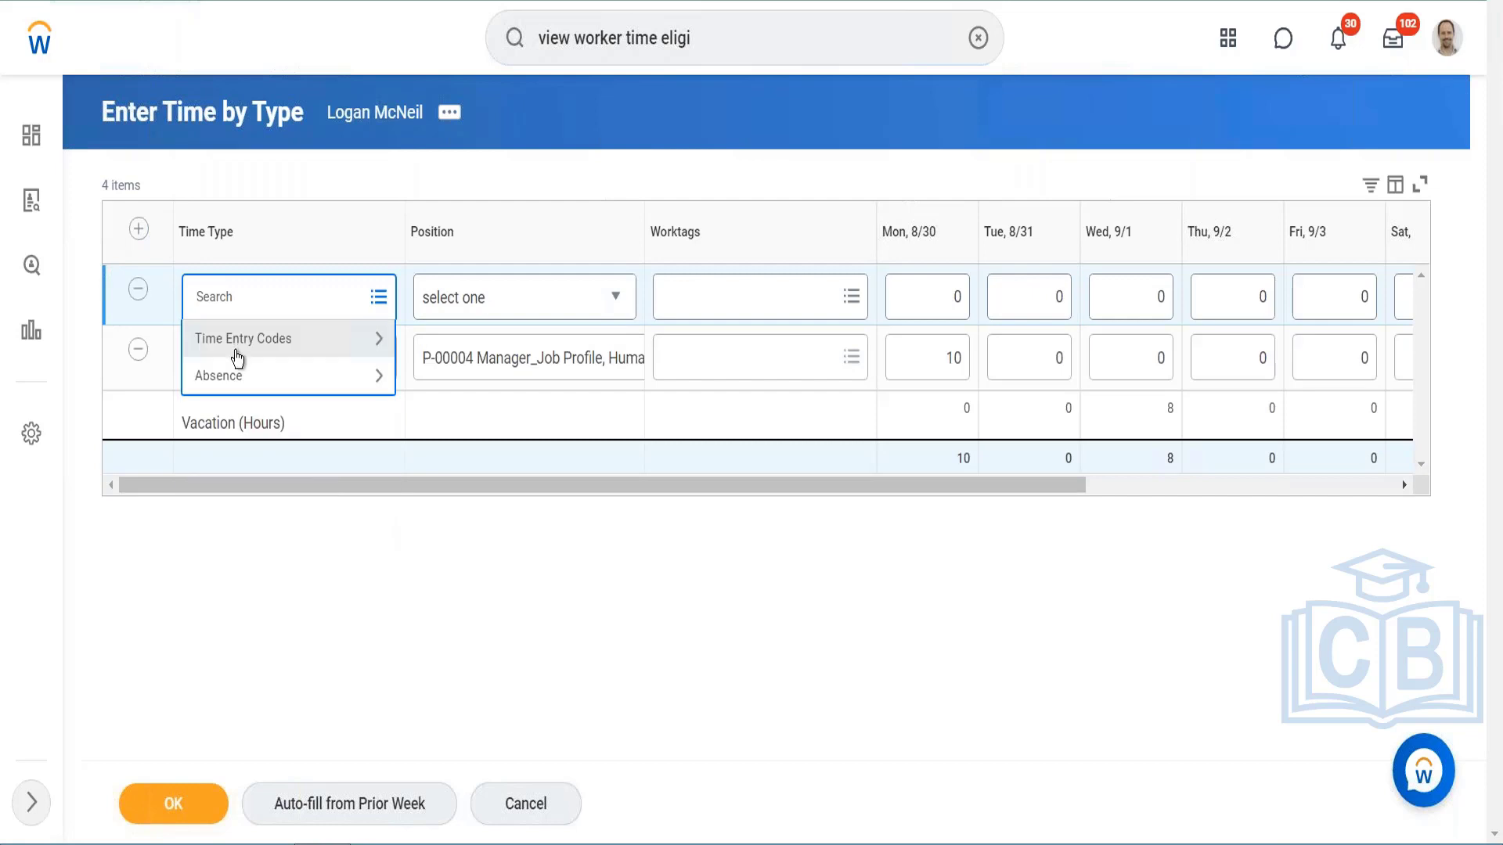
left_click(235, 348)
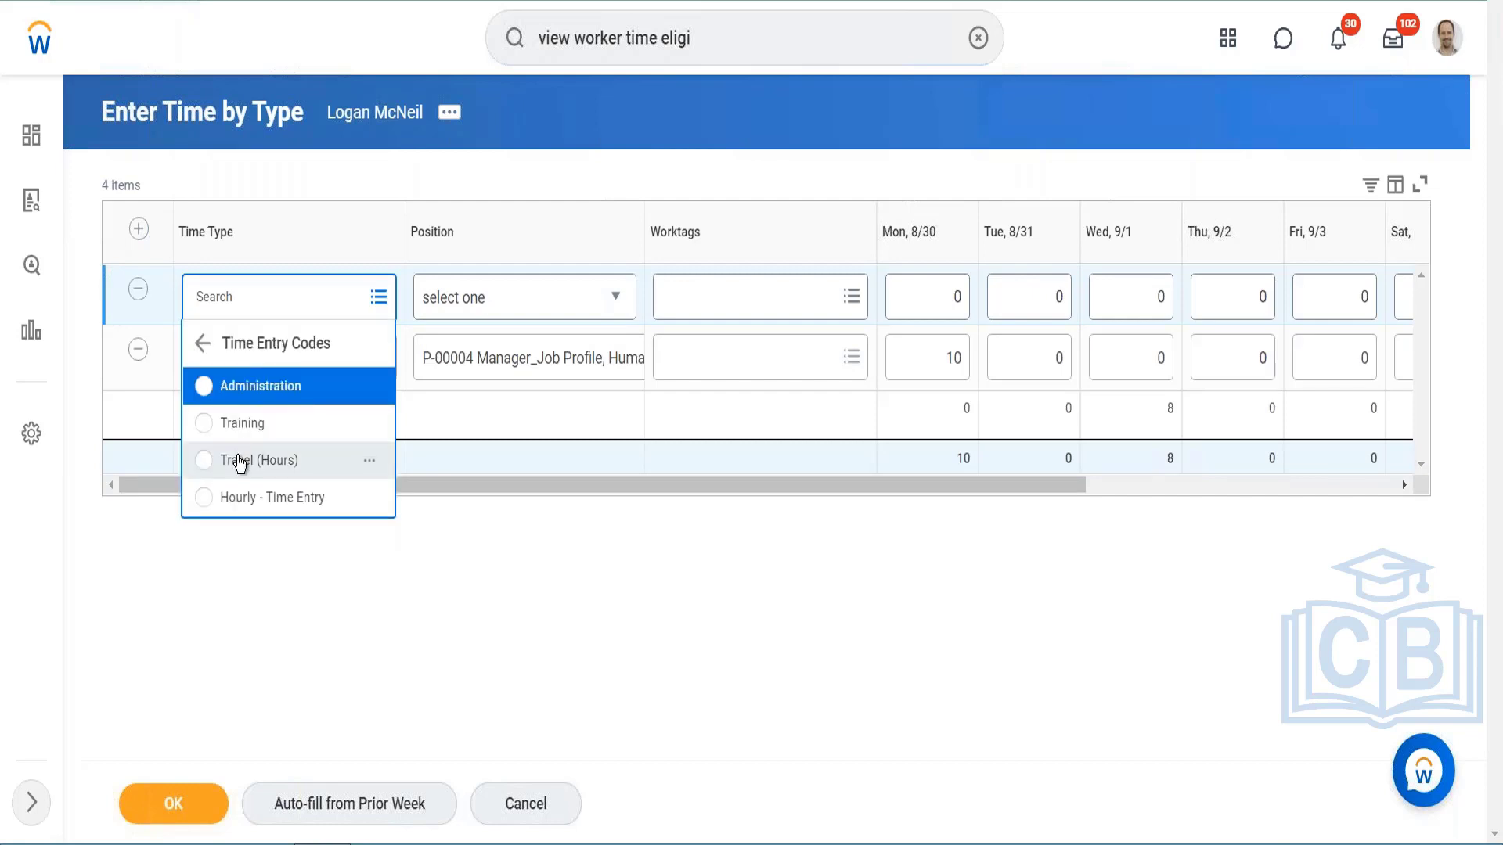
left_click(243, 423)
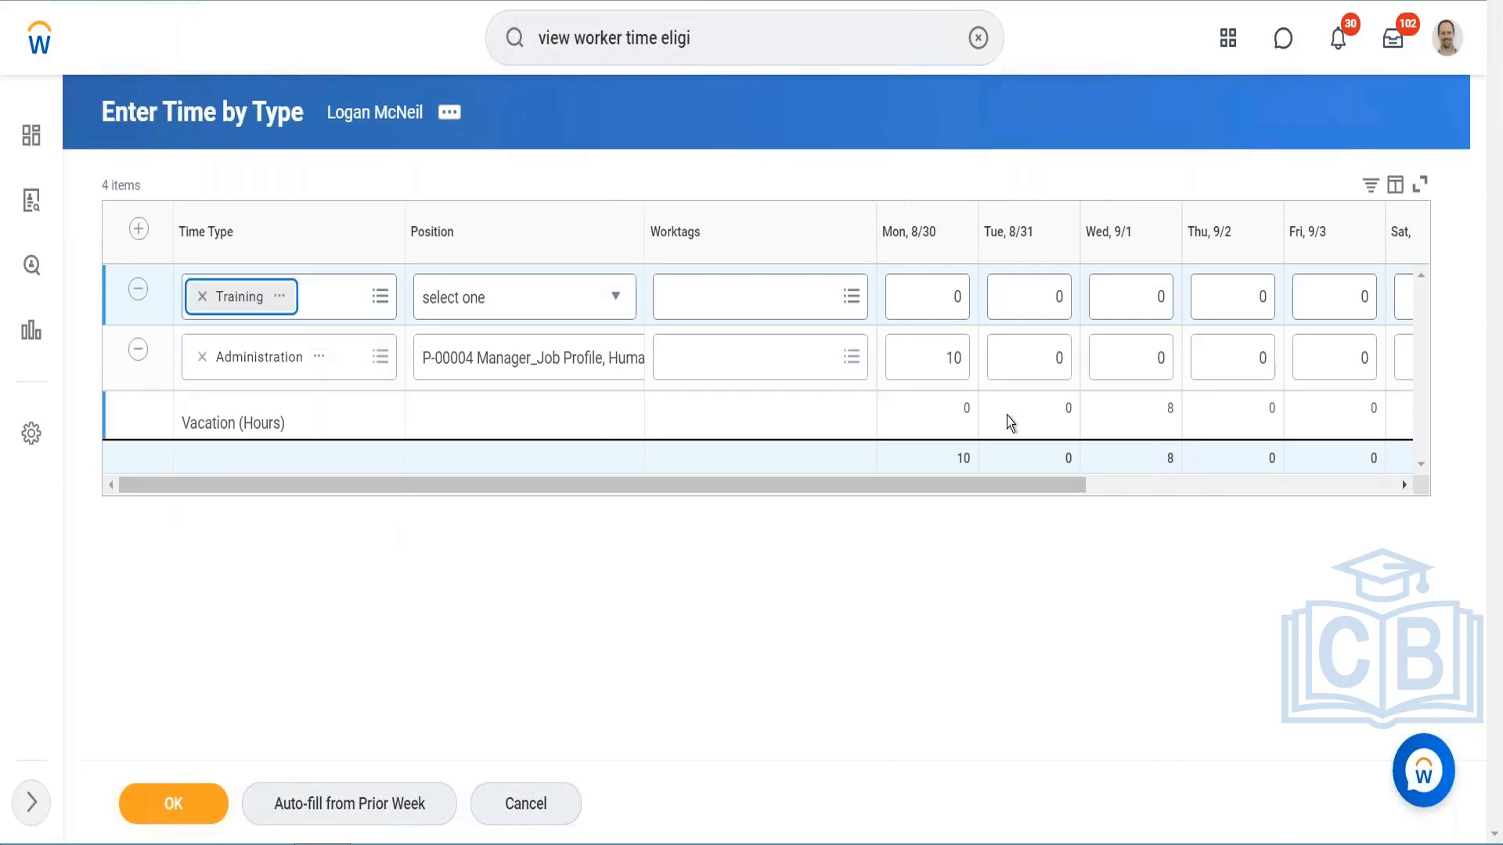
left_click(1150, 296)
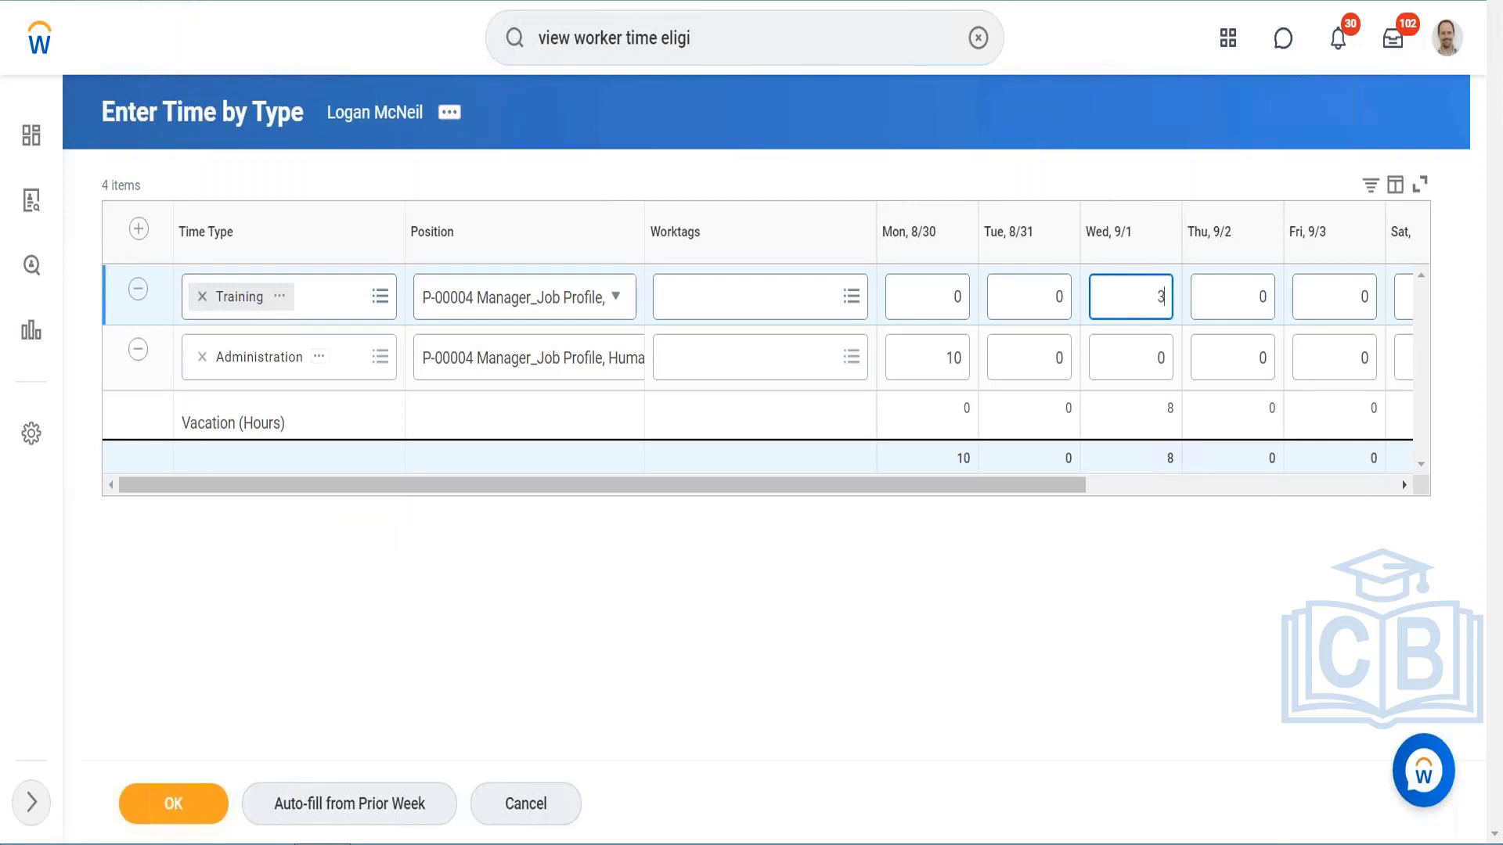
Step: Add a third row with the Hourly - Time Entry code and 2 hours on Mon, 8/30
left_click(138, 232)
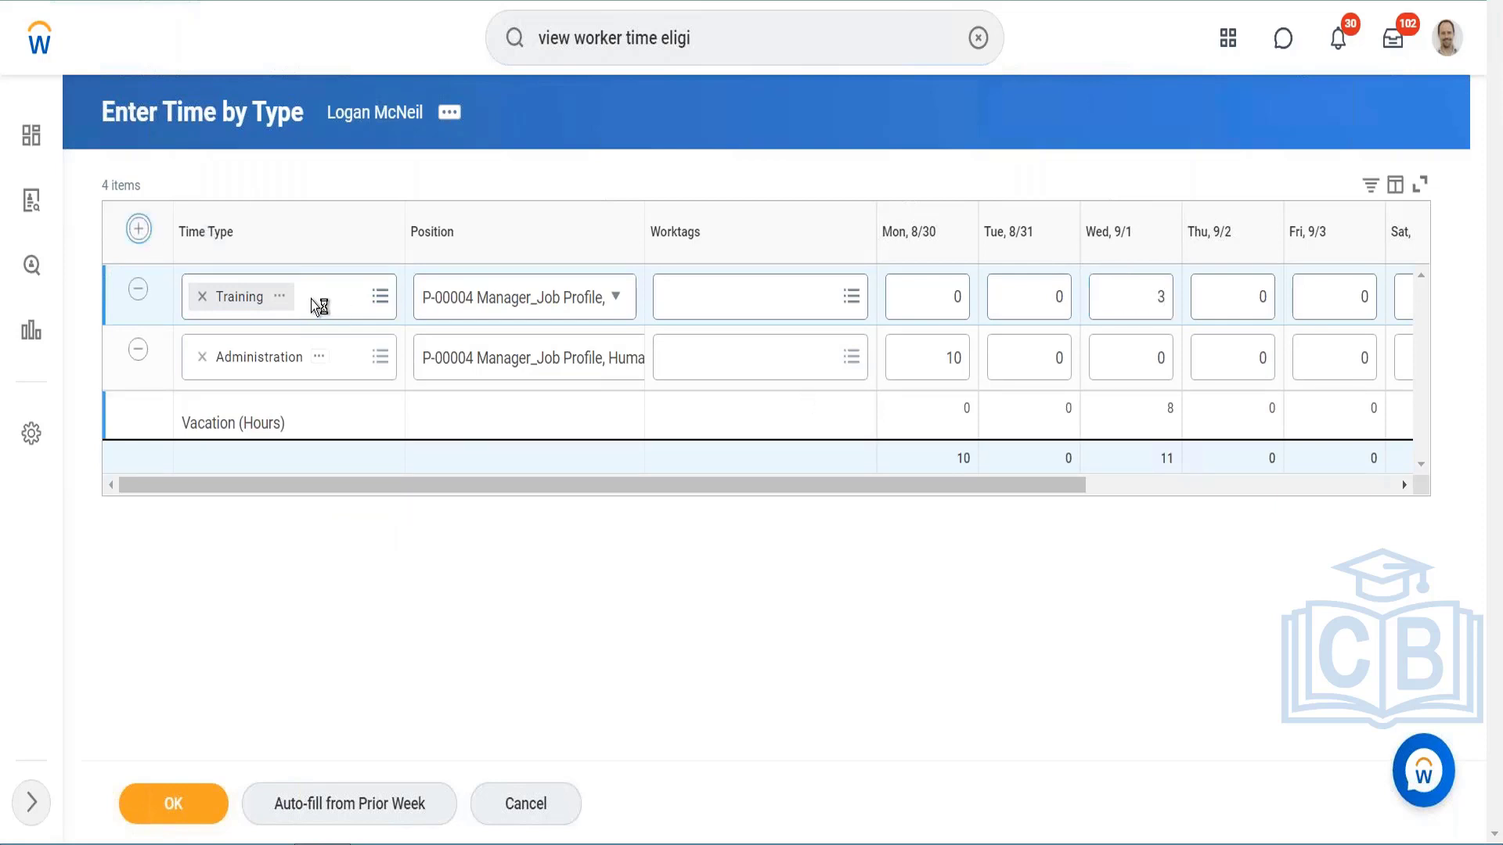
left_click(289, 298)
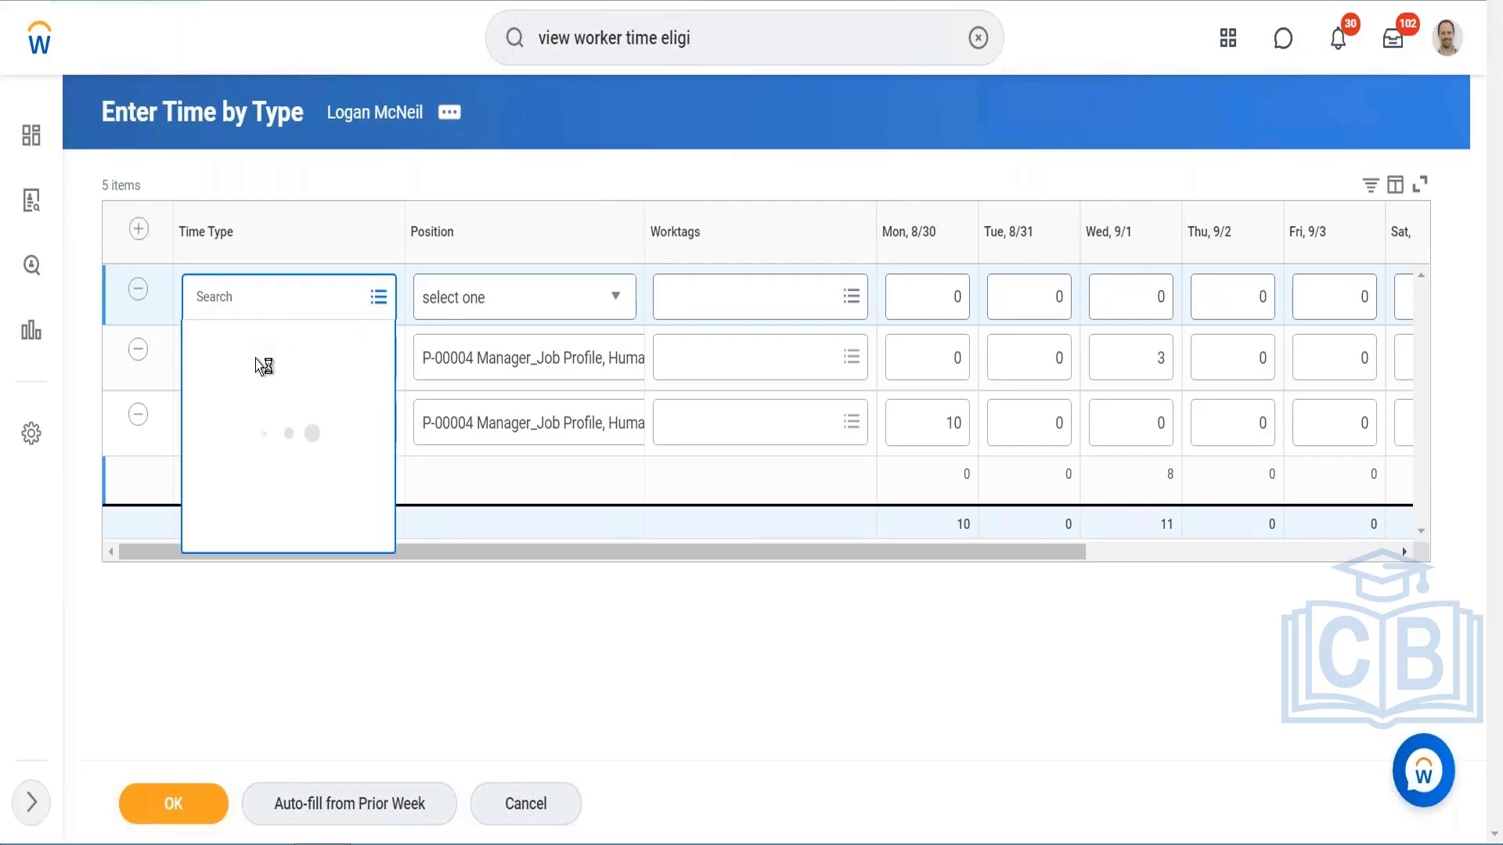
left_click(262, 360)
left_click(256, 501)
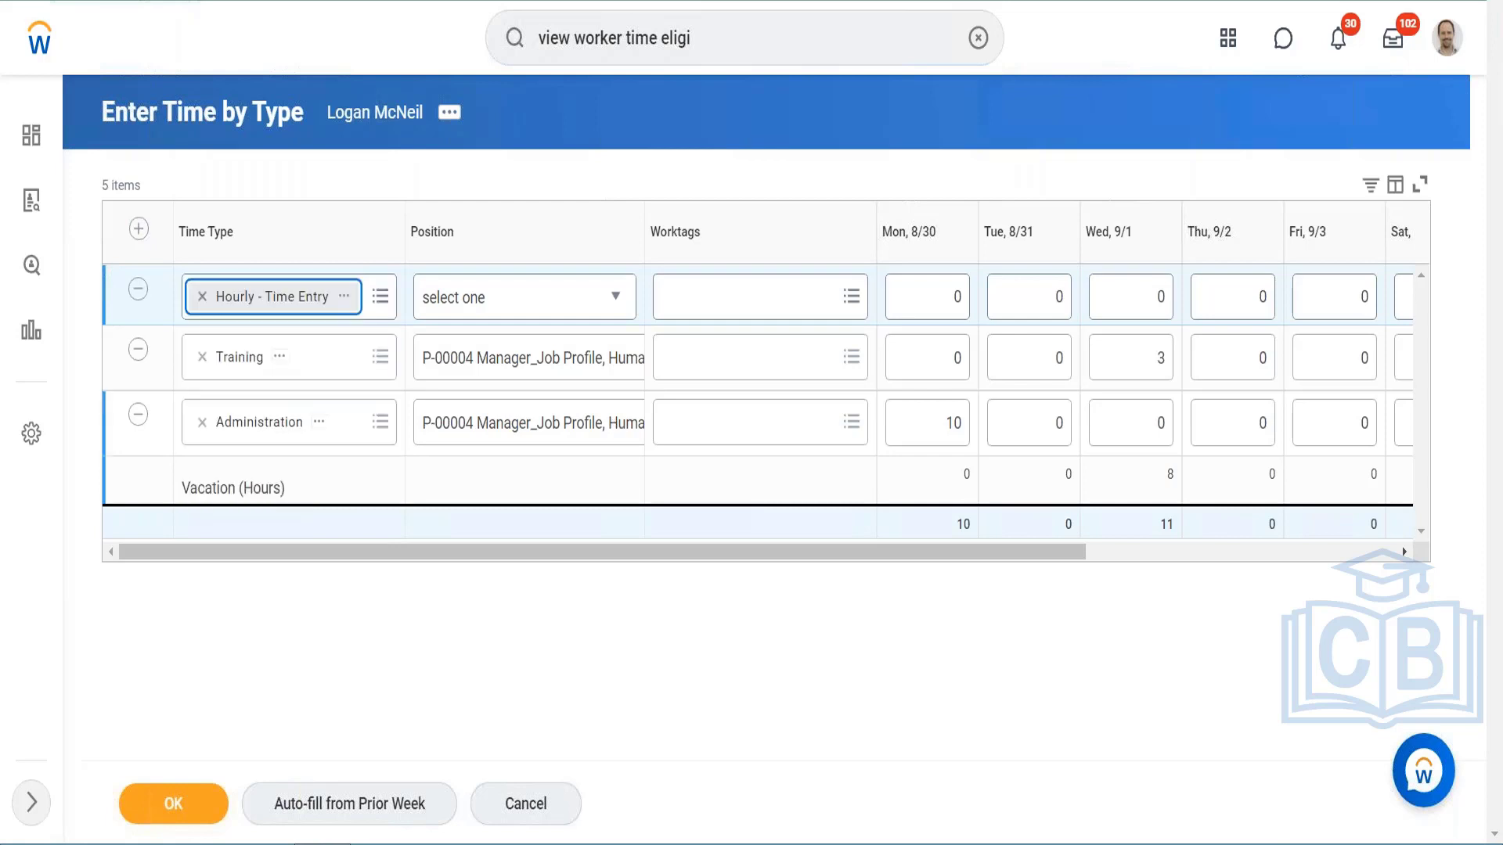
left_click(956, 301)
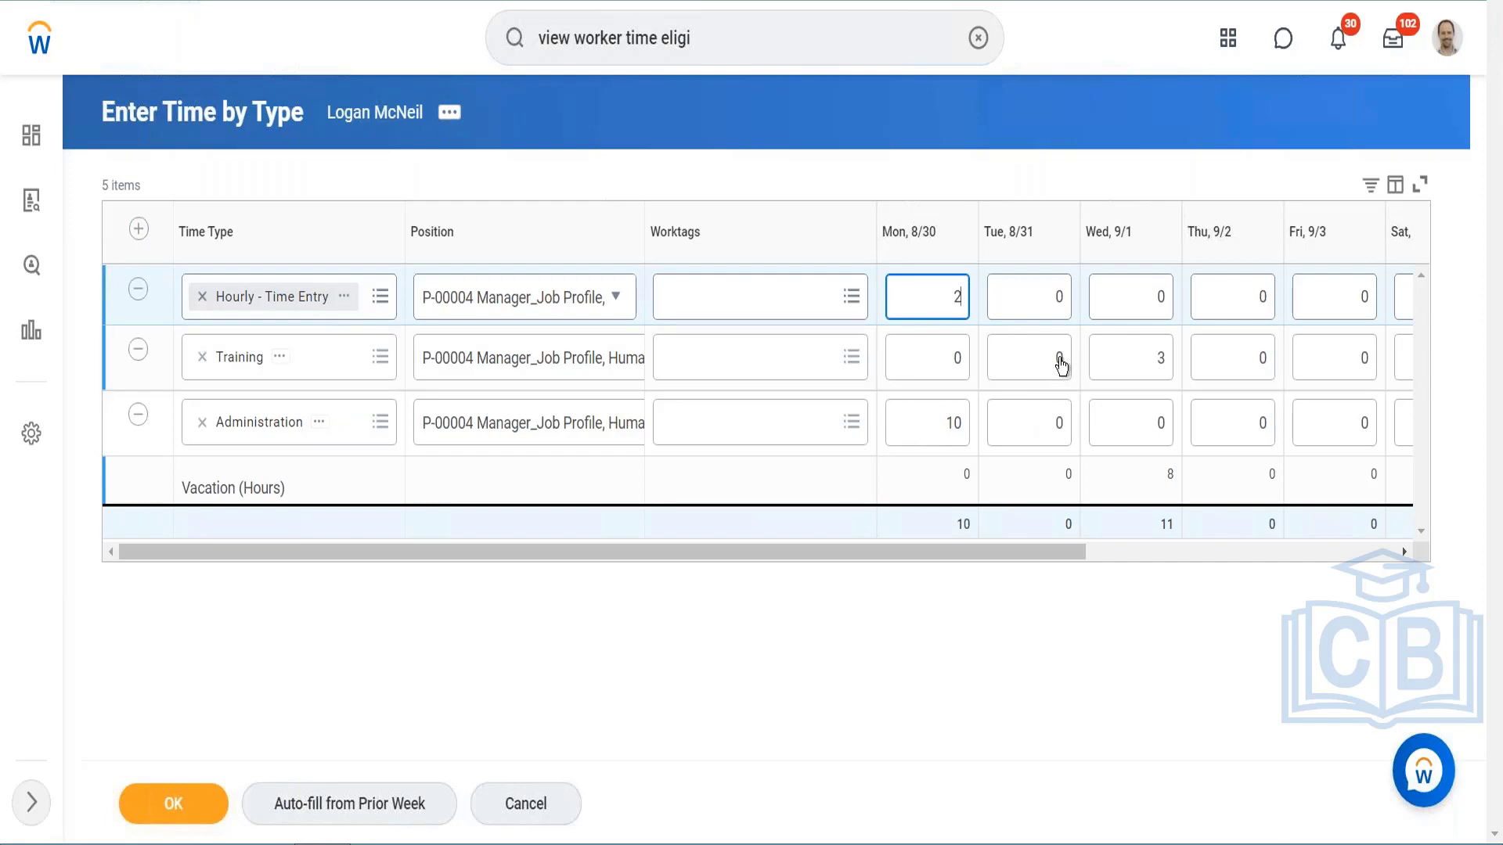
left_click(1059, 299)
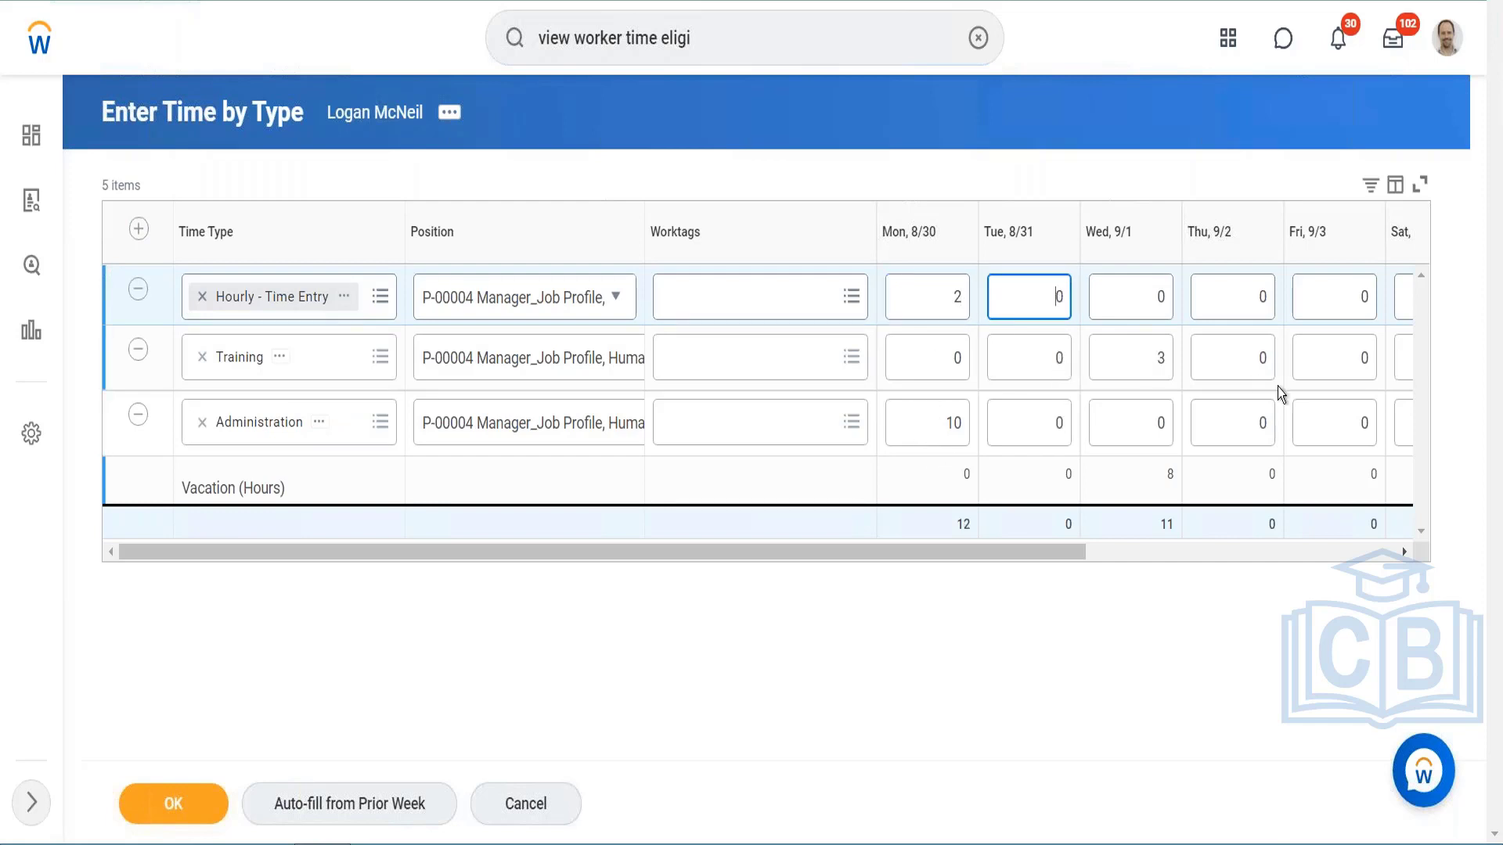
Step: Set the Administration row to 10 hours on Thu, 9/2, submit the entries by type and dismiss the costing pop-up
left_click(1262, 428)
key("BackSpace")
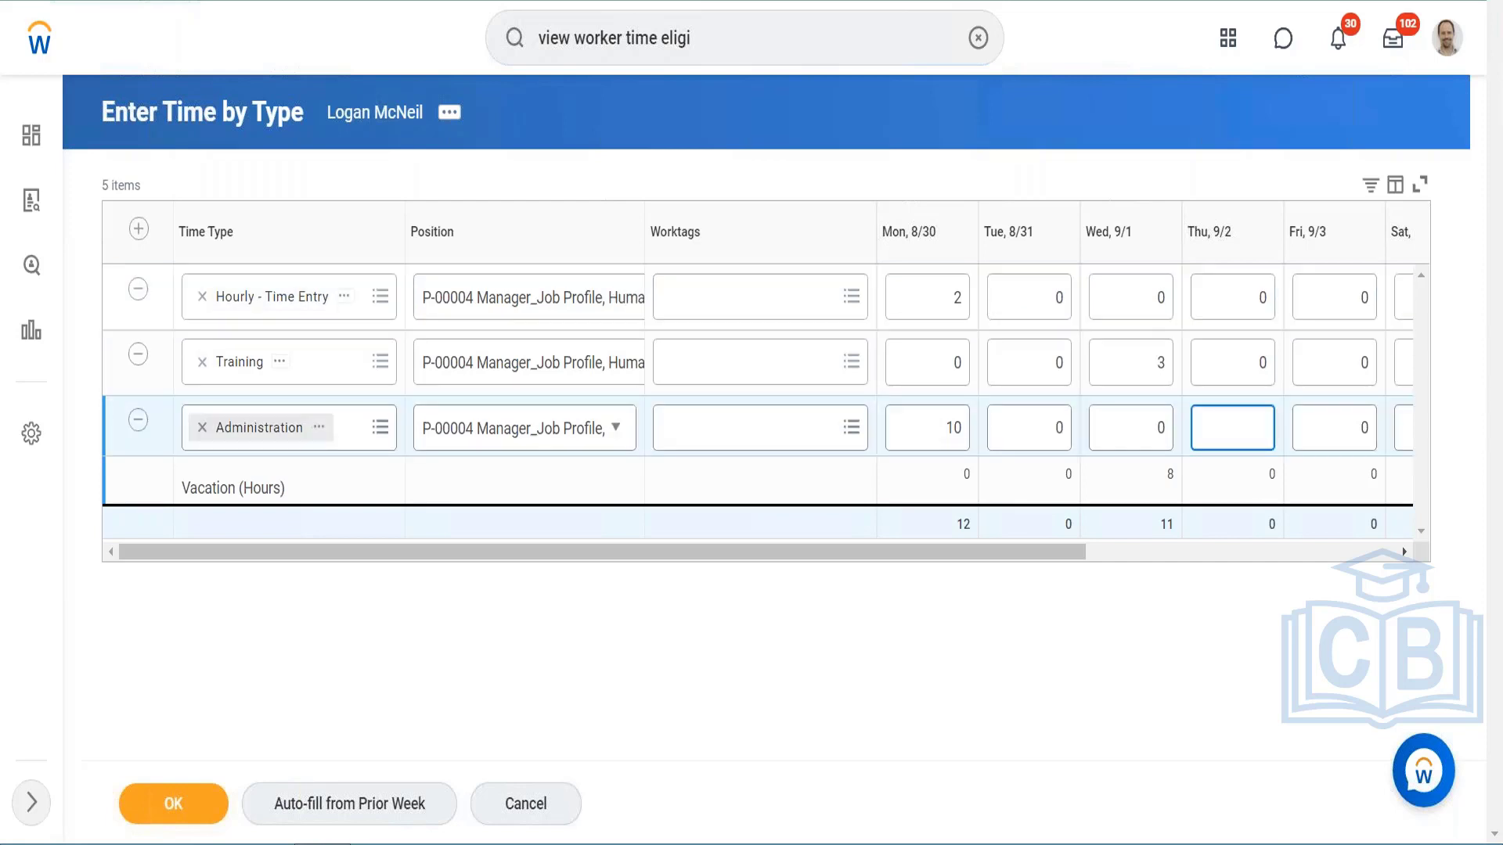
type("10")
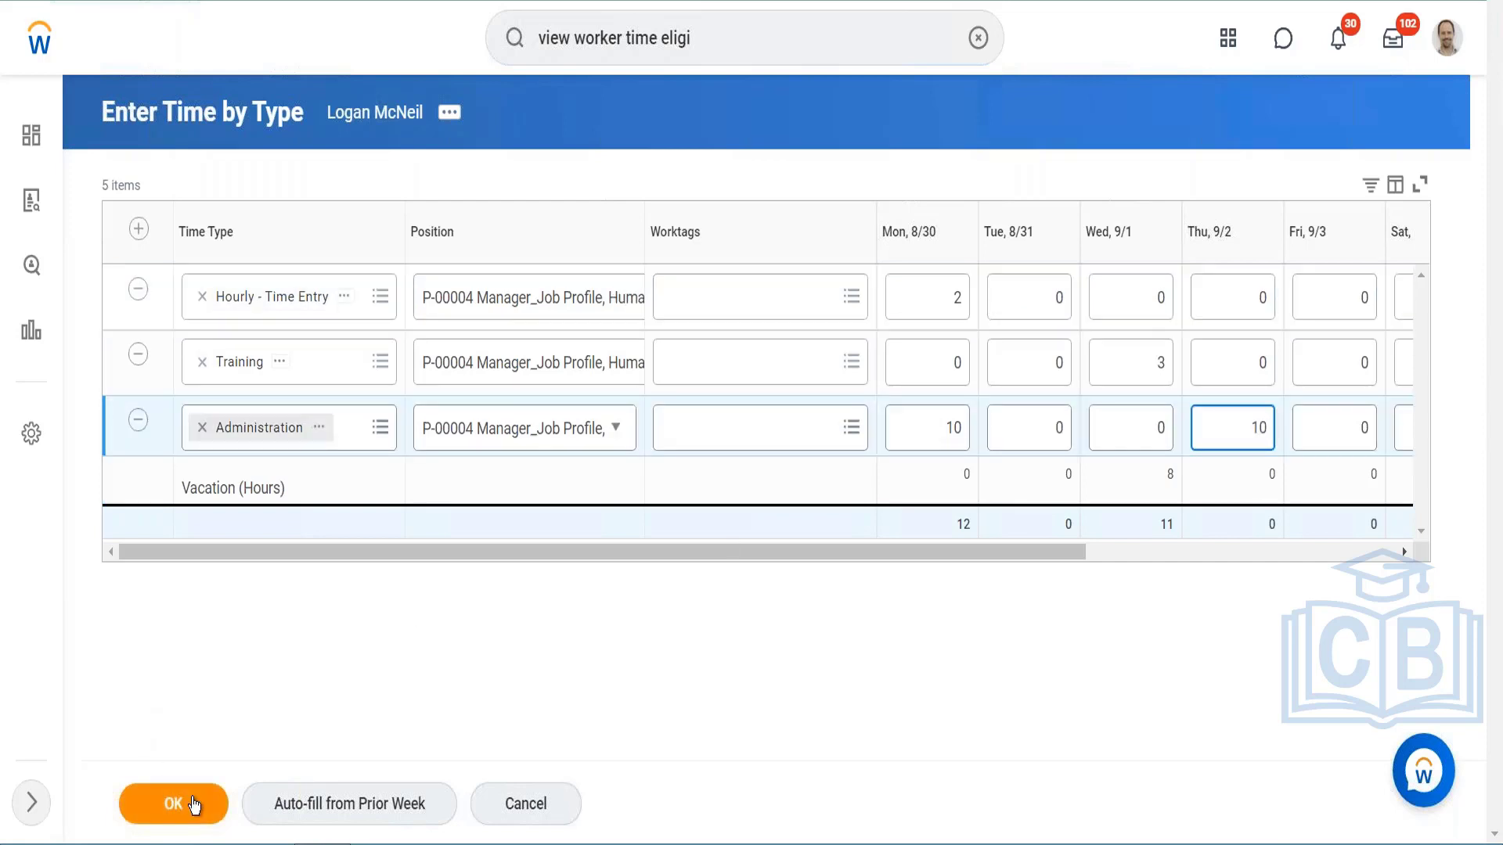
left_click(195, 805)
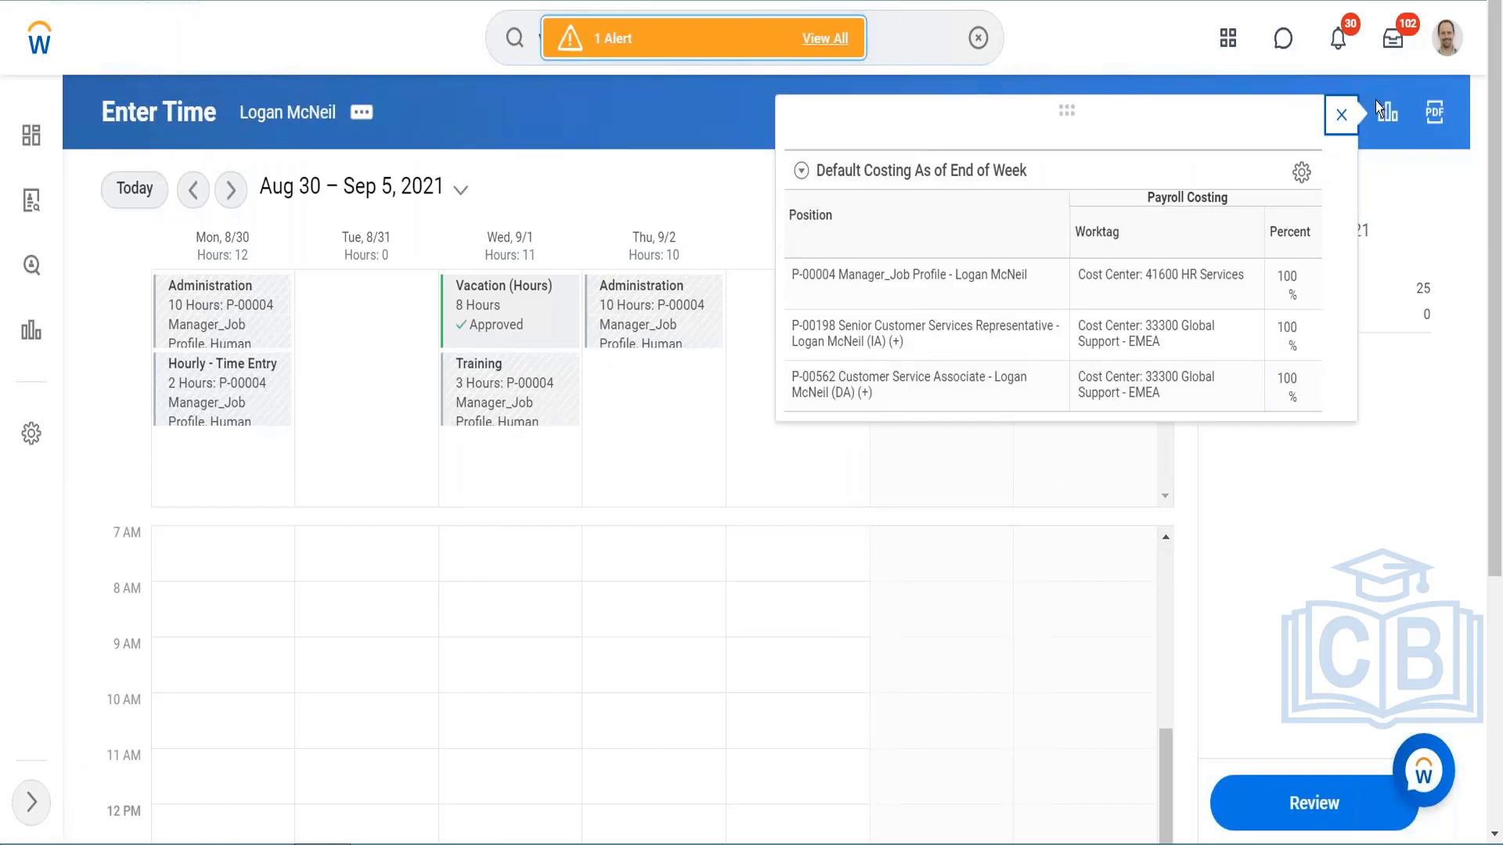
left_click(1341, 115)
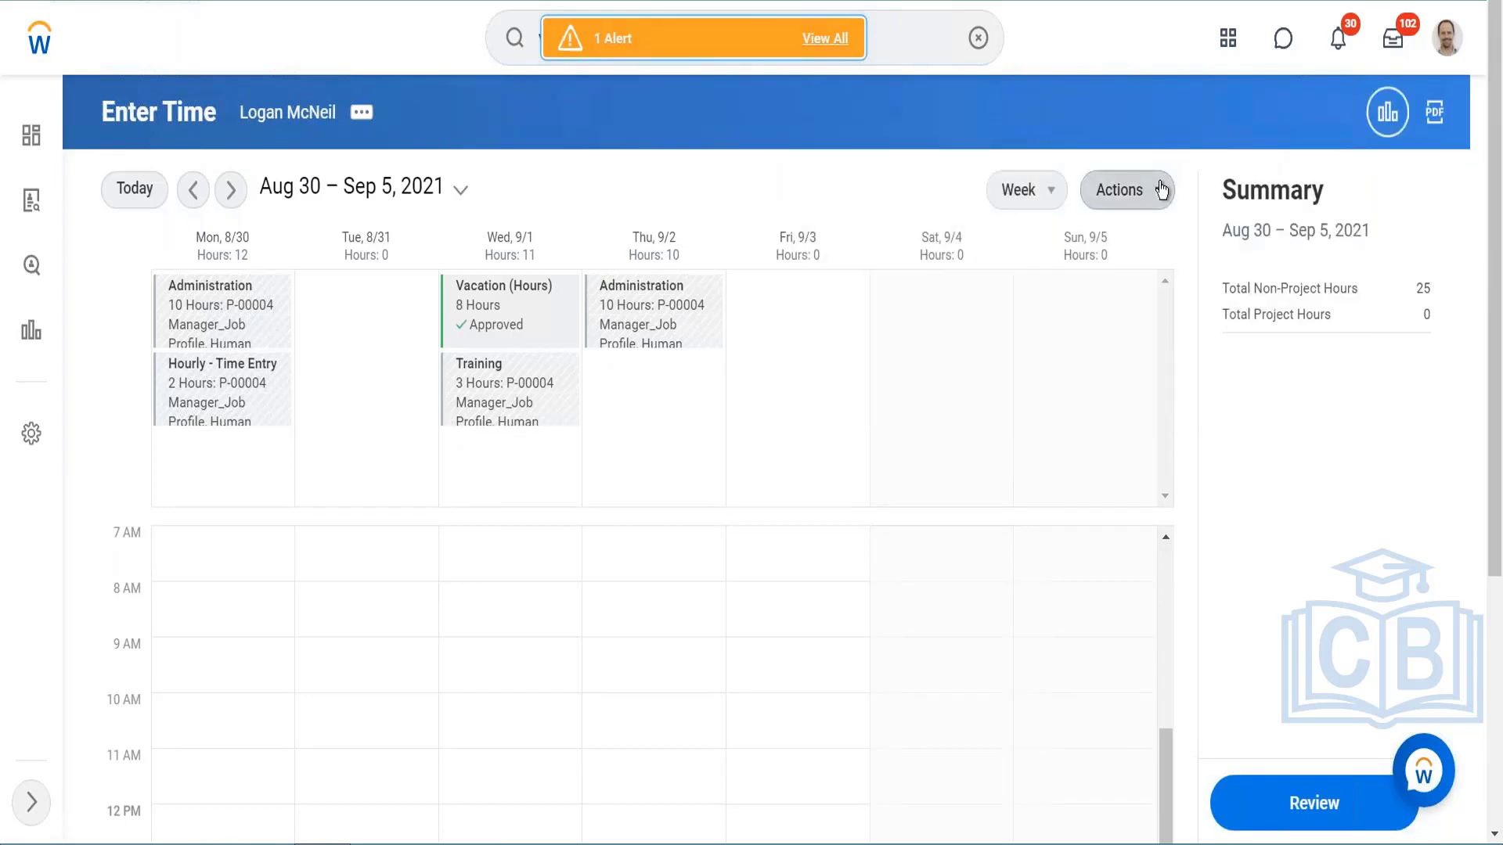
Step: Clear all time blocks for the week Aug 30 – Sep 5, 2021, confirming the action, and dismiss the costing pop-up
left_click(1126, 190)
left_click(1110, 304)
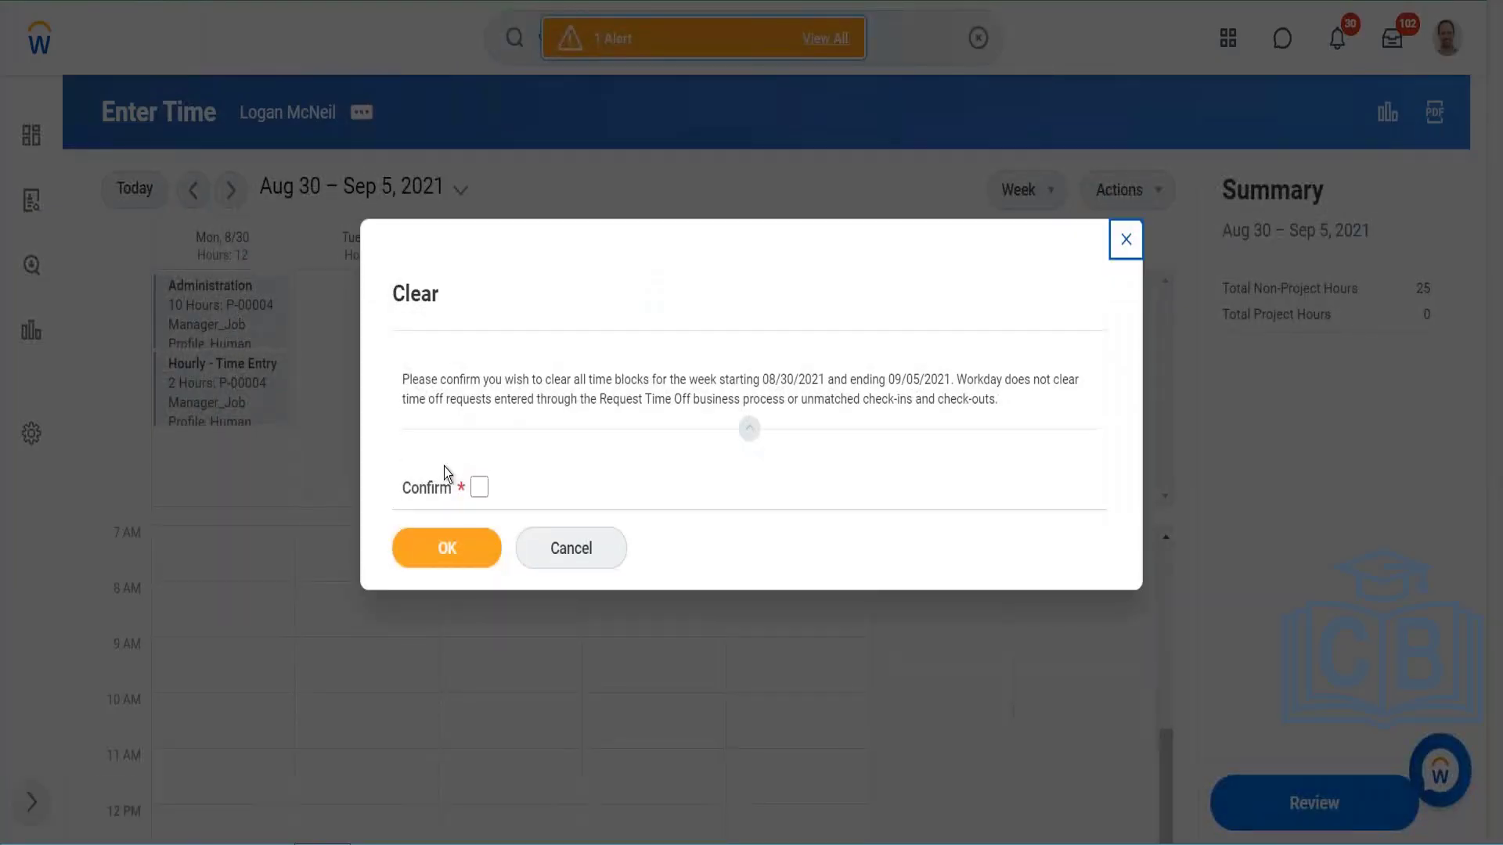
left_click(479, 488)
left_click(437, 558)
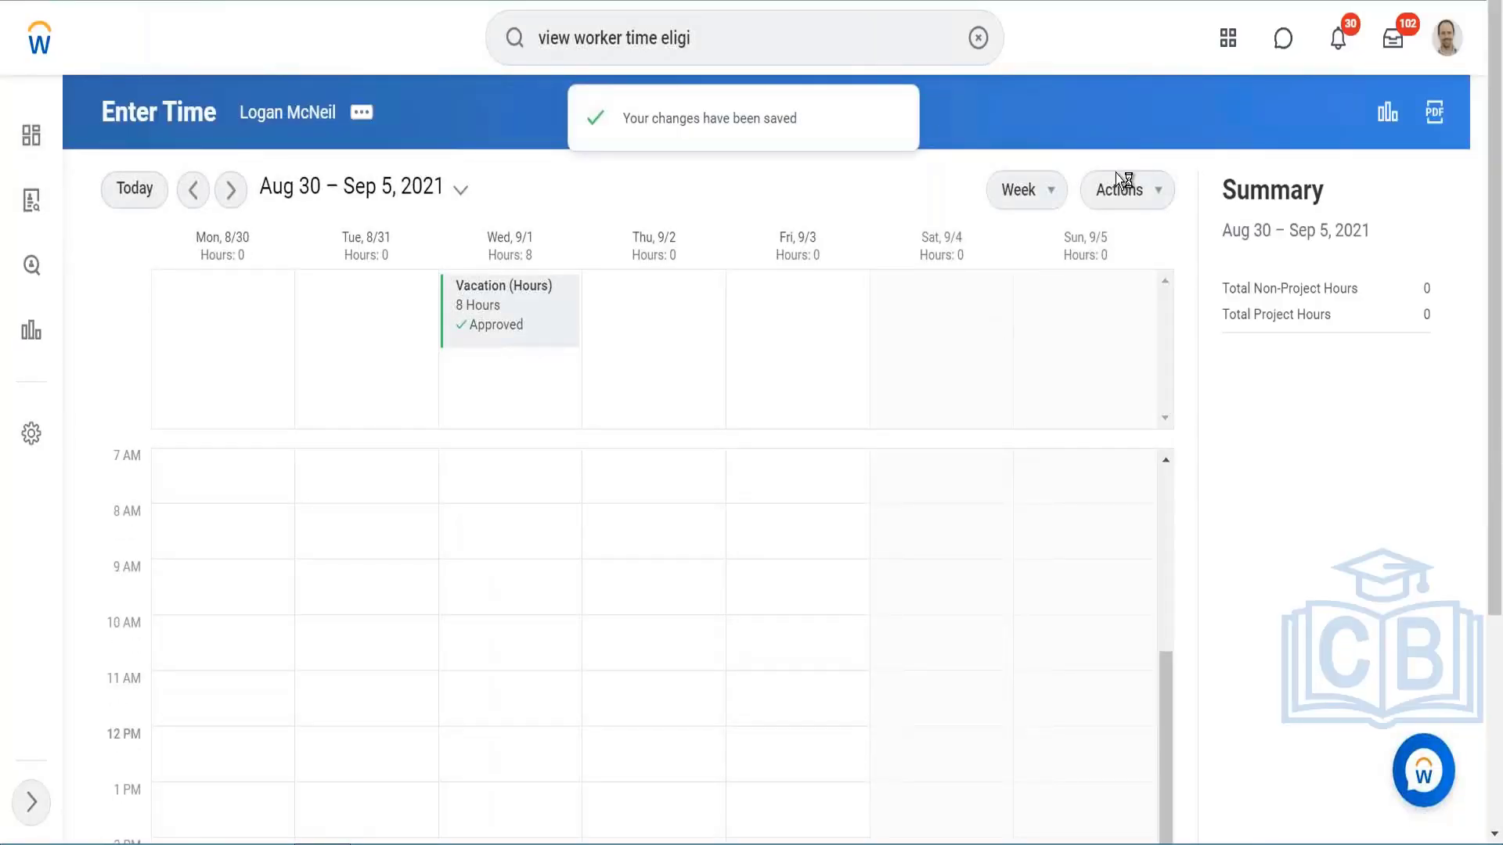
left_click(1137, 195)
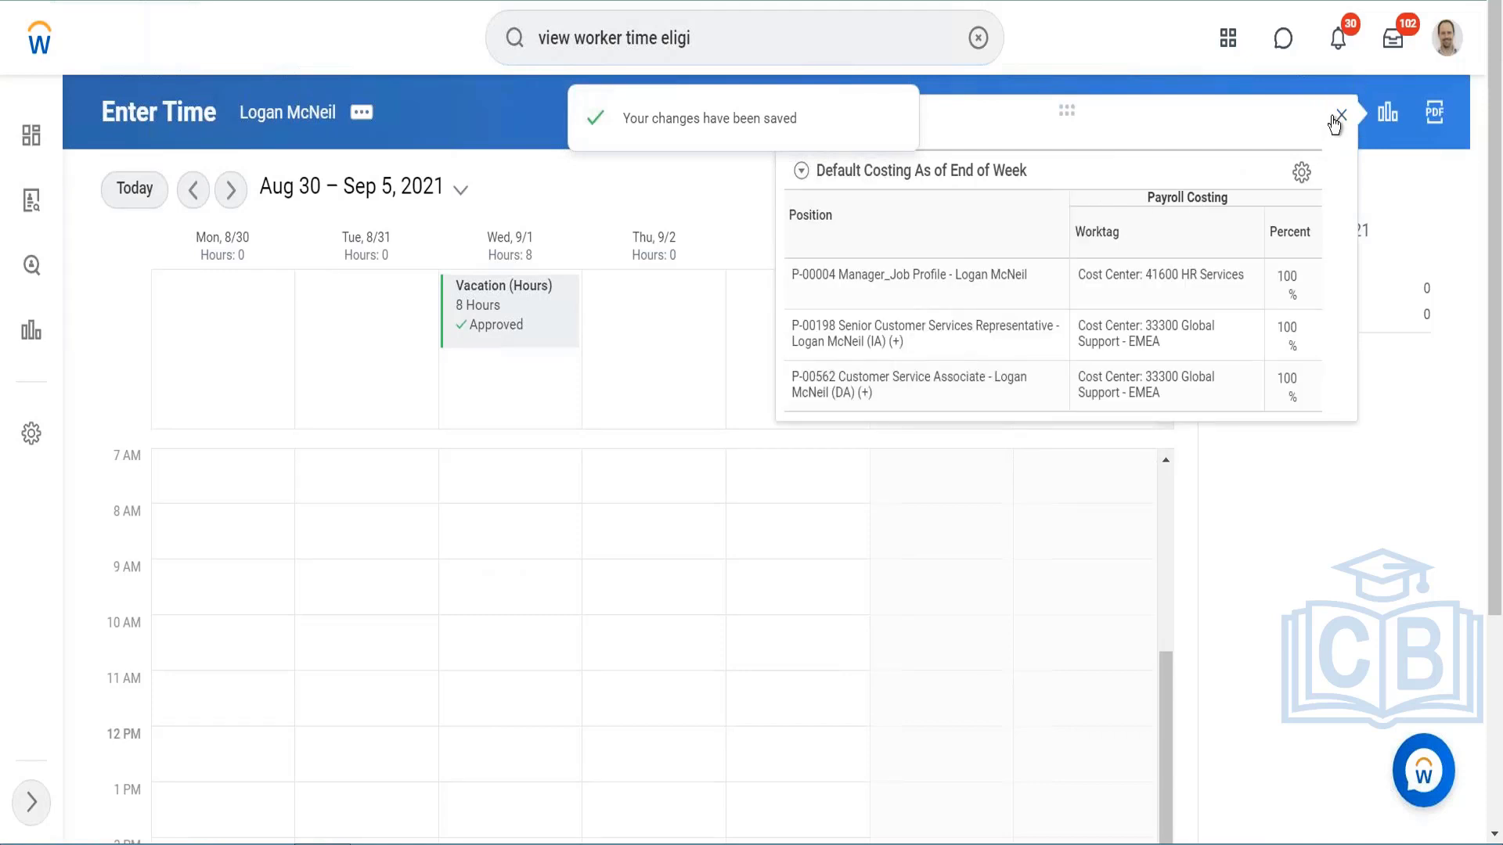
left_click(1344, 117)
Step: Open Enter Time by Week for Aug 30 – Sep 5, 2021 and look through the daily entry sections
left_click(1159, 191)
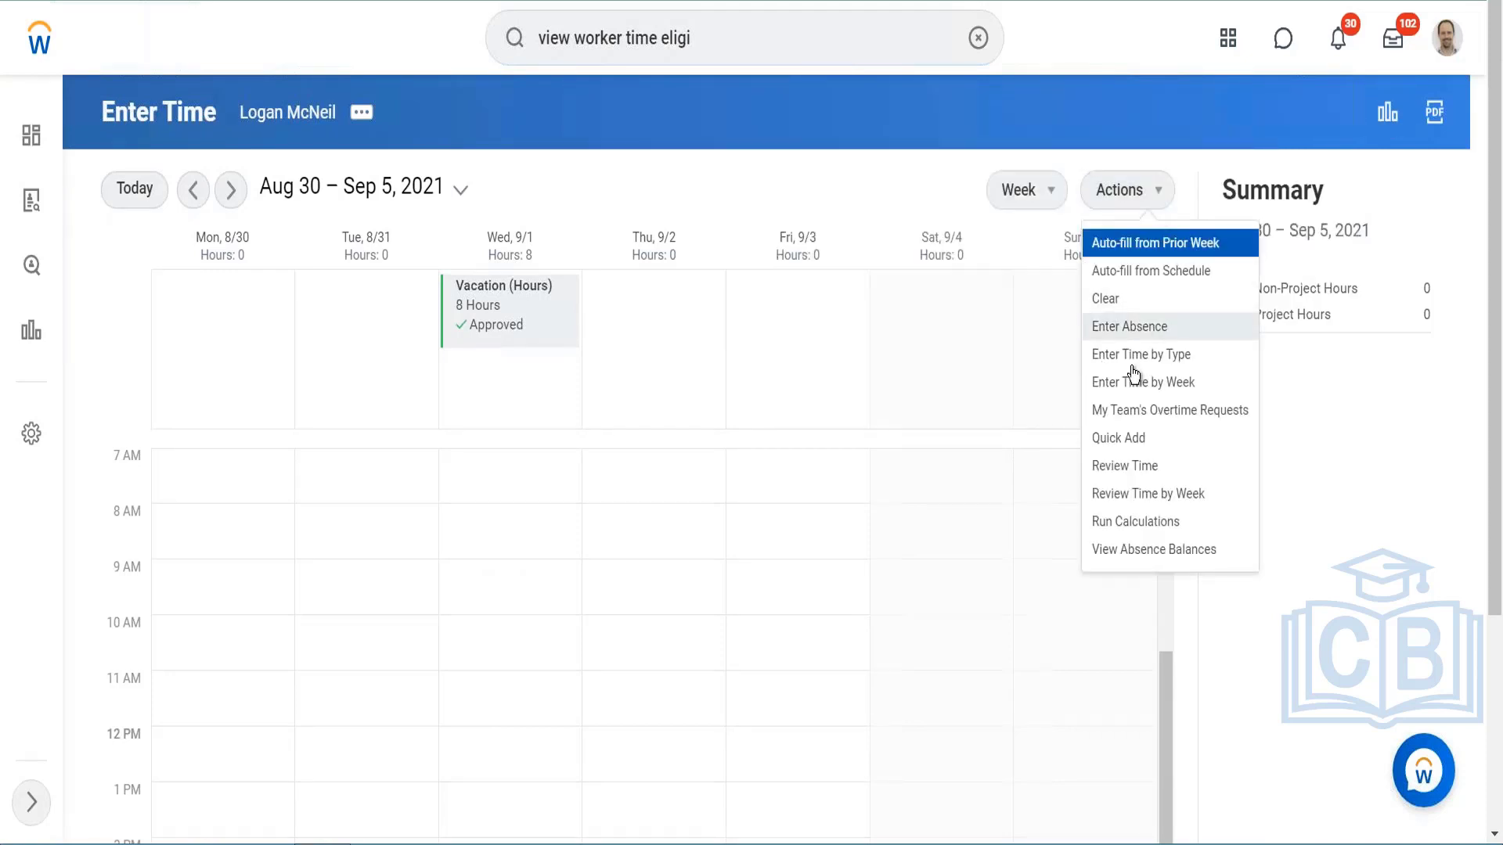
left_click(1132, 384)
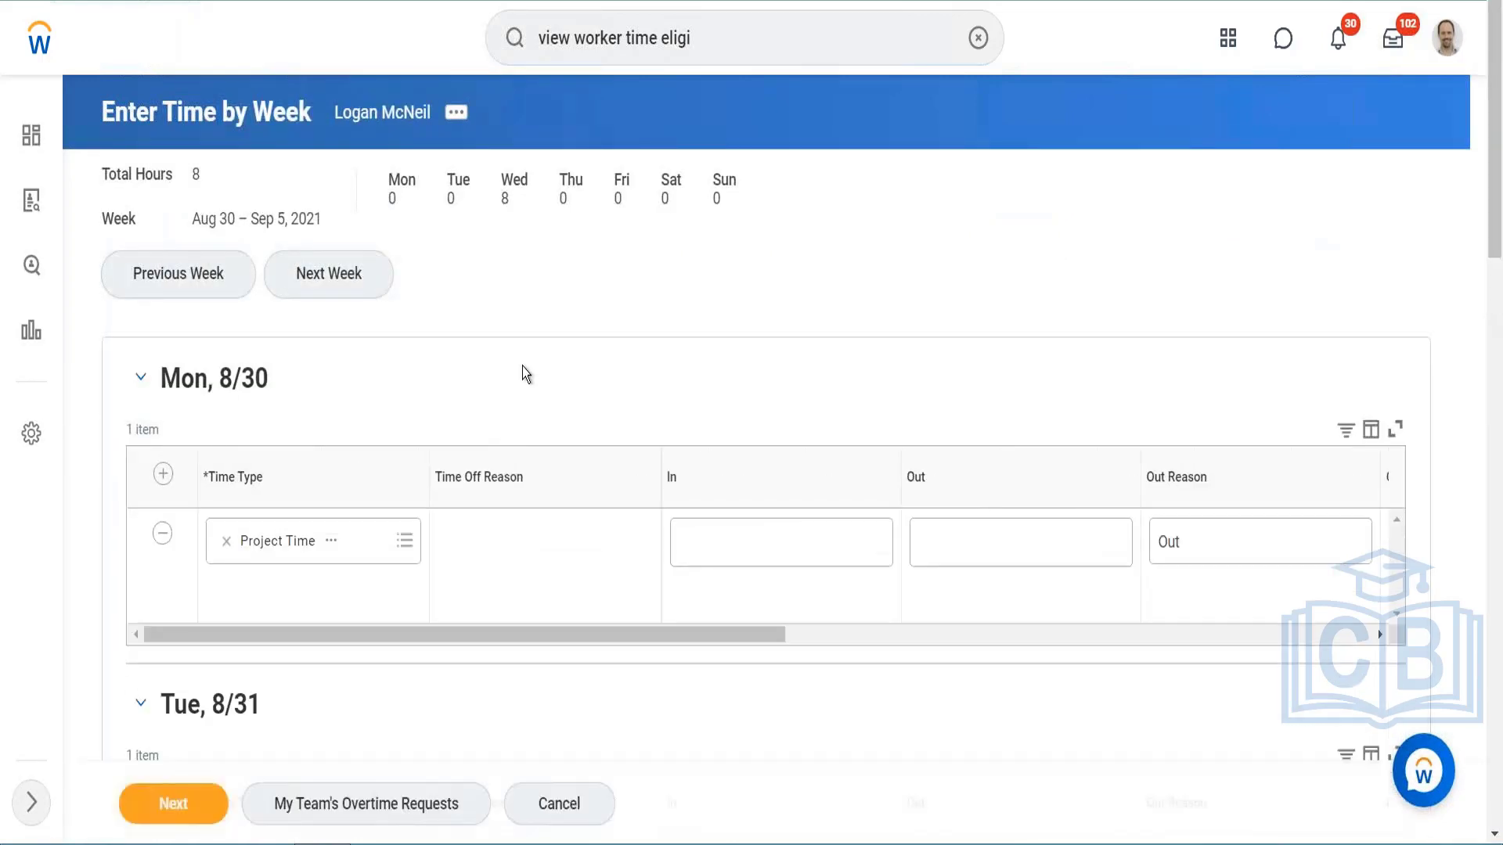
scroll(523, 367, "down", 5)
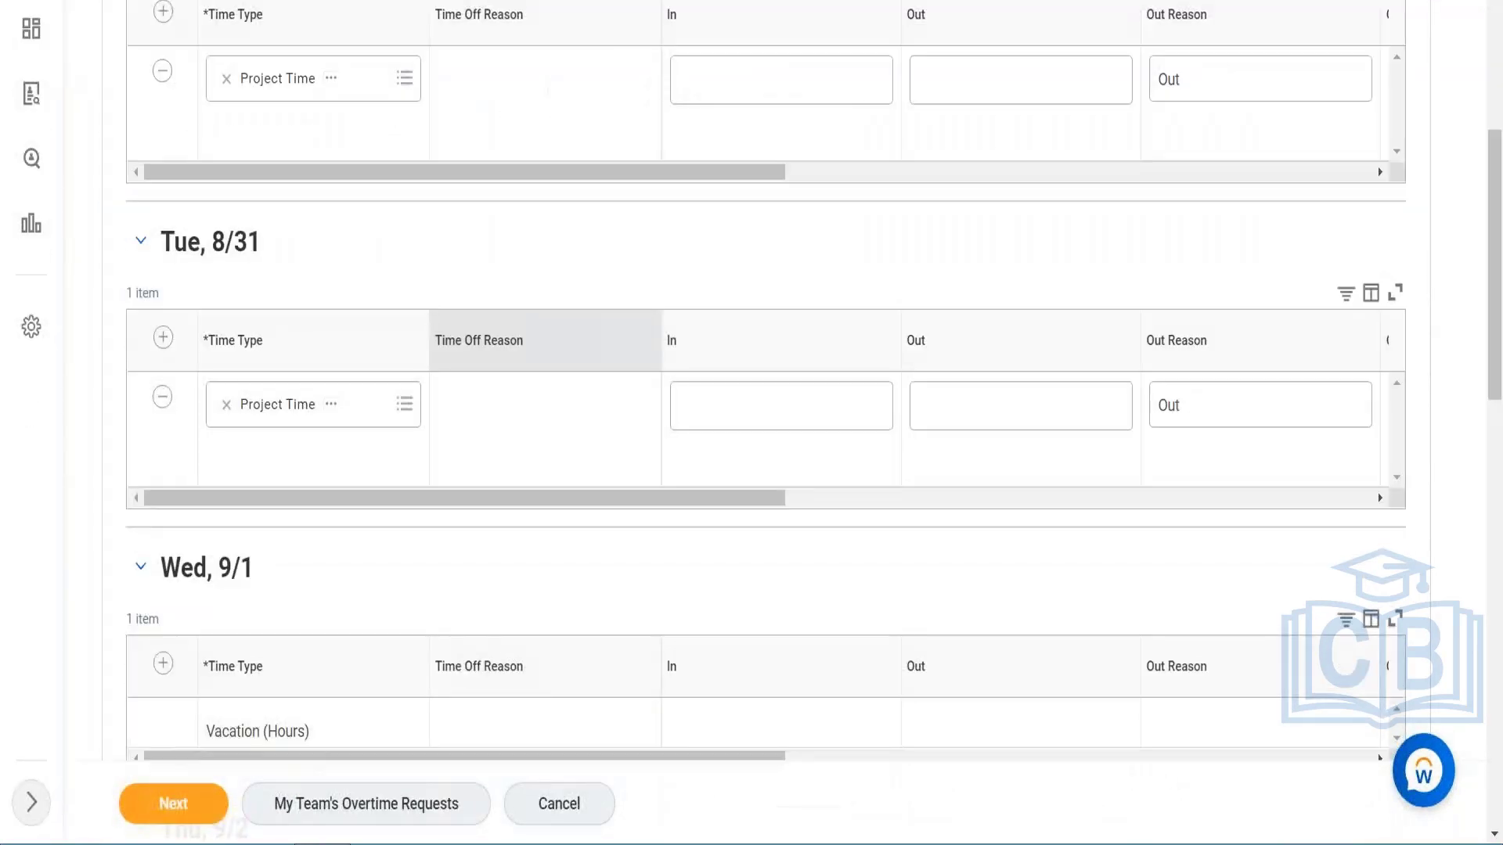
scroll(548, 344, "up", 5)
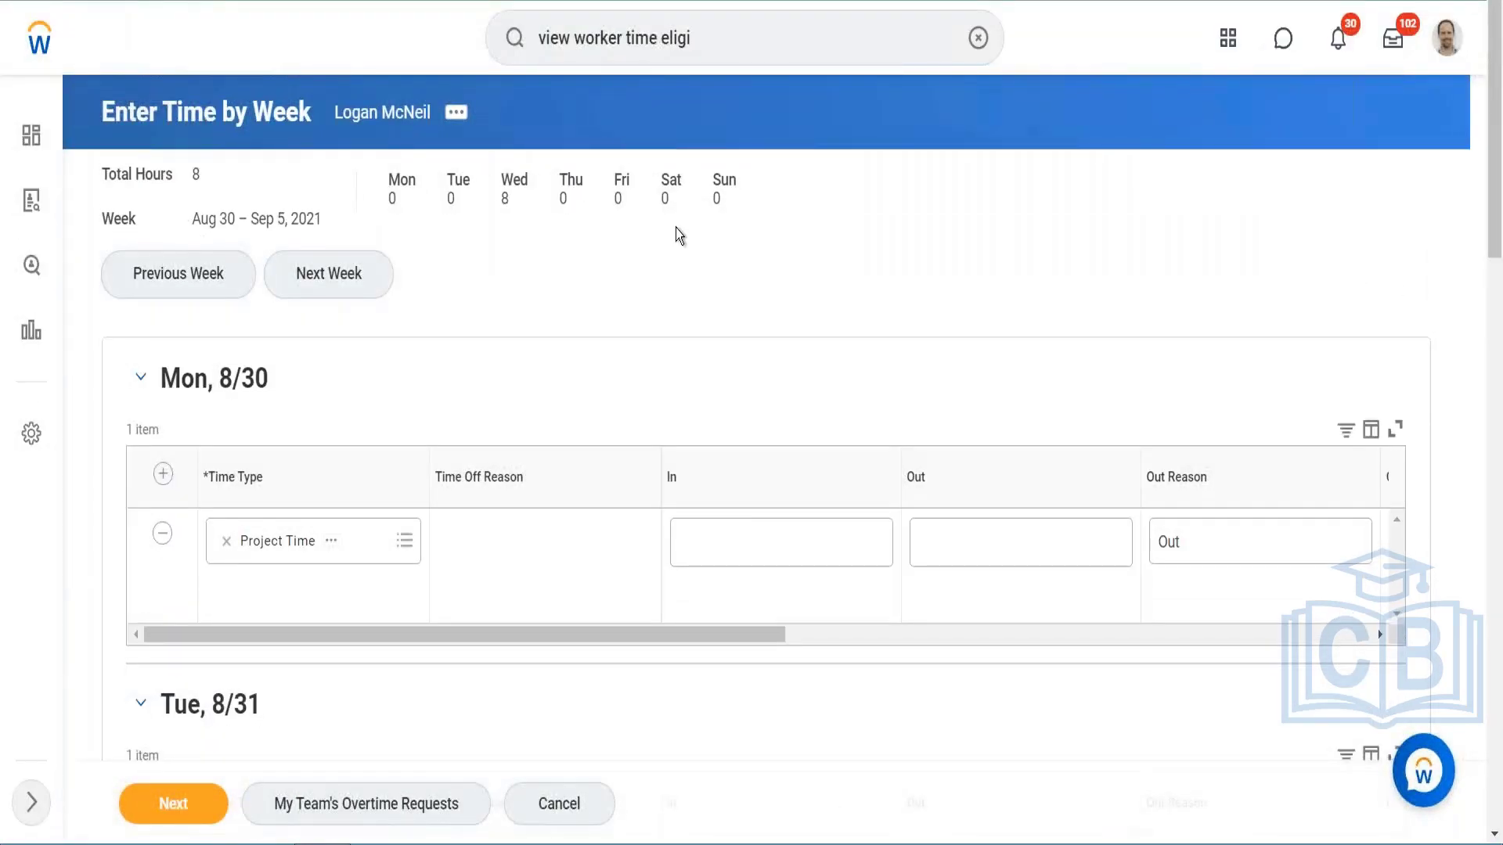
scroll(677, 231, "down", 5)
scroll(677, 230, "down", 4)
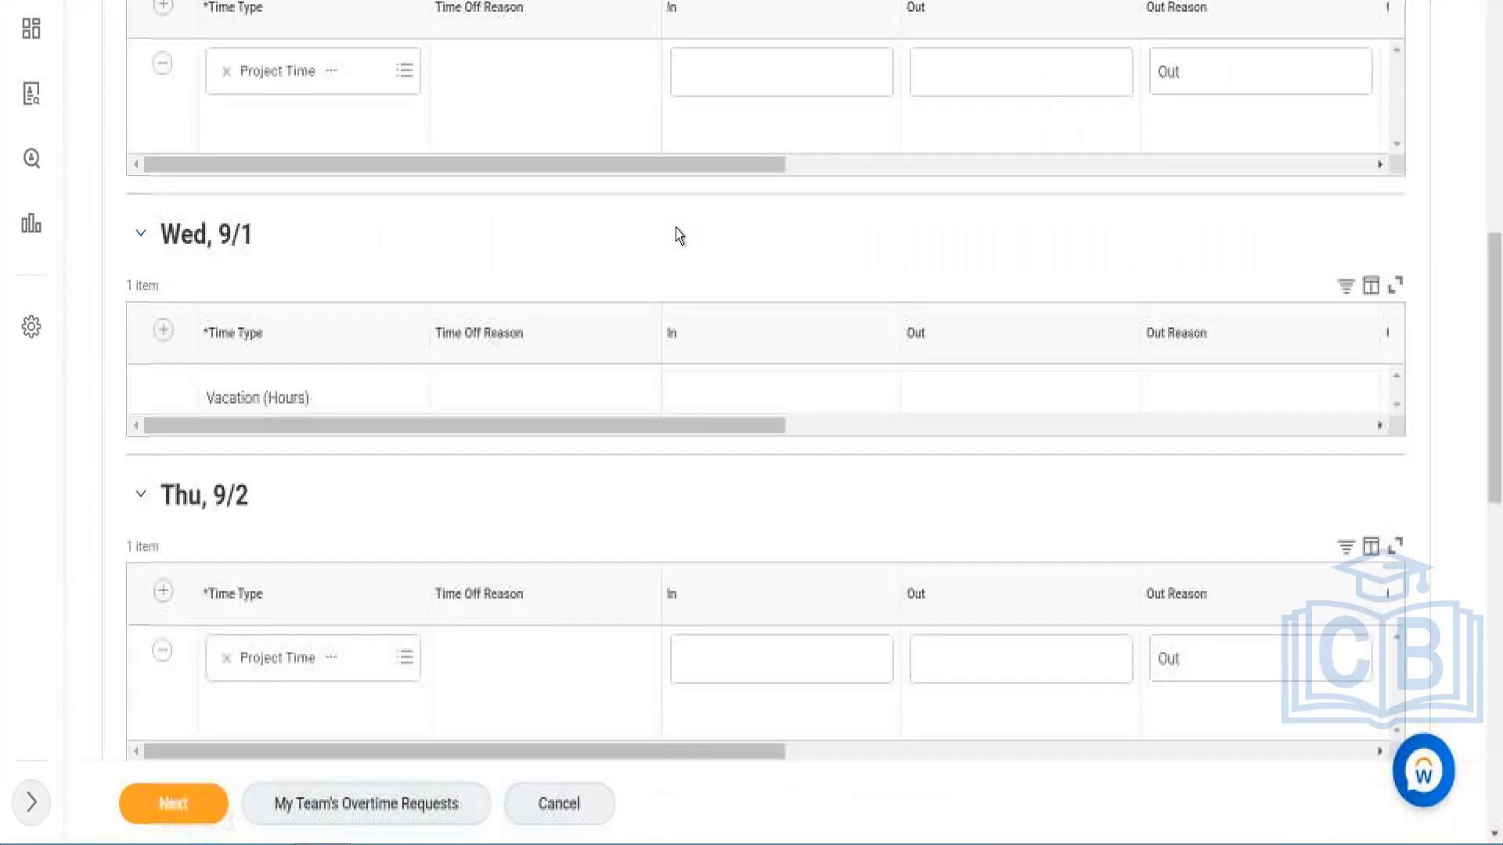
scroll(678, 234, "down", 1)
Step: Try changing the time type on Thu, 9/2 to Travel (Hours), discard the changes and dismiss the costing pop-up
left_click(389, 612)
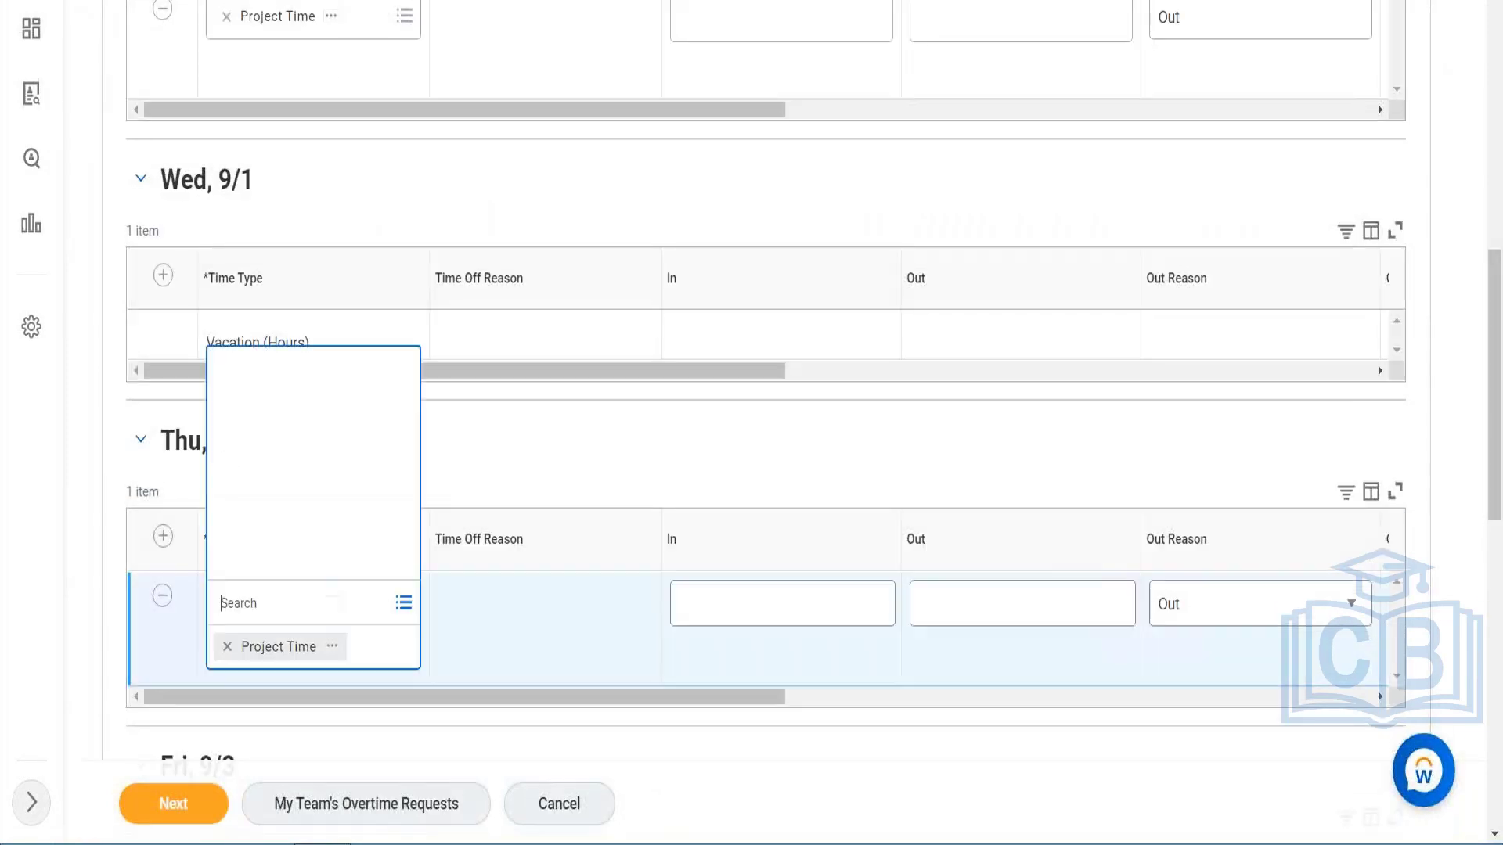
left_click(313, 524)
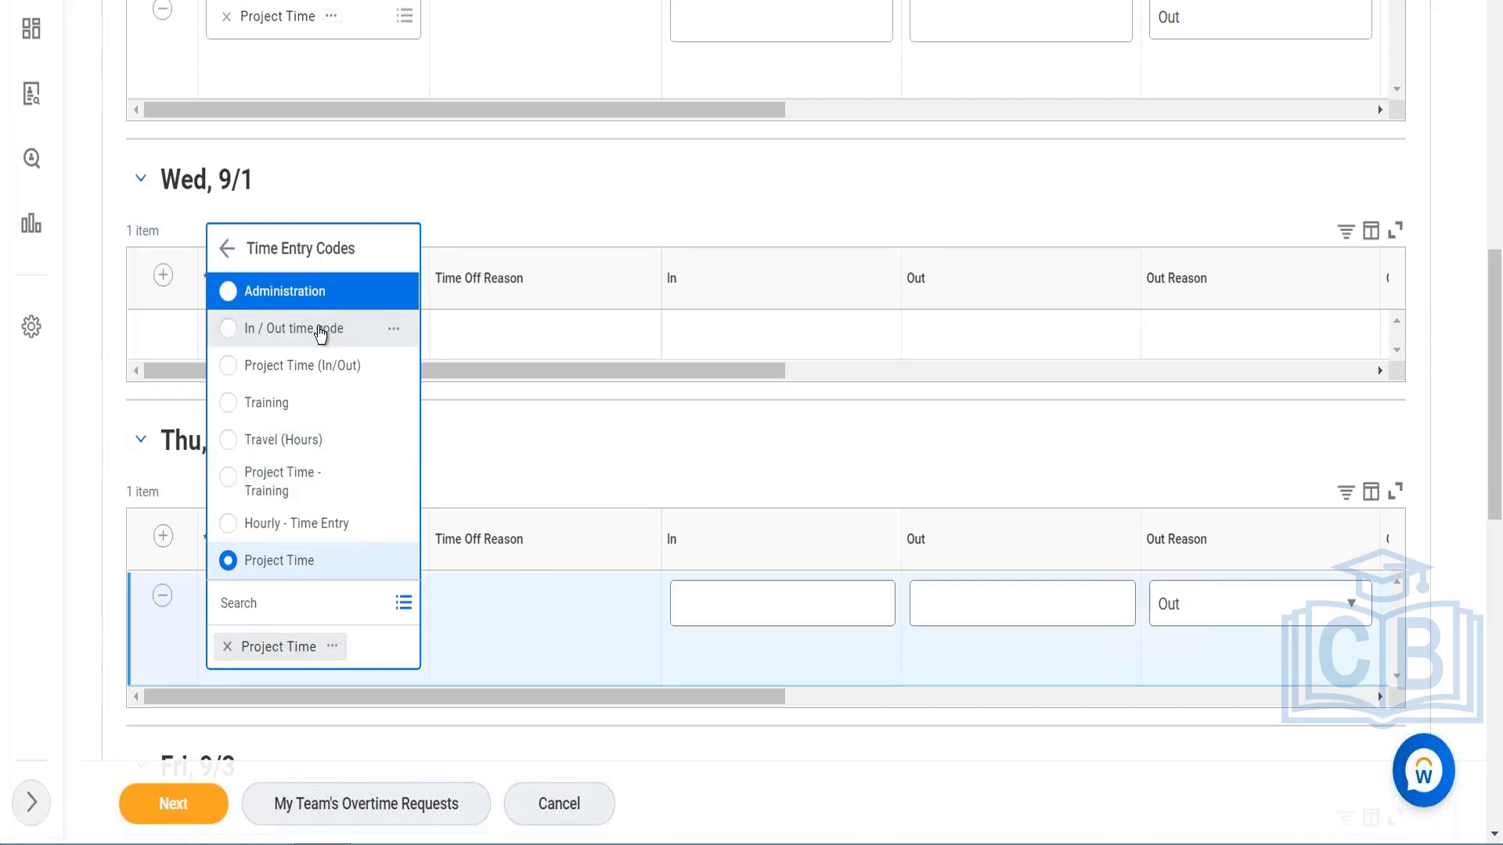
left_click(292, 437)
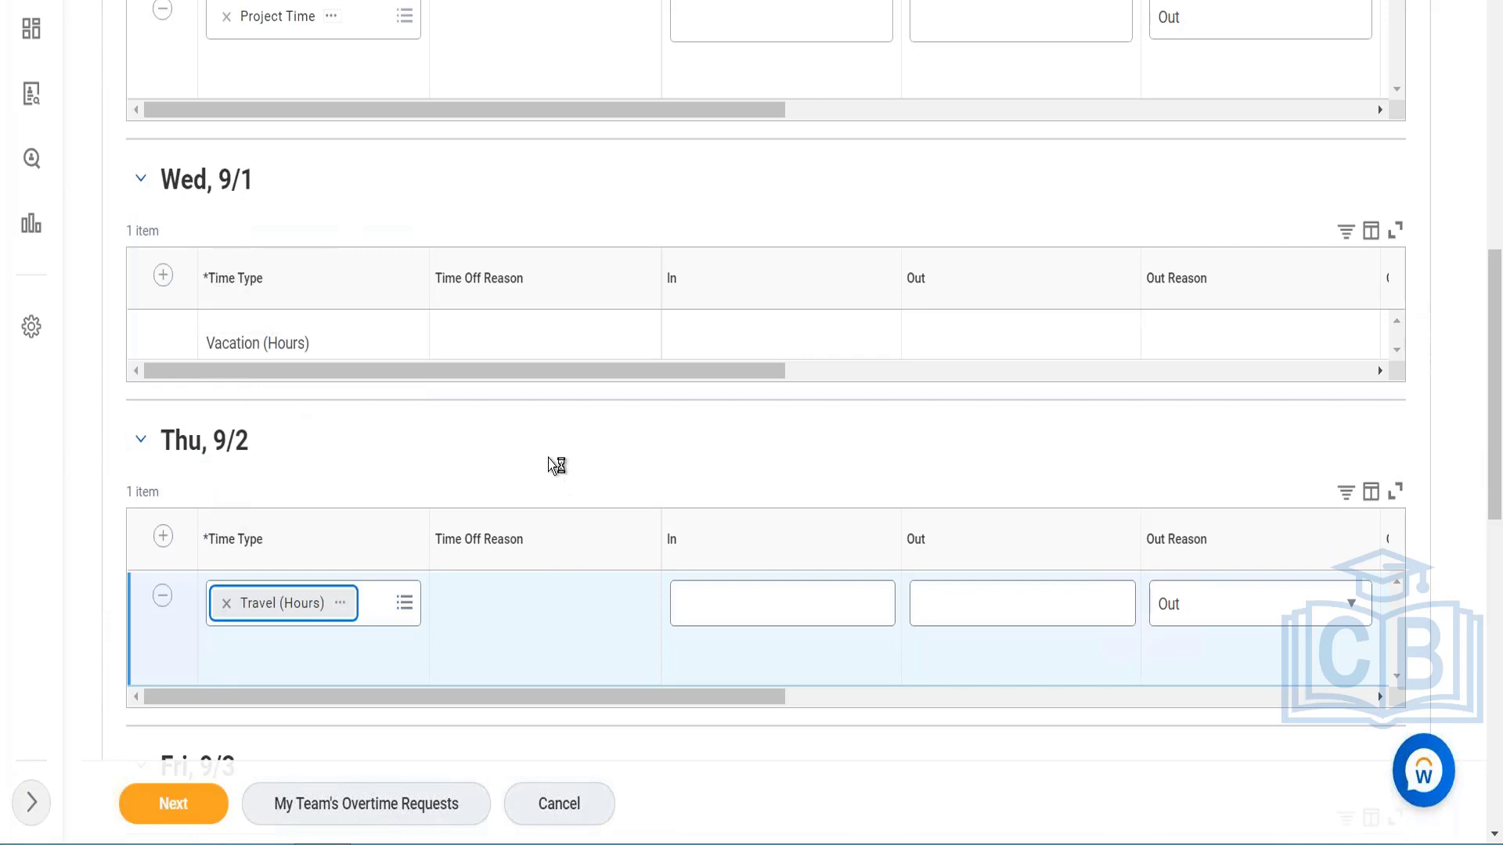
scroll(557, 463, "up", 10)
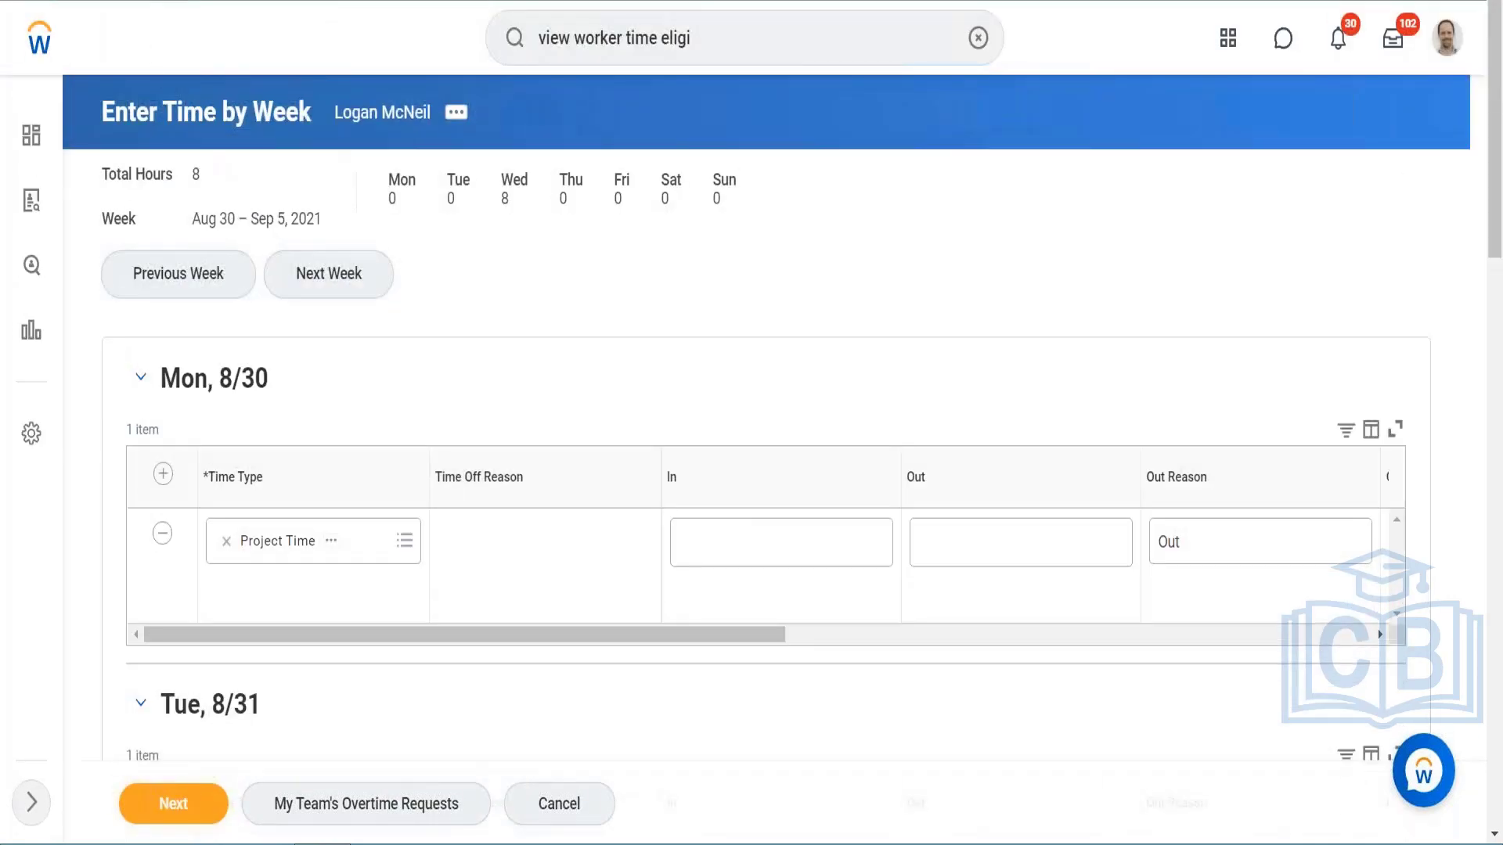
key("alt+Left")
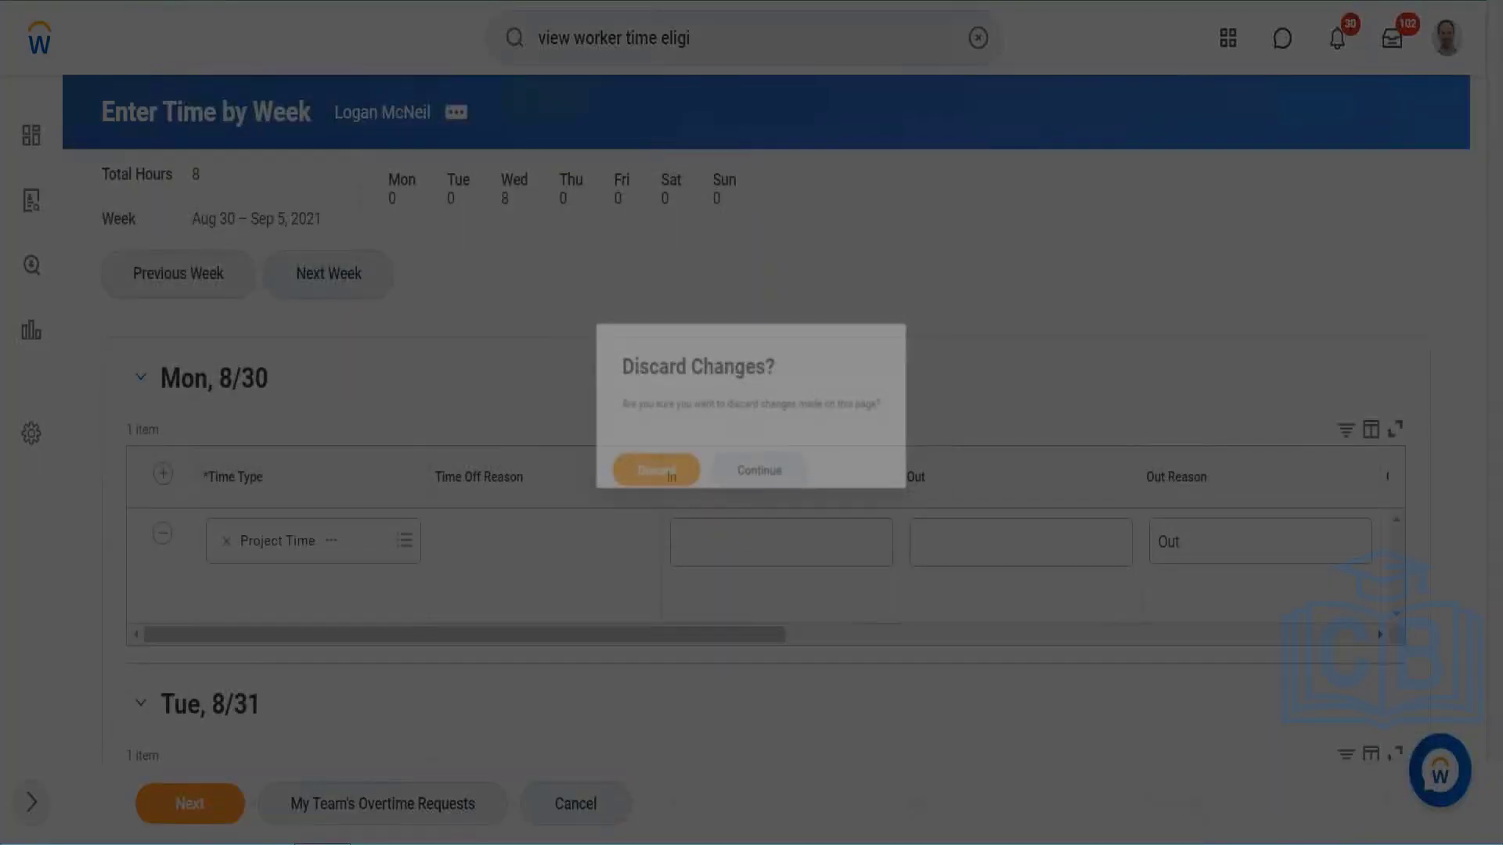
left_click(659, 451)
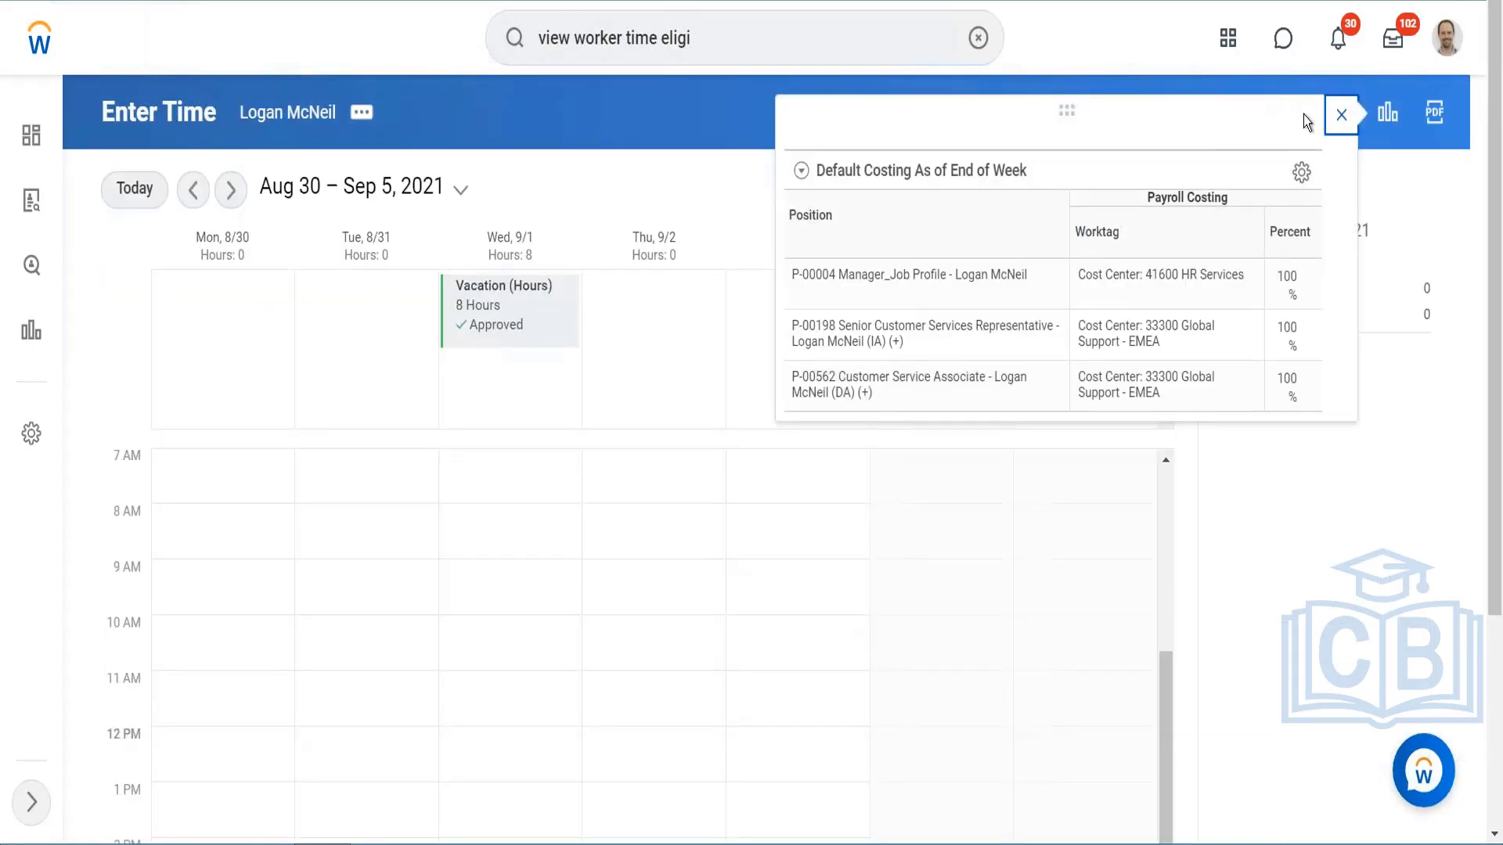
left_click(1339, 117)
Step: Display the previous week, Aug 23 – 29, 2021, in the time calendar and dismiss the costing pop-up
left_click(1147, 189)
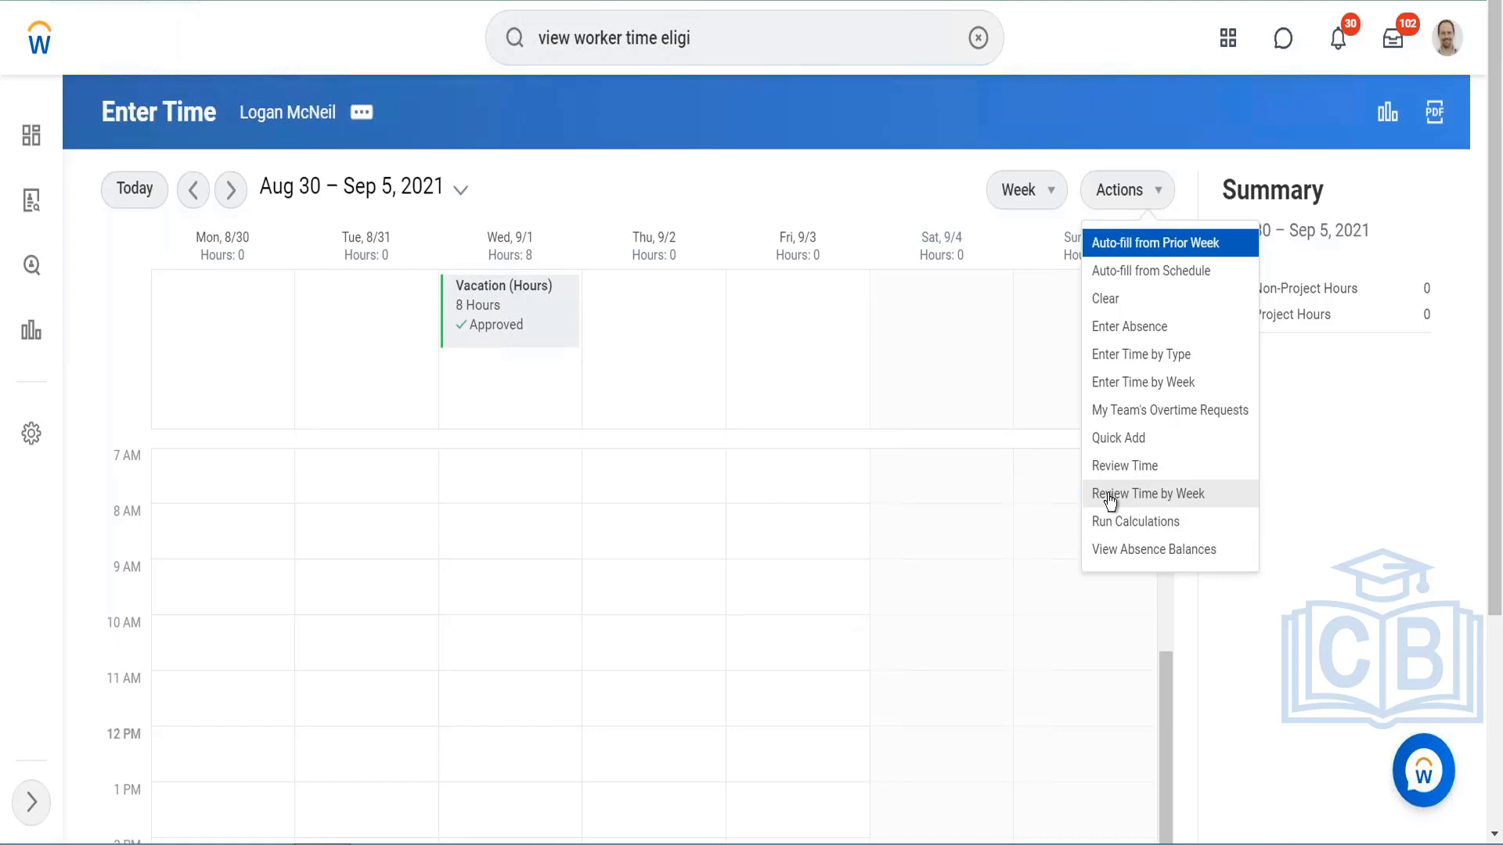
left_click(196, 194)
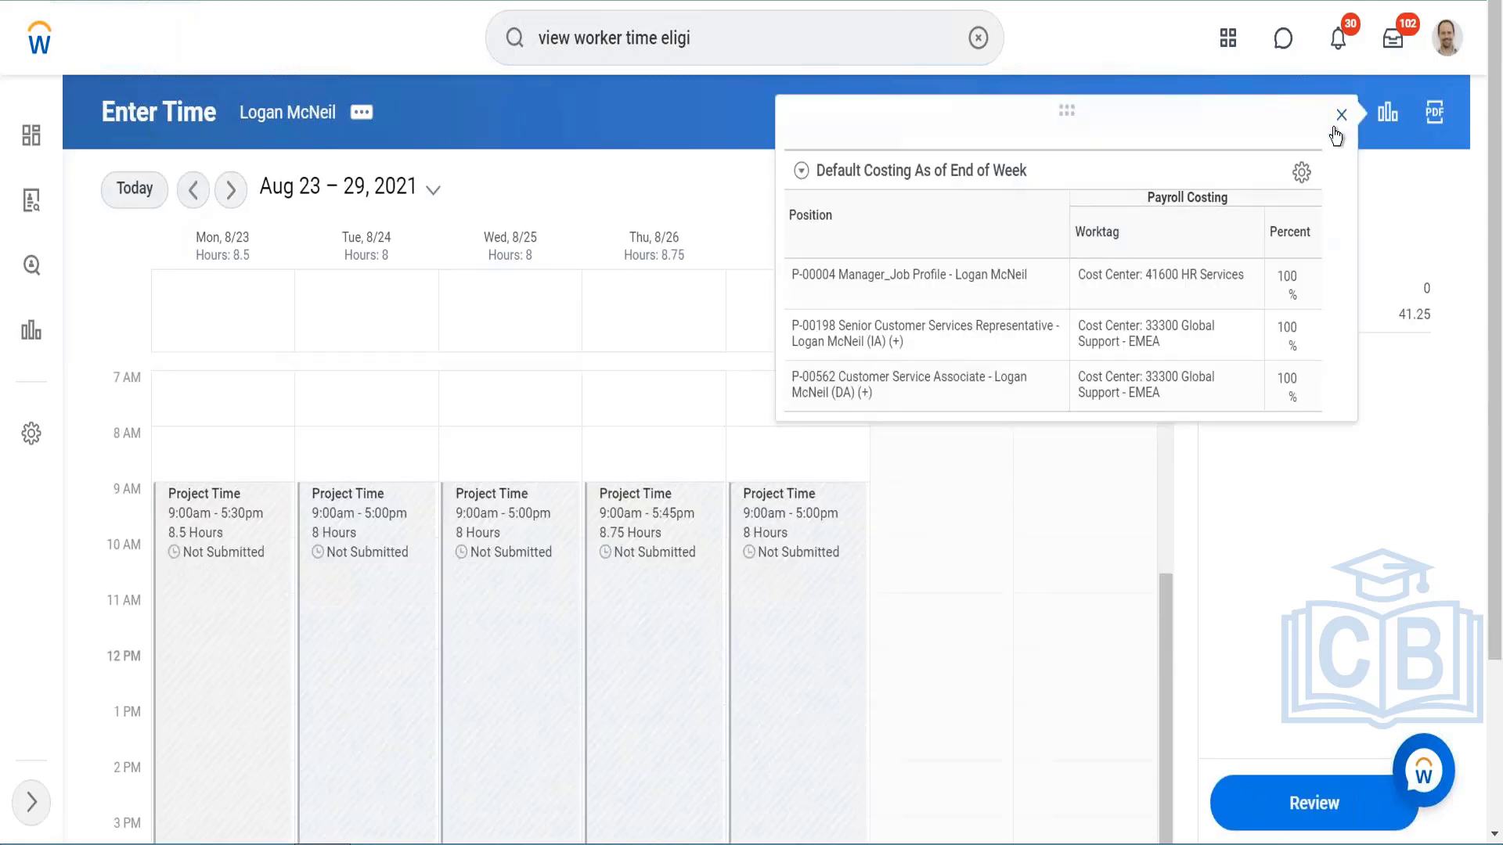
left_click(1338, 121)
Step: Try running Review Time for direct reports with its default criteria and read the error details
left_click(1144, 192)
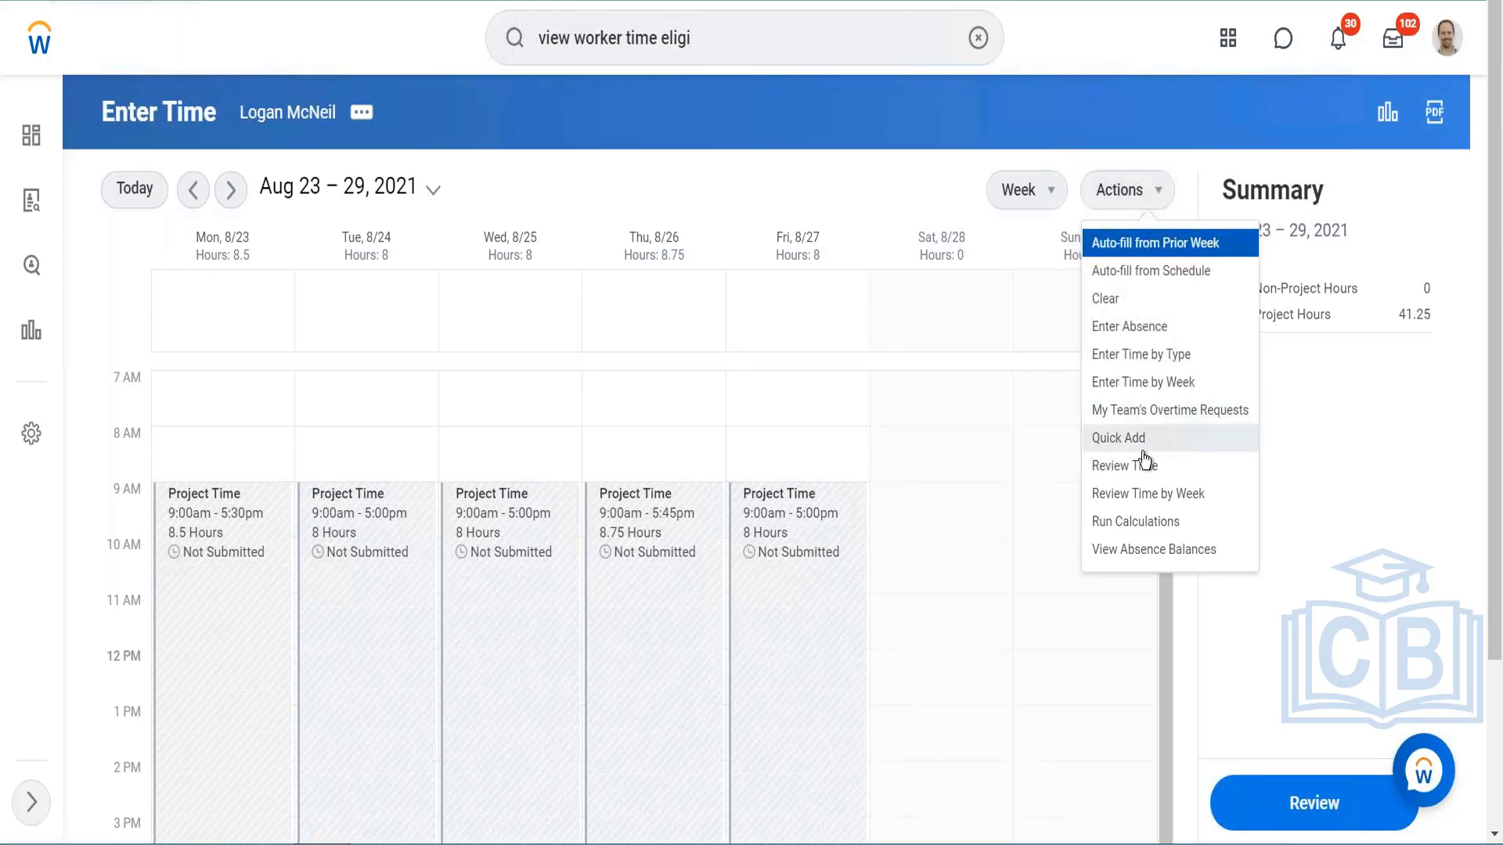
left_click(1135, 468)
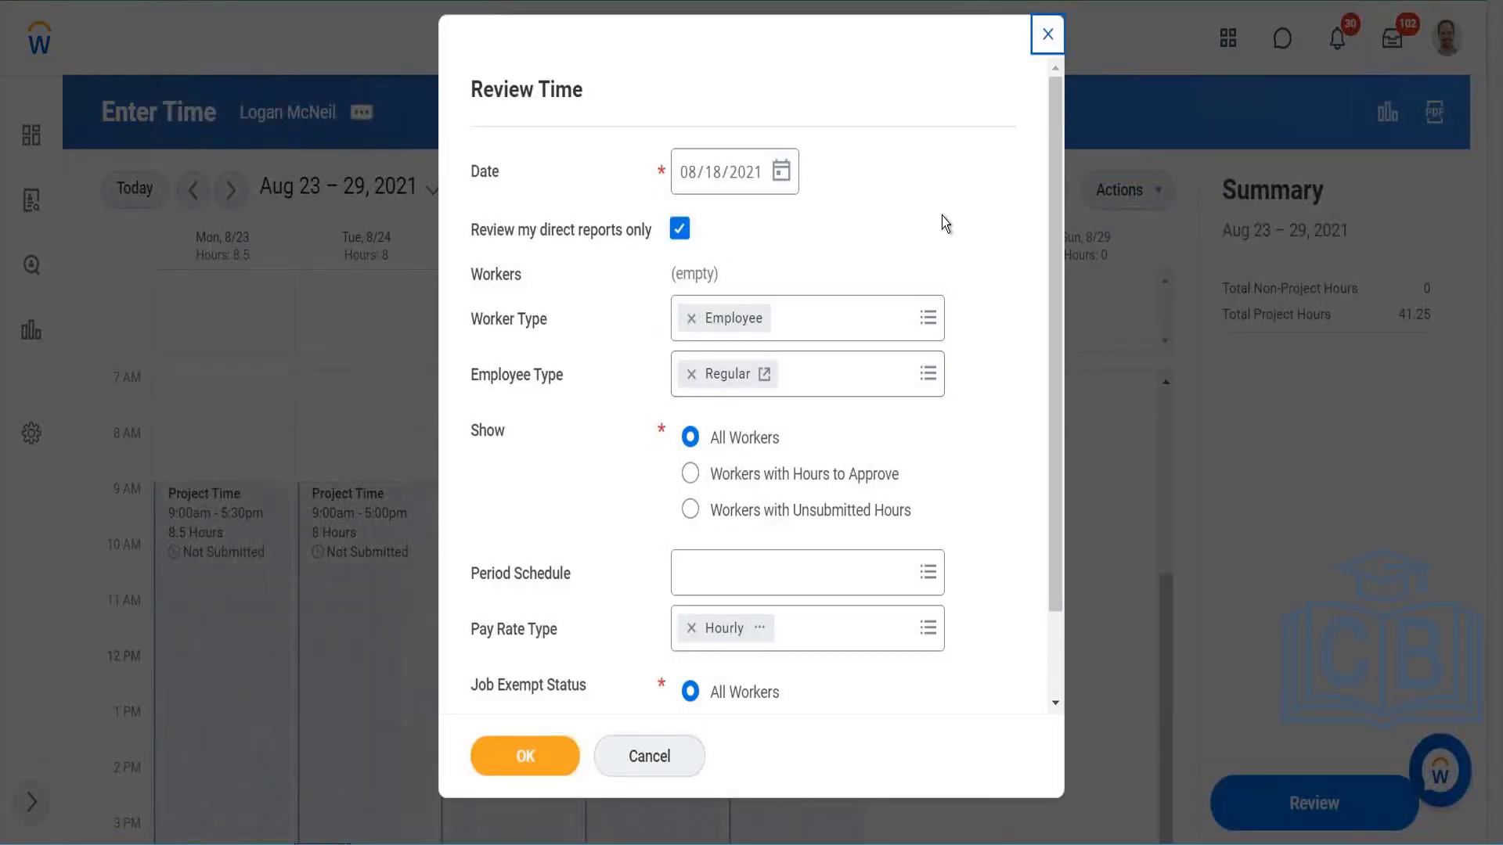
scroll(942, 216, "down", 2)
scroll(744, 383, "up", 2)
left_click(526, 753)
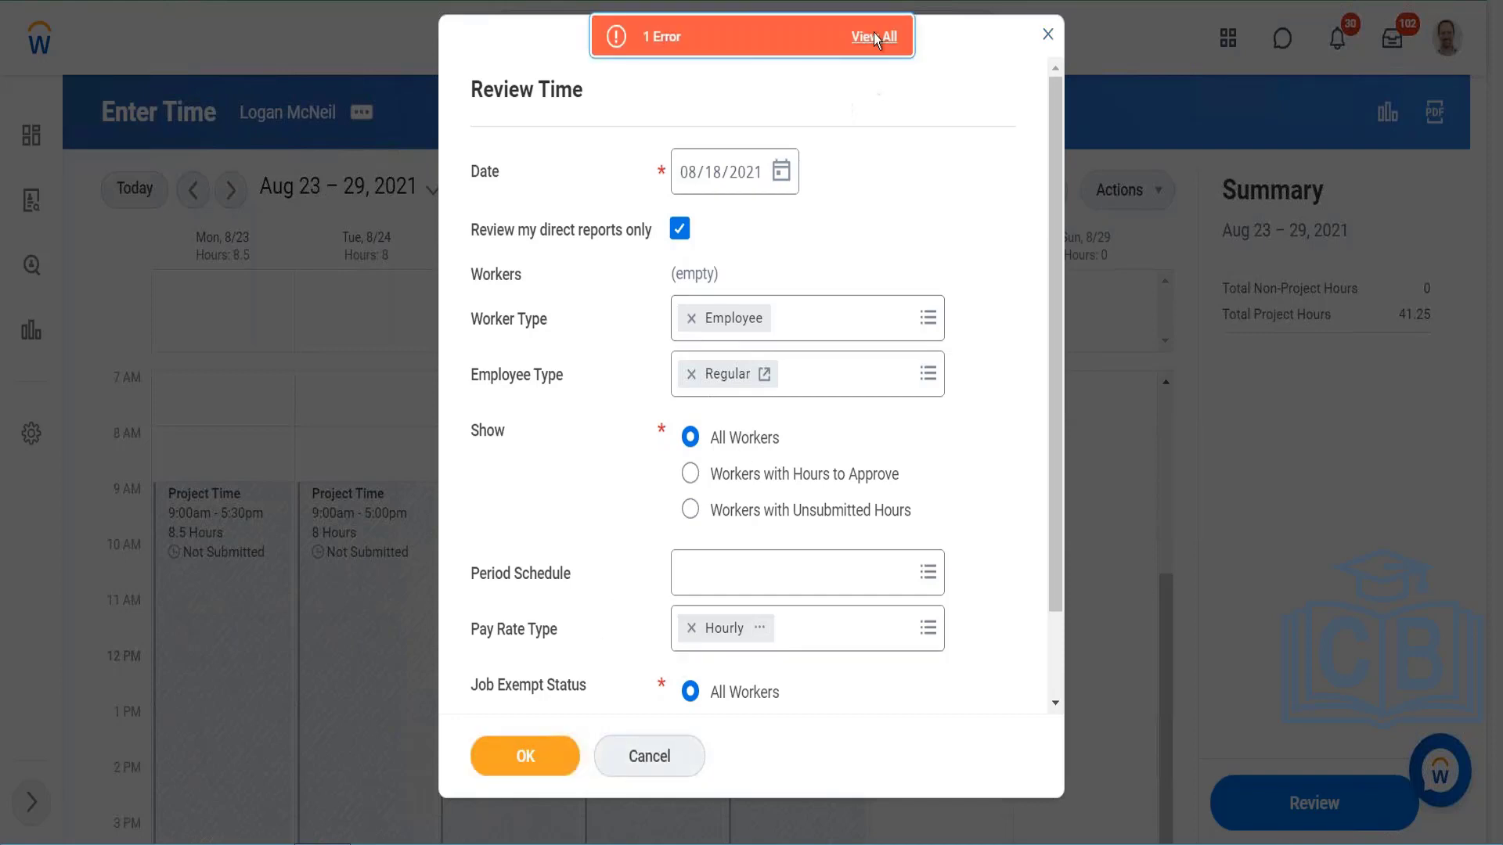
left_click(875, 36)
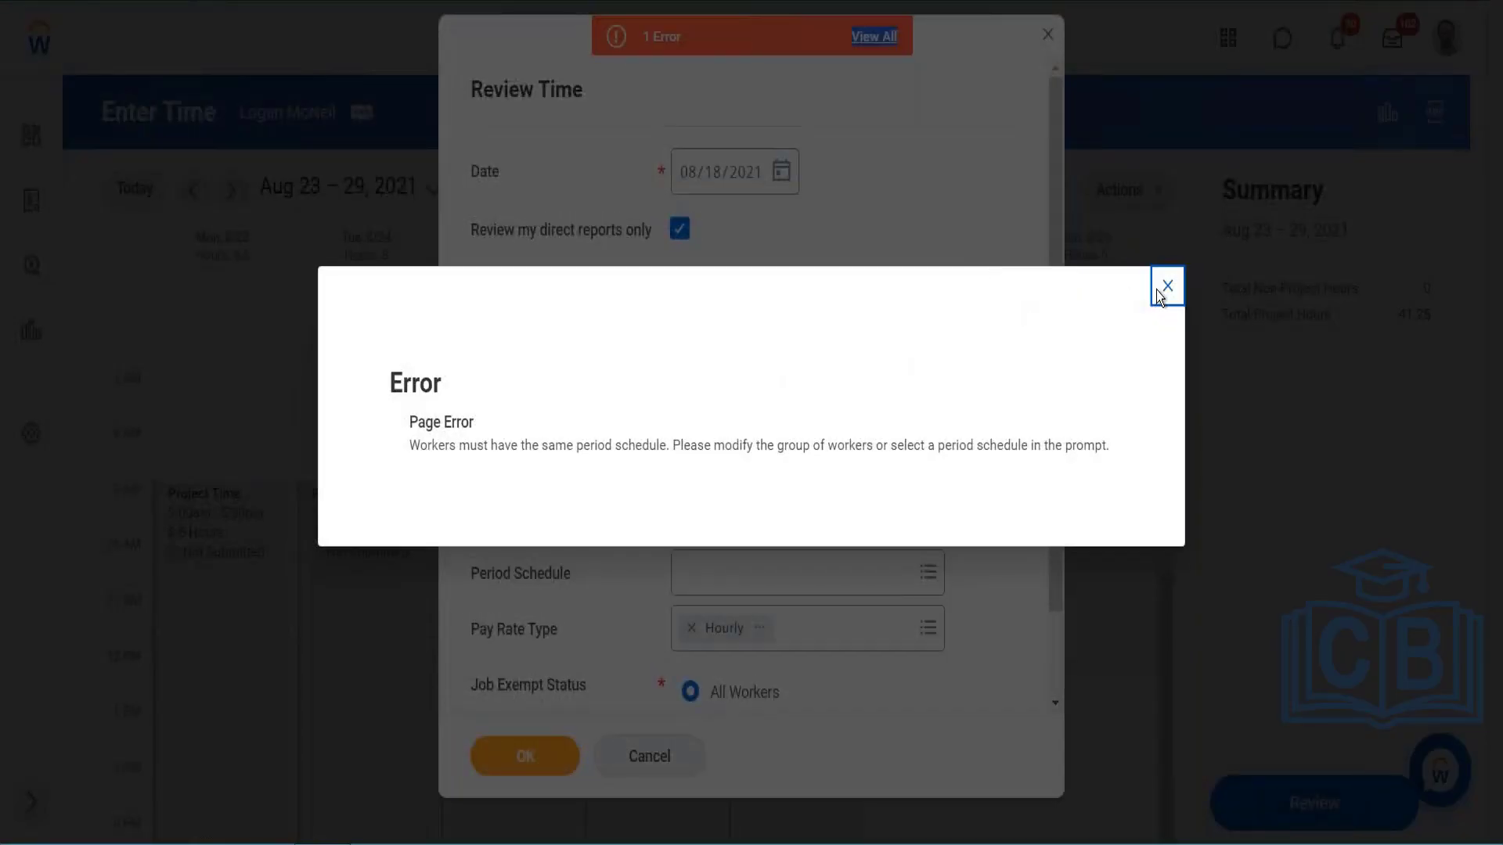
left_click(1167, 286)
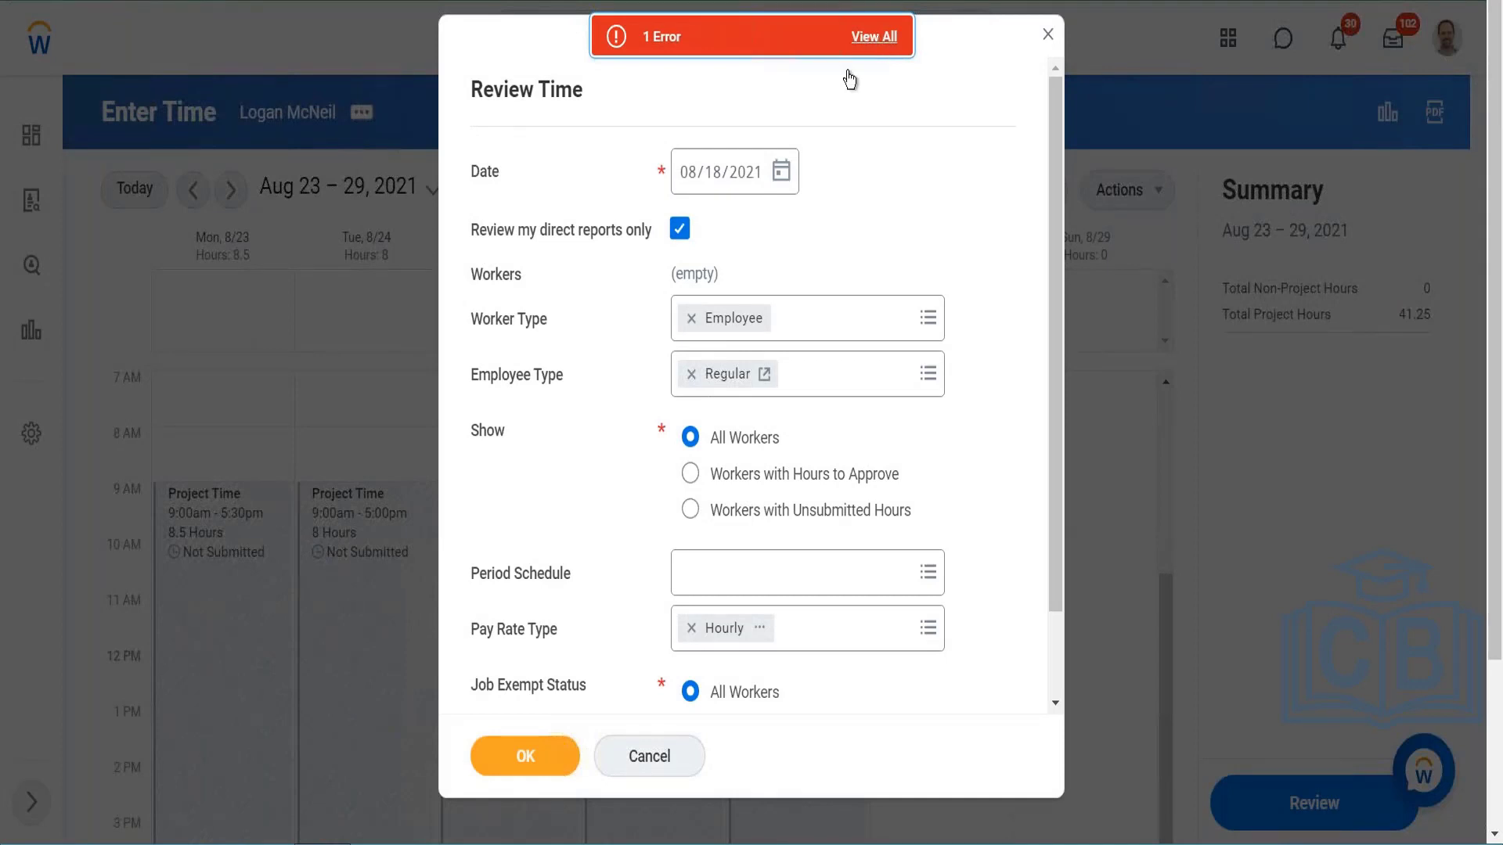
Step: Set the Review Time date to 08/23/2021 and submit the criteria again
left_click(782, 173)
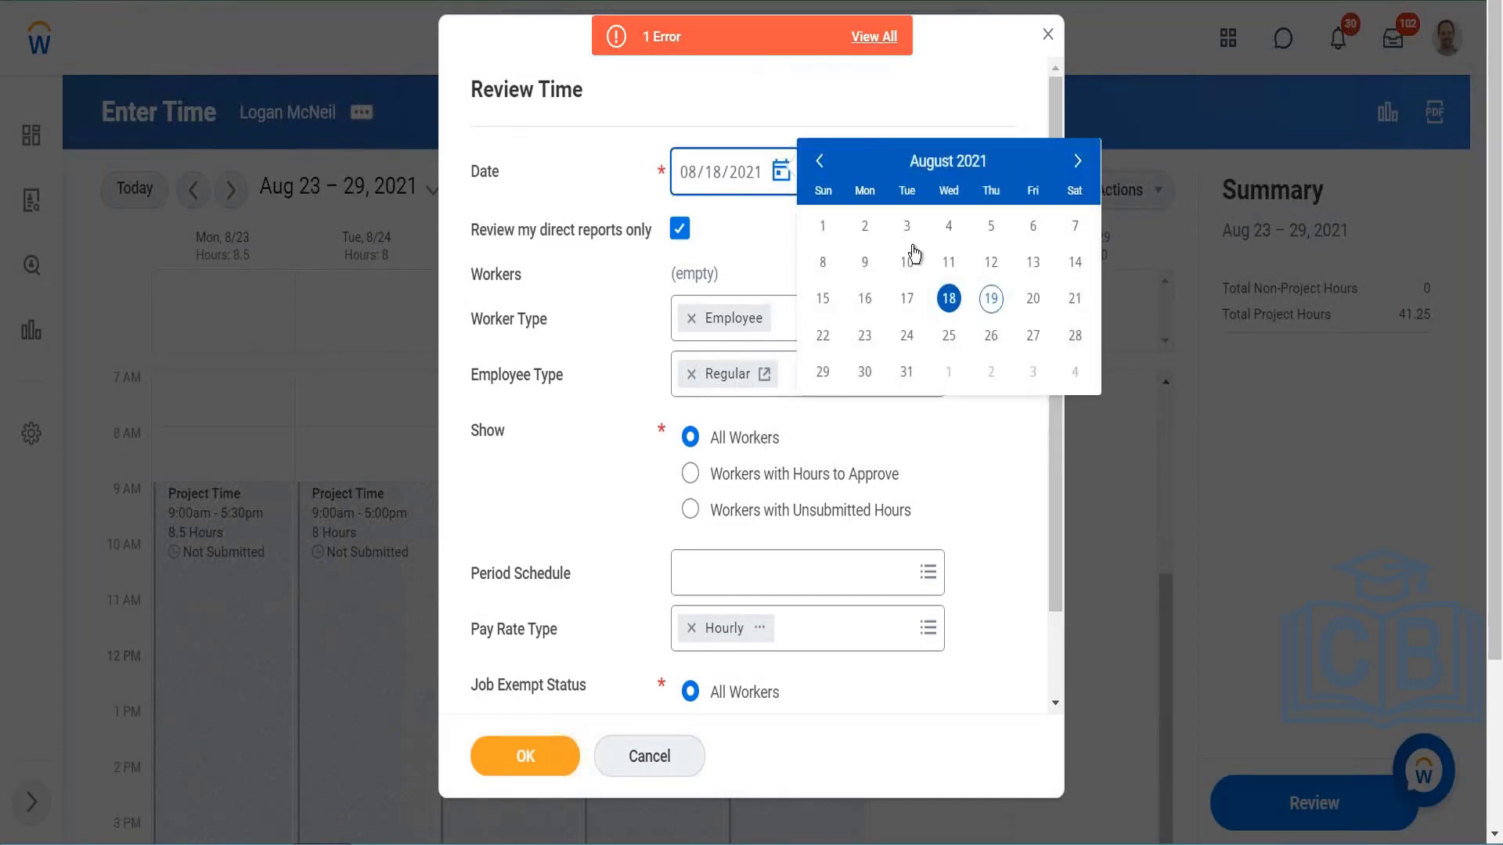
left_click(865, 336)
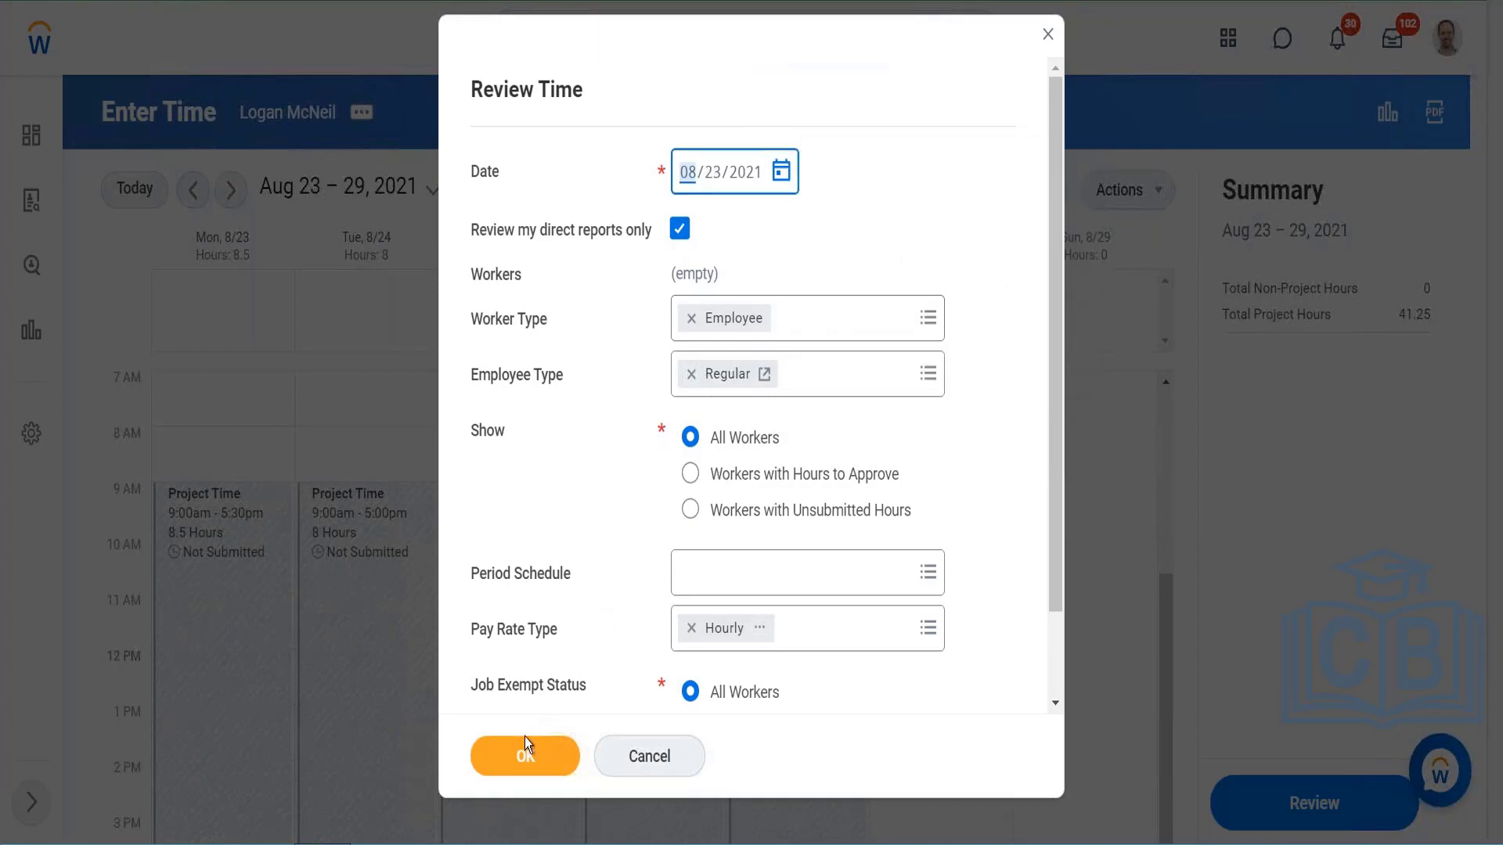
left_click(517, 758)
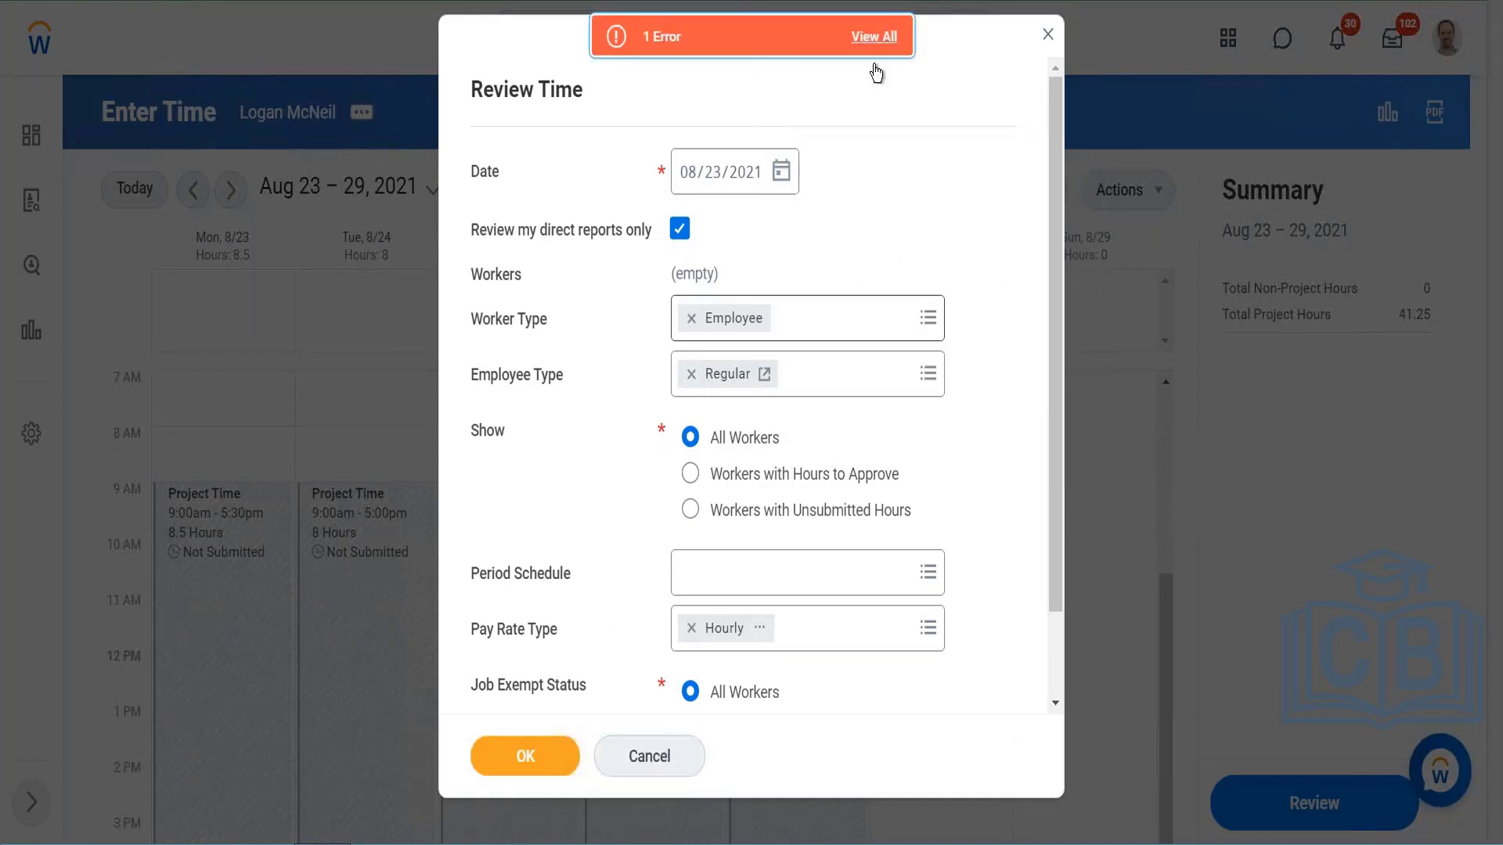
Step: Read the Review Time error details and open the list of all period schedules for the Period Schedule criterion
left_click(874, 37)
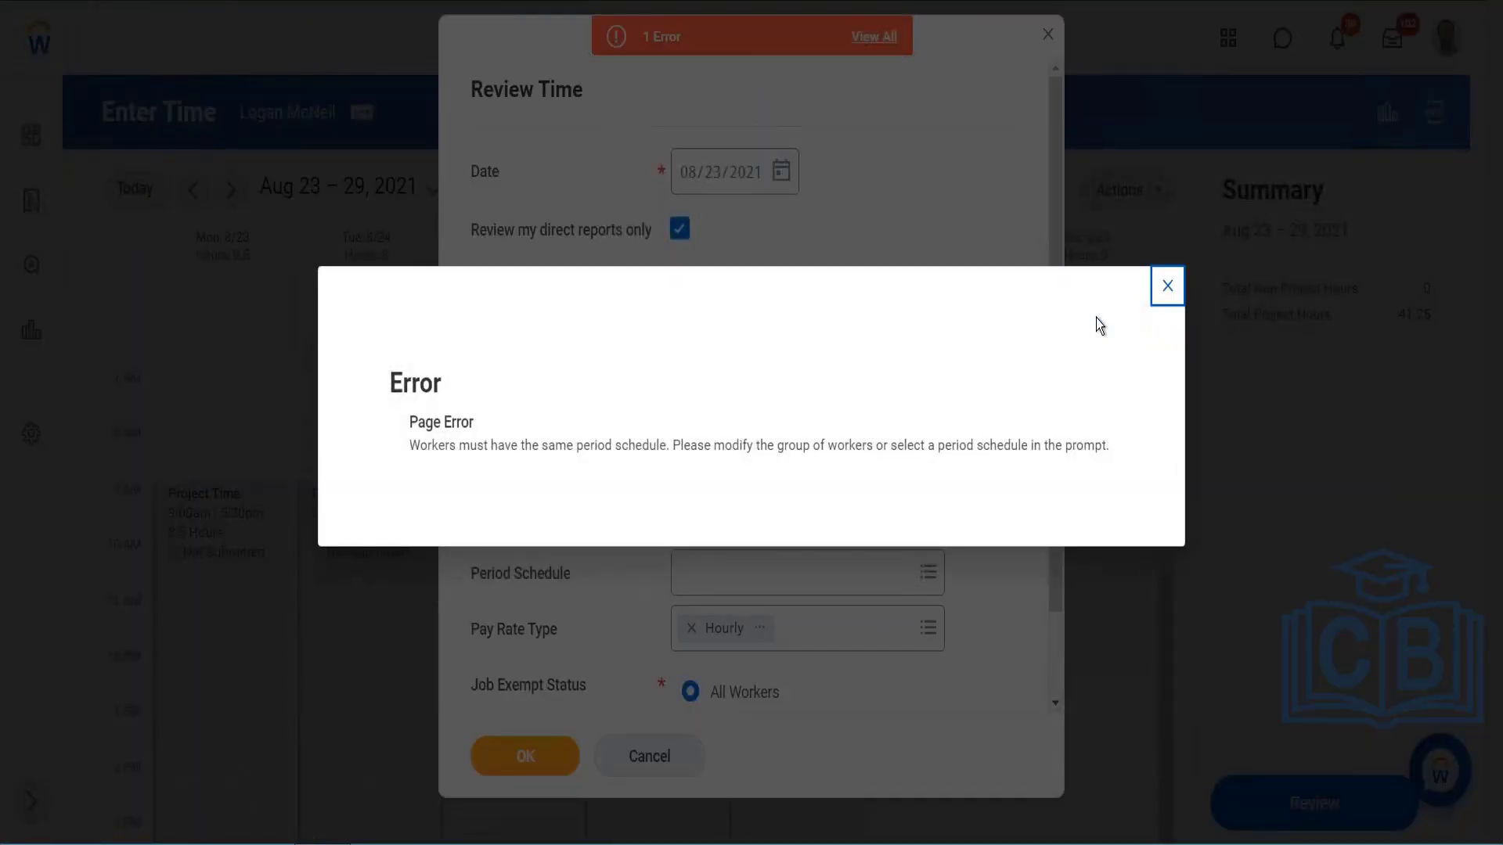
left_click(1168, 286)
left_click(820, 588)
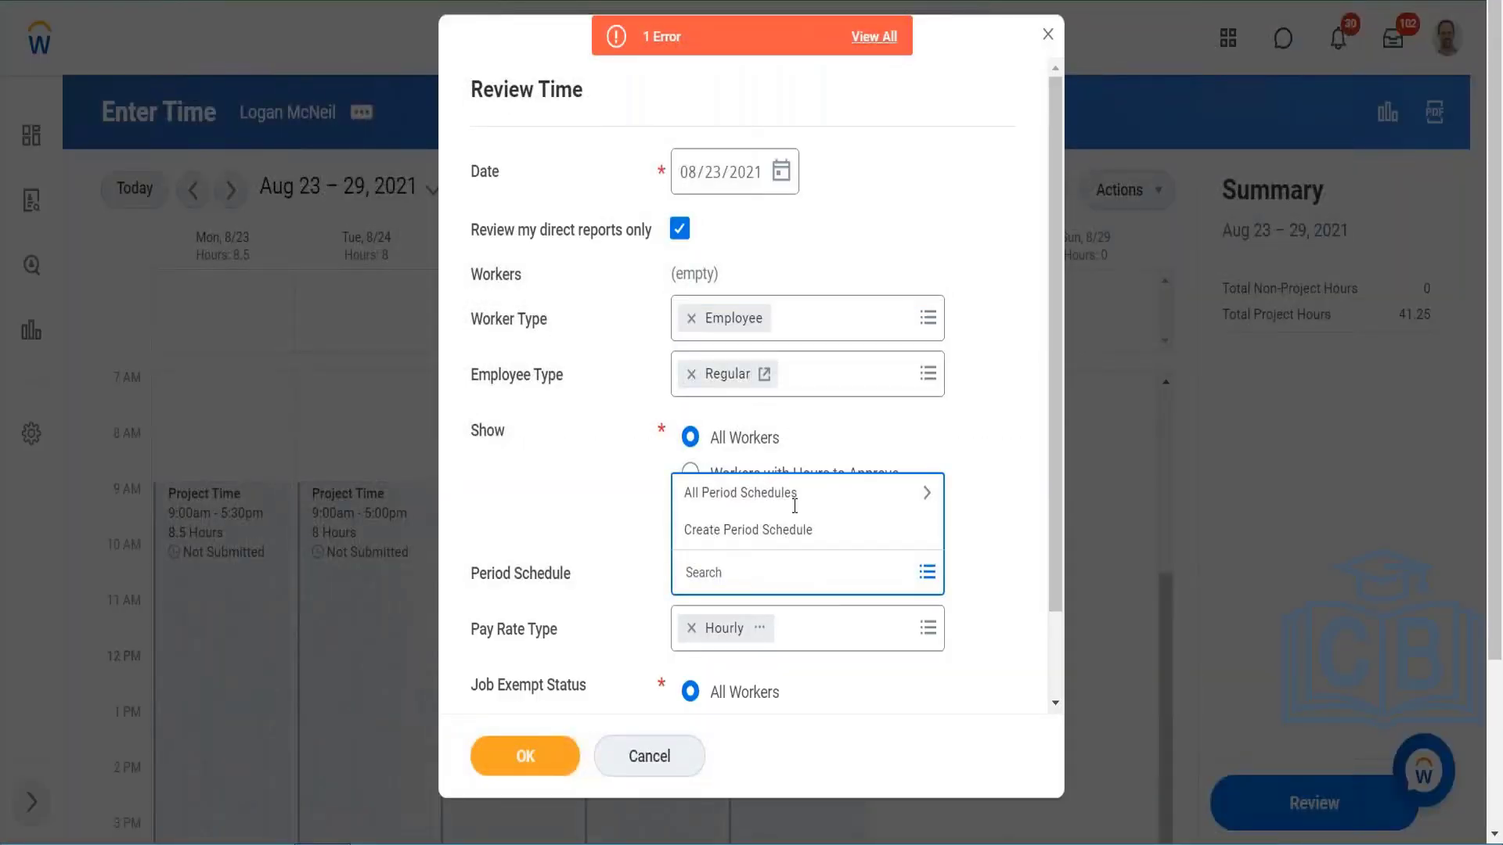
left_click(787, 505)
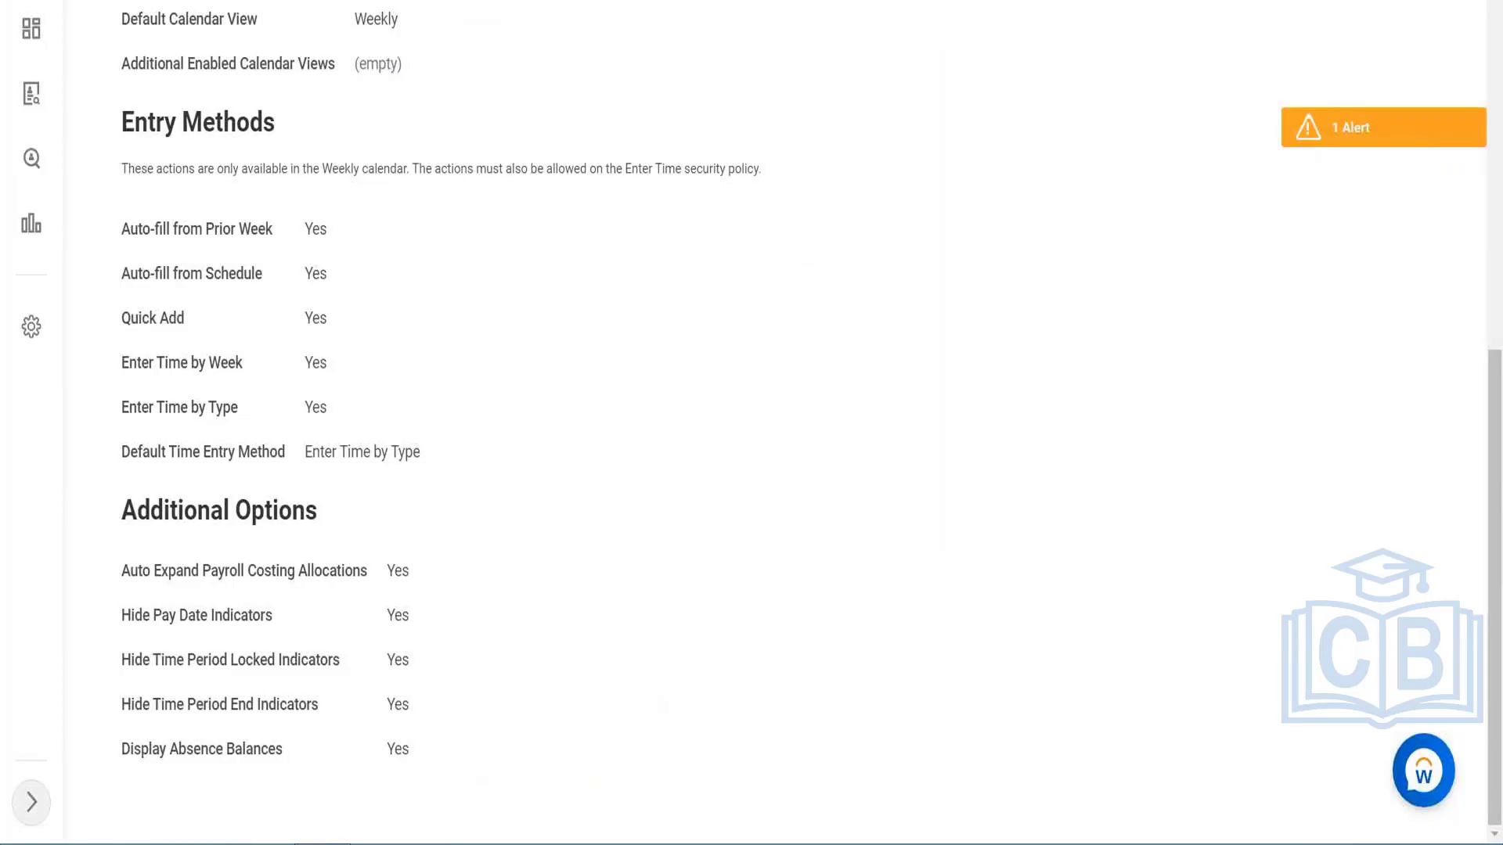
Step: Duplicate the browser tab that shows the Project Time time entry template
scroll(385, 83, "up", 8)
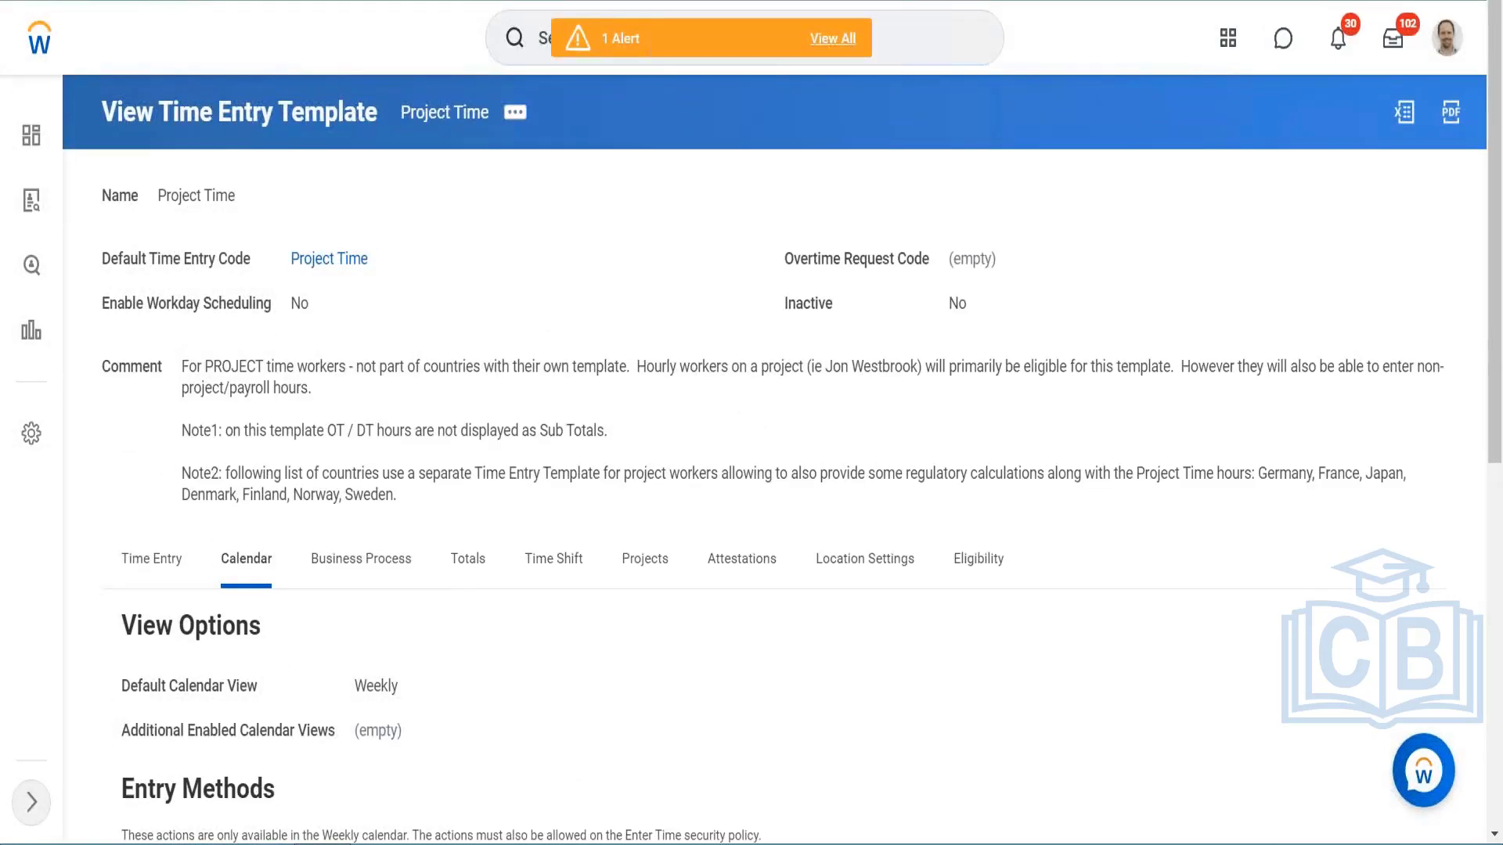
right_click(378, 1)
left_click(430, 80)
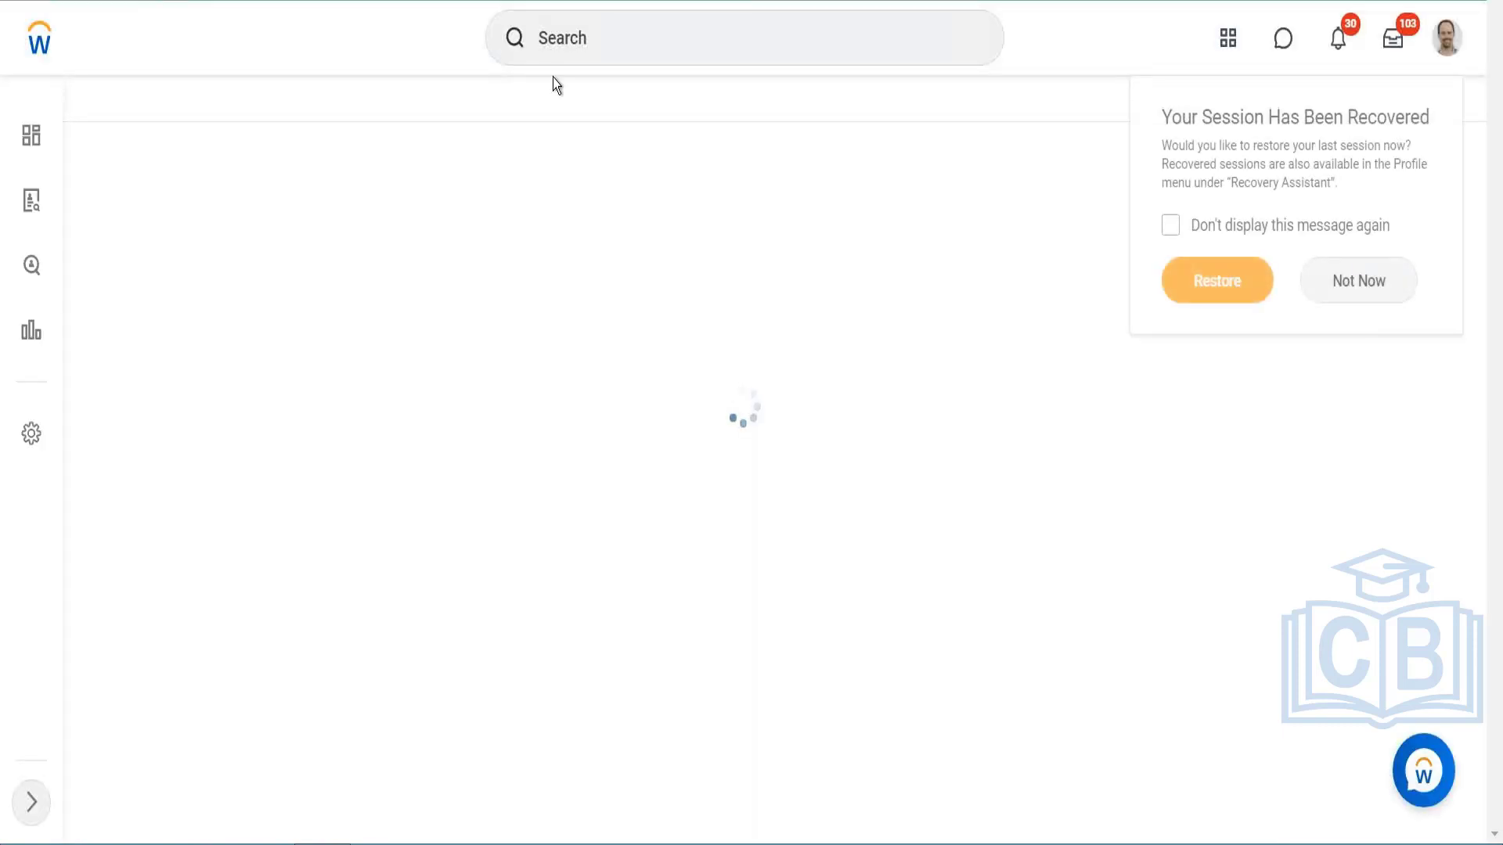
Step: Search for "view worker time eligi" and open the View Worker's Time Eligibility report
left_click(599, 37)
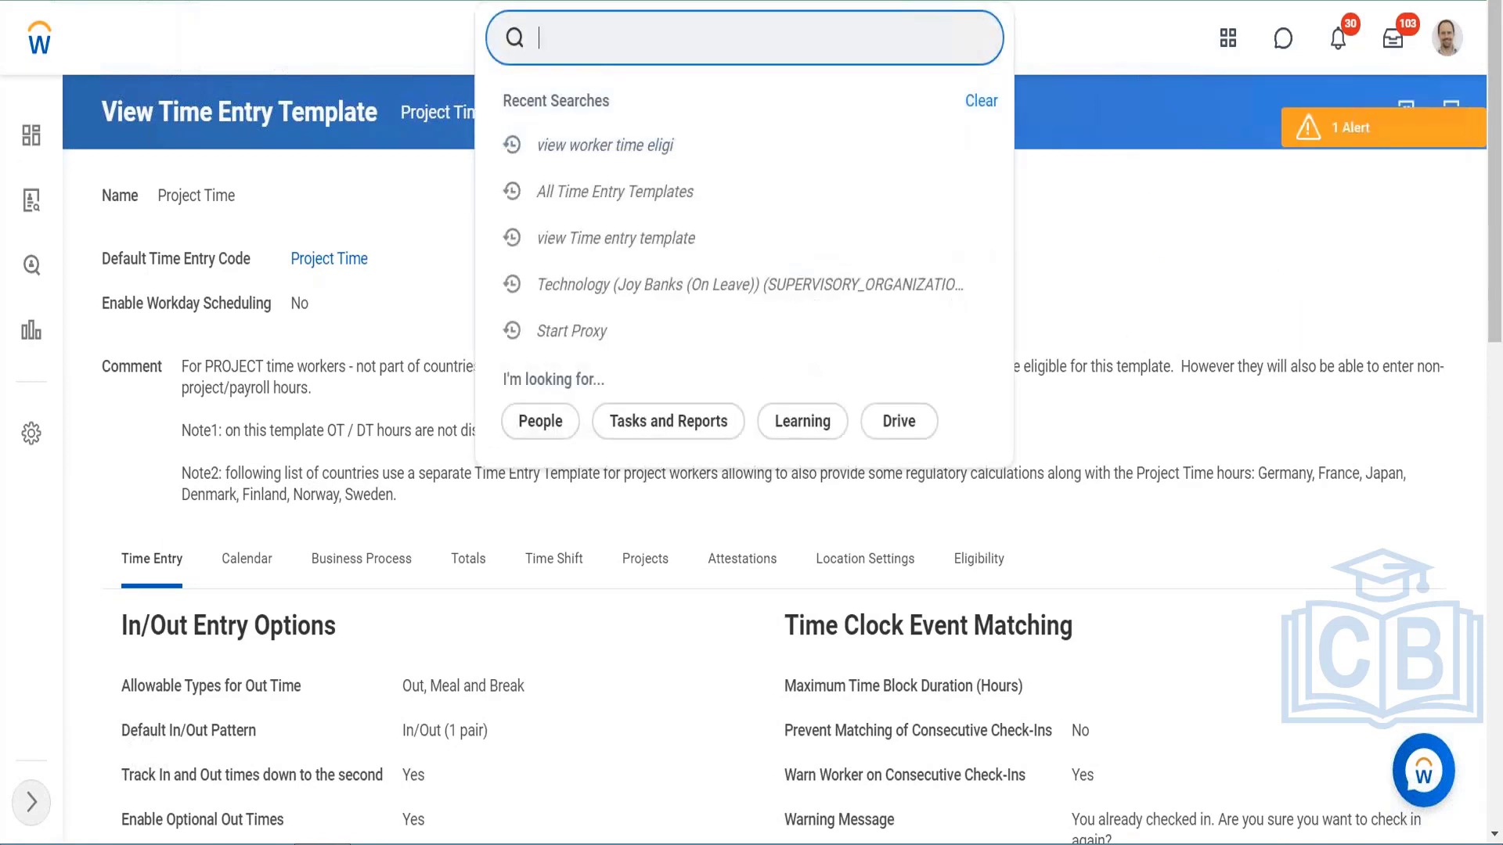
type("view worker time")
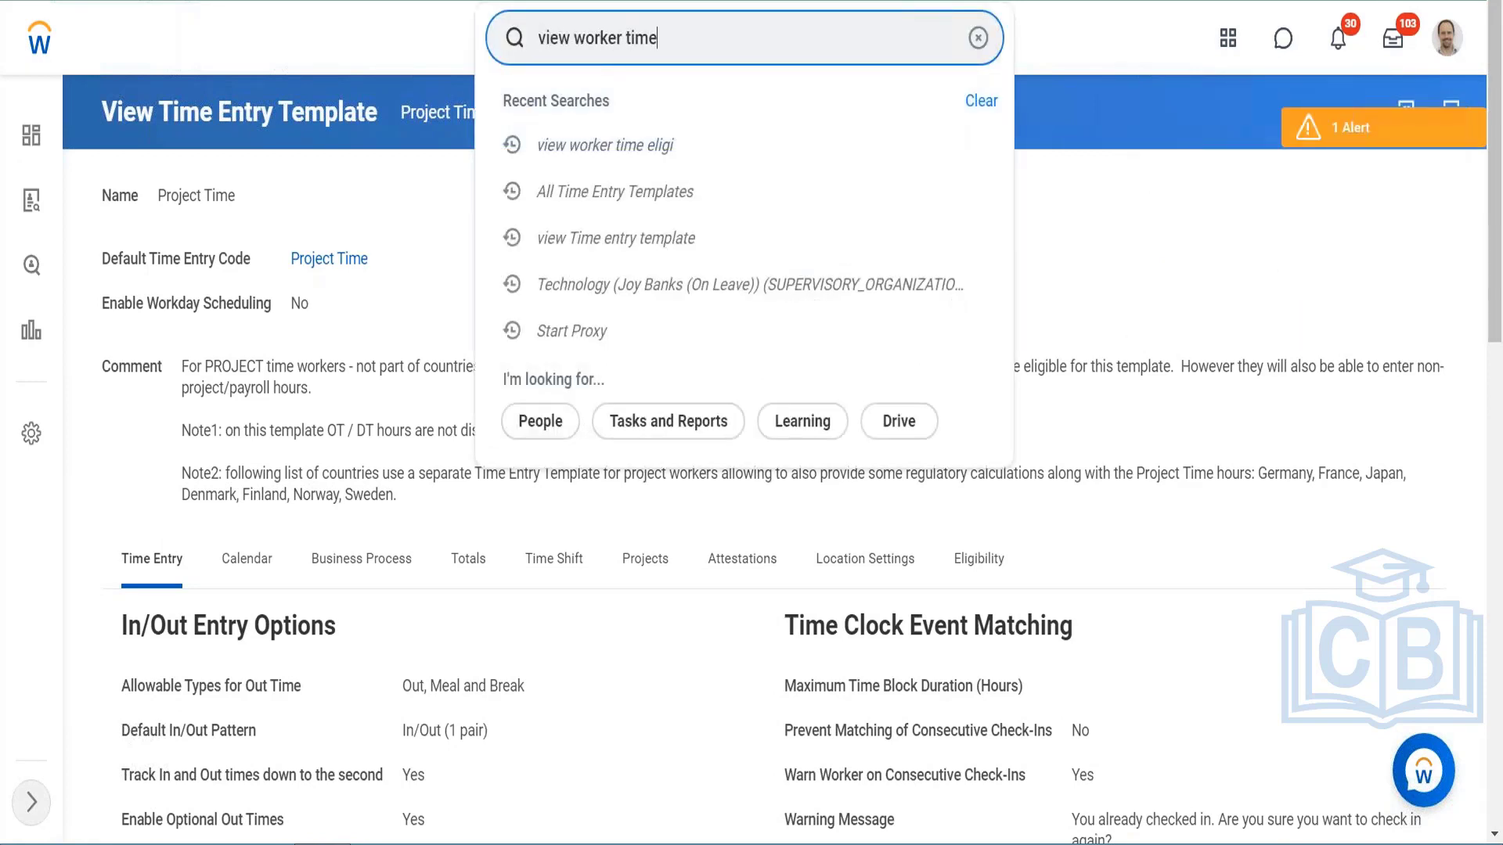
type(" eligi")
key("Return")
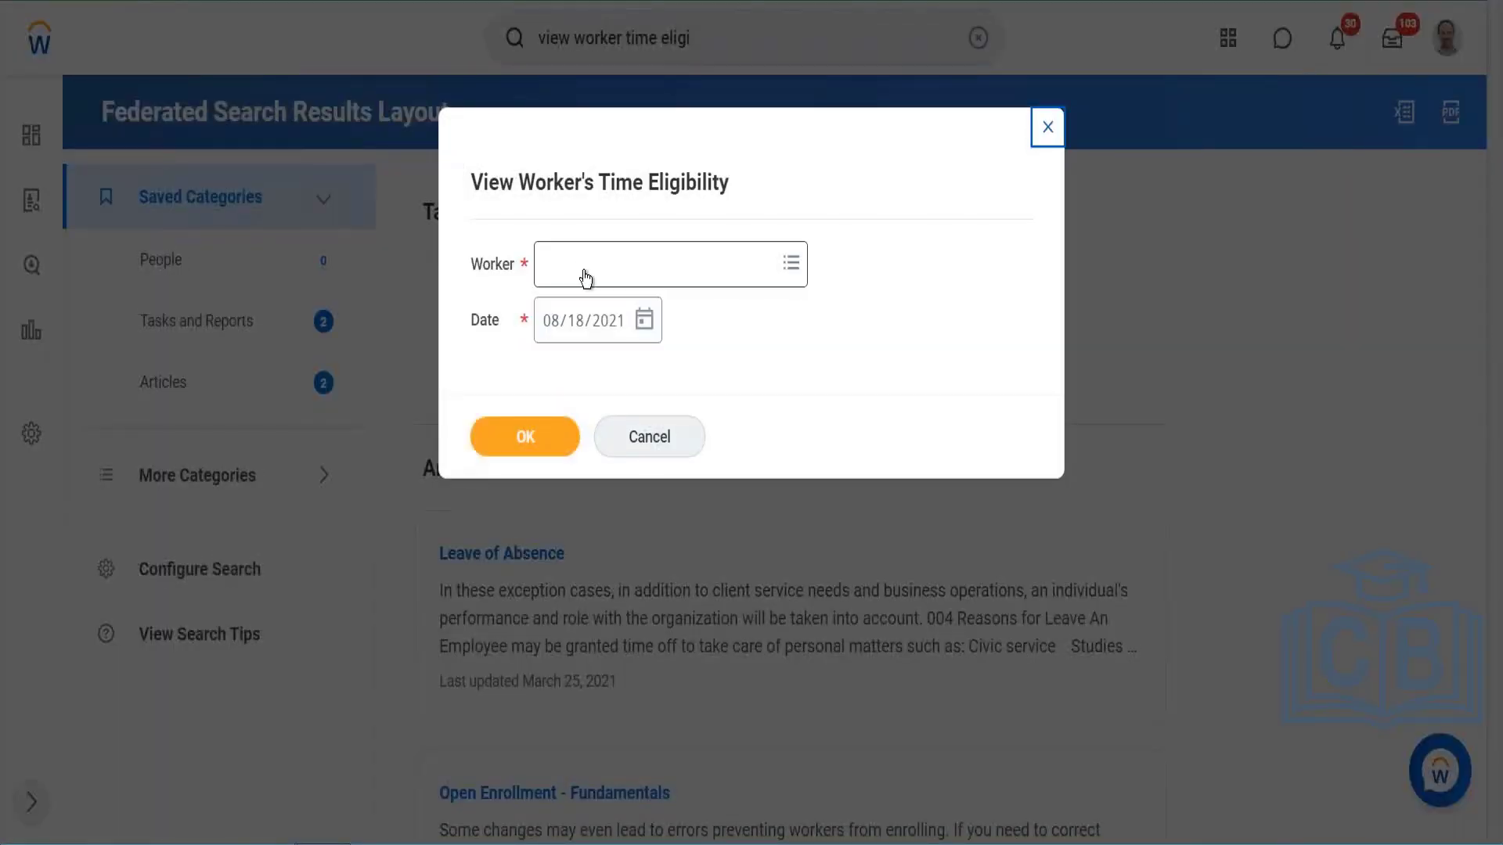
left_click(585, 278)
Step: Run the View Worker's Time Eligibility report for the worker and examine the general eligibility details, including the period schedule
type("Logan")
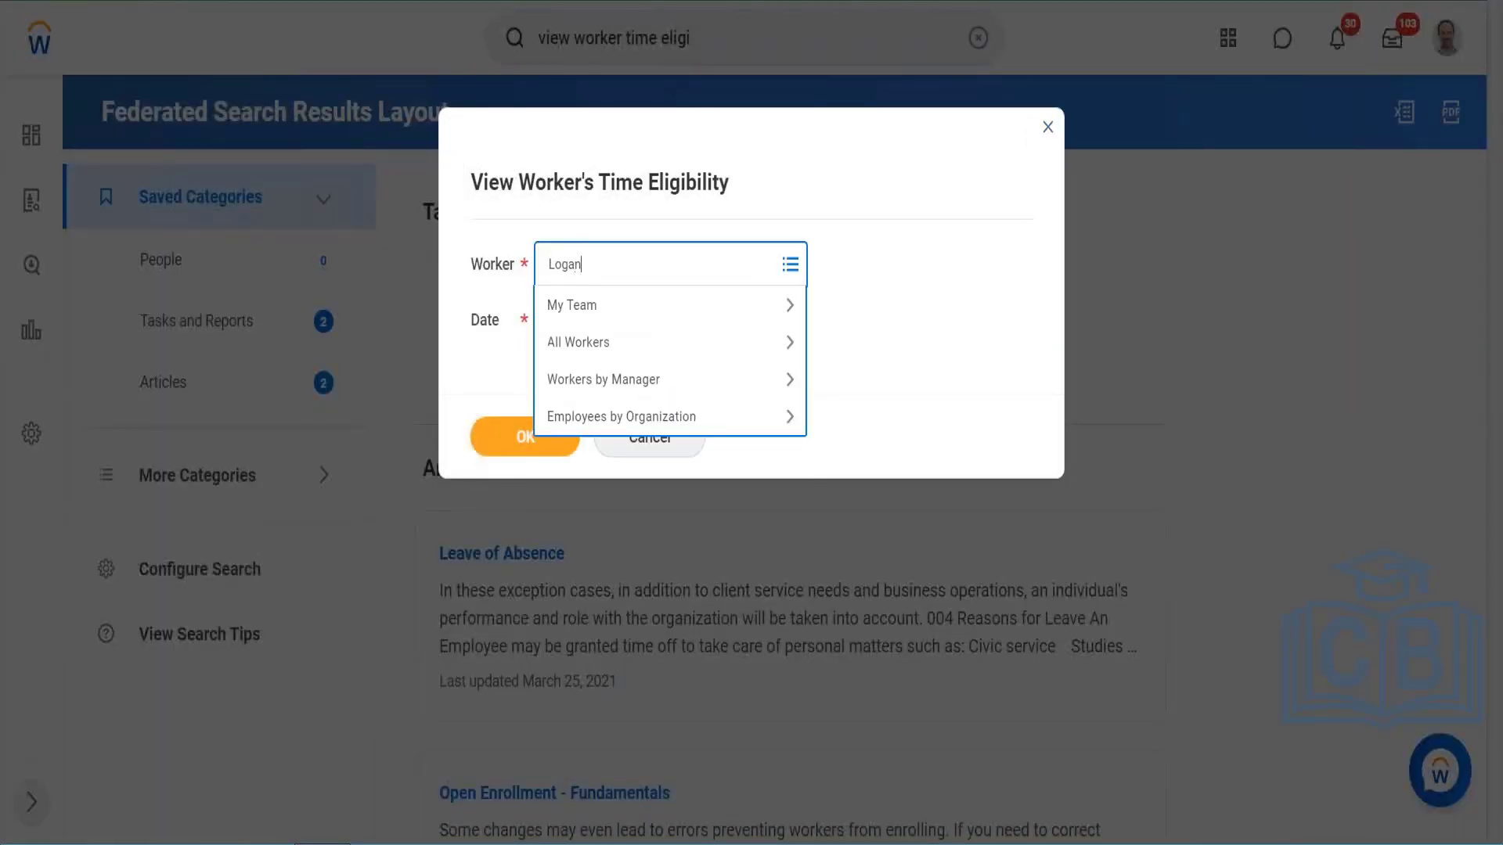
key("Return")
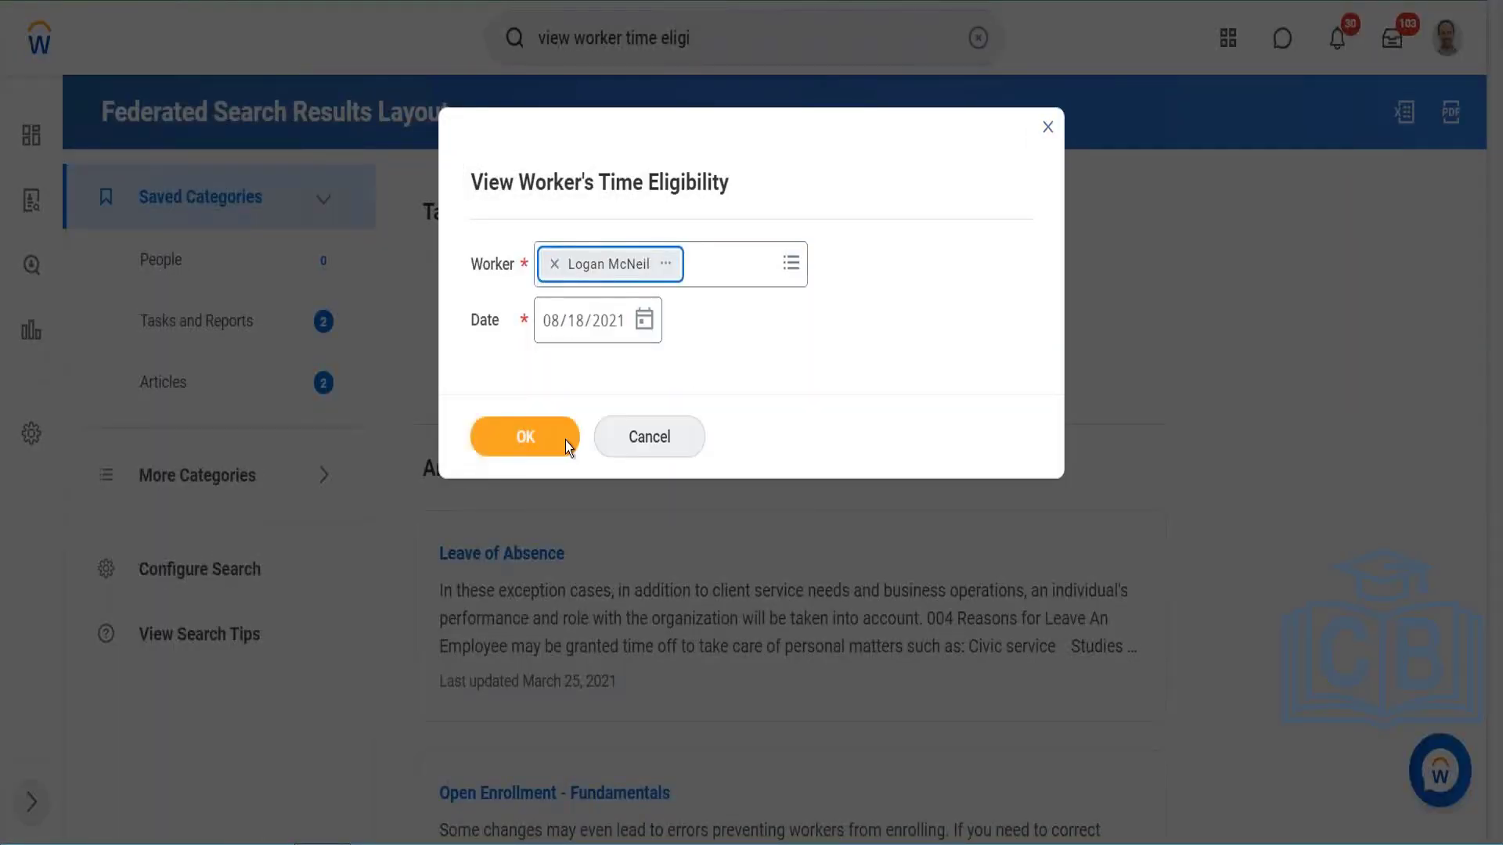
left_click(544, 445)
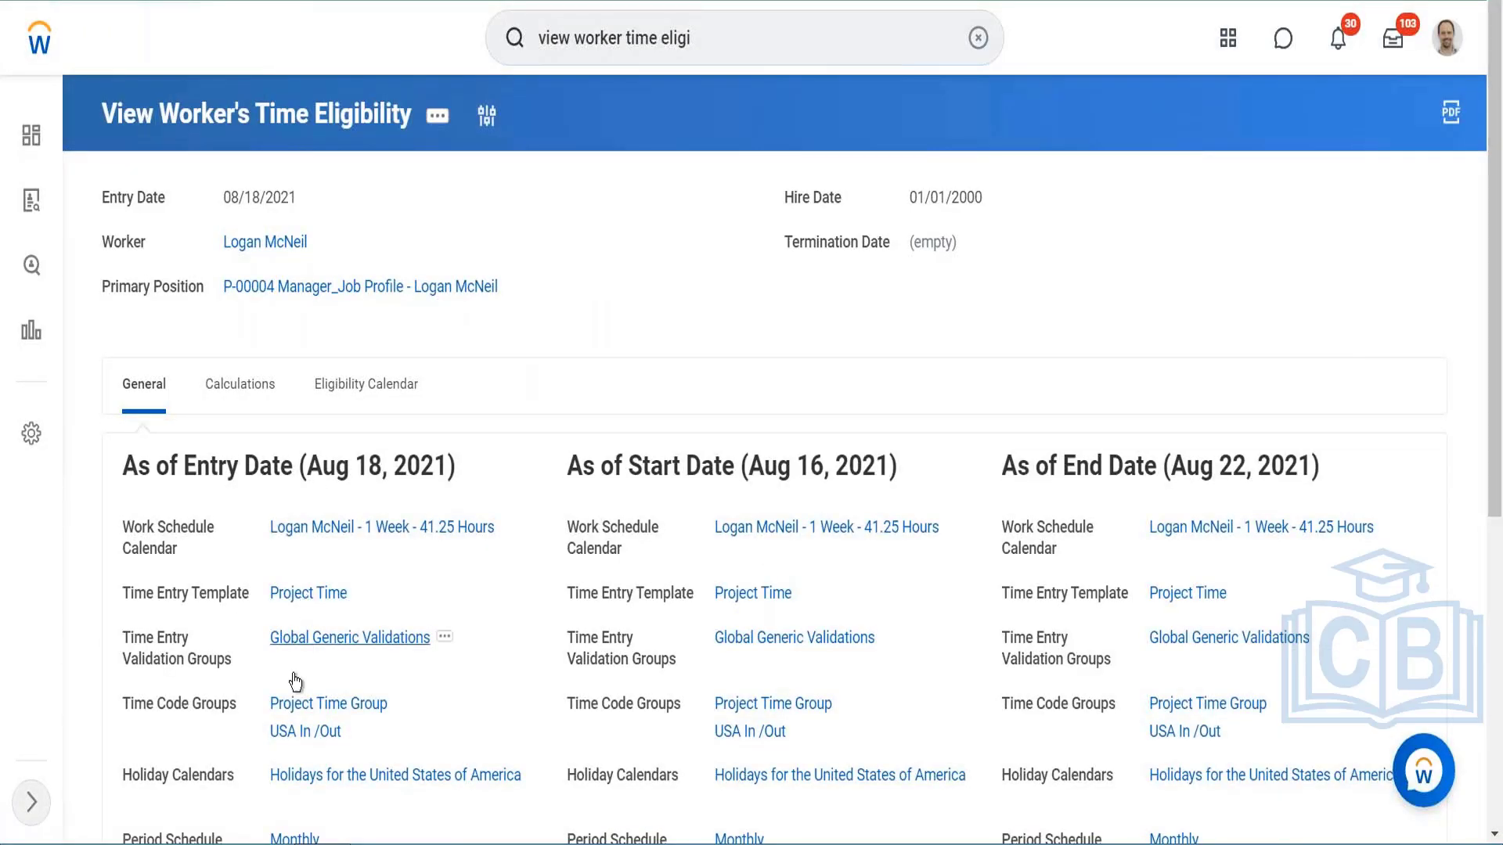
scroll(320, 662, "down", 5)
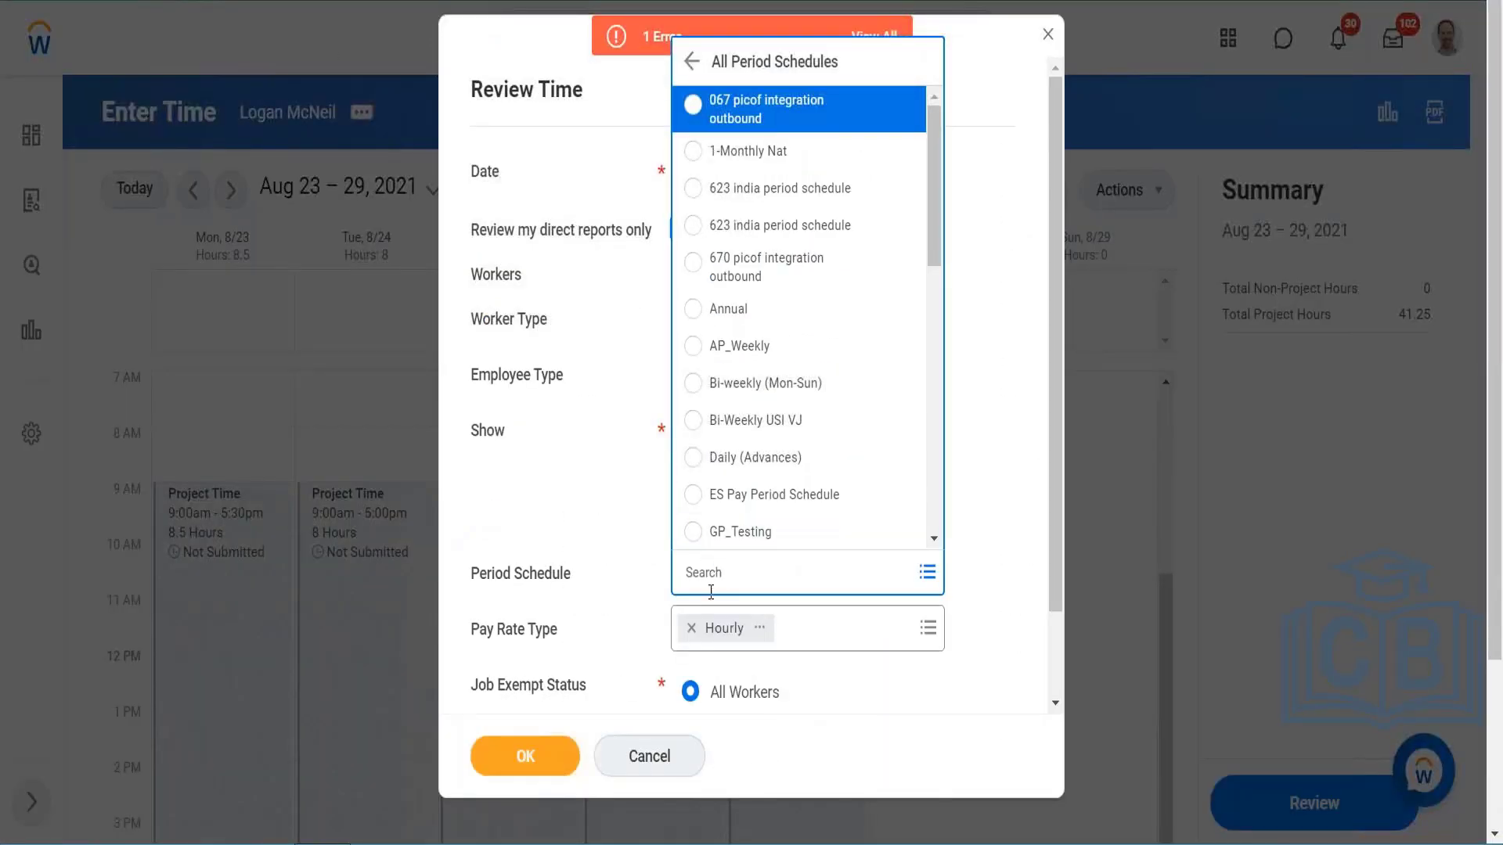
Step: Set the Review Time period schedule to Monthly, submit the criteria and read the error details
left_click(717, 573)
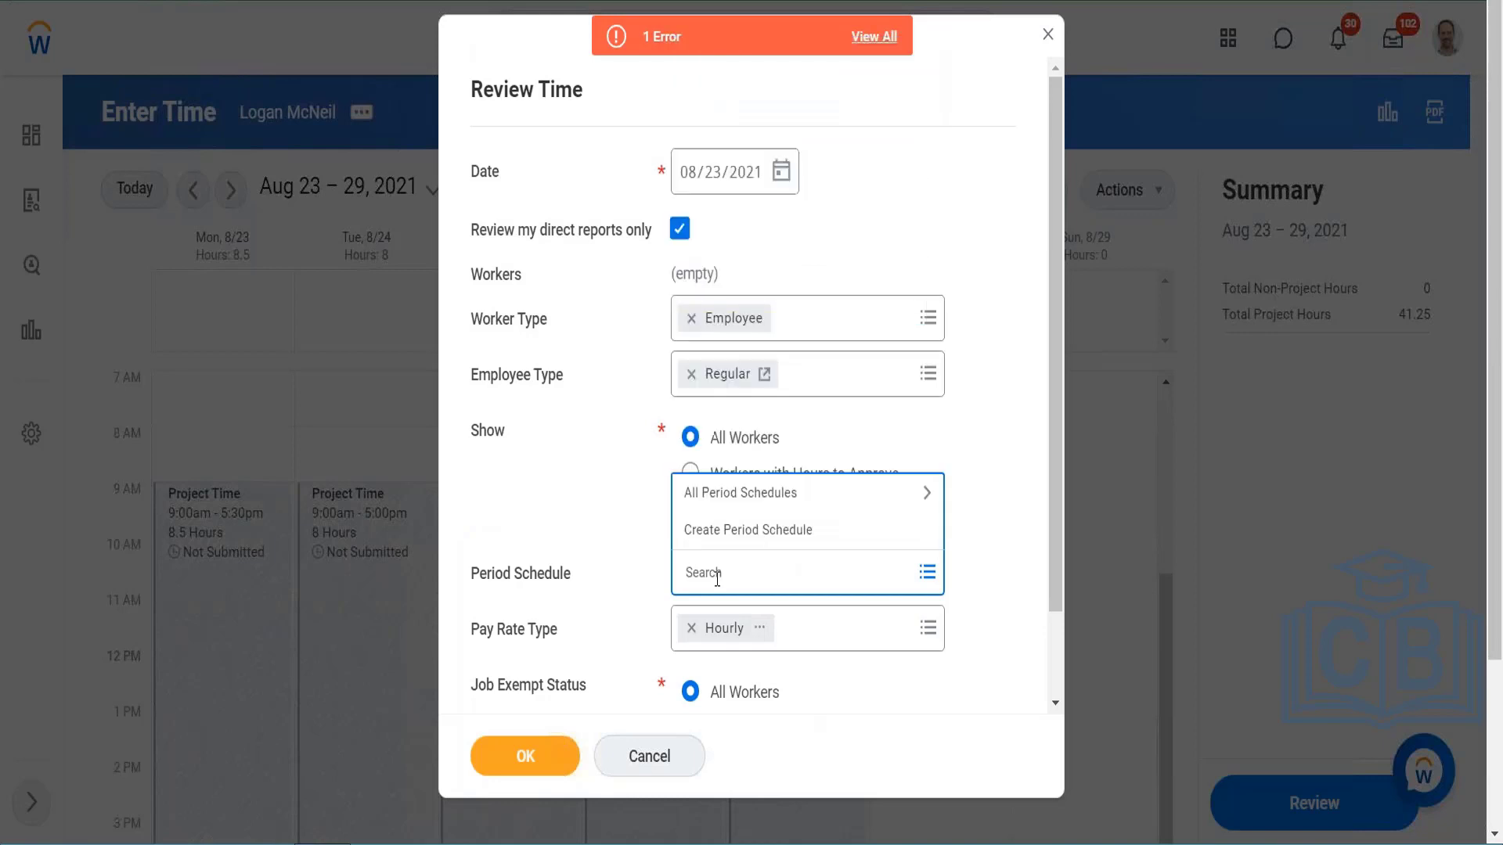
type("monthly")
key("Return")
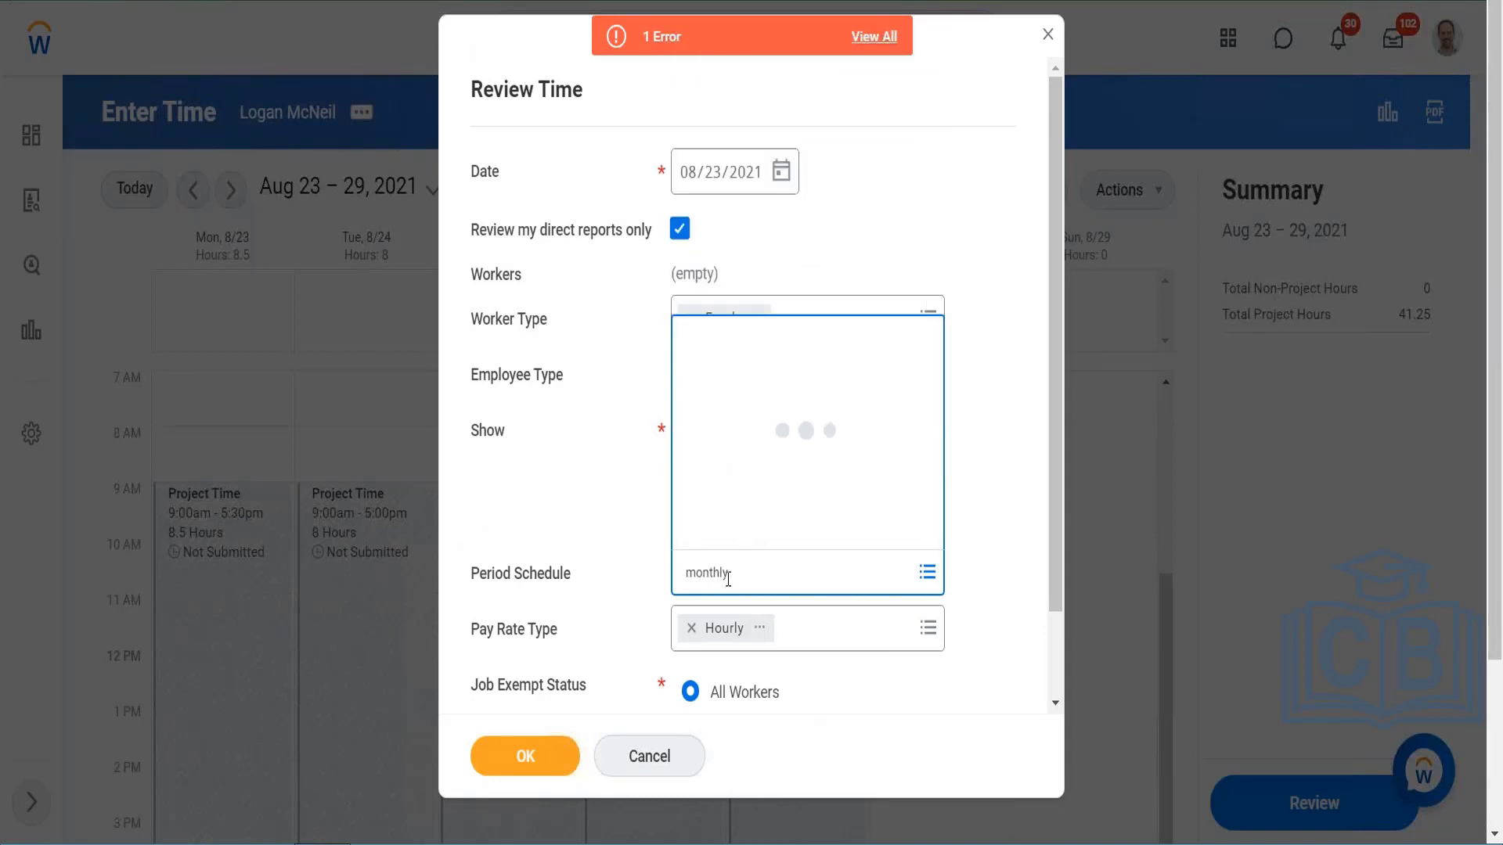
left_click(722, 200)
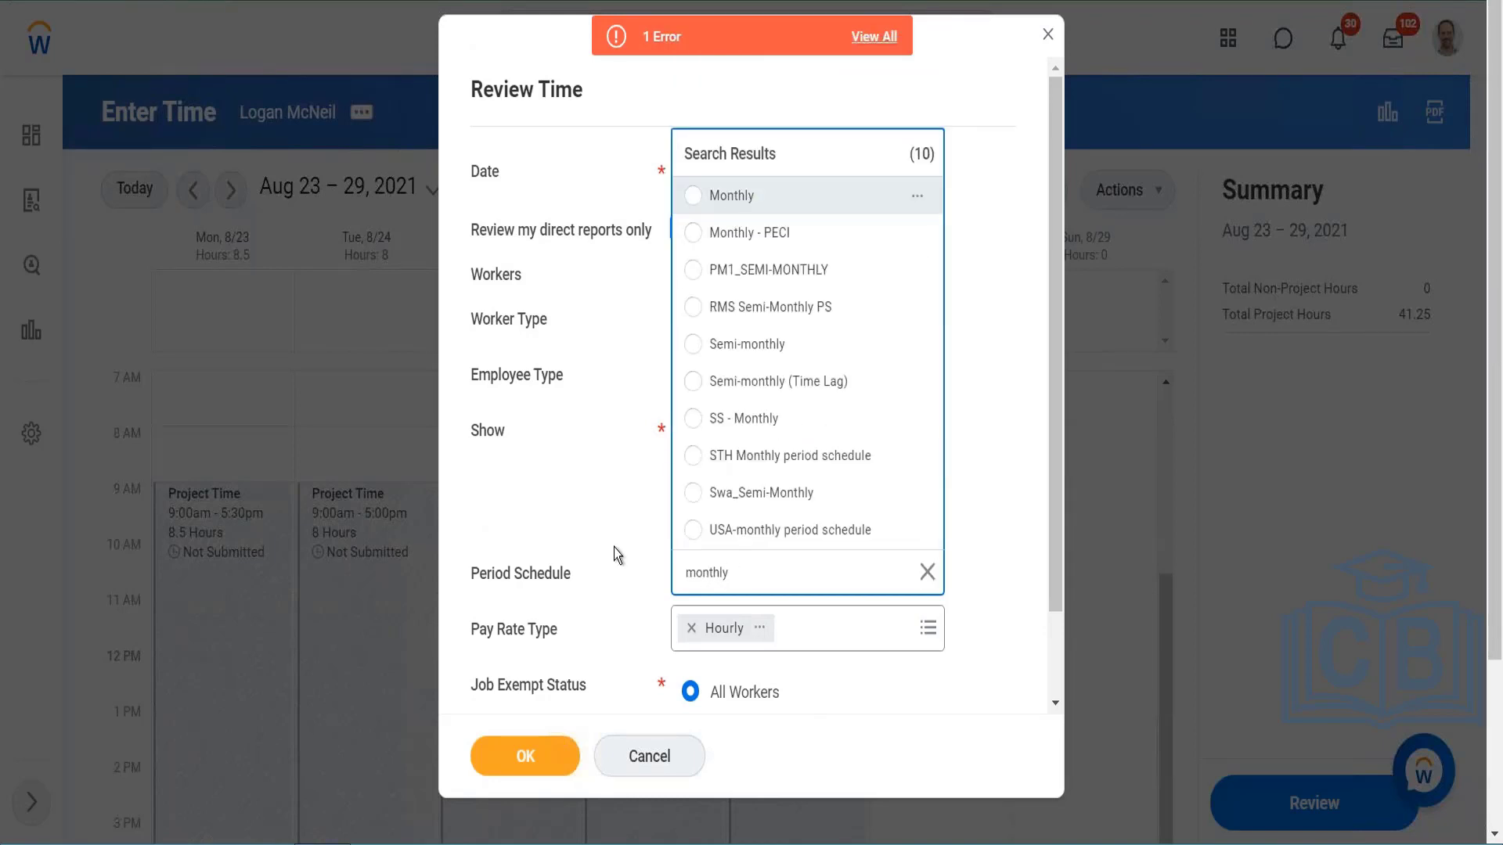
left_click(540, 757)
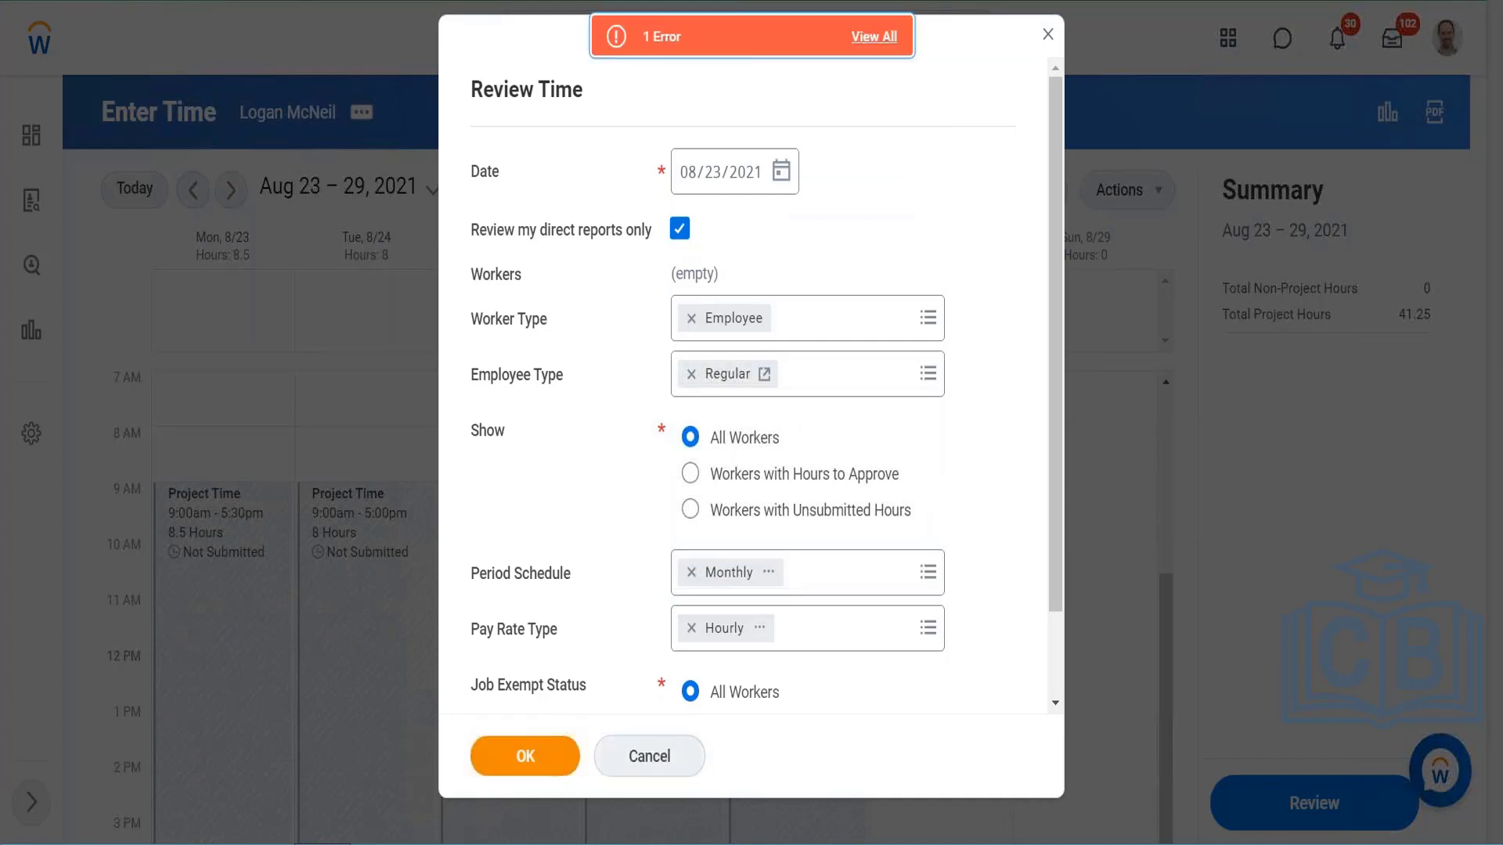
left_click(874, 37)
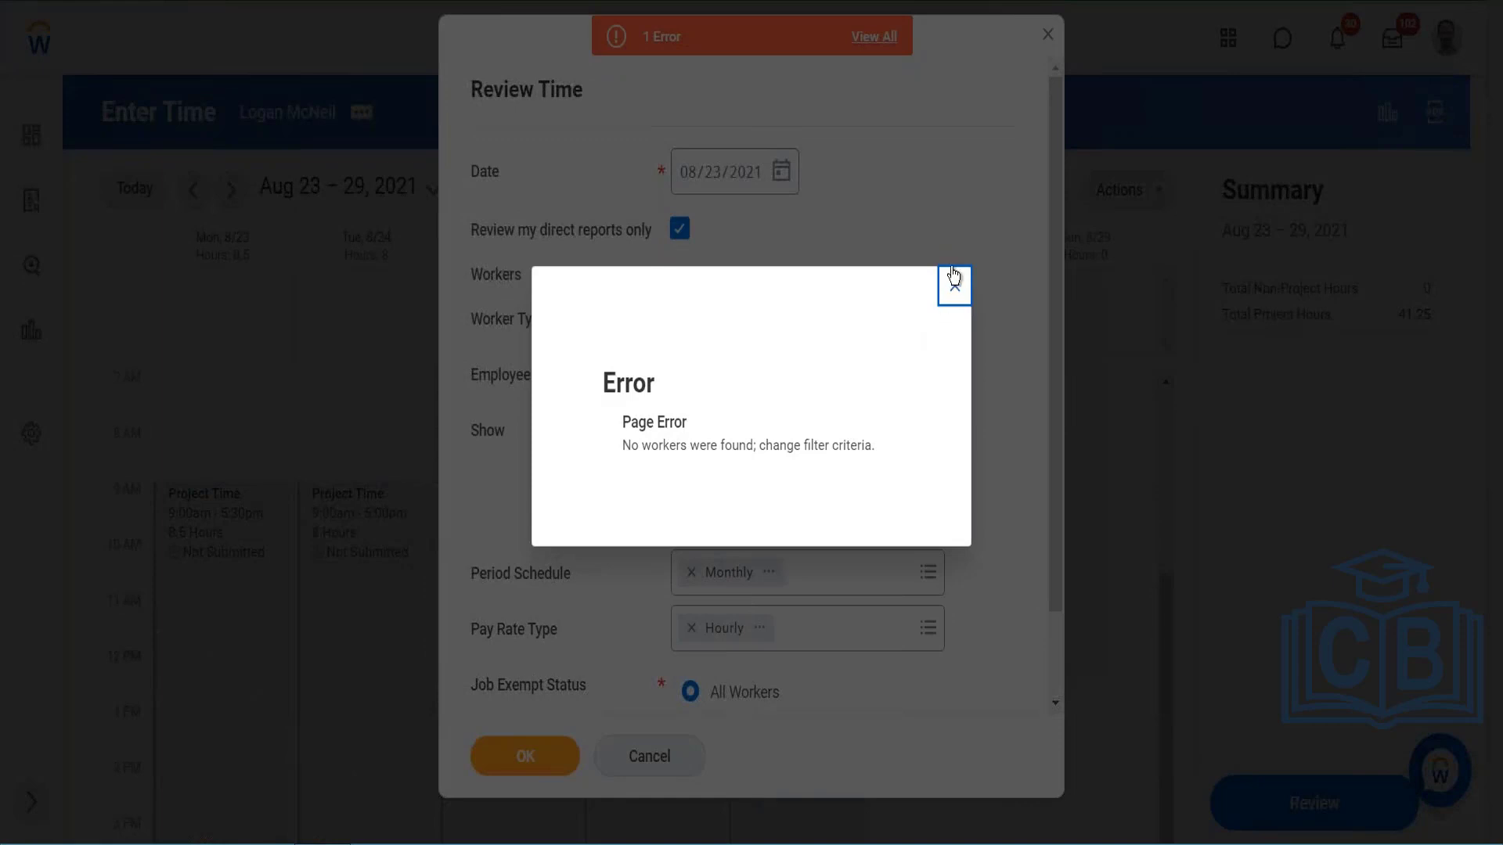
left_click(953, 277)
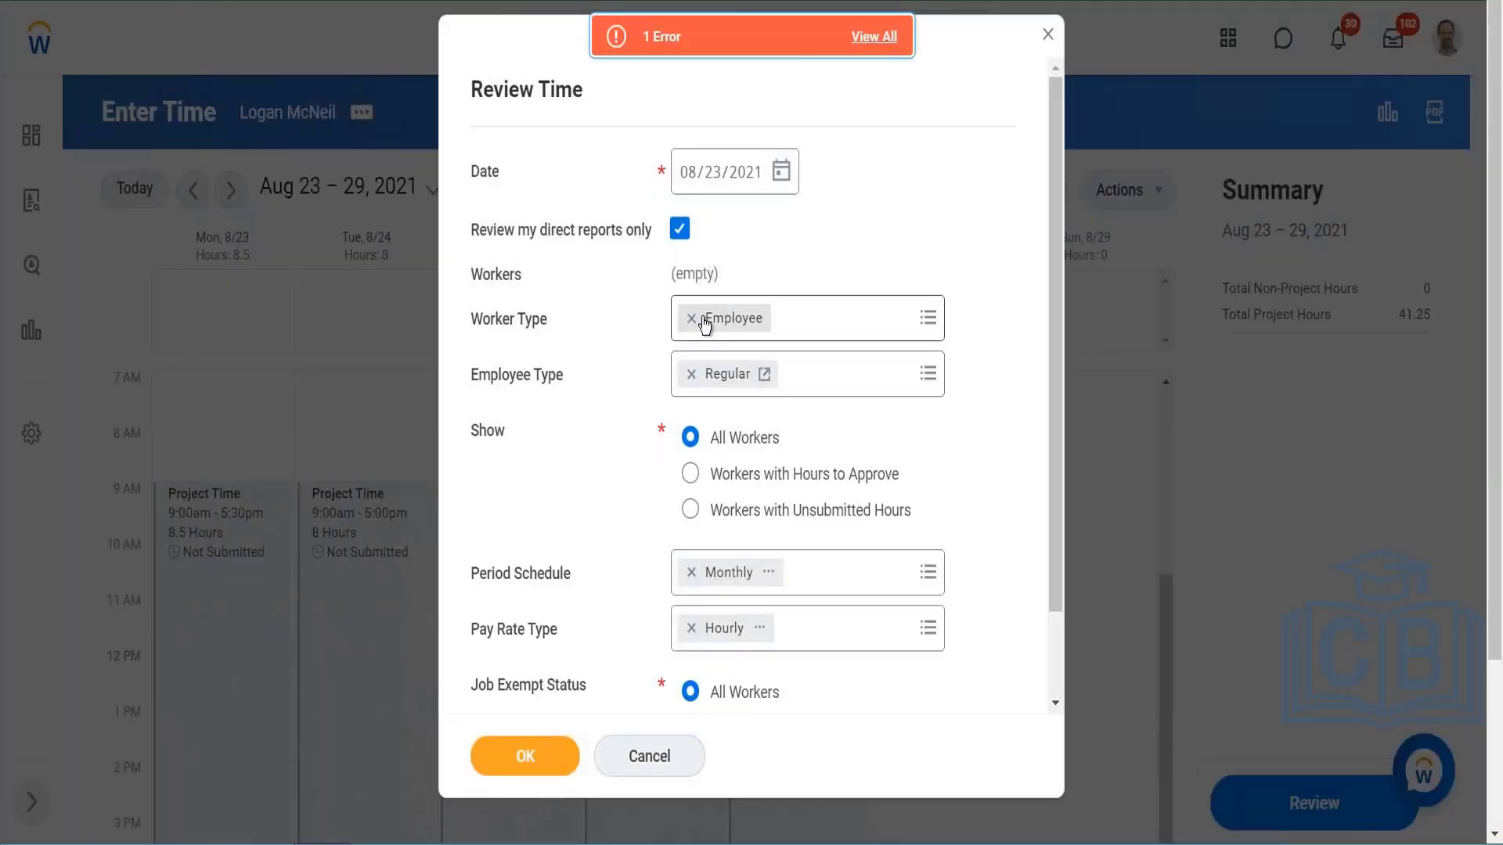
Step: Turn off Review my direct reports only, look into the All Workers choices for Workers, and discard the Review Time criteria
left_click(680, 228)
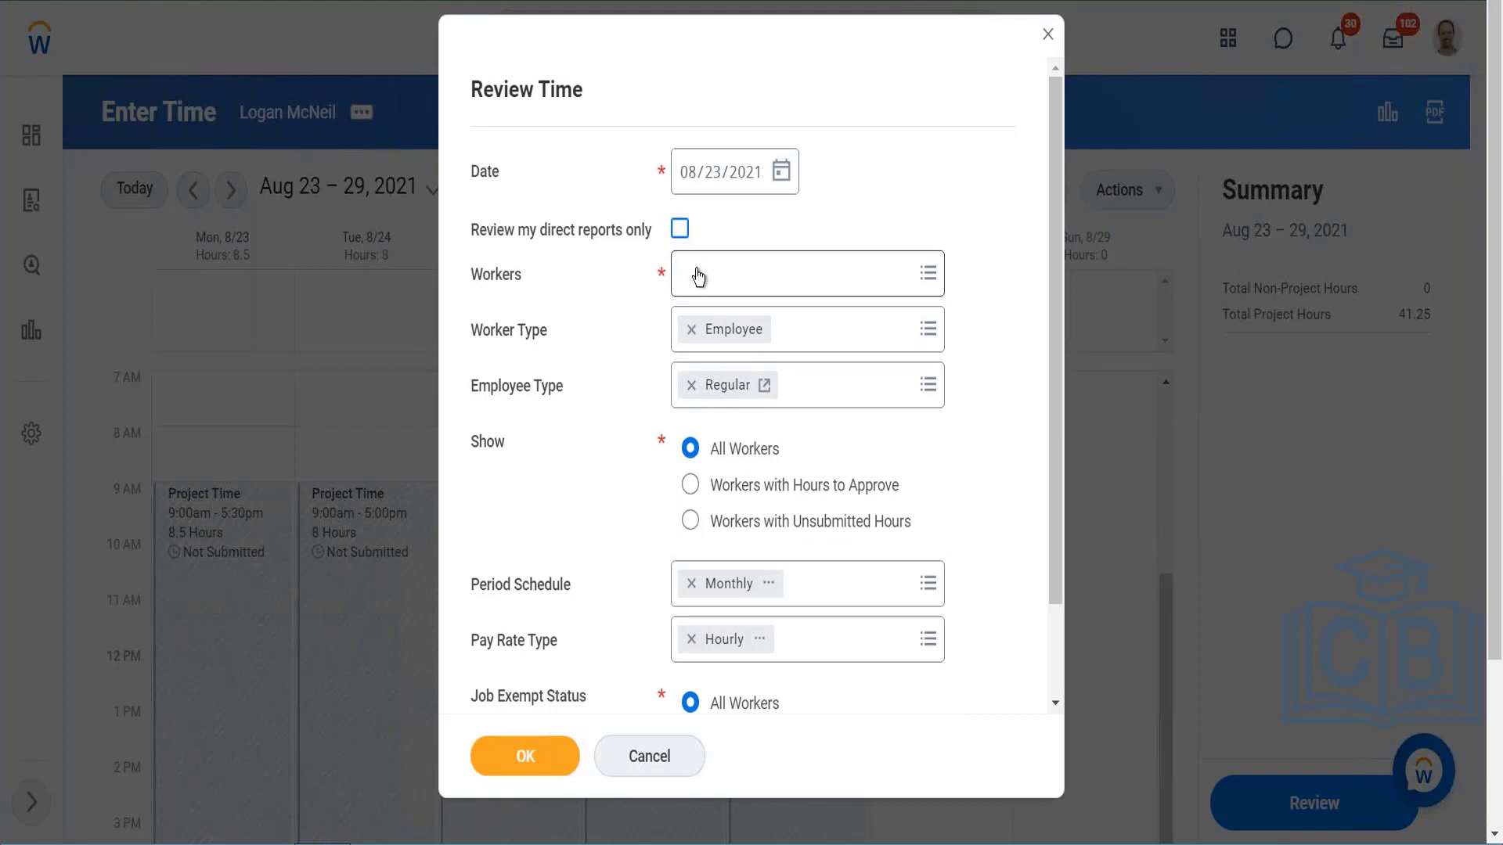
left_click(699, 278)
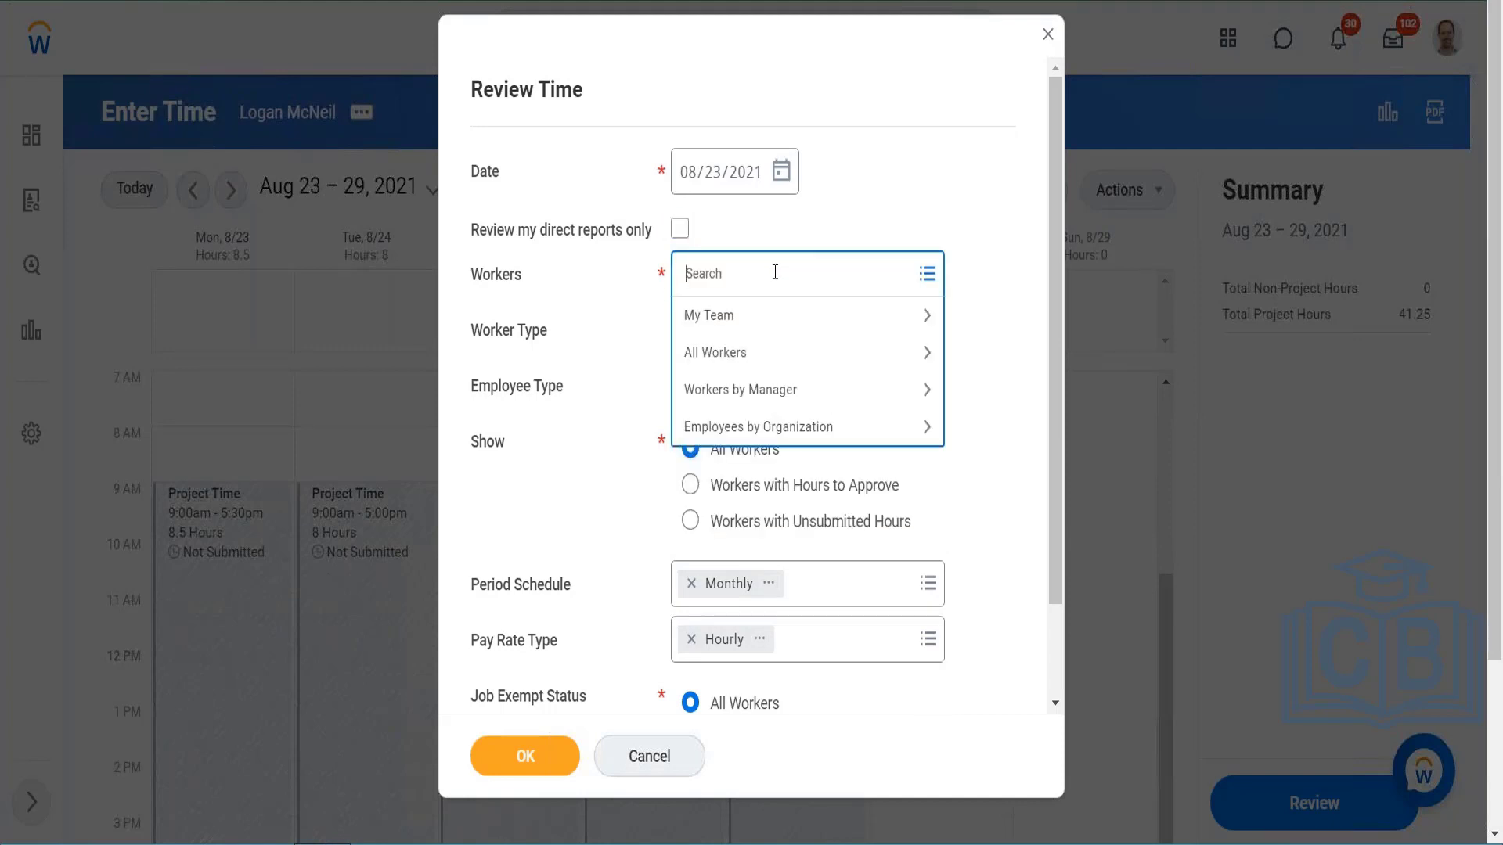
left_click(718, 352)
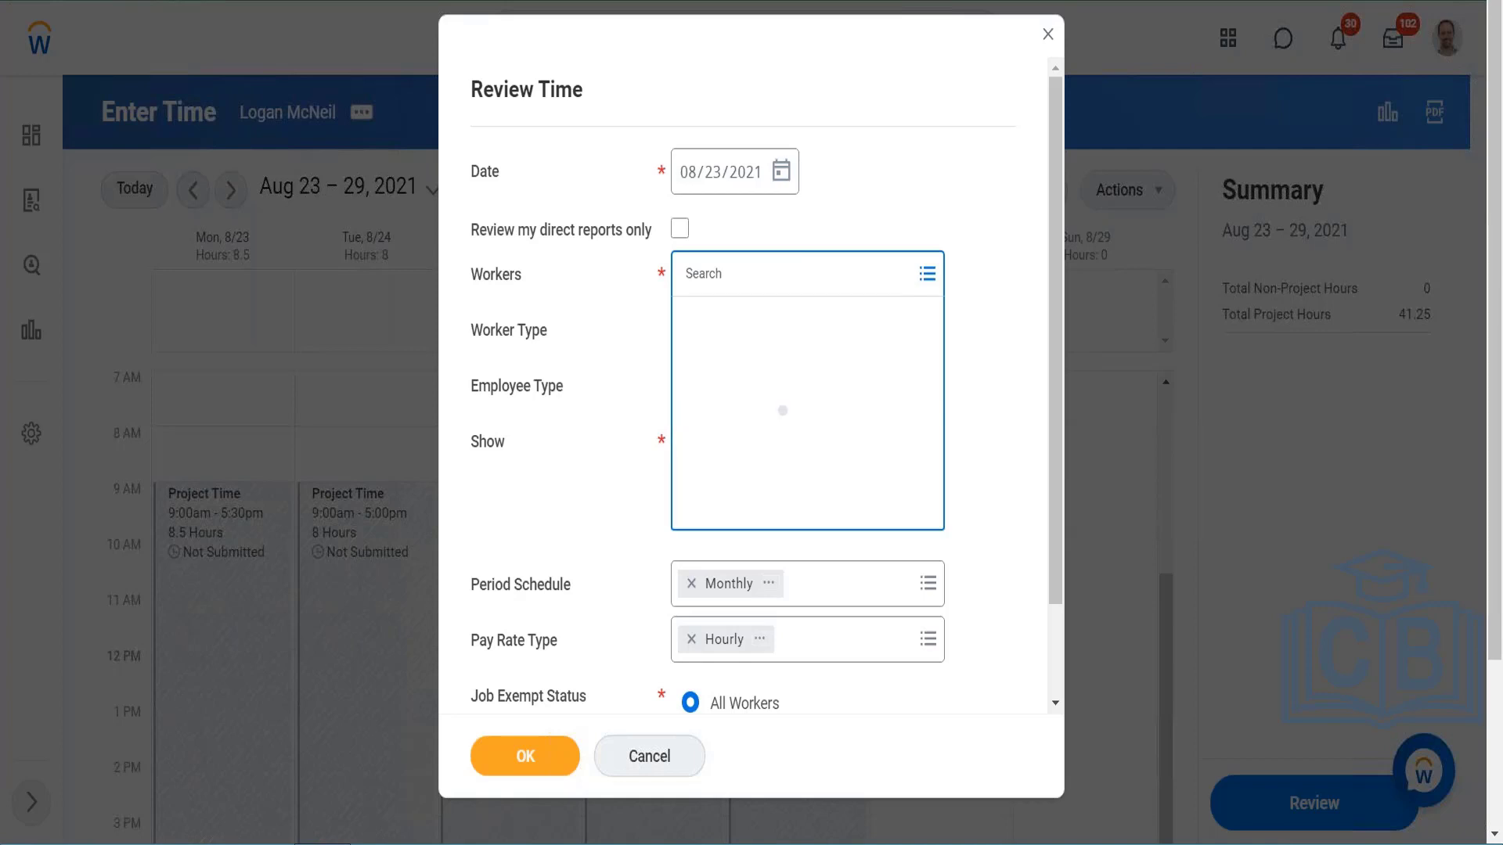
left_click(674, 370)
left_click(847, 213)
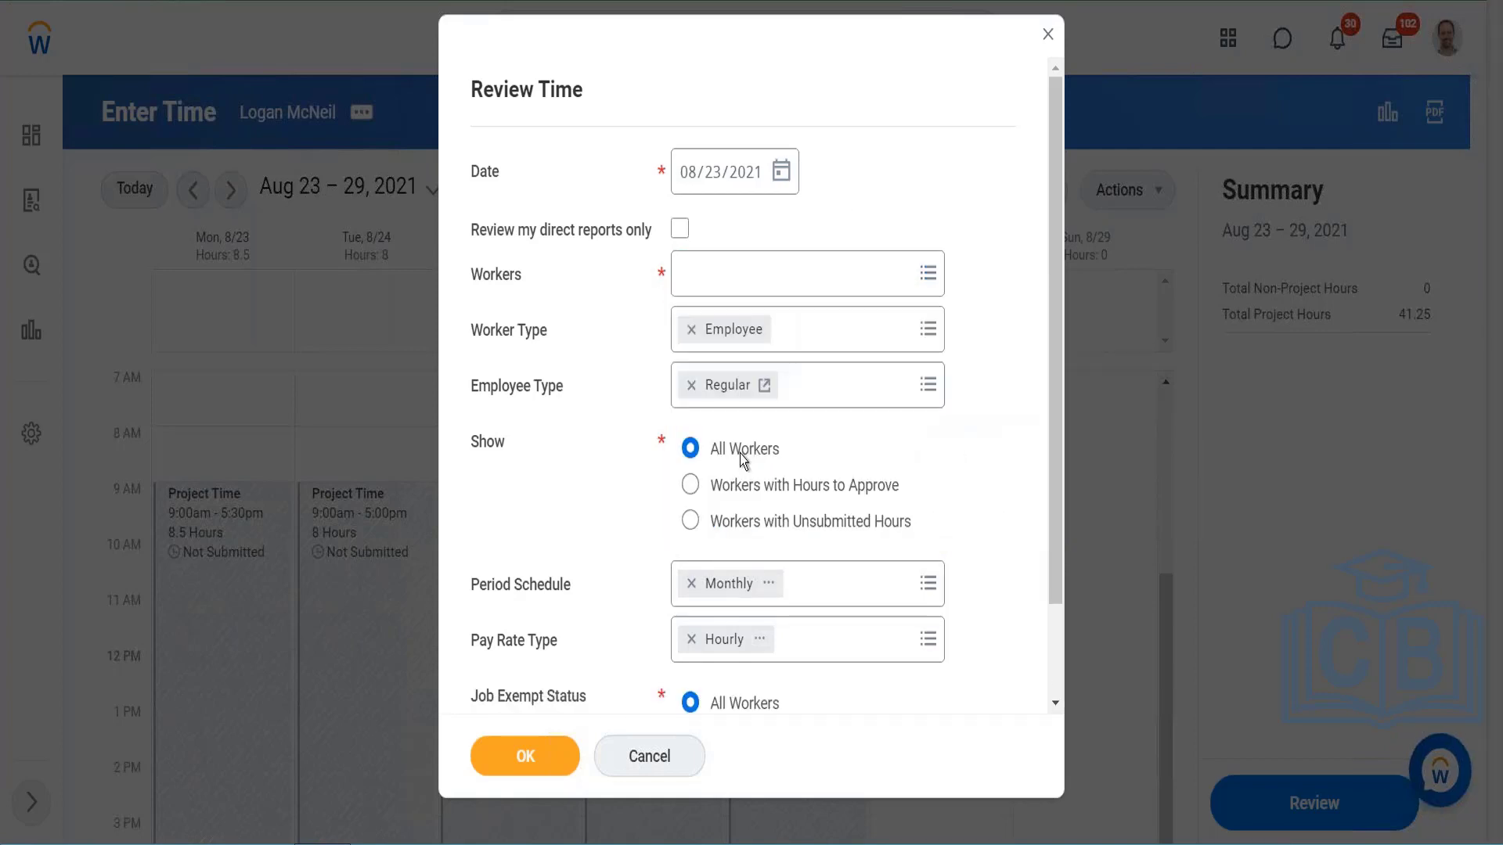
scroll(696, 516, "down", 2)
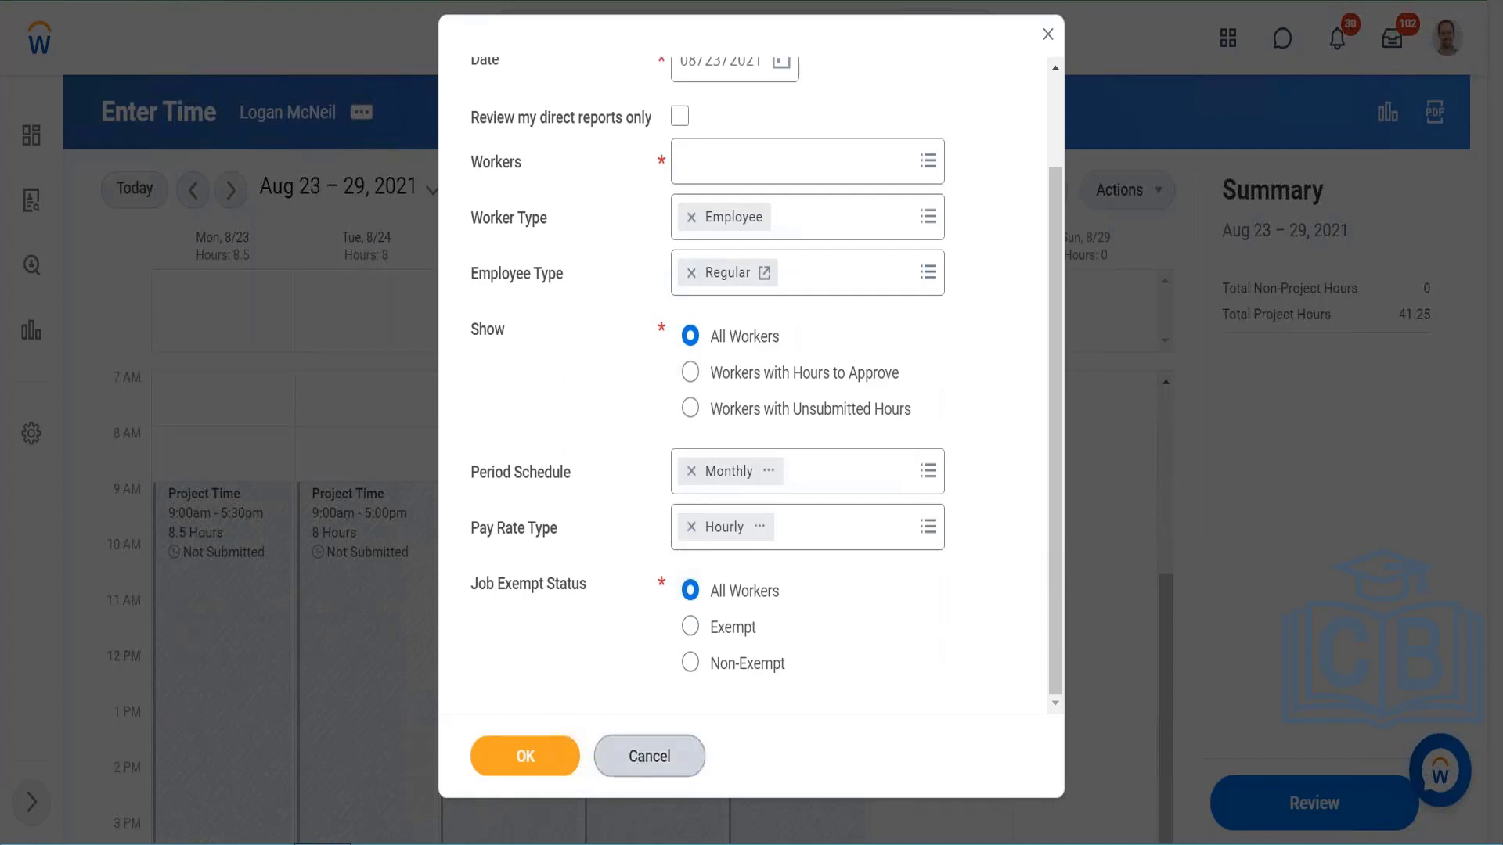
left_click(642, 757)
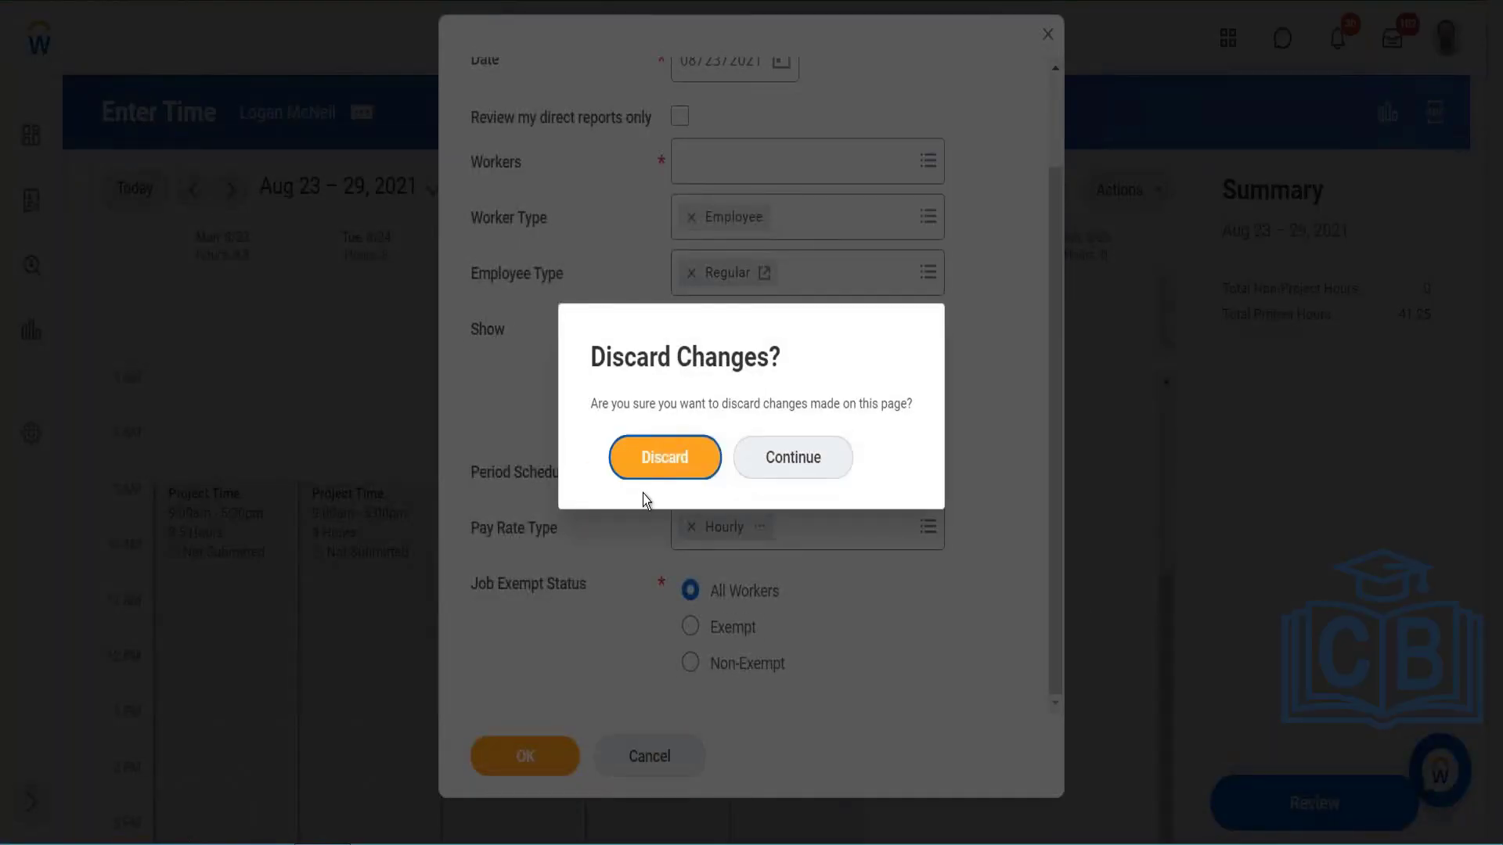
left_click(650, 444)
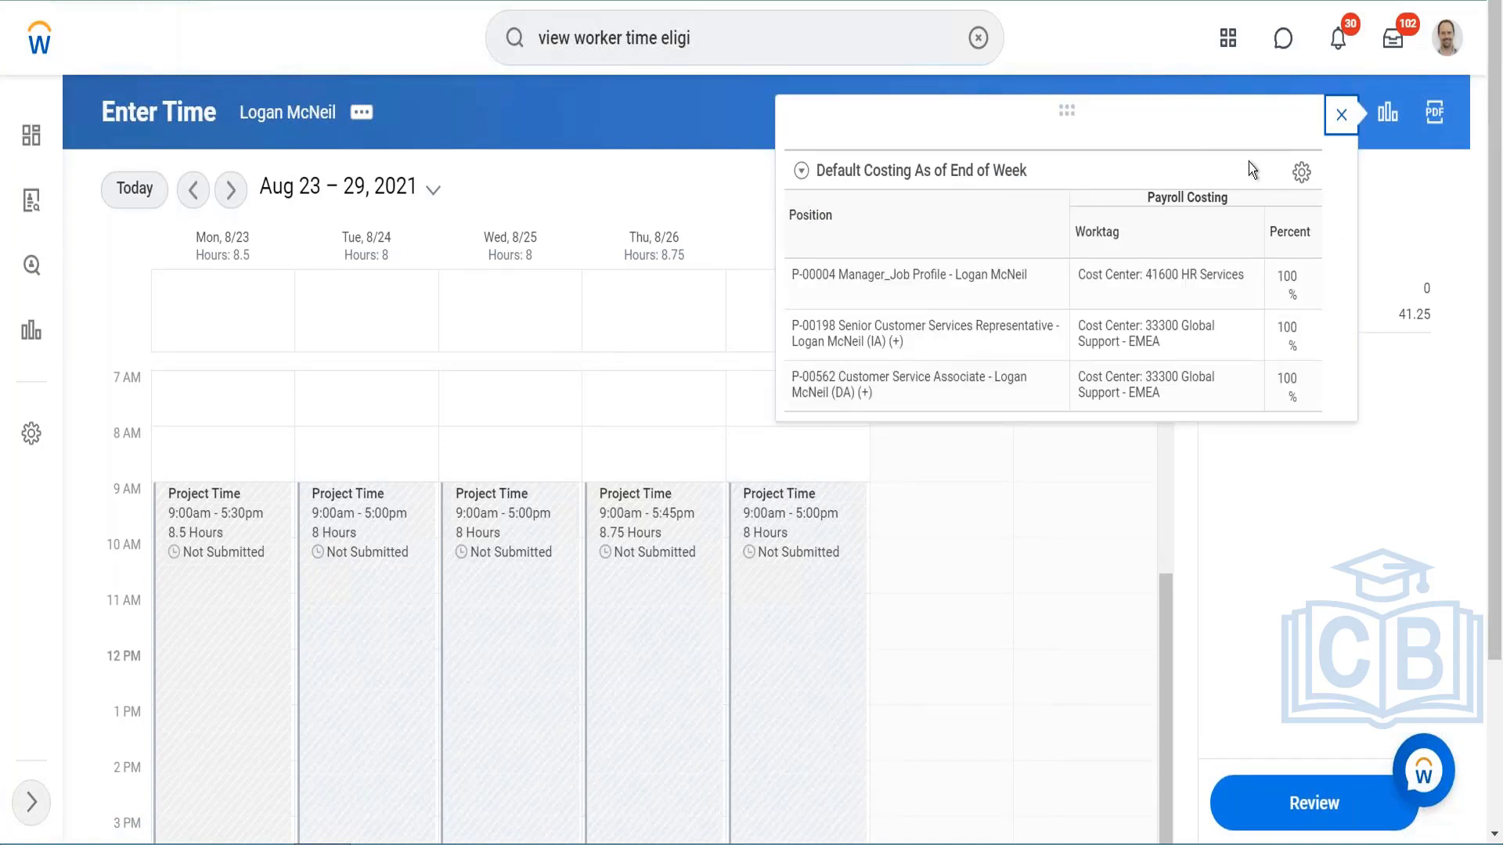
Step: Close the default costing details, open View Absence Balances from the calendar actions and look through the balances per plan
left_click(1341, 113)
left_click(1154, 194)
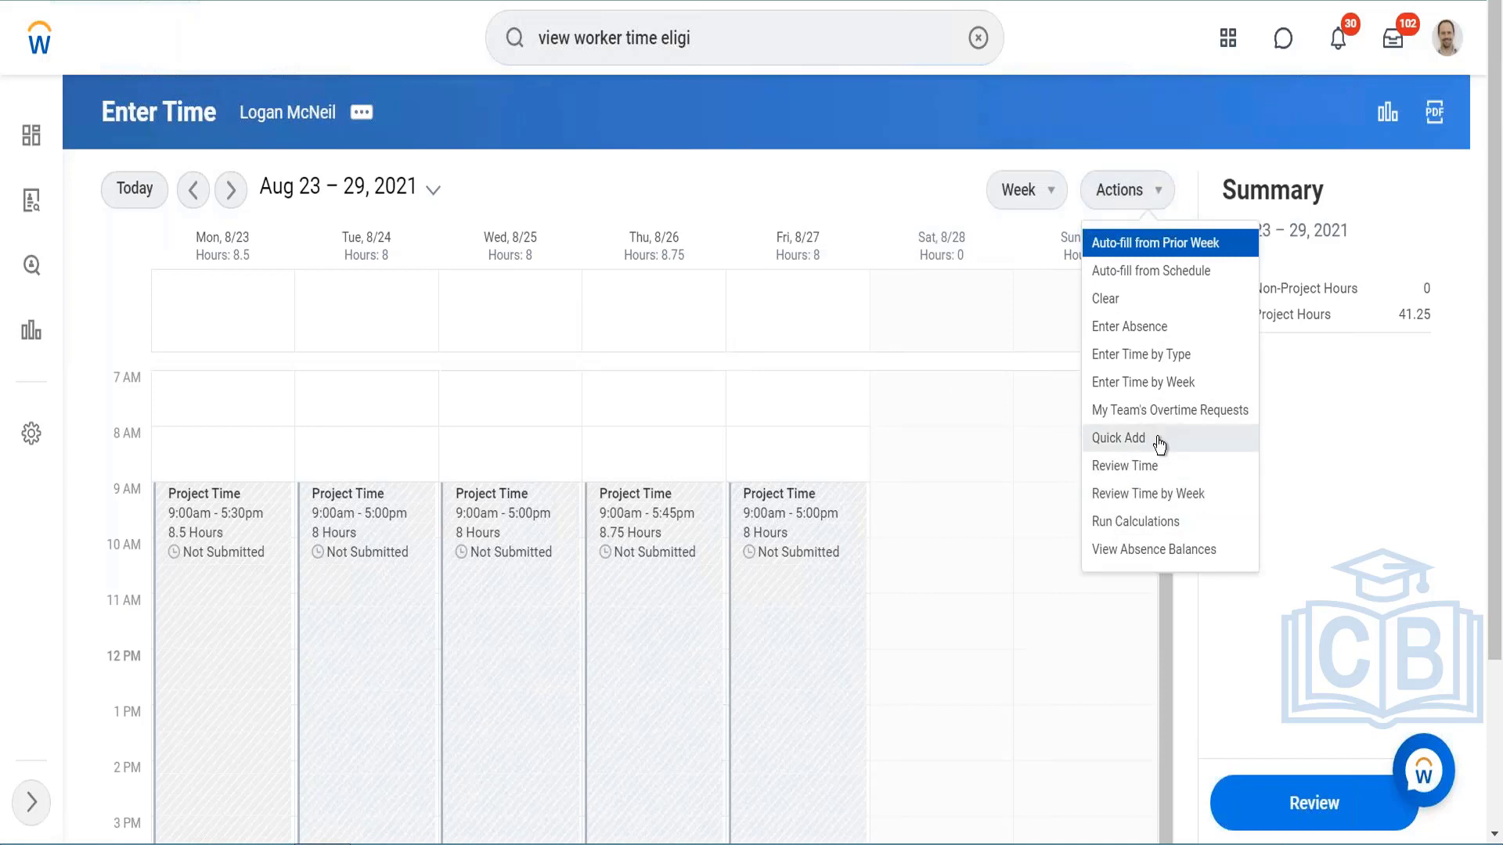
left_click(1131, 551)
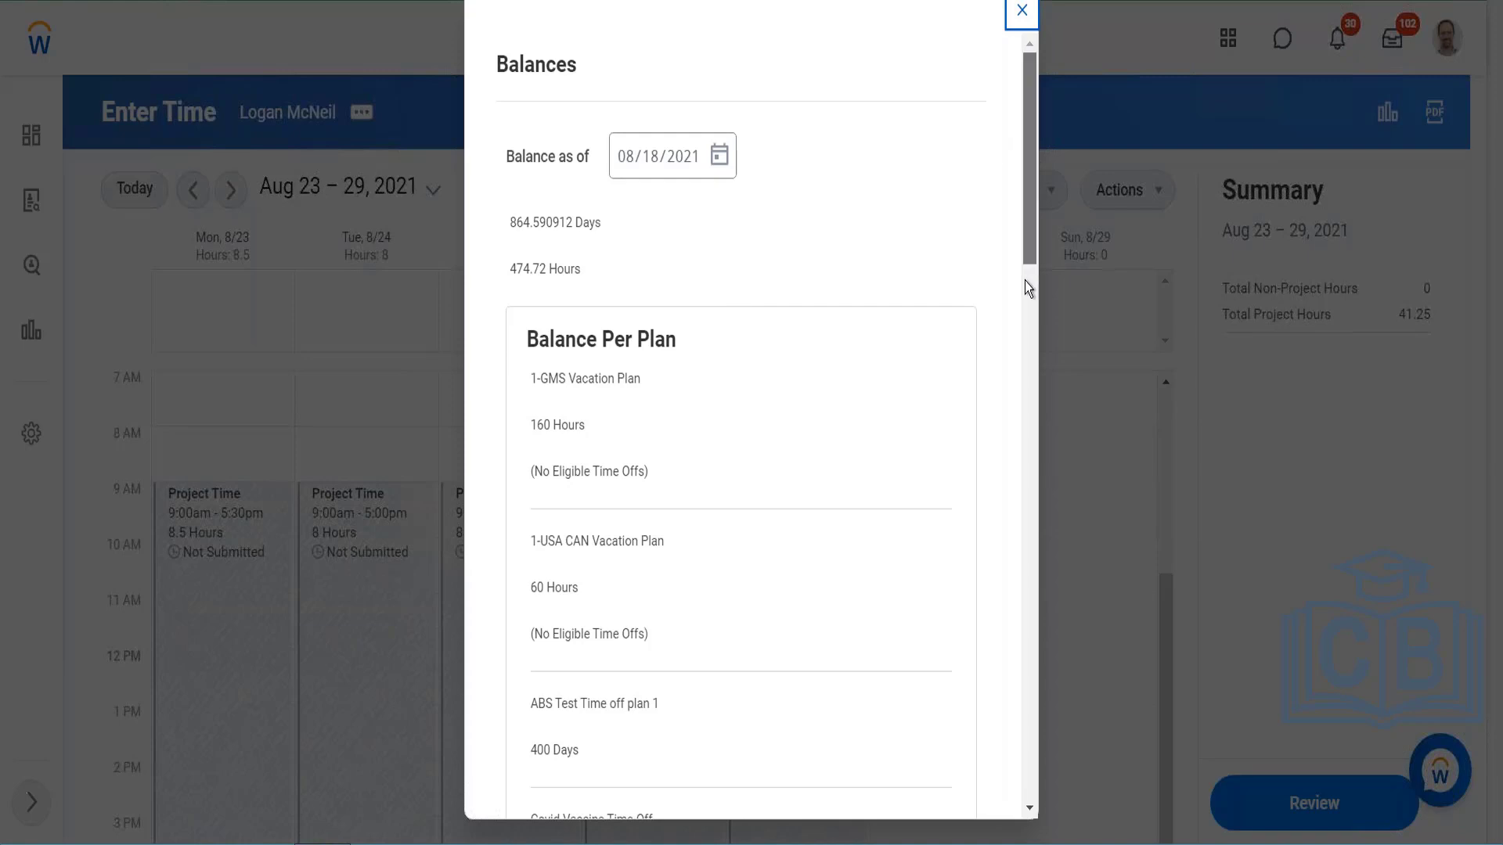
left_click_drag(1025, 280, 1007, 527)
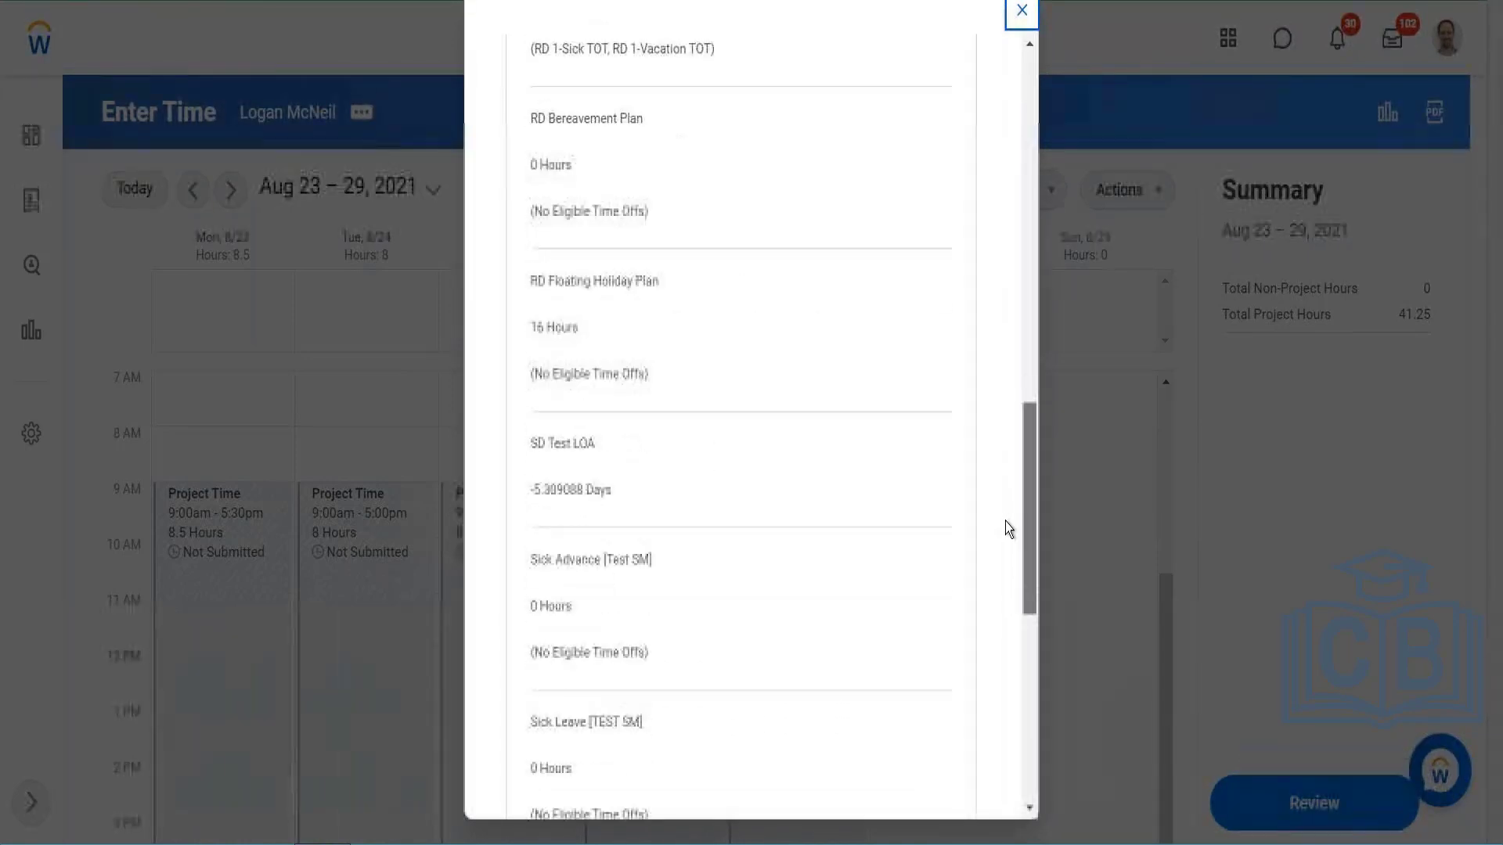
scroll(988, 657, "down", 5)
scroll(937, 23, "up", 15)
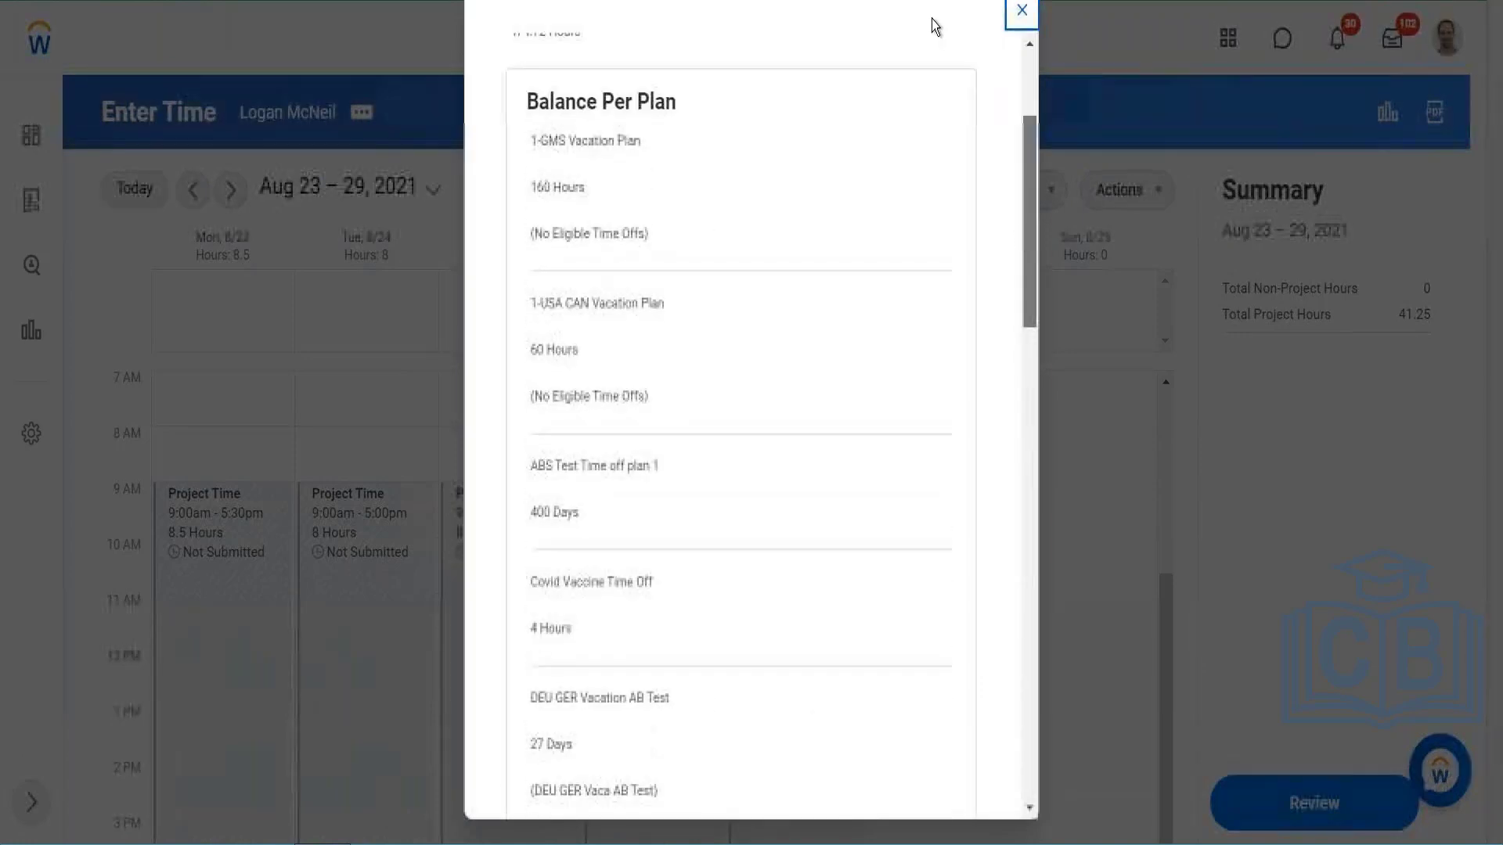
Step: Set the absence balance date to 08/25/2021, and try September 30, 2021 as another balance date
left_click(722, 162)
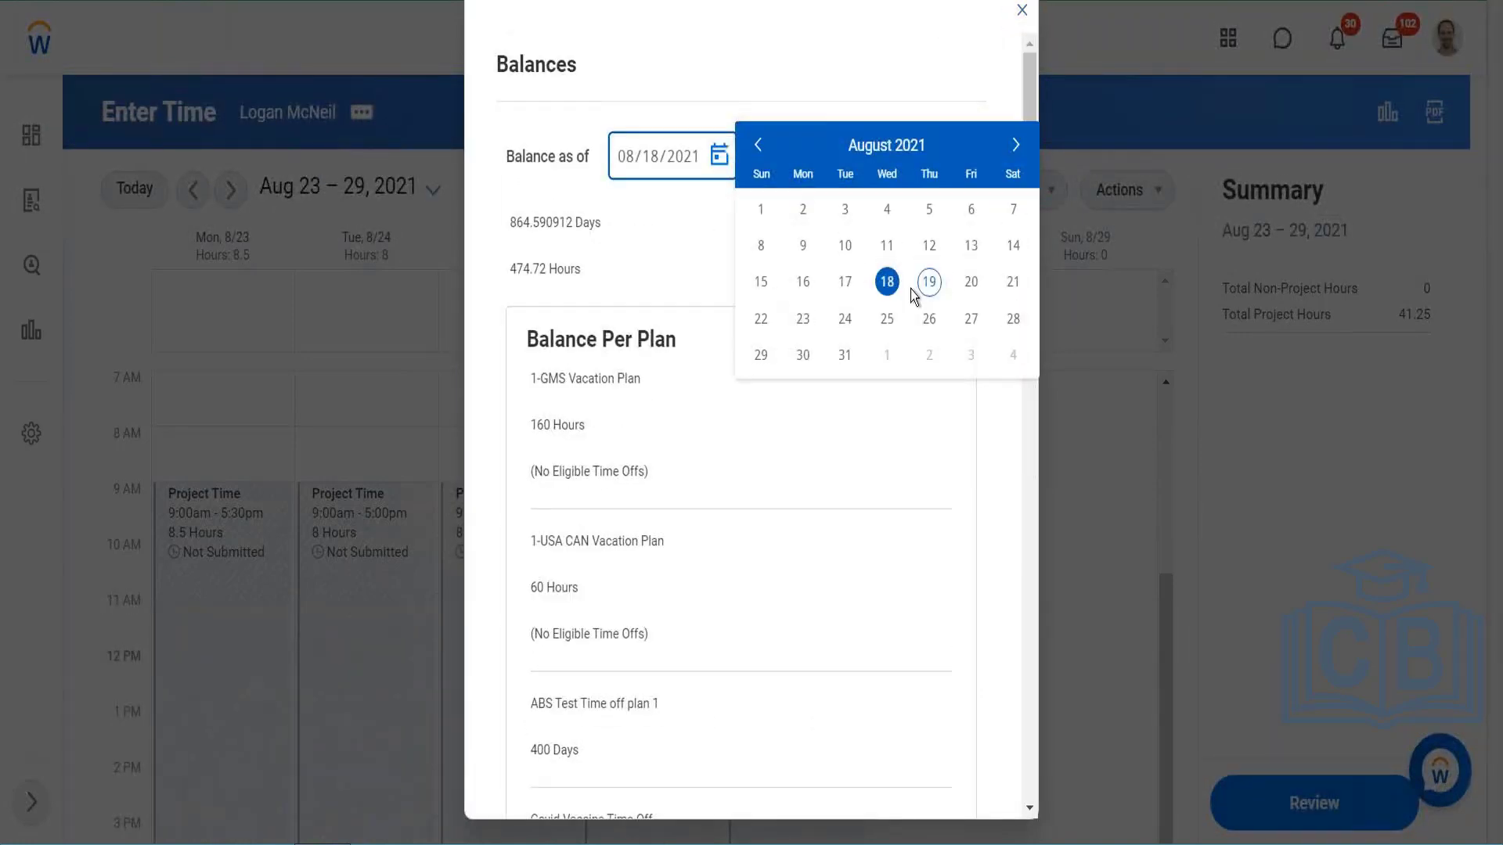
left_click(885, 320)
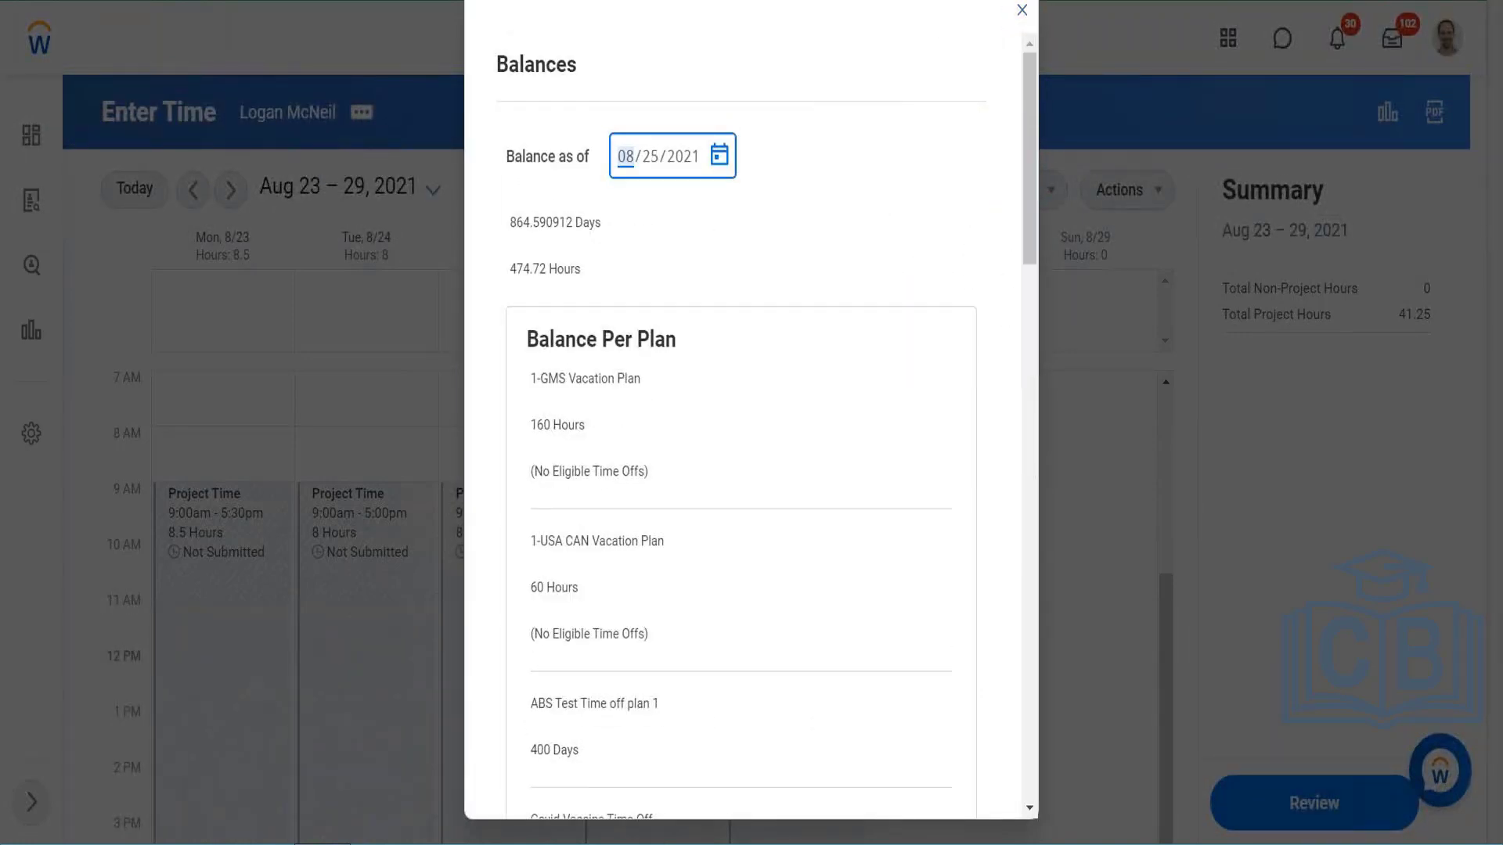
left_click(722, 157)
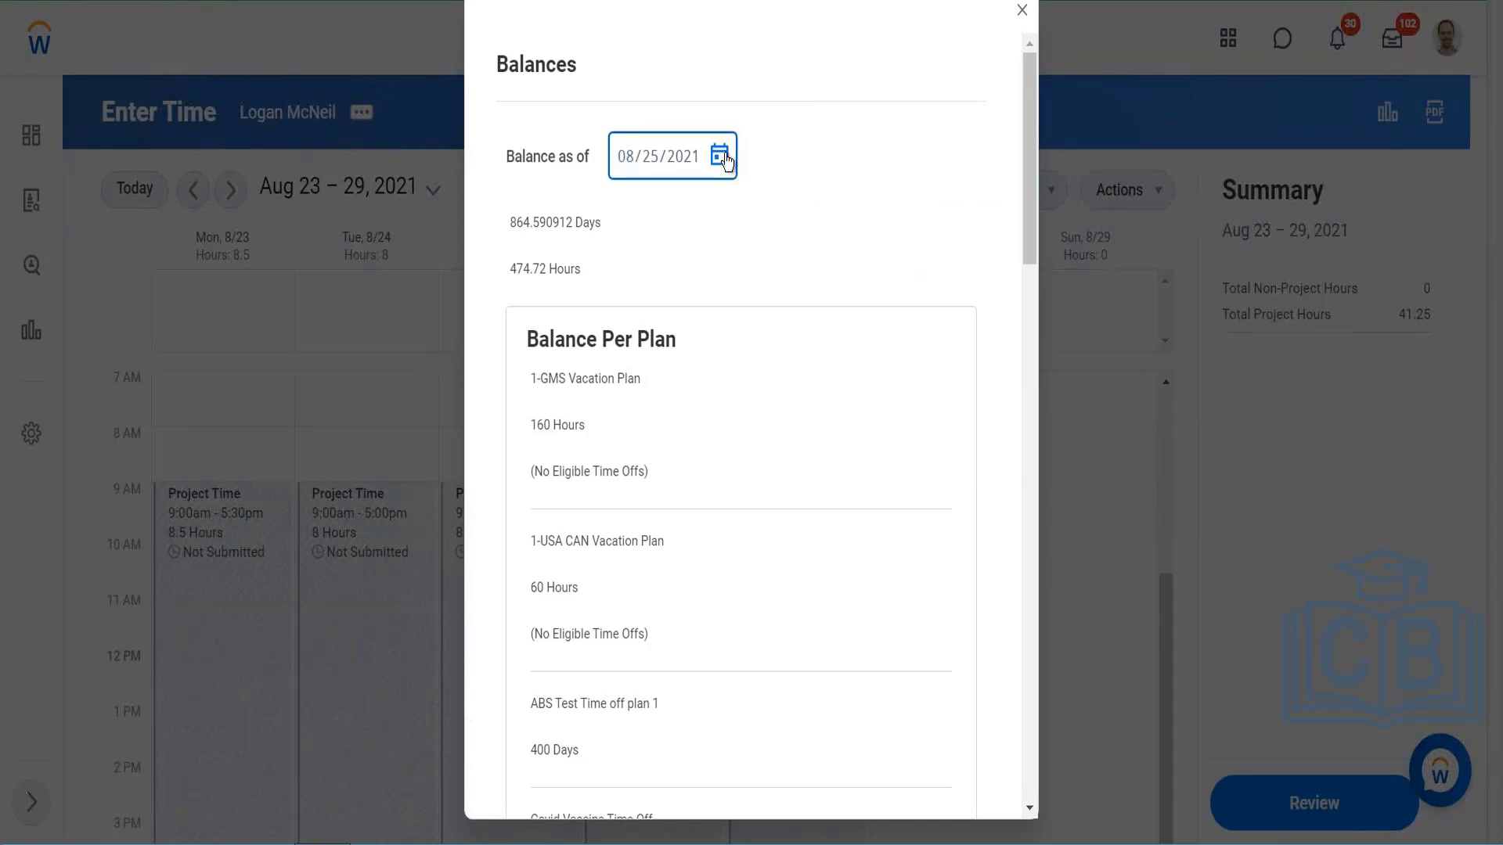
left_click(1016, 143)
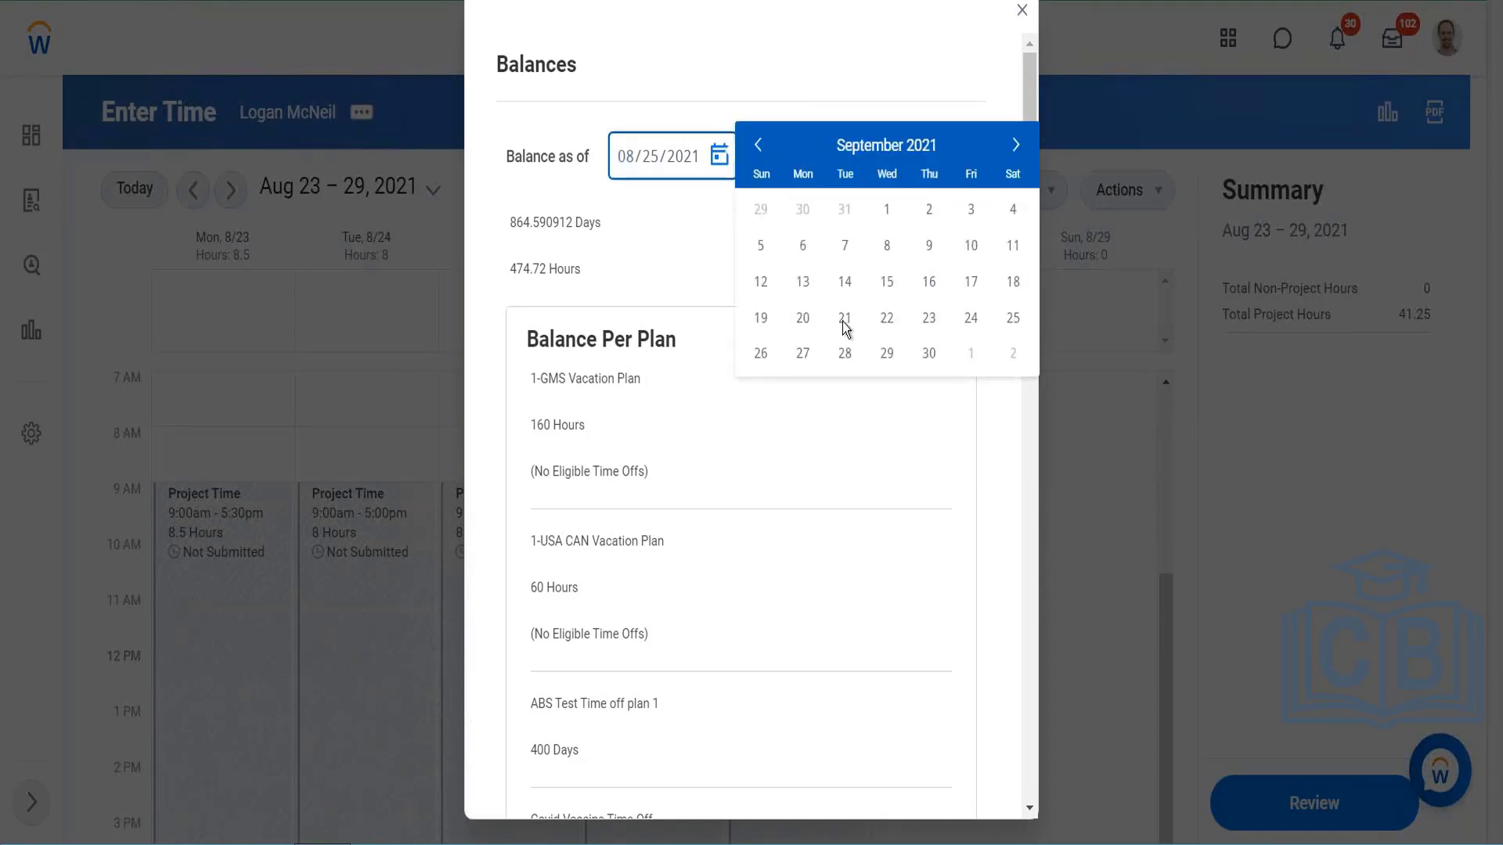
left_click(931, 356)
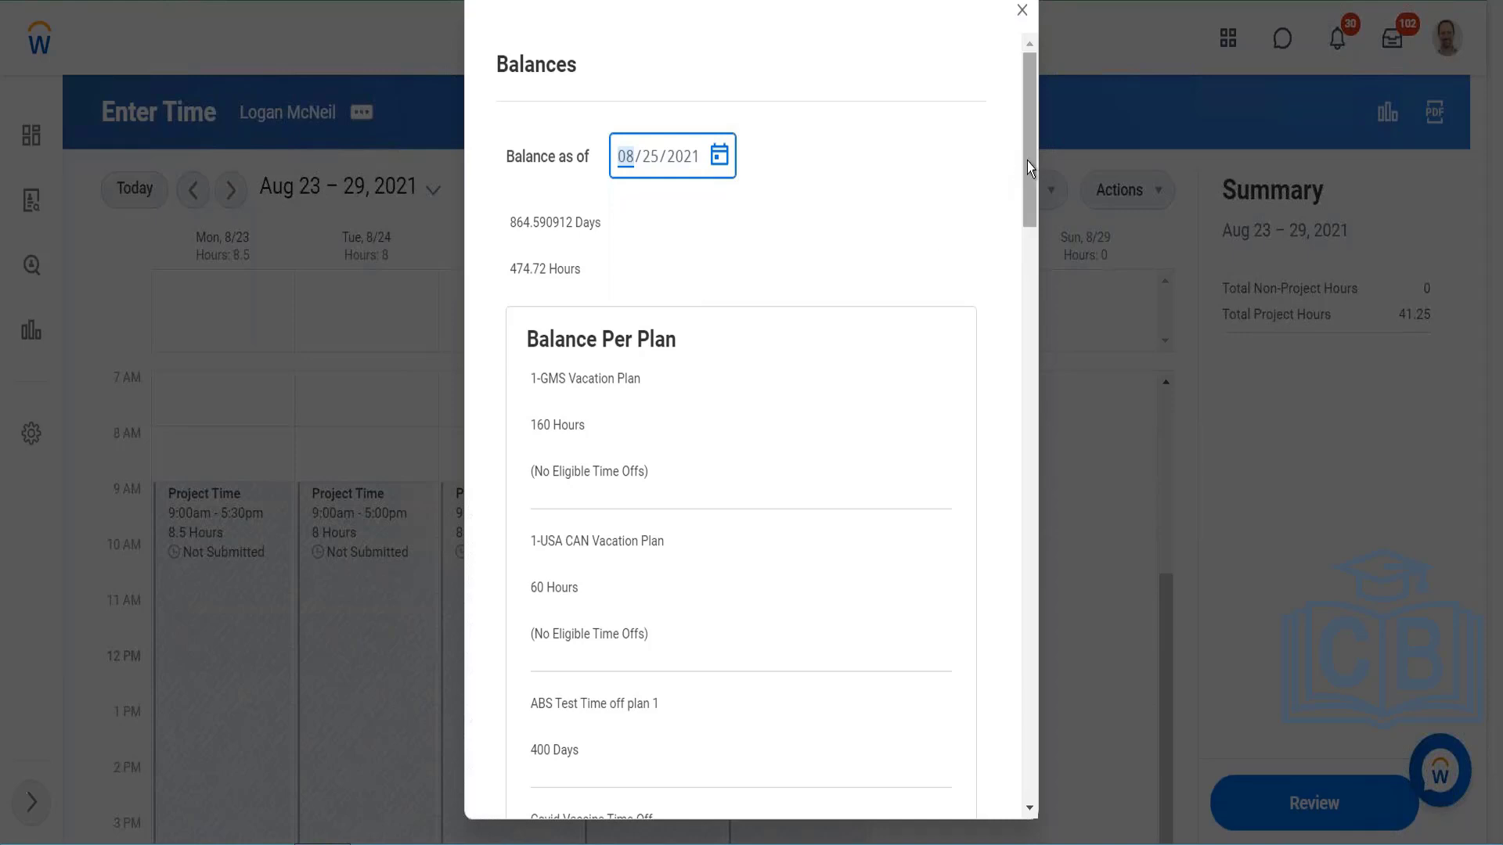
Step: Look through the balances per plan for the chosen date, and close the Balances window discarding the changes
left_click_drag(1027, 162, 1018, 388)
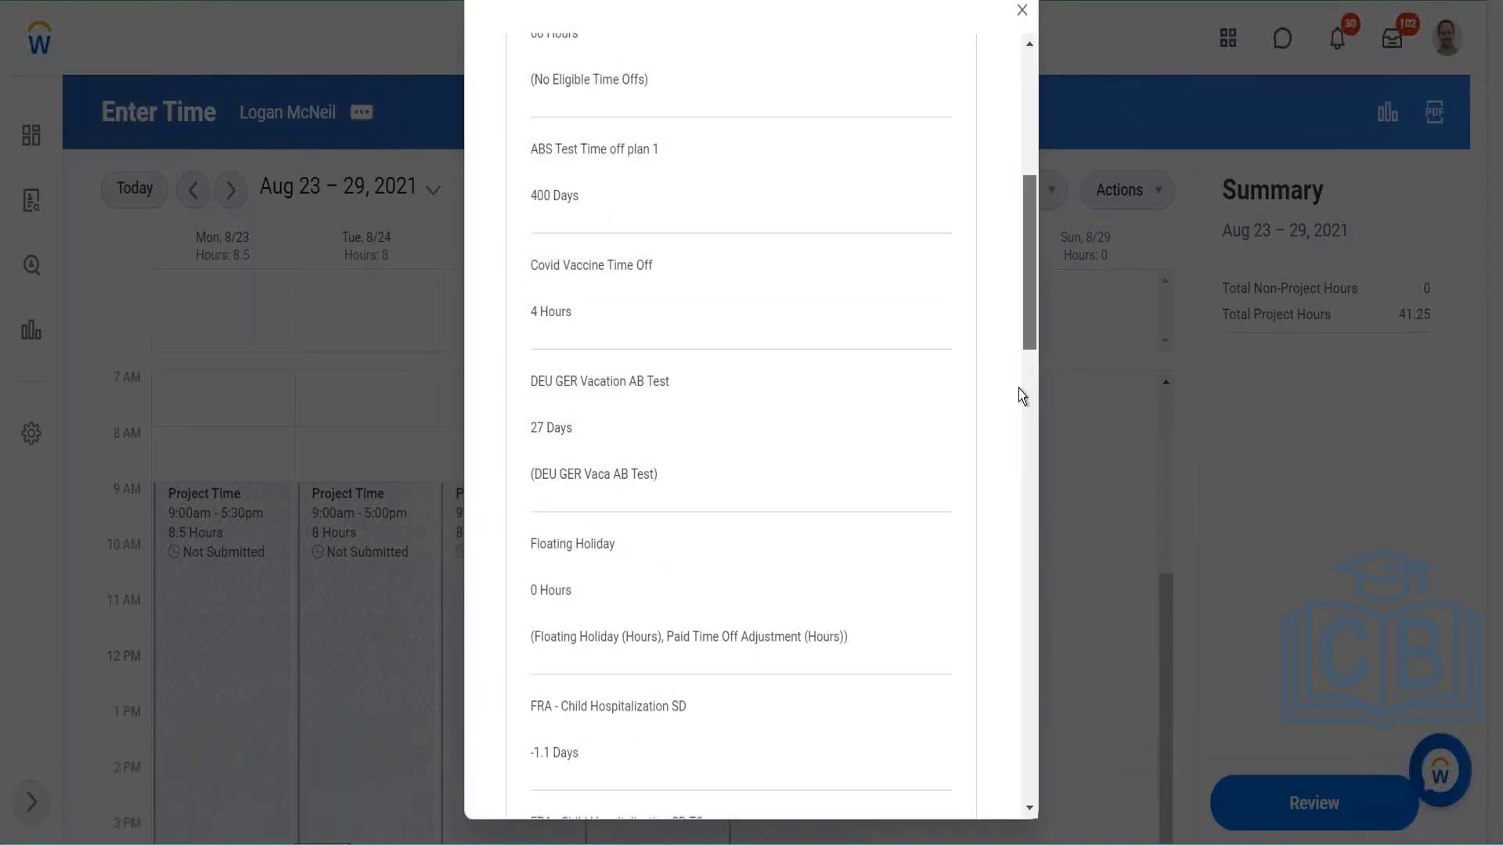
scroll(1018, 388, "down", 12)
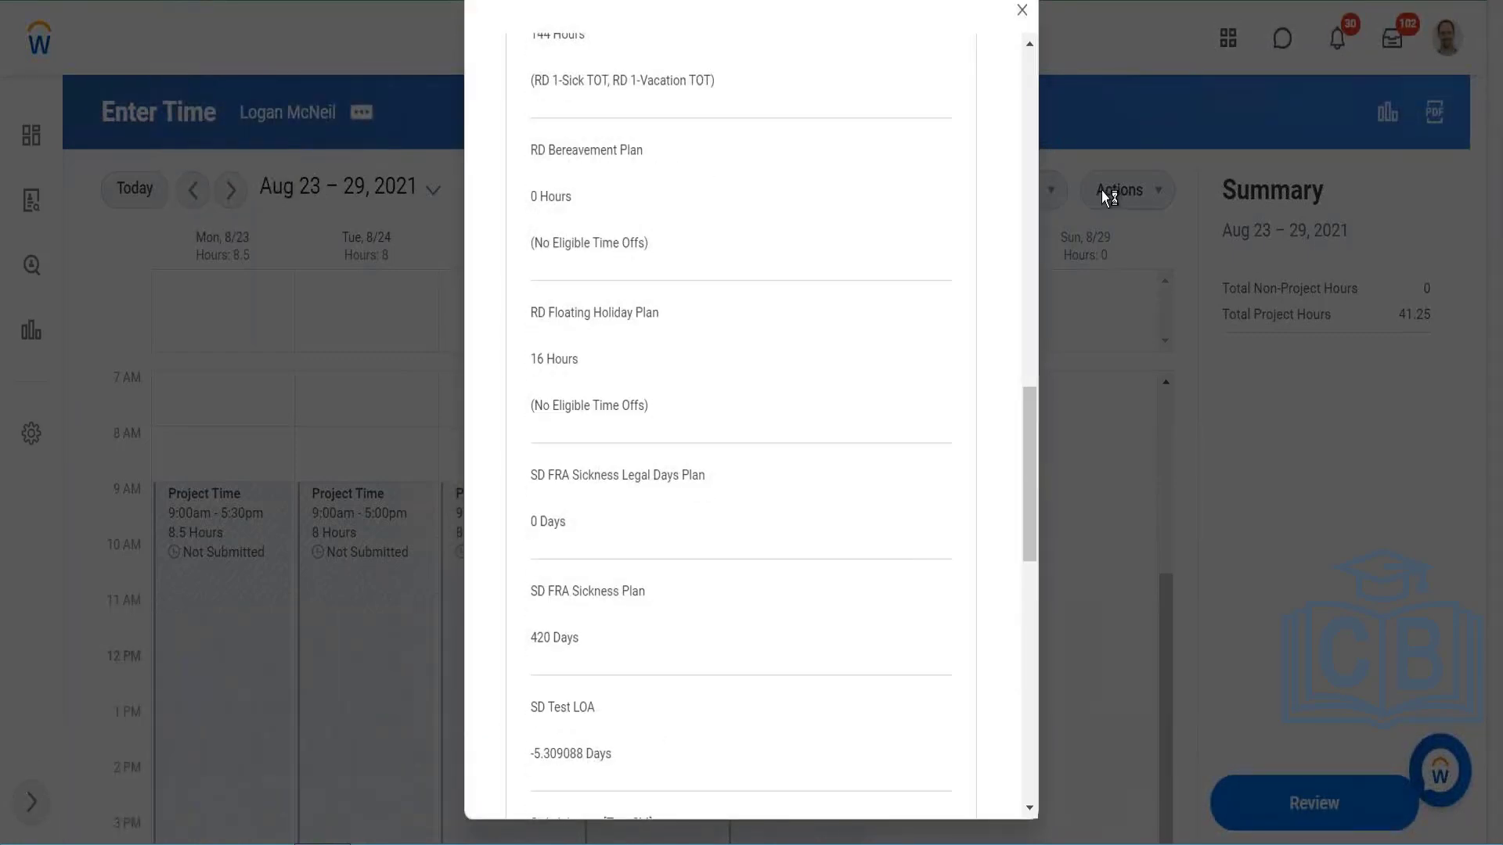
left_click(1022, 10)
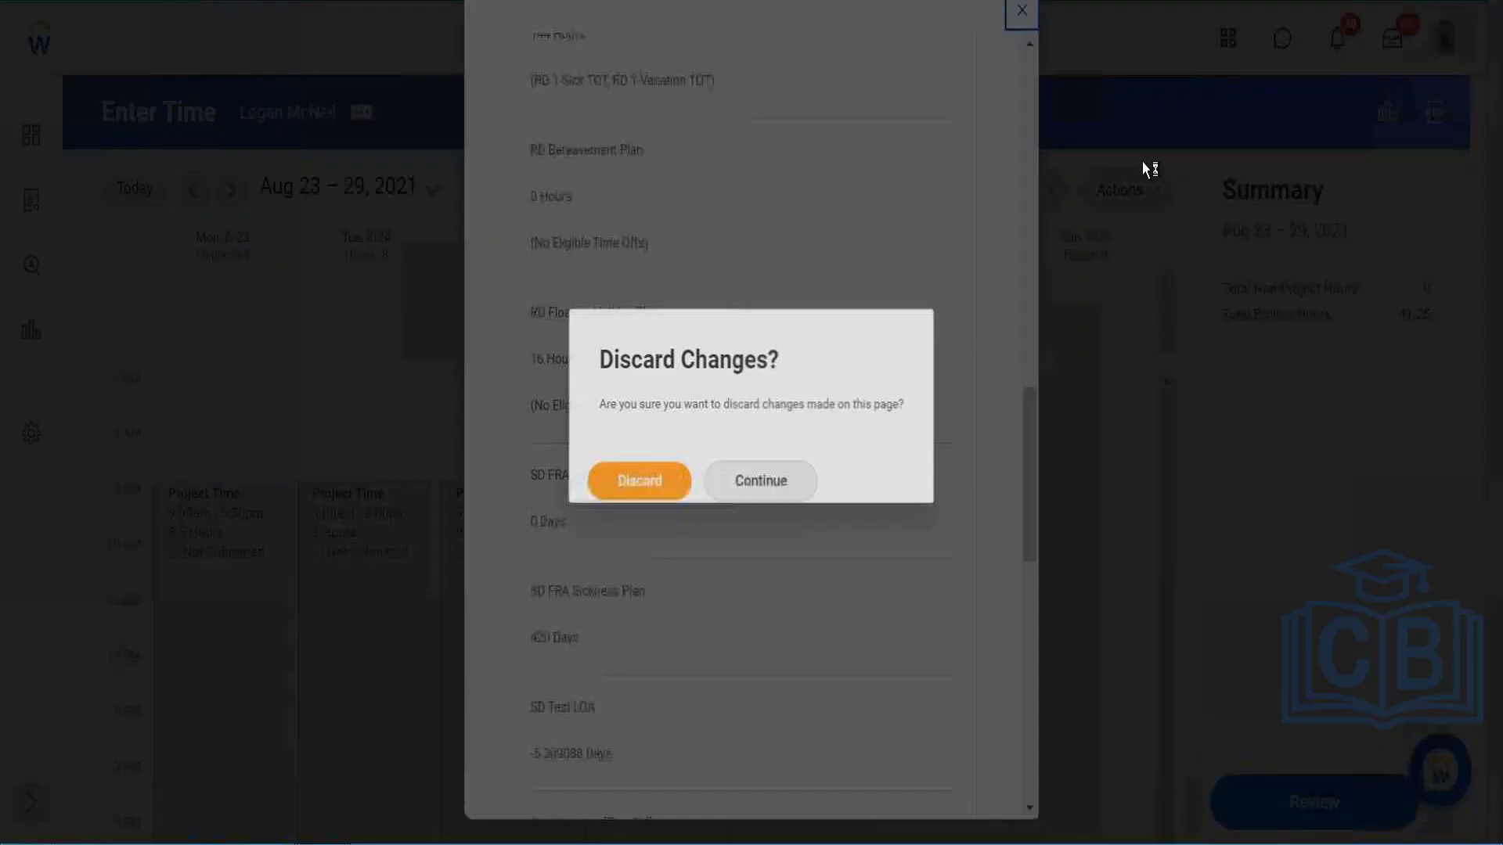
left_click(681, 467)
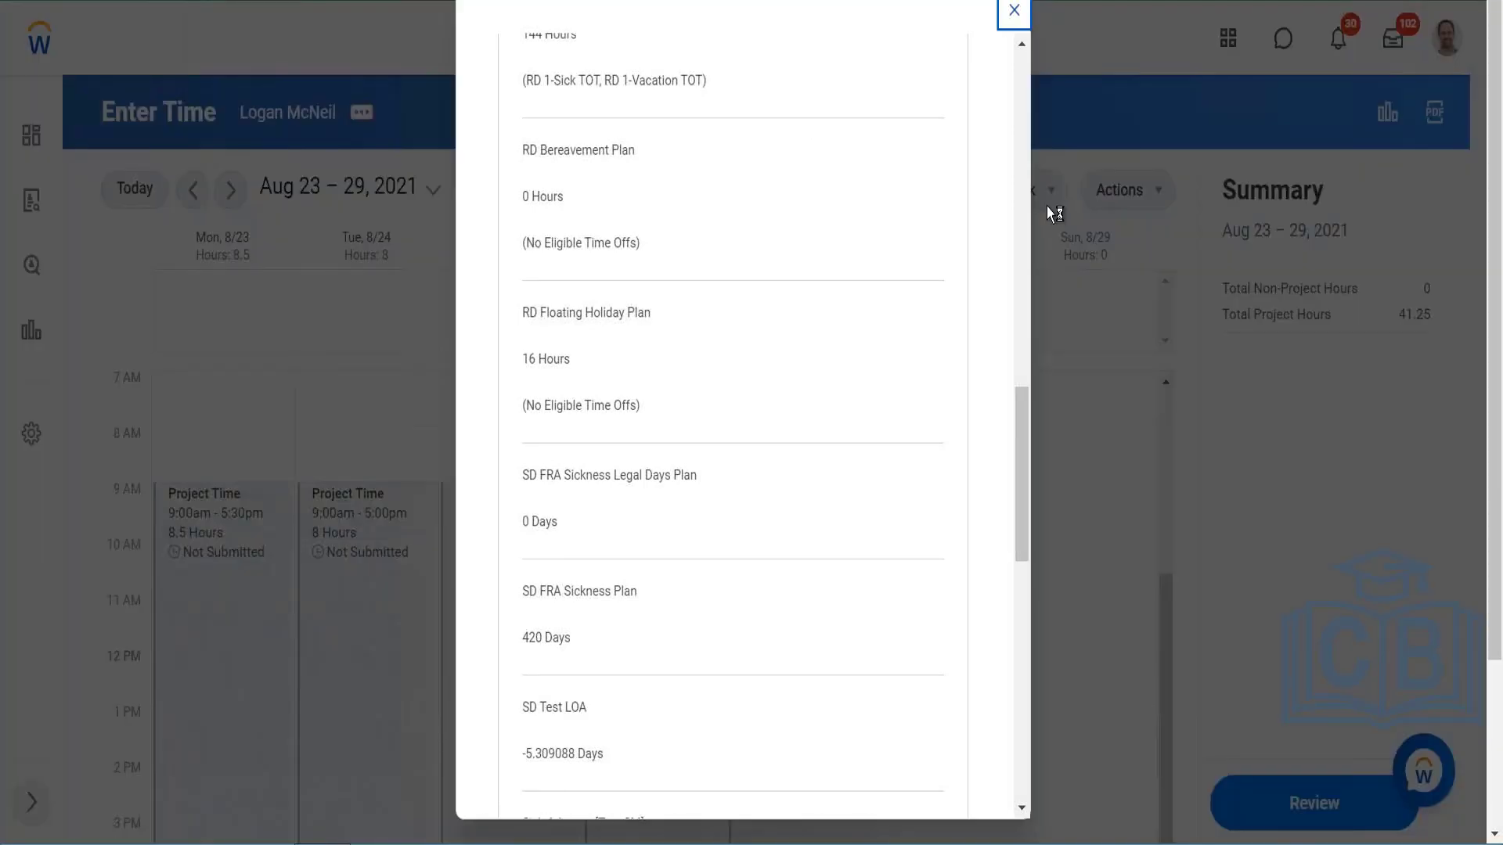
left_click(1010, 13)
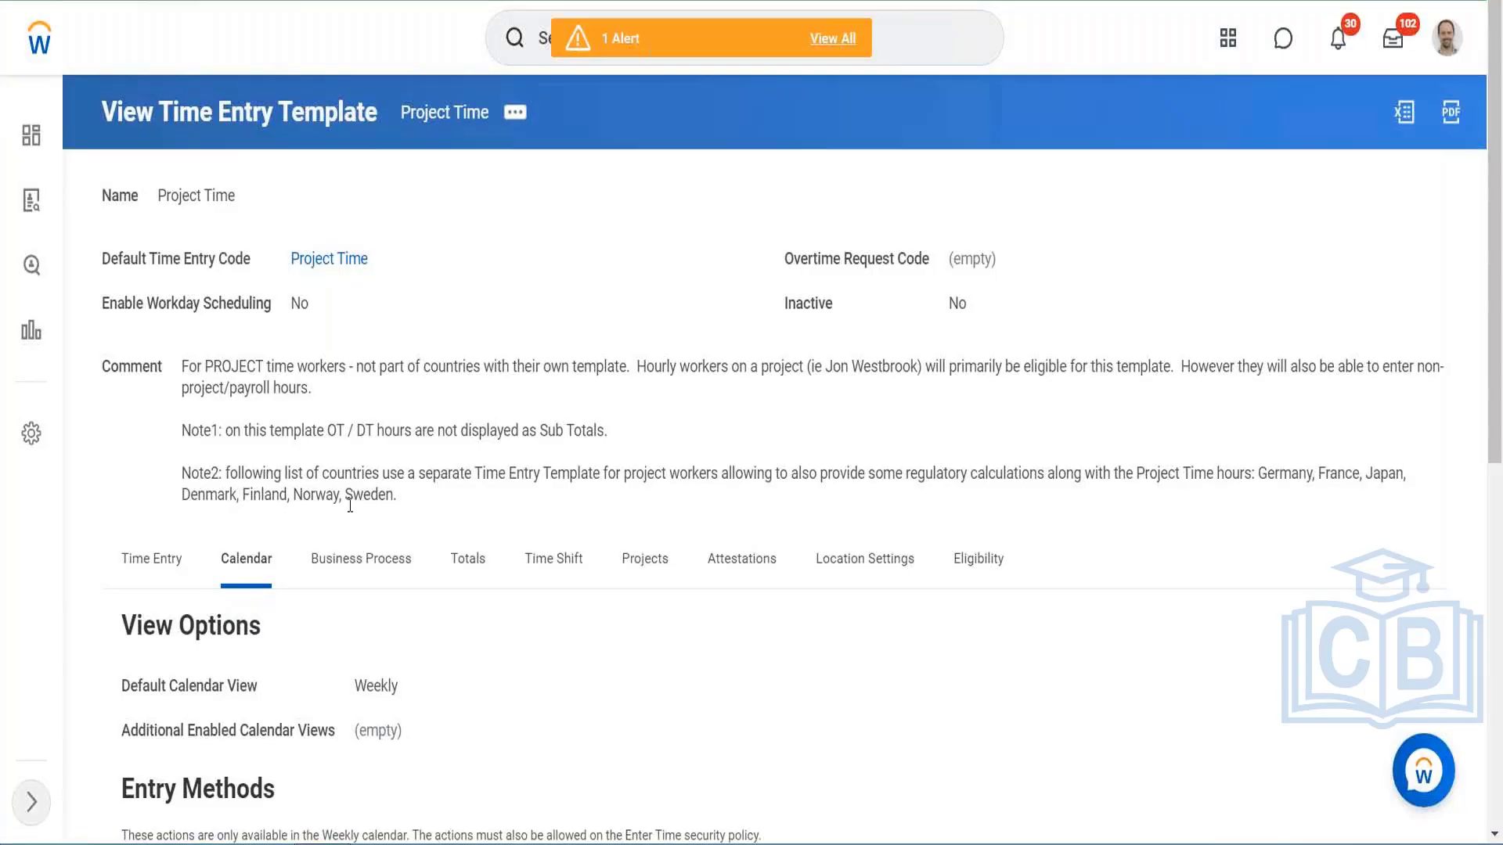
Step: Open the Project Time time entry template for editing and display its Business Process settings
left_click(384, 562)
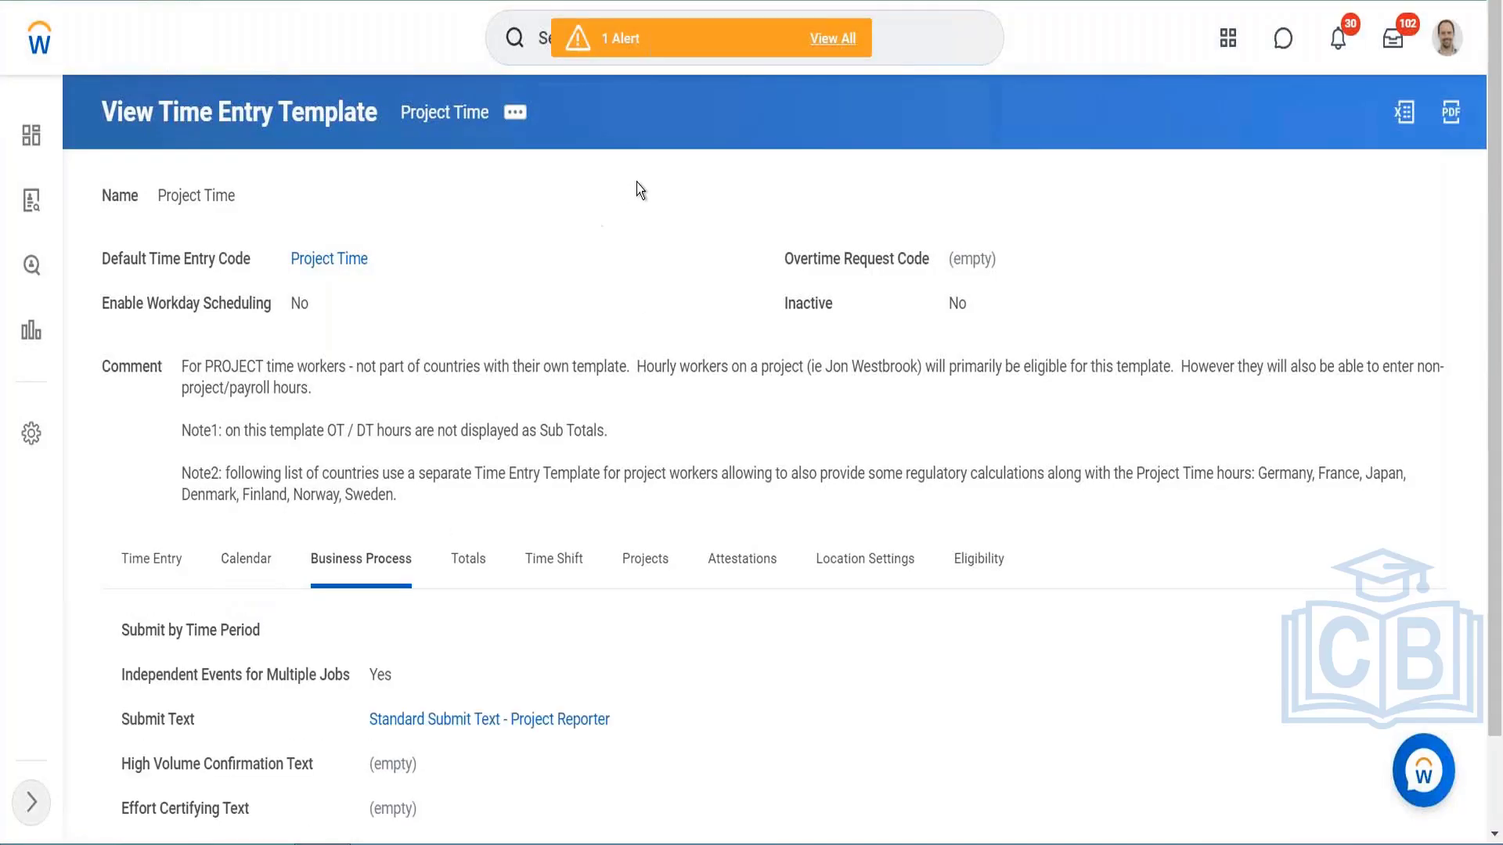
left_click(512, 115)
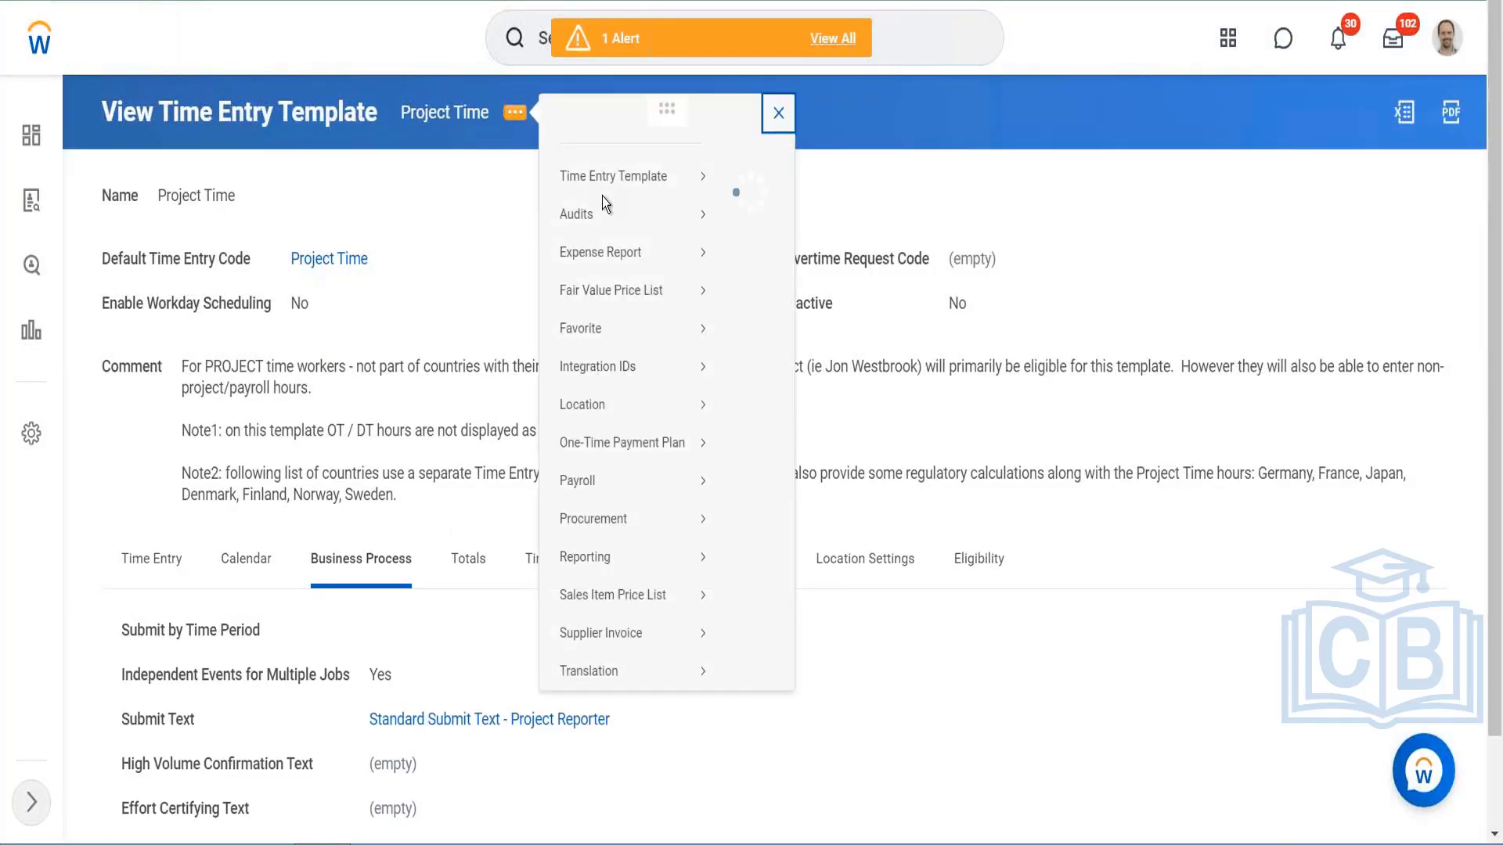
mouse_move(681, 176)
left_click(744, 179)
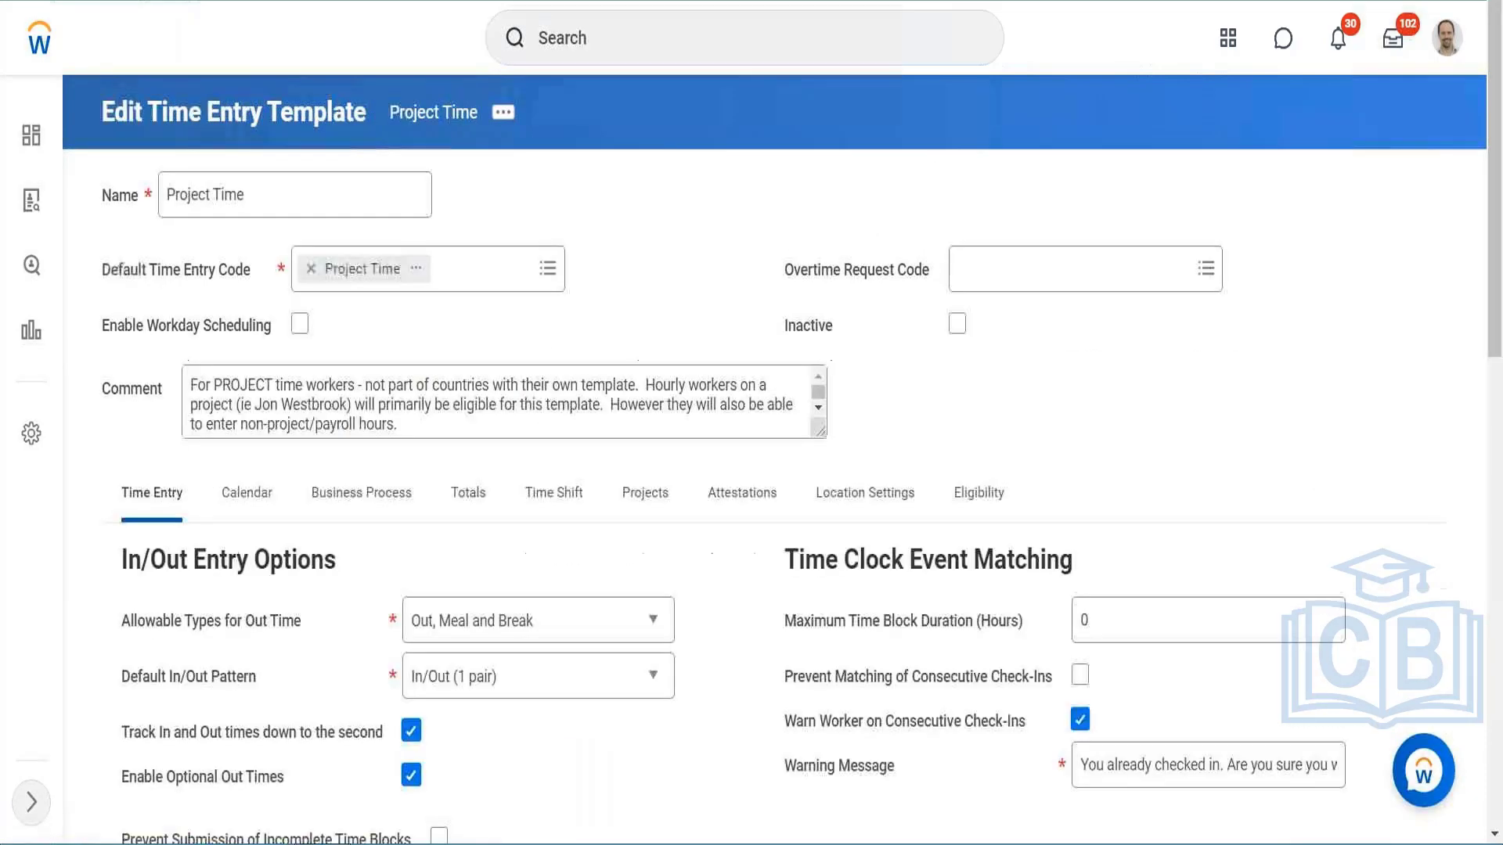
left_click(362, 468)
scroll(609, 257, "down", 2)
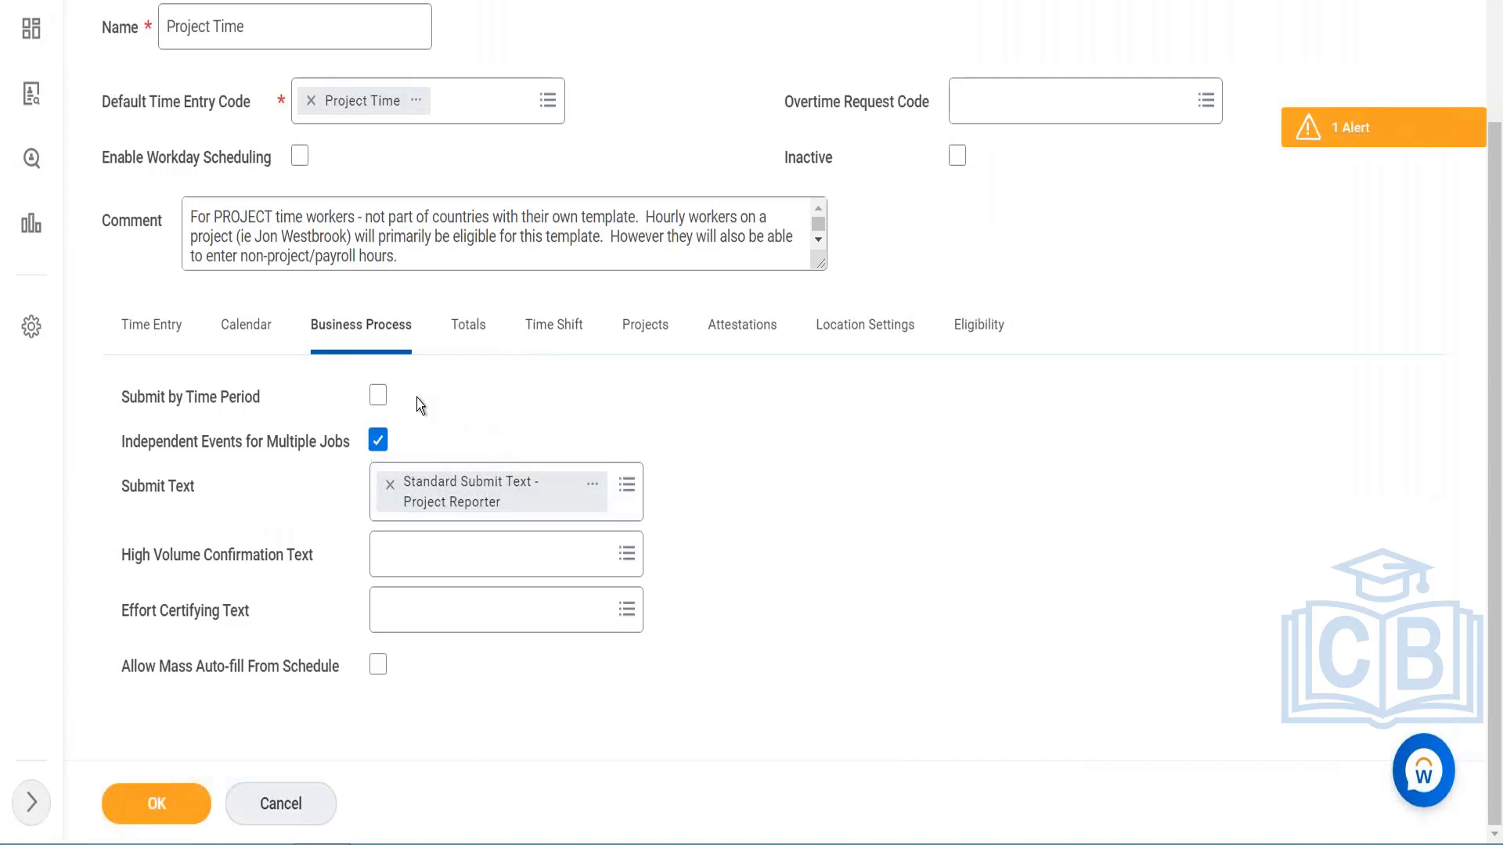
Step: Enable Submit by Time Period for the template and look at the choices available for Submit Text
left_click(376, 397)
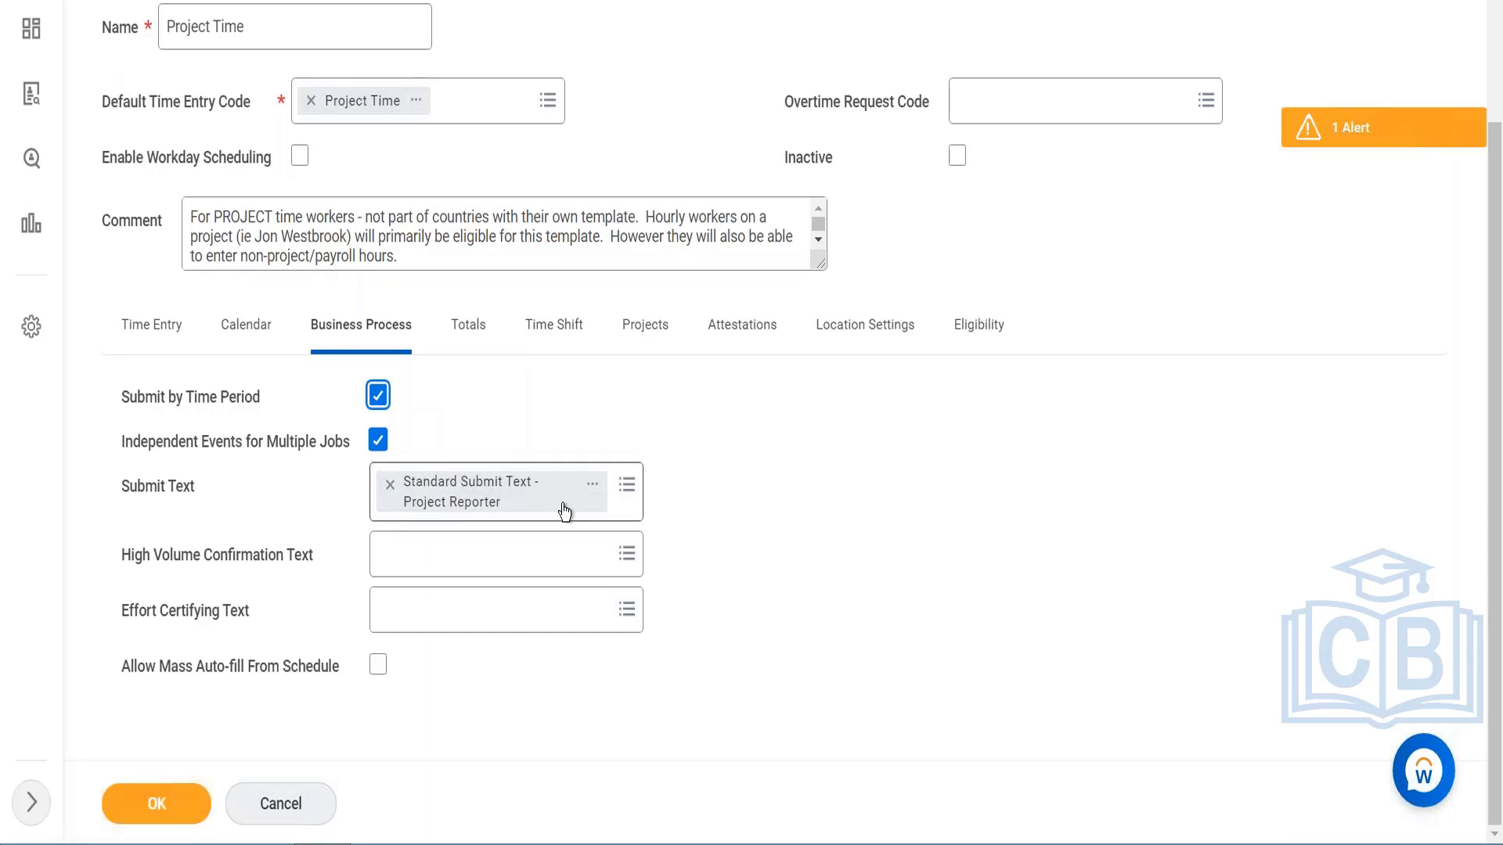
left_click(621, 517)
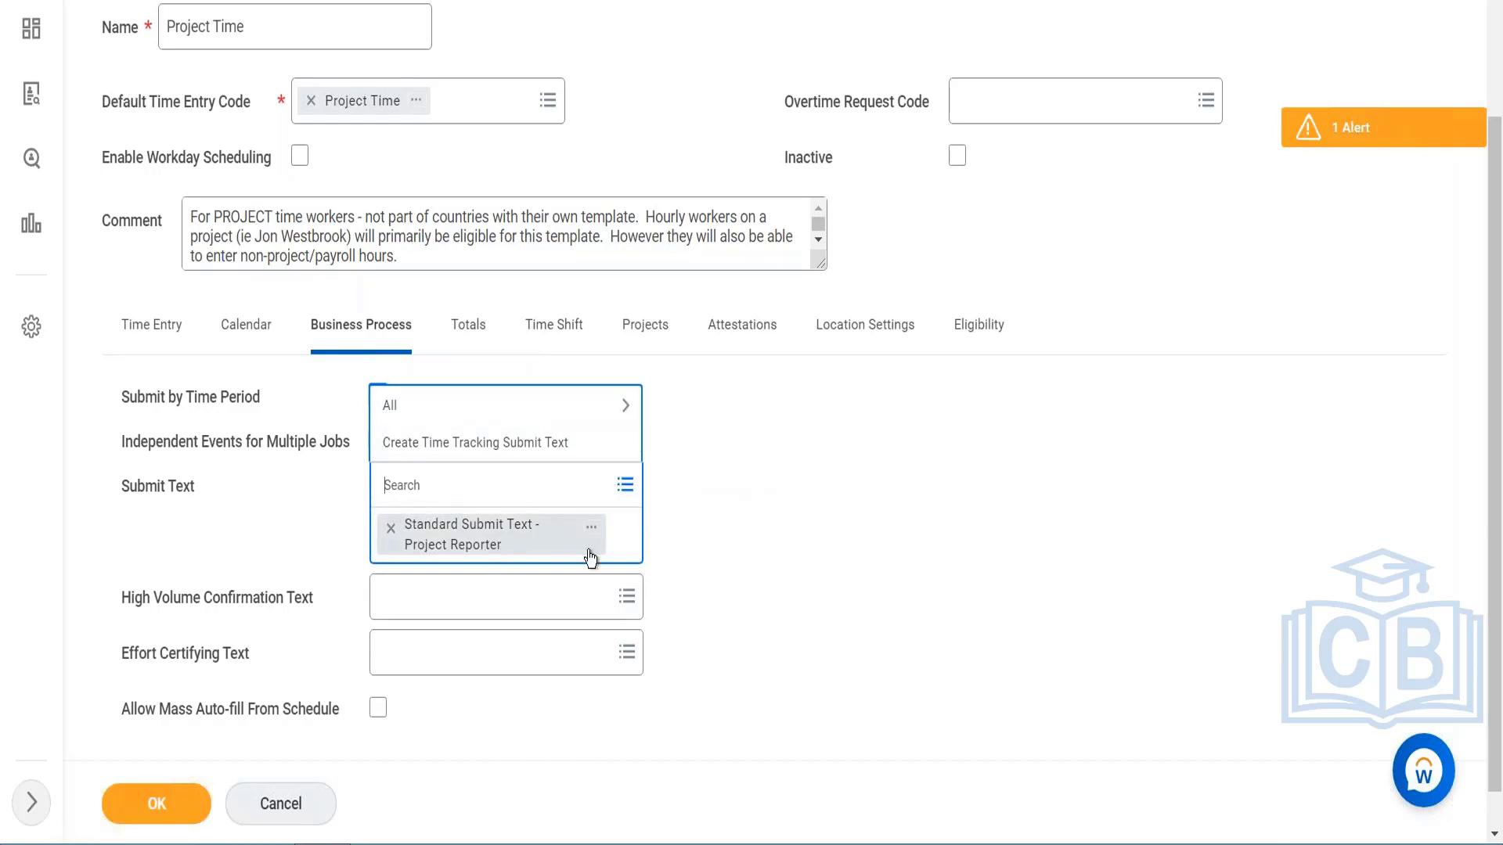
left_click(665, 486)
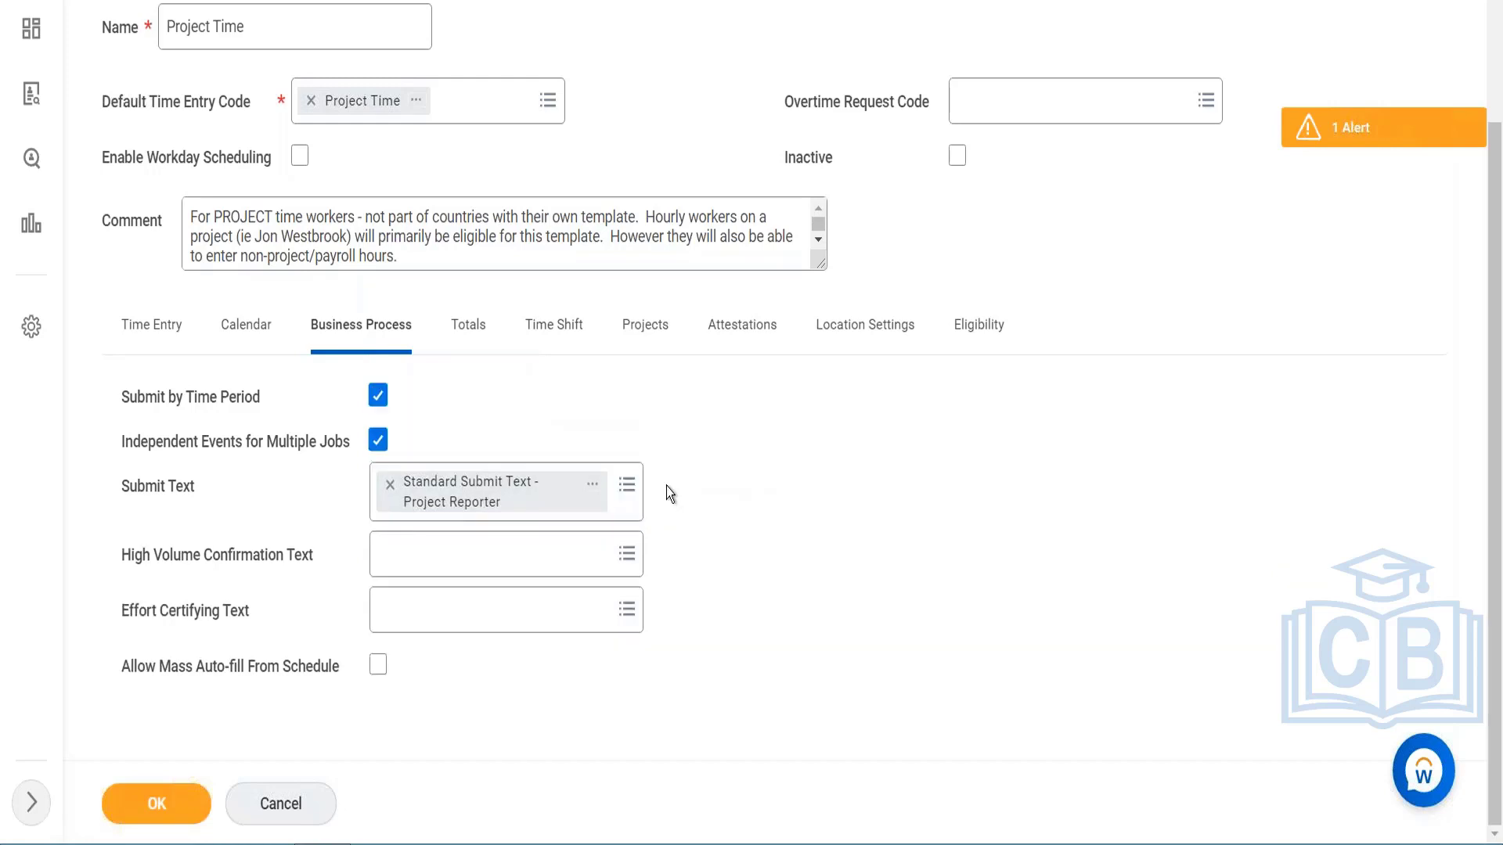
Step: Start creating a new time tracking submit text for High Volume Confirmation Text and name it "Mass Submit entry"
left_click(493, 555)
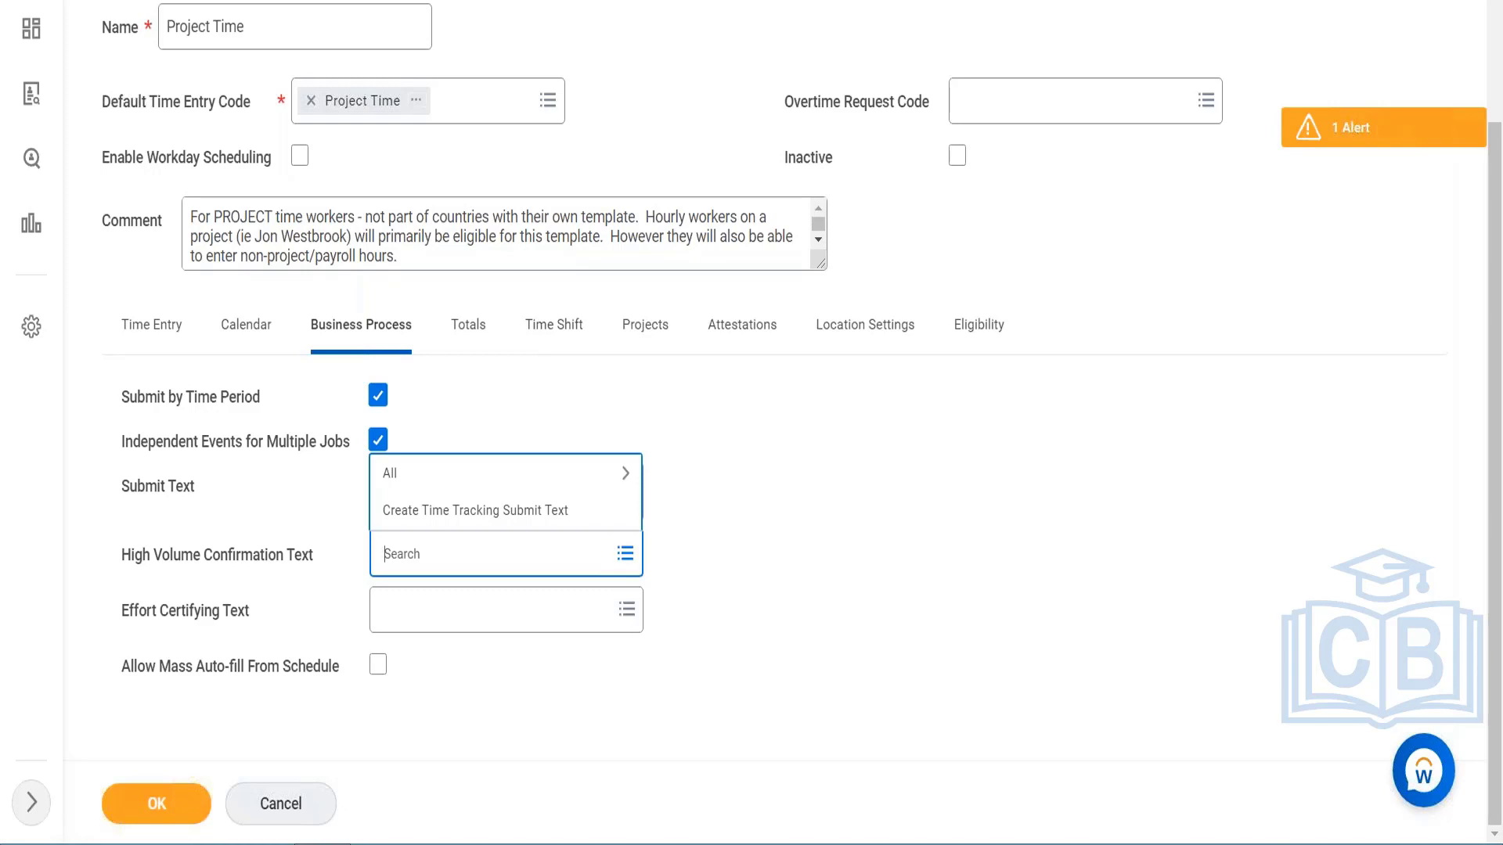
left_click(501, 511)
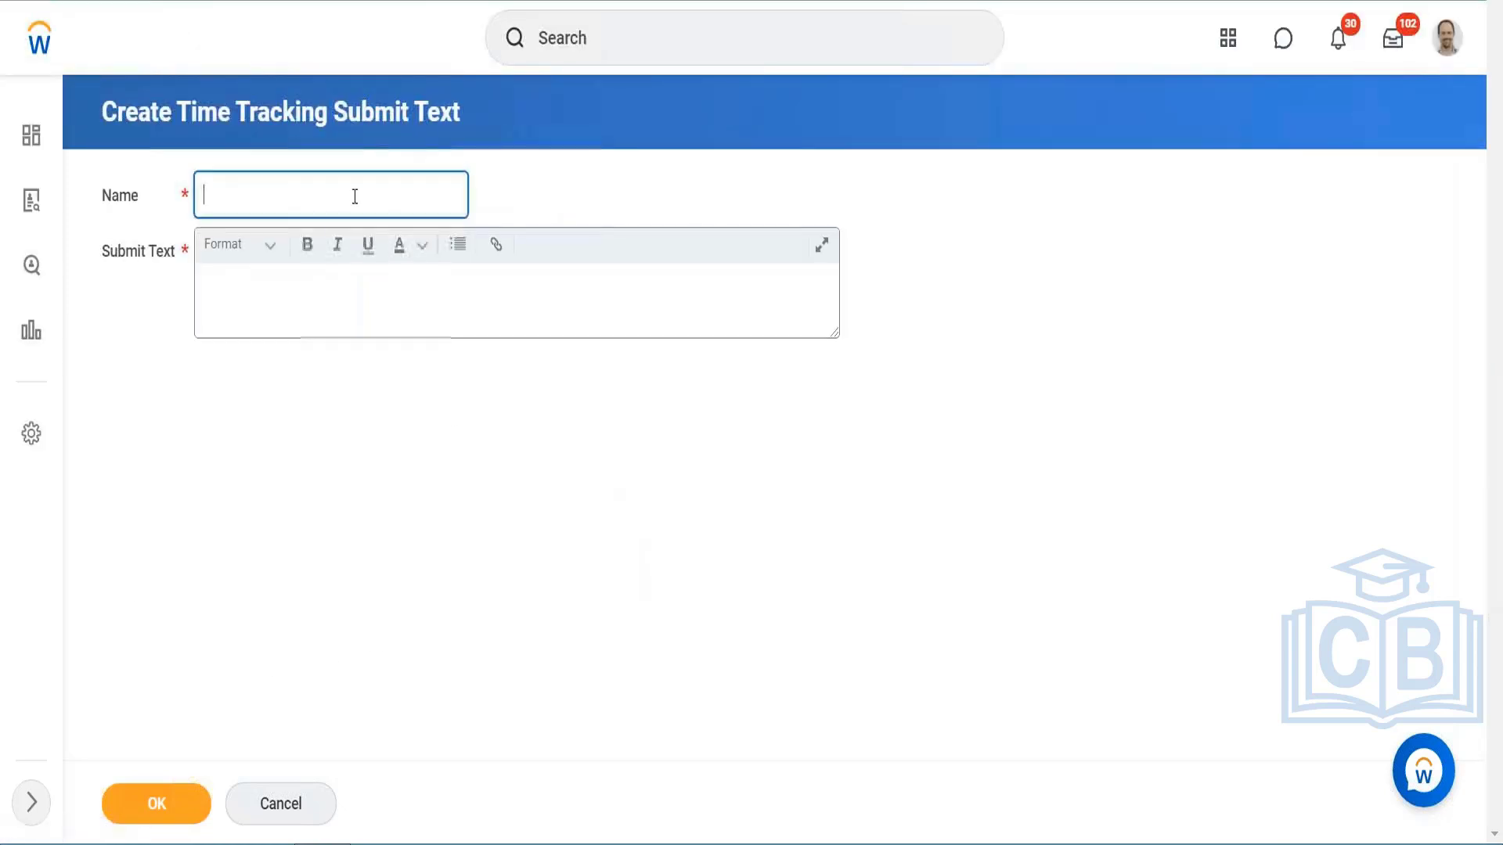
type("Mass ")
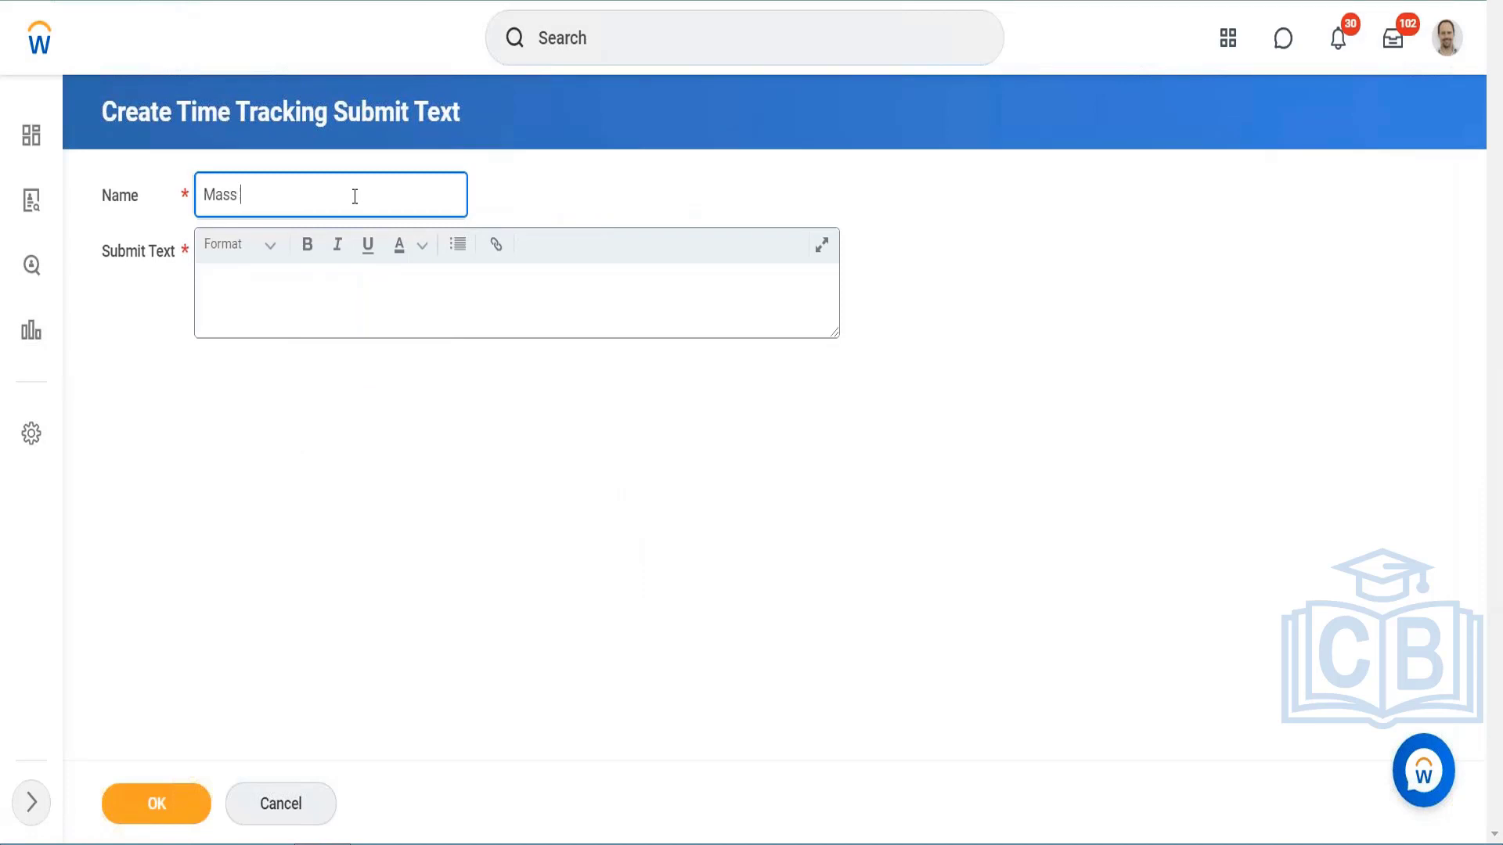
type("U")
key("BackSpace")
type("Submit entry")
key("Tab")
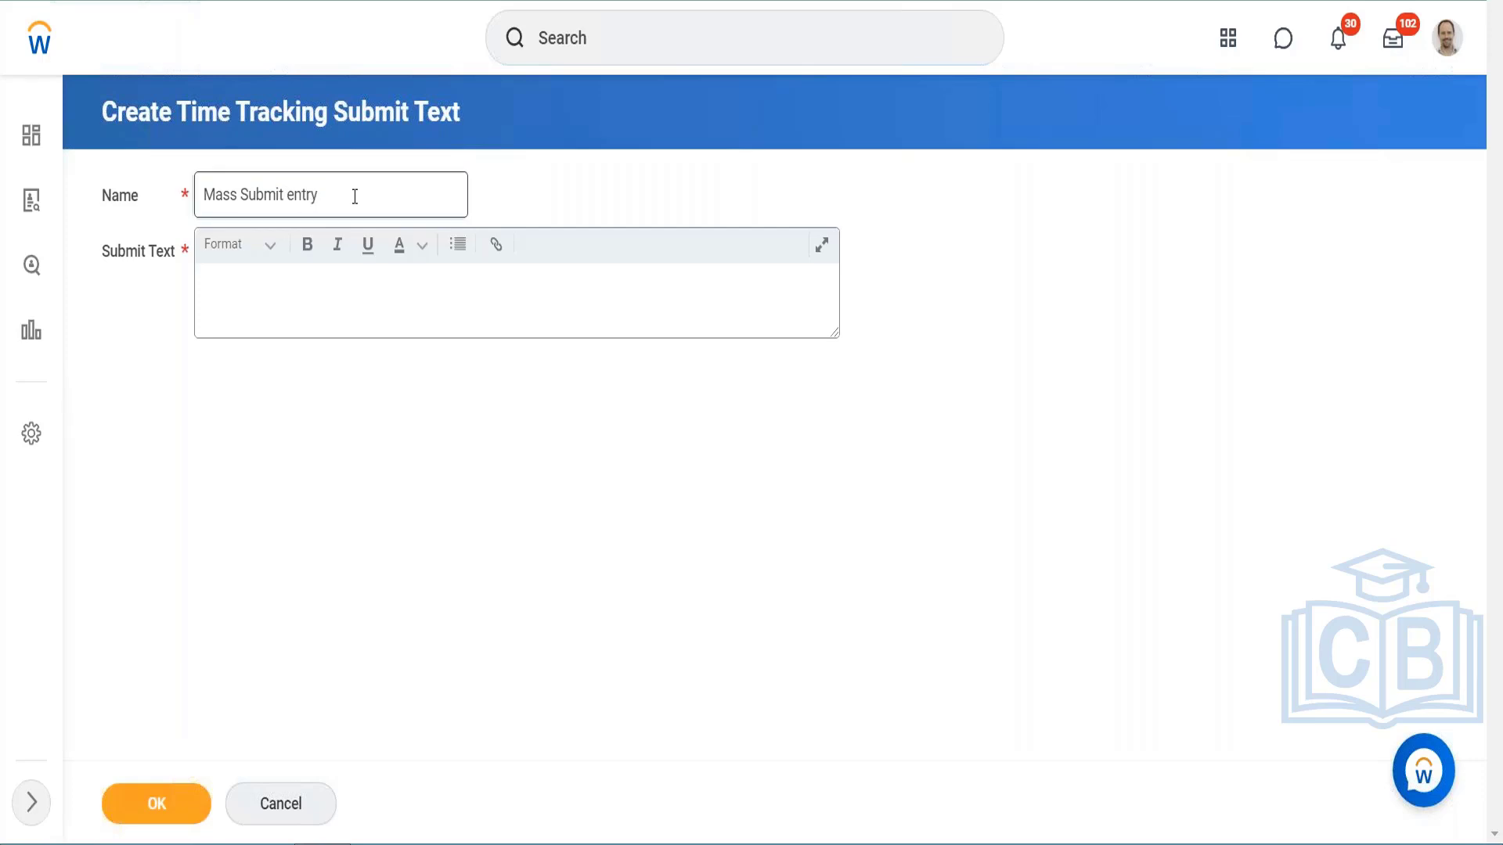
left_click_drag(349, 196, 175, 191)
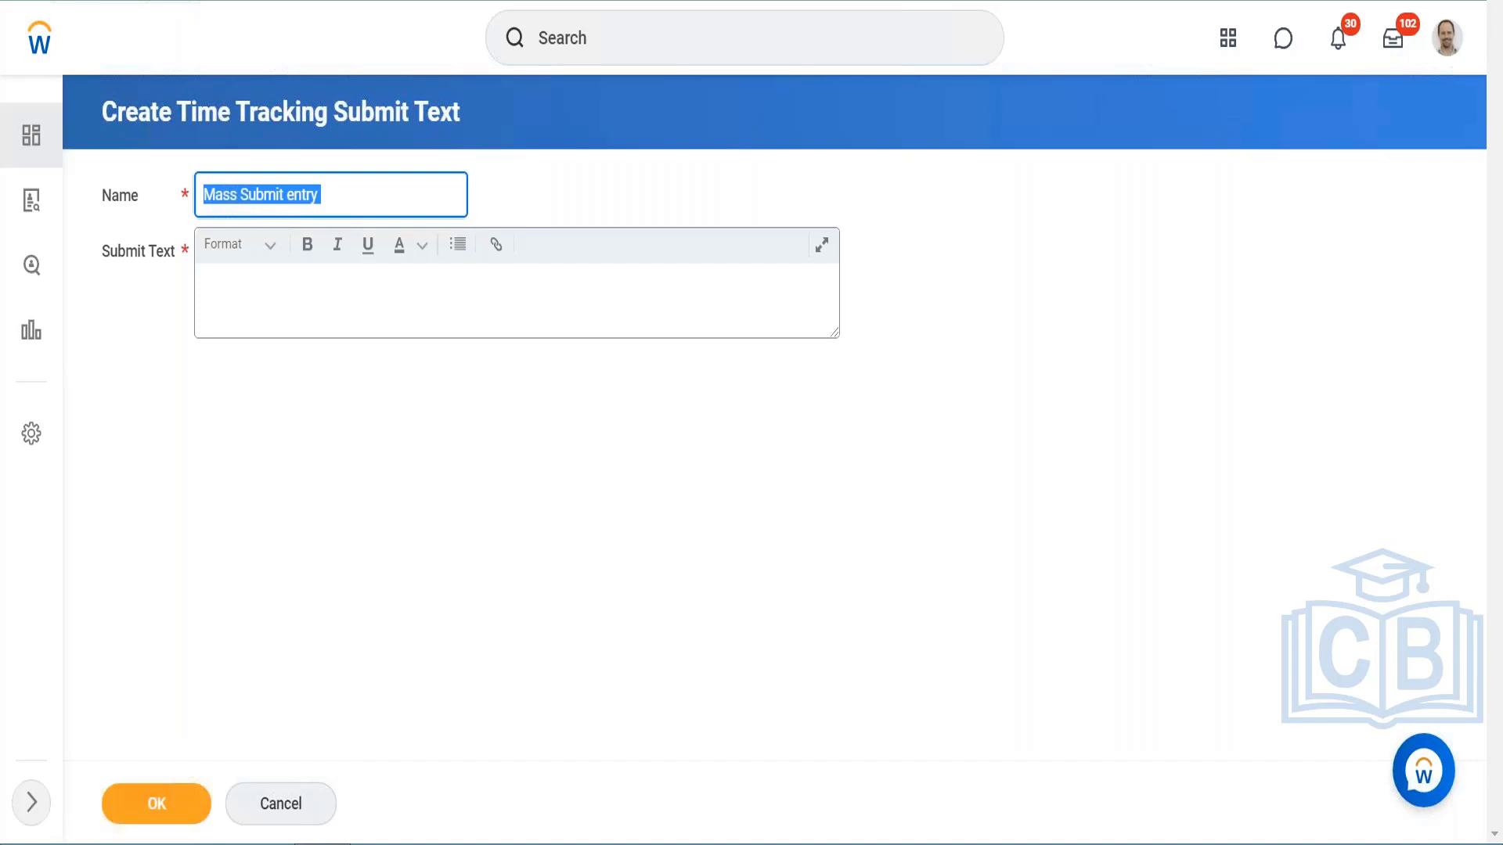
Step: Enter "mAss sub entries for all" as the submit text and save it as the High Volume Confirmation Text
left_click(237, 287)
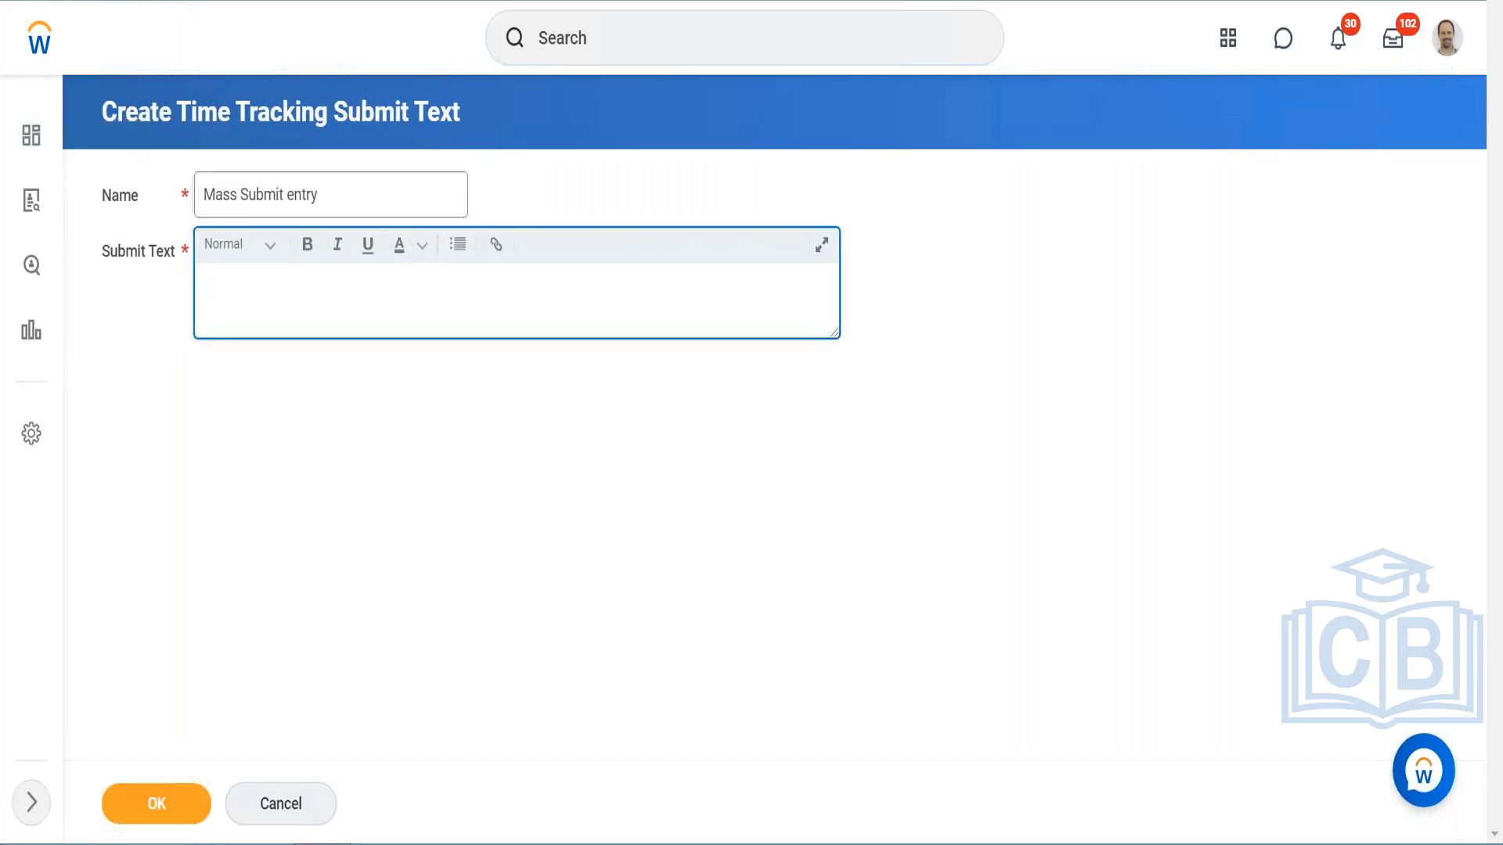
type("mAss submmit")
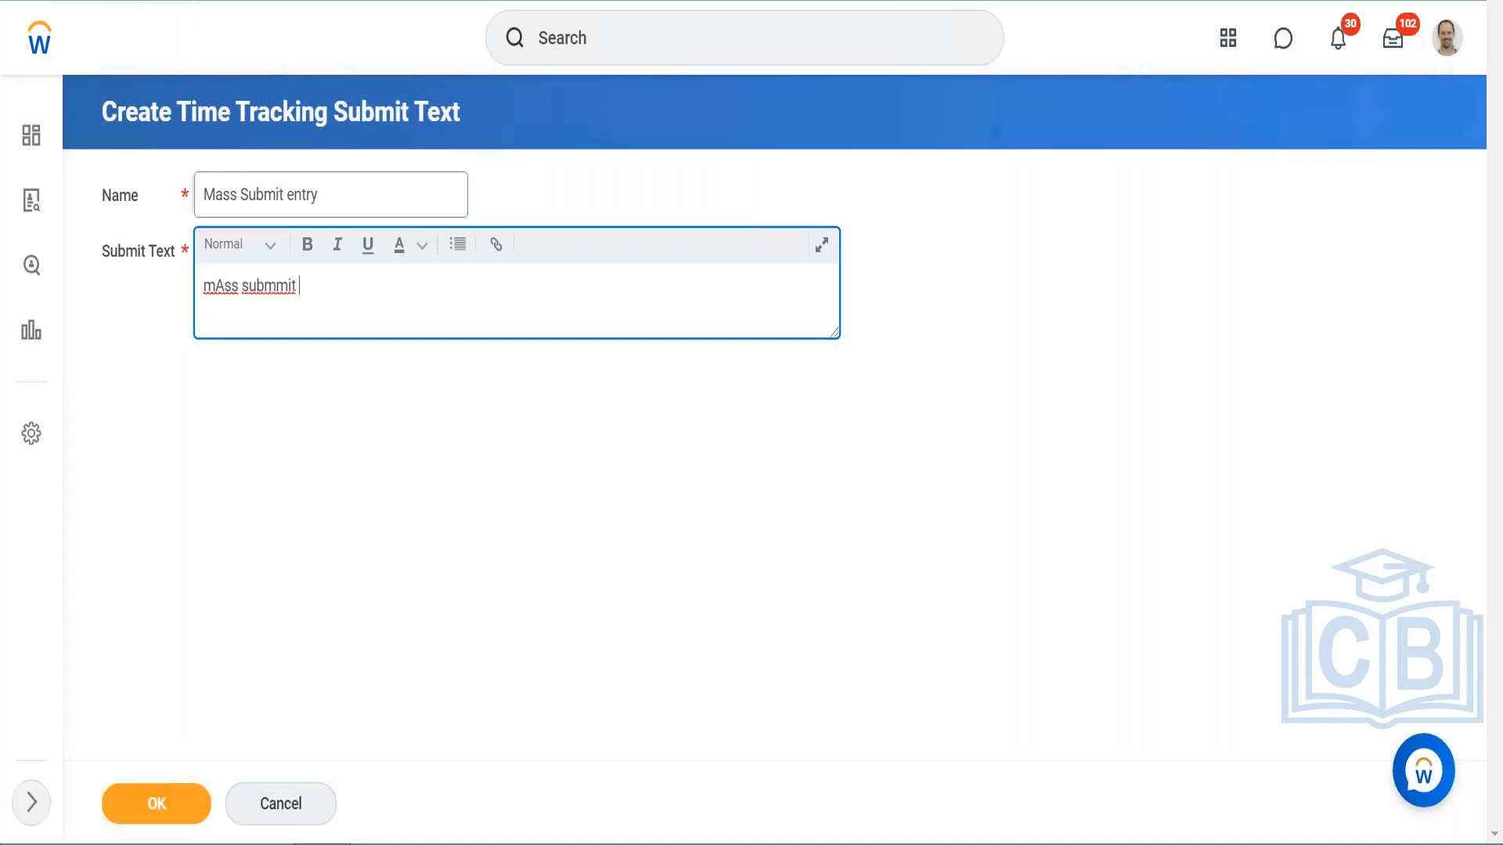
key("BackSpace")
key("BackSpace")
key("BackSpace")
key("BackSpace")
type("entries for aall")
key("BackSpace")
key("BackSpace")
key("BackSpace")
key("BackSpace")
type("ll")
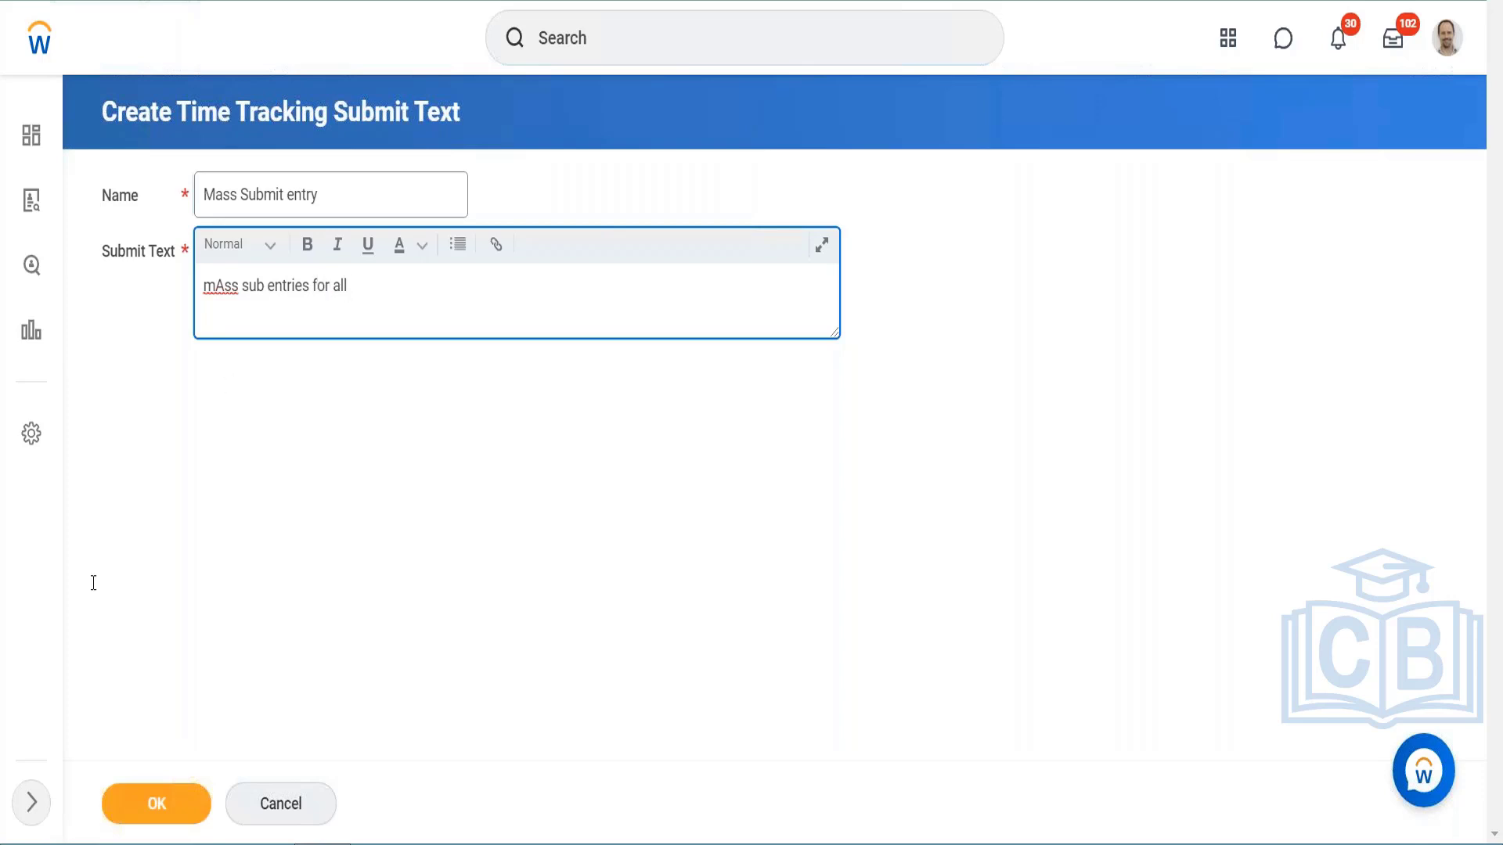
left_click(129, 820)
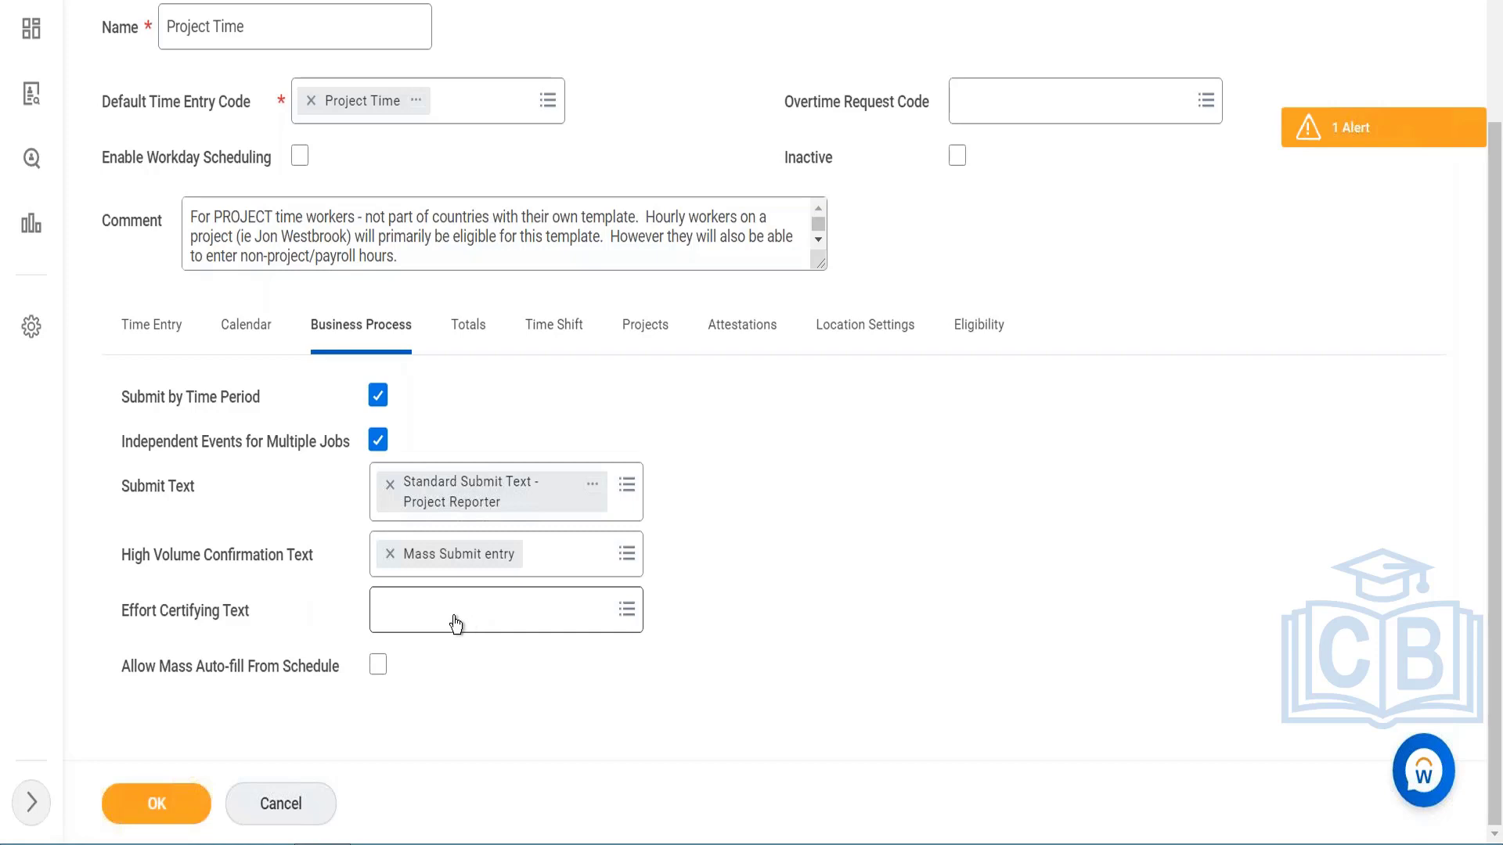
Step: Enable Allow Mass Auto-fill From Schedule and look through the template's Daily Totals and Weekly Totals settings
left_click(376, 664)
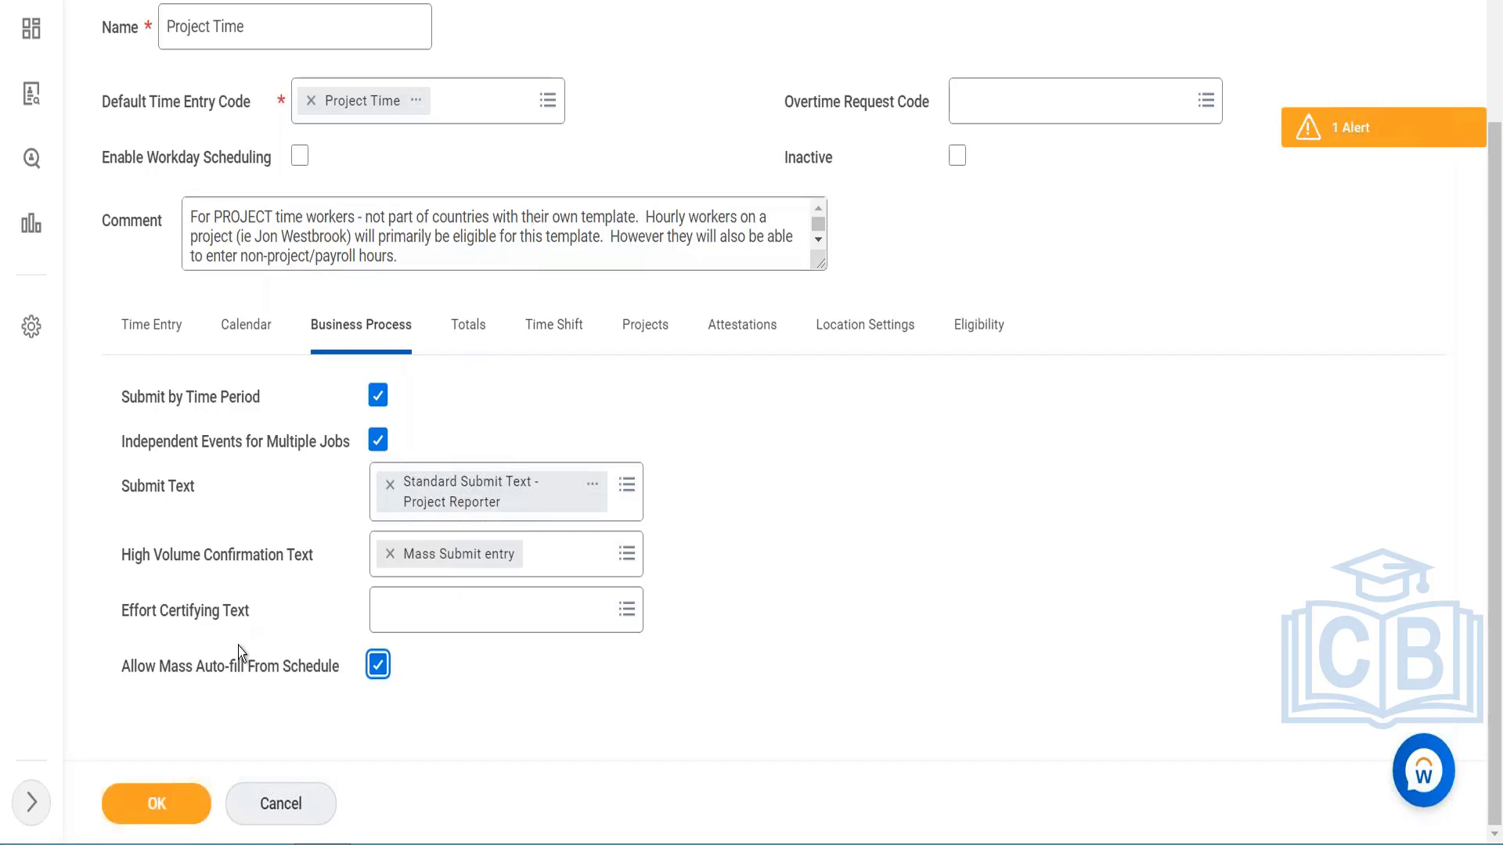
left_click(451, 335)
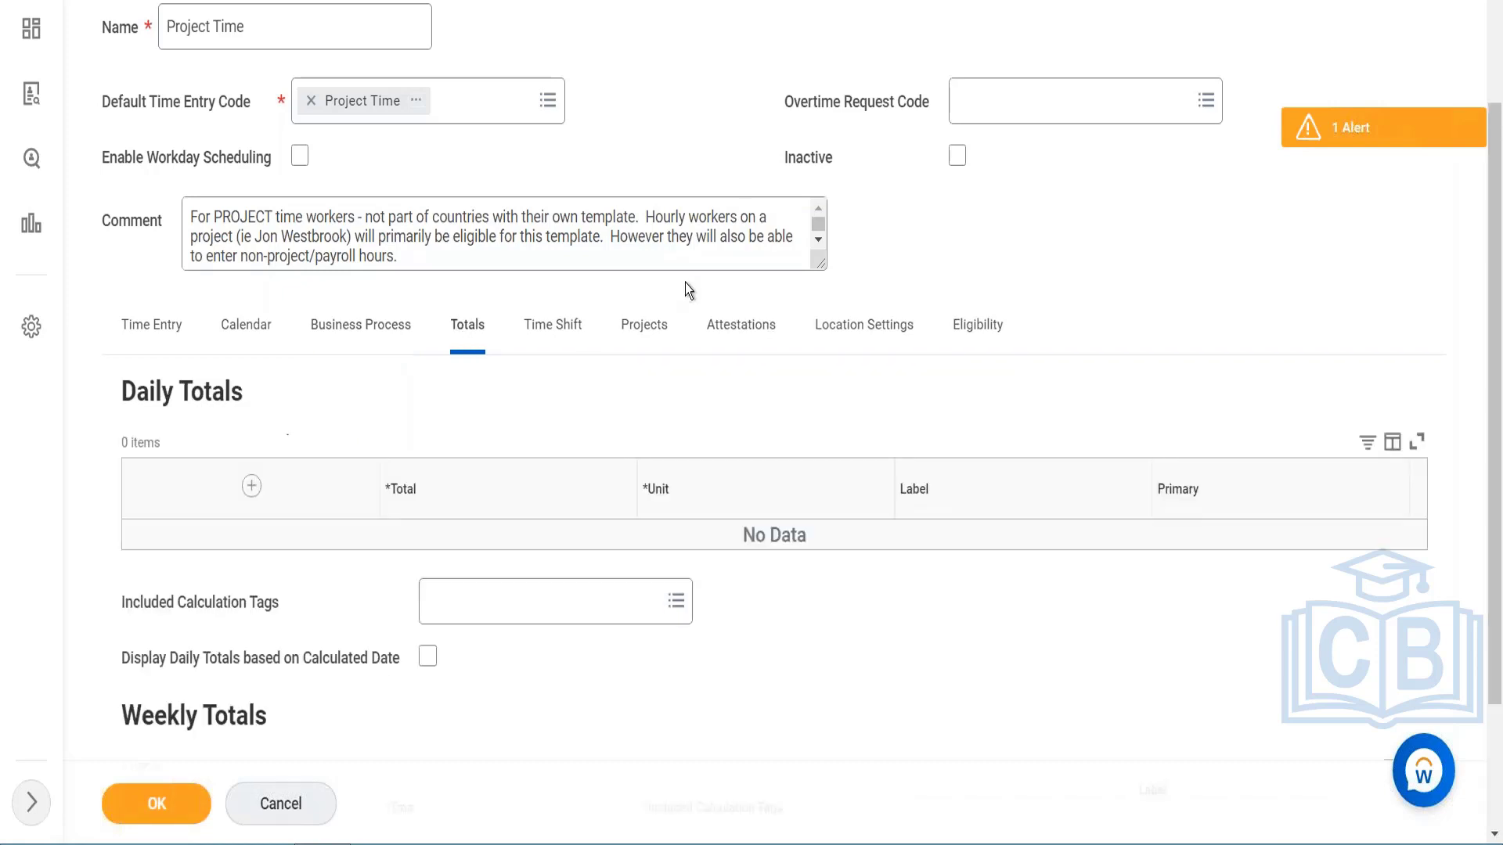
scroll(775, 422, "down", 5)
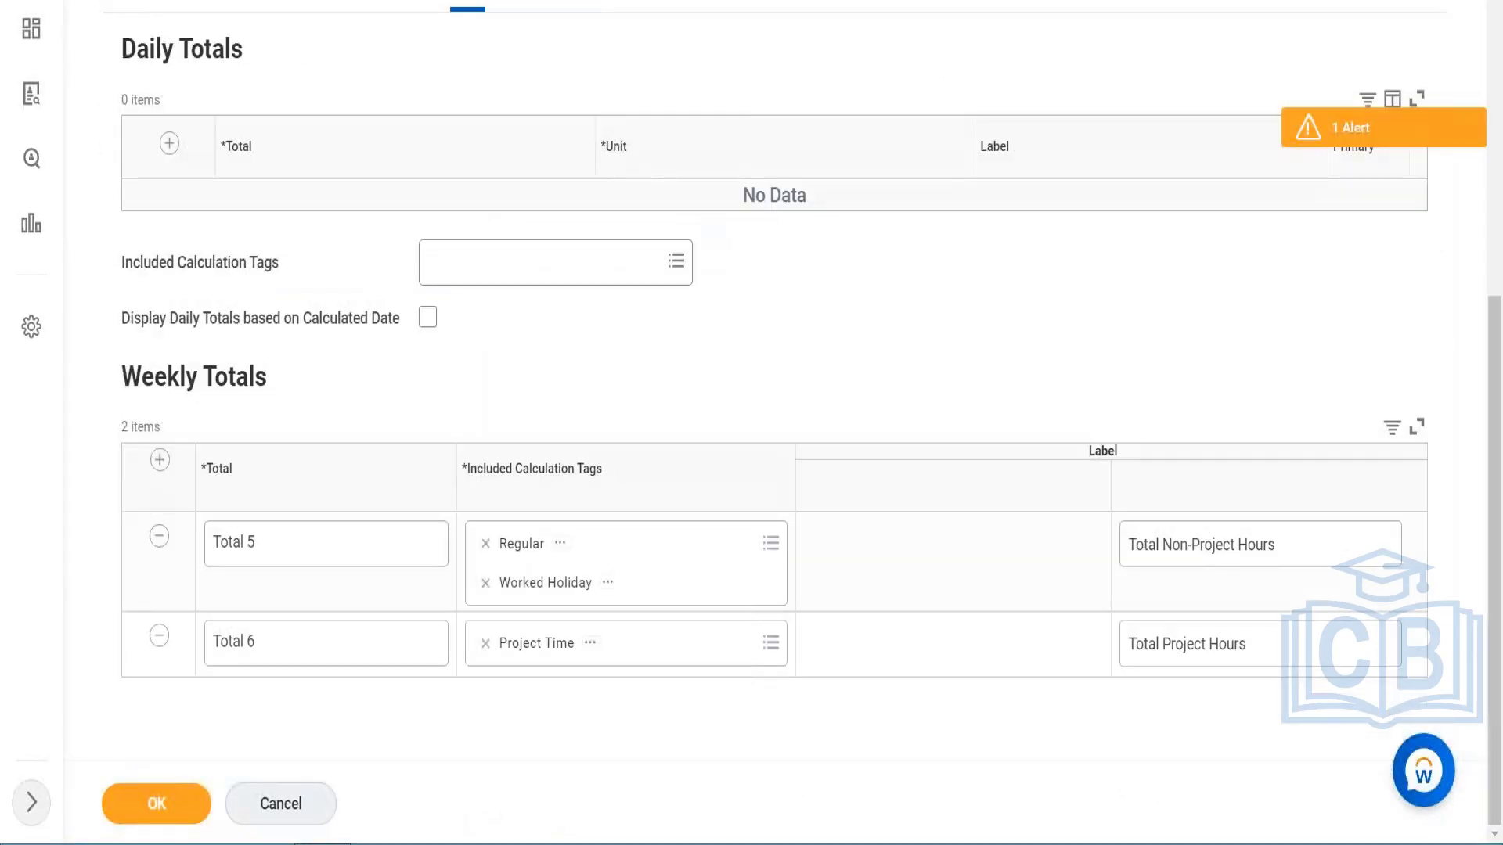
scroll(512, 365, "up", 2)
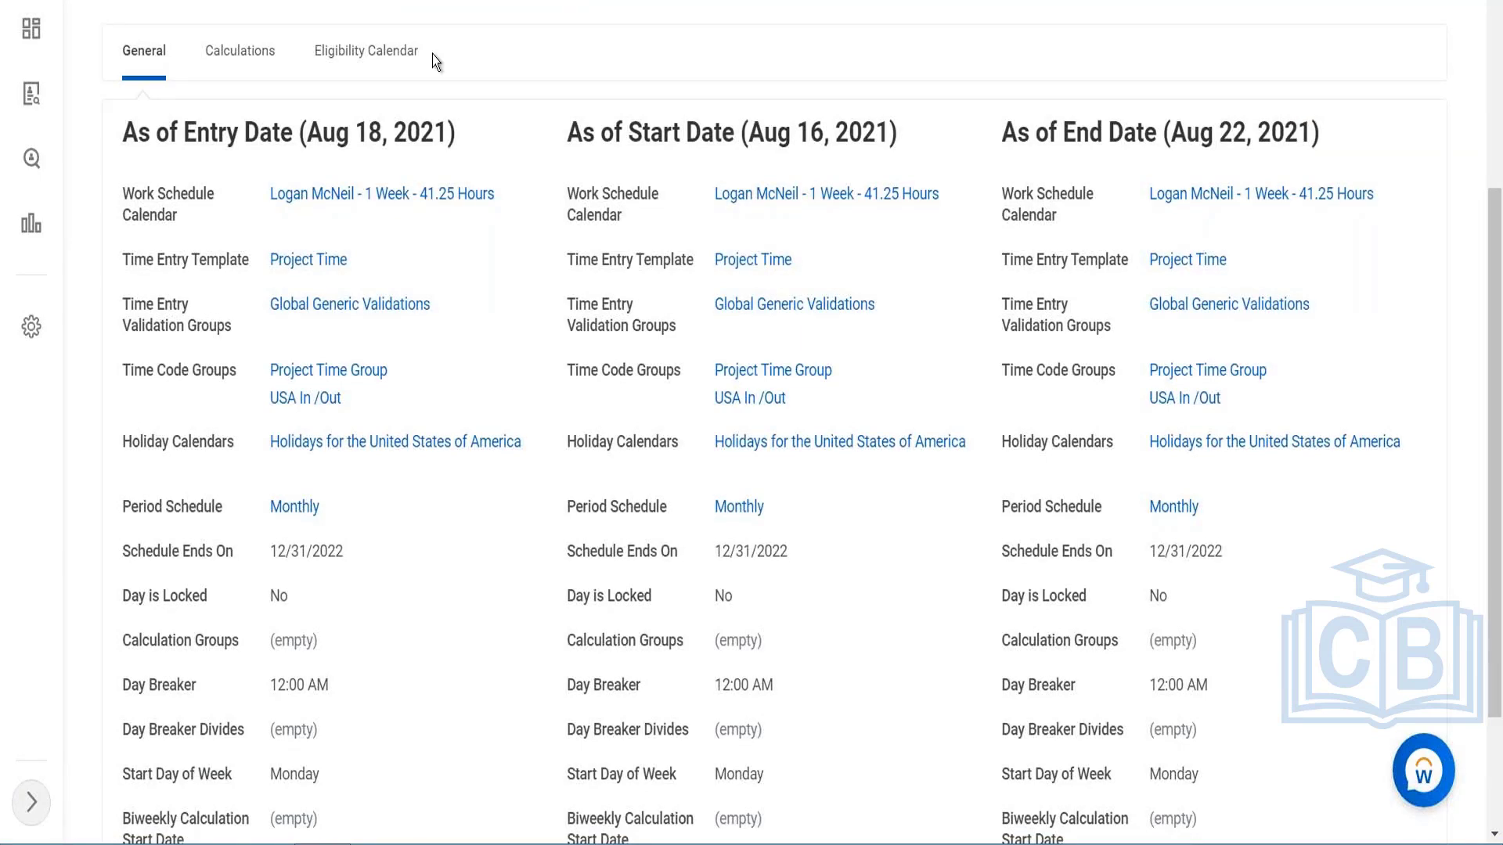
scroll(494, 92, "up", 5)
mouse_move(321, 241)
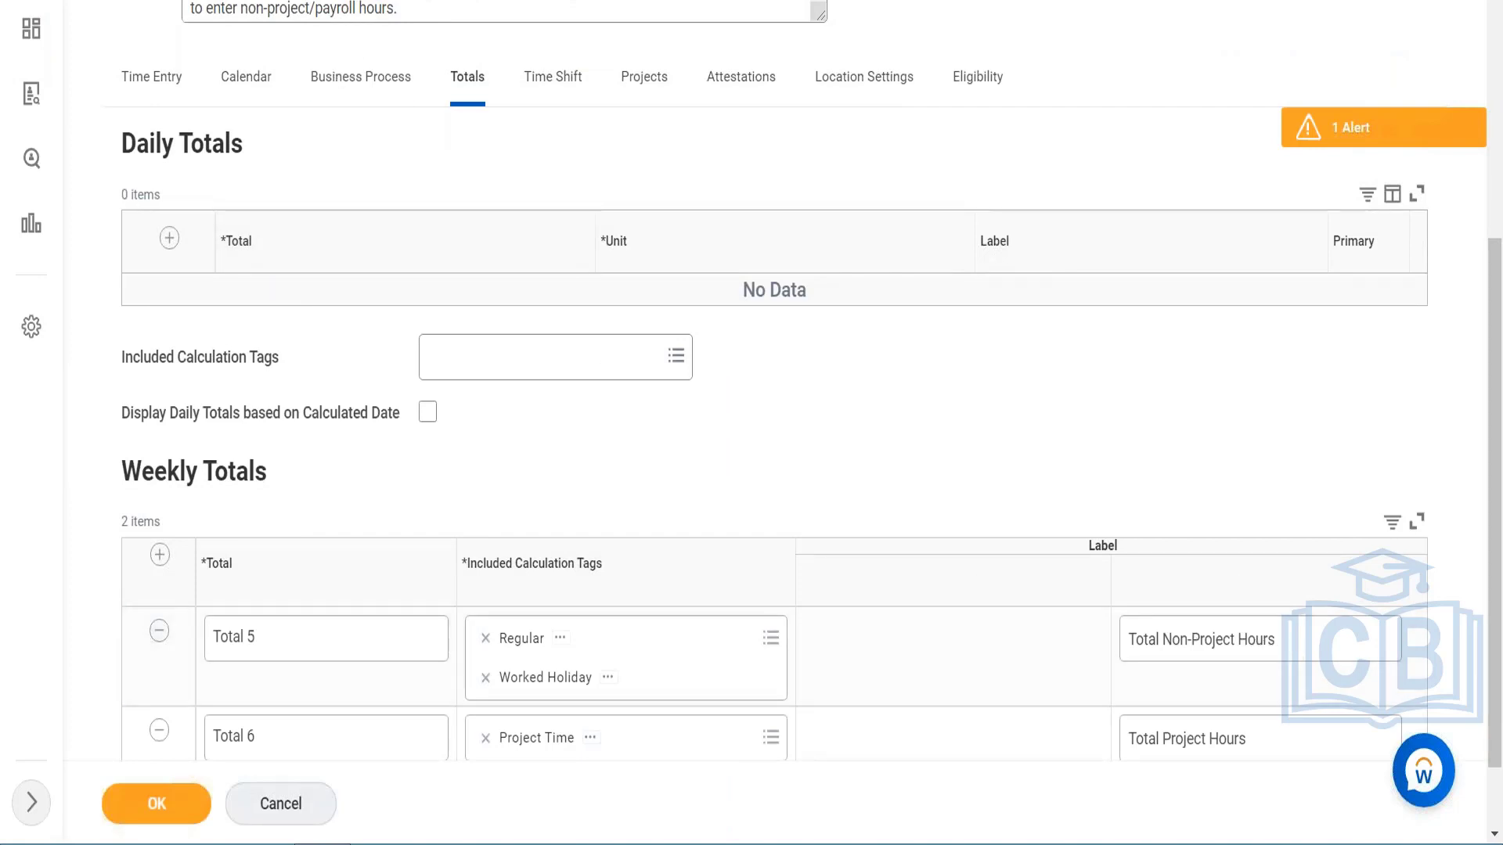
Step: Change the label of Total 6 in Weekly Totals to "Test hours" and save the template
scroll(1252, 674, "down", 1)
left_click(1242, 661)
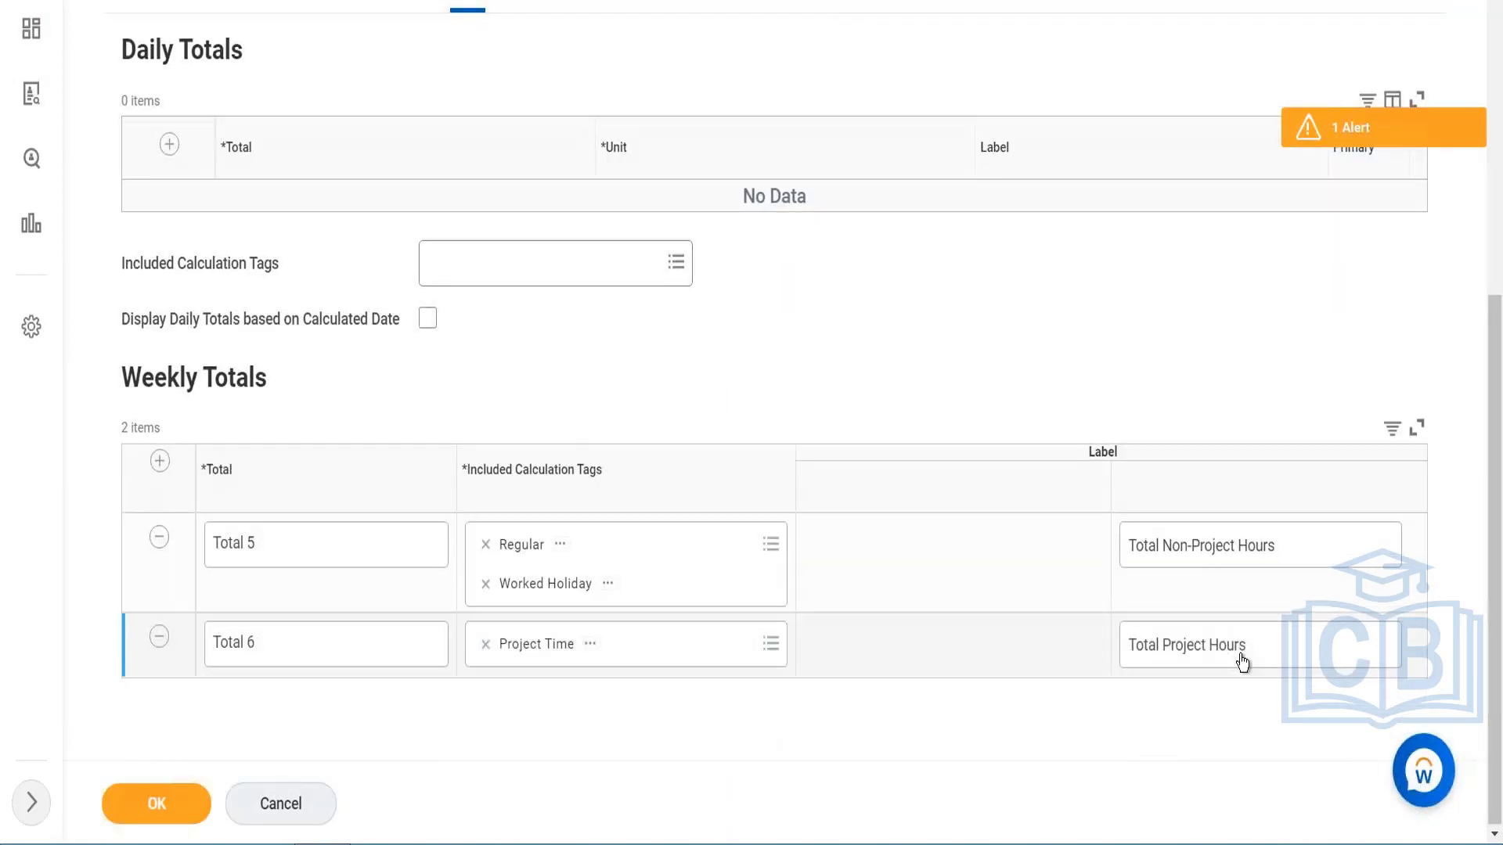
key("ctrl+a")
key("BackSpace")
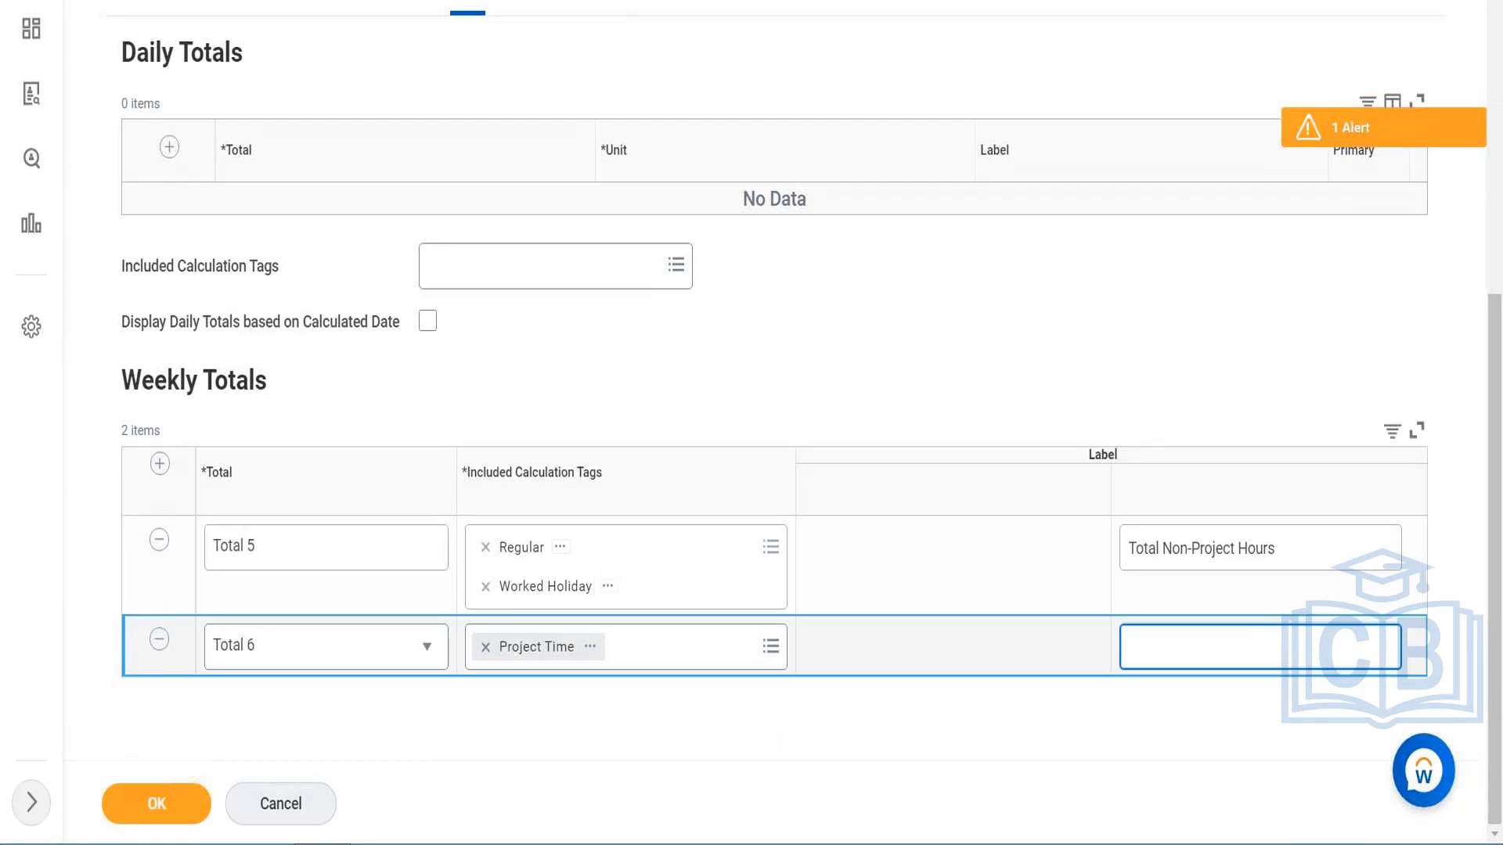
type("Test hours")
left_click(202, 792)
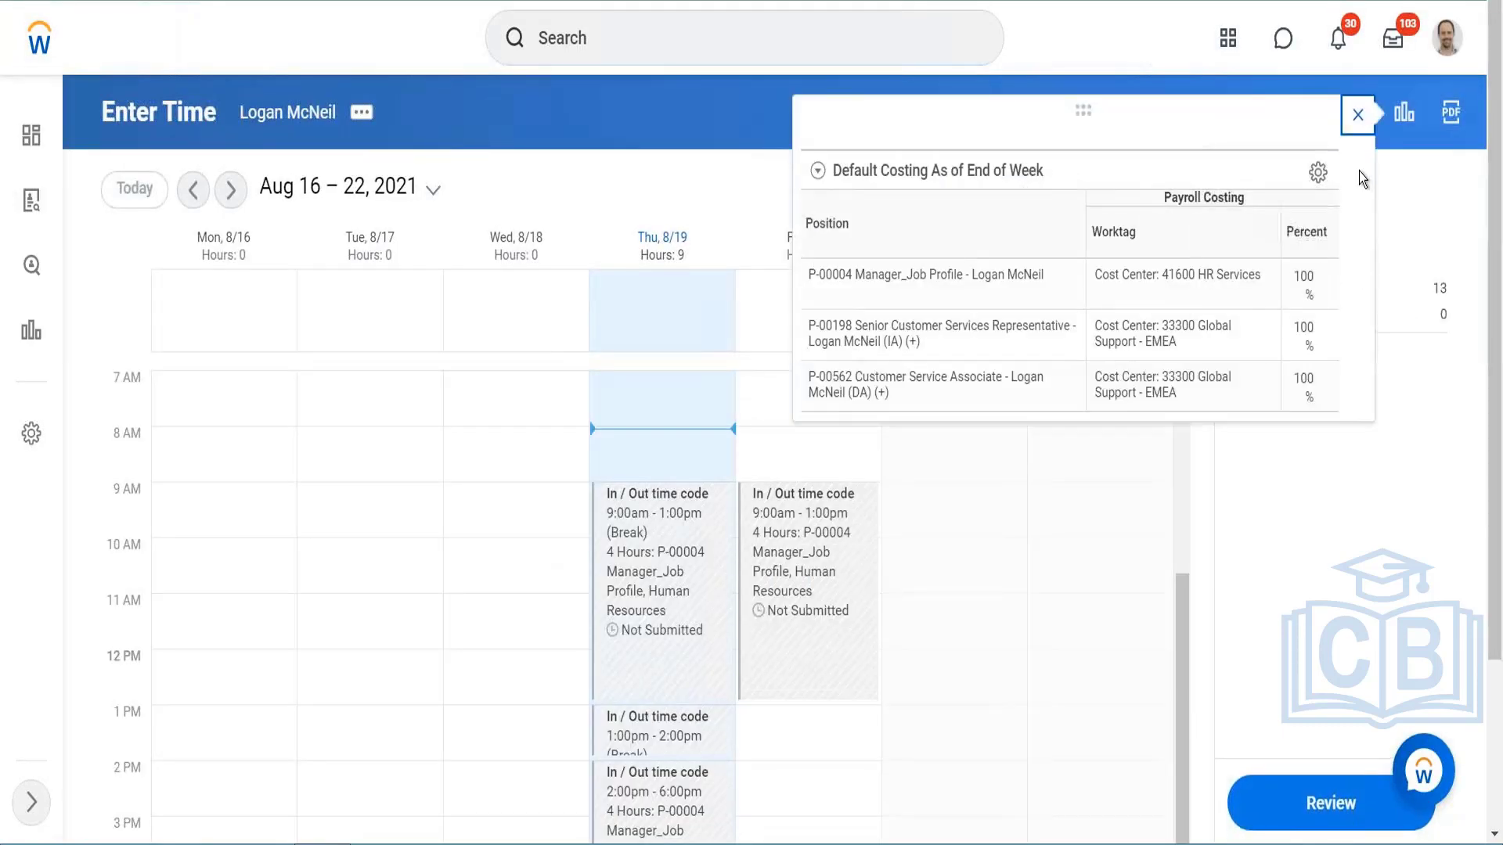
Step: Close the default costing details on the time calendar and reopen the Project Time template's Totals settings for editing
left_click(1357, 114)
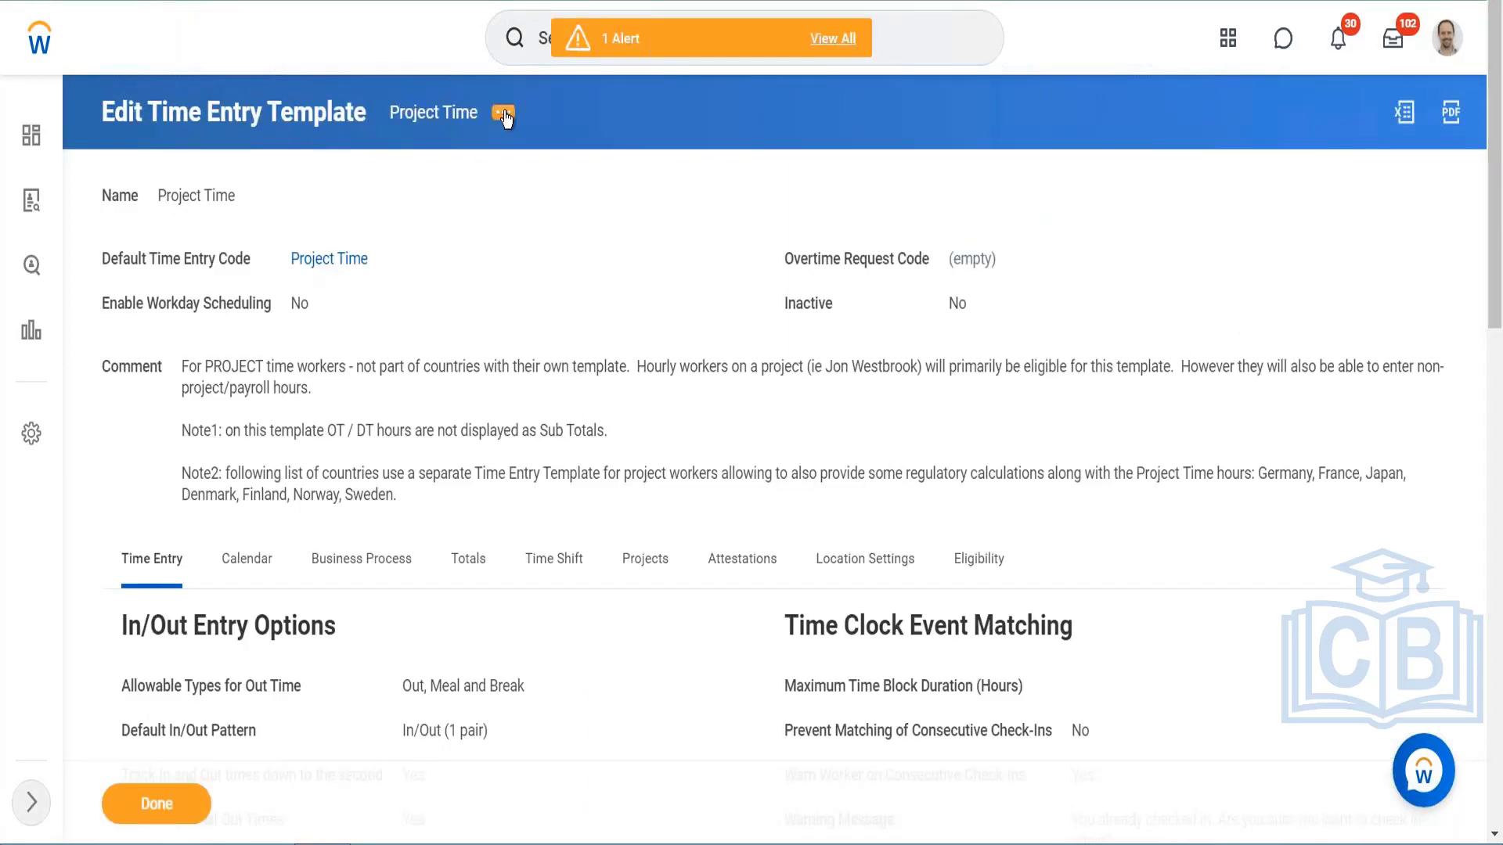
left_click(504, 112)
mouse_move(619, 201)
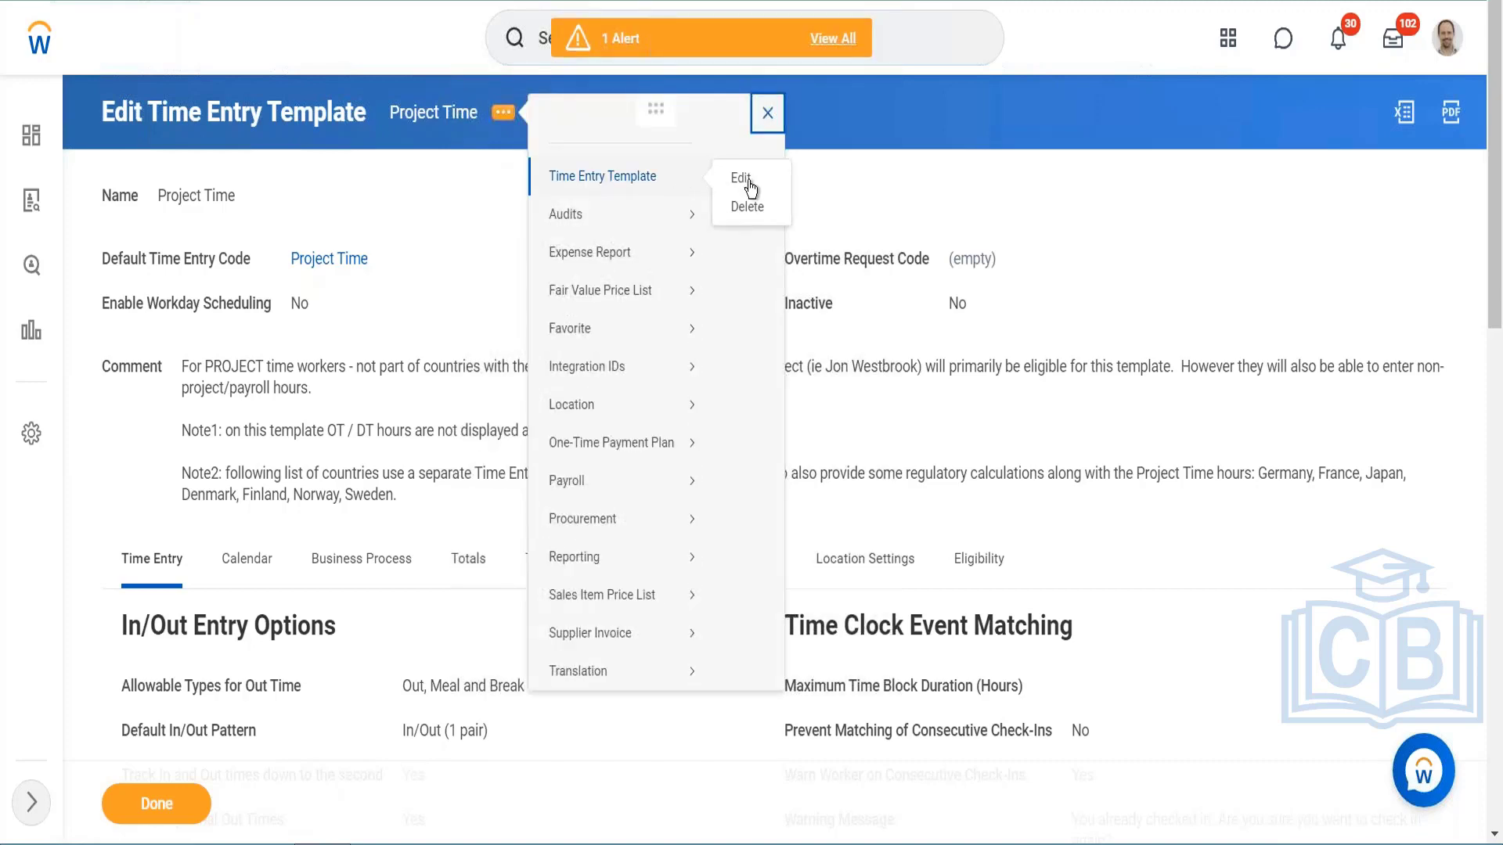
left_click(741, 178)
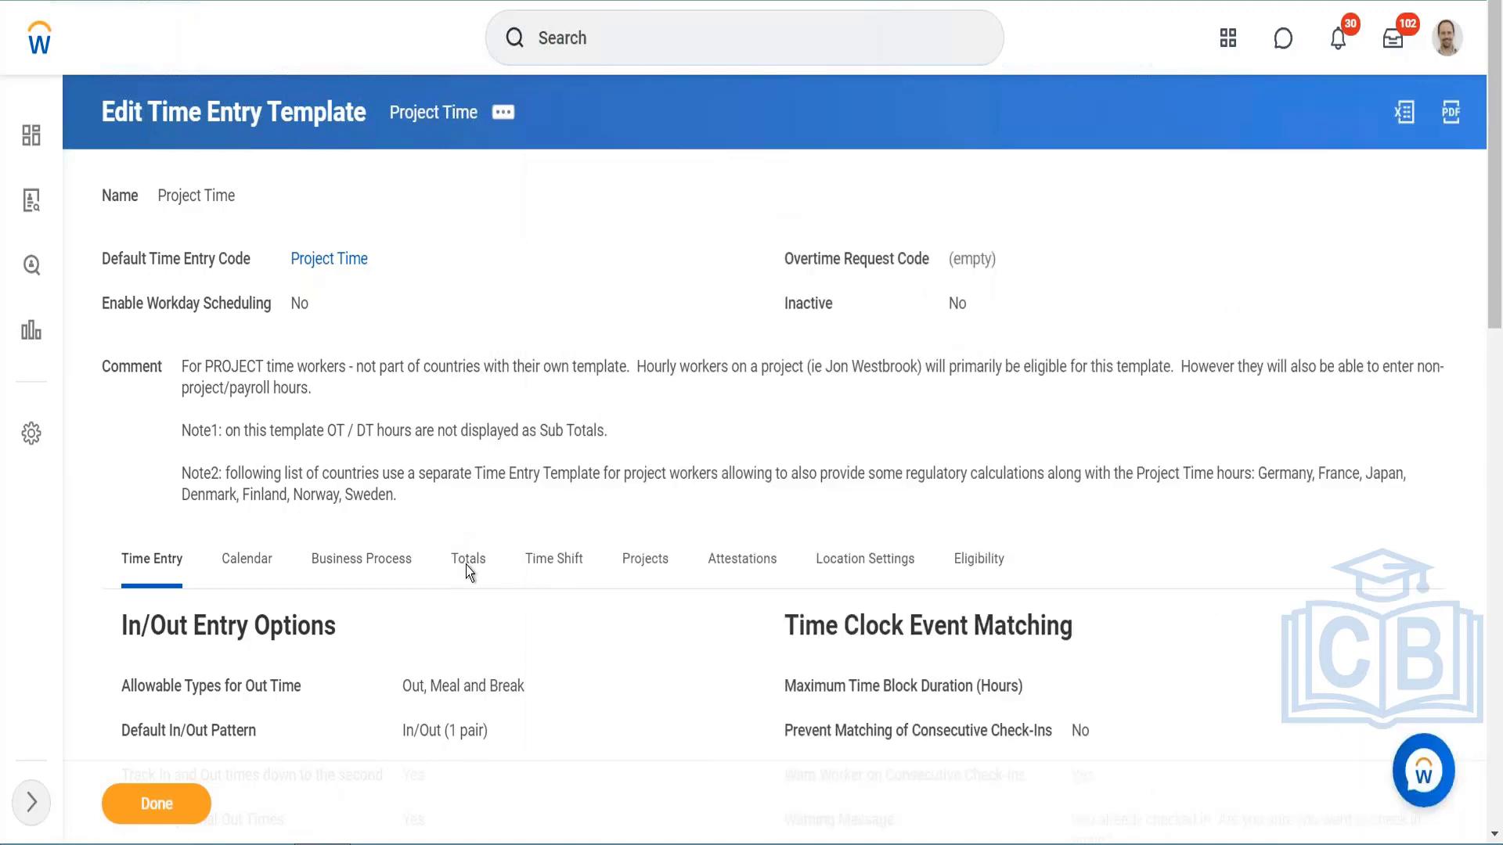
left_click(468, 492)
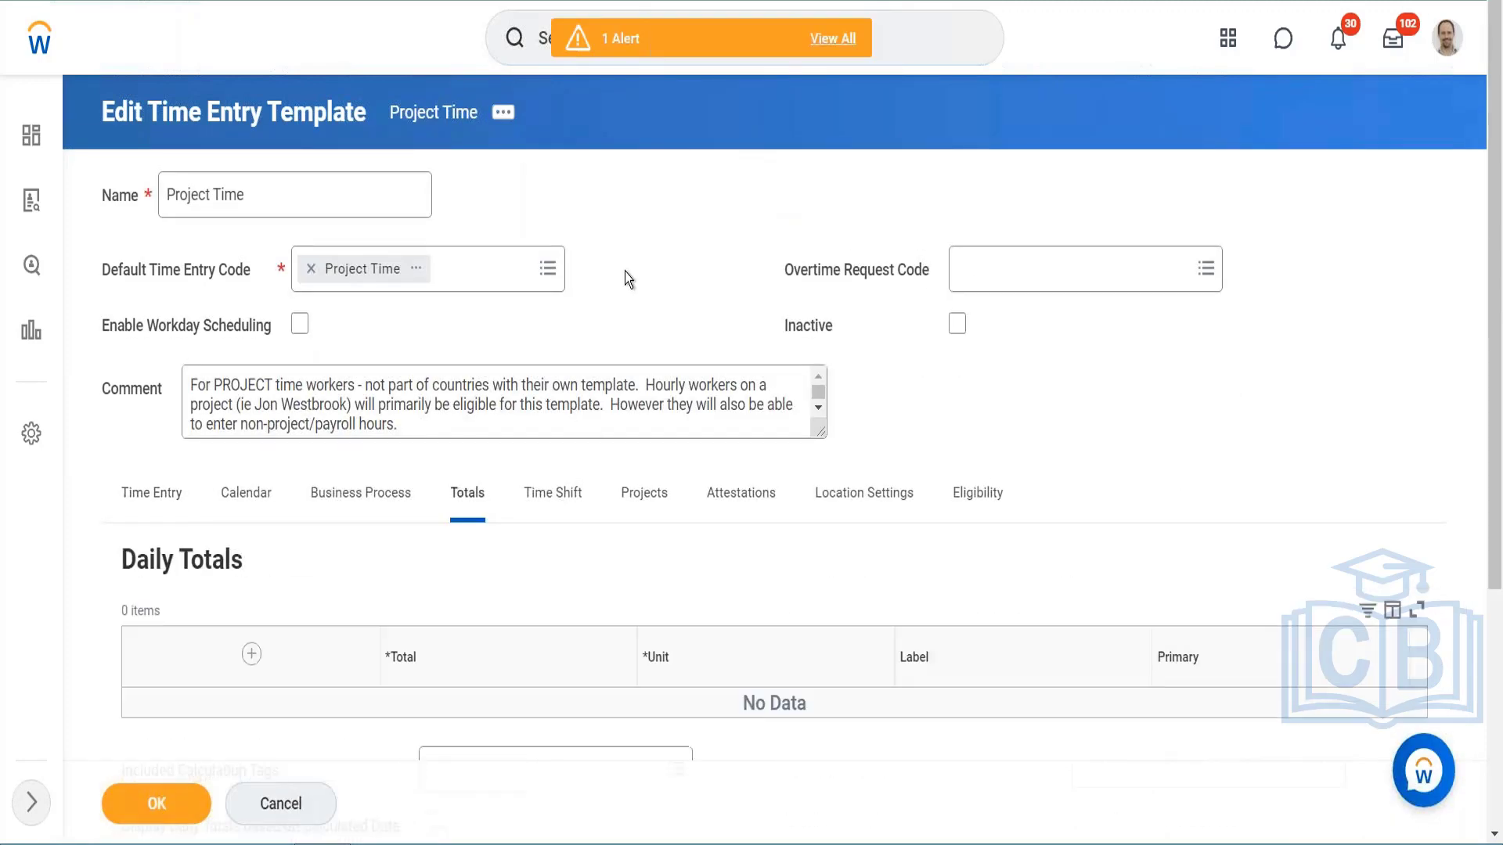
scroll(625, 271, "down", 5)
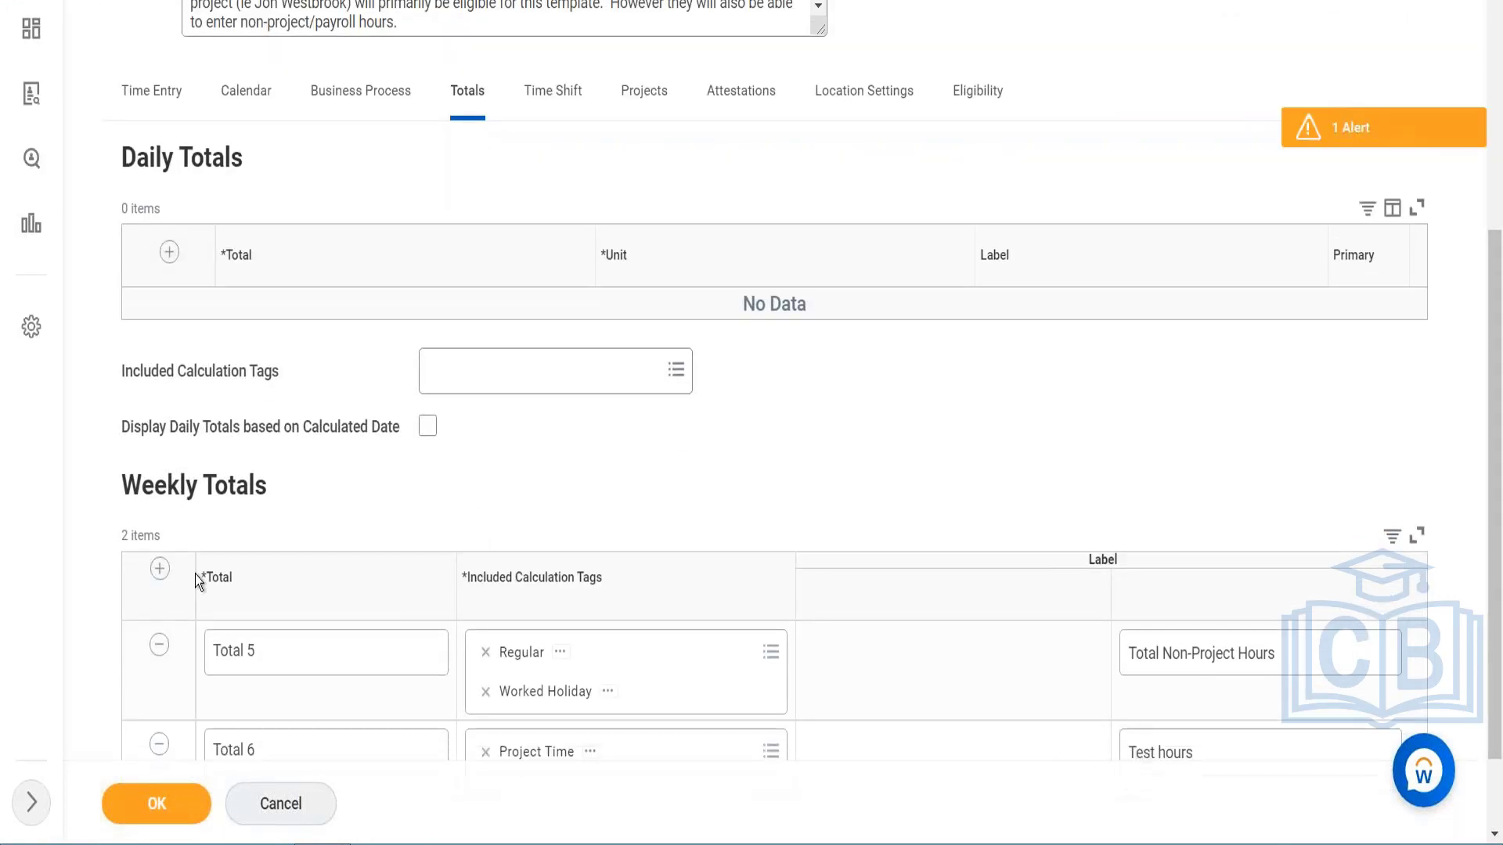
scroll(195, 575, "down", 2)
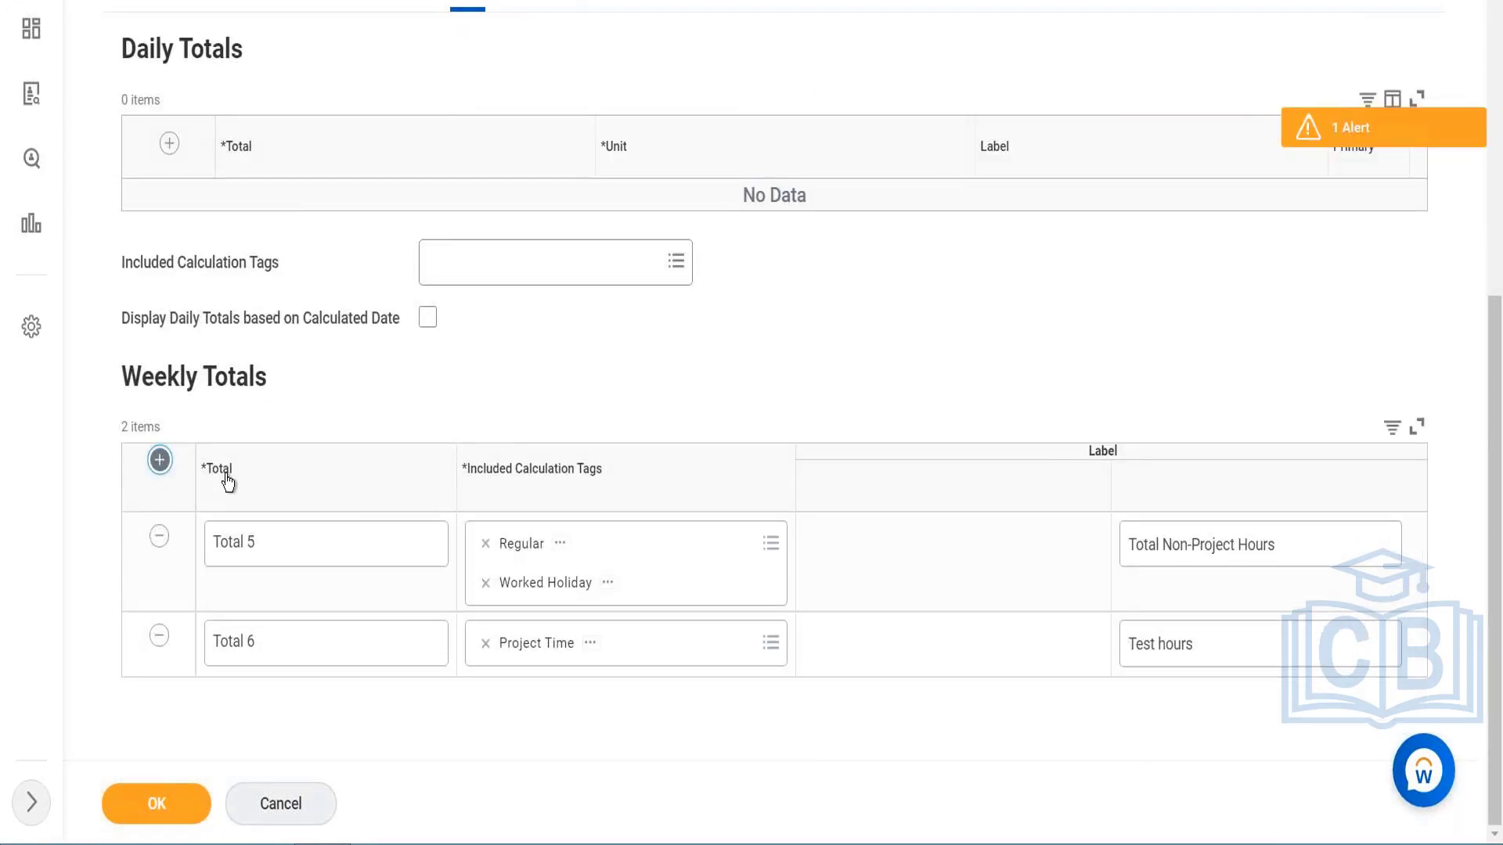
Step: Add a new row to Weekly Totals with Total 1 as its total and open its included calculation tags
left_click(322, 548)
scroll(322, 313, "down", 1)
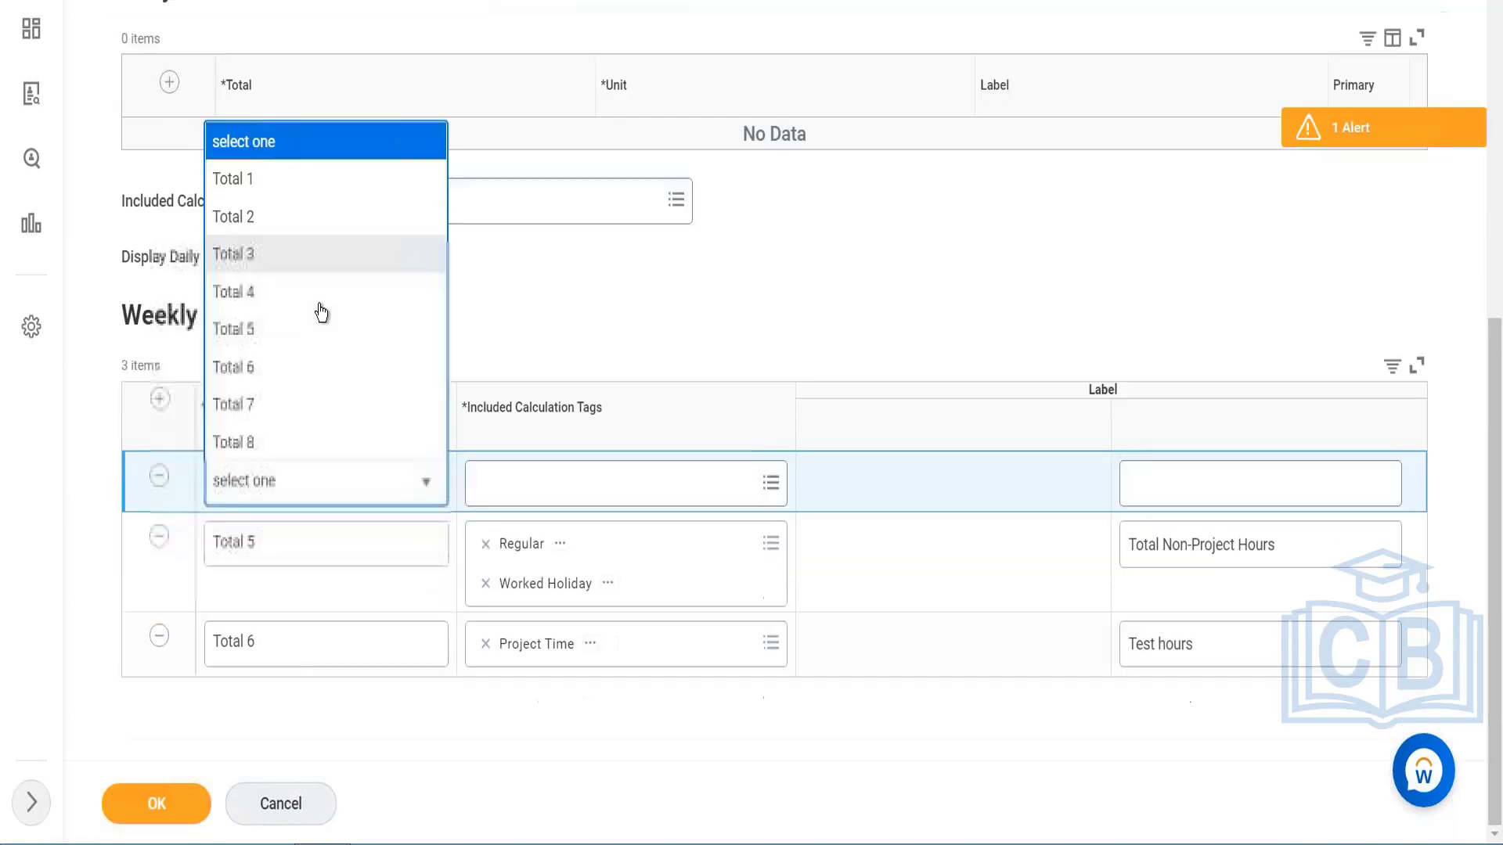
scroll(322, 312, "up", 2)
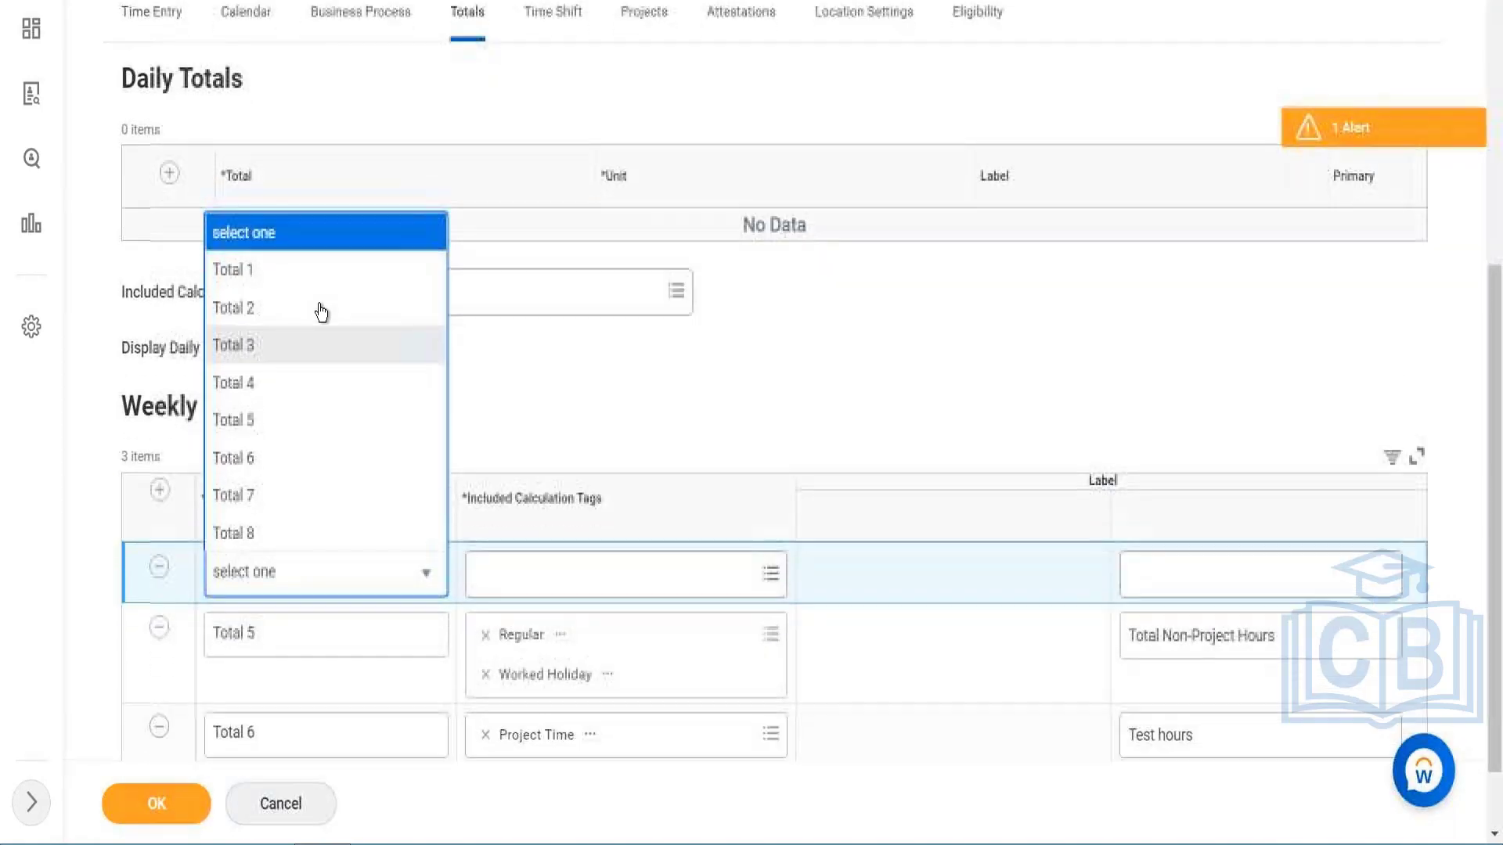
scroll(322, 312, "down", 1)
left_click(580, 352)
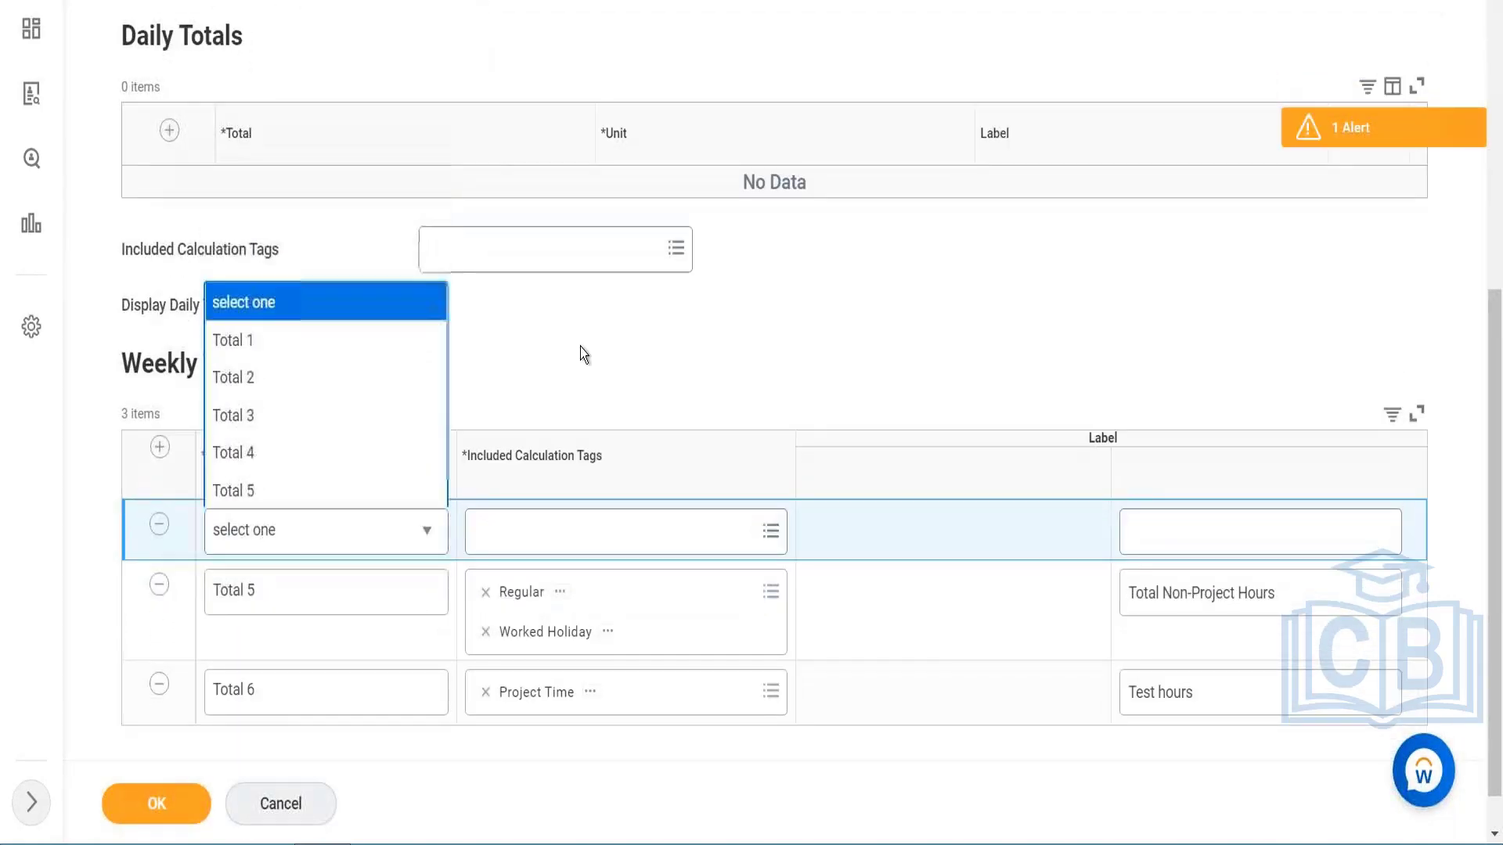
left_click(340, 536)
left_click(248, 235)
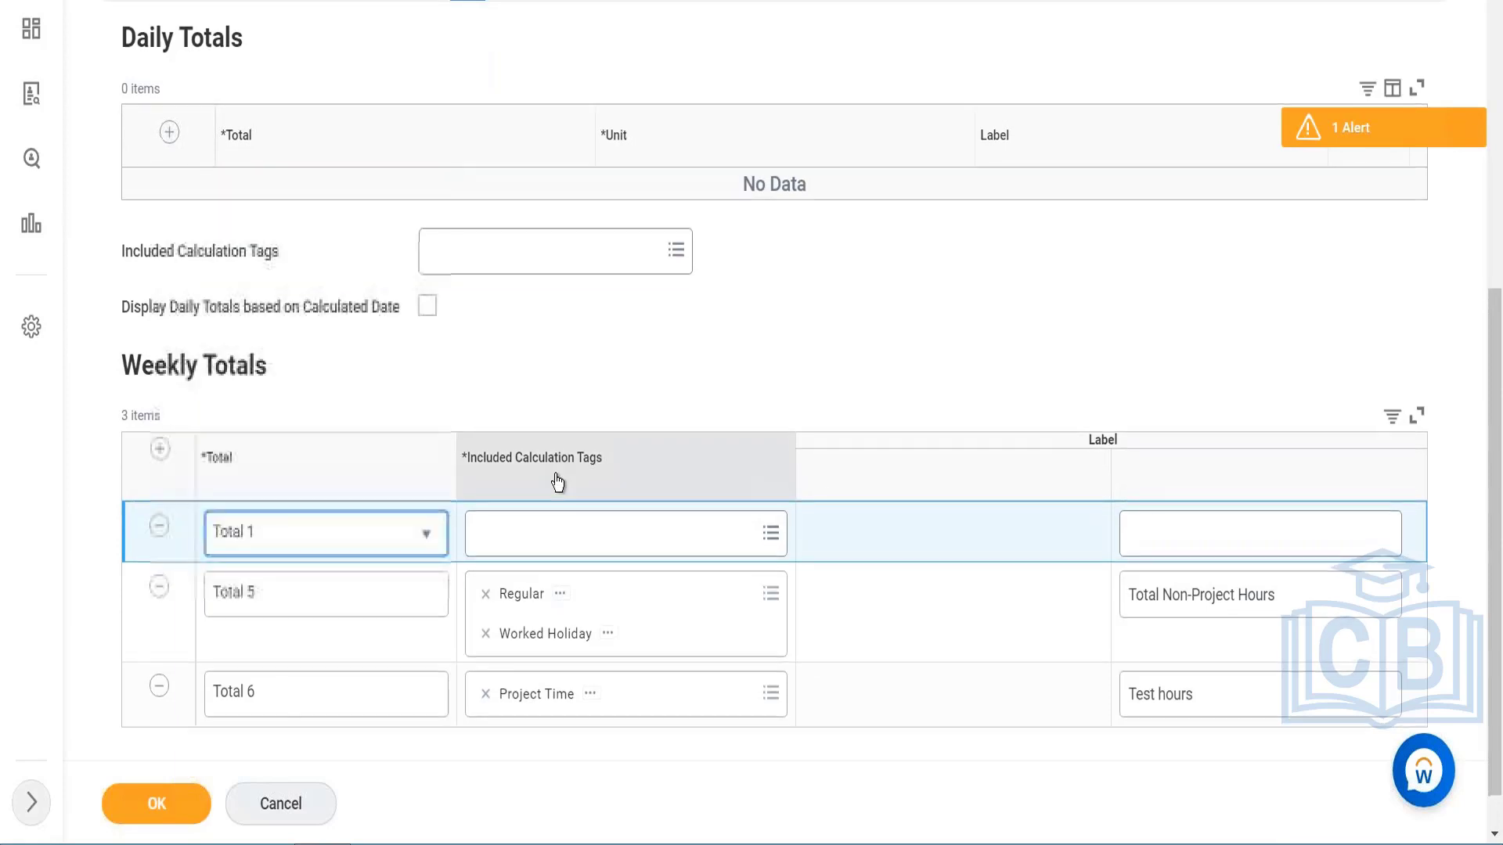
left_click(559, 532)
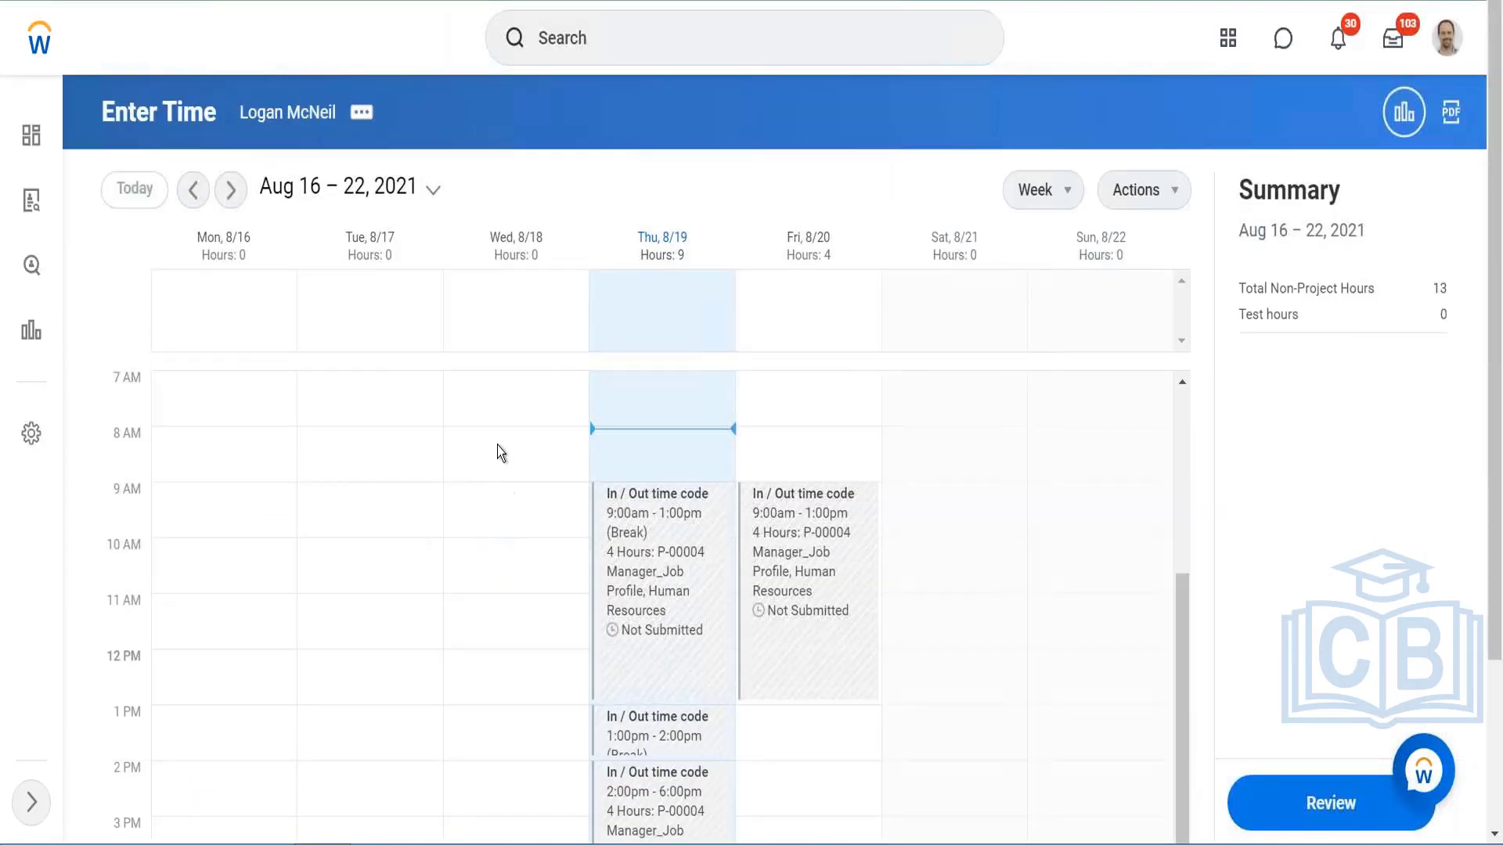
Step: Open a new time entry for 08/18/2021 on the time calendar and examine the Project Time code's calculation details
left_click(497, 445)
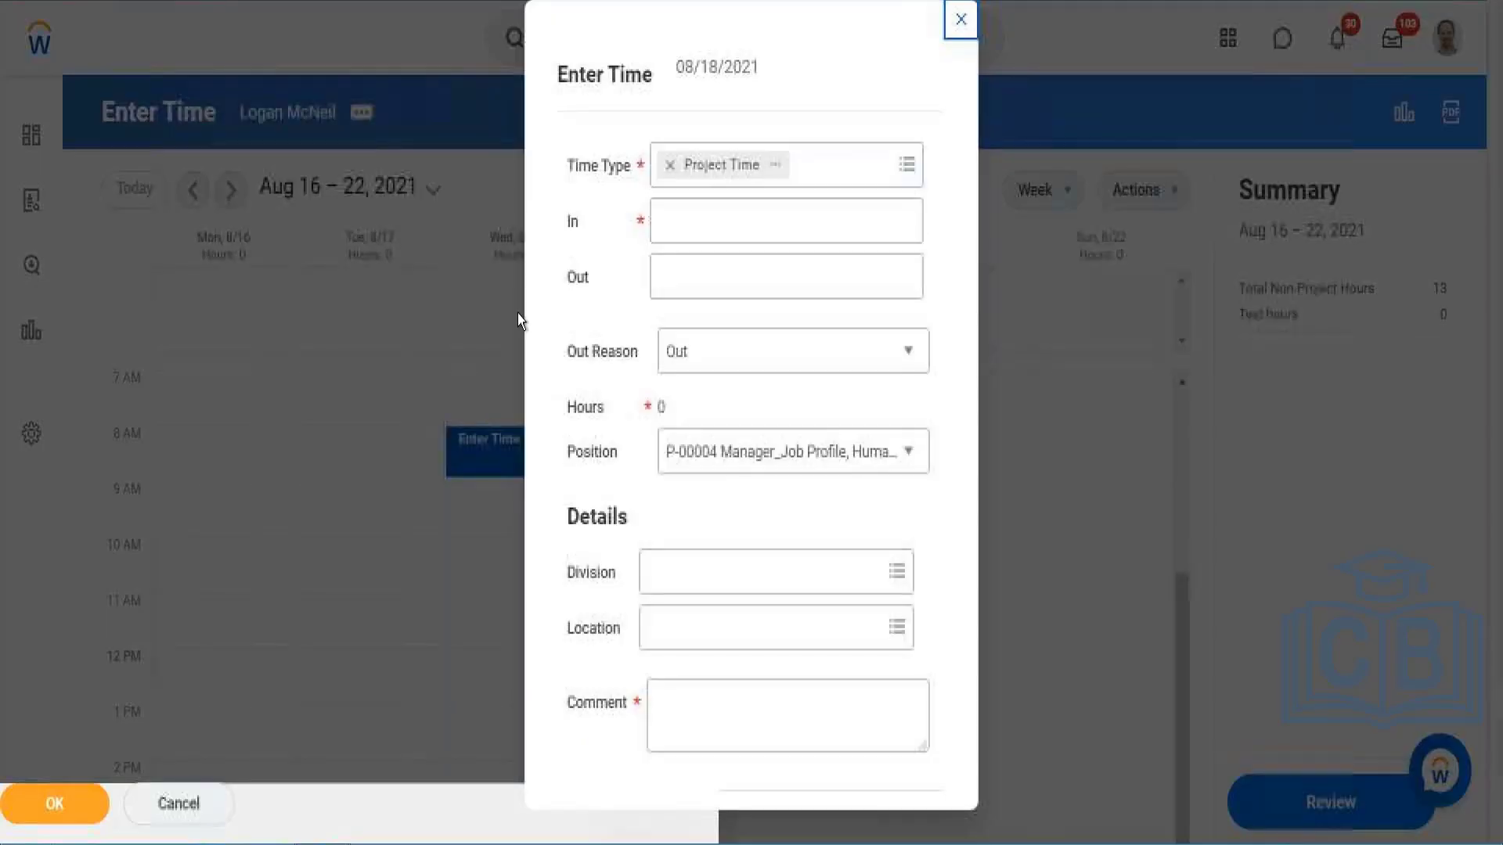
left_click(768, 157)
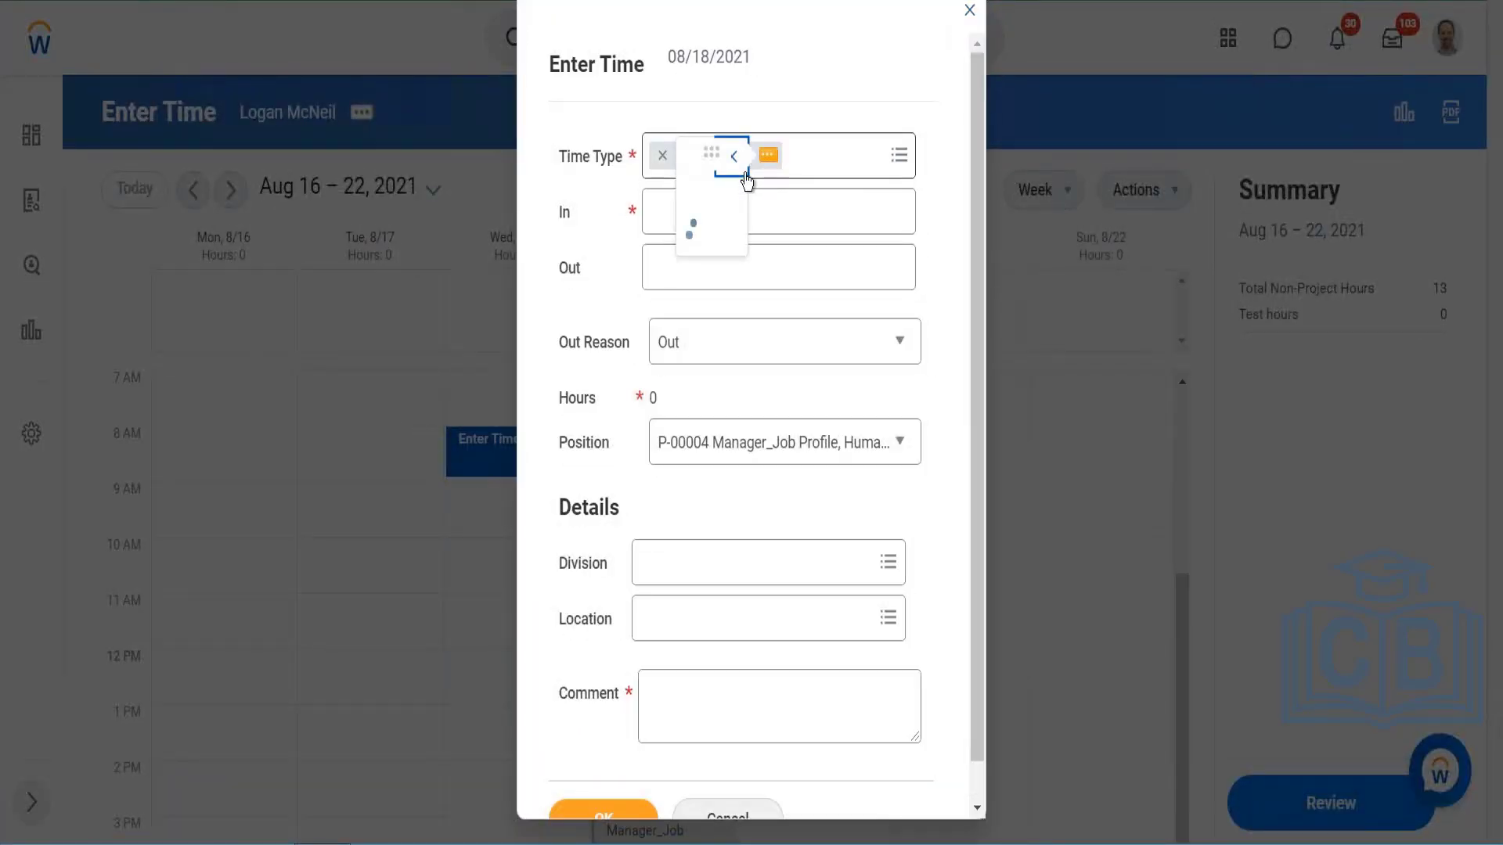
scroll(631, 359, "down", 5)
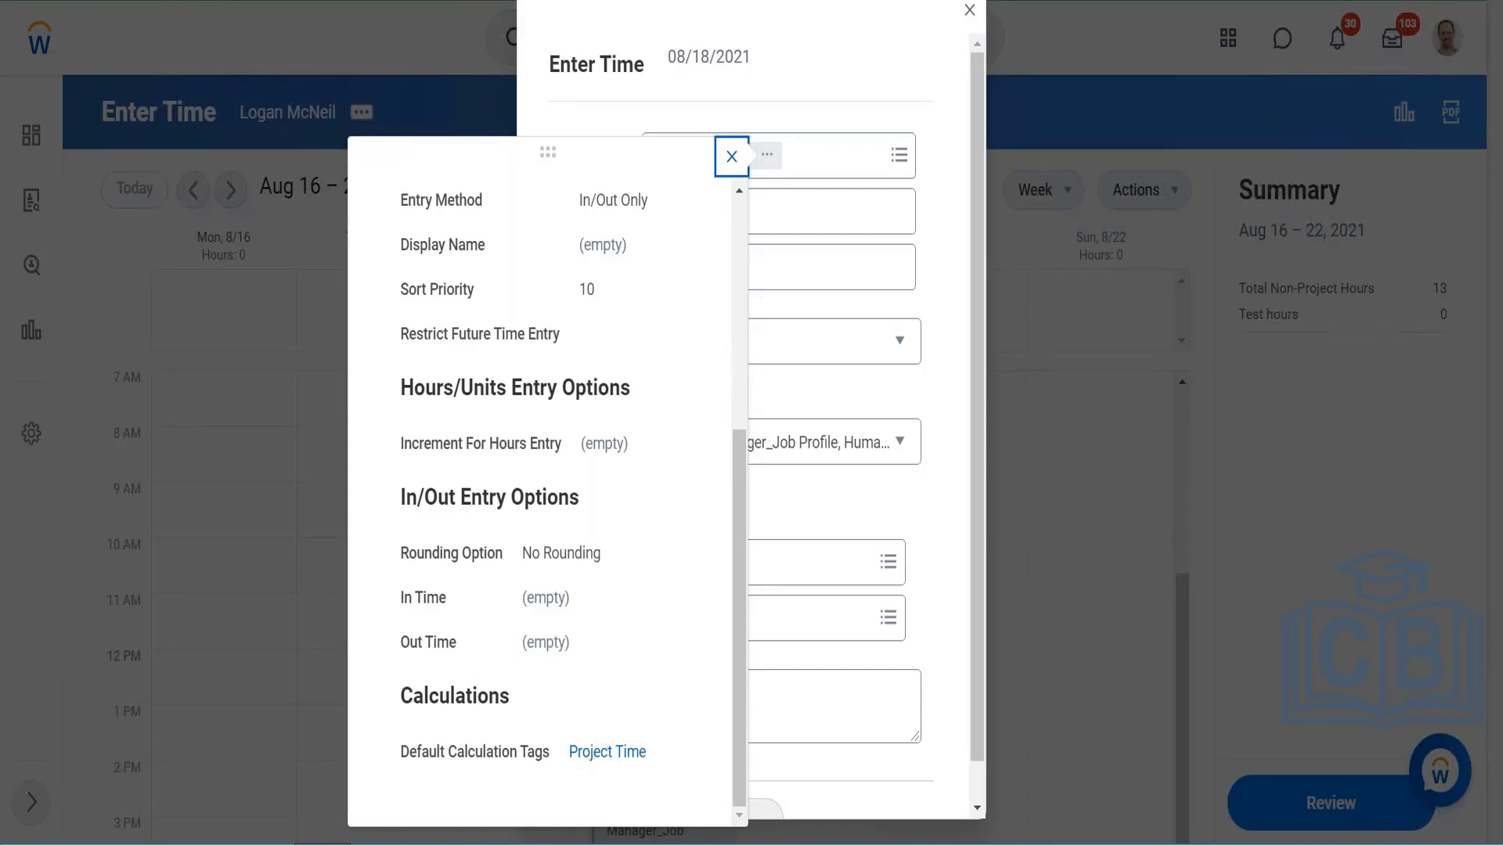
scroll(435, 327, "up", 5)
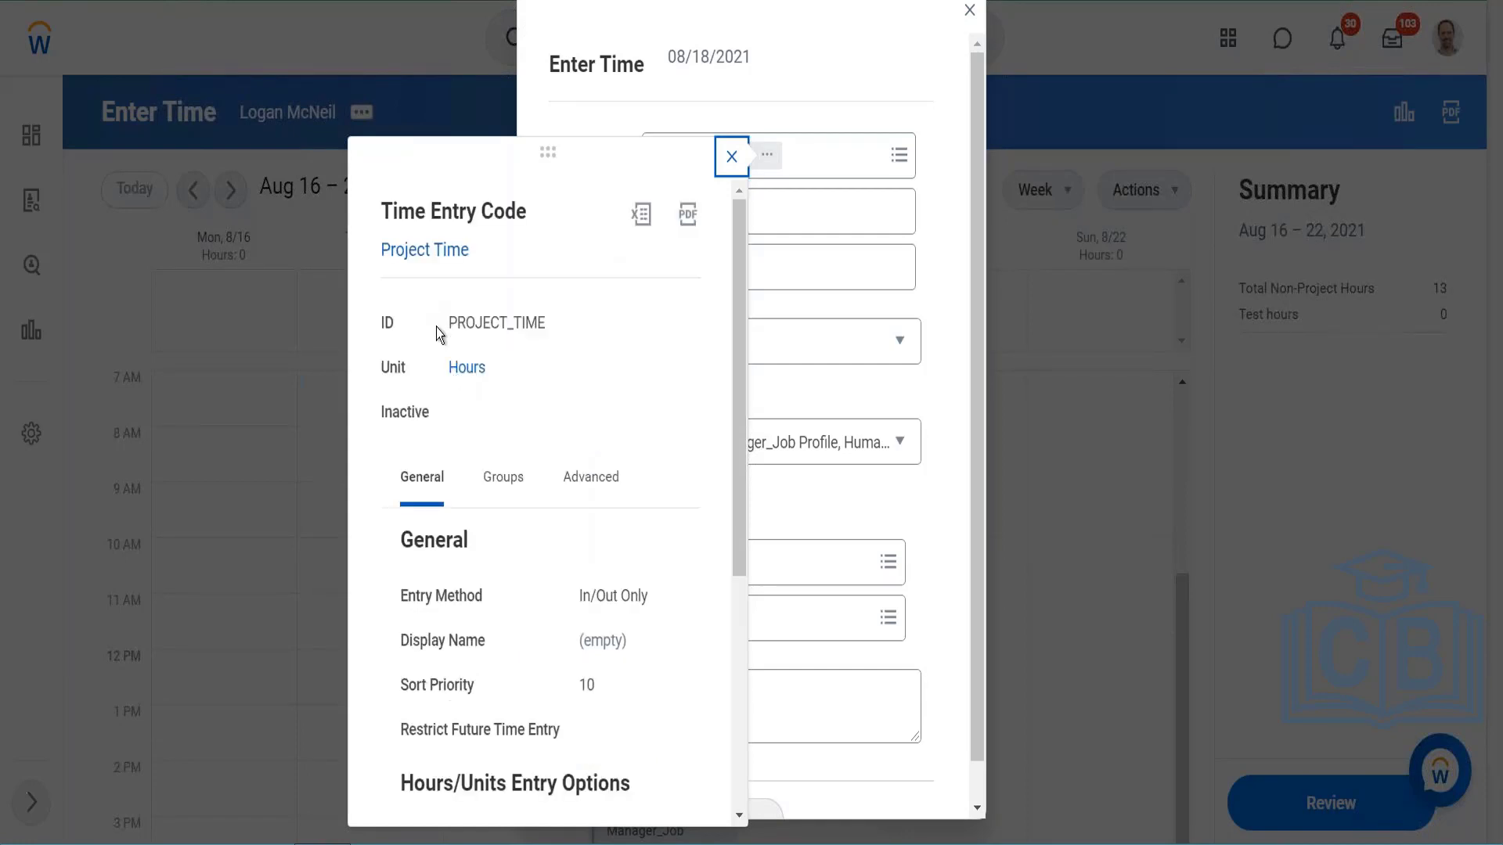
scroll(635, 323, "down", 5)
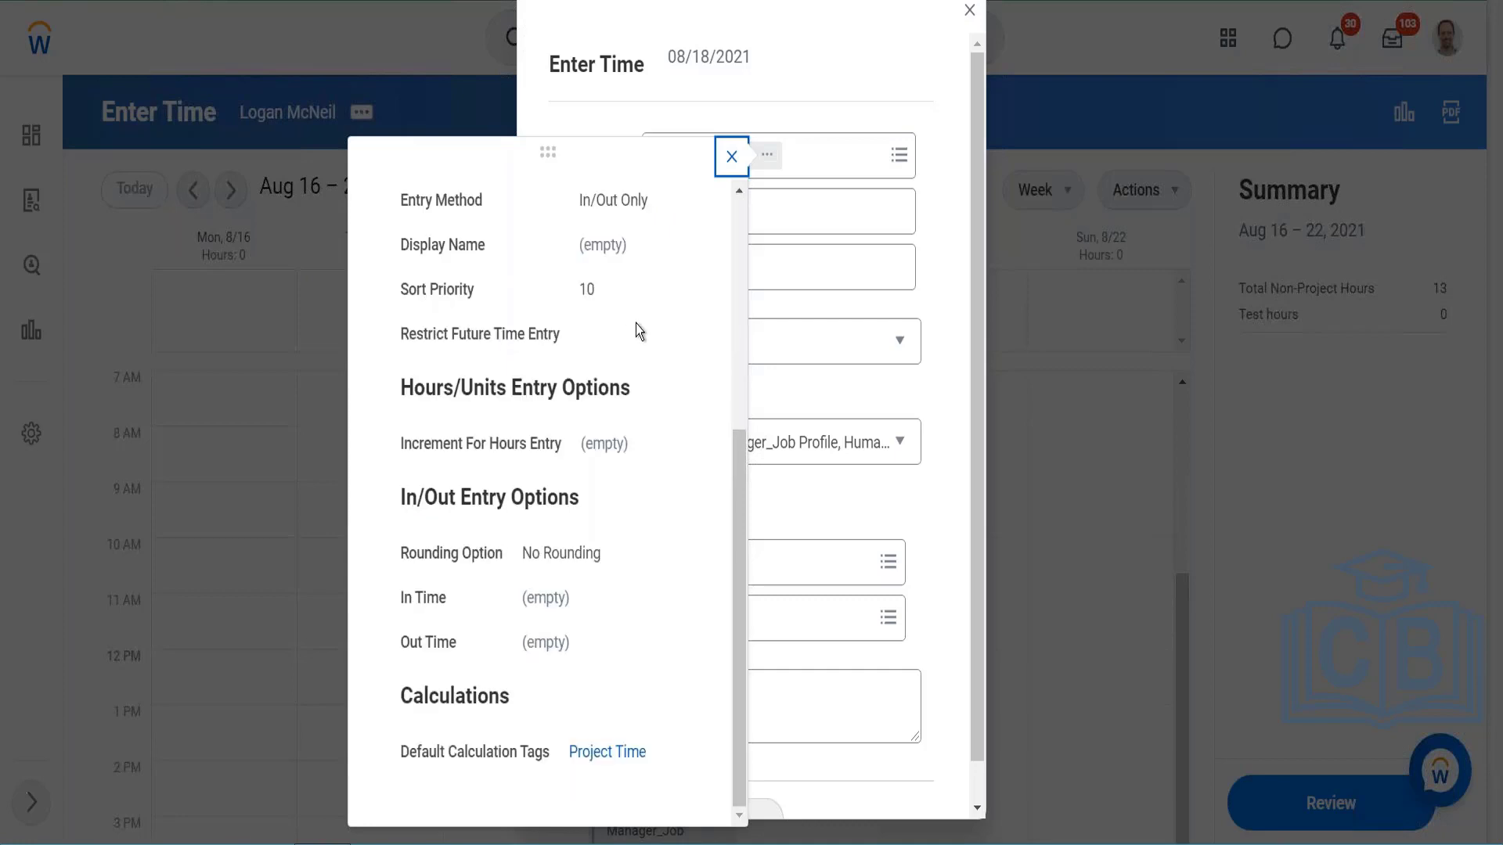
Step: Copy the text of the Project Time code's default calculation tag and close the code details
right_click(611, 753)
left_click(630, 645)
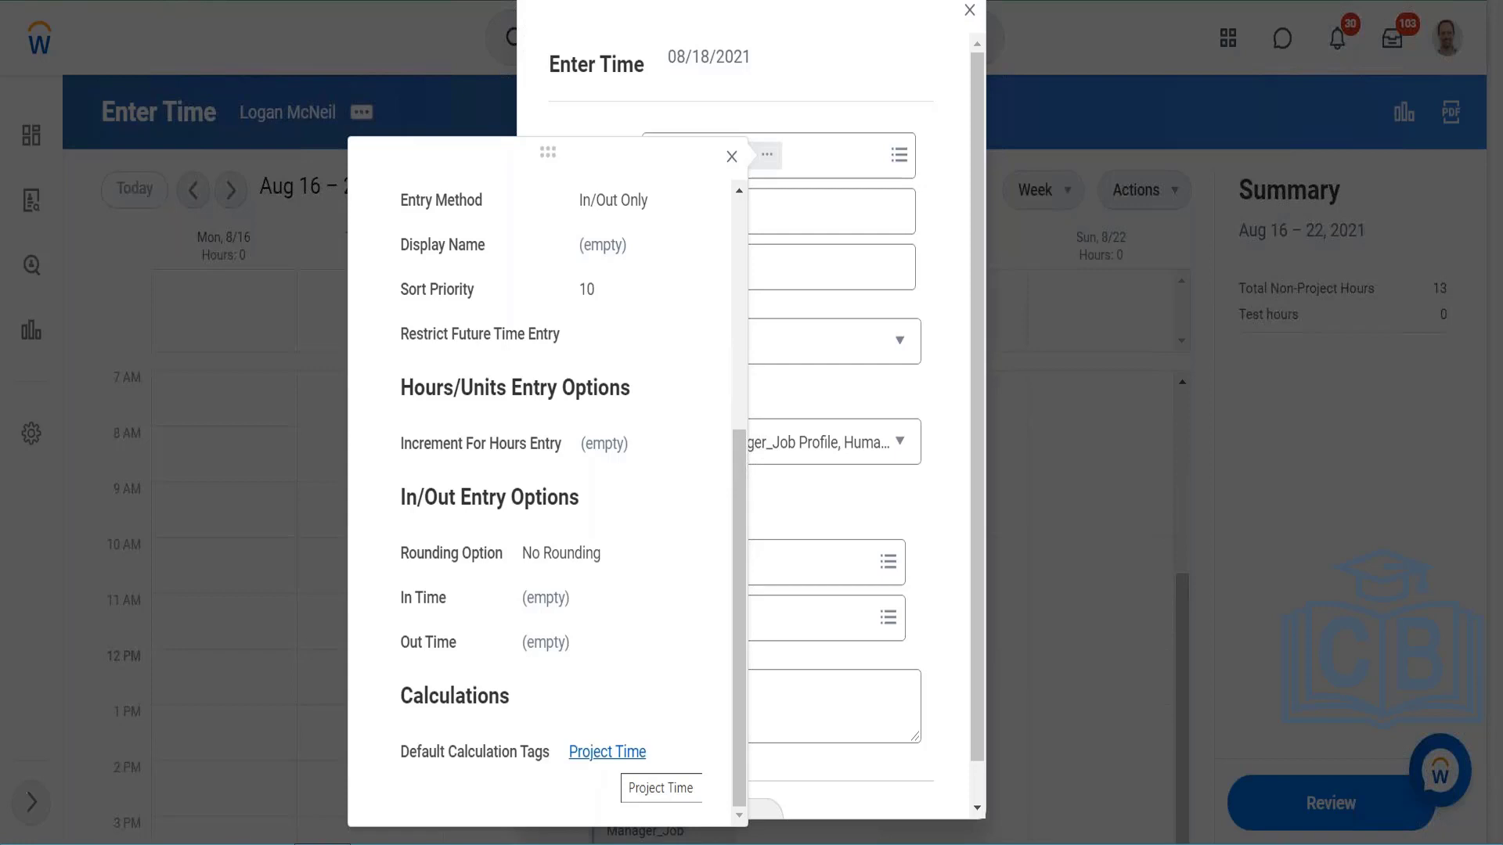
right_click(619, 758)
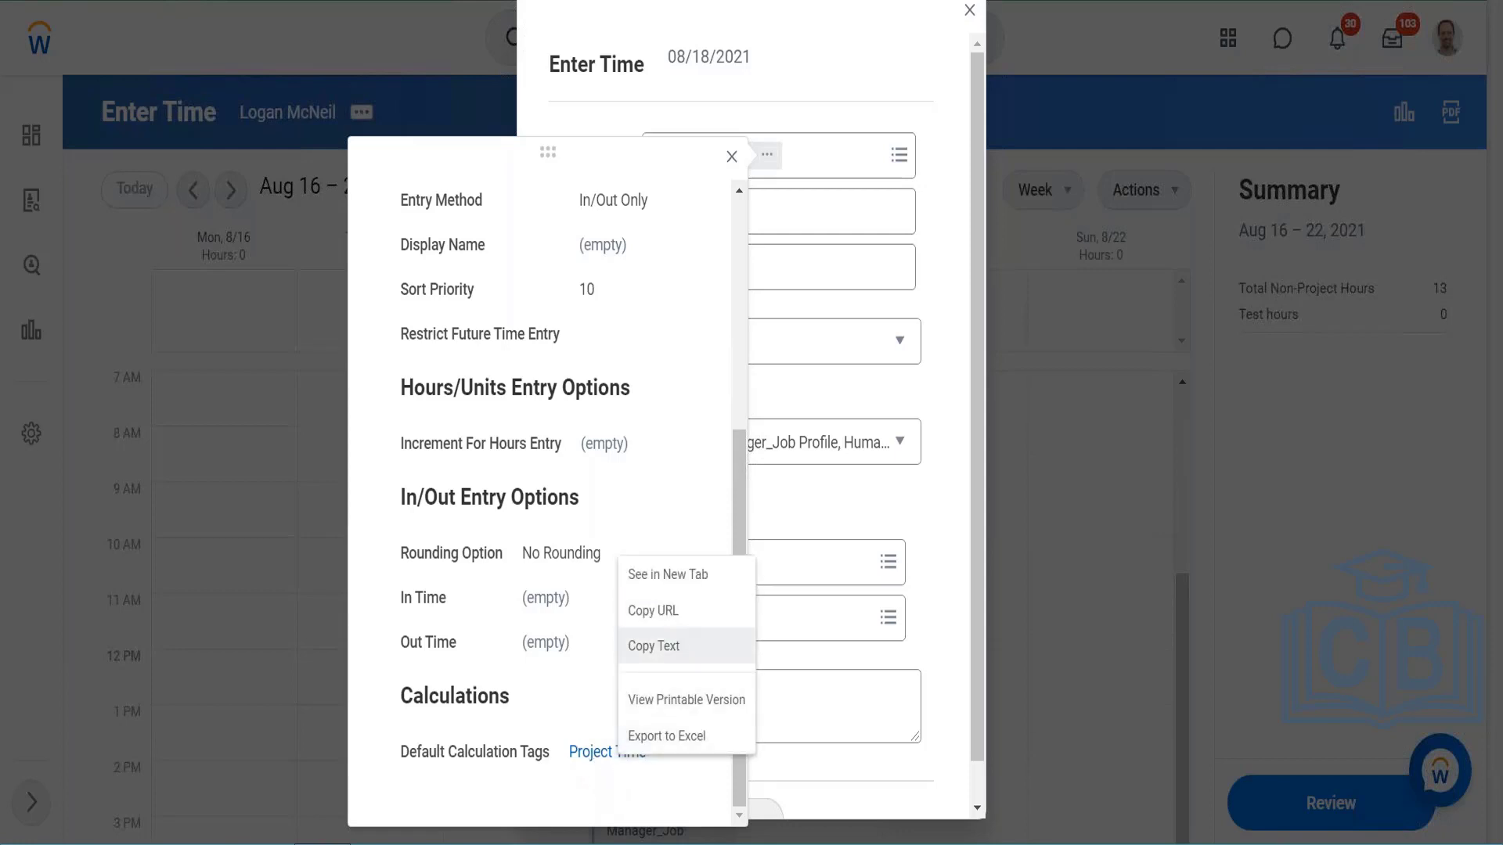
left_click(675, 646)
scroll(568, 619, "up", 5)
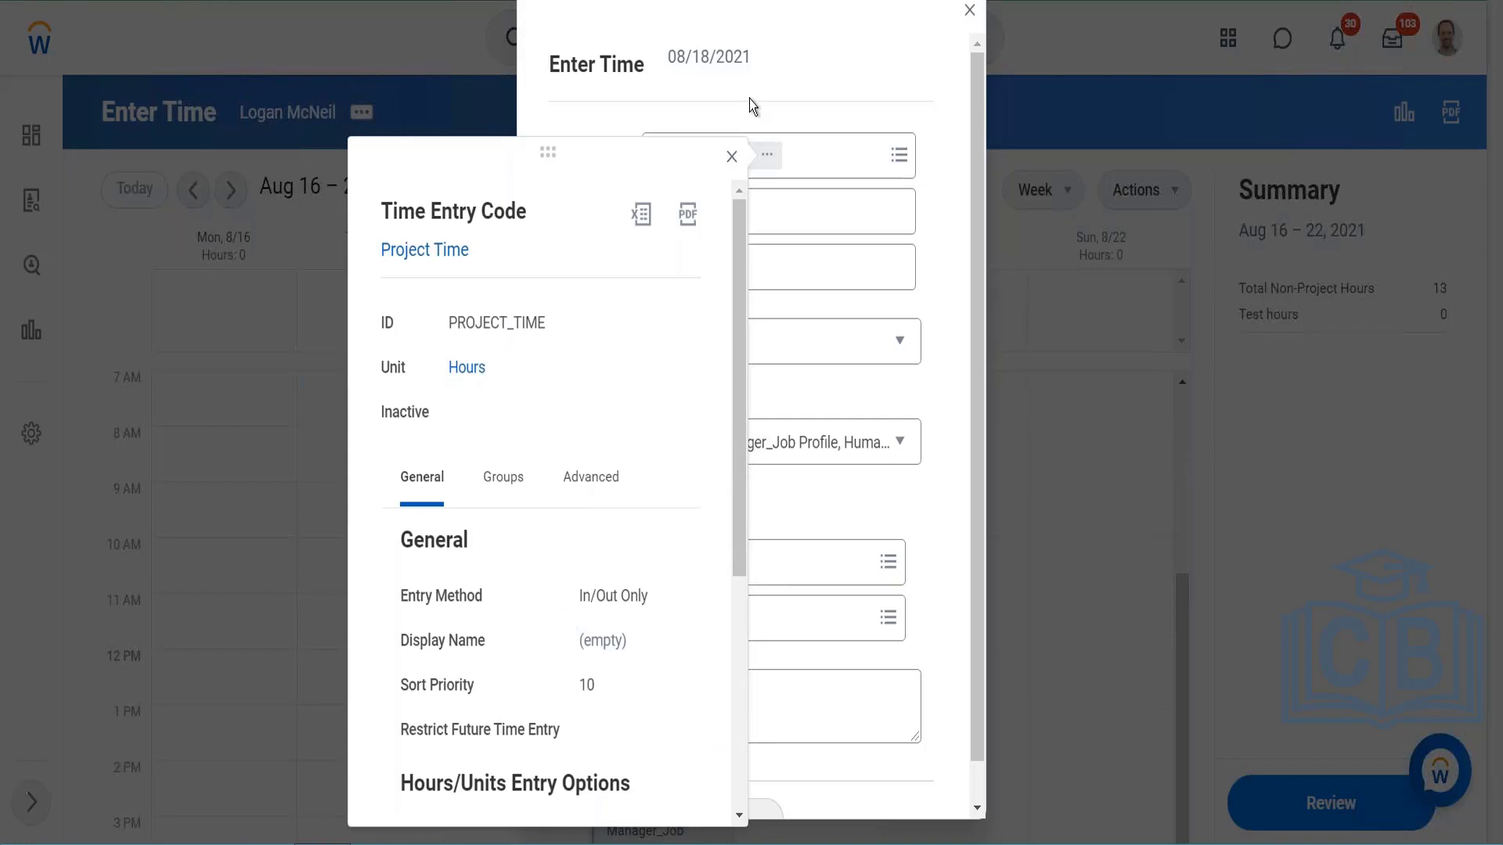
left_click(729, 158)
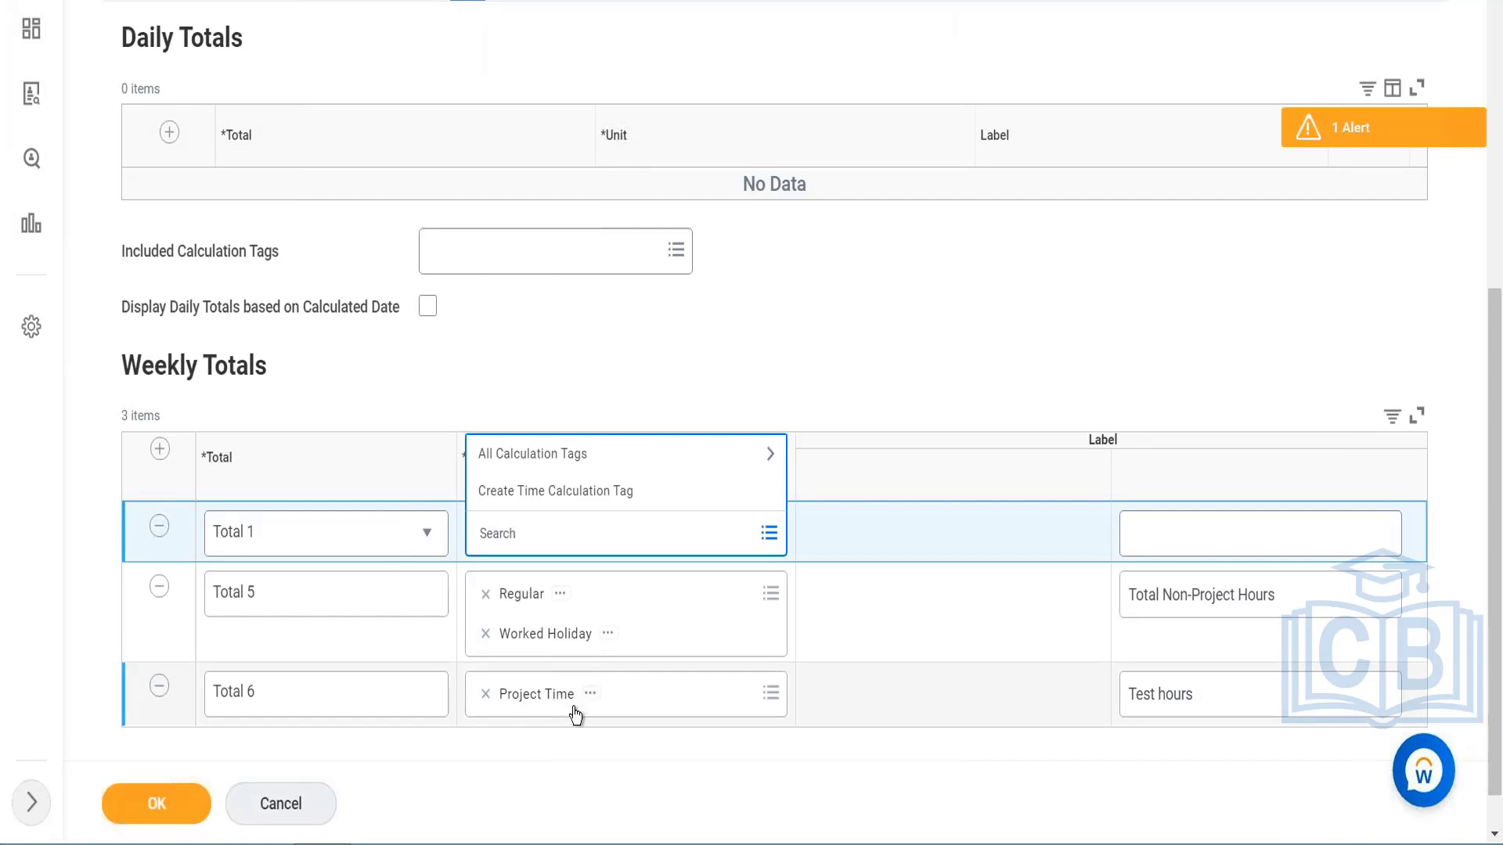
Step: Change the label of Total 6 in the template's Weekly Totals to "Project Hours"
left_click(546, 776)
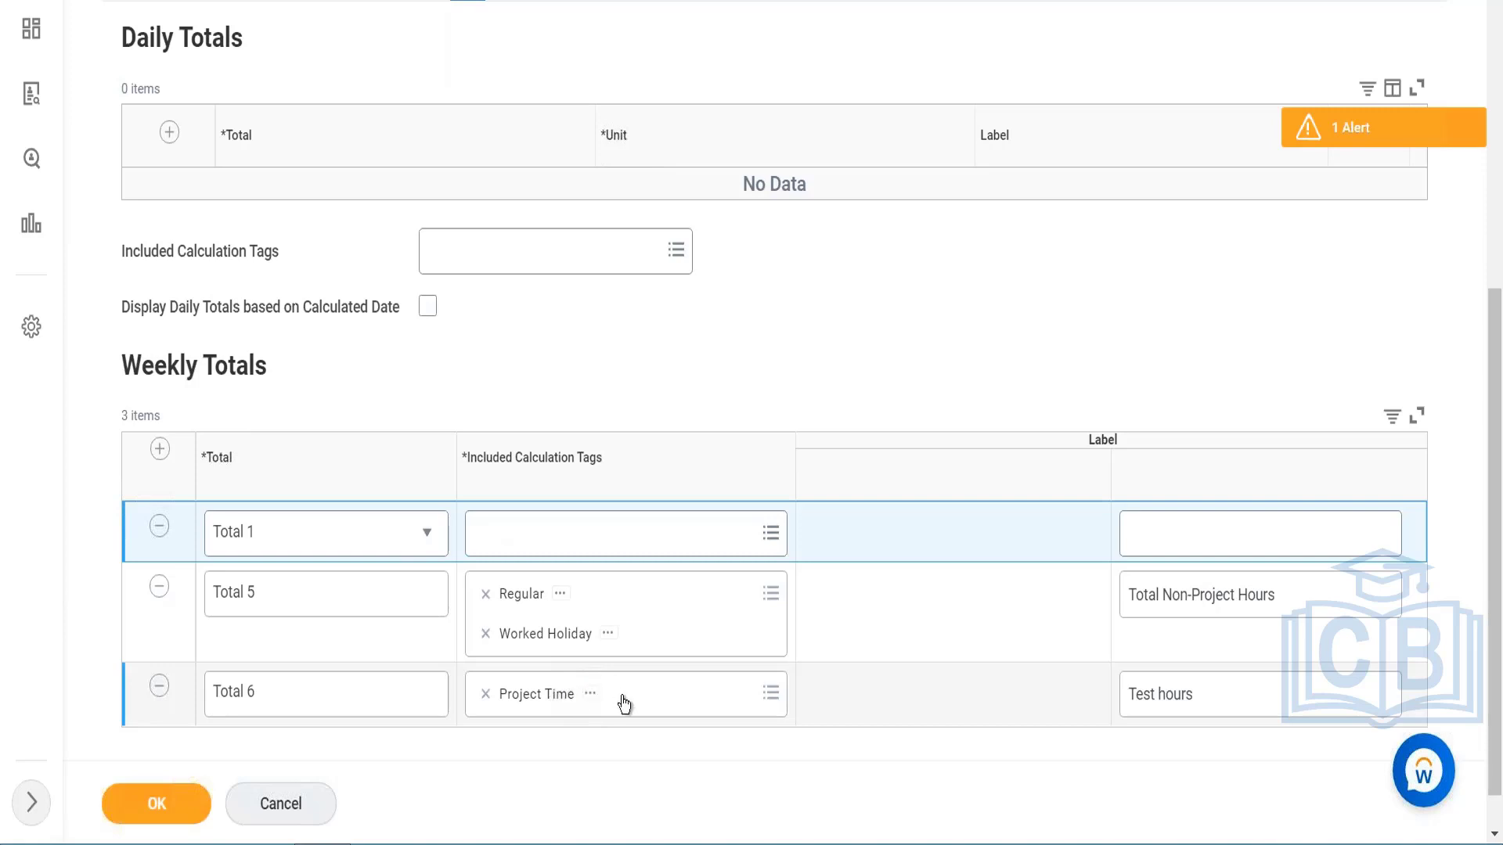
left_click(1201, 704)
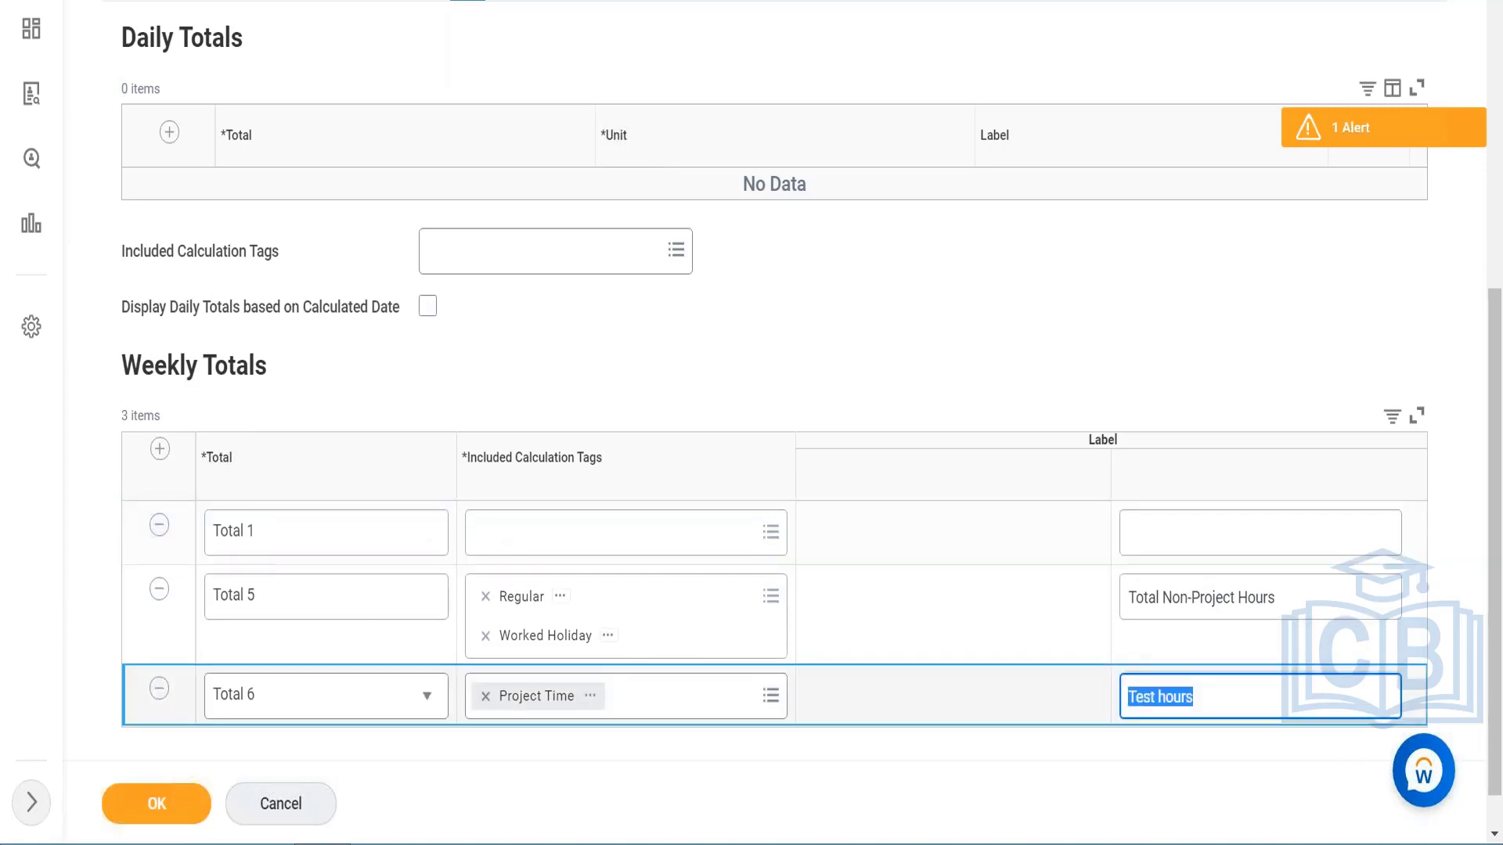
type("Project")
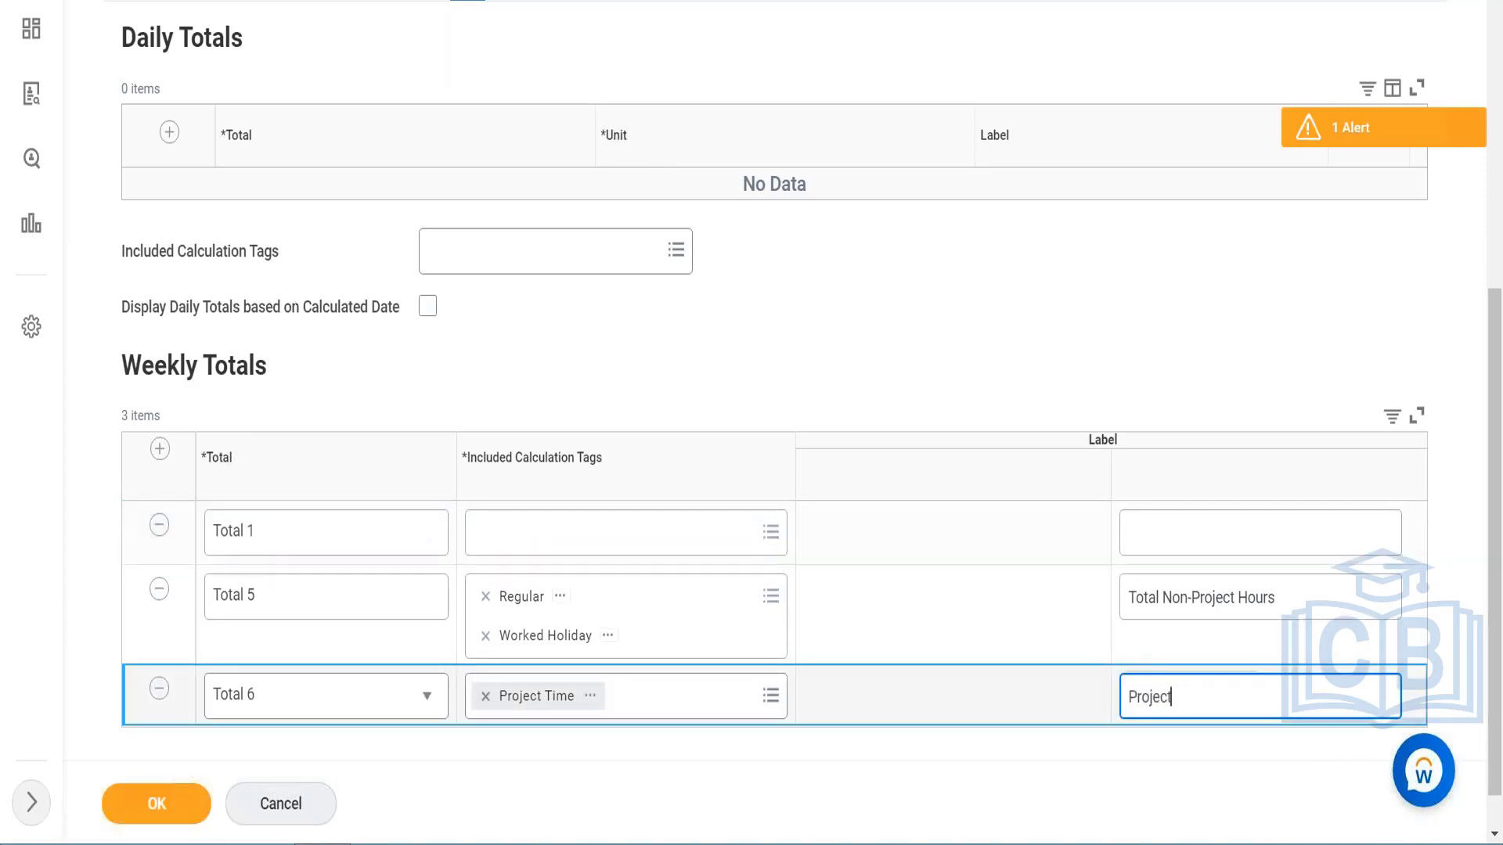
type(" Hours")
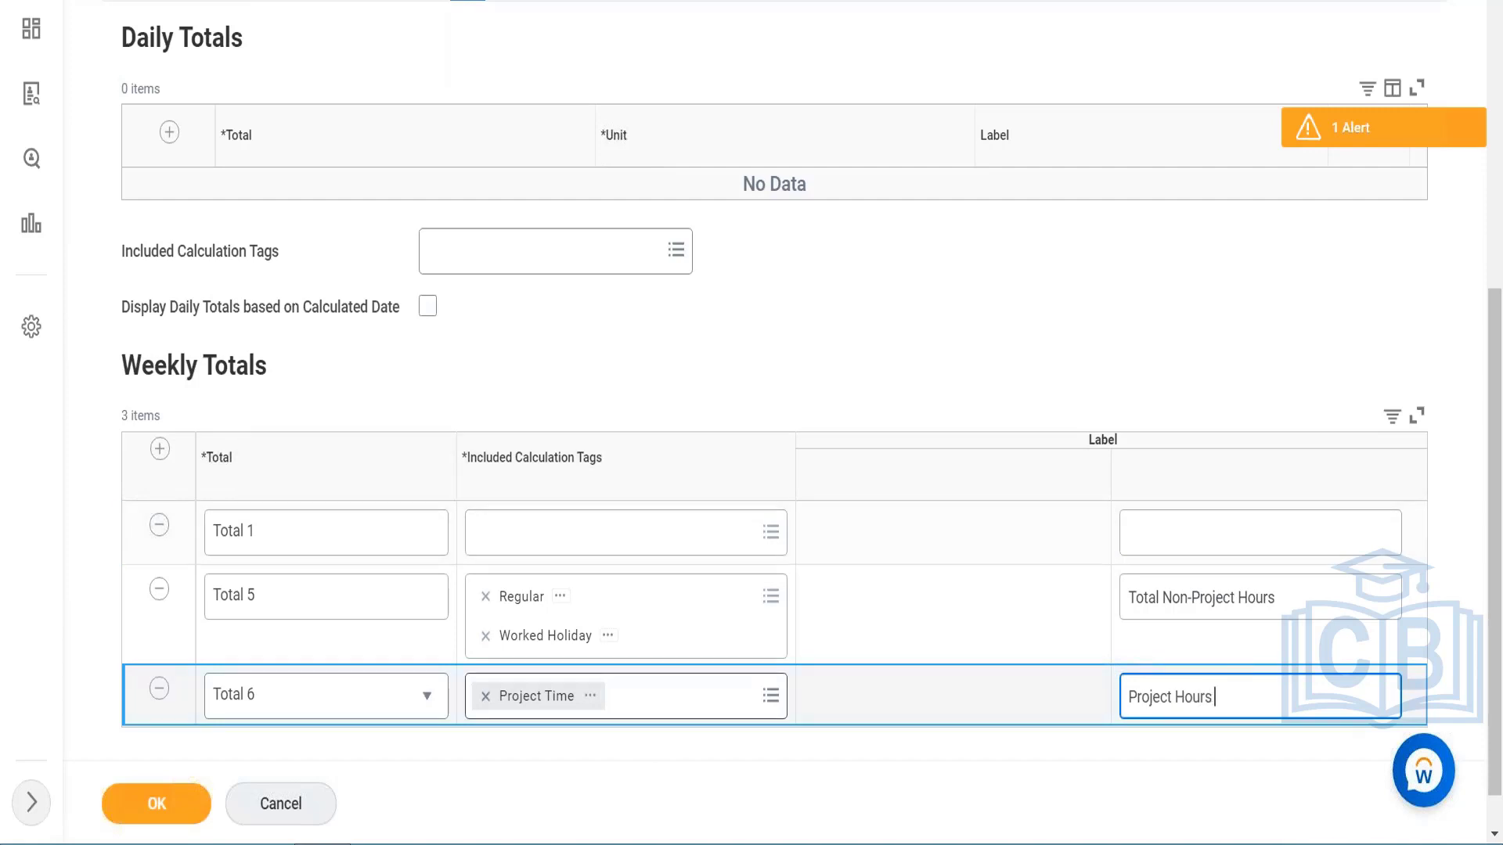
Step: Add the Regular calculation tag to the included calculation tags of Total 6
left_click(681, 695)
type("Regular")
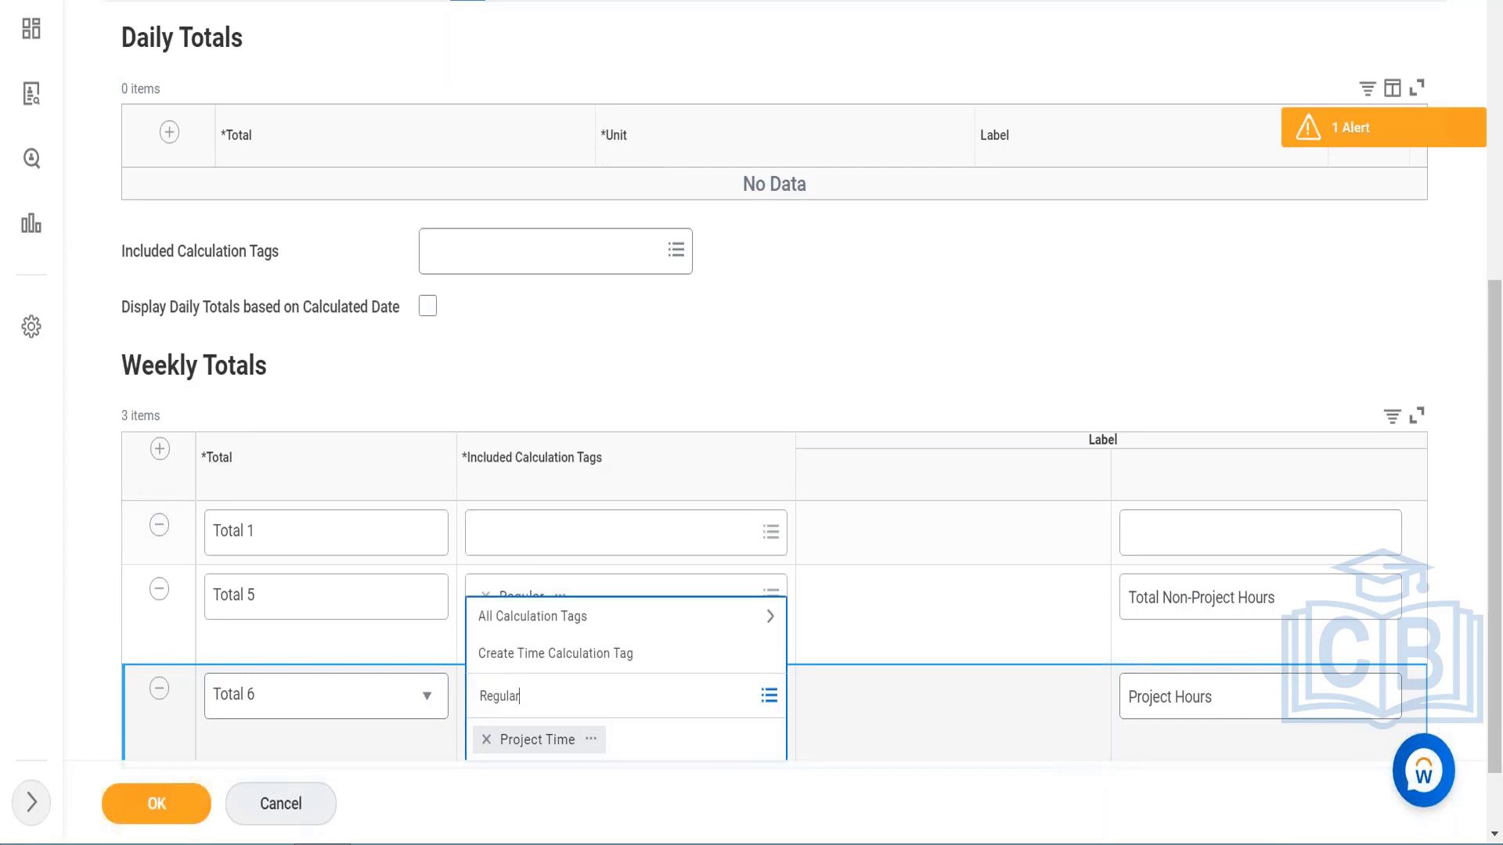
key("Return")
left_click(537, 618)
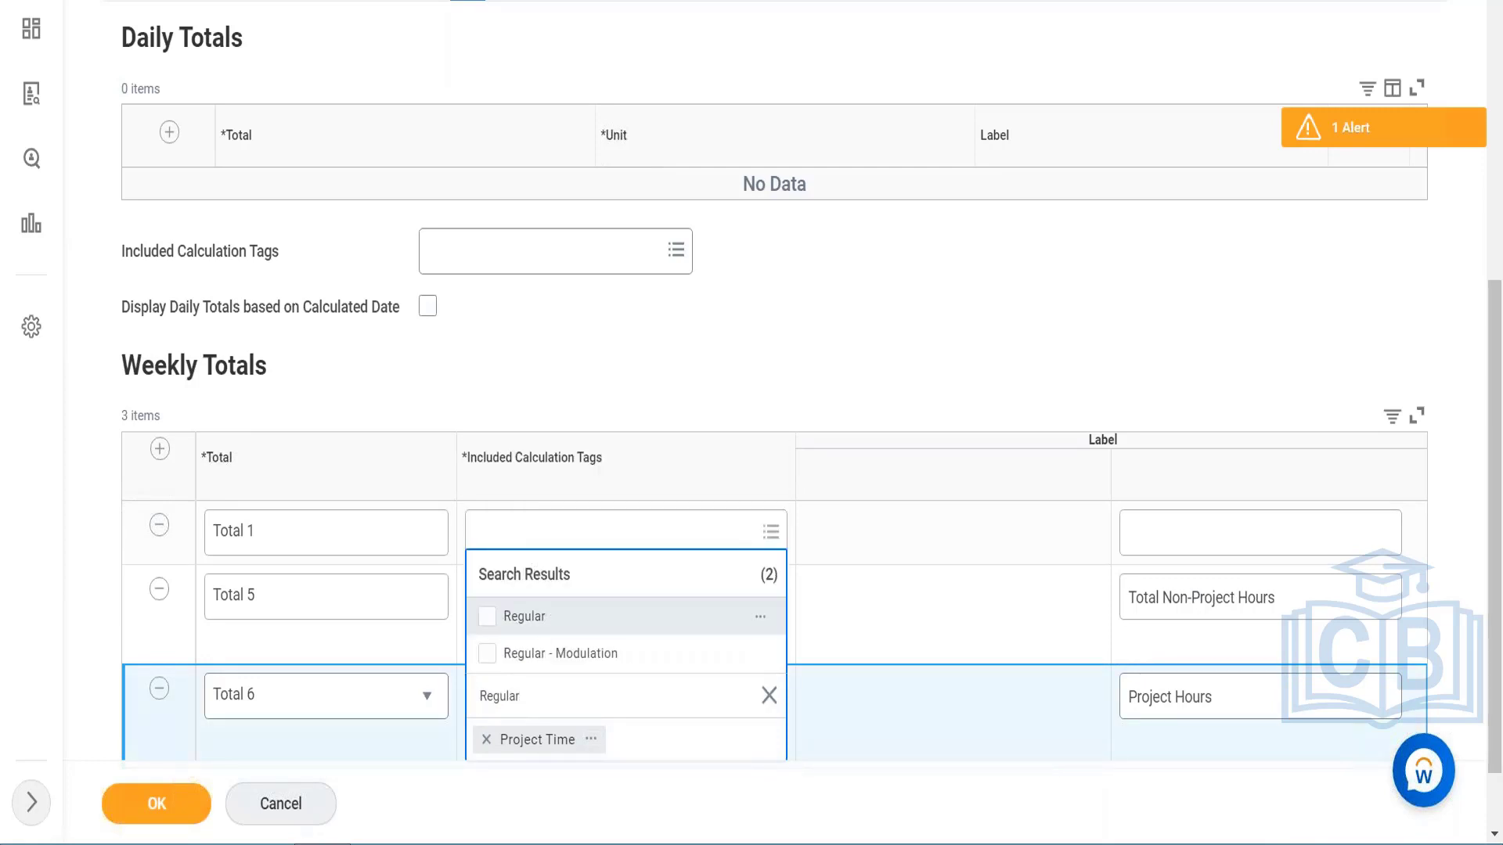
left_click(605, 386)
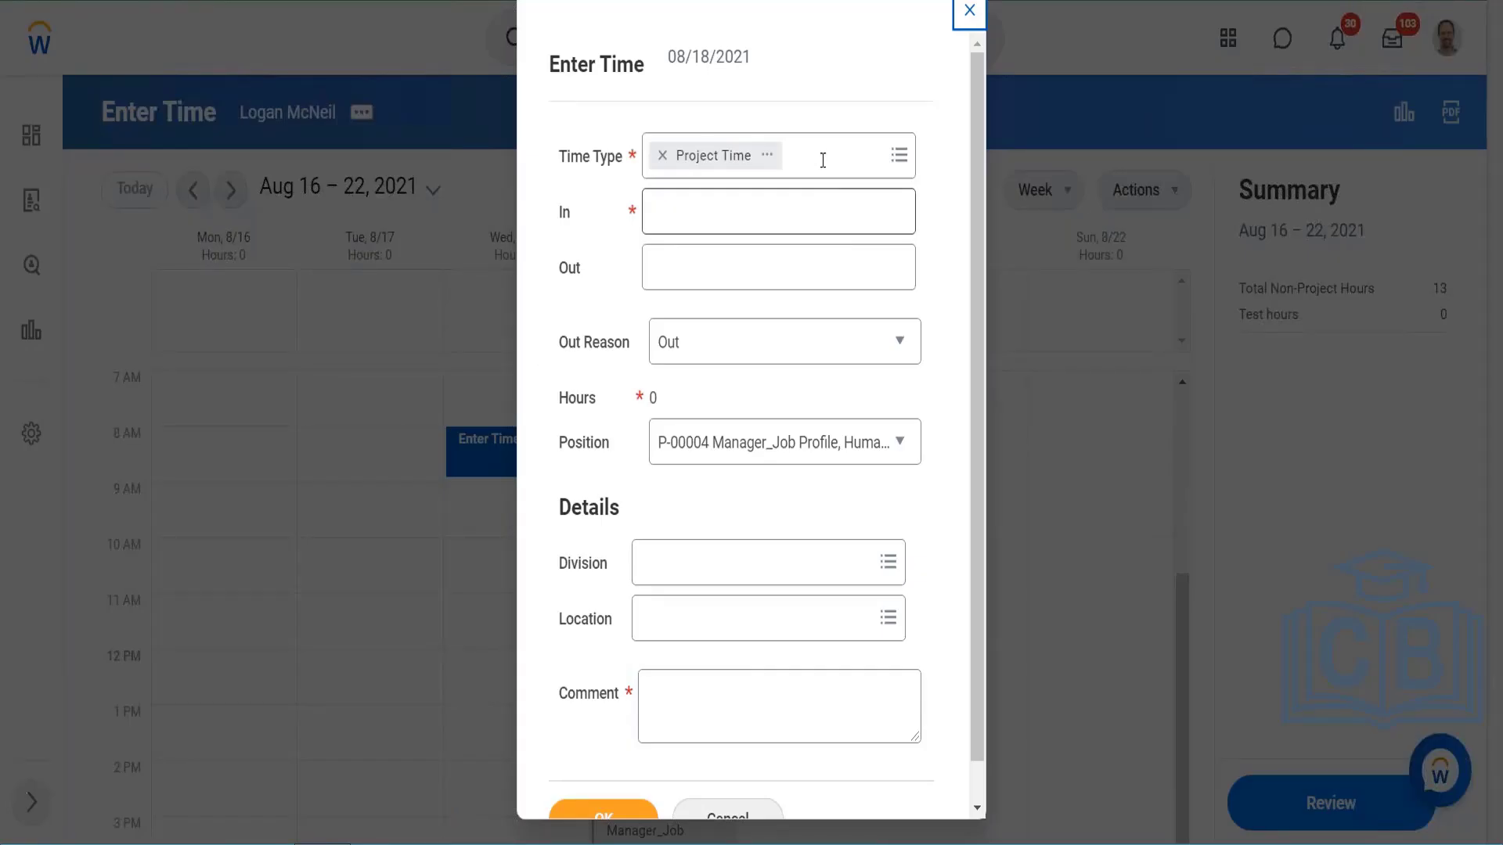
Step: Change the time type of the 08/18/2021 time entry to "In / Out time code"
left_click(825, 157)
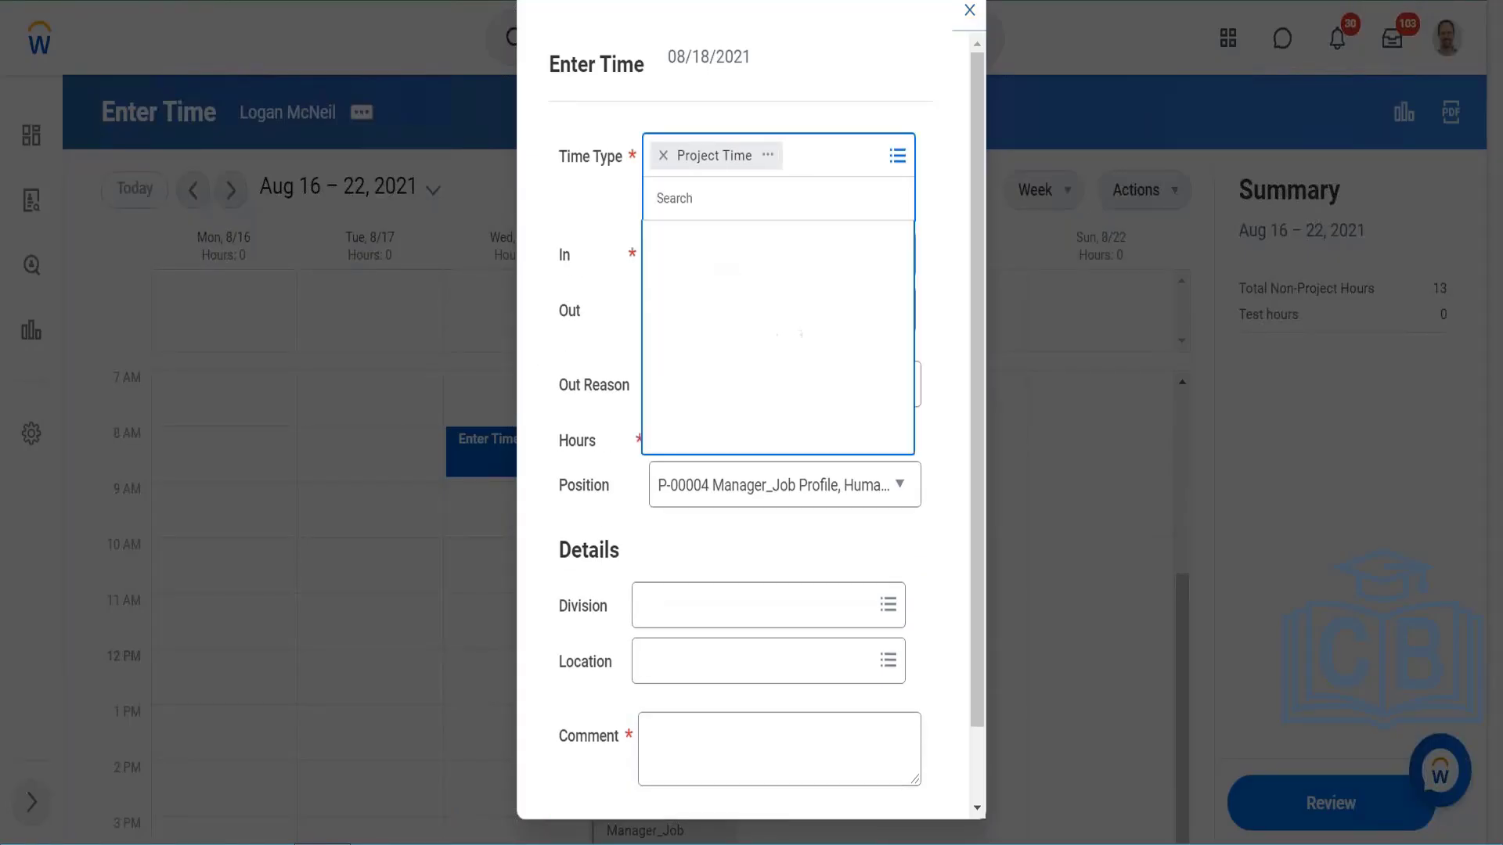
left_click(750, 249)
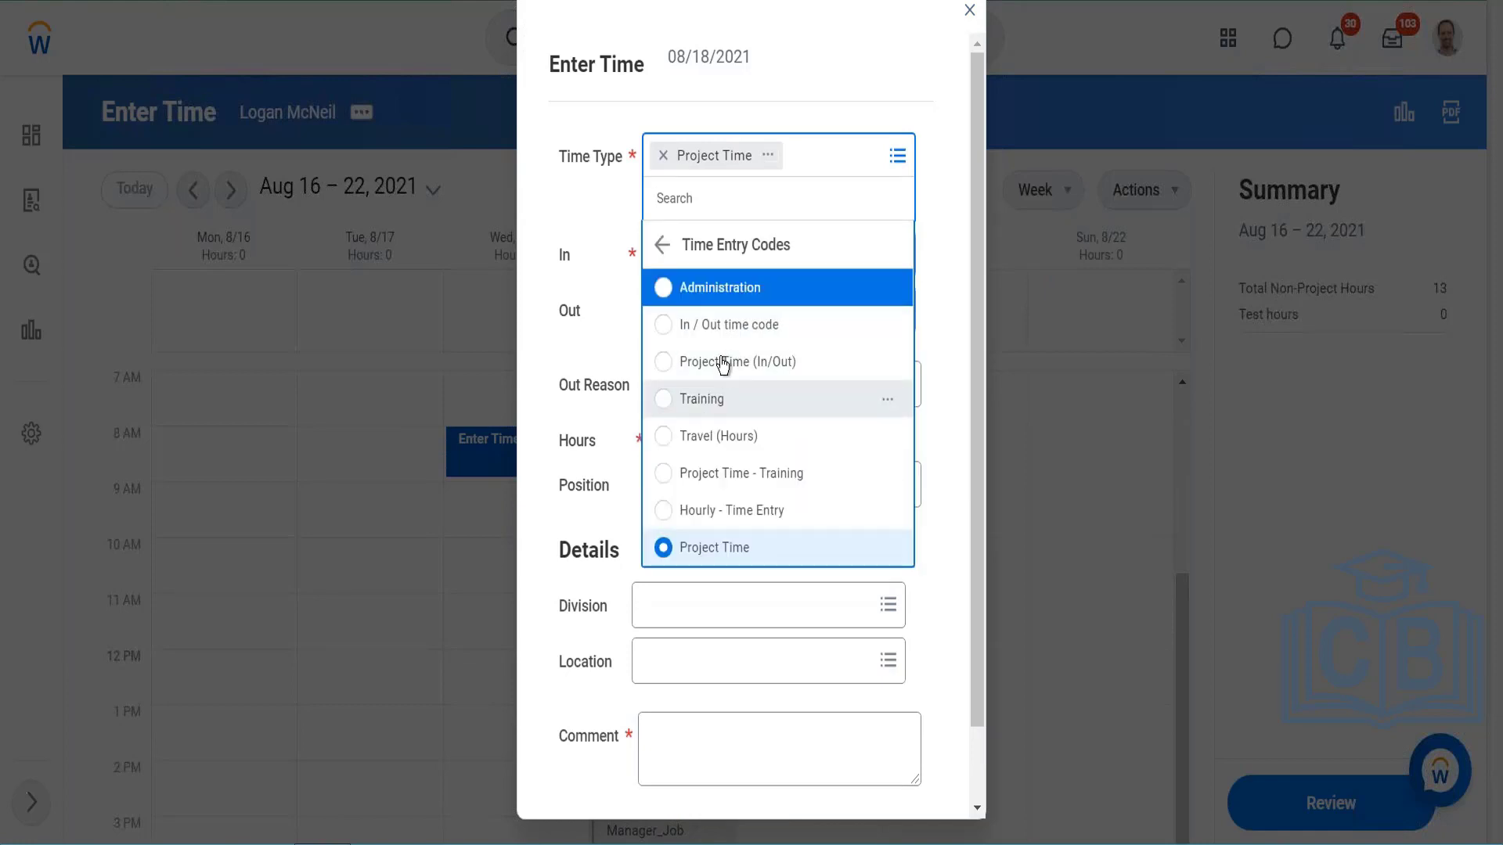
left_click(733, 325)
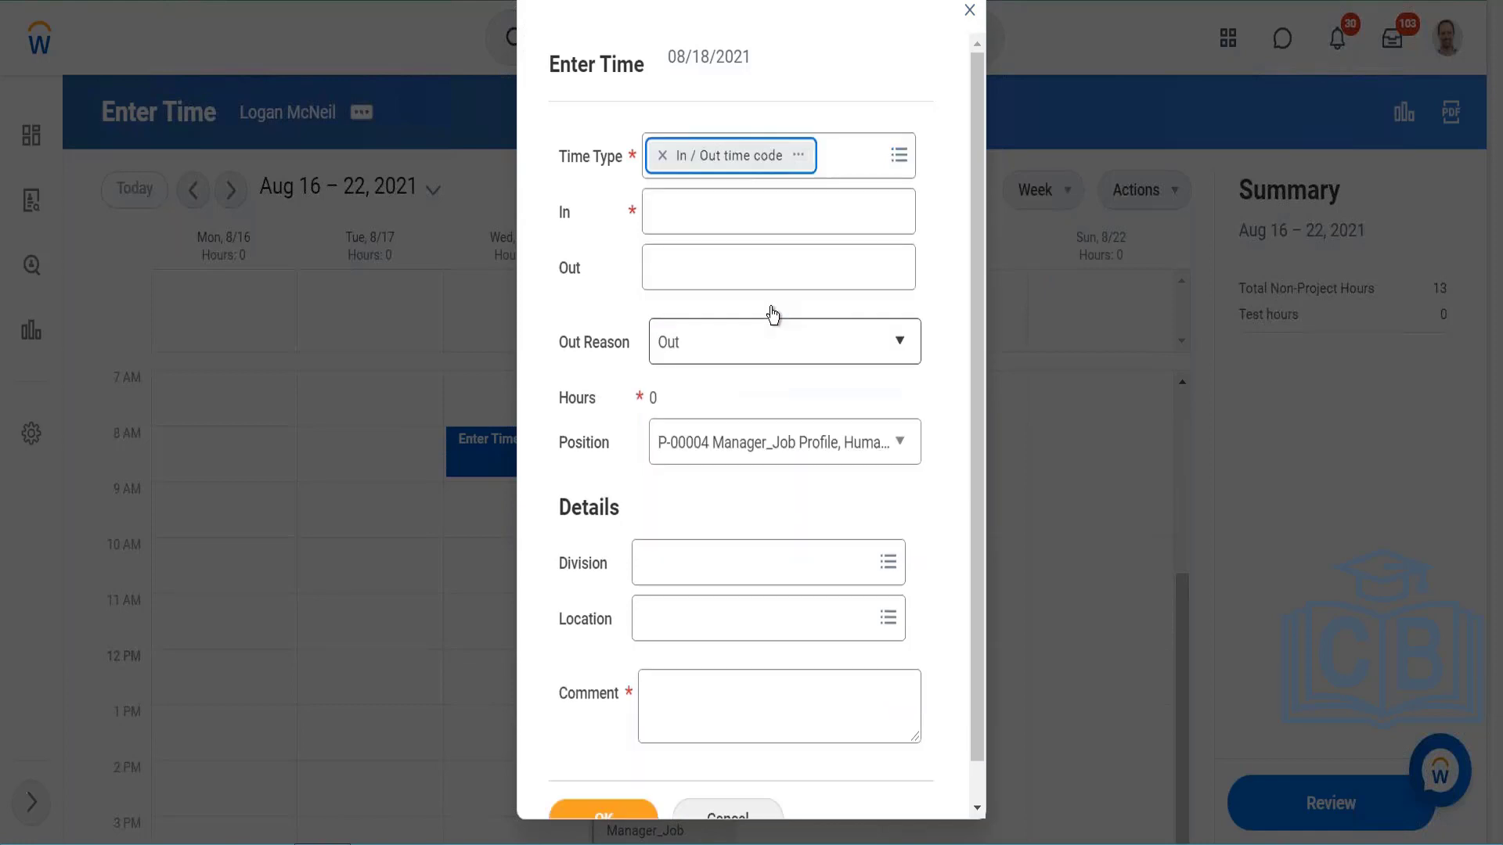
Step: Examine the In / Out time code's details, including its rounding option and default calculation tags
left_click(799, 155)
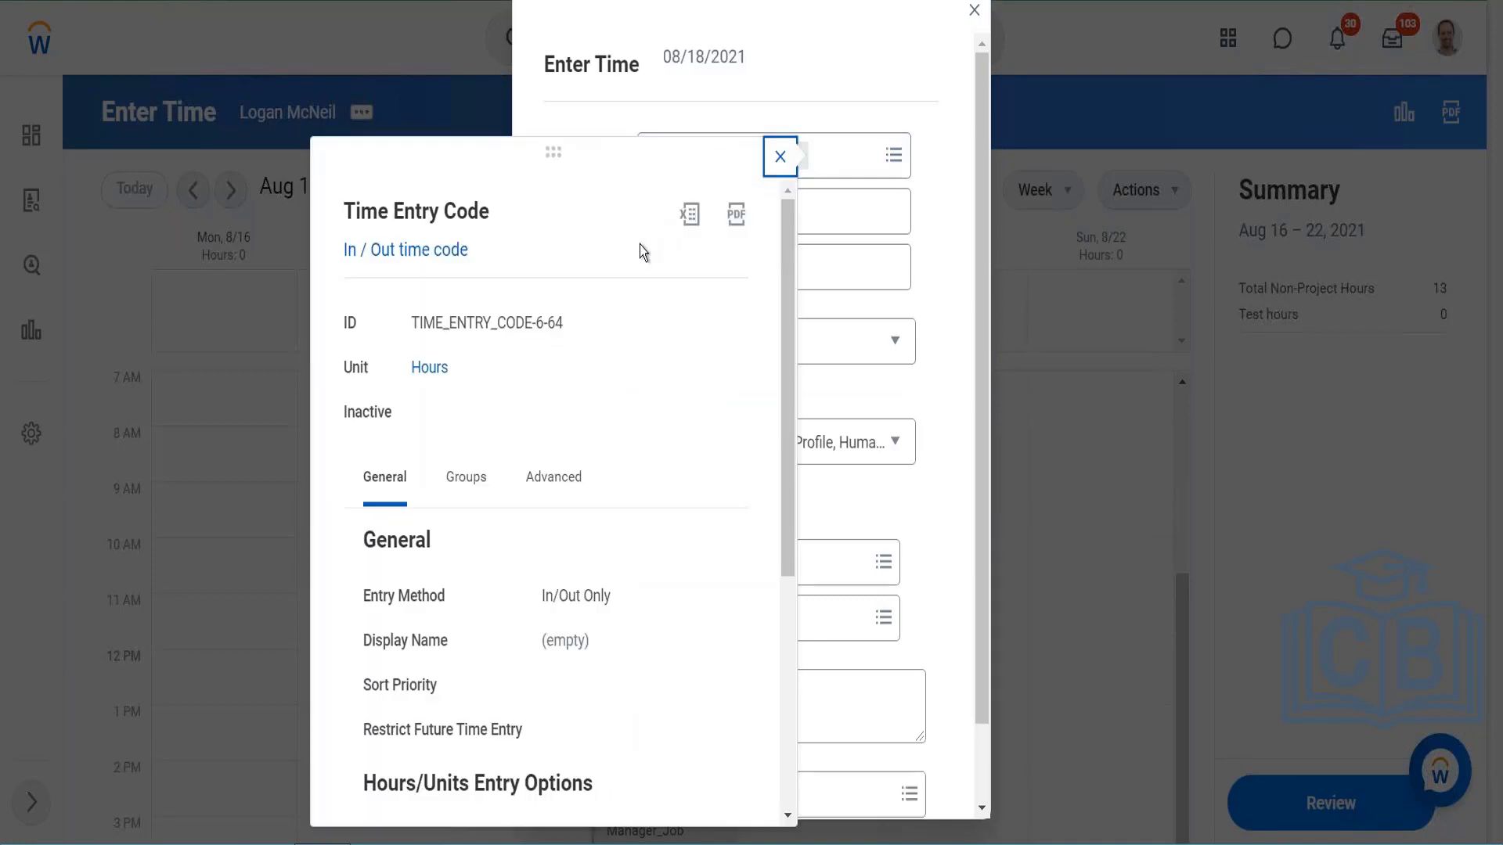
scroll(495, 529, "down", 5)
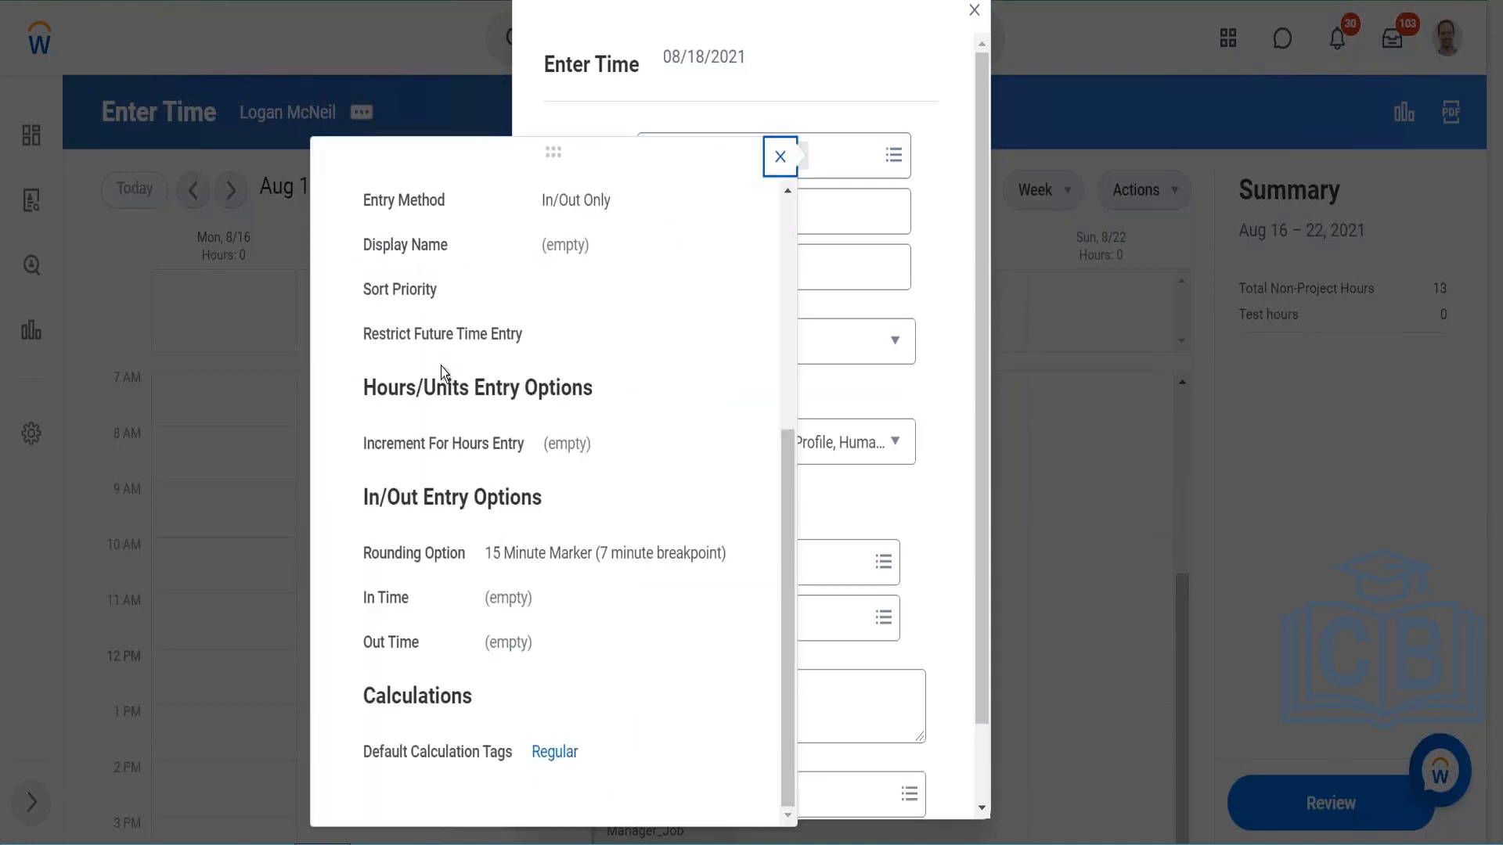
scroll(440, 367, "up", 5)
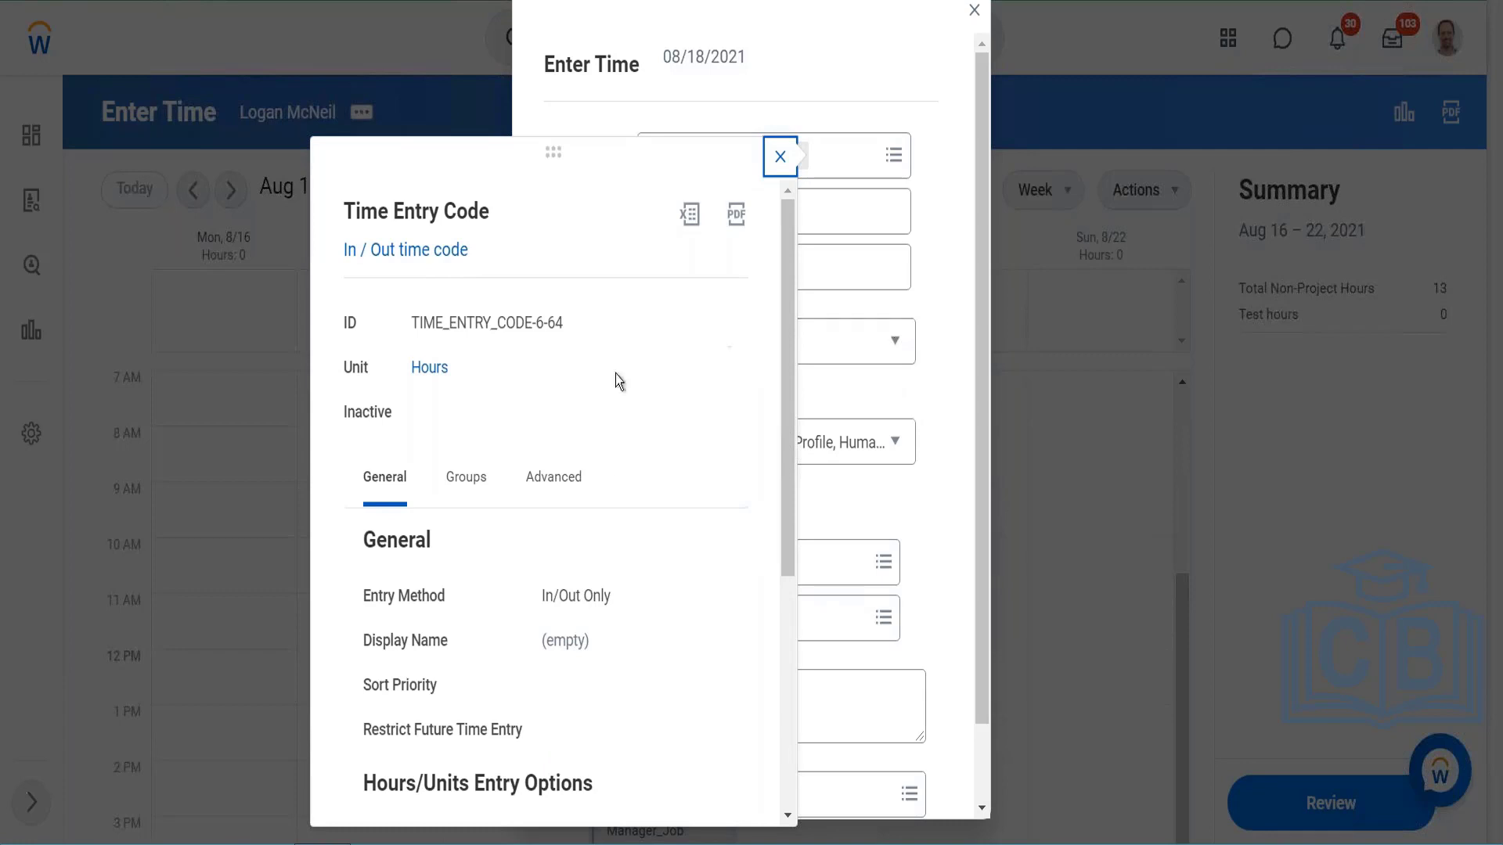
scroll(615, 474, "down", 5)
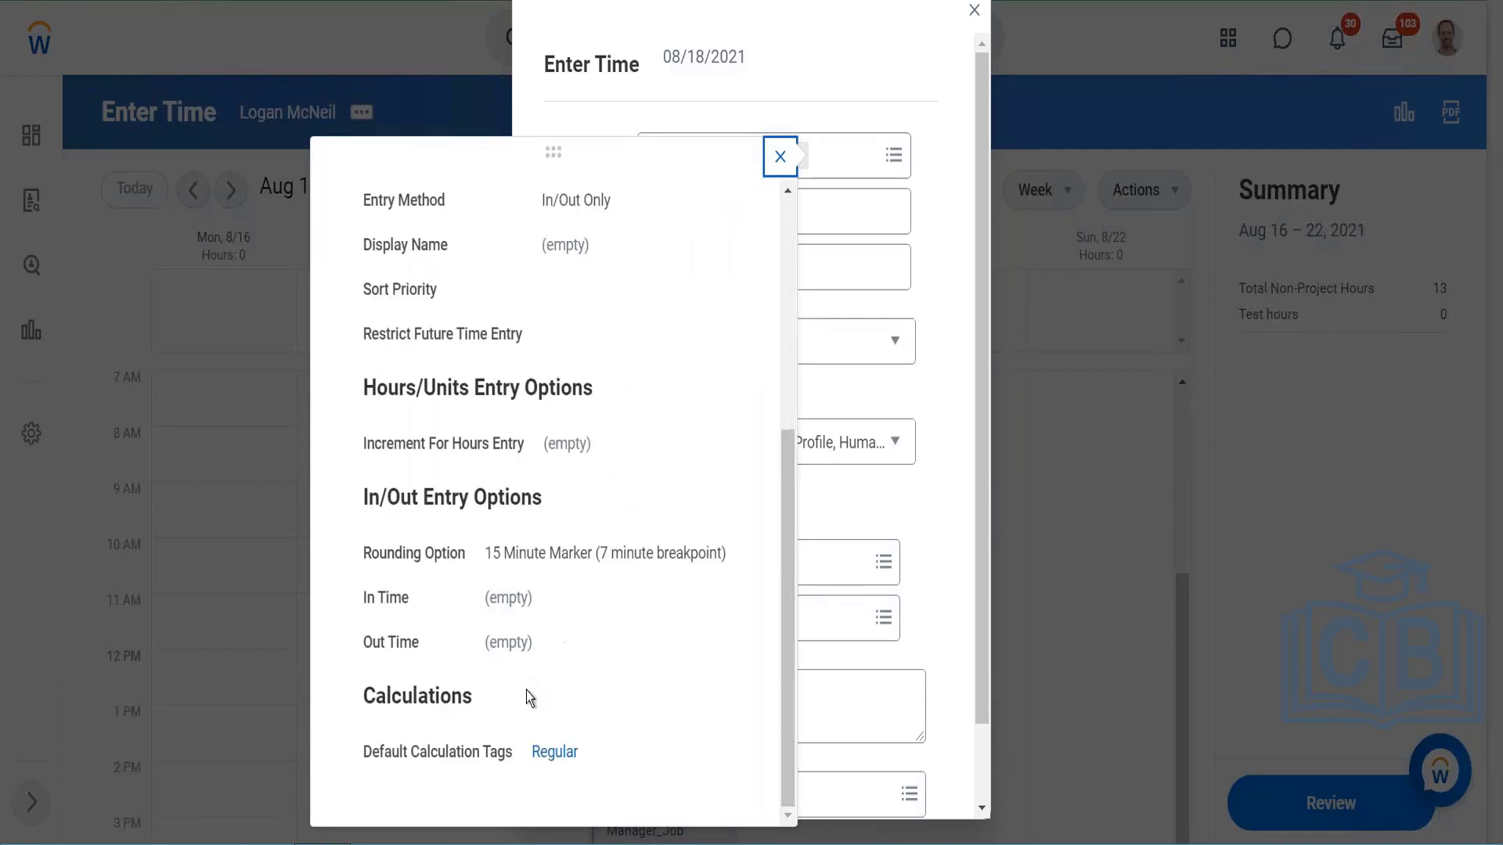
left_click(965, 355)
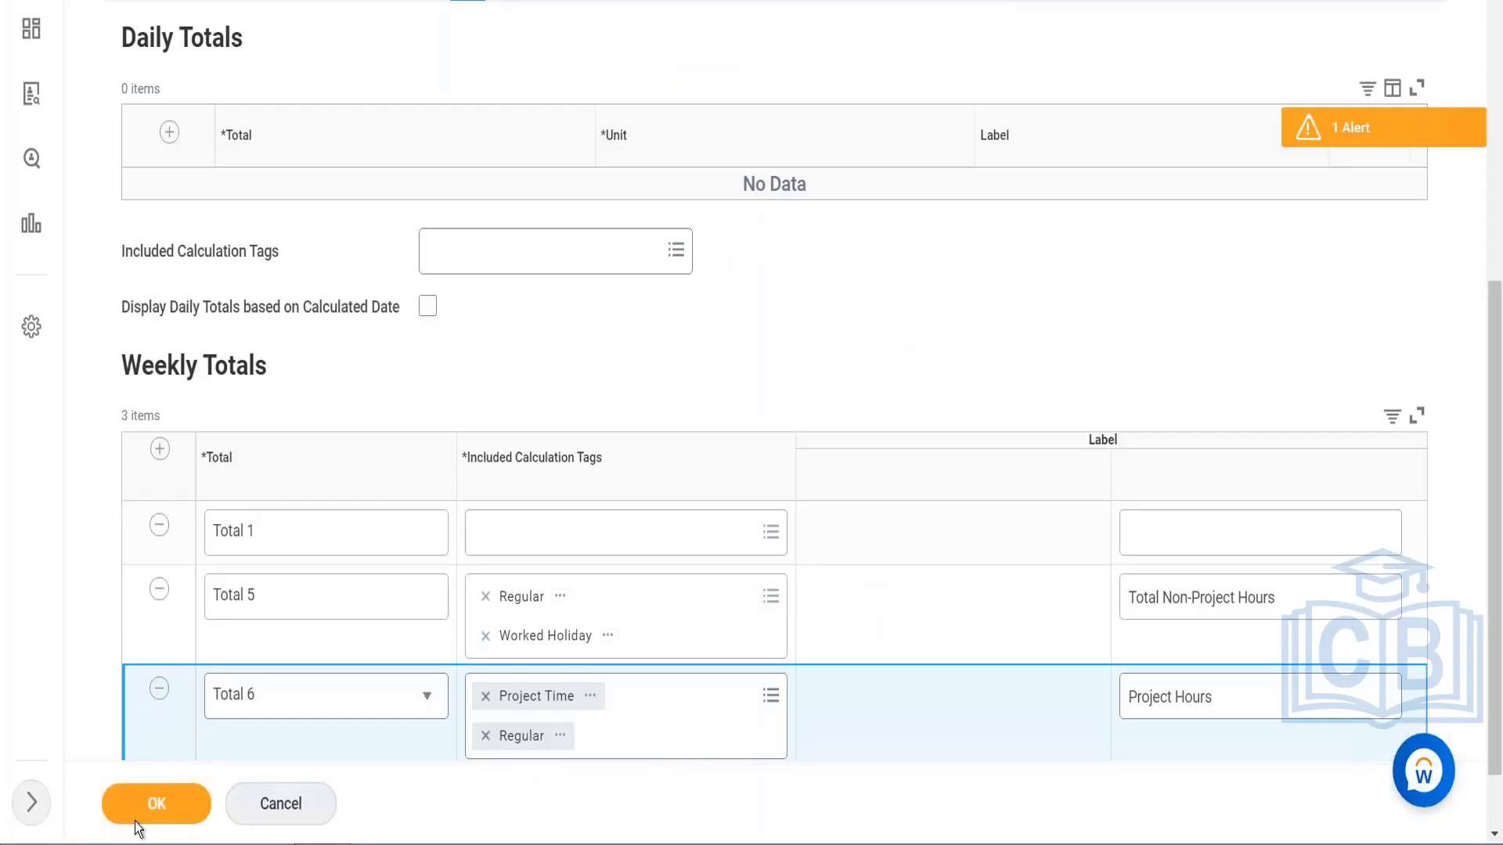
Step: Remove the incomplete Total 1 row from Weekly Totals and save the time entry template
left_click(139, 818)
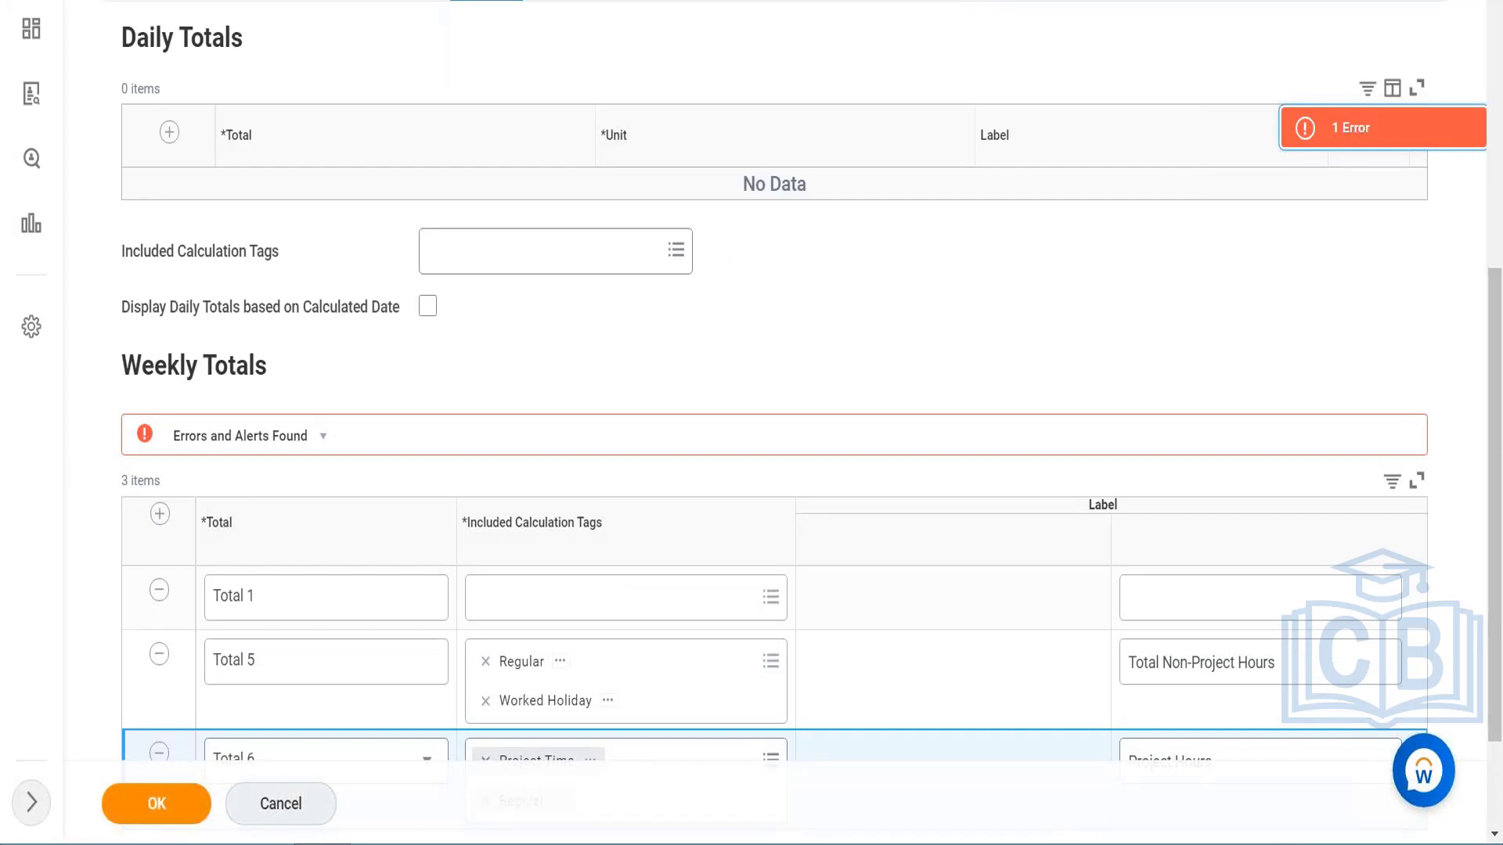
scroll(278, 434, "down", 2)
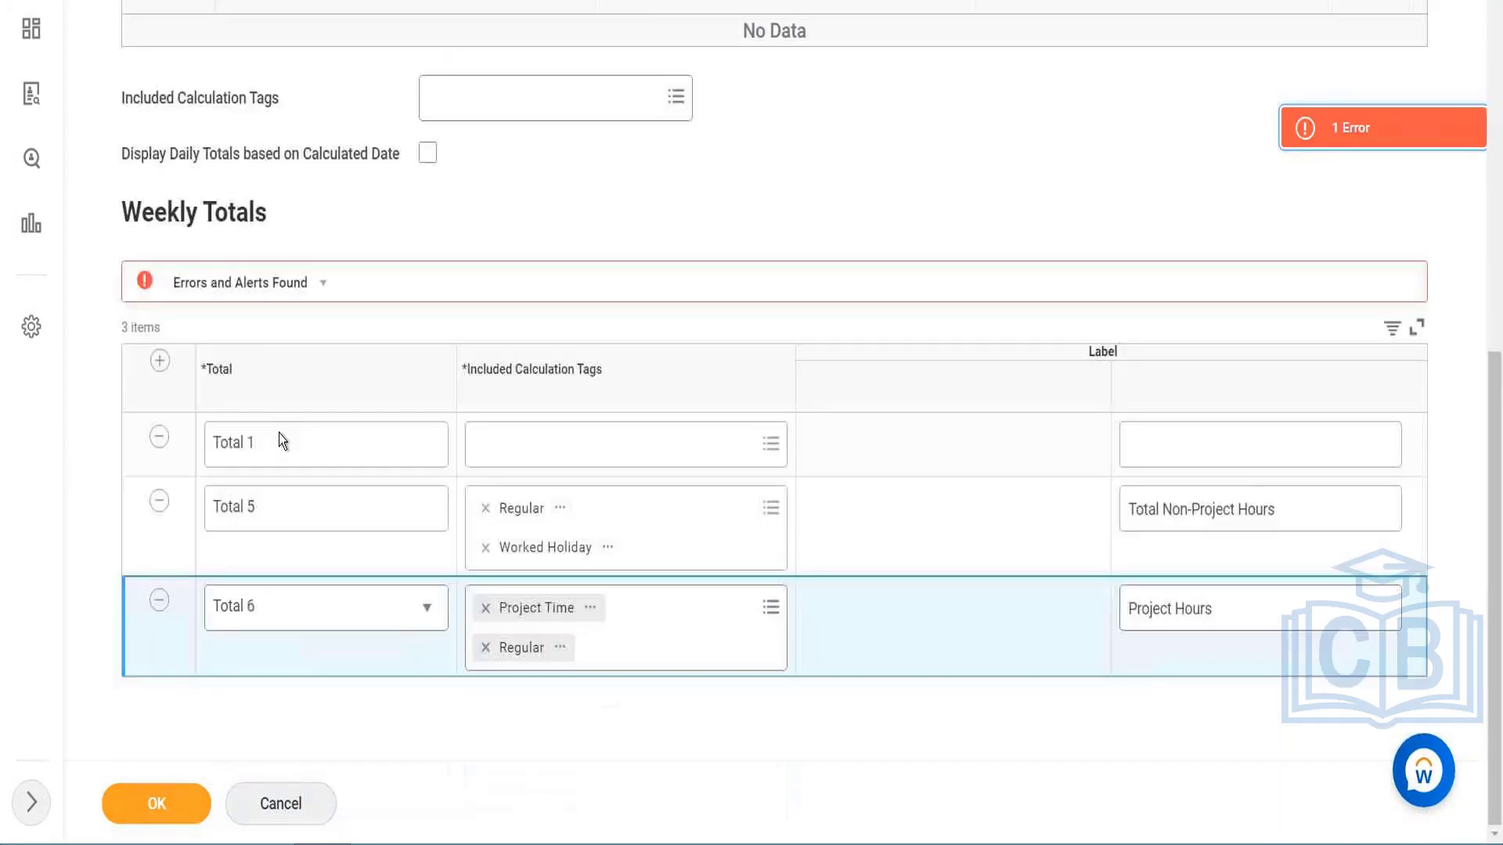
left_click(156, 440)
left_click(152, 800)
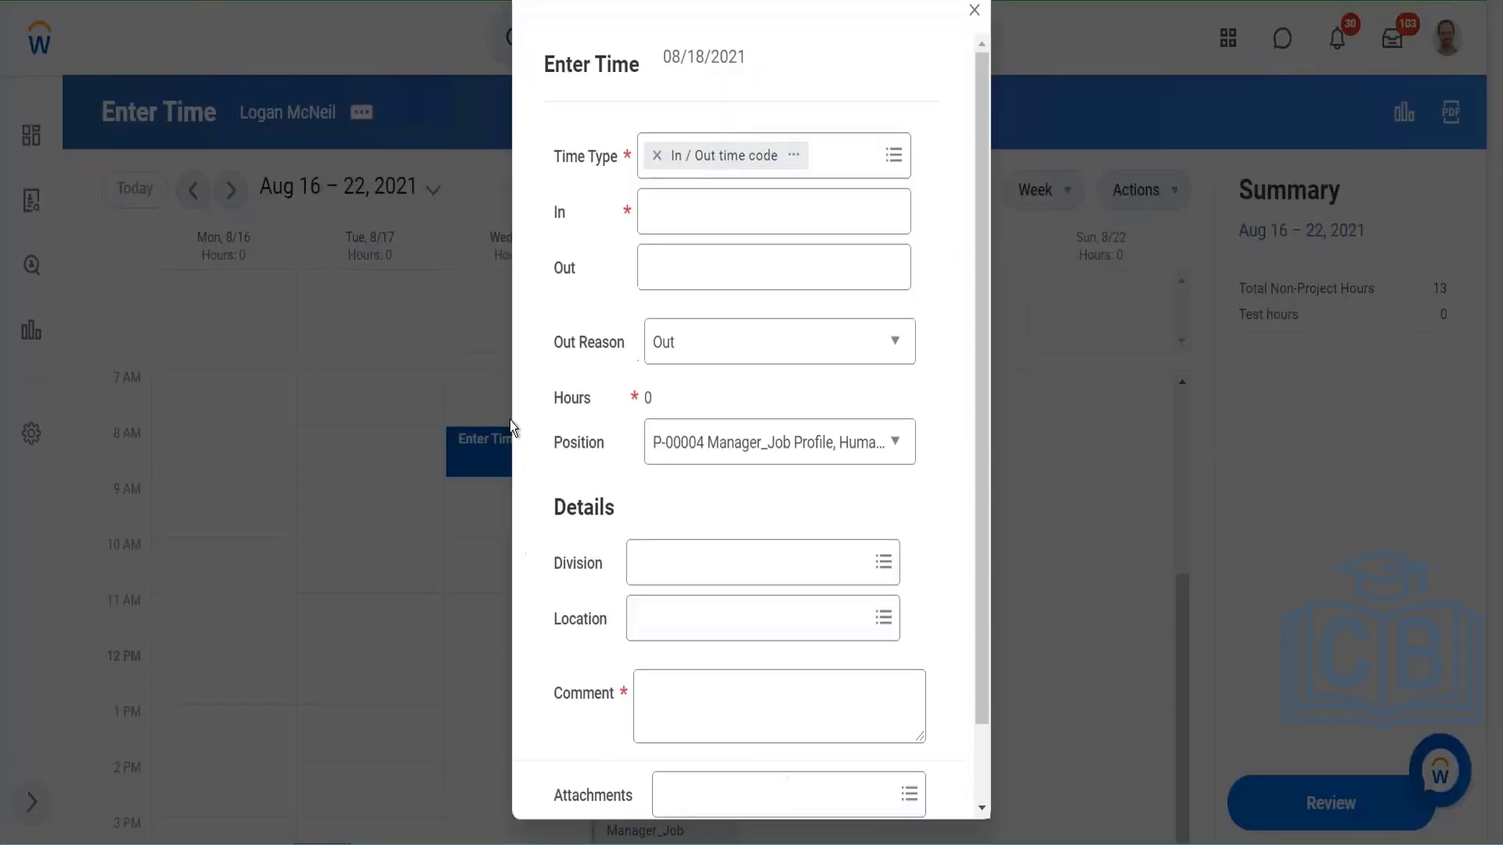
Step: Set the 08/18/2021 time entry's In time to 10:00:00 AM and its Out time to 10:00:00 PM
left_click(694, 214)
type("20")
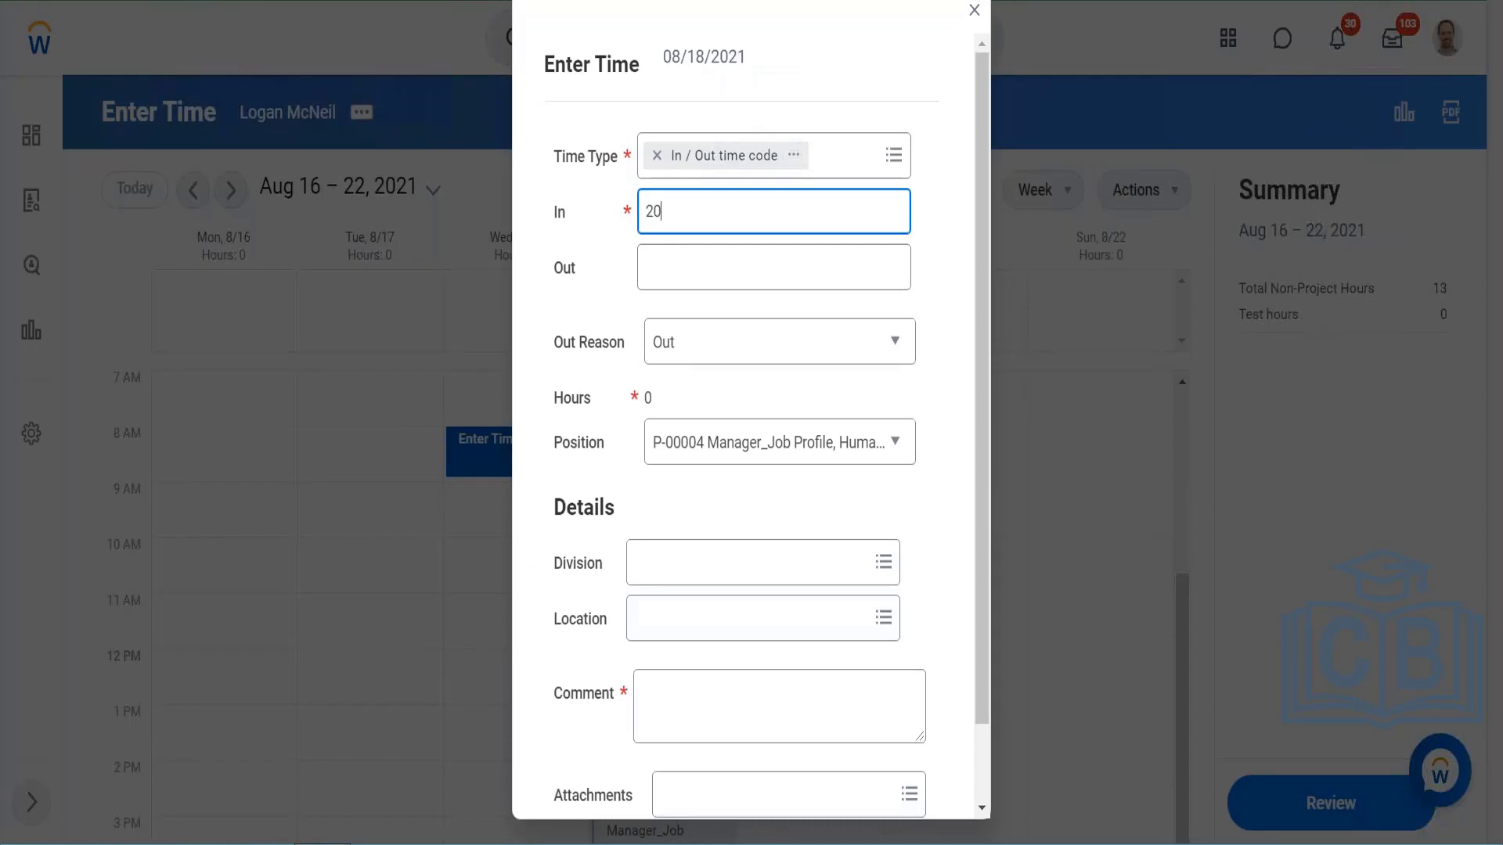
key("BackSpace")
key("BackSpace")
type("10")
key("Tab")
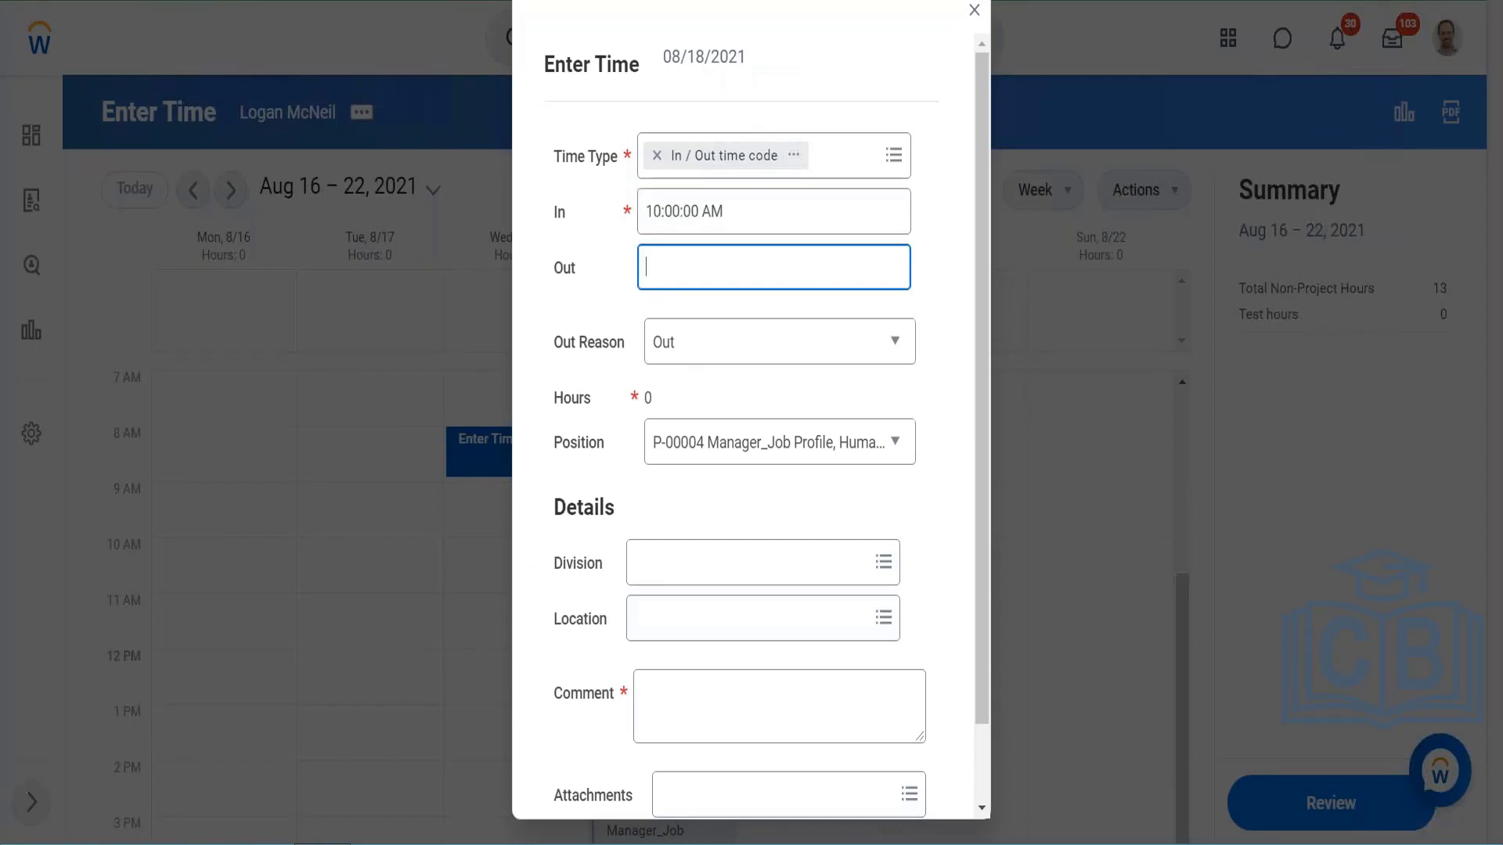
type("10")
key("Tab")
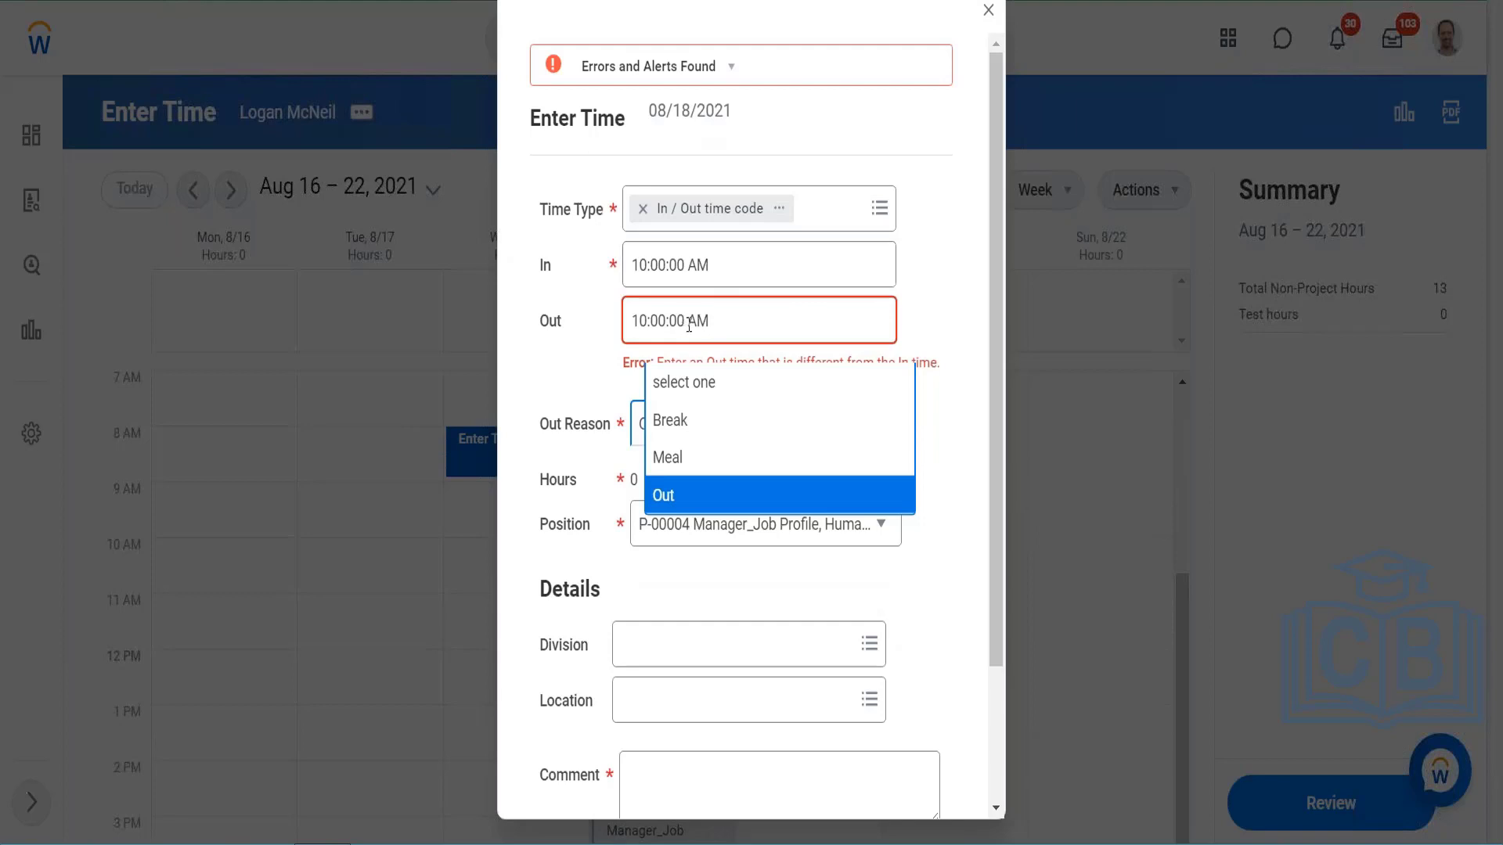
left_click(693, 321)
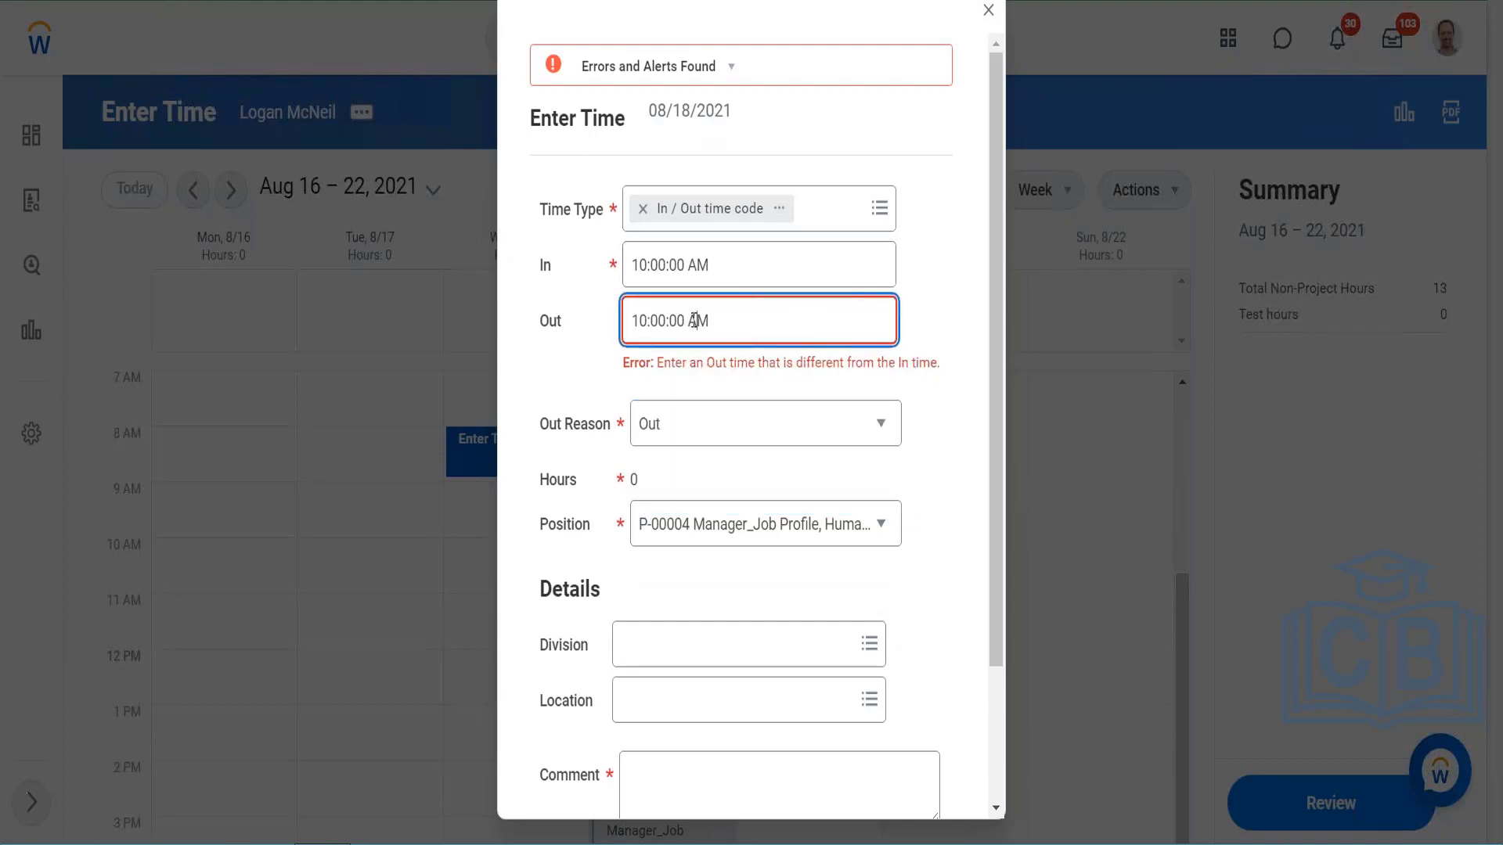
type("P")
left_click(960, 312)
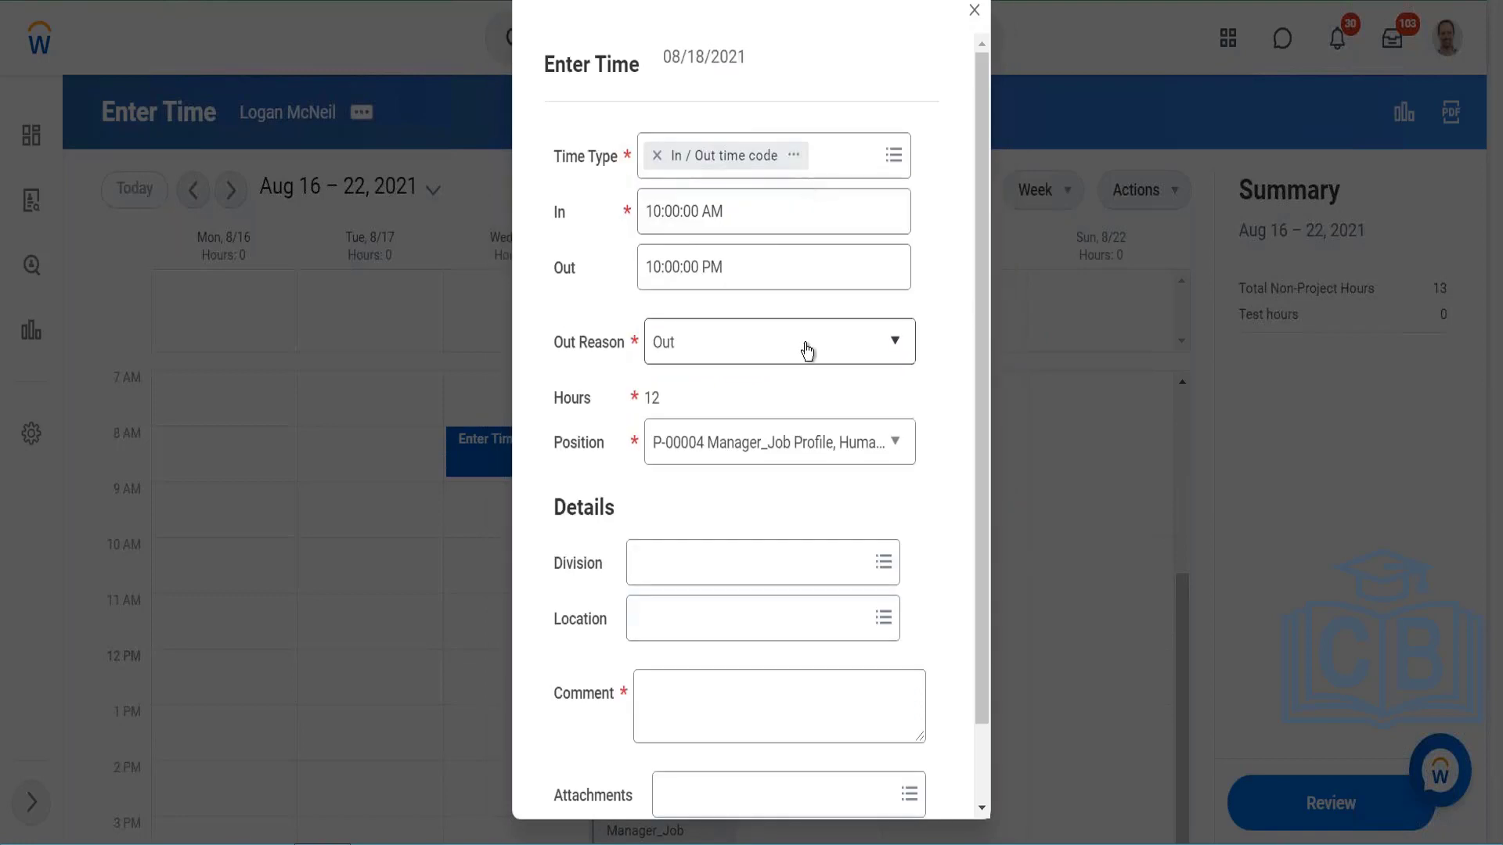
Step: Enter the required comment "Testing" for the 08/18/2021 time entry and save it
scroll(807, 352, "down", 2)
left_click(609, 771)
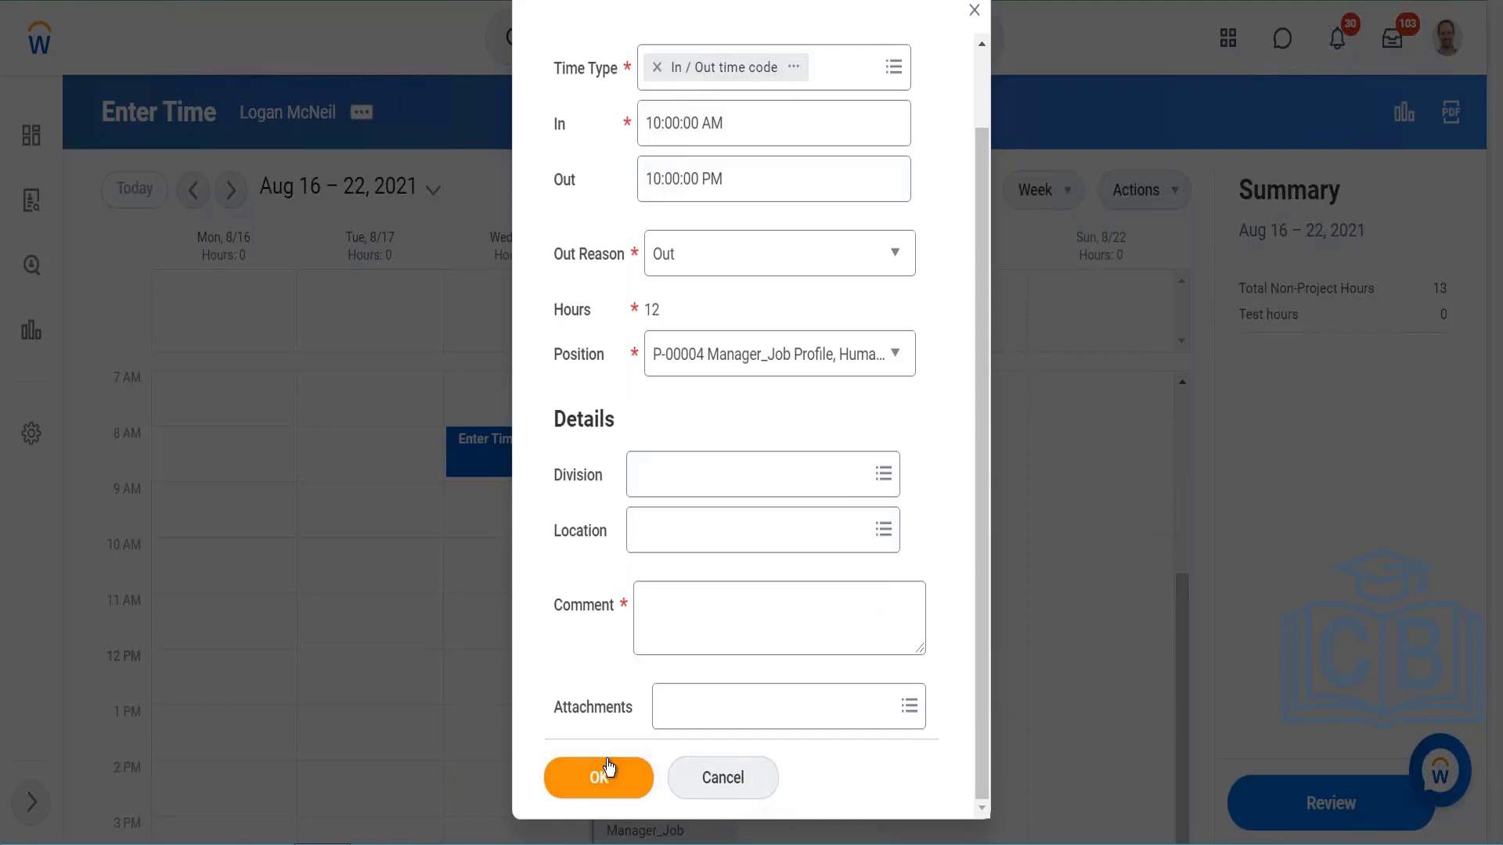
left_click(709, 761)
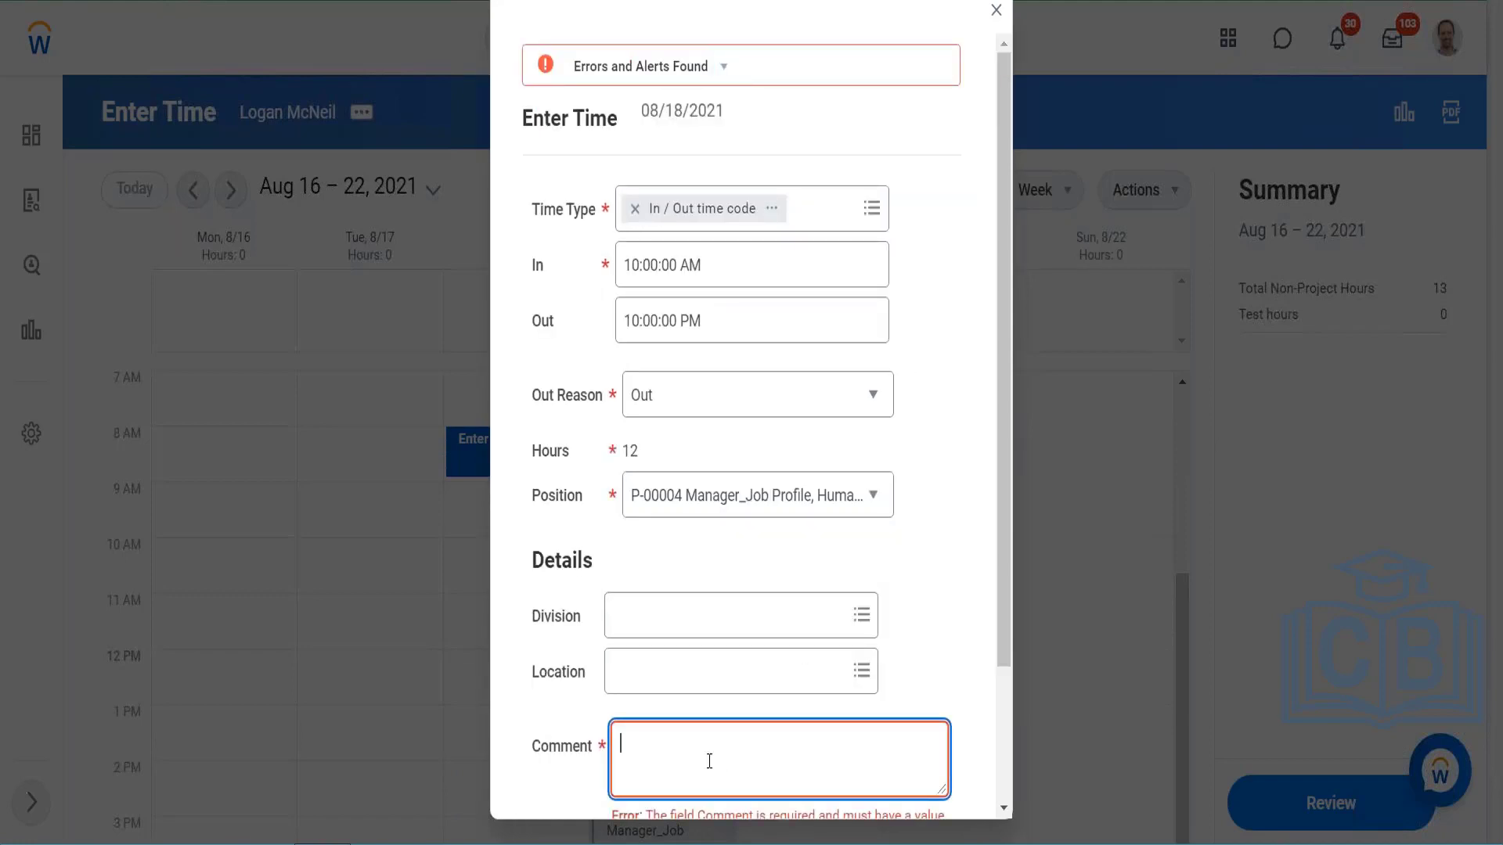
type("Testing")
scroll(740, 423, "down", 2)
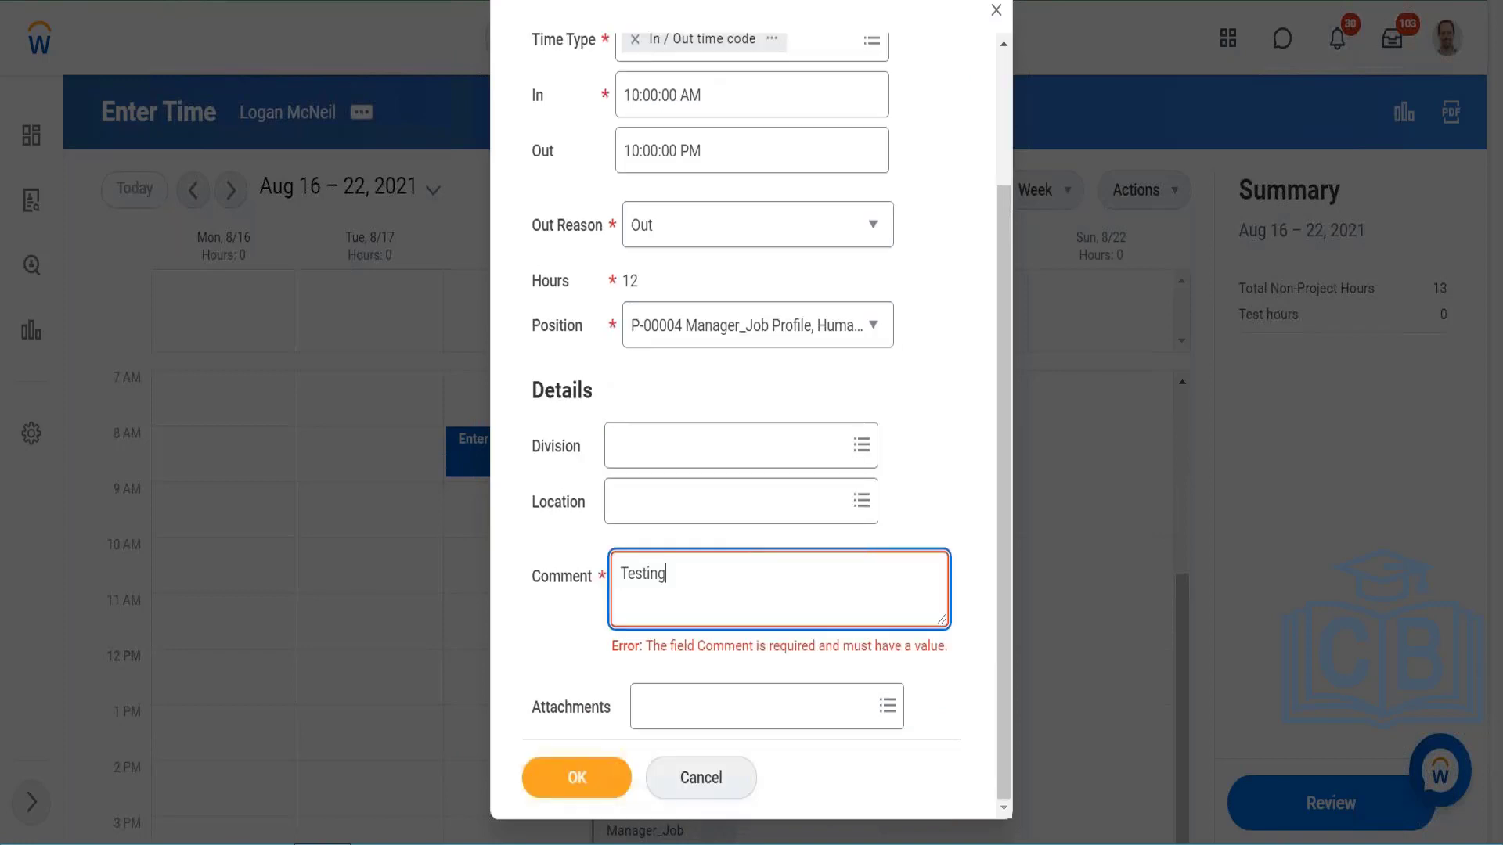
left_click(591, 773)
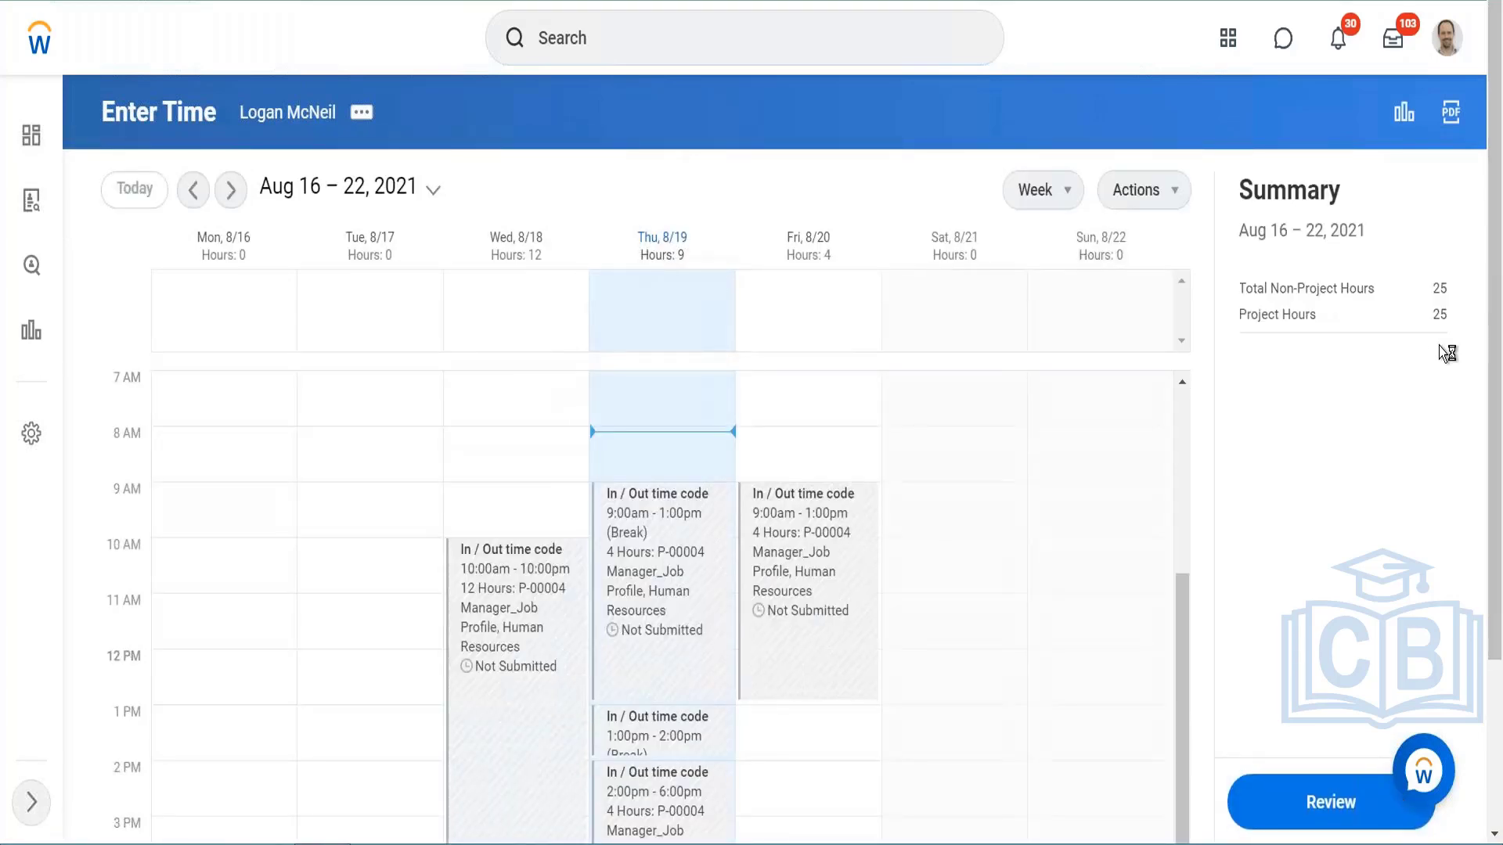
Step: Check the default costing as of end of week, close it, and look over the week's time blocks on the calendar
left_click(1441, 314)
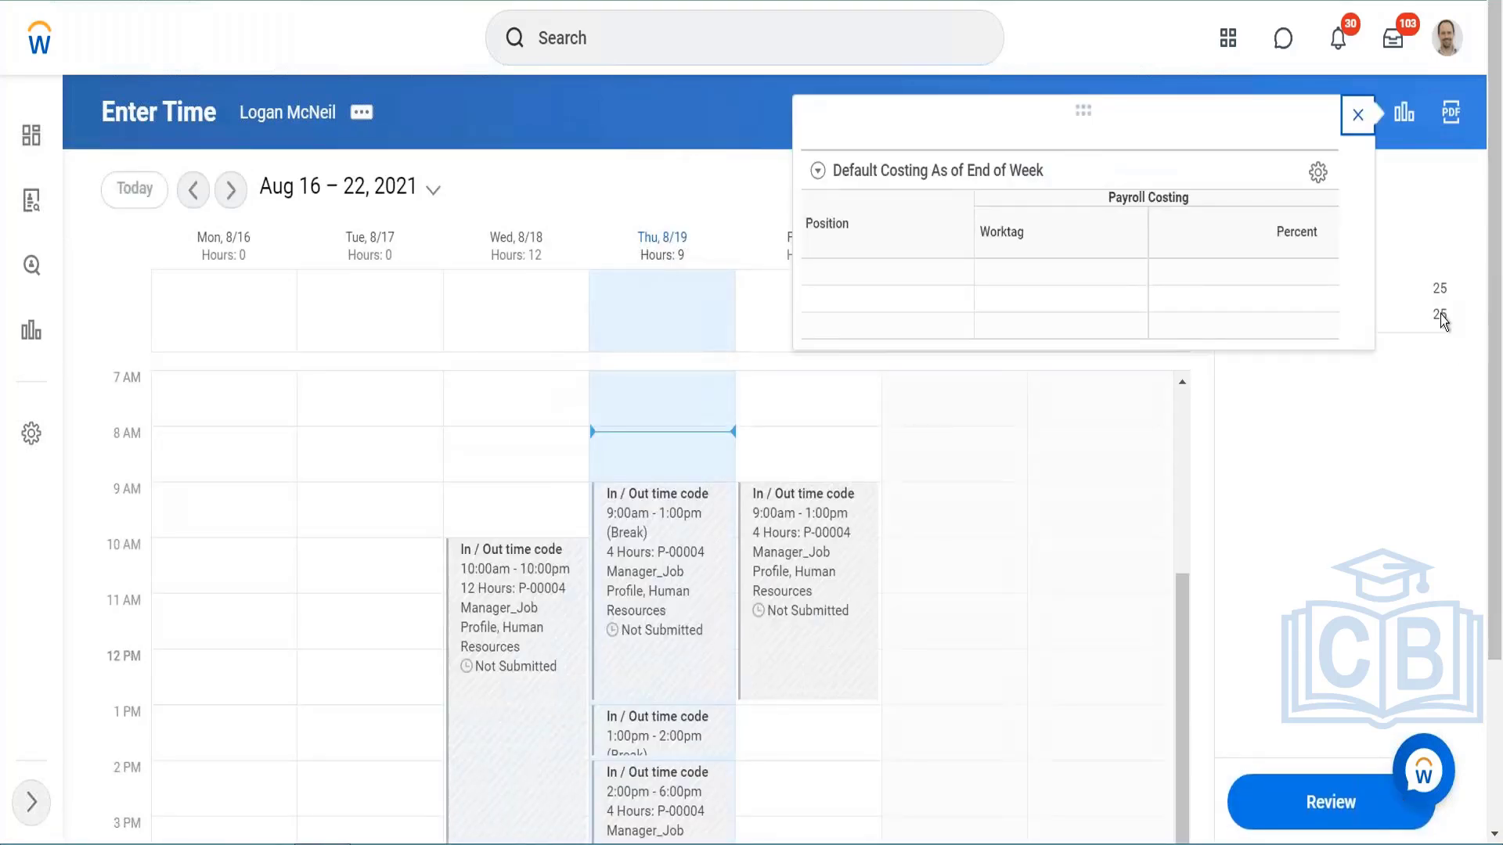
left_click(1365, 133)
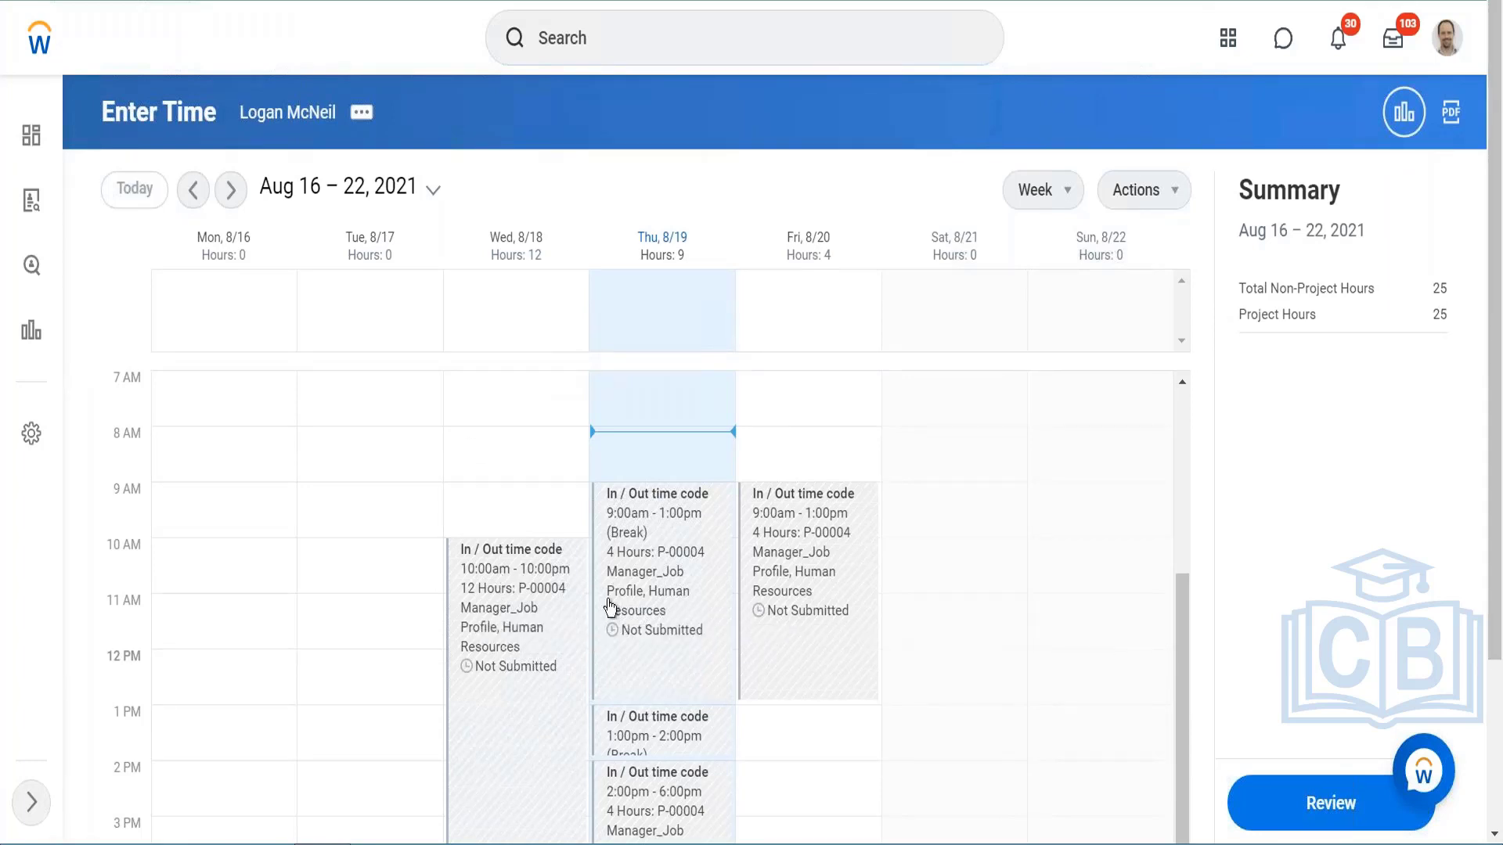
scroll(610, 609, "down", 3)
scroll(610, 609, "up", 7)
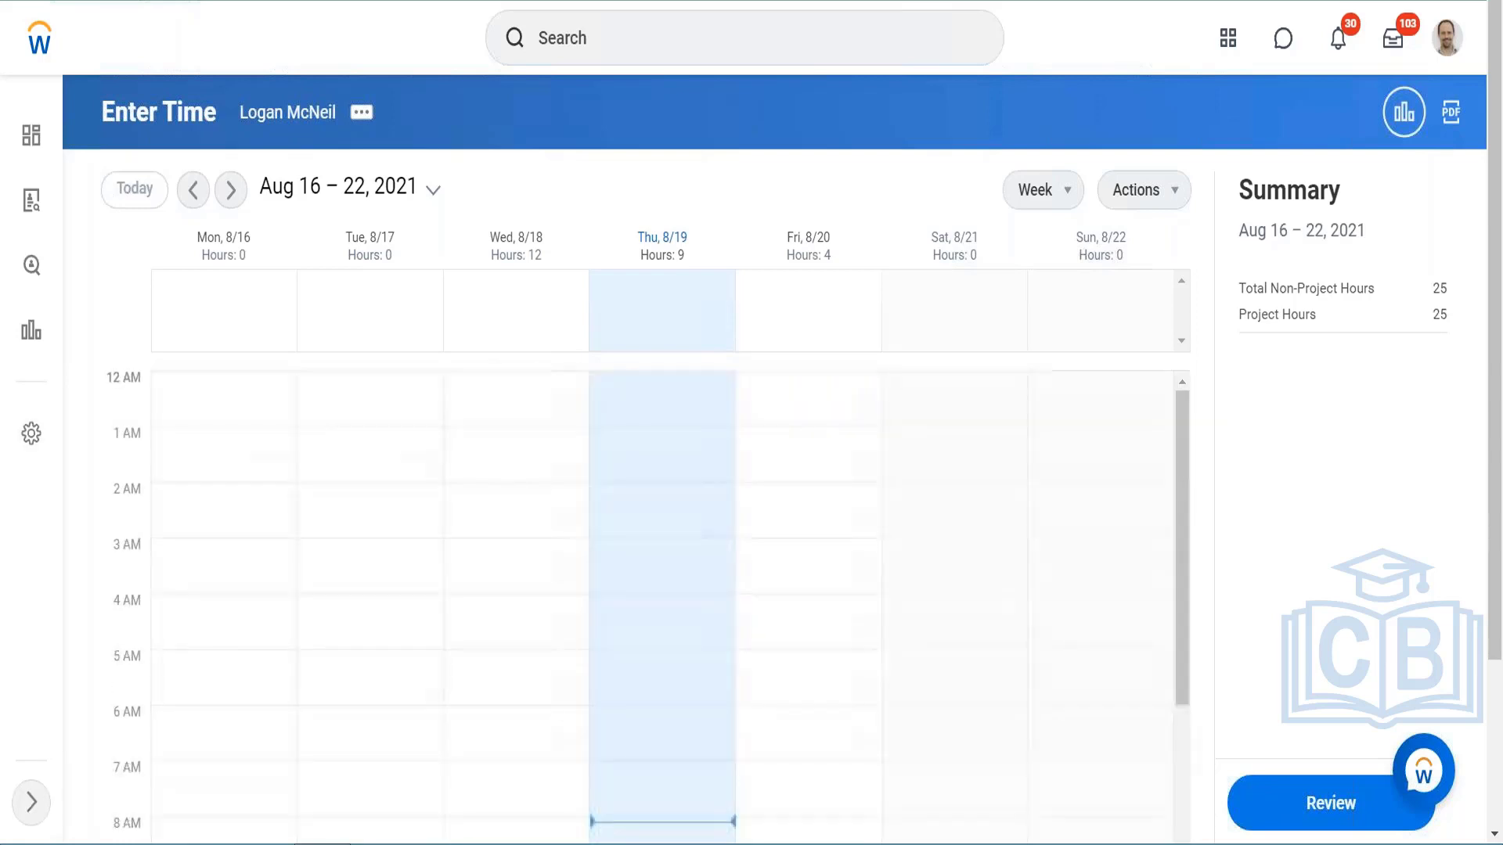
scroll(610, 610, "down", 3)
scroll(607, 603, "down", 2)
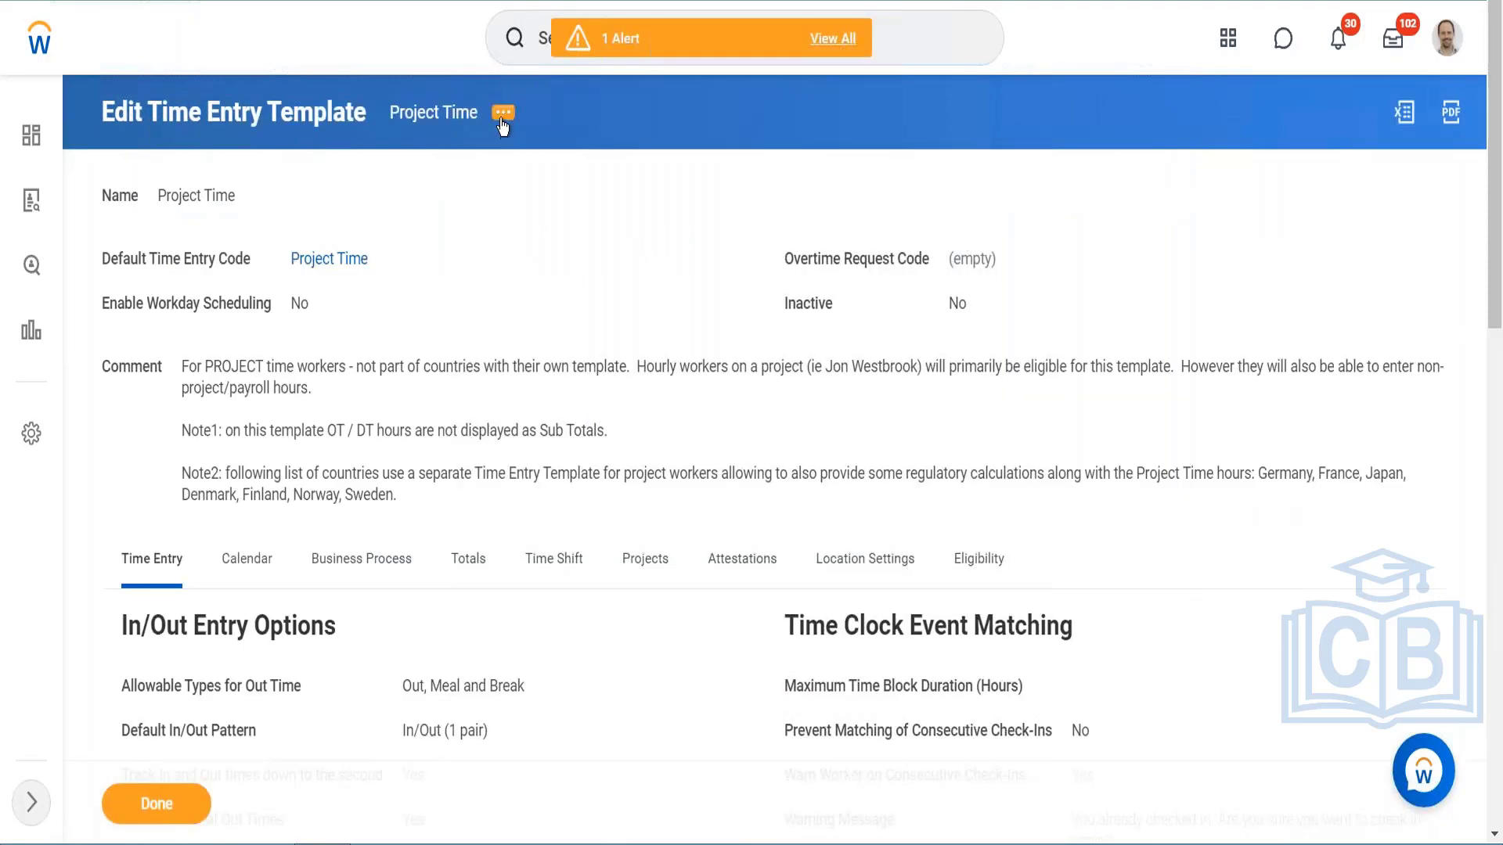
Step: Edit the Project Time template to remove the Regular calculation tag from the Total 6 weekly total, and save it
left_click(502, 119)
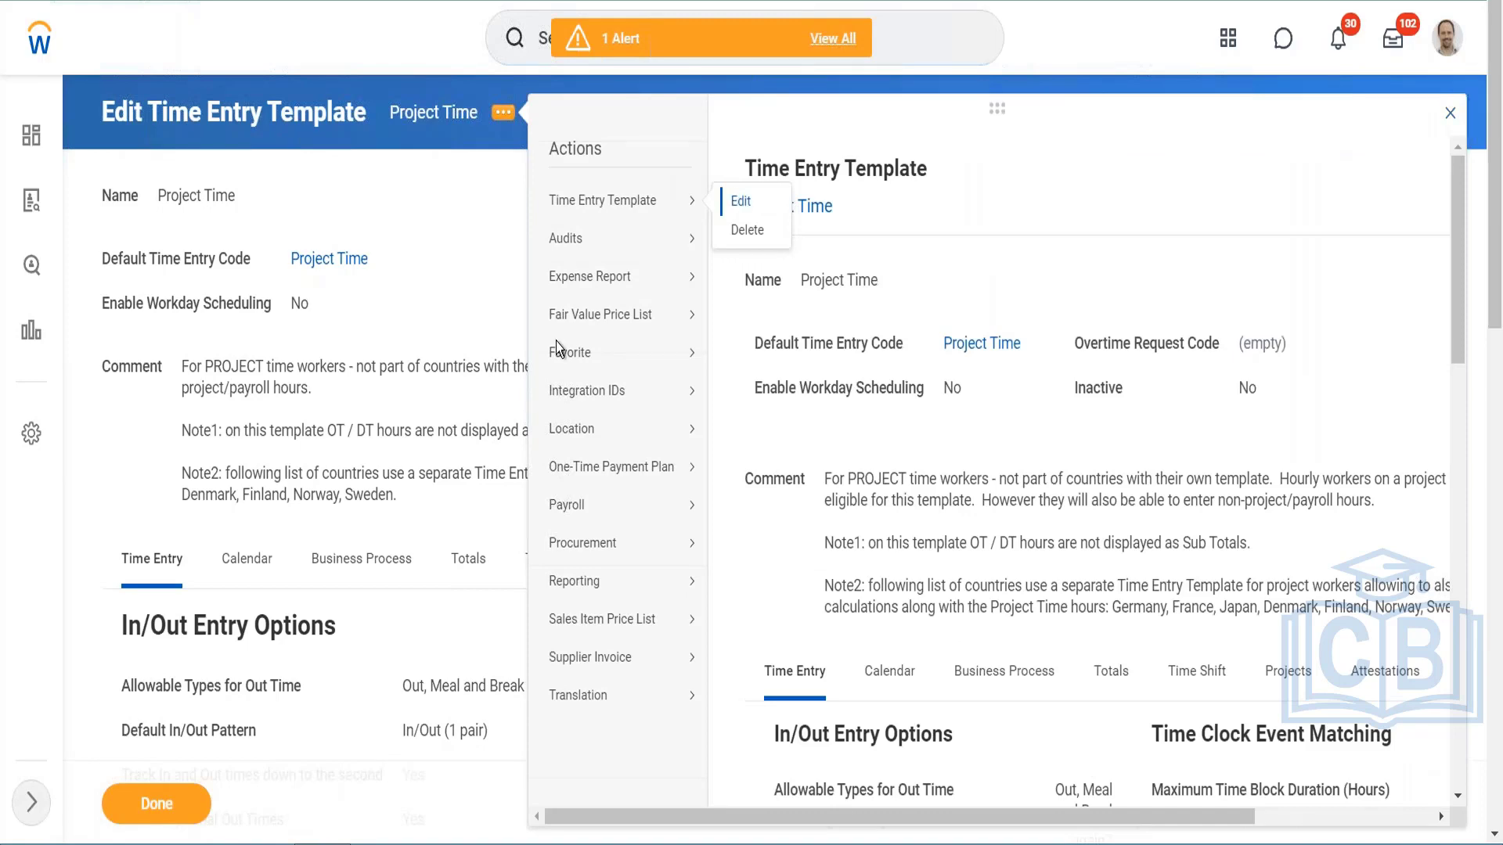
left_click(734, 198)
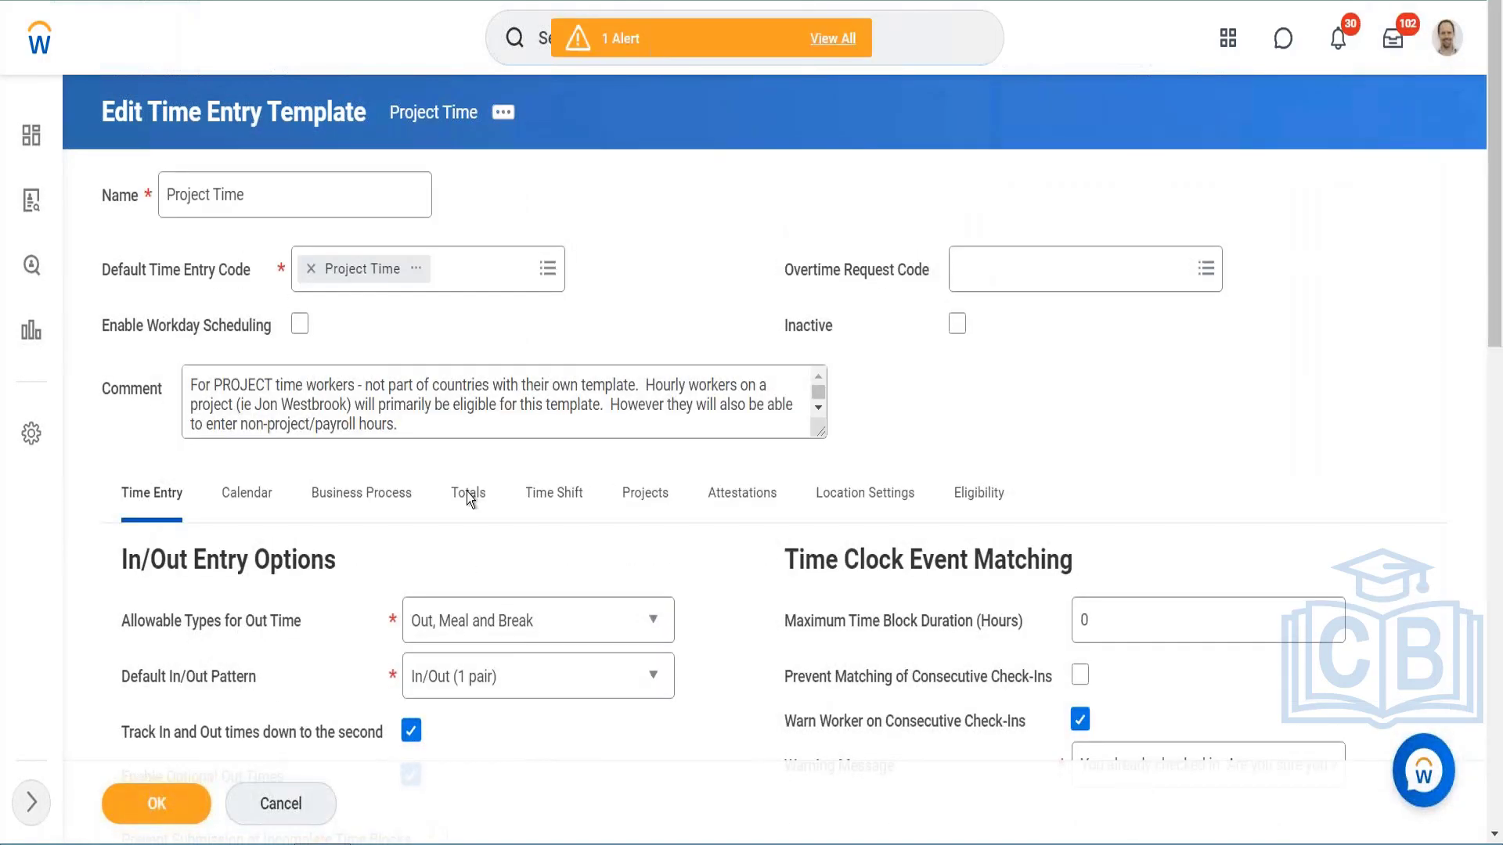
left_click(470, 493)
scroll(694, 500, "down", 4)
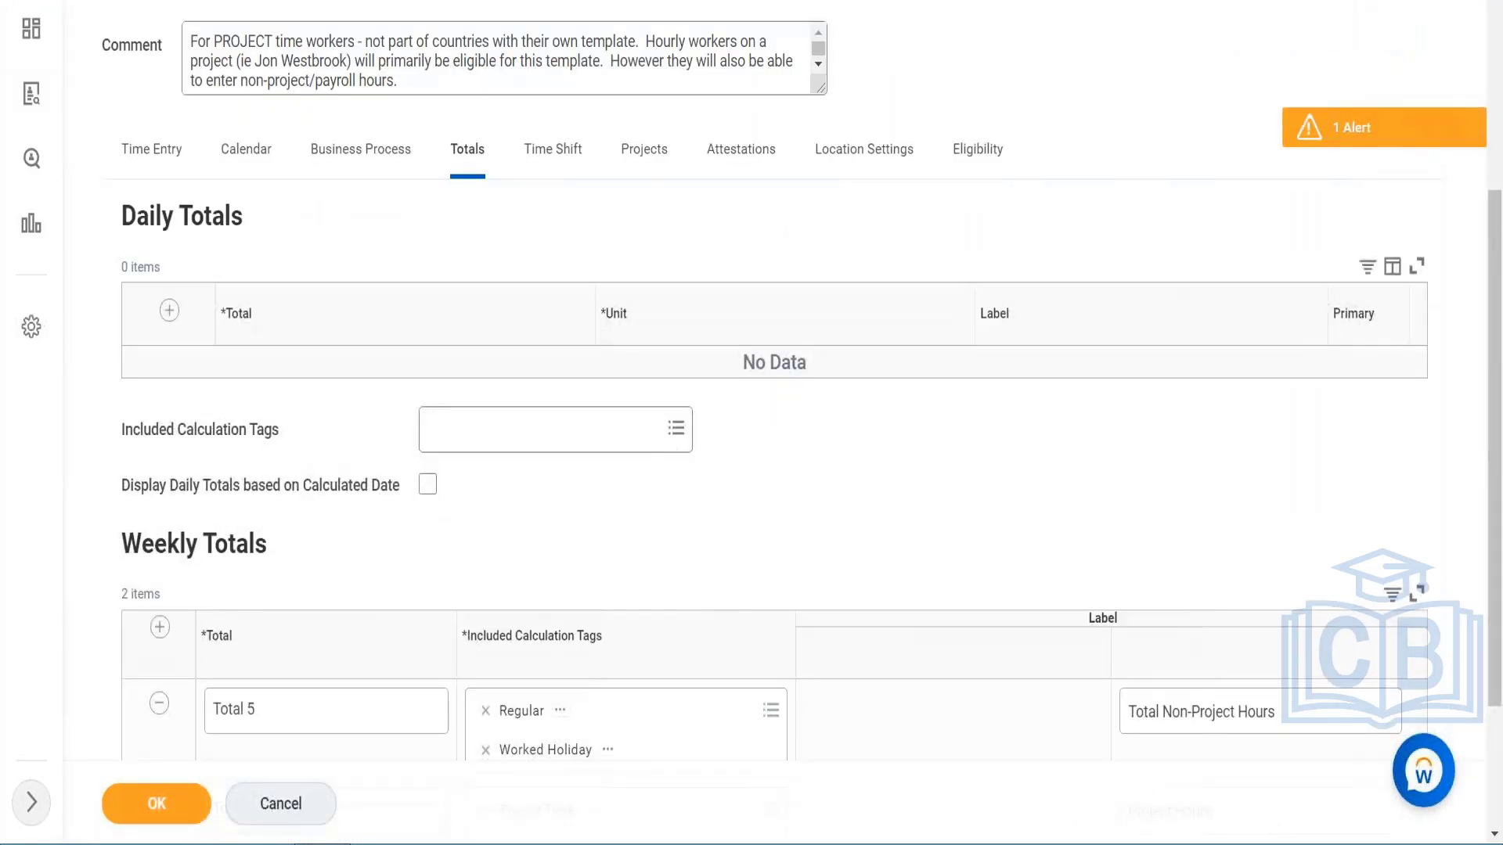
scroll(669, 509, "down", 3)
left_click(486, 649)
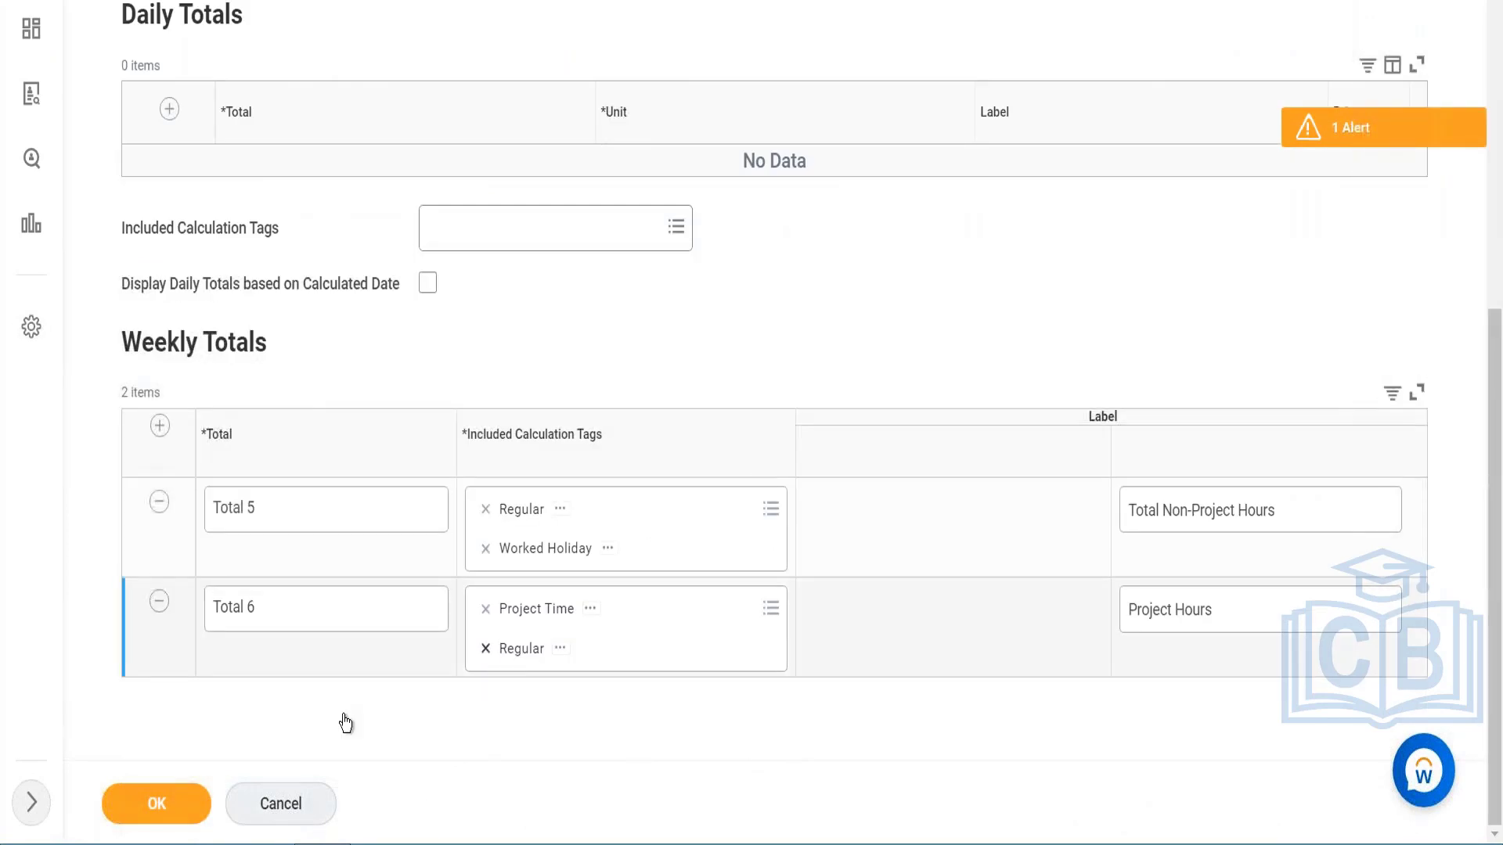
left_click(167, 811)
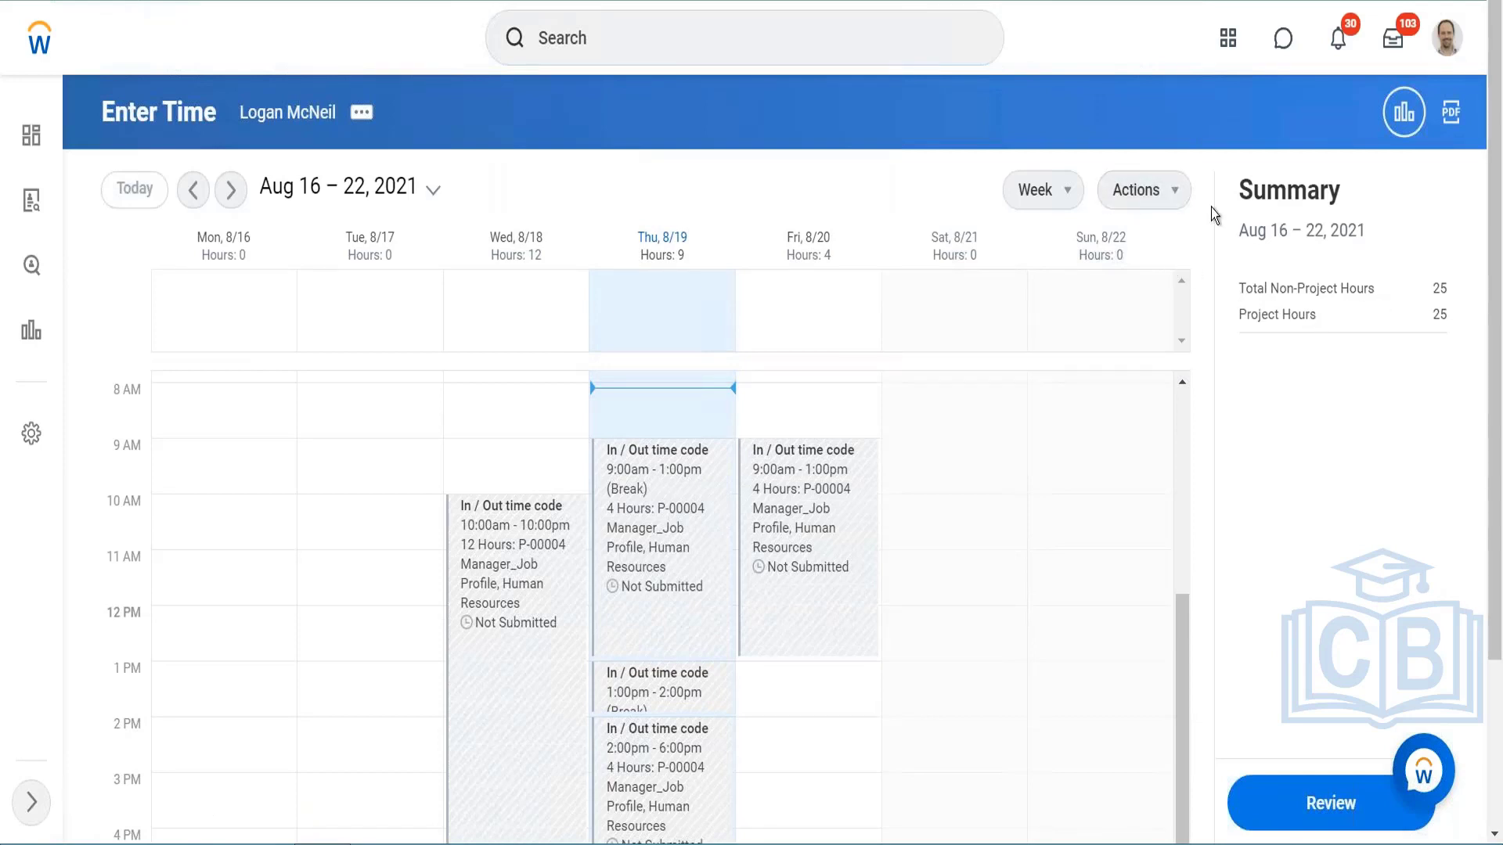
Step: Run the time calculations for the week of Aug 16 – 22, 2021 and close the default costing pop-up
left_click(1173, 188)
left_click(1140, 495)
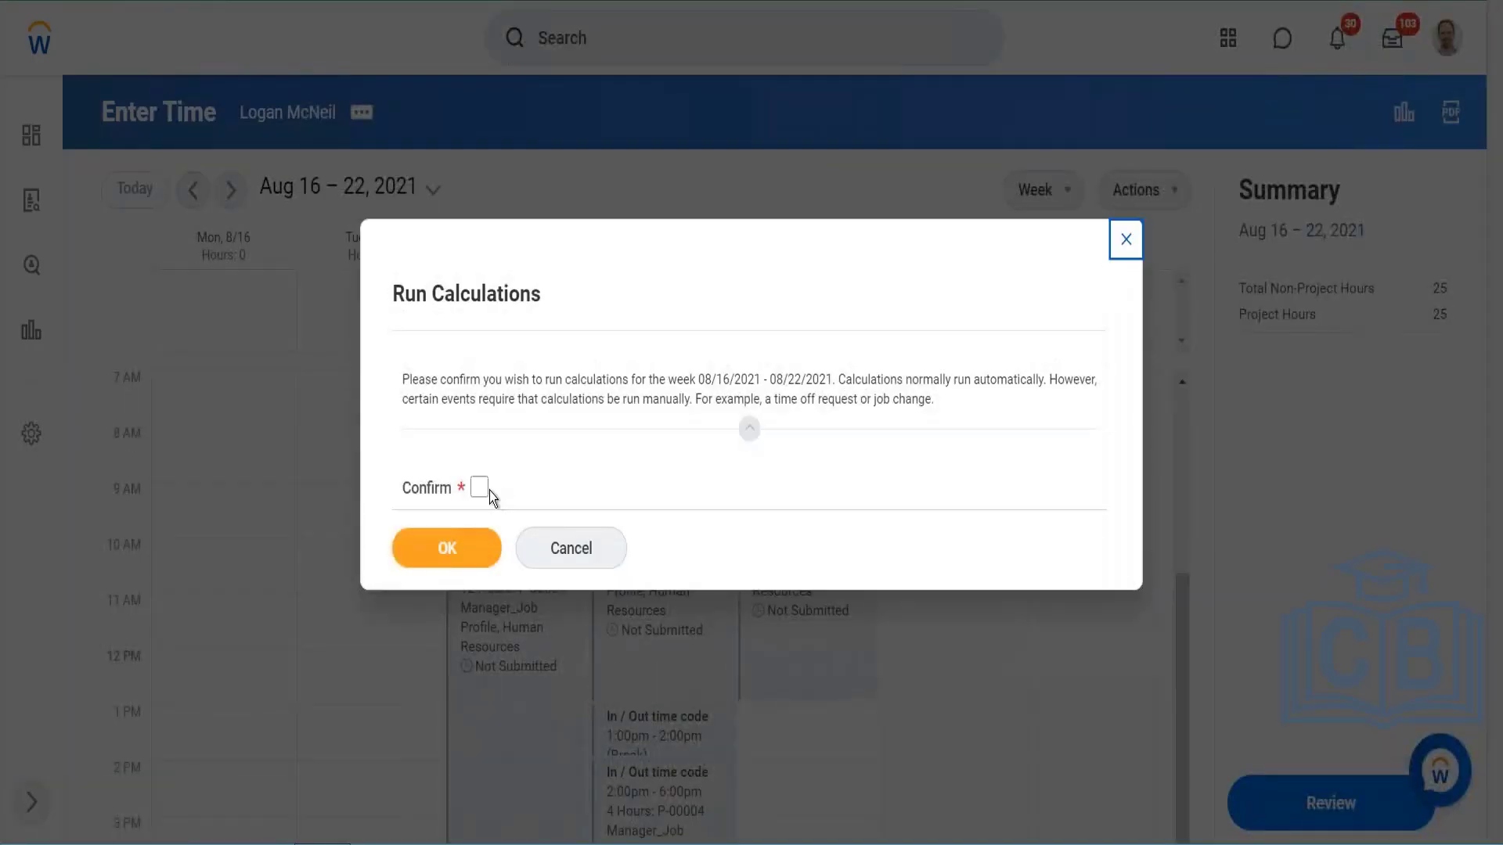
left_click(479, 487)
key("Tab")
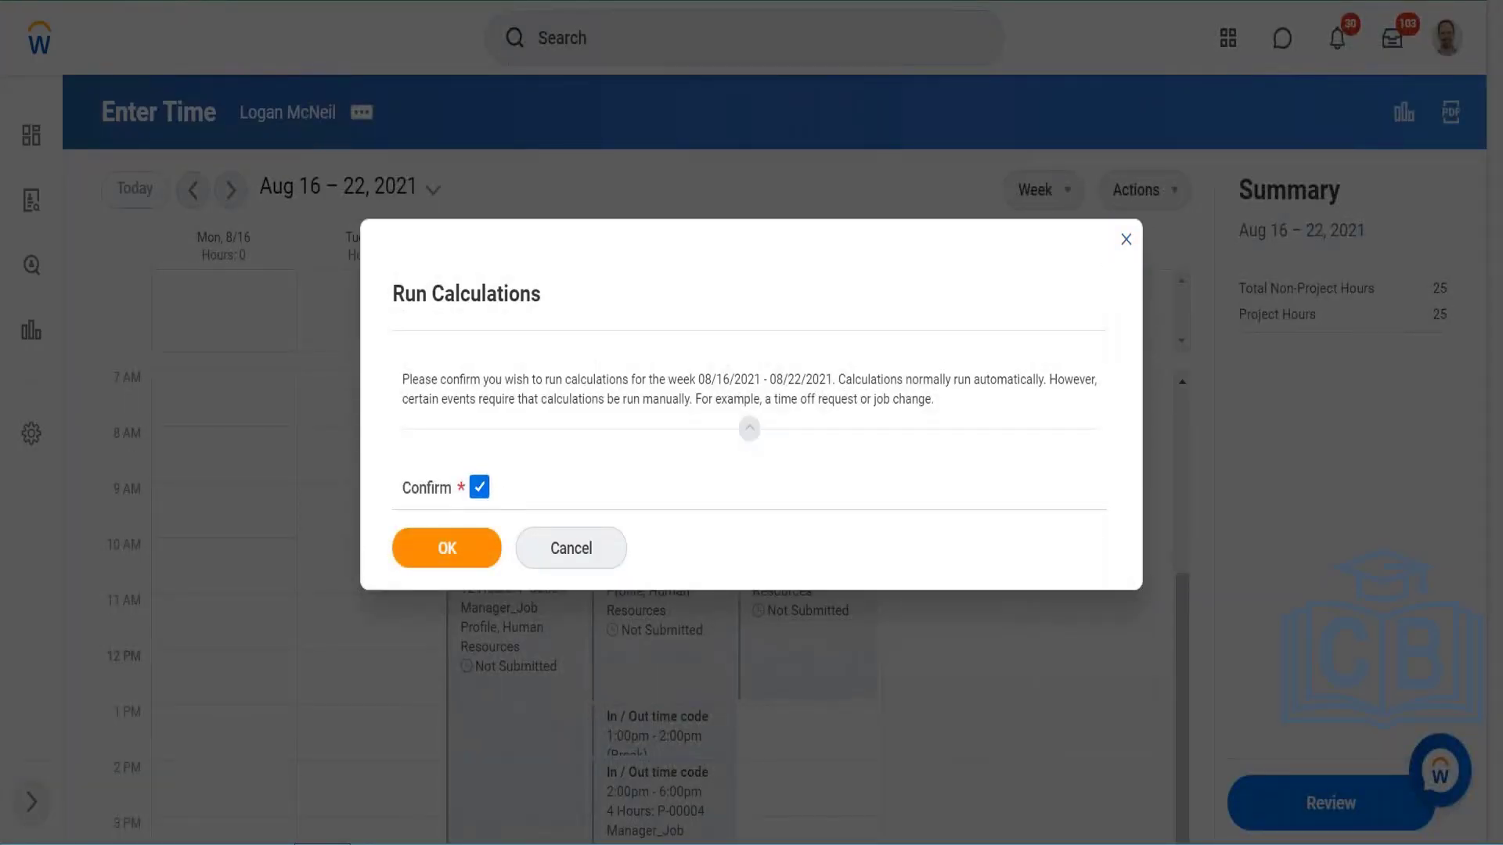
key("Return")
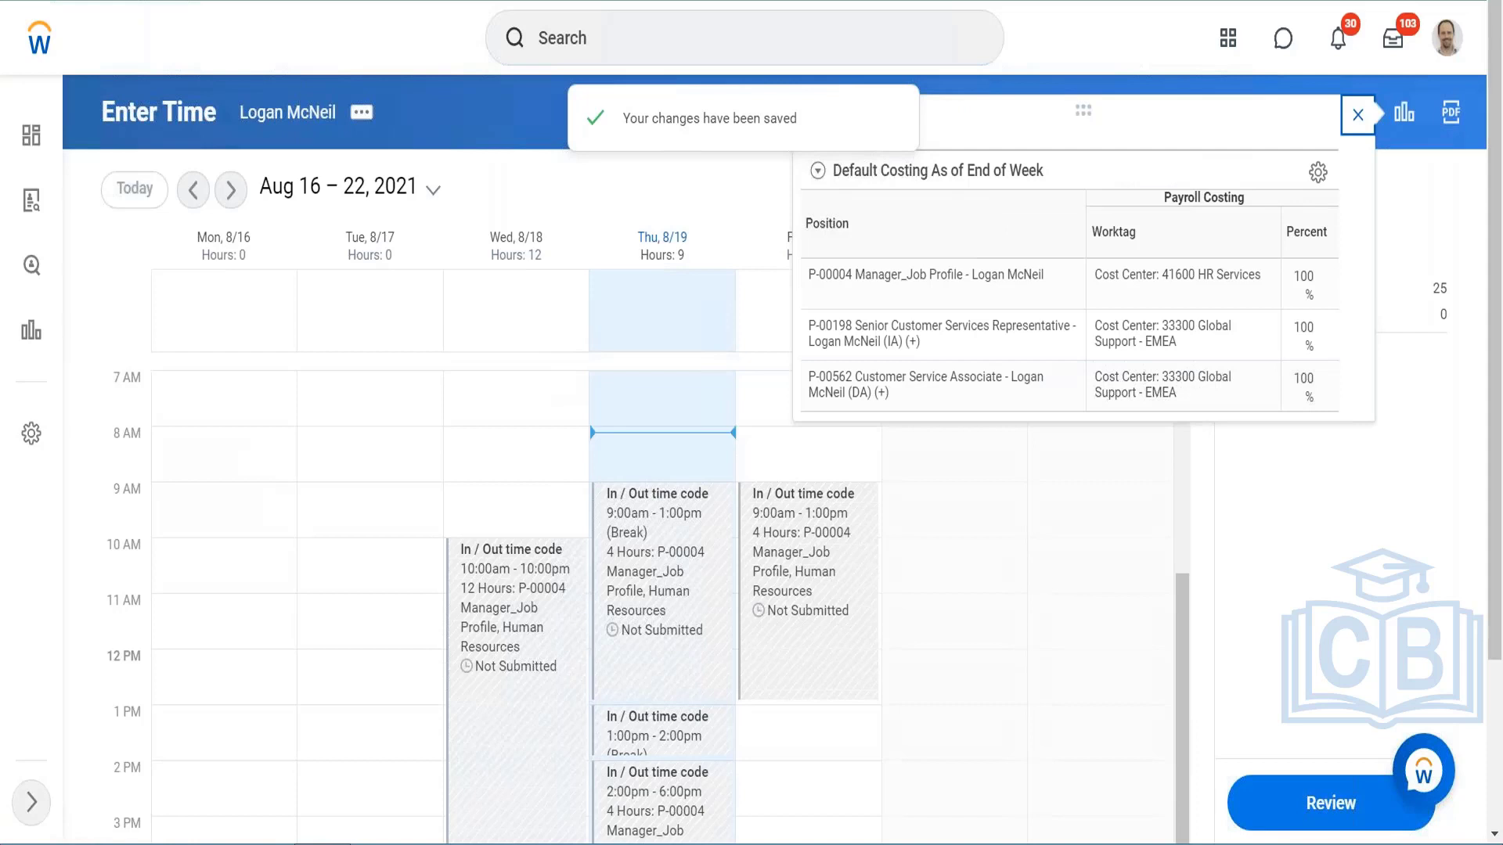
left_click(1356, 116)
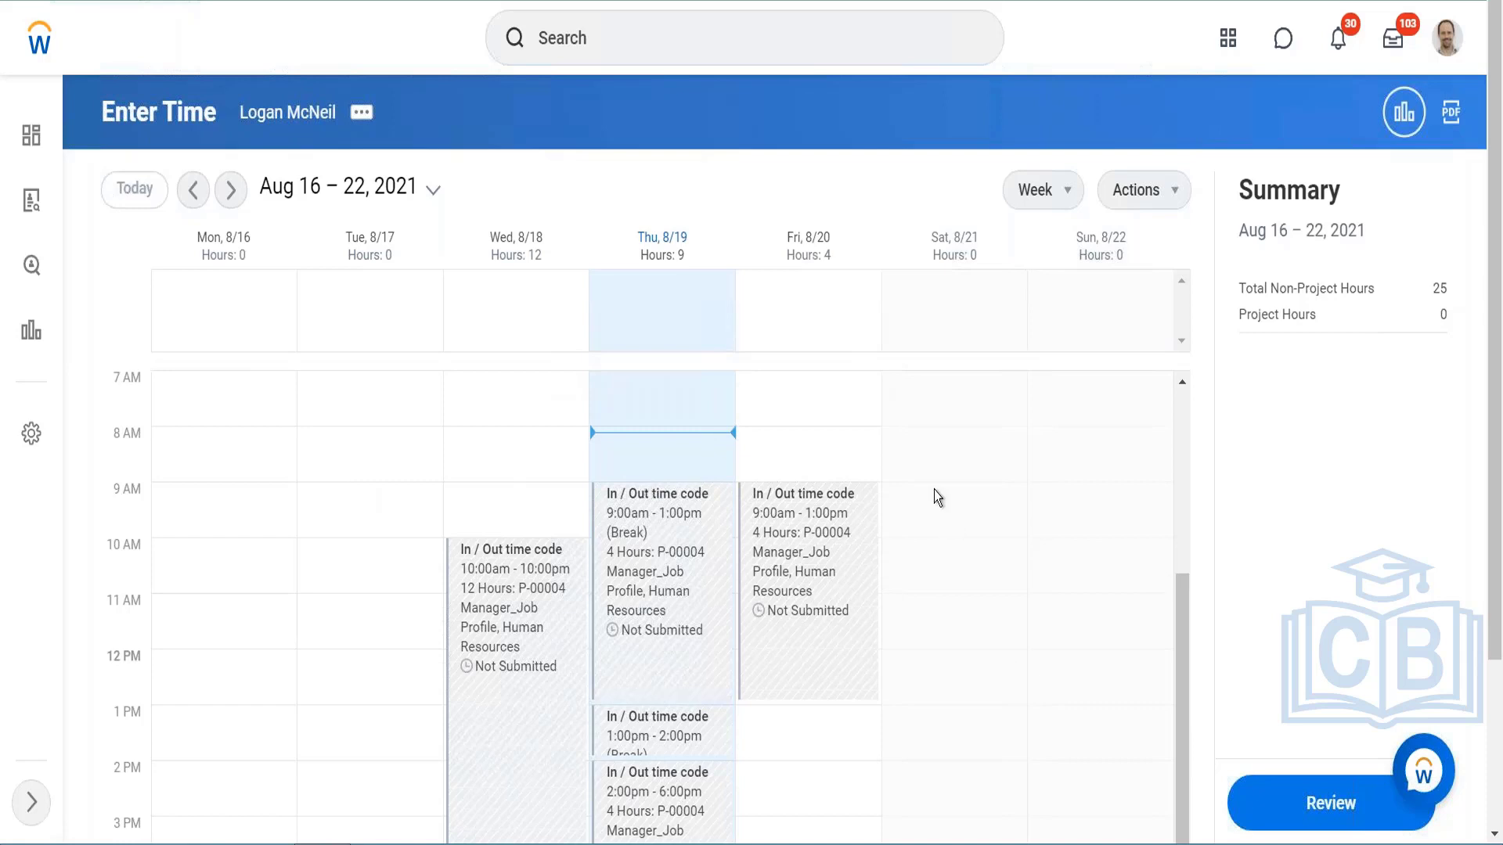
Step: Start a Project Time entry for 08/17/2021 with In time 10:00:00 AM and Out time 08:00:00 PM
left_click(392, 423)
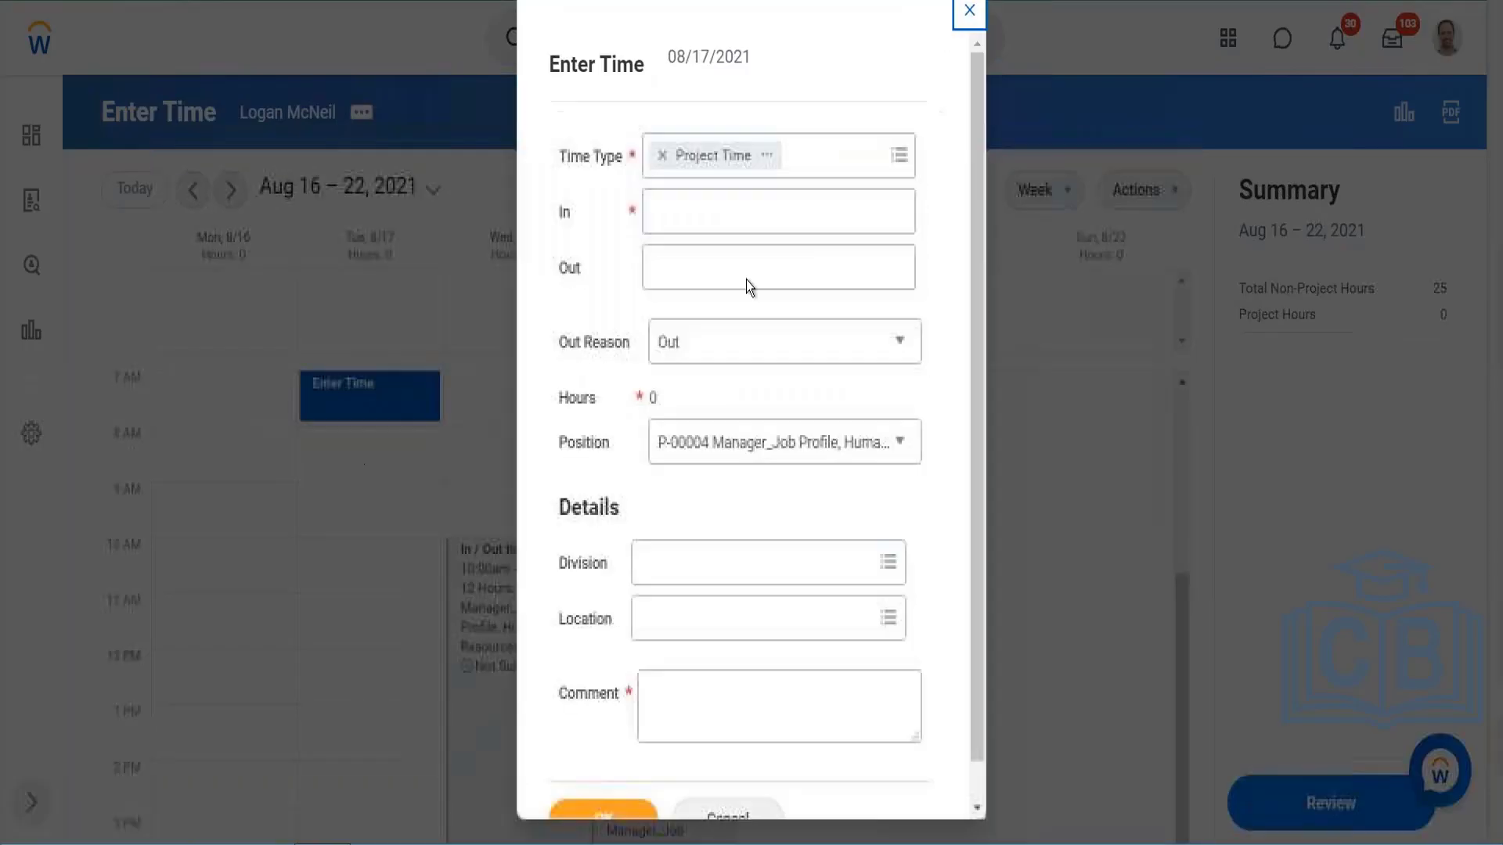
left_click(742, 205)
type("1")
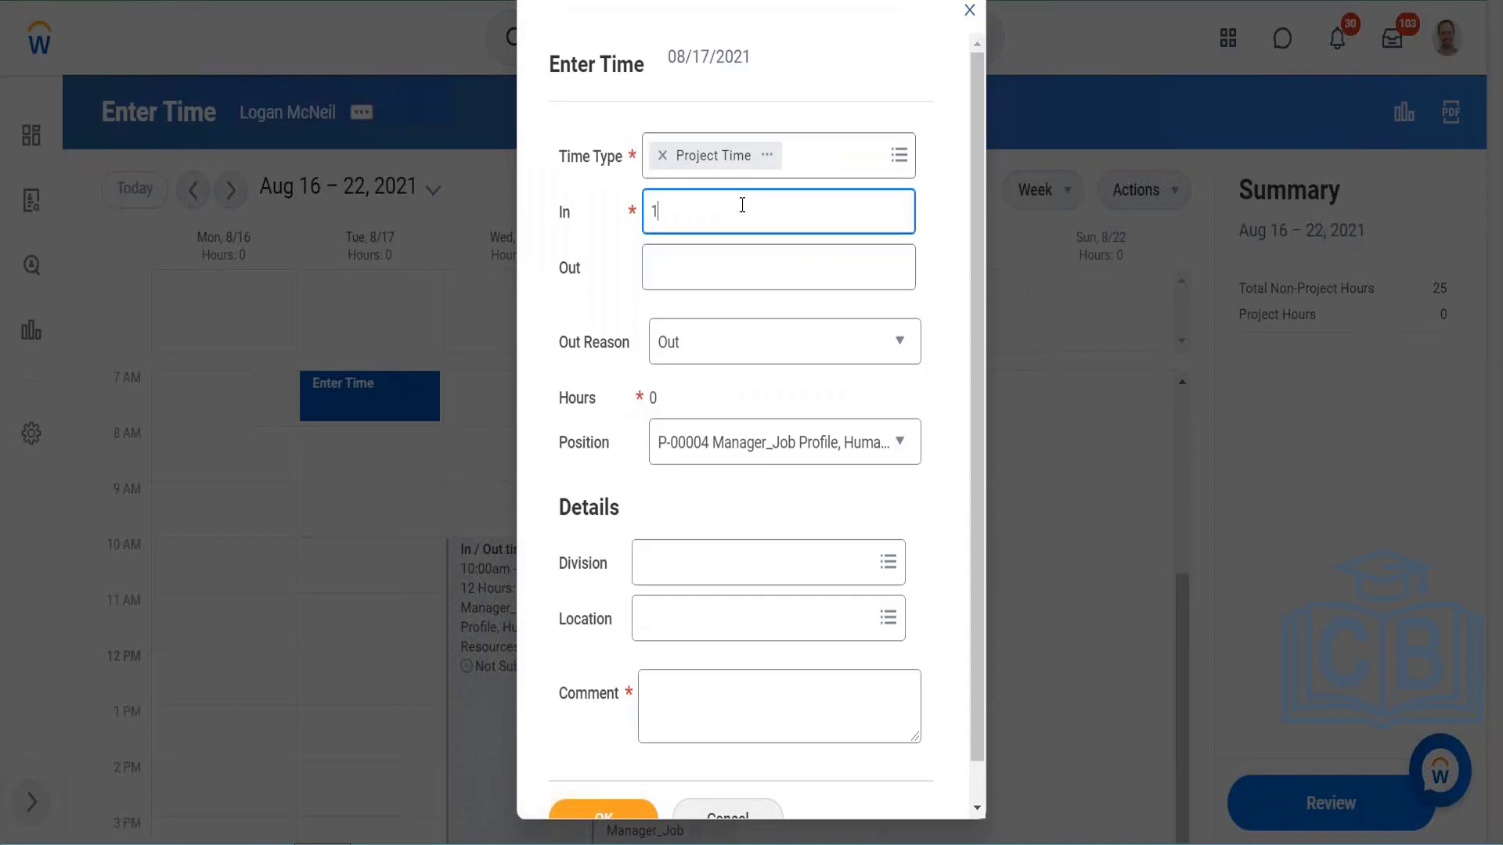
type("0")
key("Tab")
type("20")
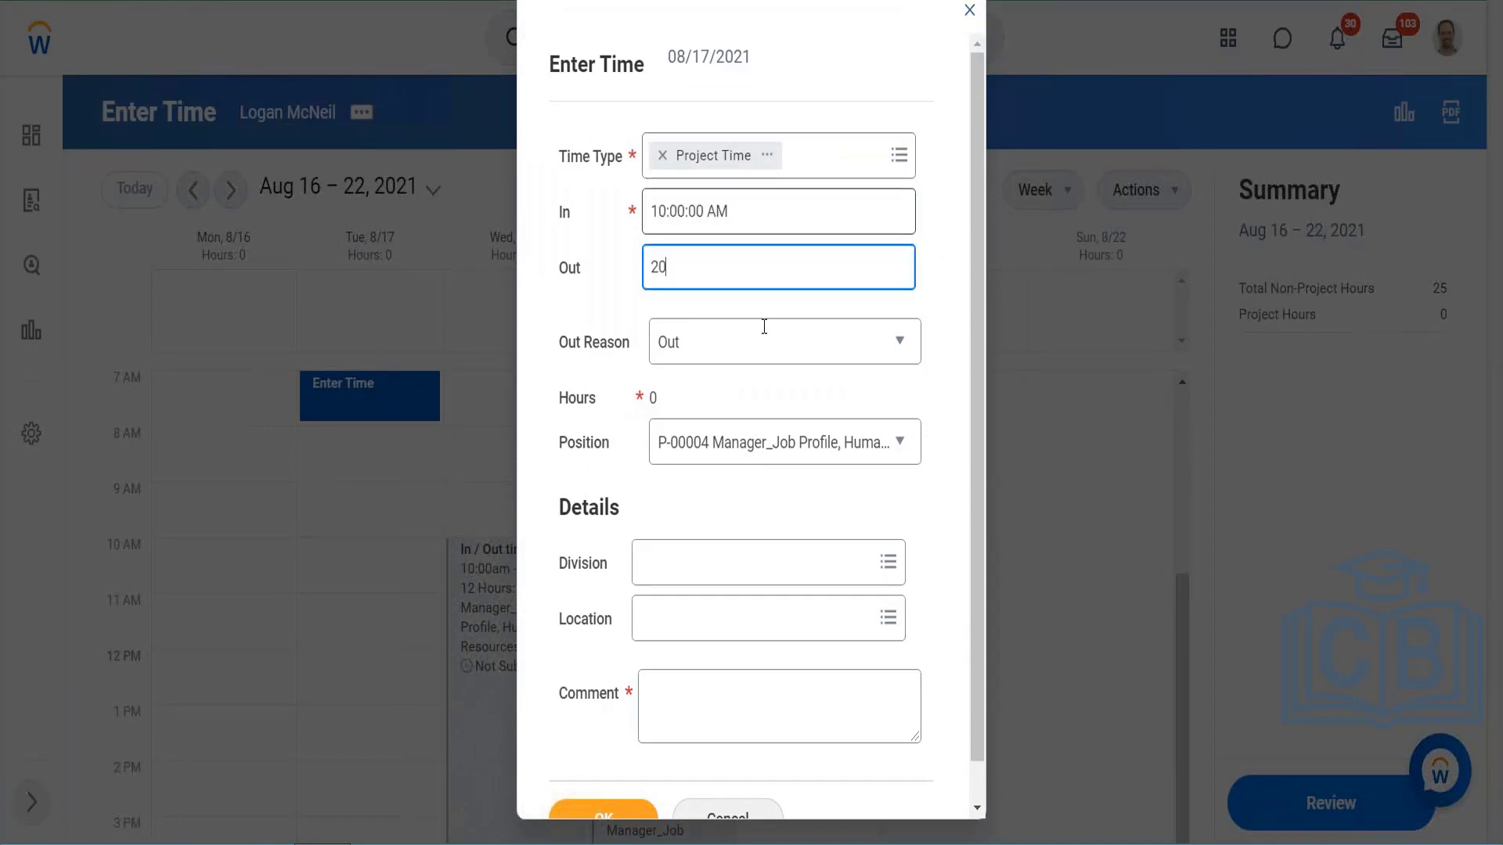
left_click(755, 406)
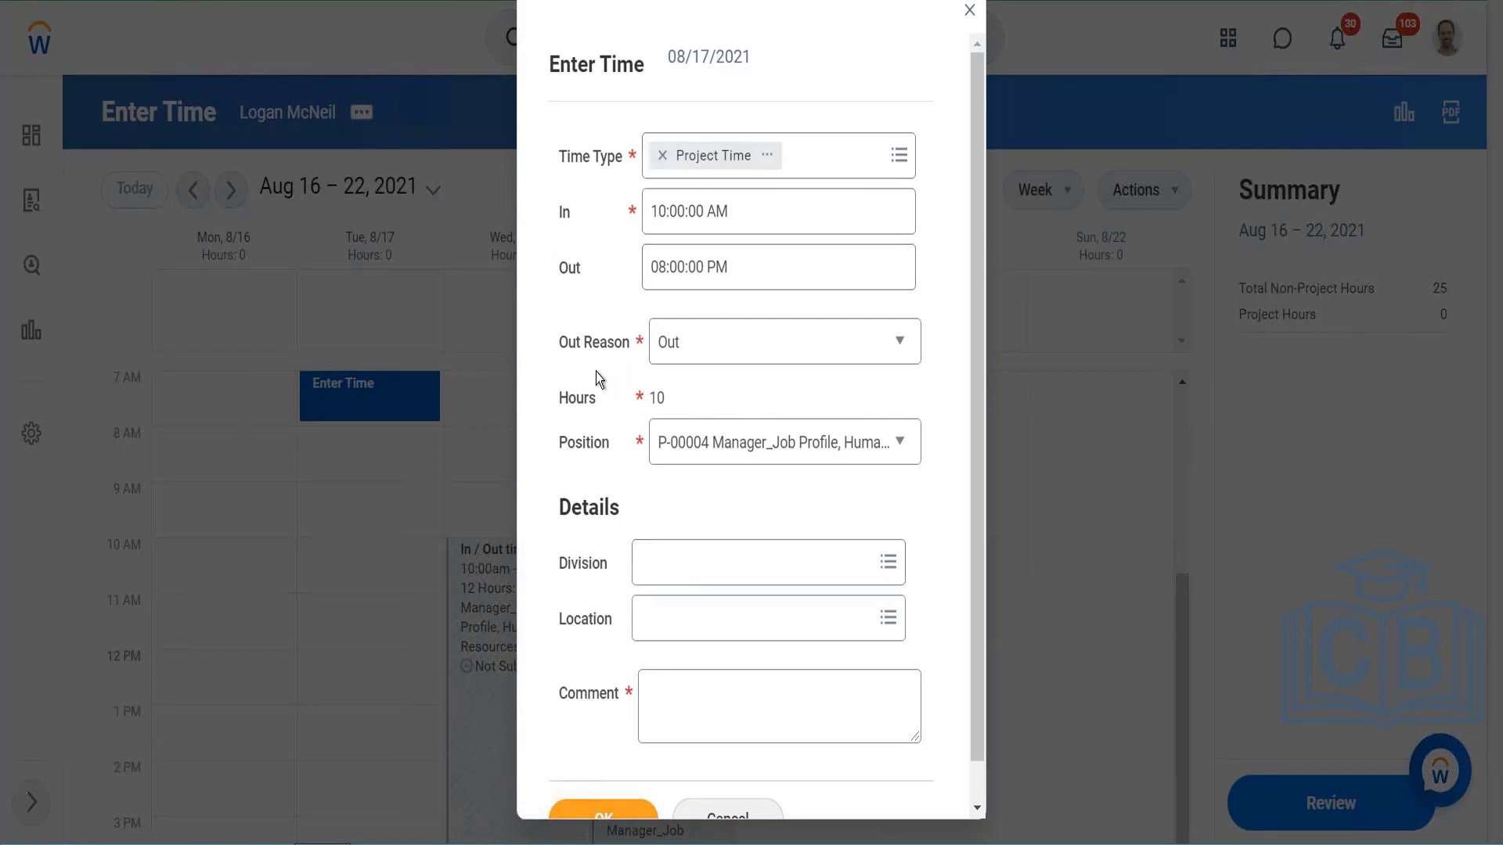
Step: Enter the required comment "Testing" for the 08/17/2021 time entry, save it, and check the weekly summary
scroll(595, 372, "down", 1)
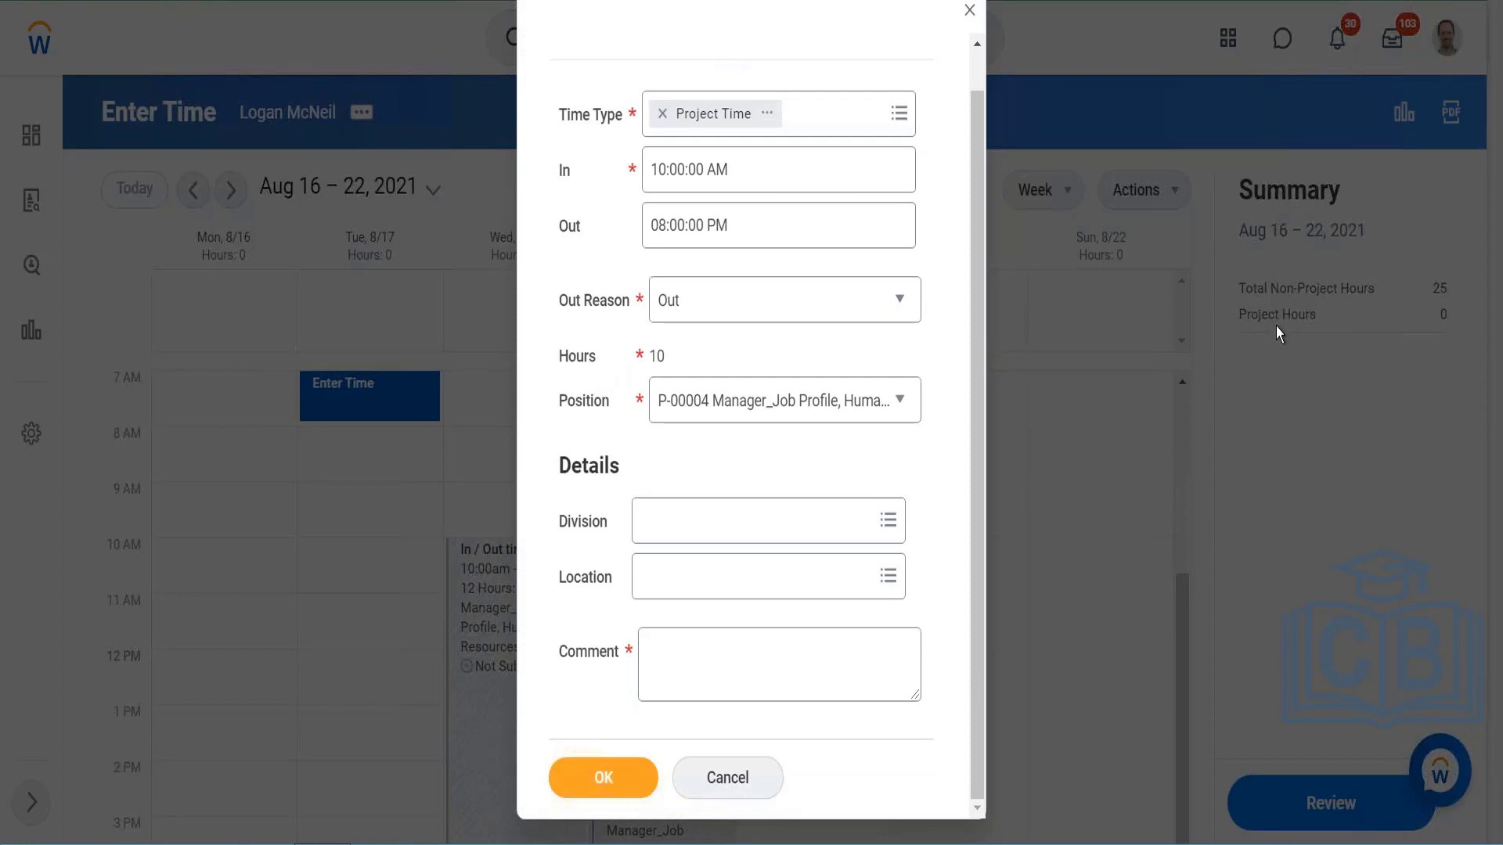
left_click(616, 792)
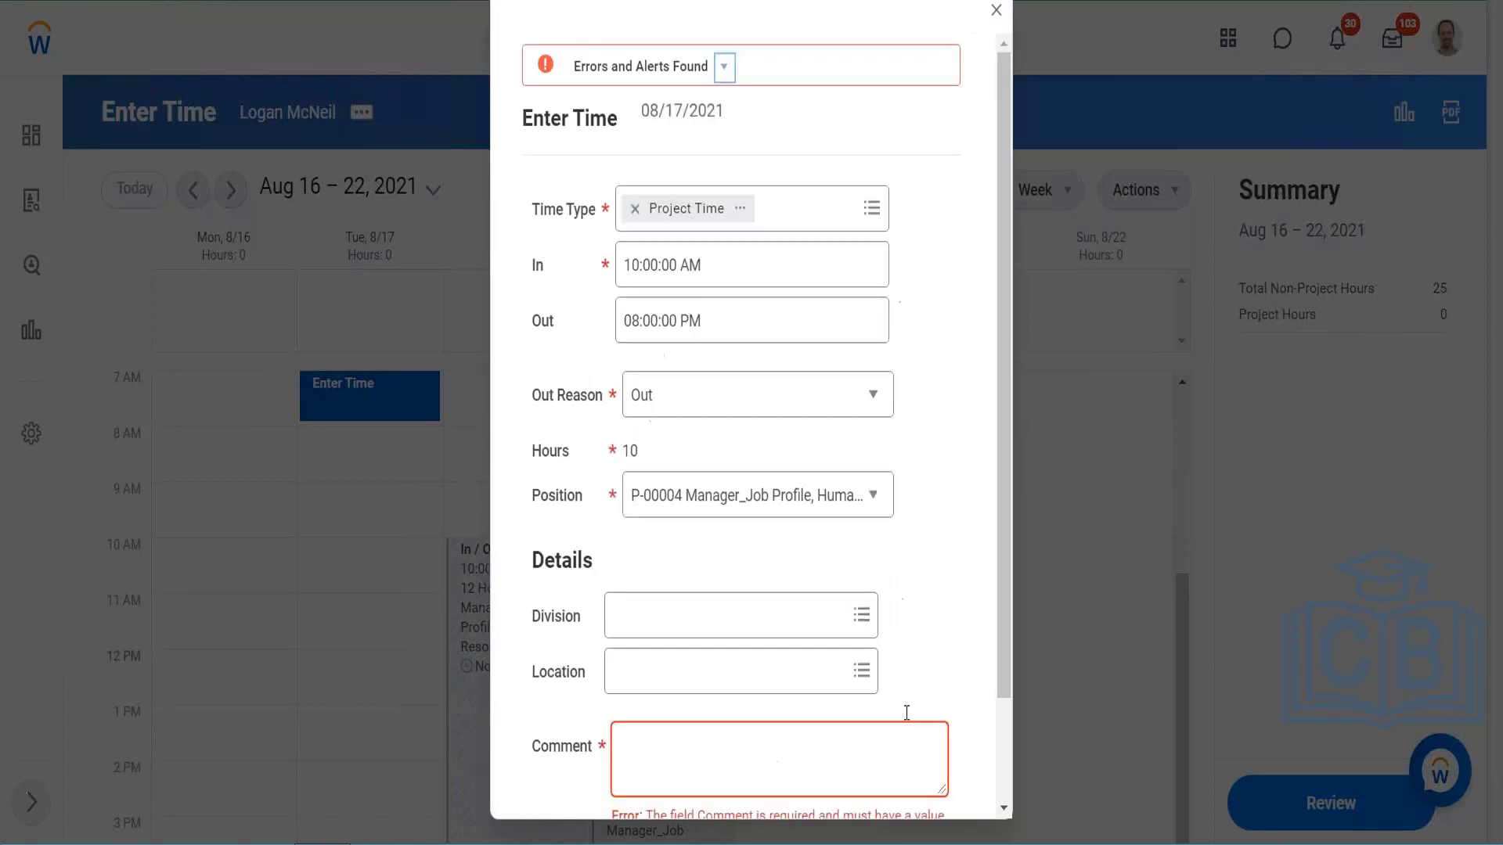
left_click(788, 731)
type("Testing")
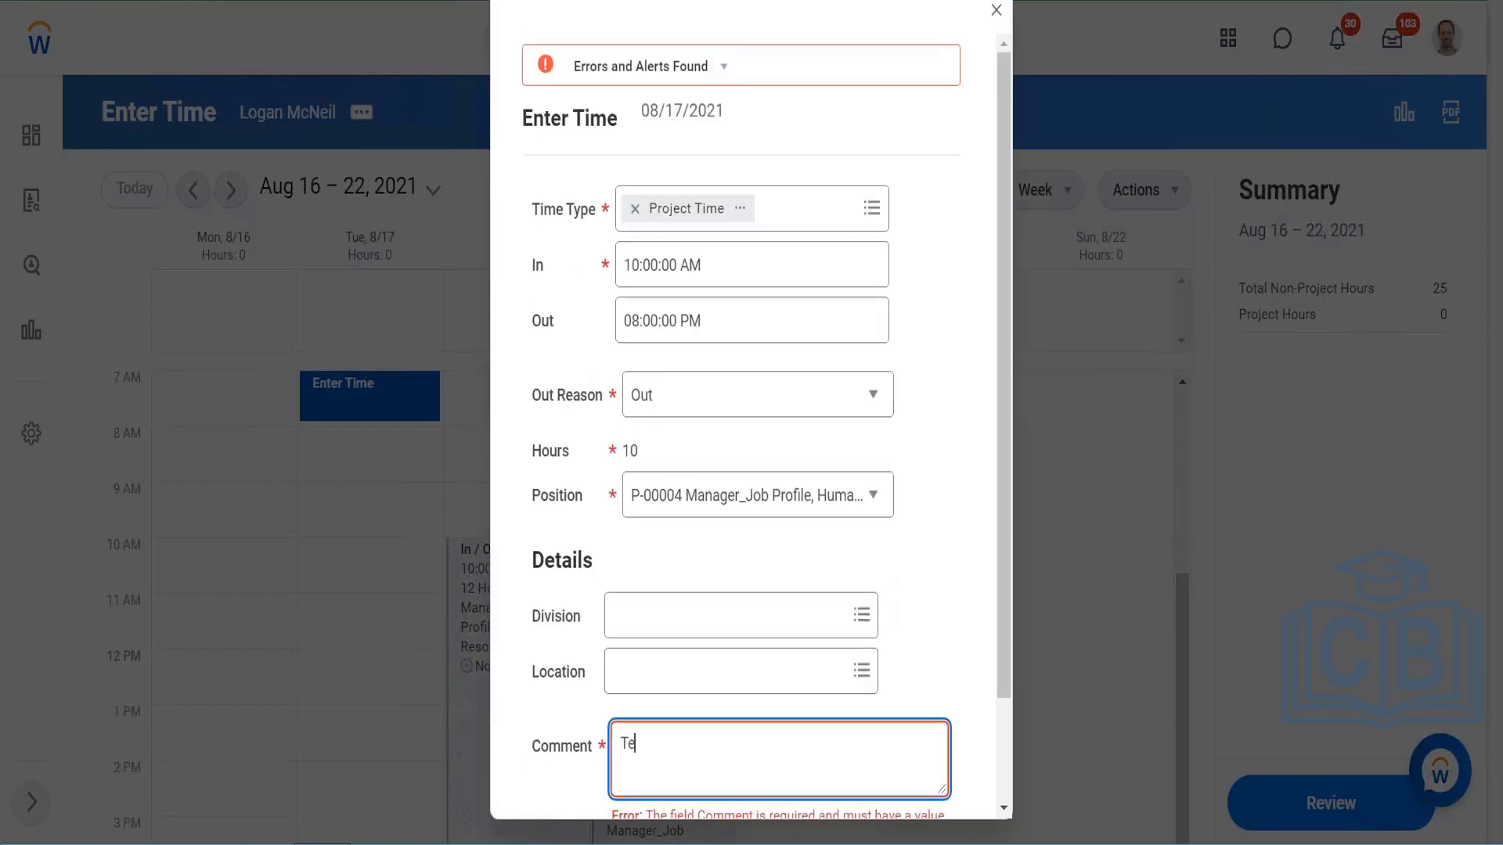
left_click(971, 510)
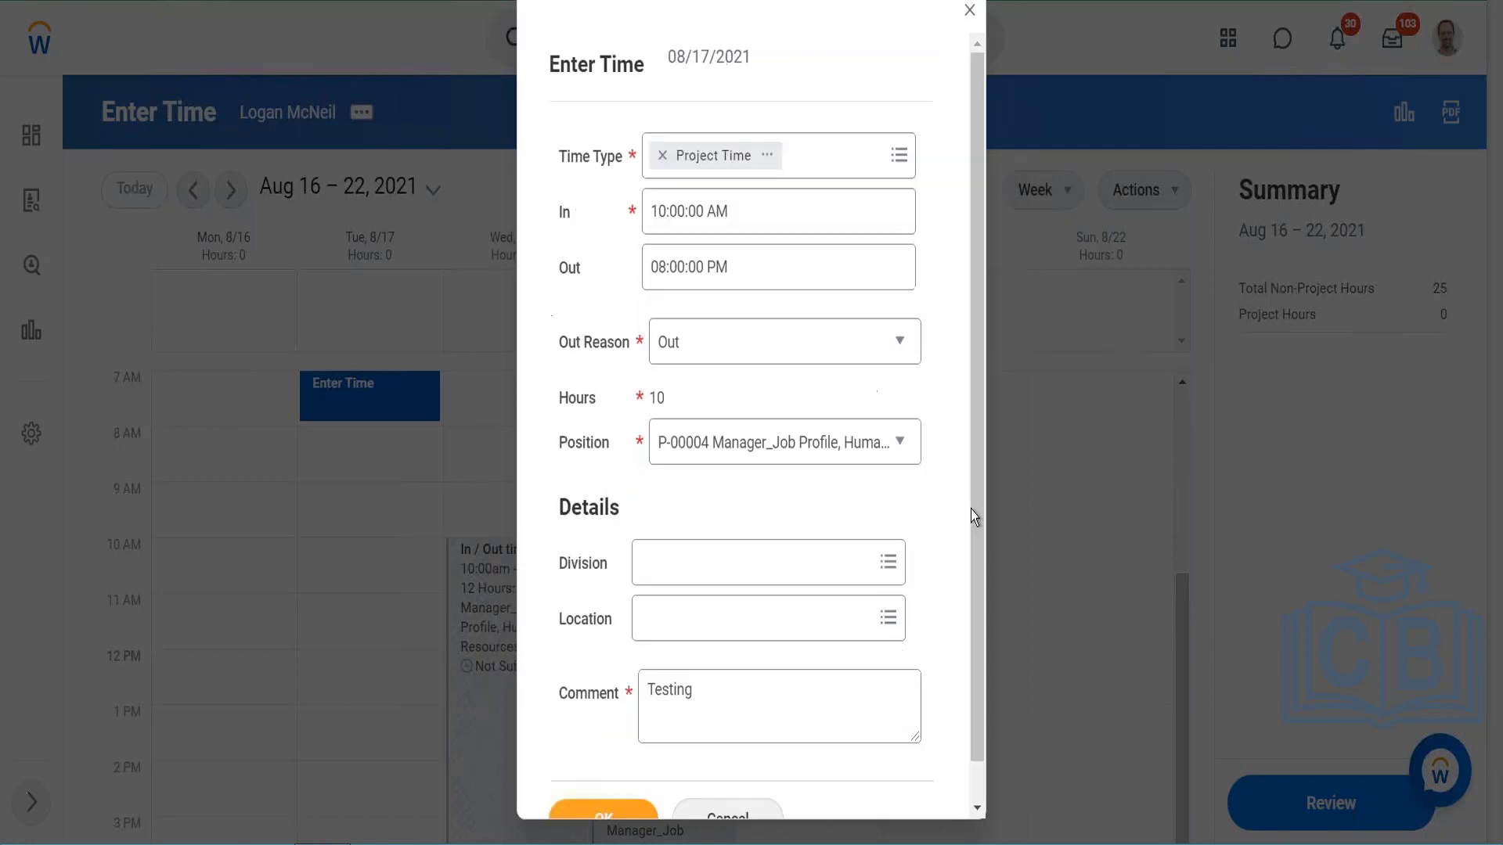
scroll(853, 631, "down", 1)
left_click(627, 778)
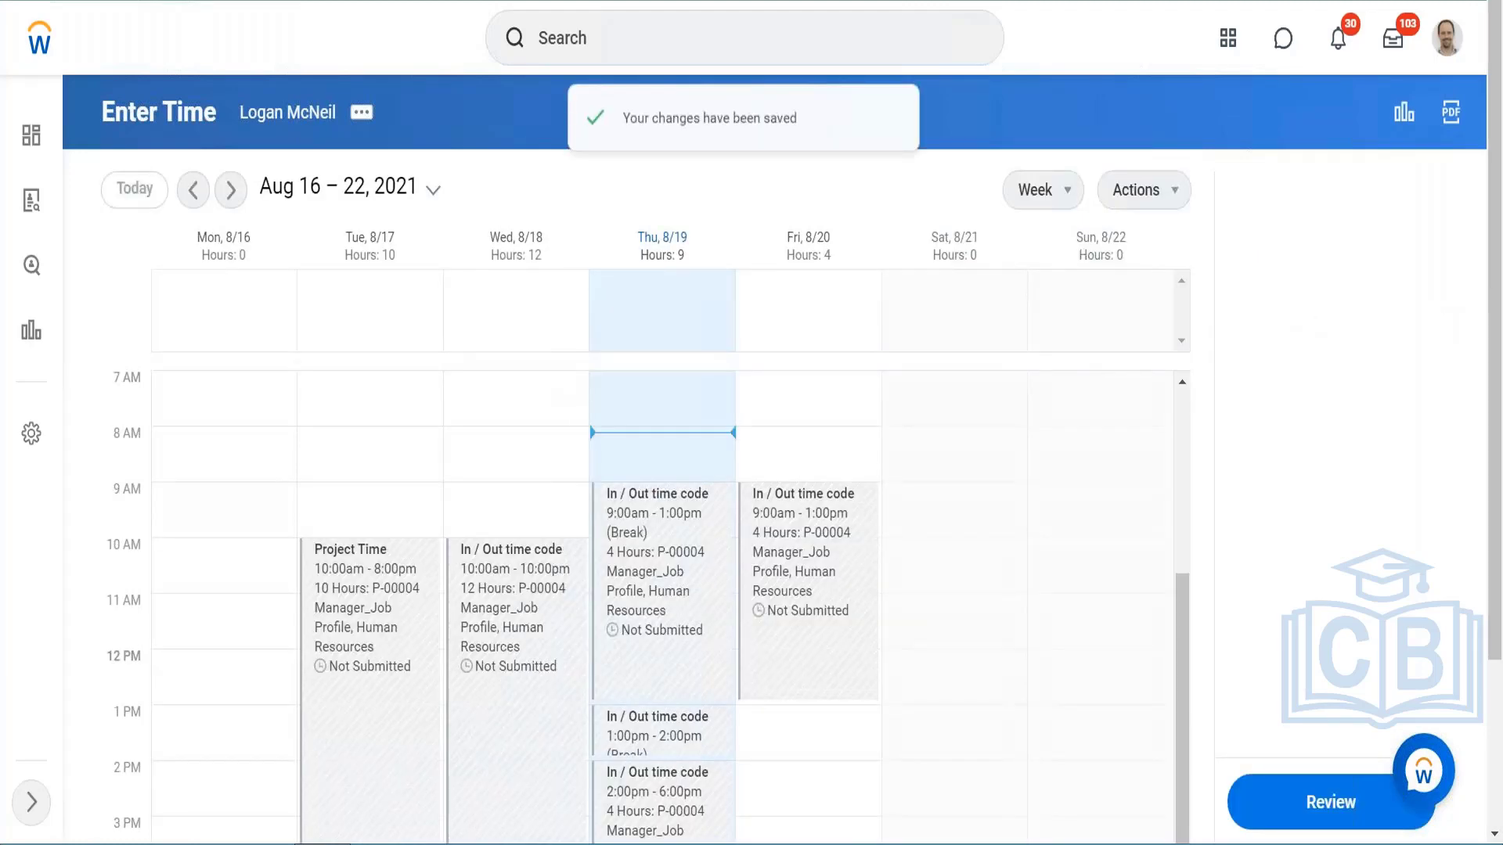
scroll(302, 148, "down", 3)
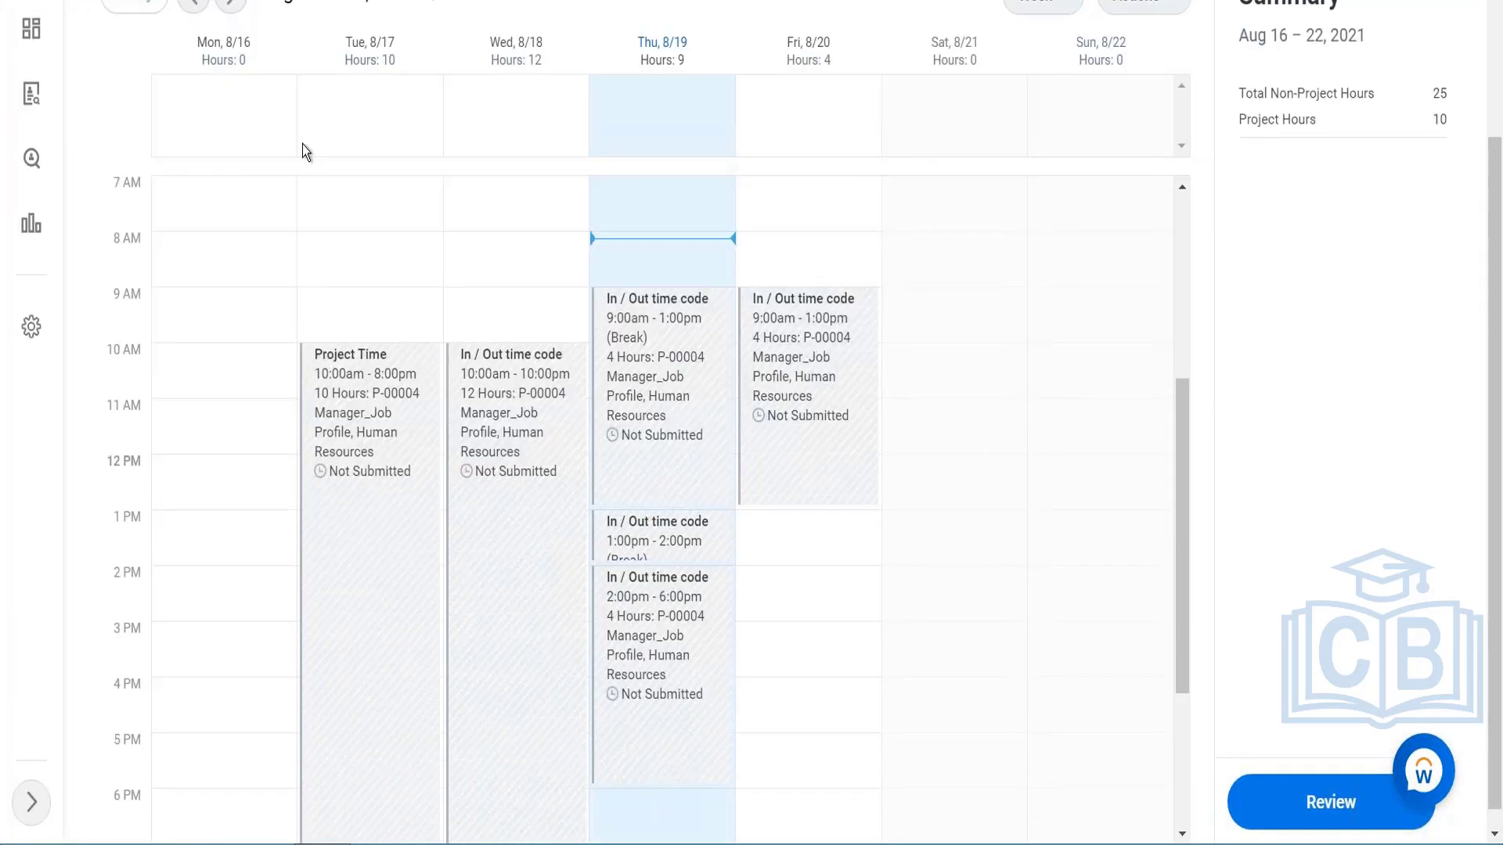
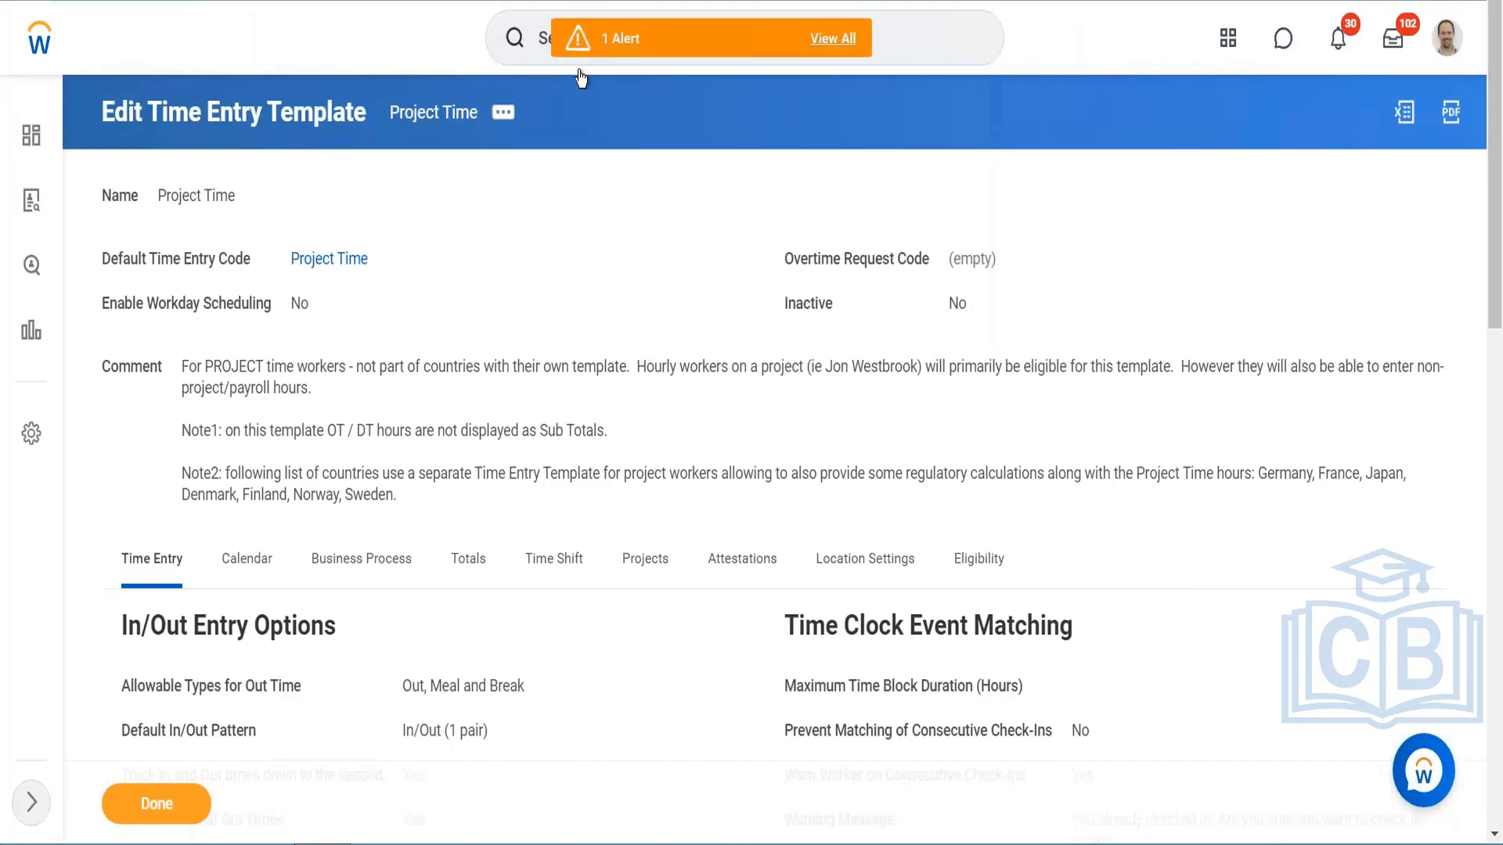
Step: Find the View Time Off Plan report and open the AUS Time in Lieu plan with it
left_click(894, 52)
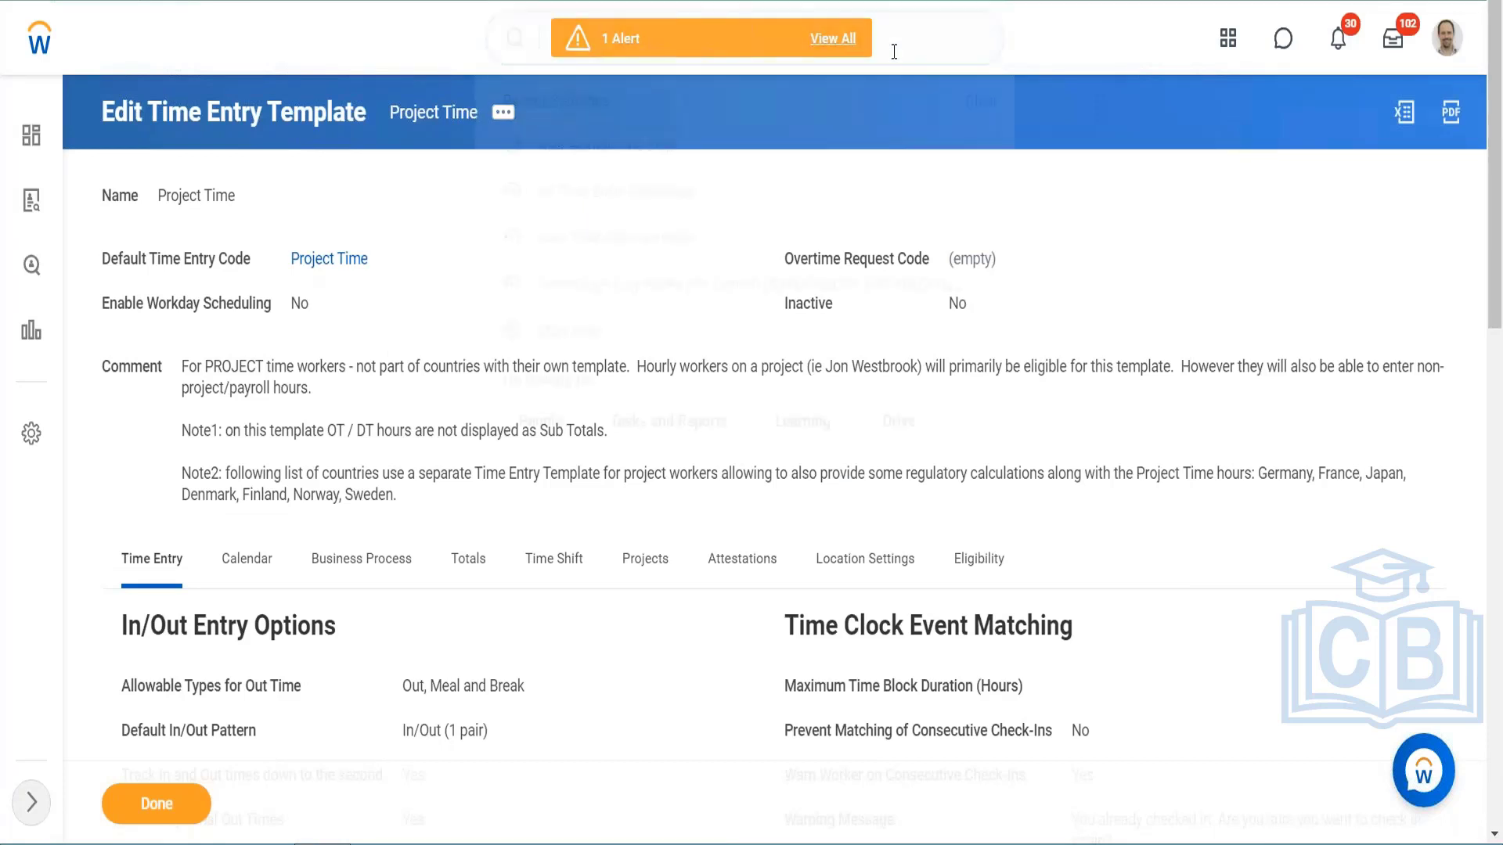
type("view")
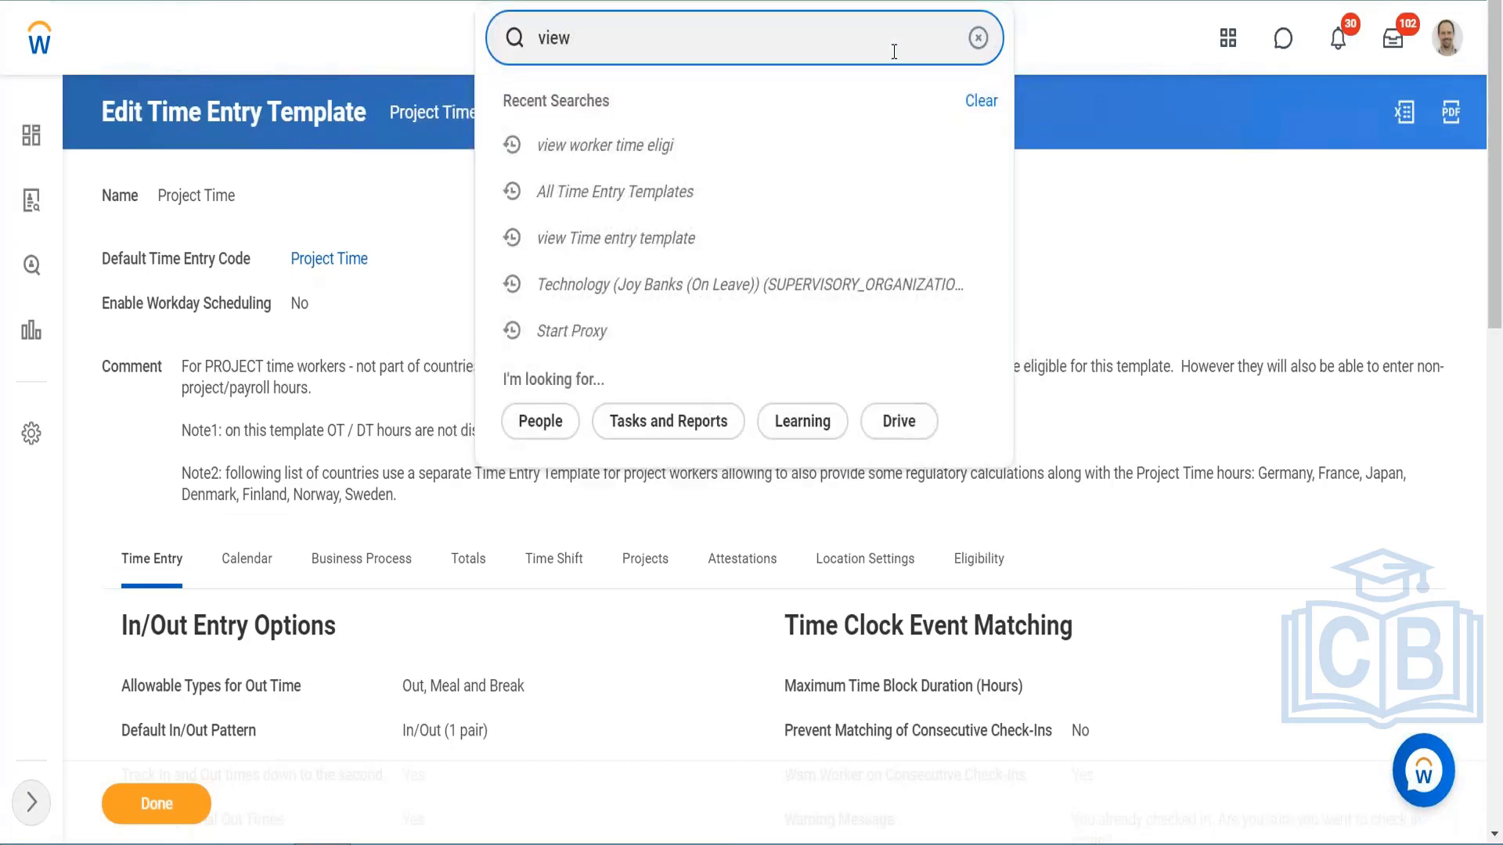
type(" pk")
key("BackSpace")
key("BackSpace")
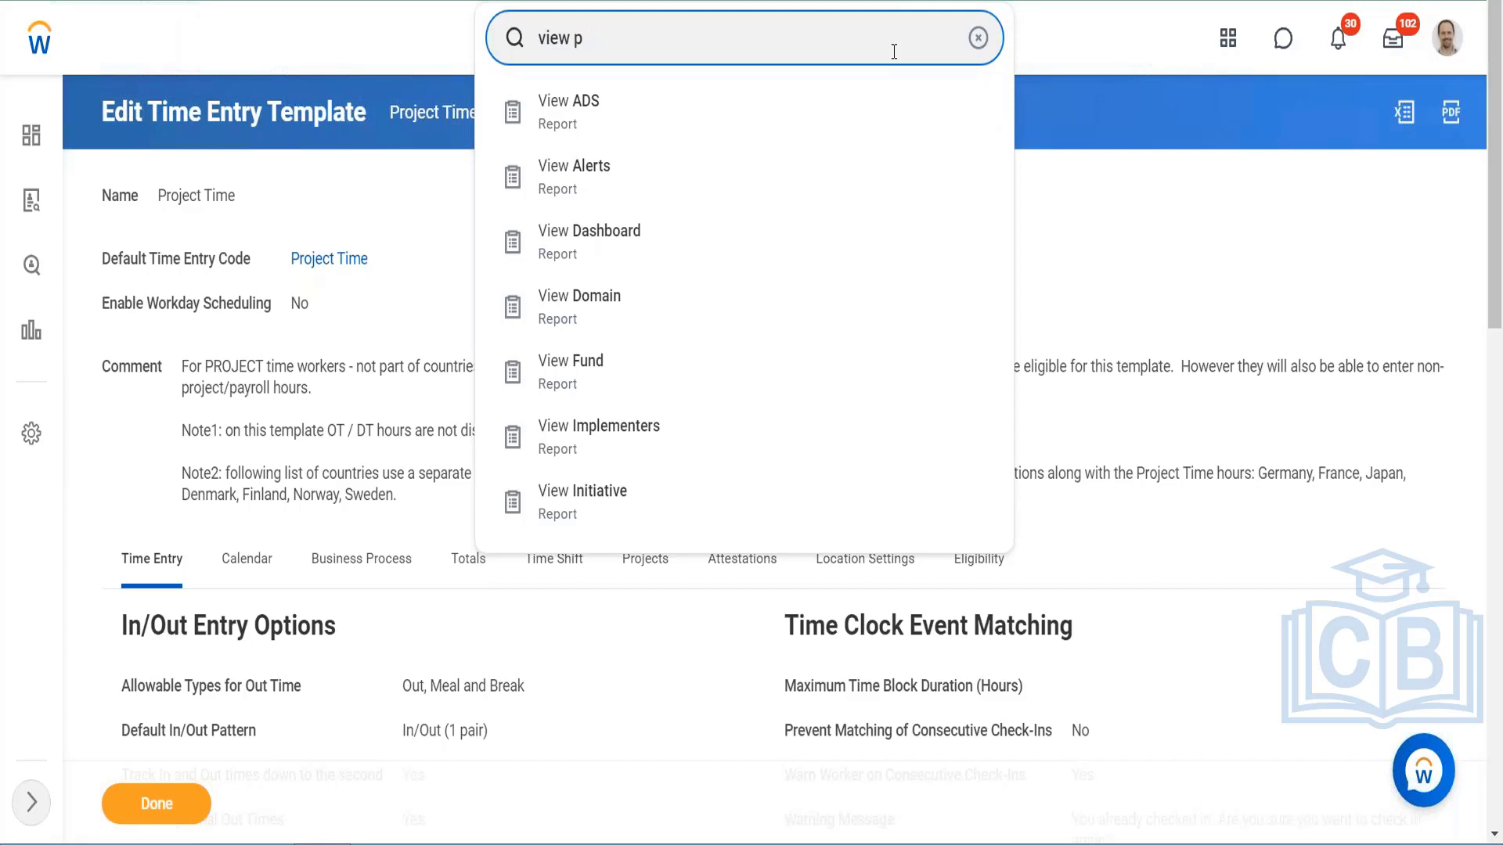
type("time off plan")
key("Escape")
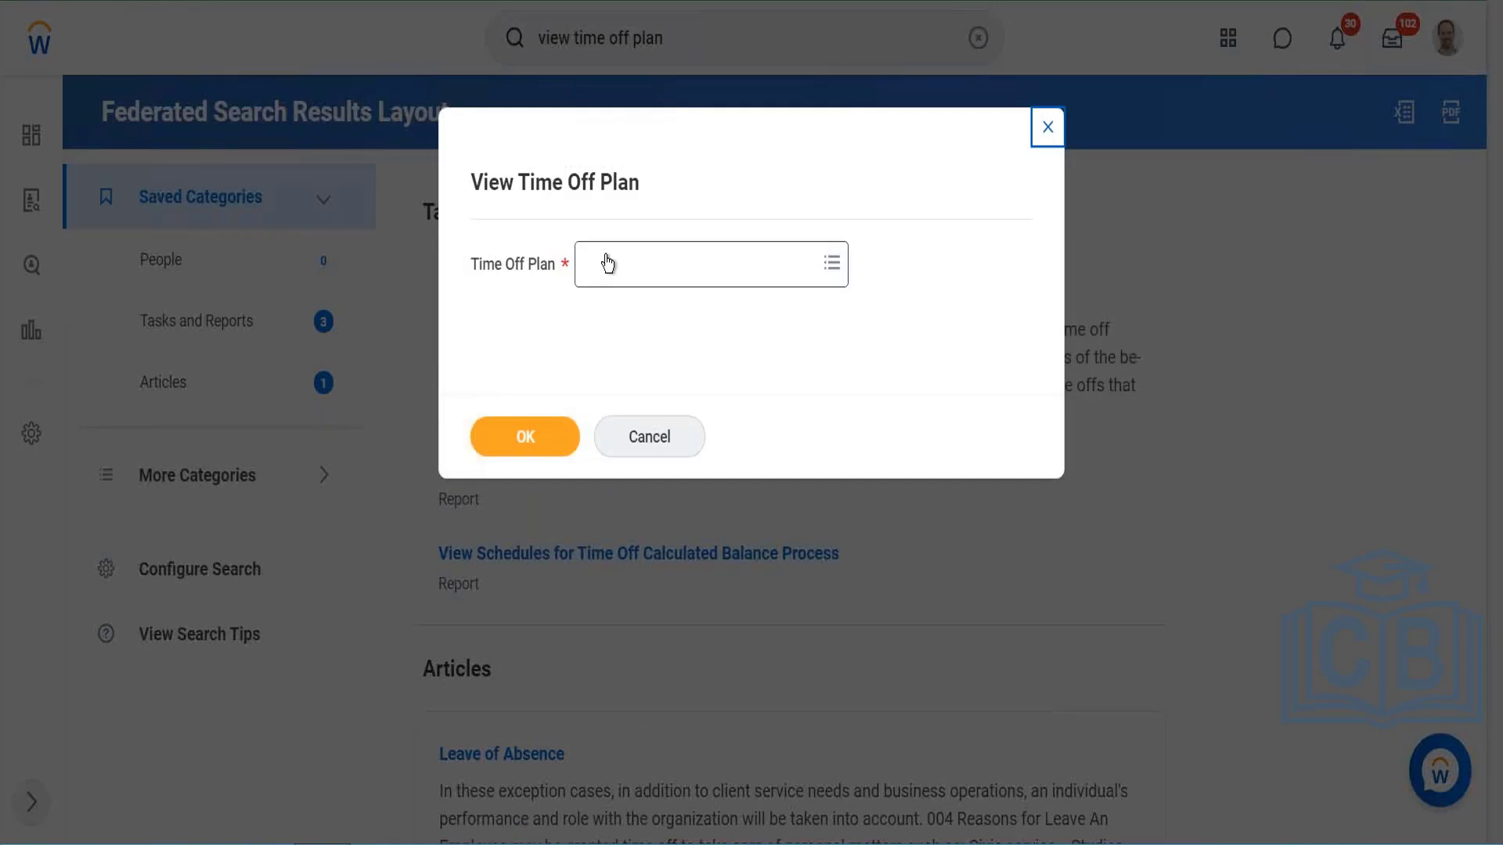
left_click(698, 262)
type("Time in")
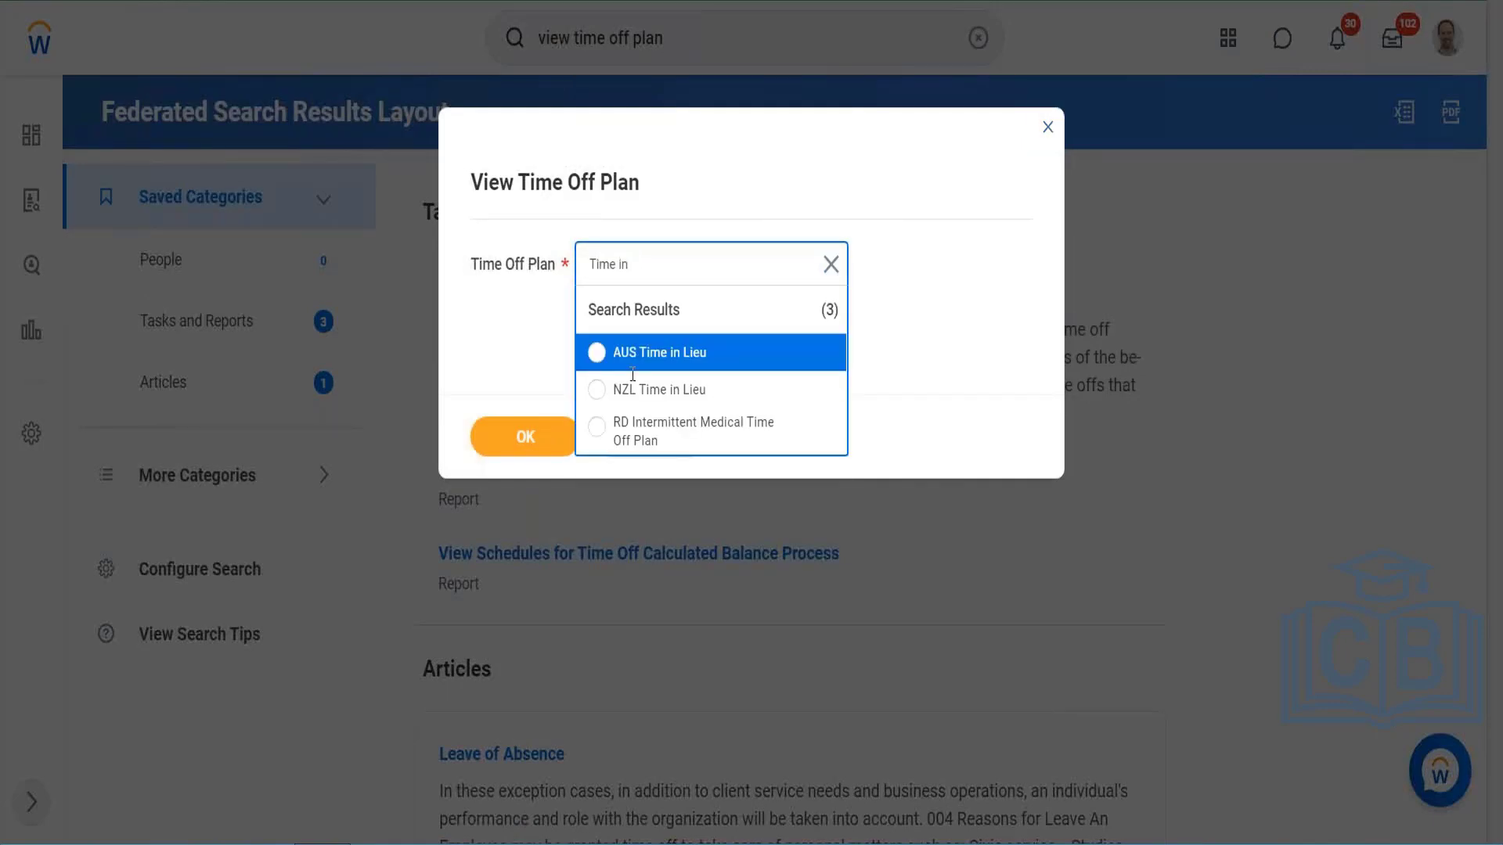
left_click(523, 439)
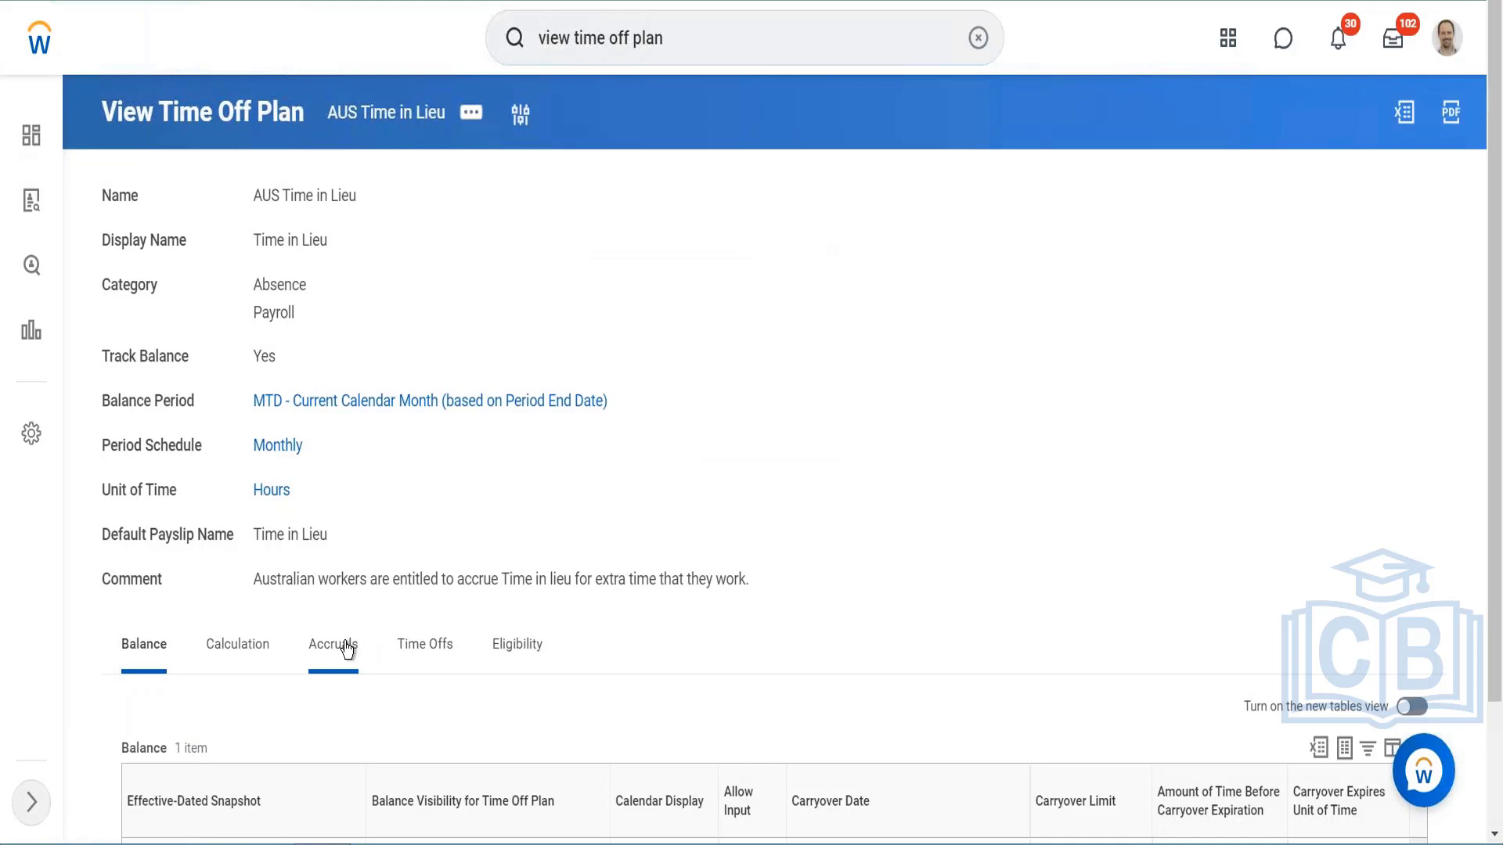
Step: Check the plan's accruals, and open AUS Time in Lieu for editing with the existing effective date 01/01/2020
left_click(348, 650)
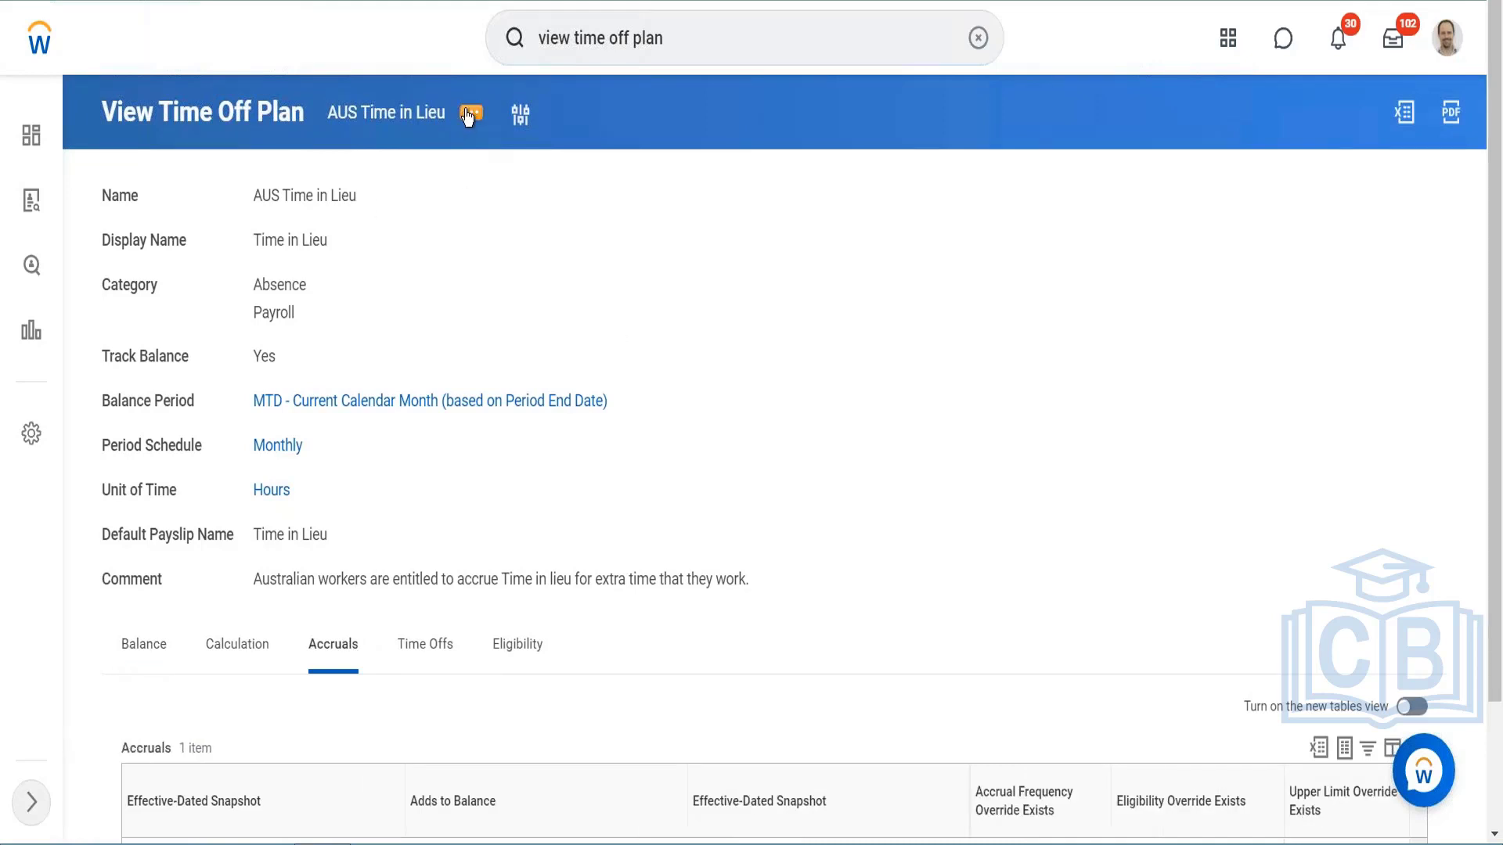
left_click(469, 115)
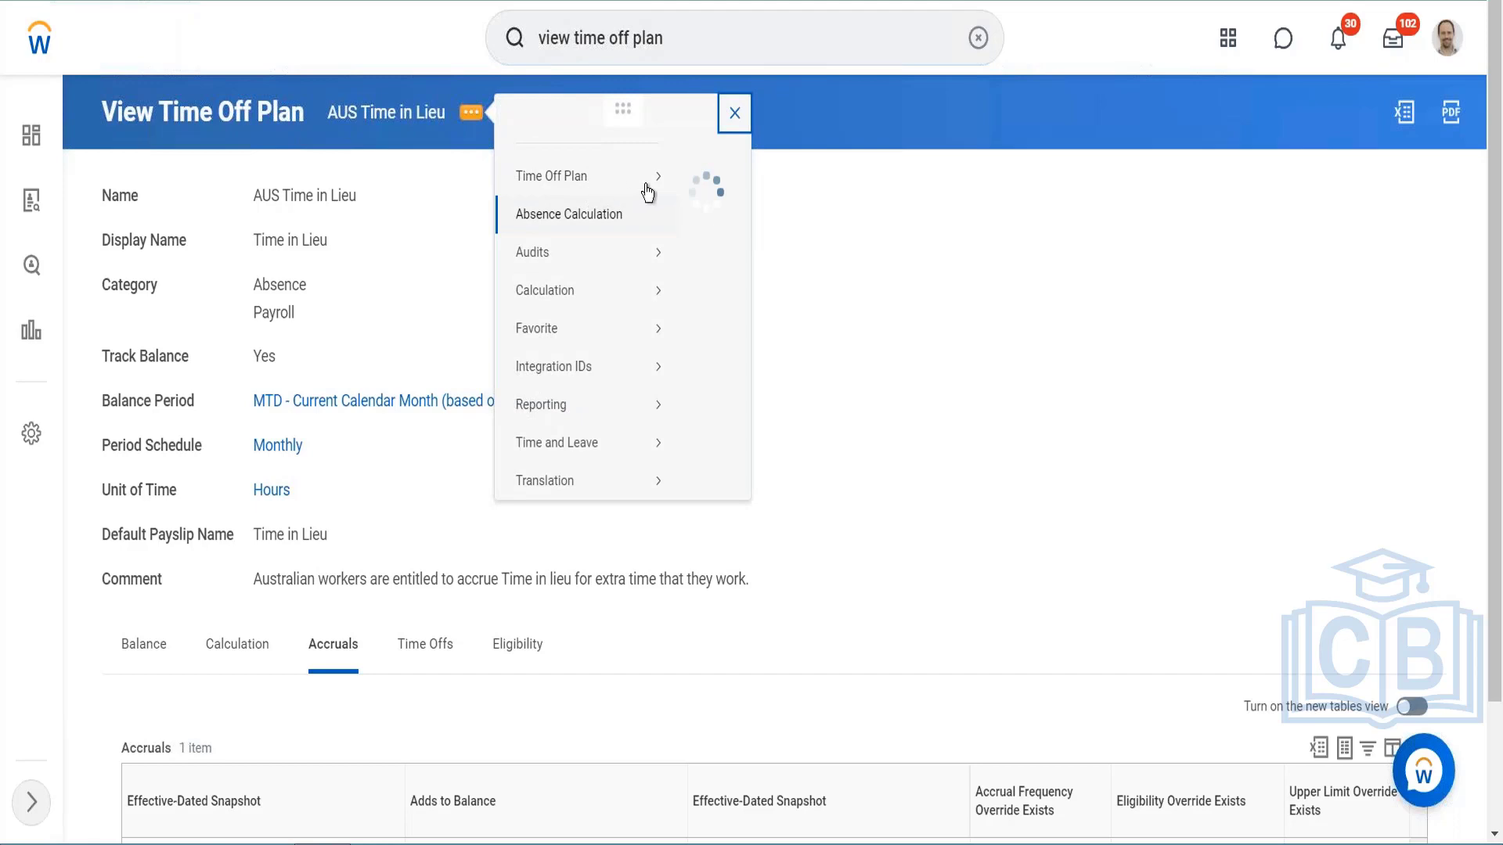
left_click(700, 199)
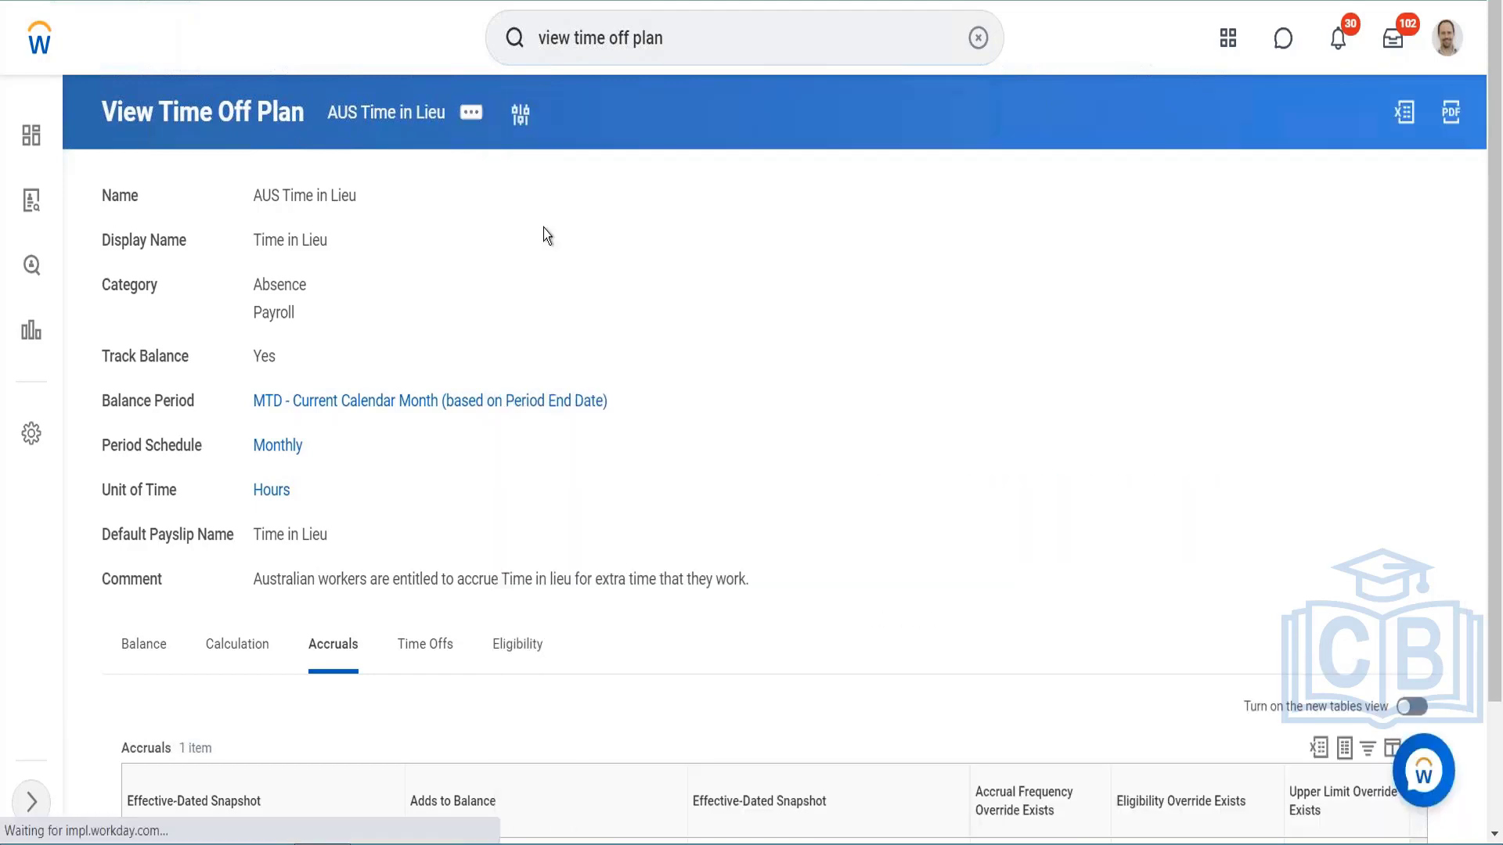
left_click(707, 398)
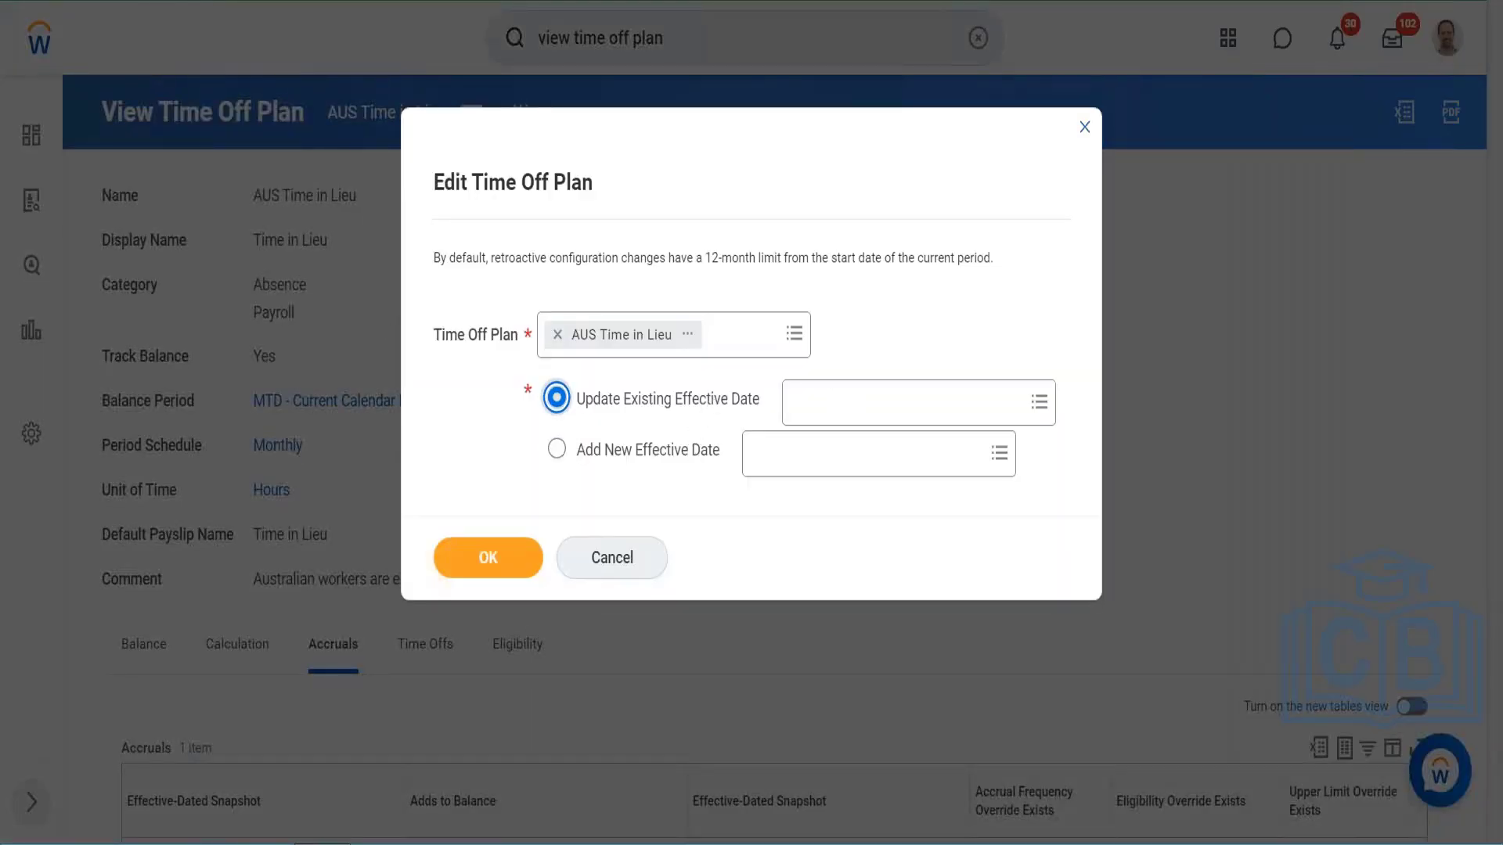
left_click(834, 403)
left_click(827, 446)
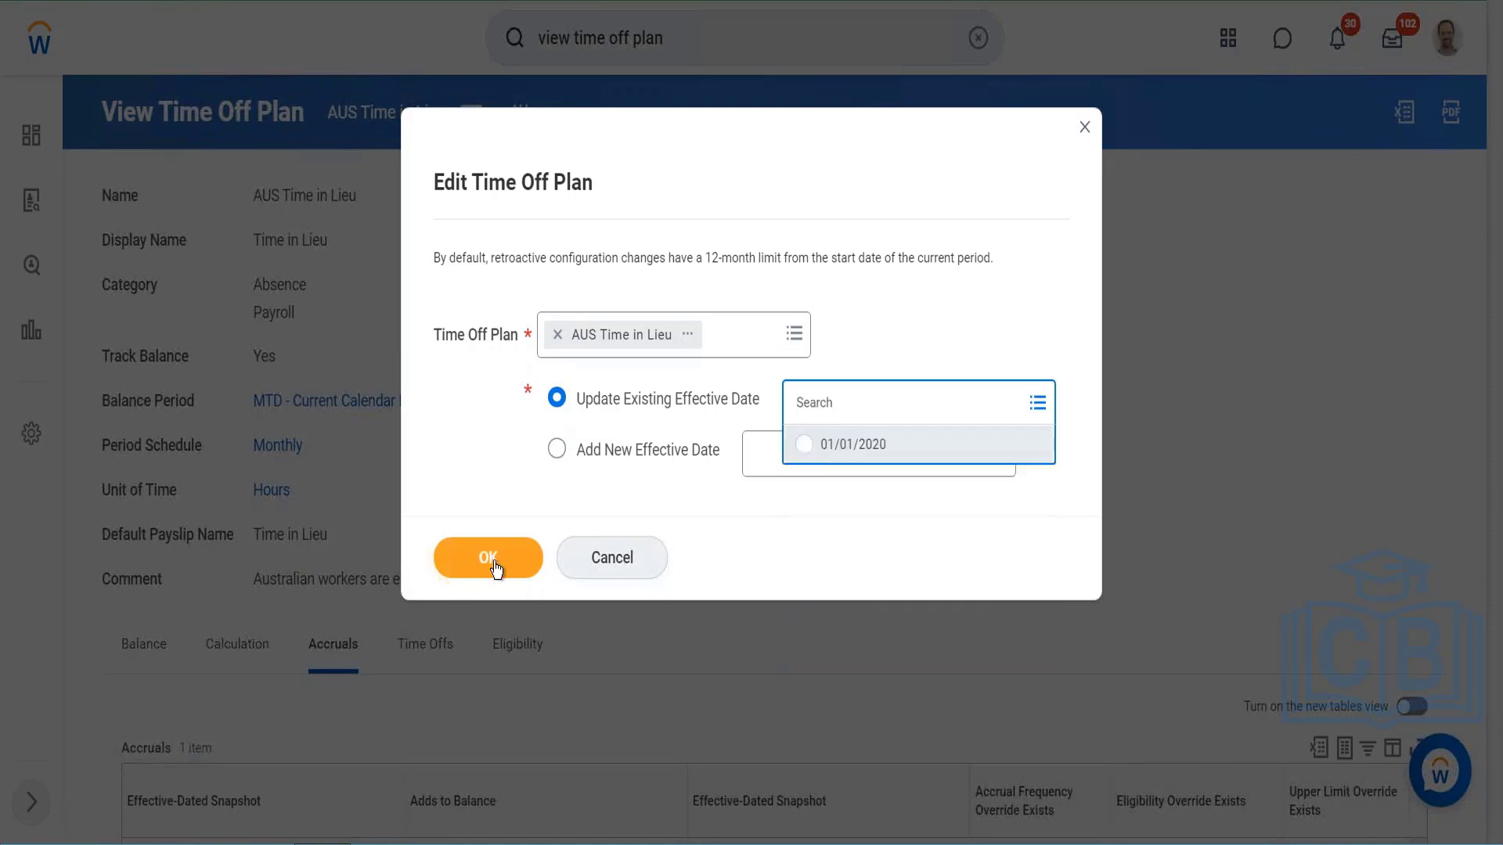
left_click(490, 558)
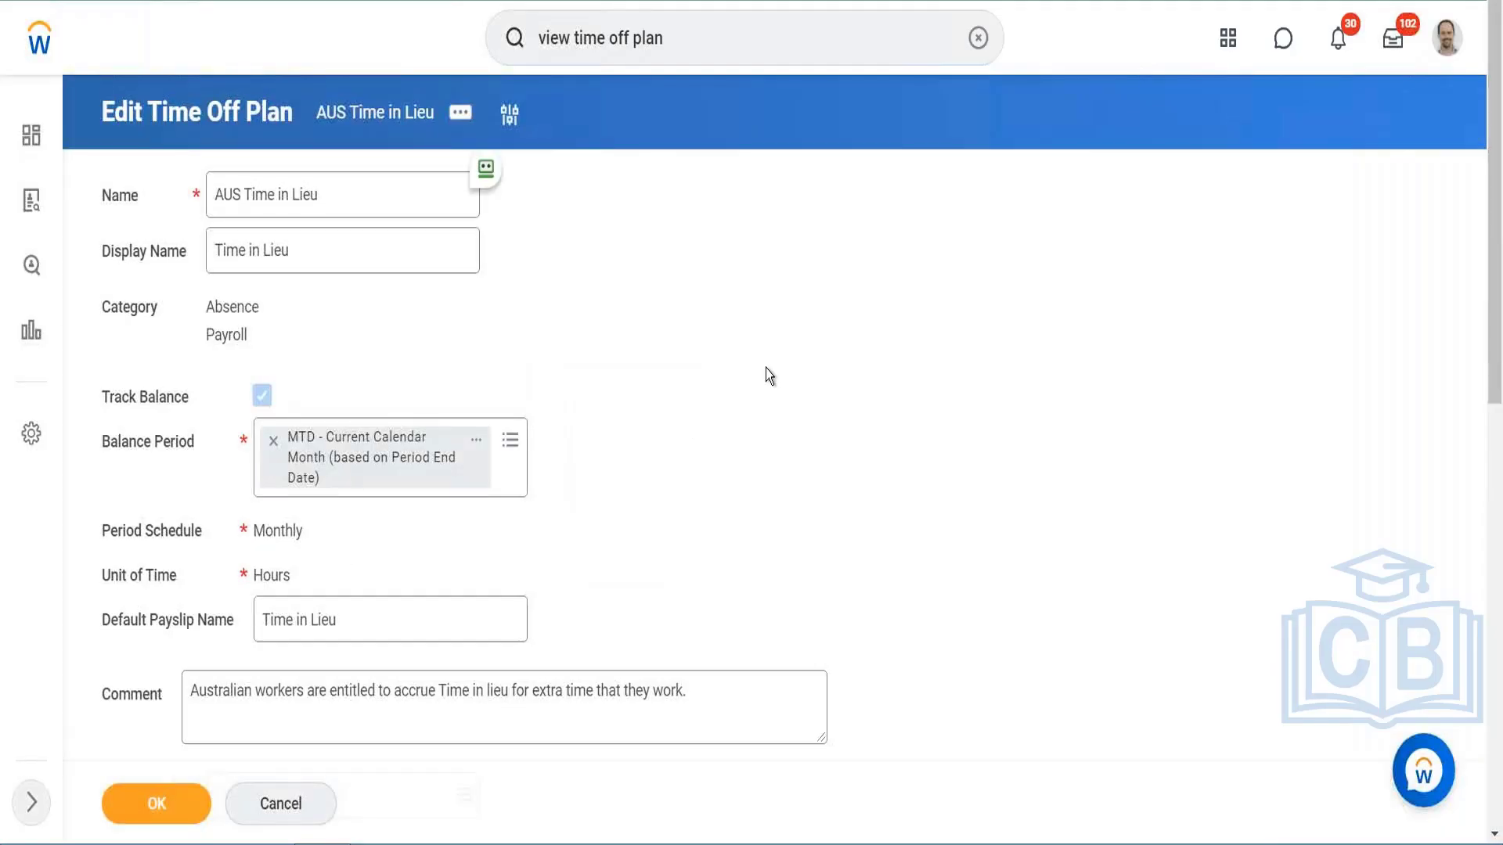
Step: Save the time off plan after reviewing its carryover settings, and open its AUS Time in Lieu Days accrual
scroll(765, 372, "down", 10)
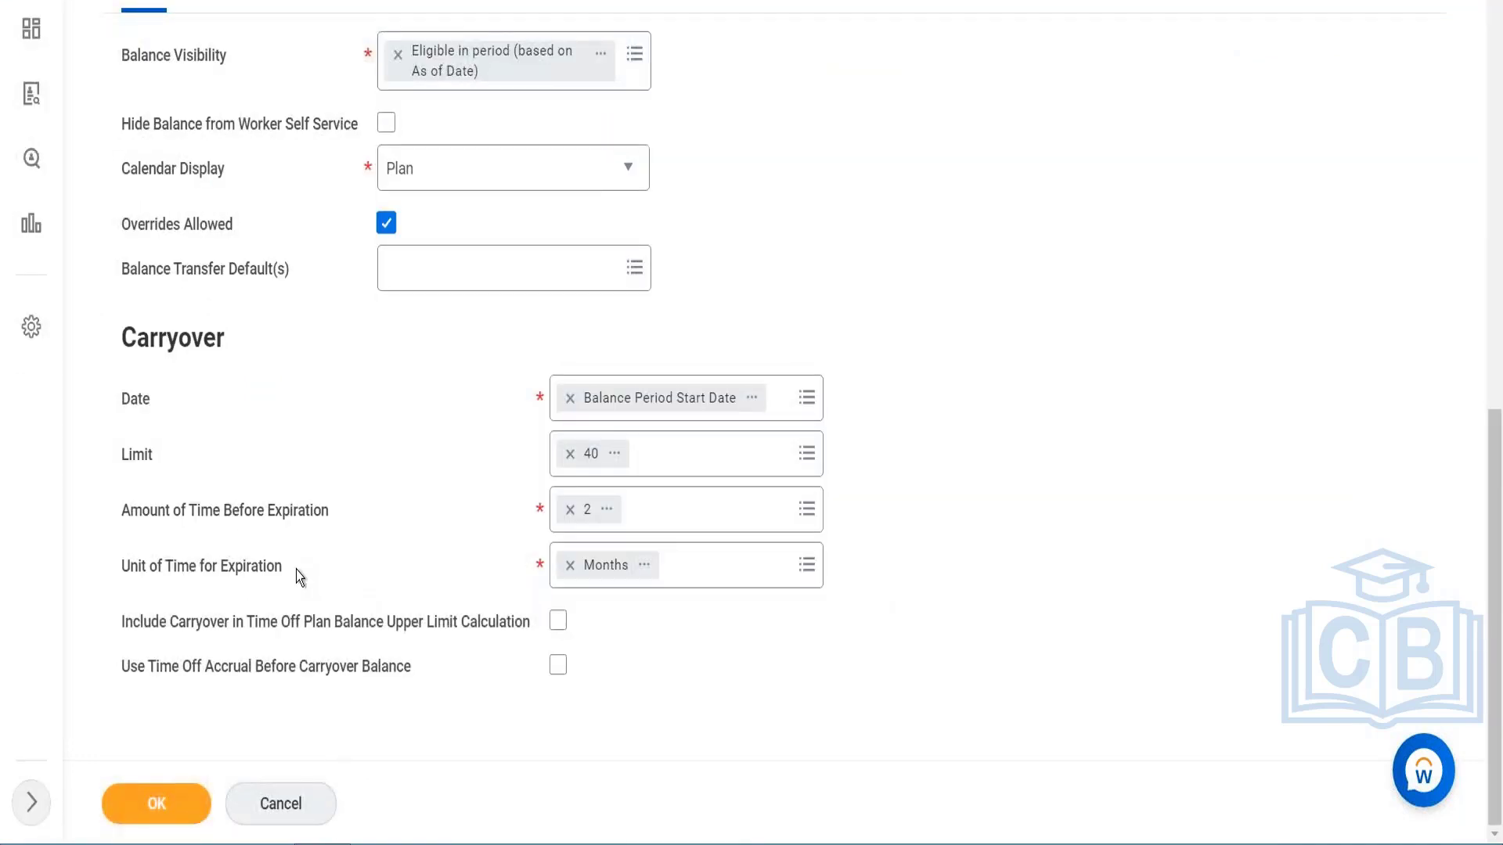
scroll(296, 570, "up", 5)
left_click(156, 803)
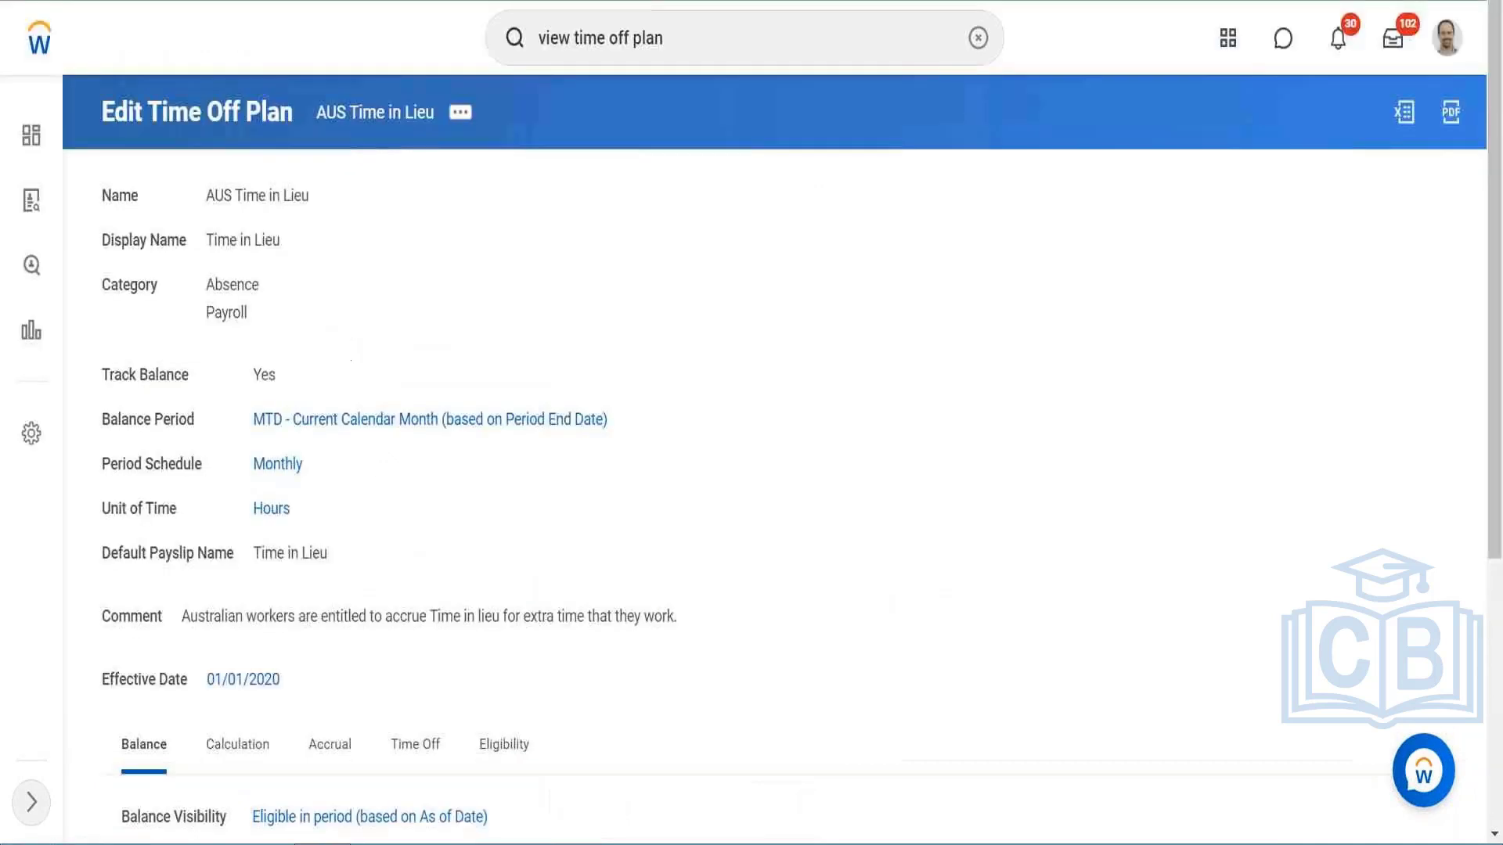
left_click(311, 743)
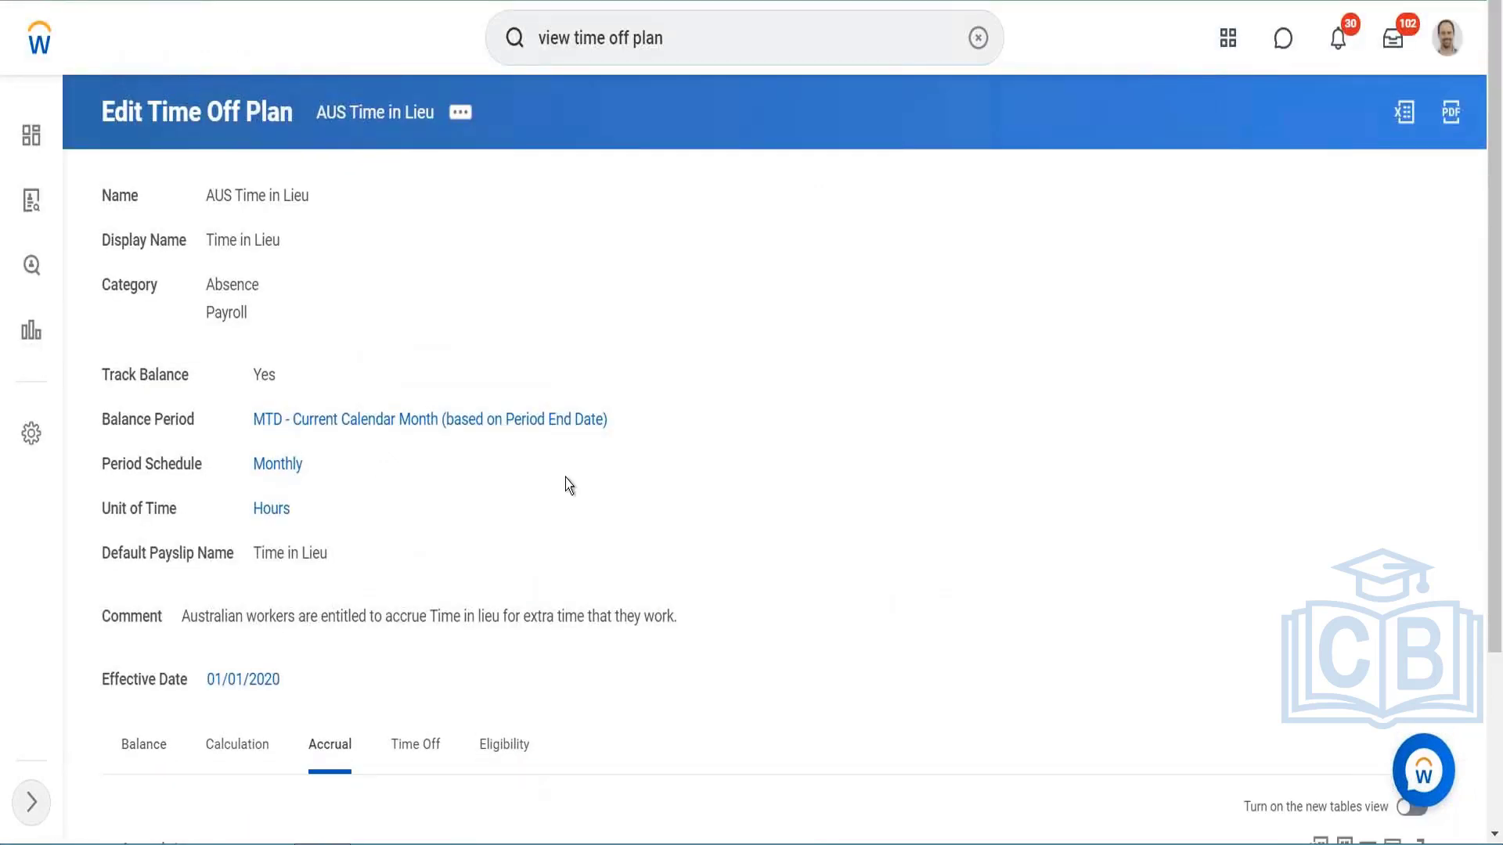
scroll(565, 478, "down", 3)
left_click(243, 710)
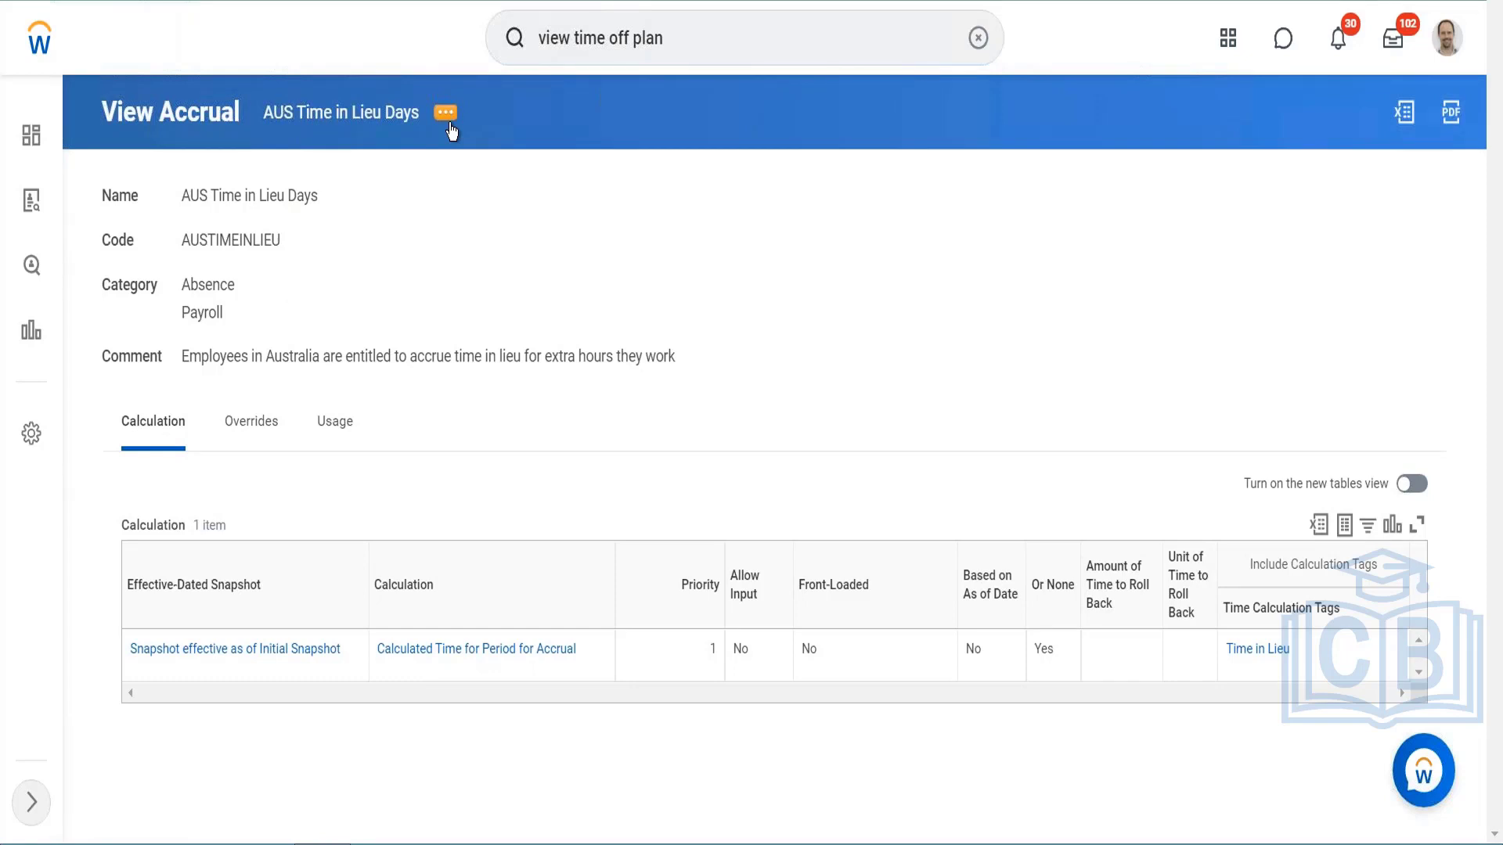
Step: Open the AUS Time in Lieu Days accrual for editing, updating the existing effective date Initial Snapshot
left_click(446, 116)
mouse_move(584, 202)
mouse_move(642, 189)
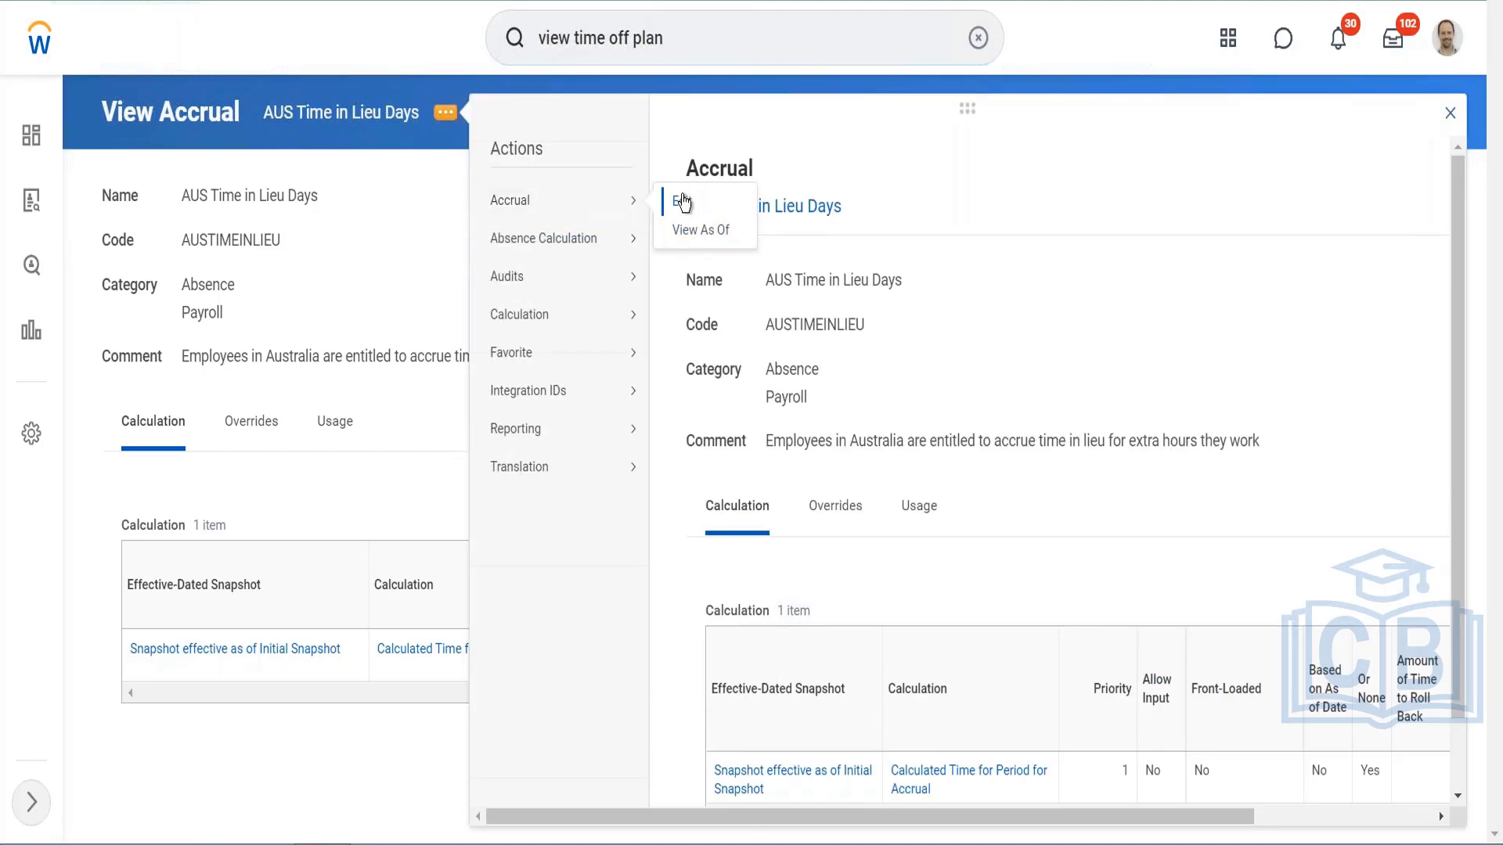
left_click(682, 202)
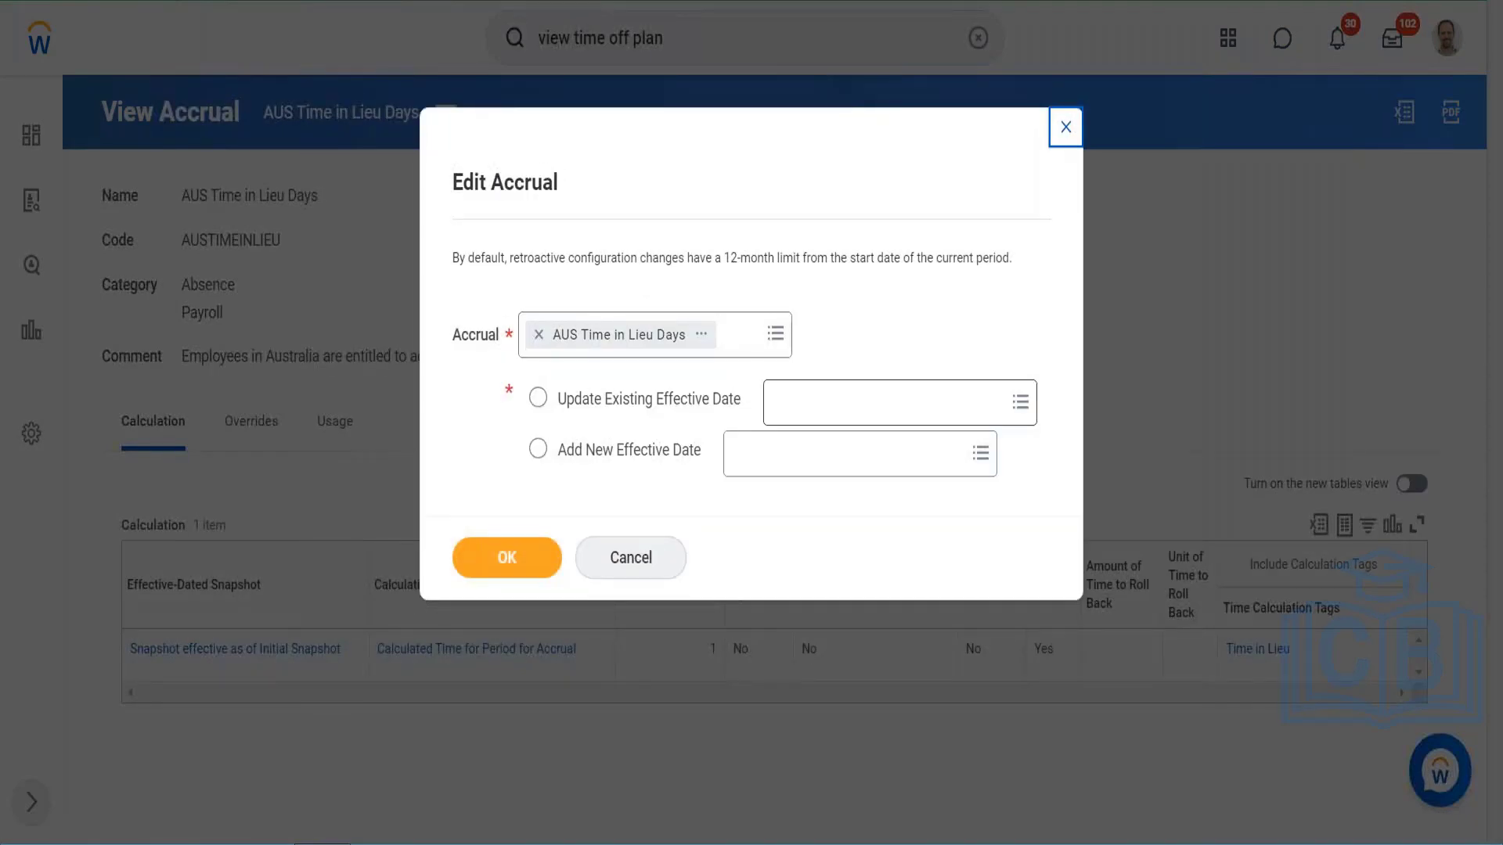
left_click(900, 403)
left_click(805, 455)
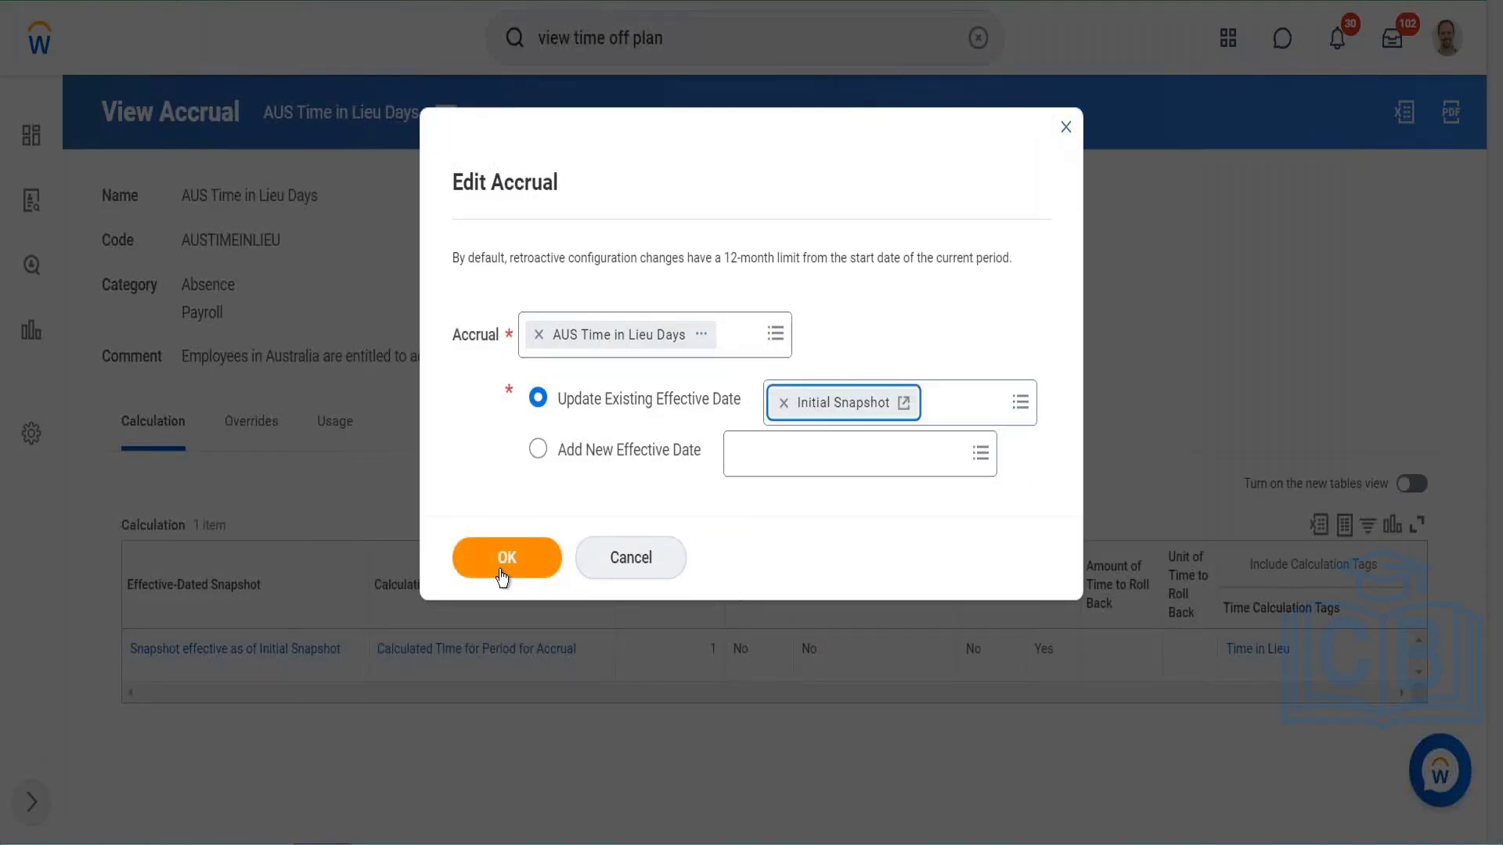
left_click(505, 557)
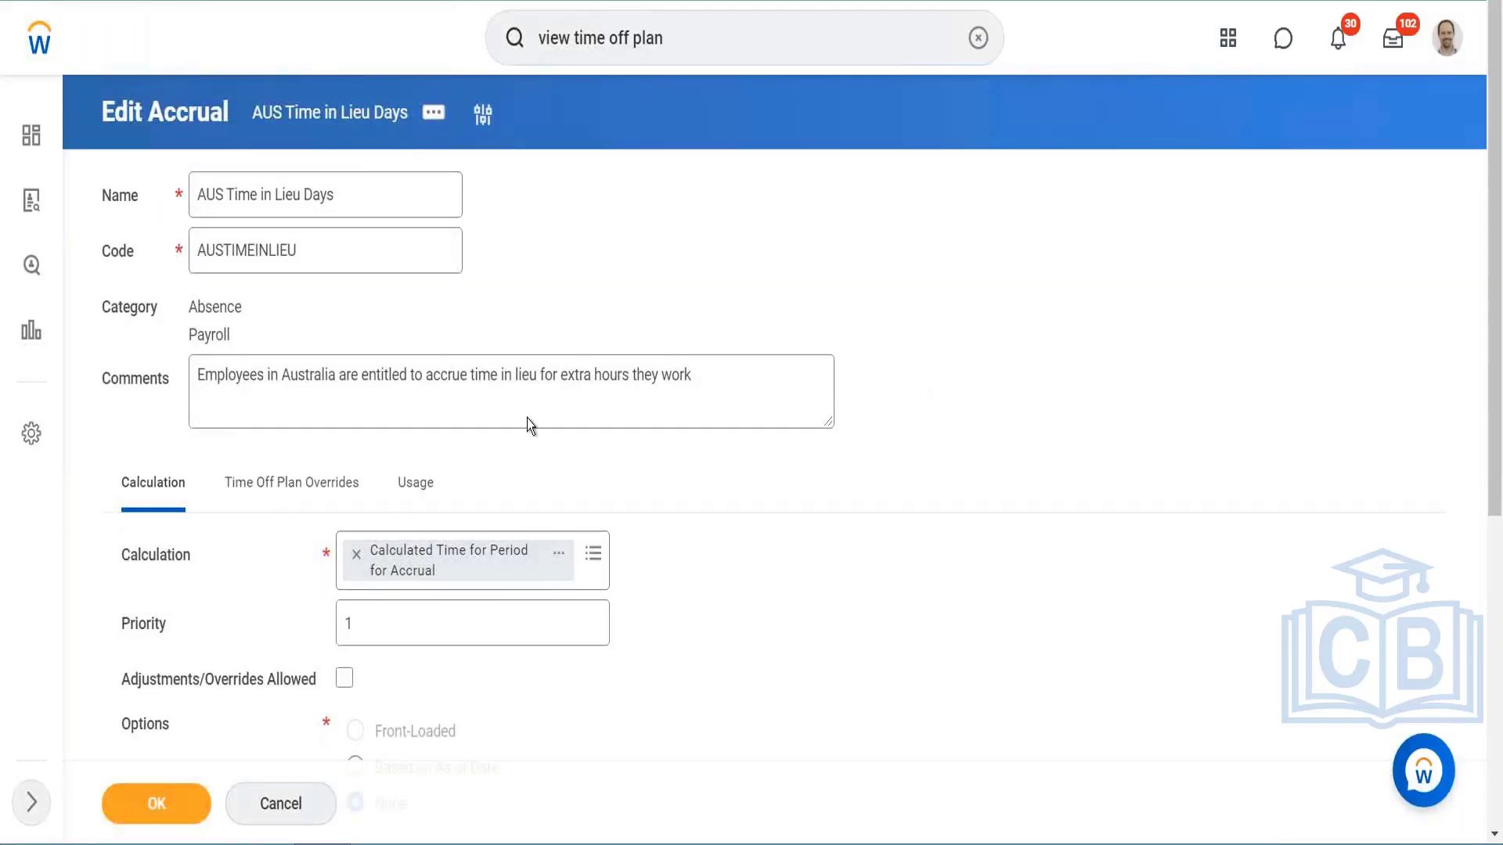
Step: Try adding Project Time as a second time calculation tag on the accrual
scroll(708, 257, "down", 5)
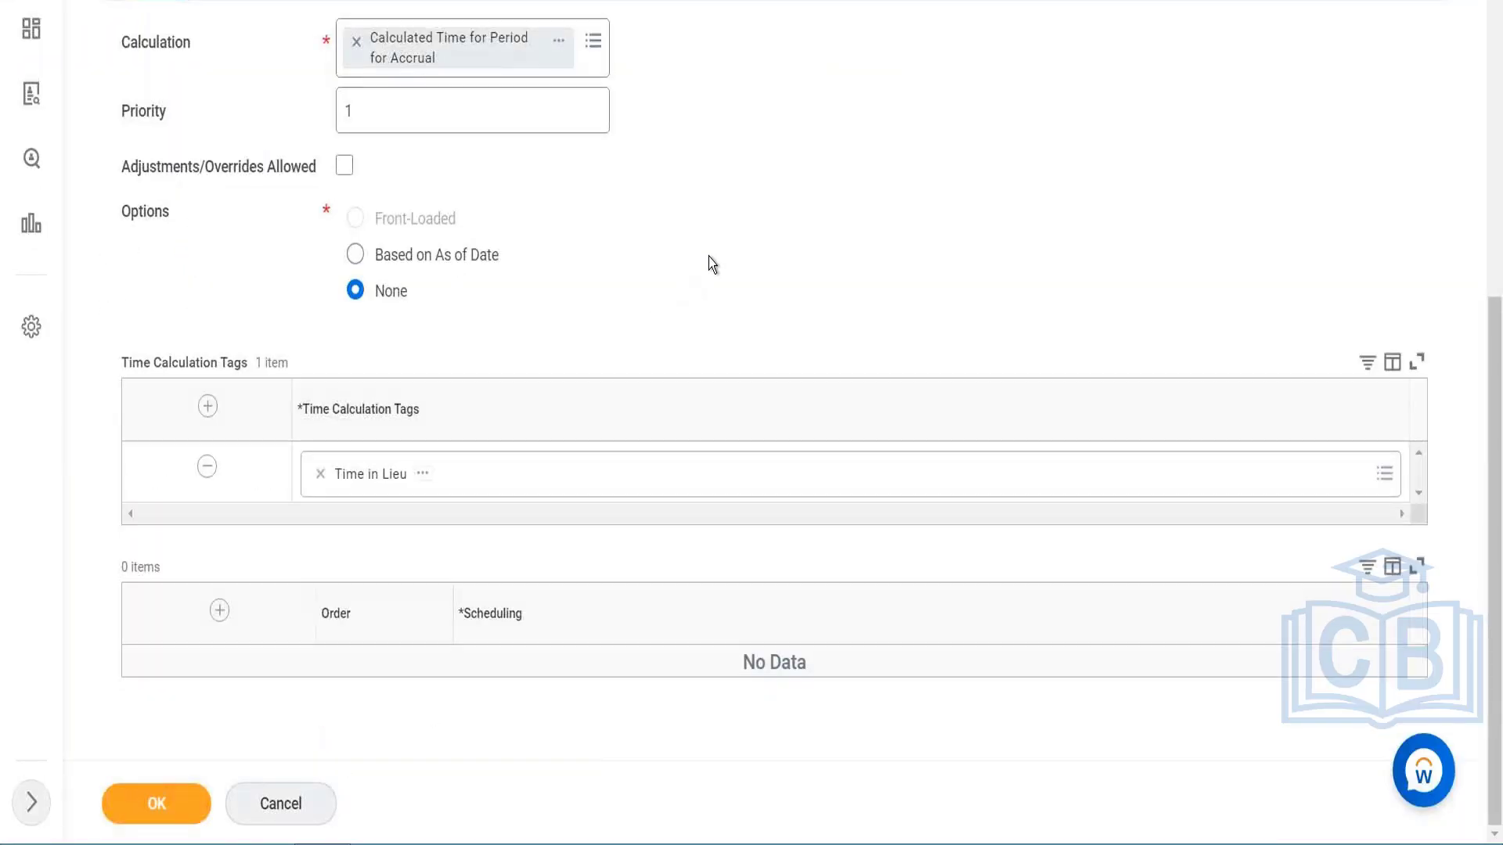
left_click(207, 406)
left_click(352, 488)
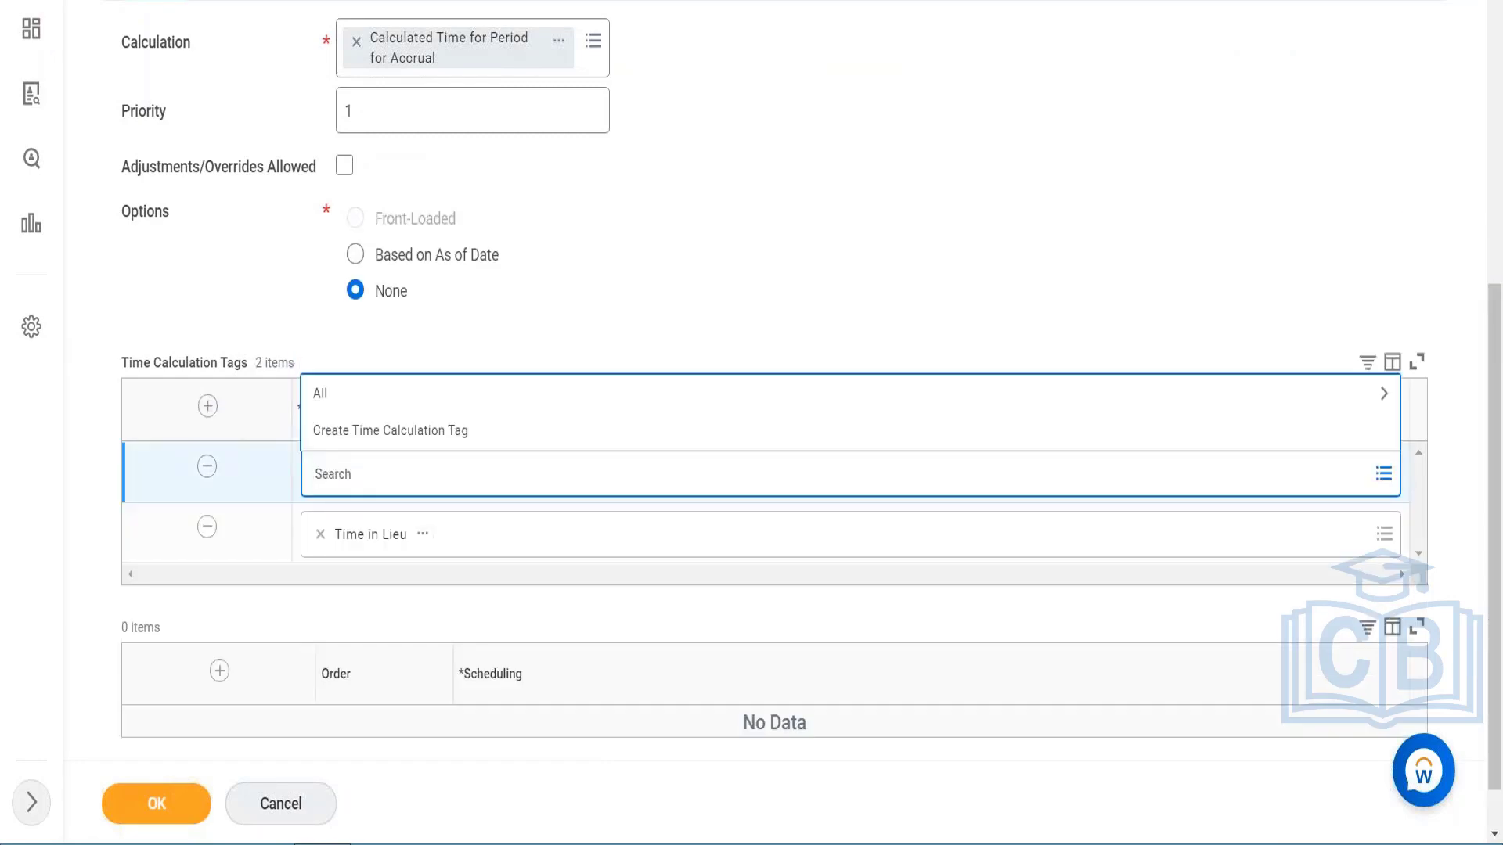
type("Project")
key("Return")
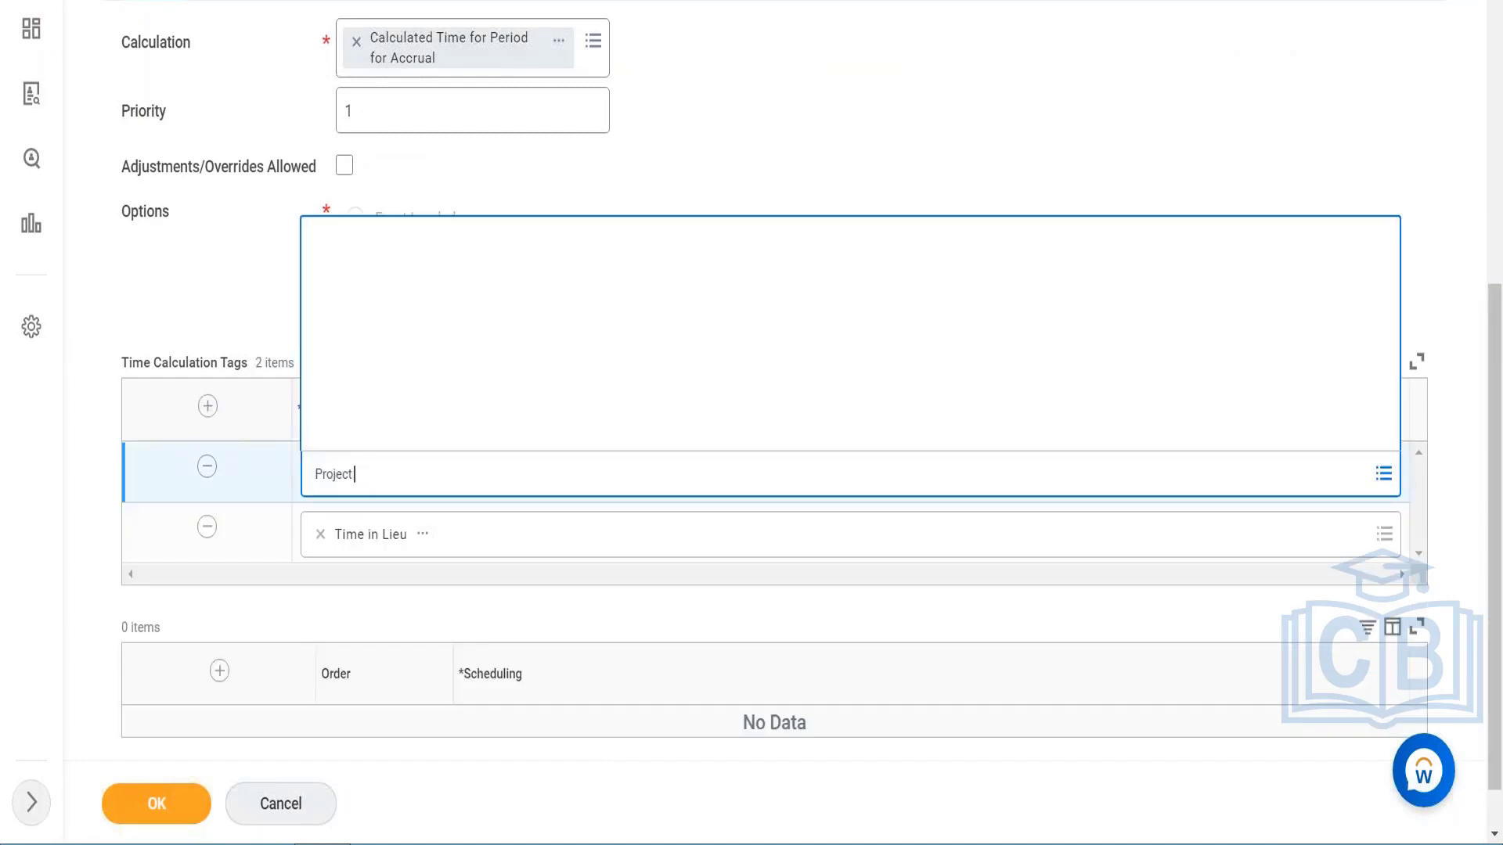
left_click(377, 360)
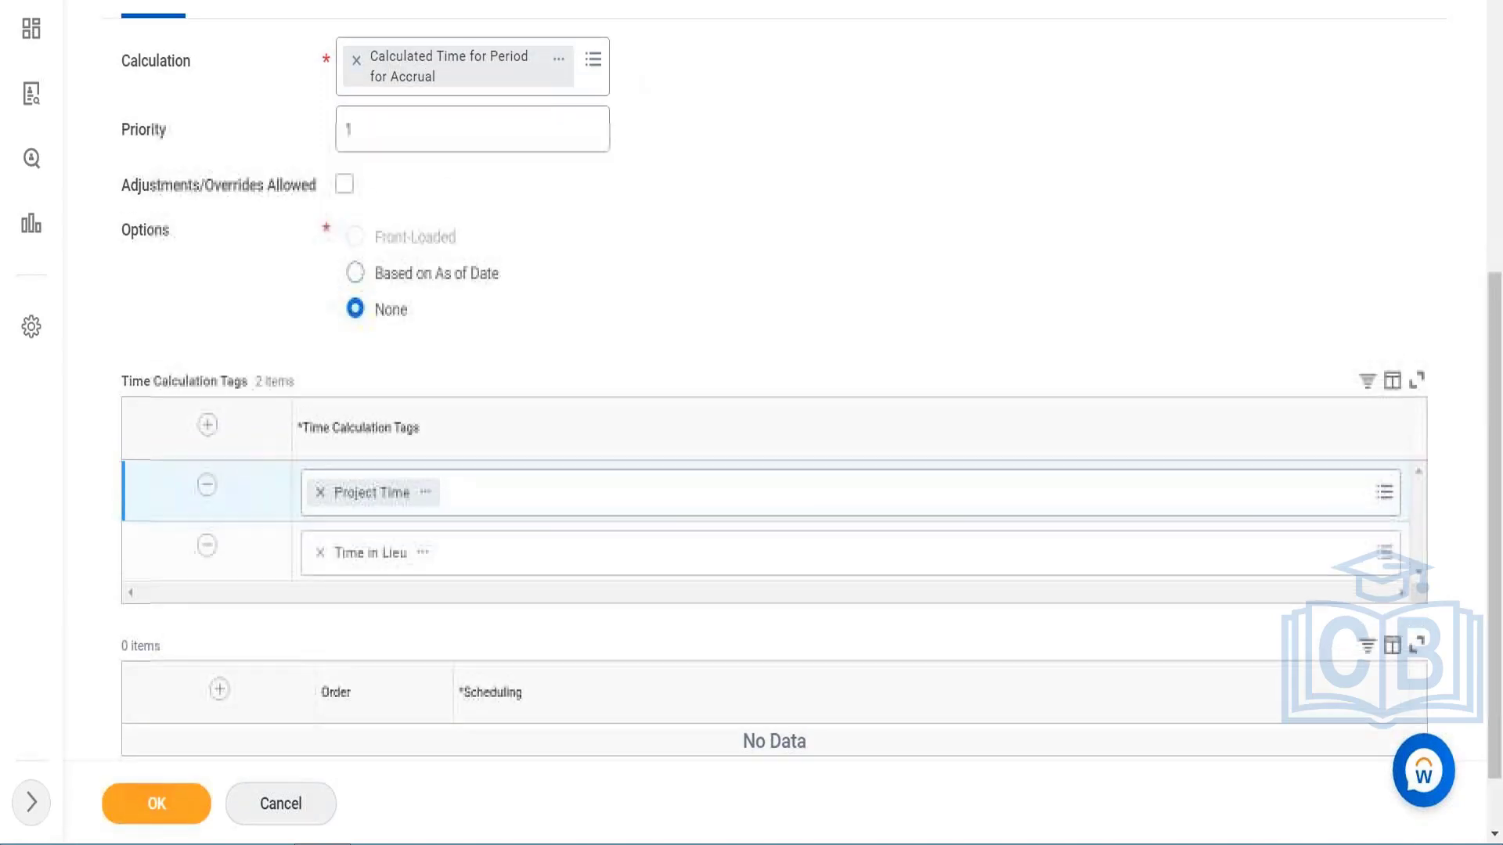
Step: Remove the added Project Time tag row from the accrual and save it
left_click(208, 484)
left_click(164, 817)
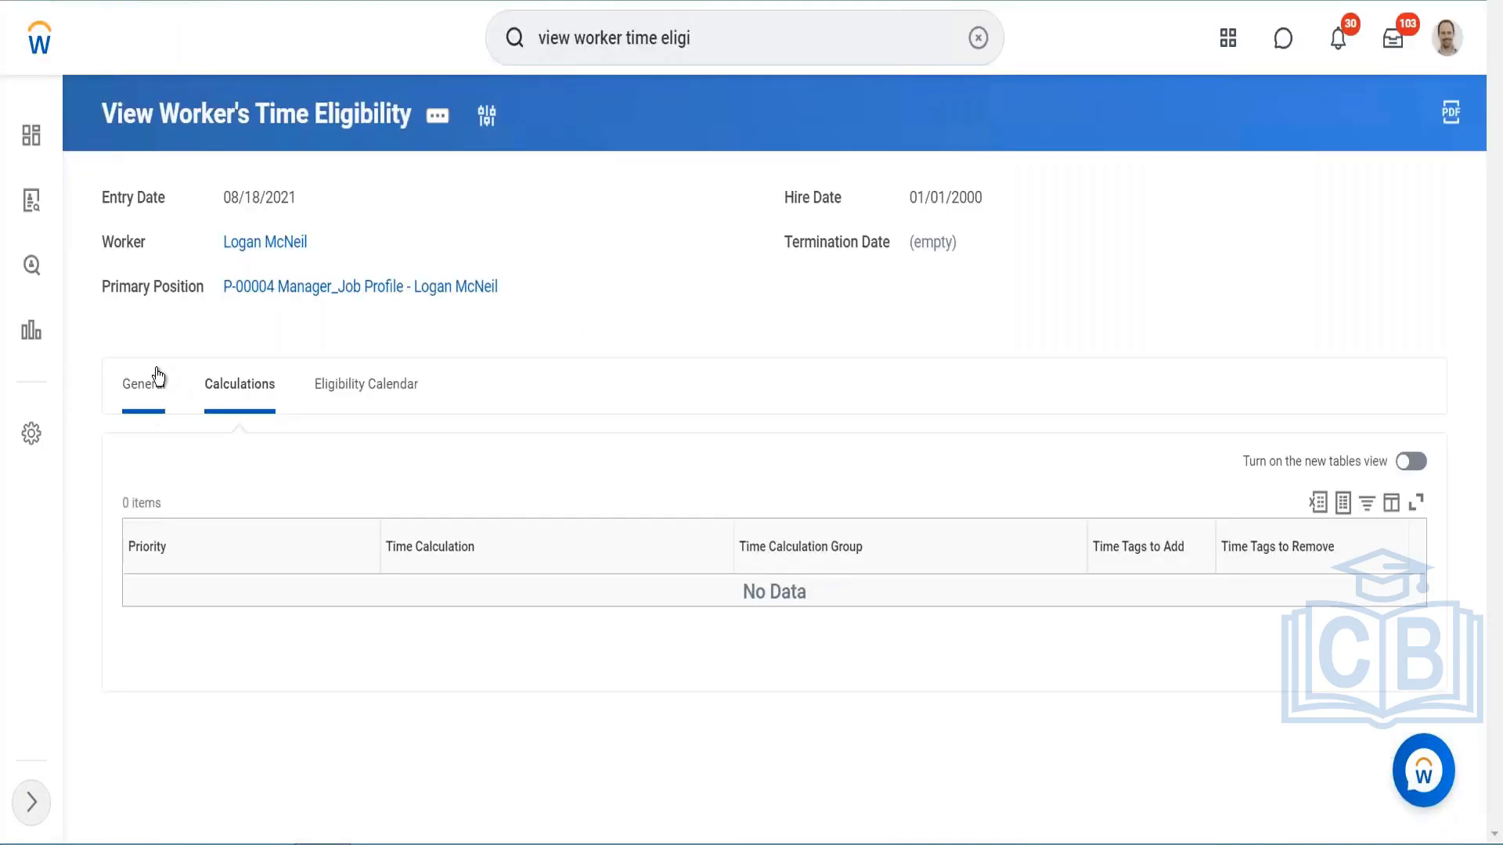
Step: Open the Project Time entry template from the worker's general time eligibility details and view its project settings
left_click(149, 383)
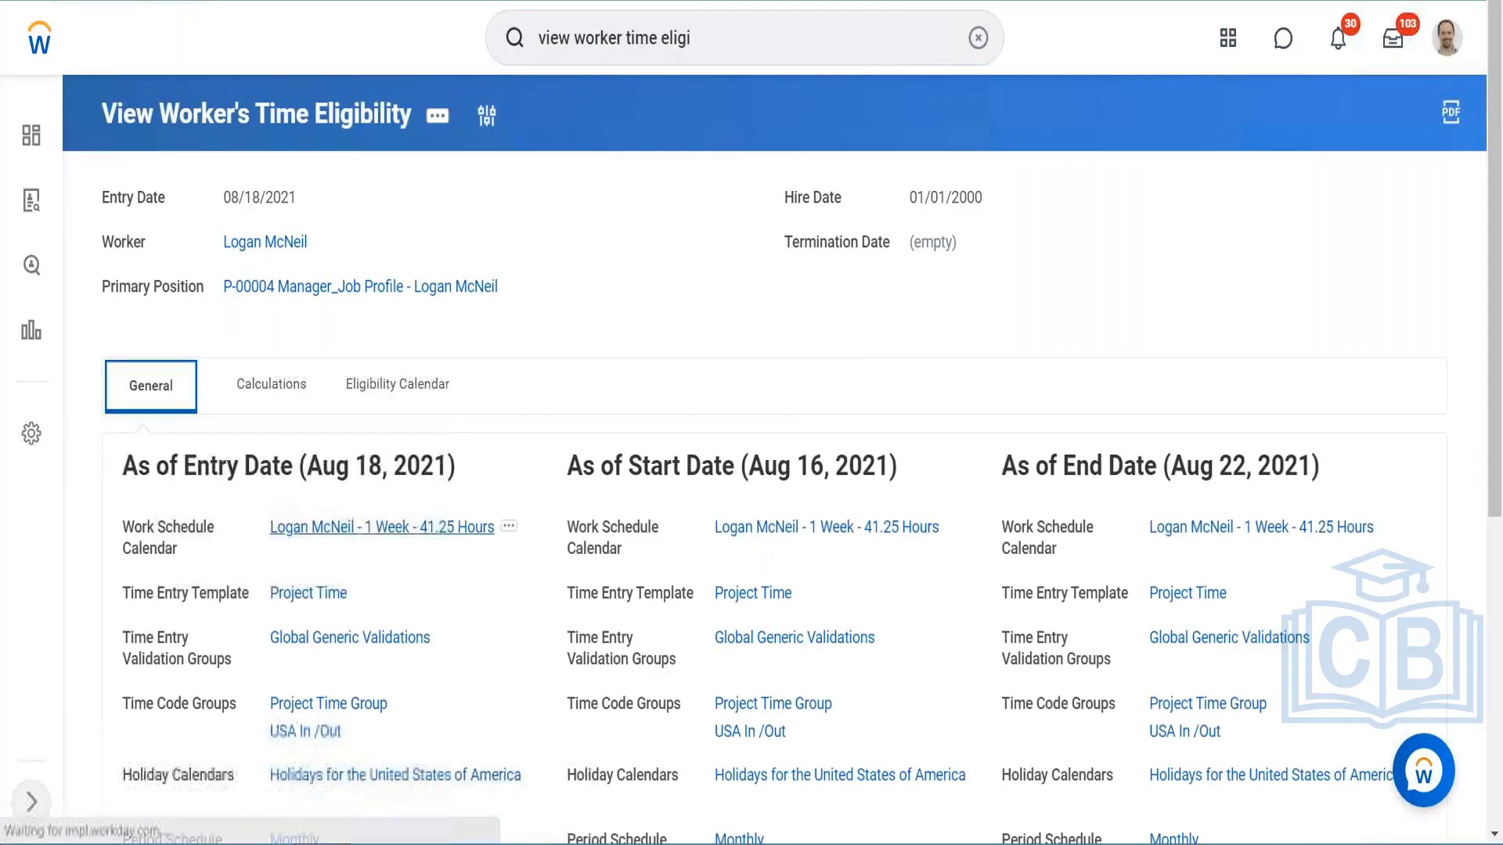
right_click(317, 597)
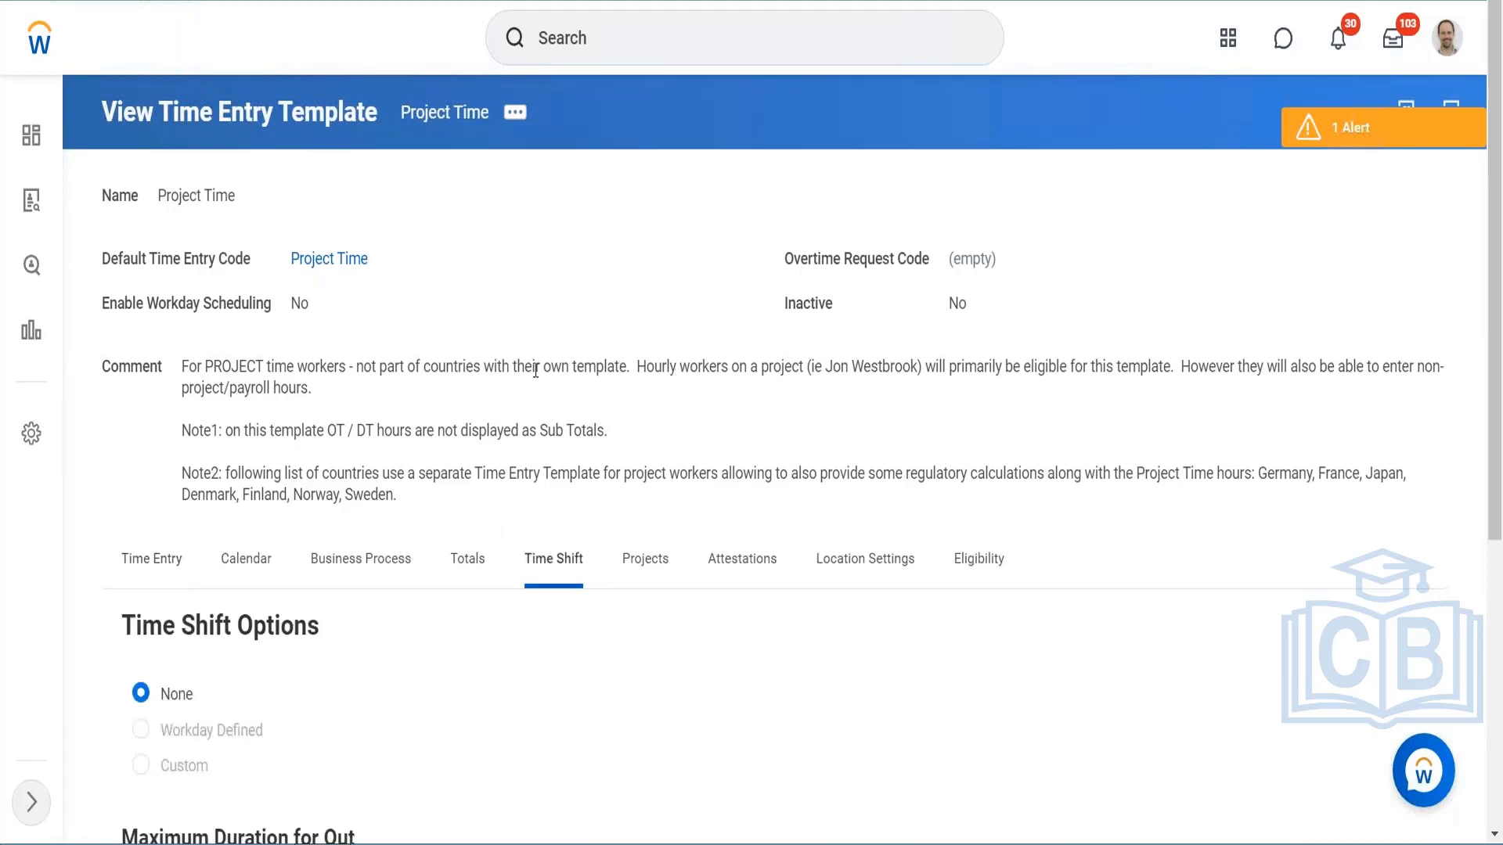
scroll(535, 371, "down", 4)
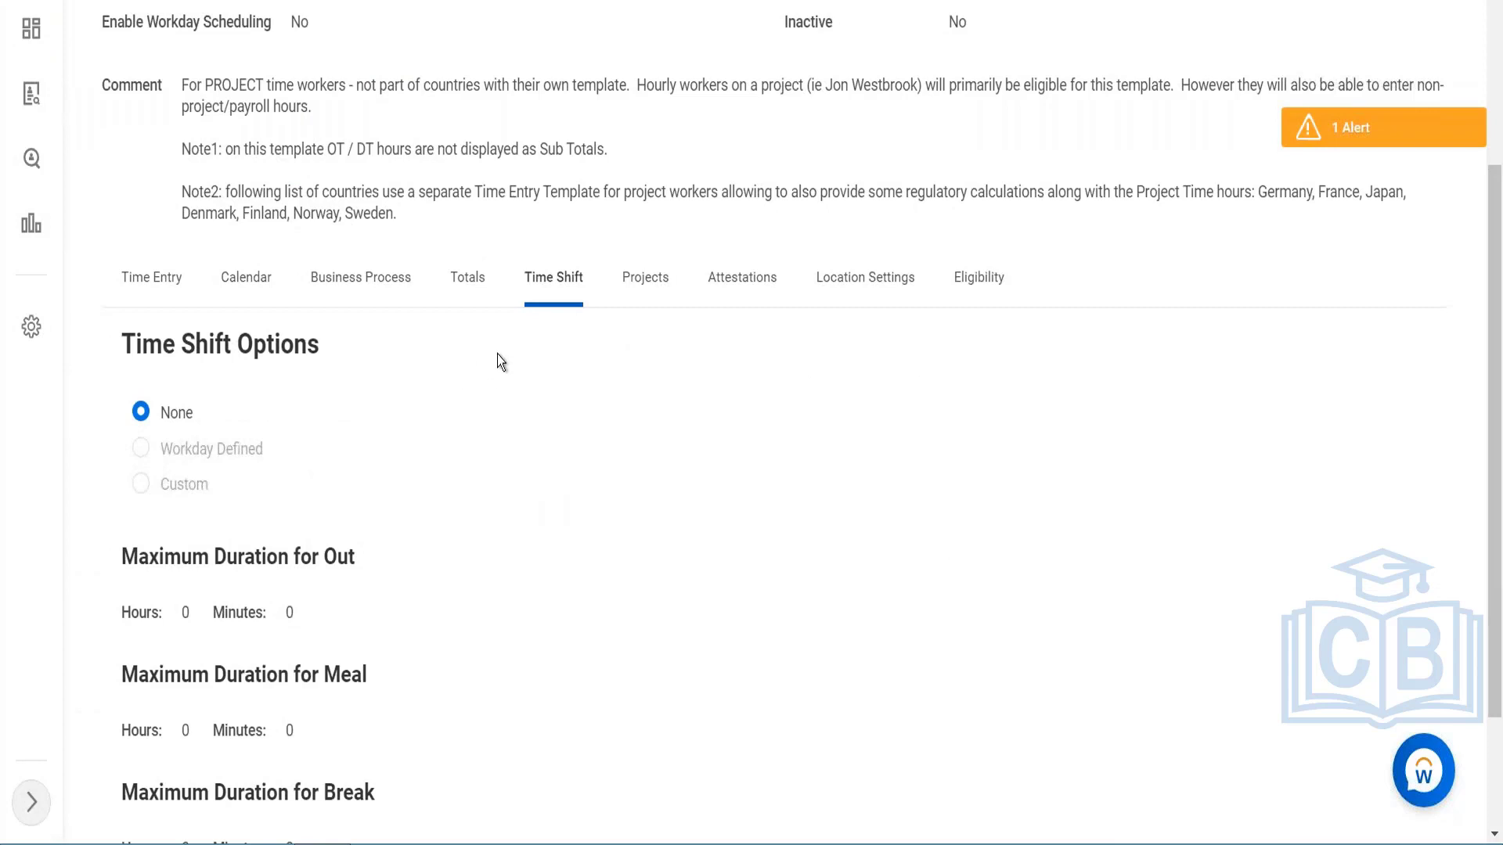
left_click(662, 279)
scroll(642, 232, "up", 3)
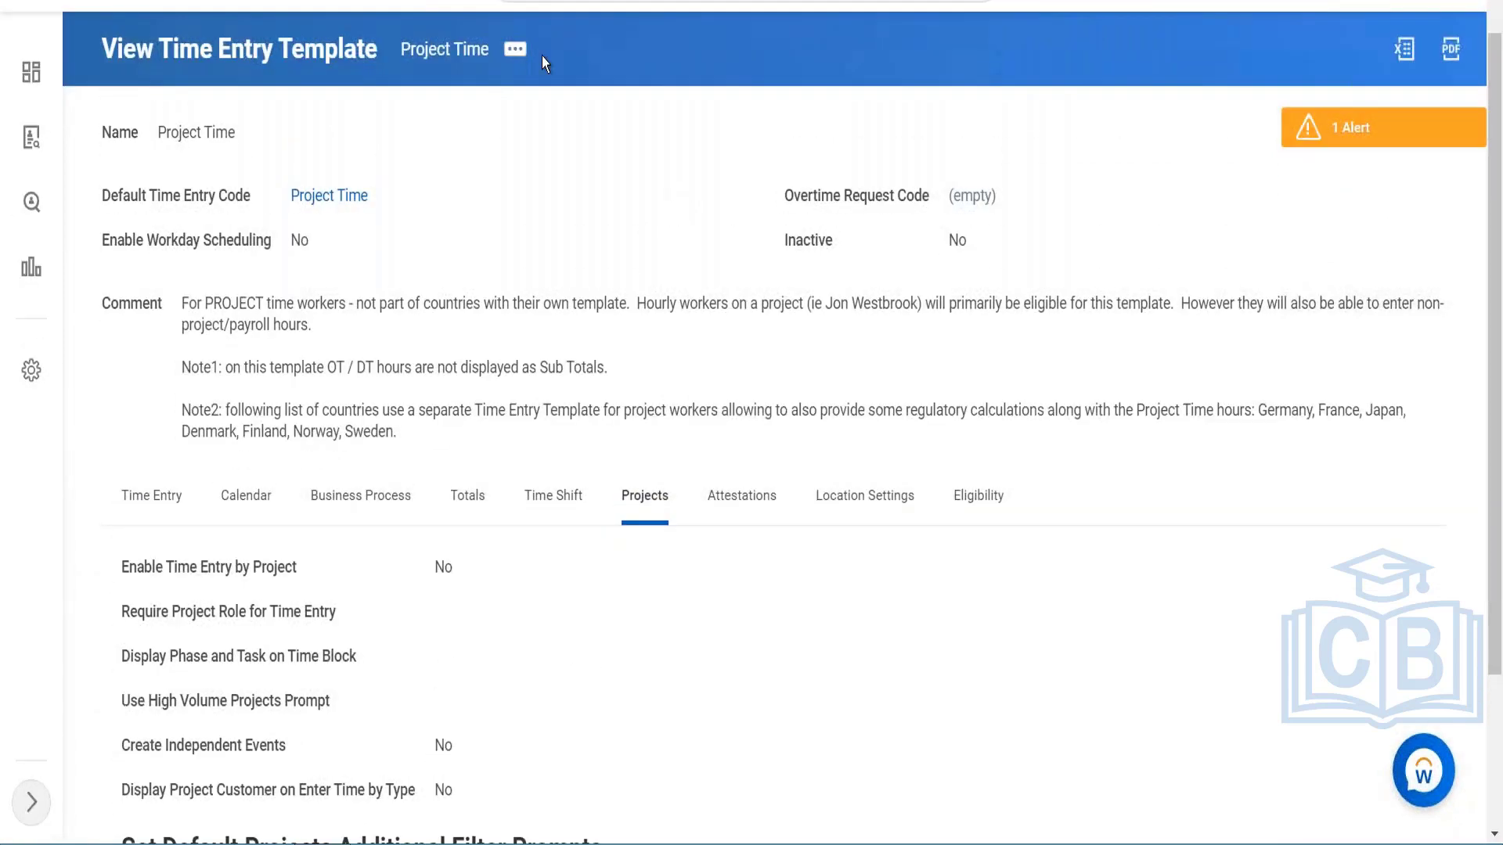
Step: Edit the Project Time template to enable Time Entry by Project, Require Project Role for Time Entry, and Display Phase and Task on Time Block
left_click(515, 48)
mouse_move(615, 118)
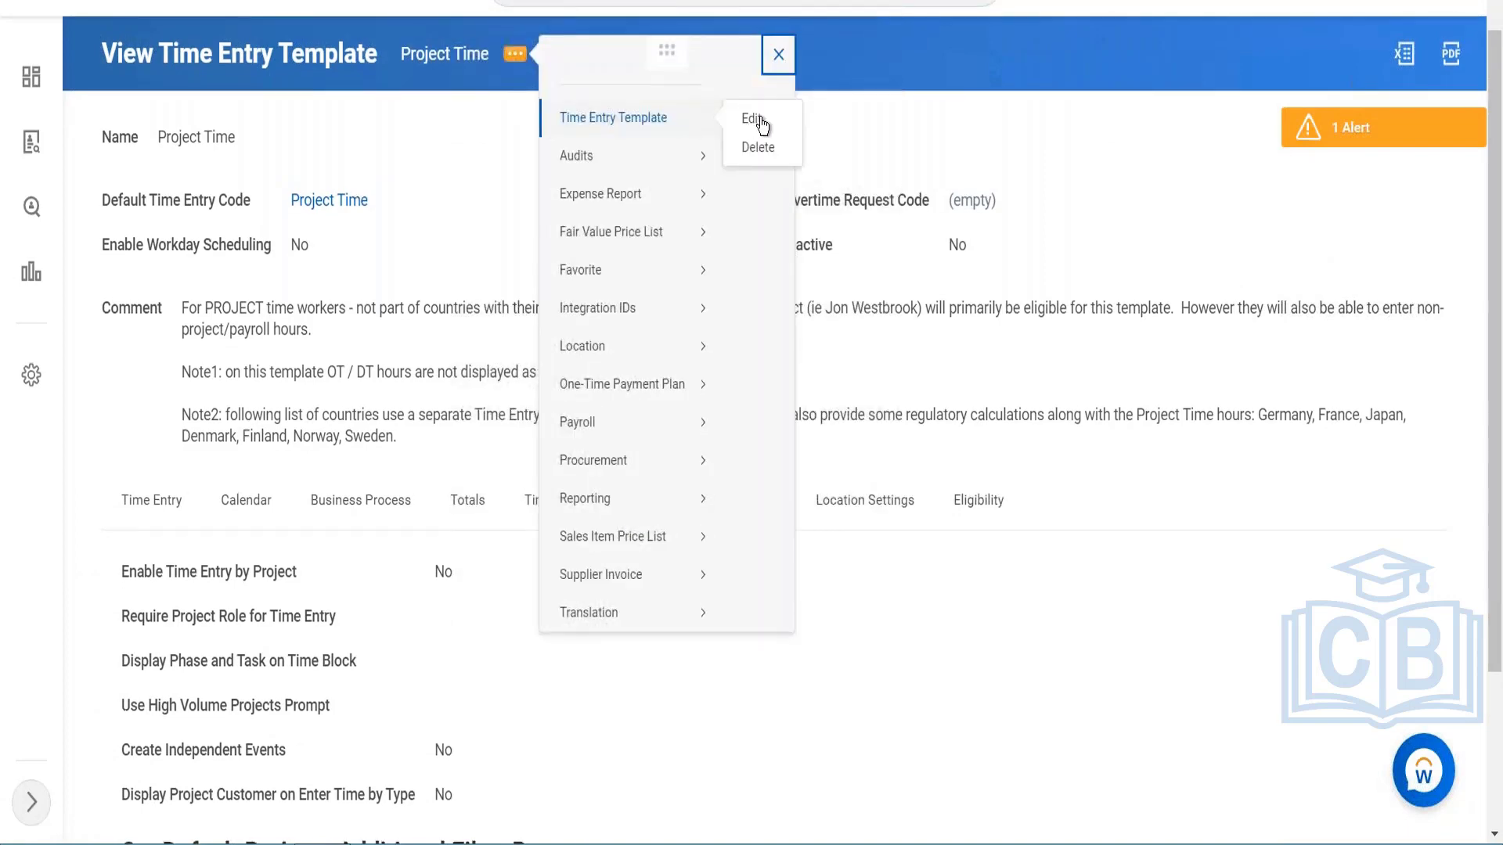
left_click(760, 121)
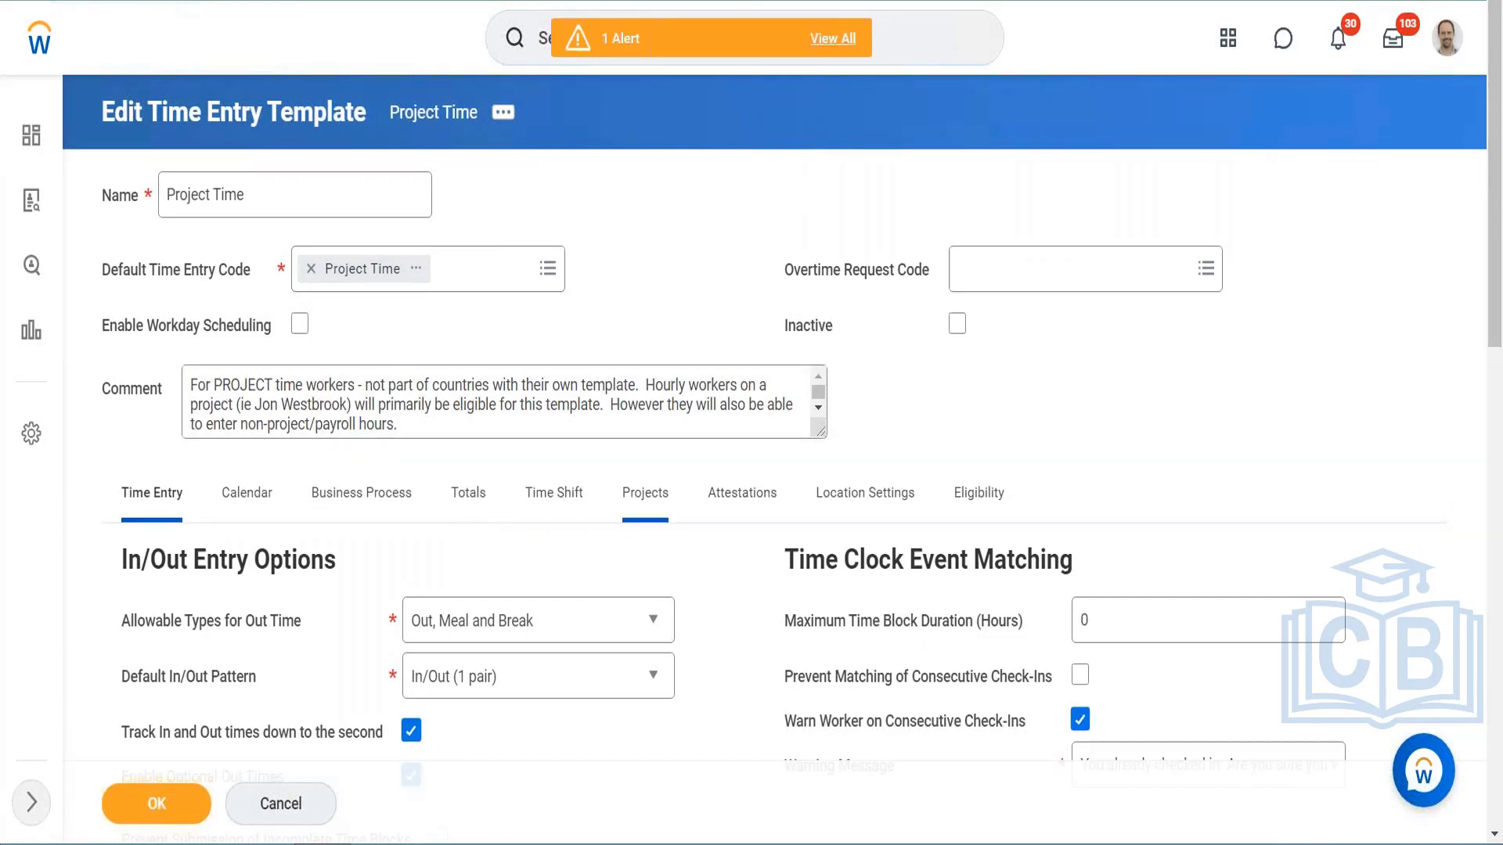
left_click(645, 492)
scroll(758, 193, "down", 1)
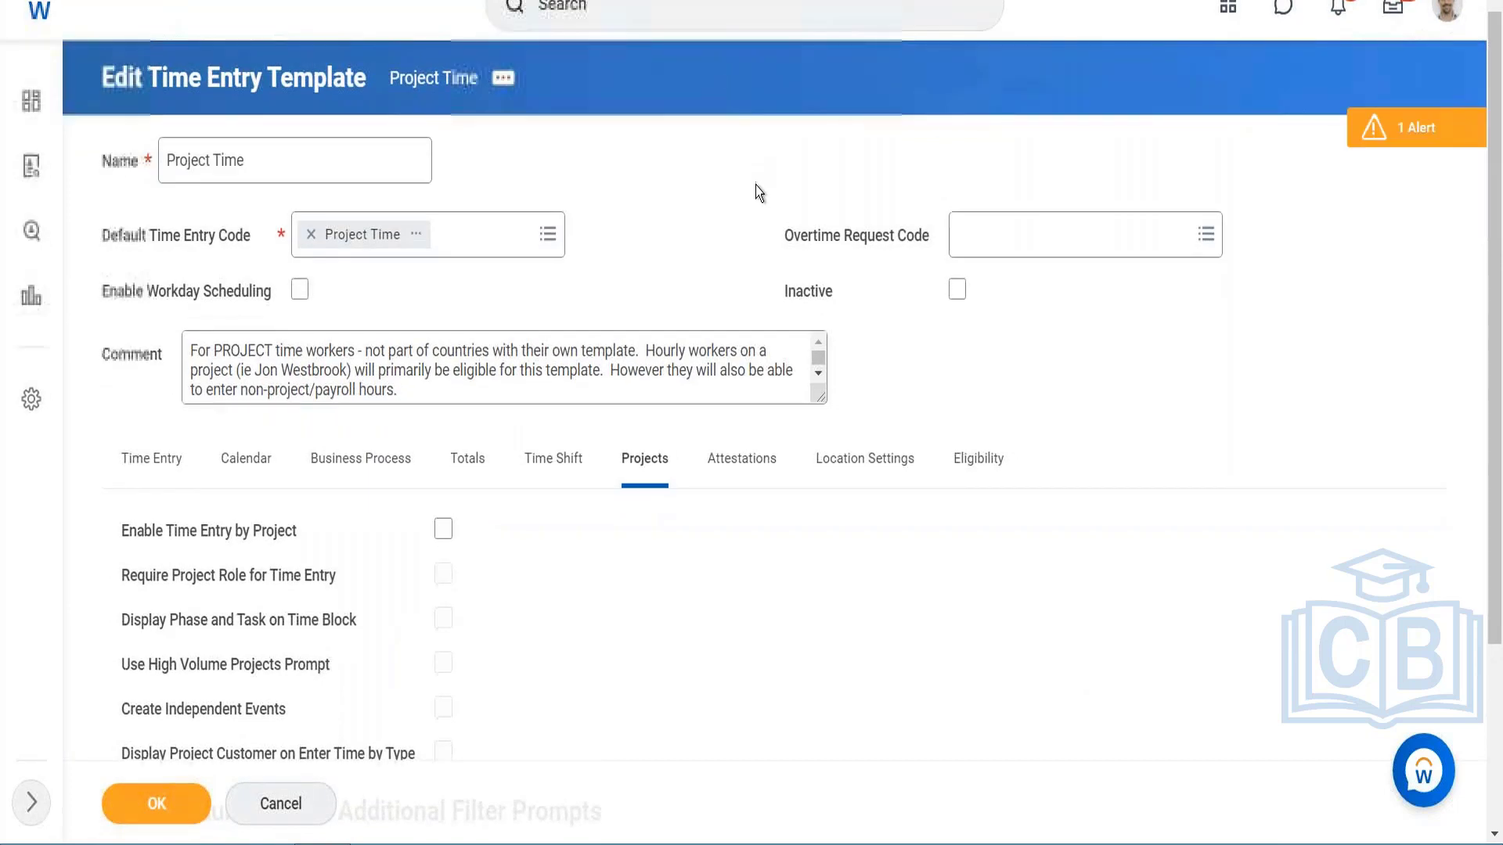
left_click(442, 530)
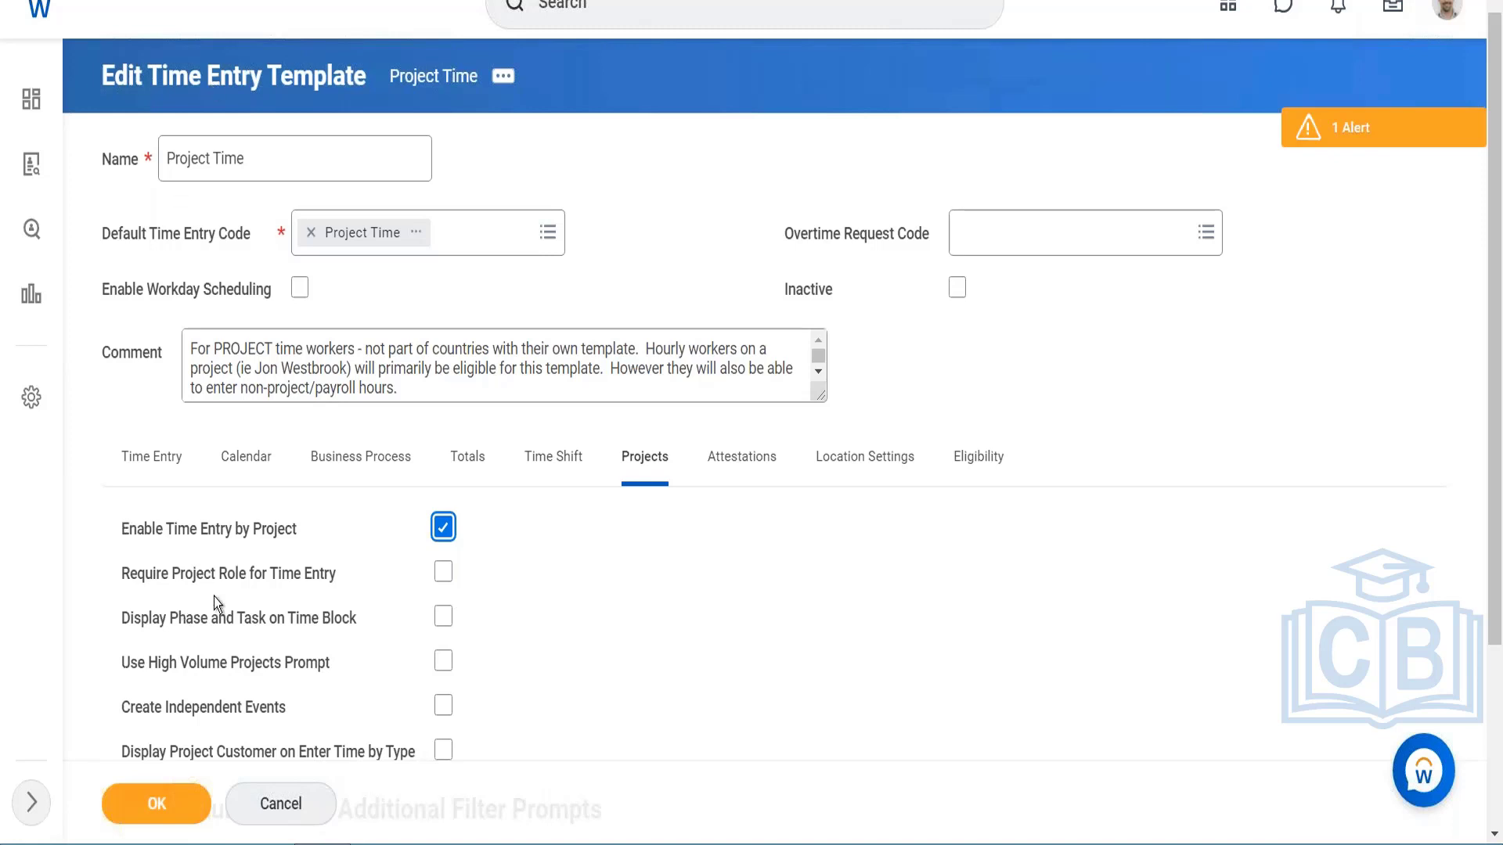
left_click(444, 573)
left_click(443, 616)
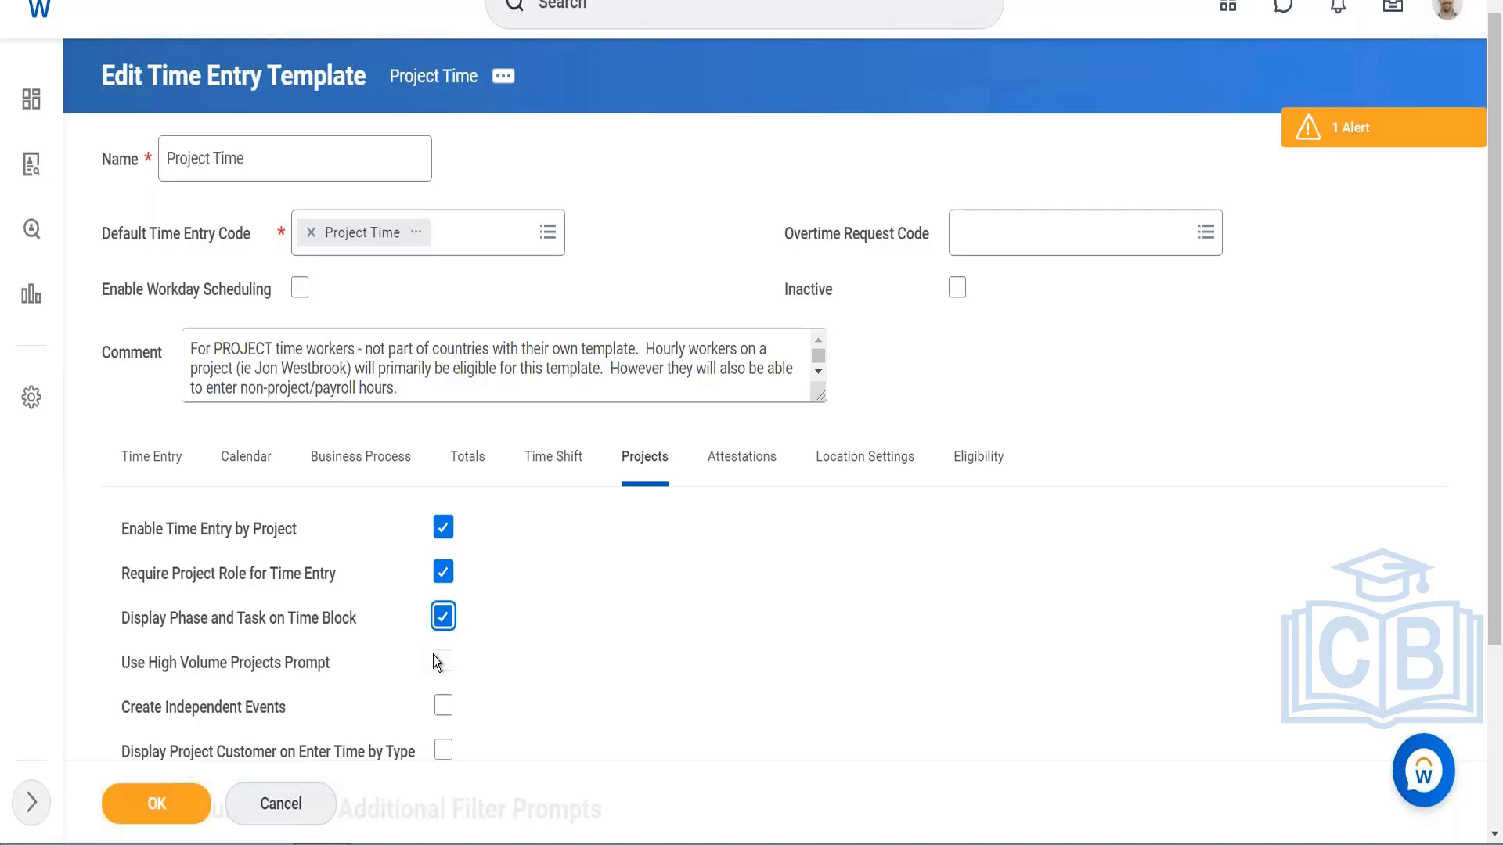
scroll(377, 665, "down", 1)
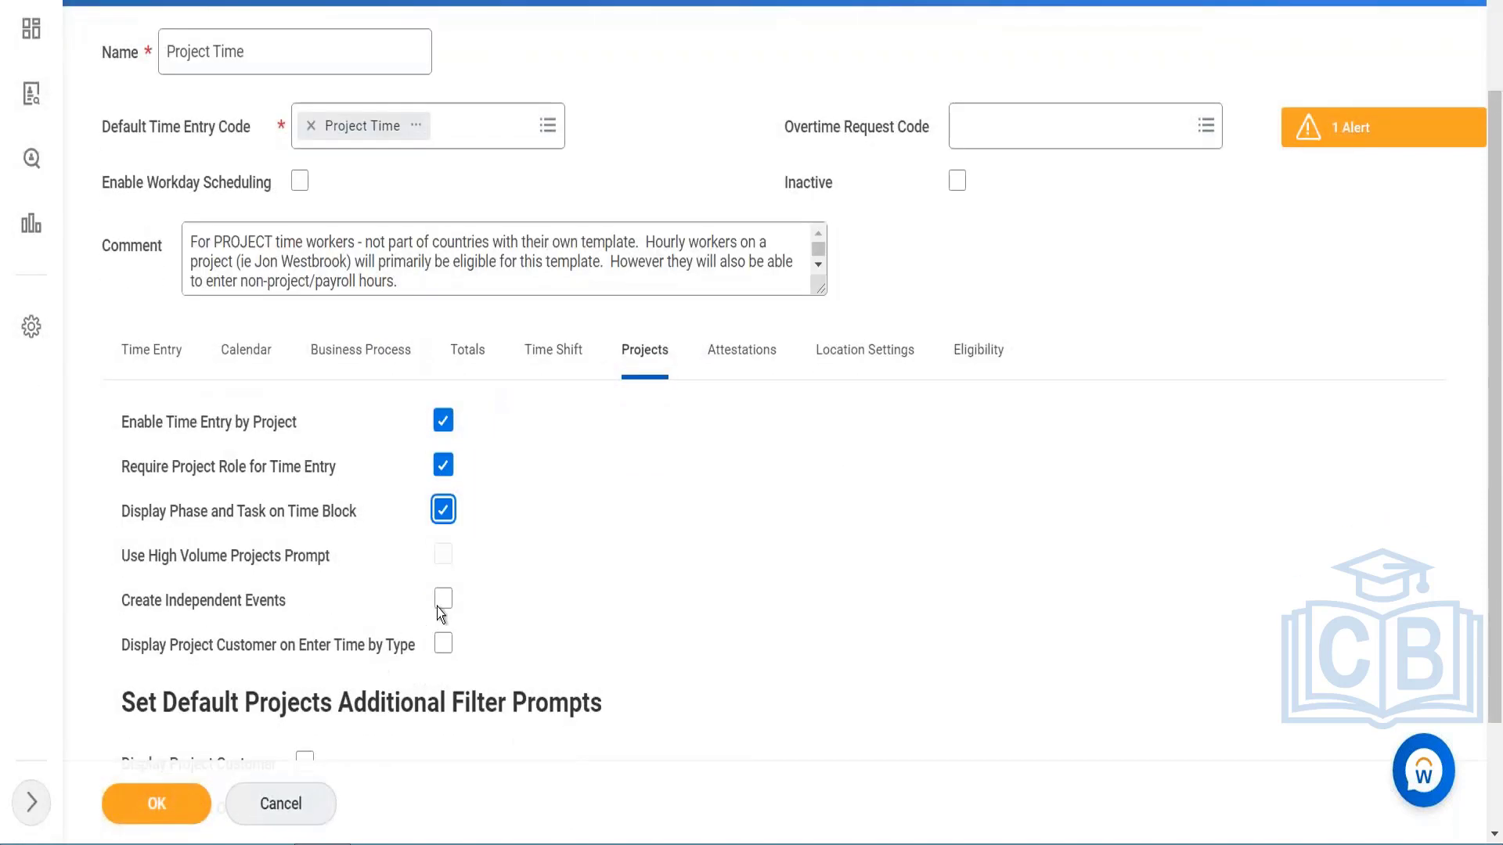
Step: Enable Create Independent Events, Display Project Customer on Enter Time by Type, and the Display Project Customer and Display Project Owner filter prompts
left_click(443, 600)
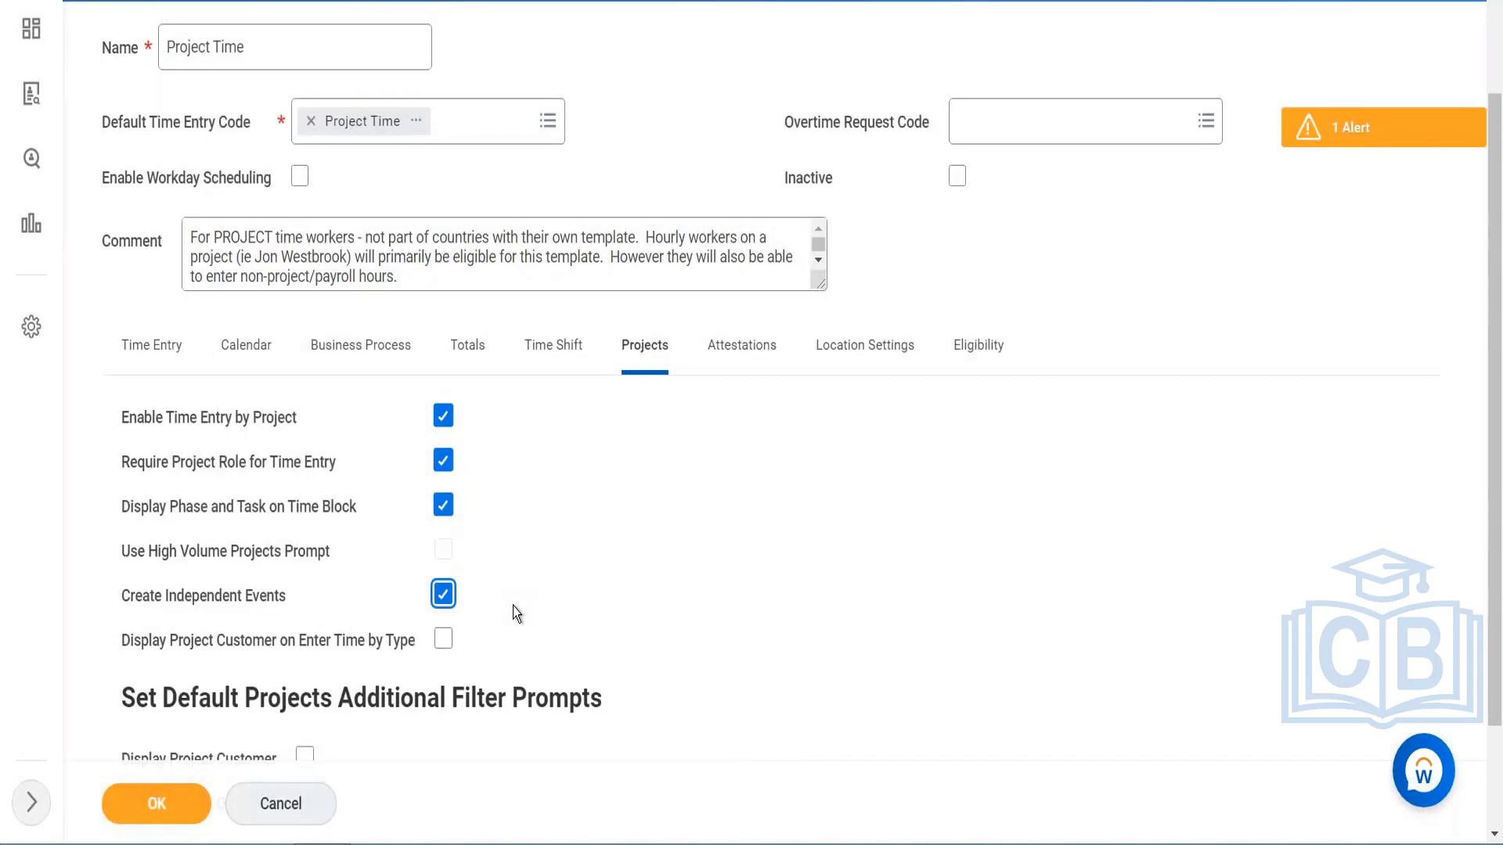
scroll(513, 606, "down", 1)
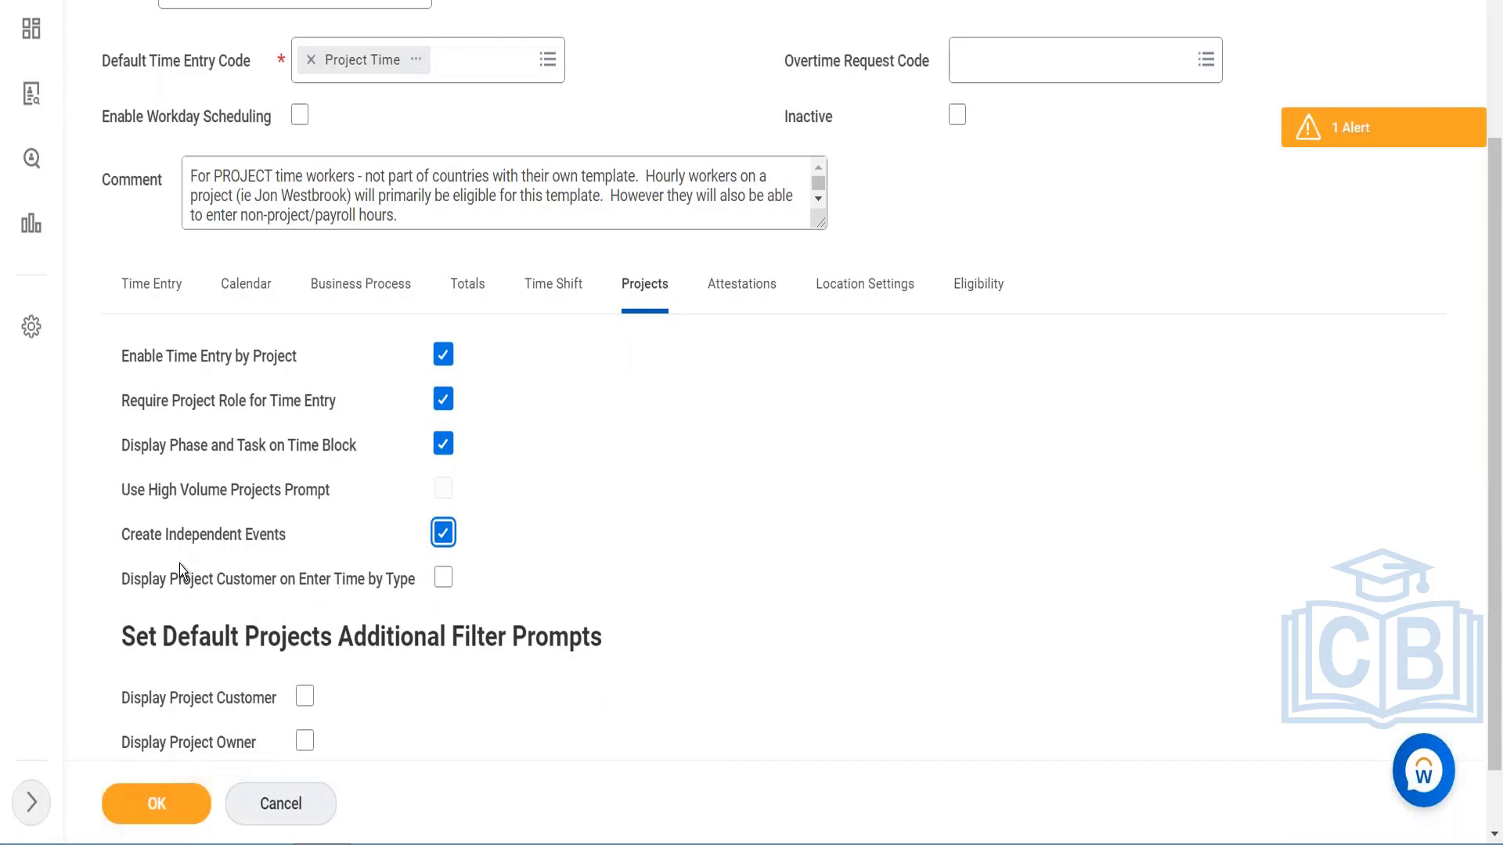
left_click(443, 578)
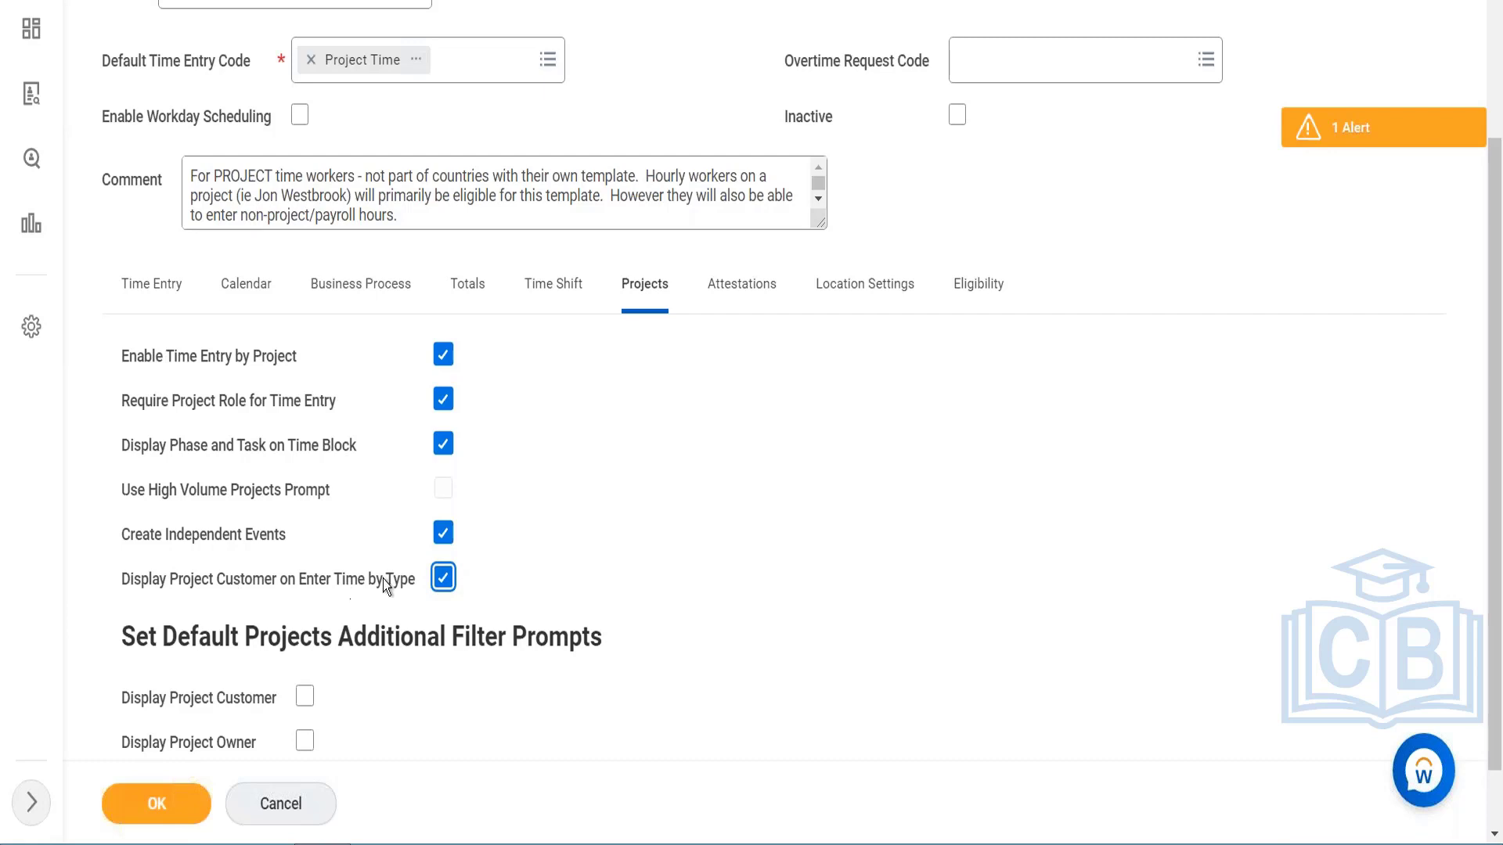
scroll(330, 591, "down", 1)
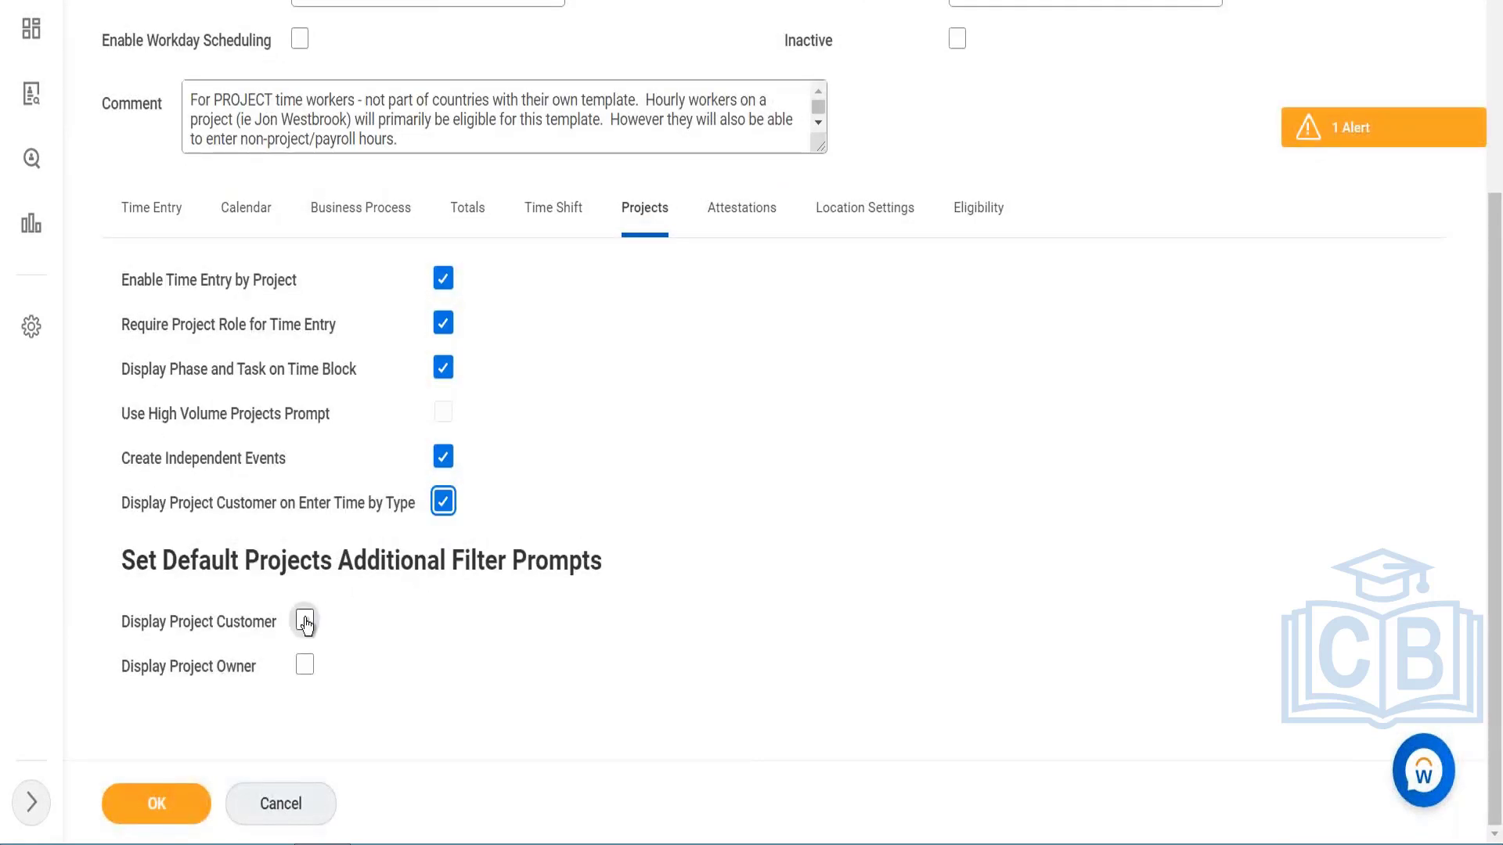
left_click(304, 620)
left_click(305, 666)
mouse_move(450, 282)
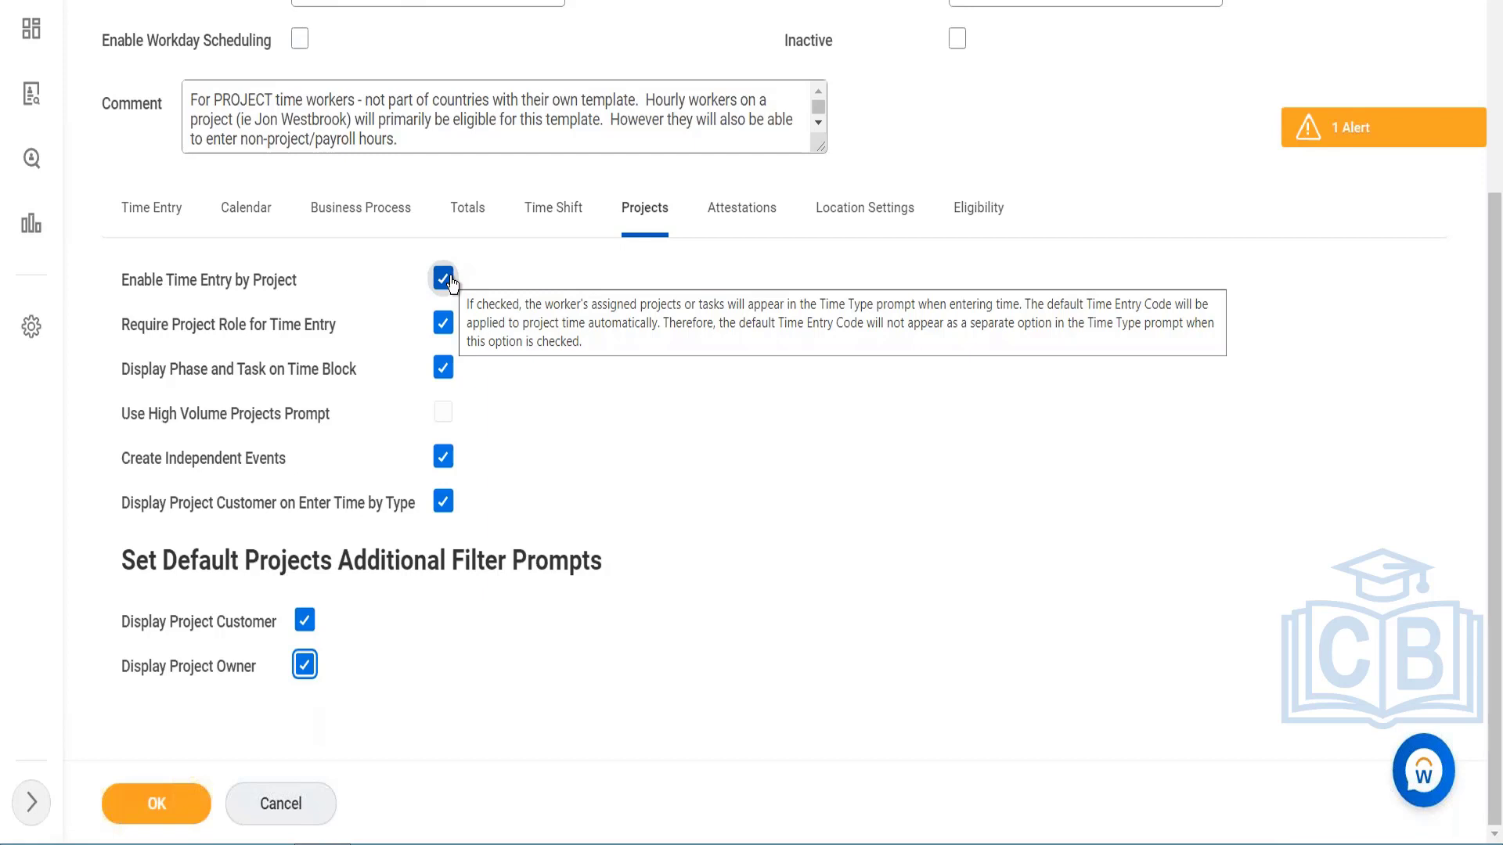
Step: Try Meal Length Rule 60 min as the template's Meal Length Rule attestation and review its definition, prompts and responses
left_click(732, 219)
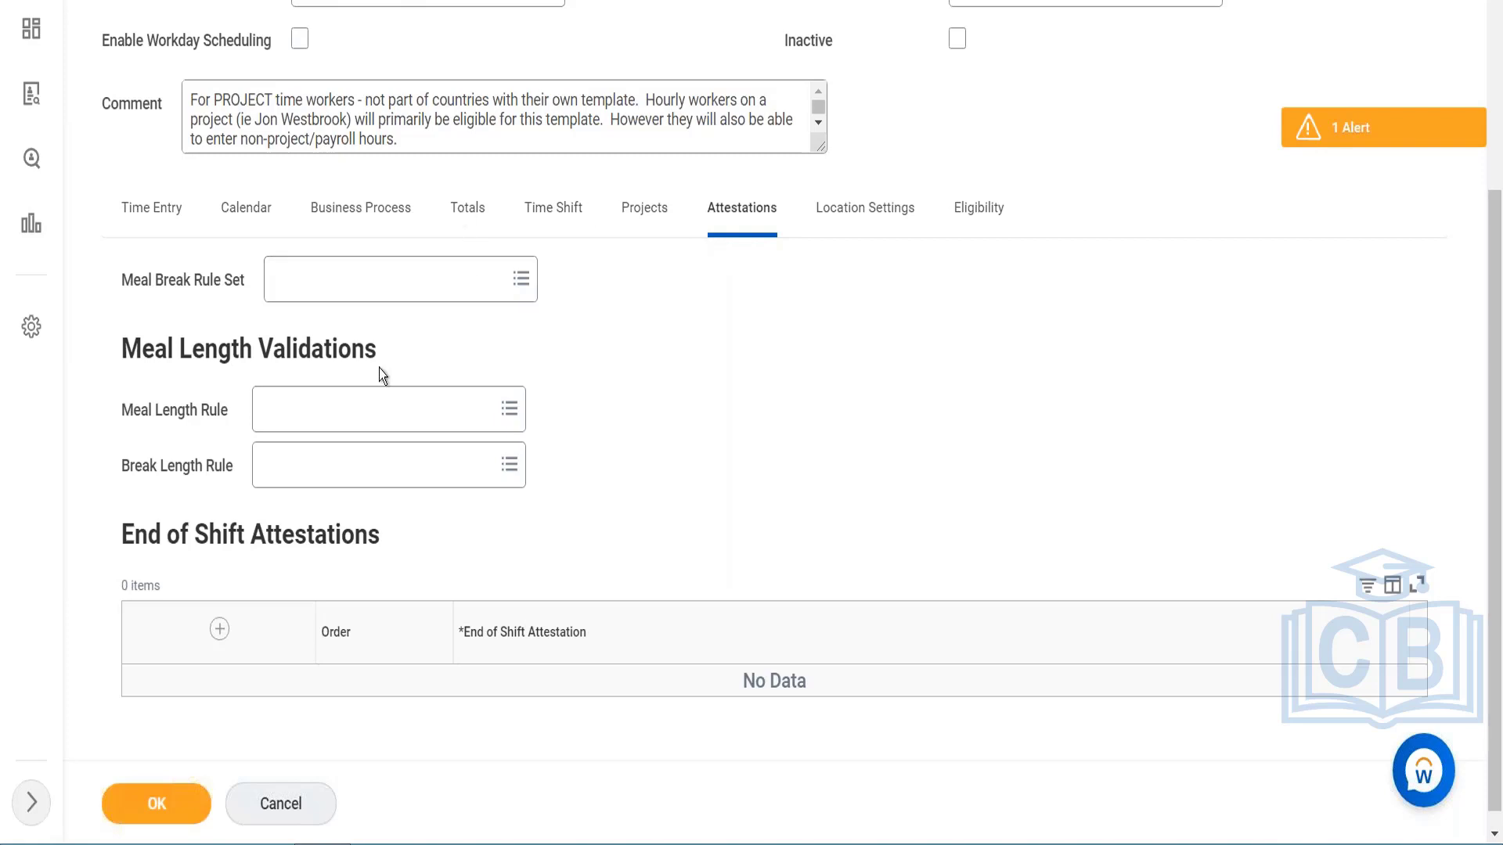
left_click(376, 409)
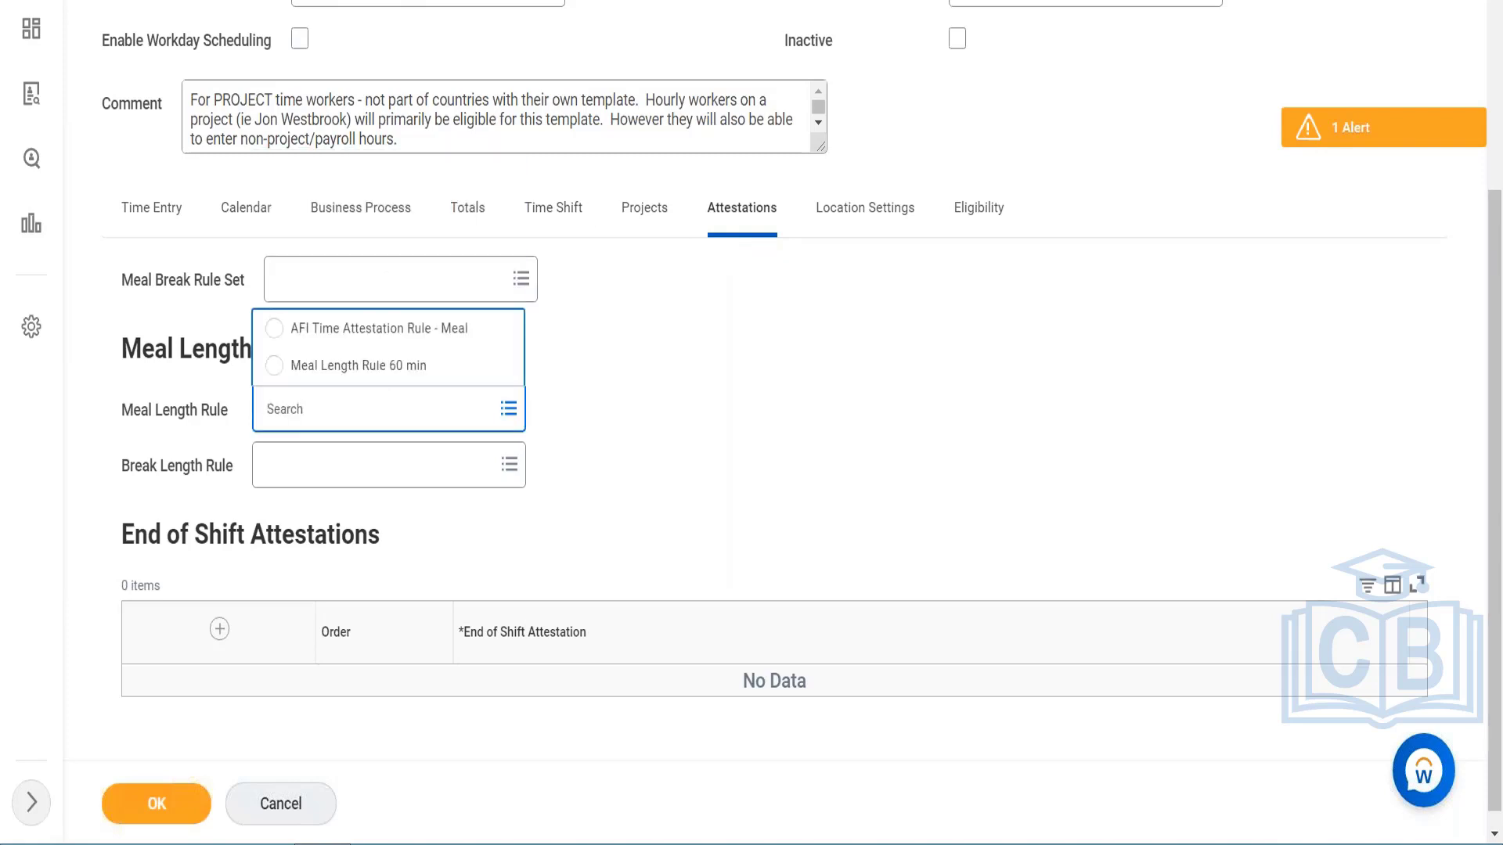
left_click(389, 366)
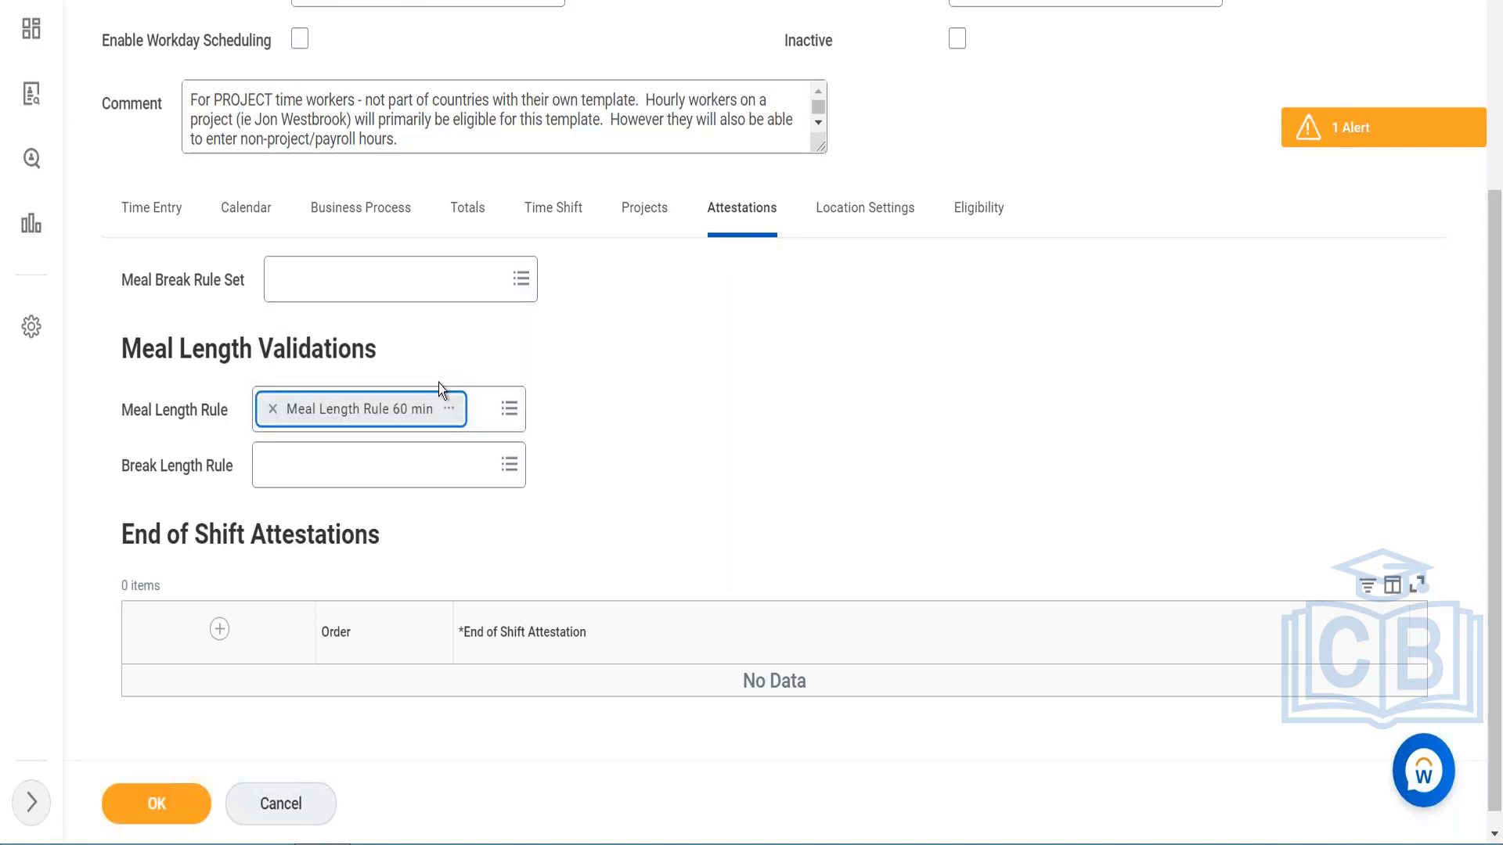
left_click(451, 410)
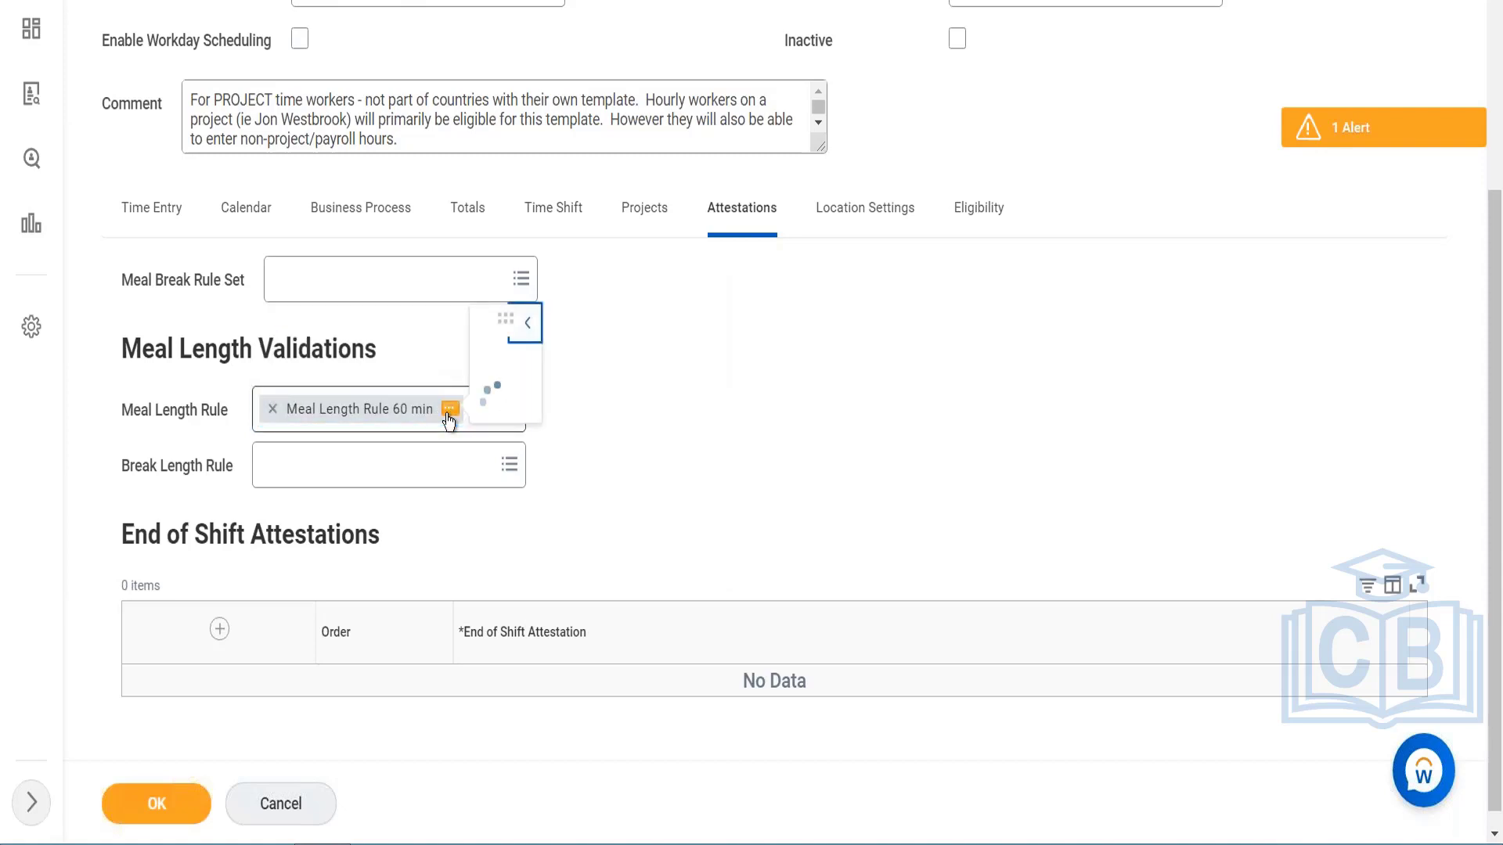
scroll(640, 307, "down", 3)
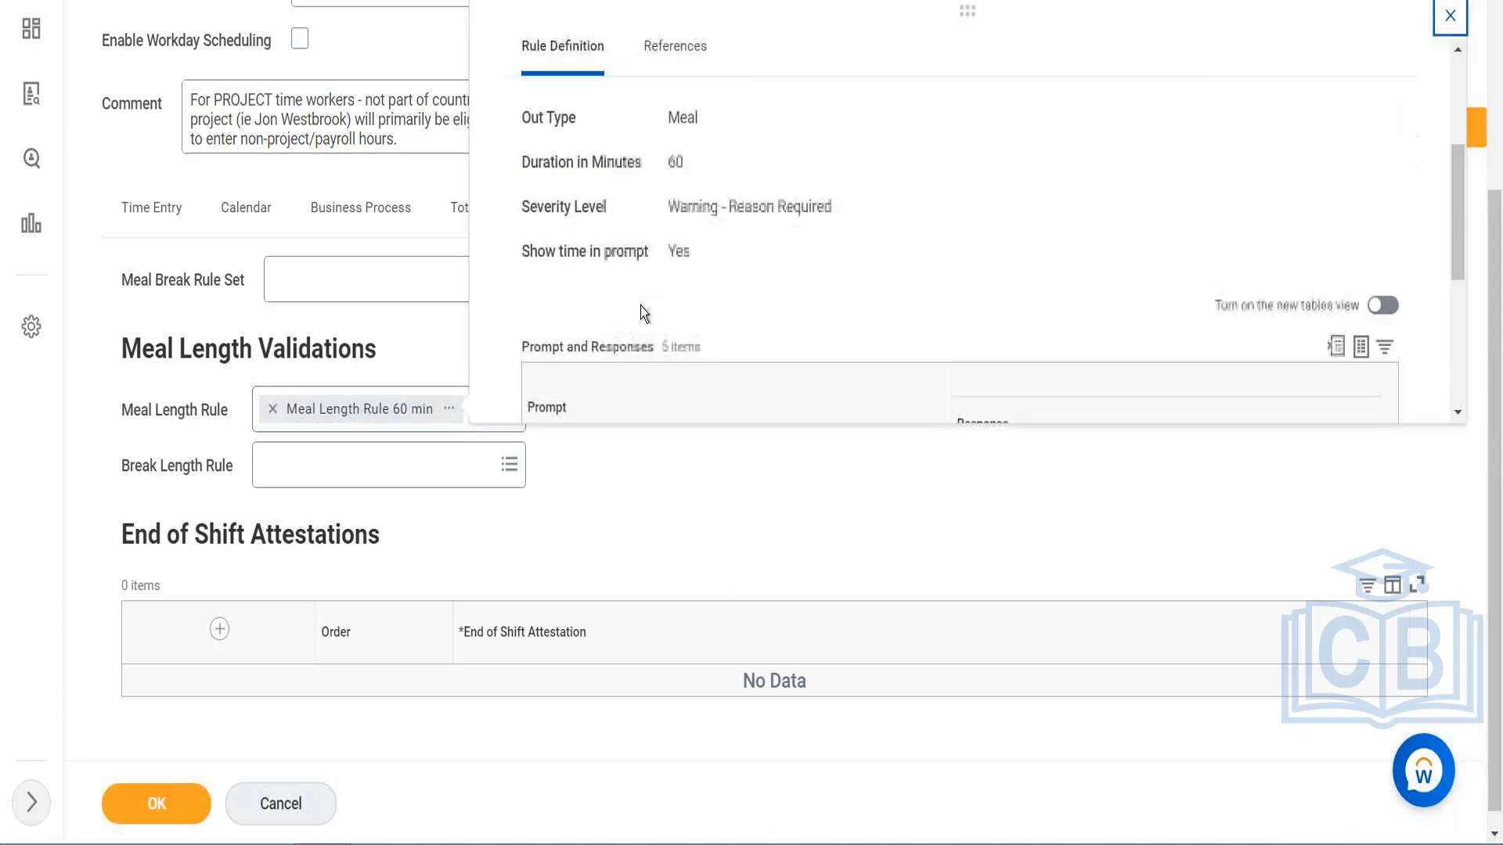
scroll(641, 307, "up", 3)
scroll(641, 307, "down", 5)
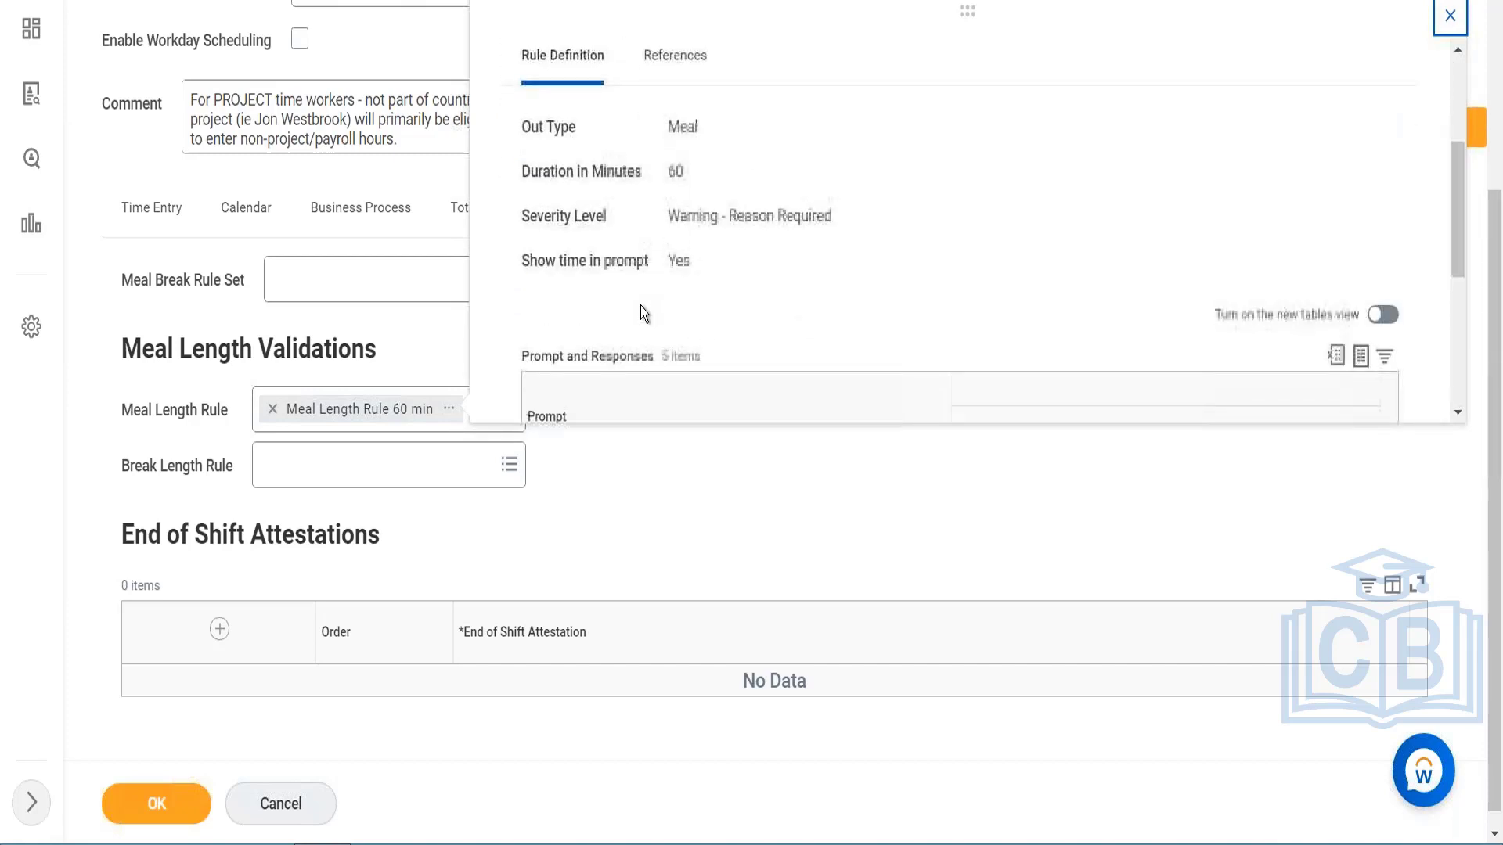
scroll(640, 306, "down", 1)
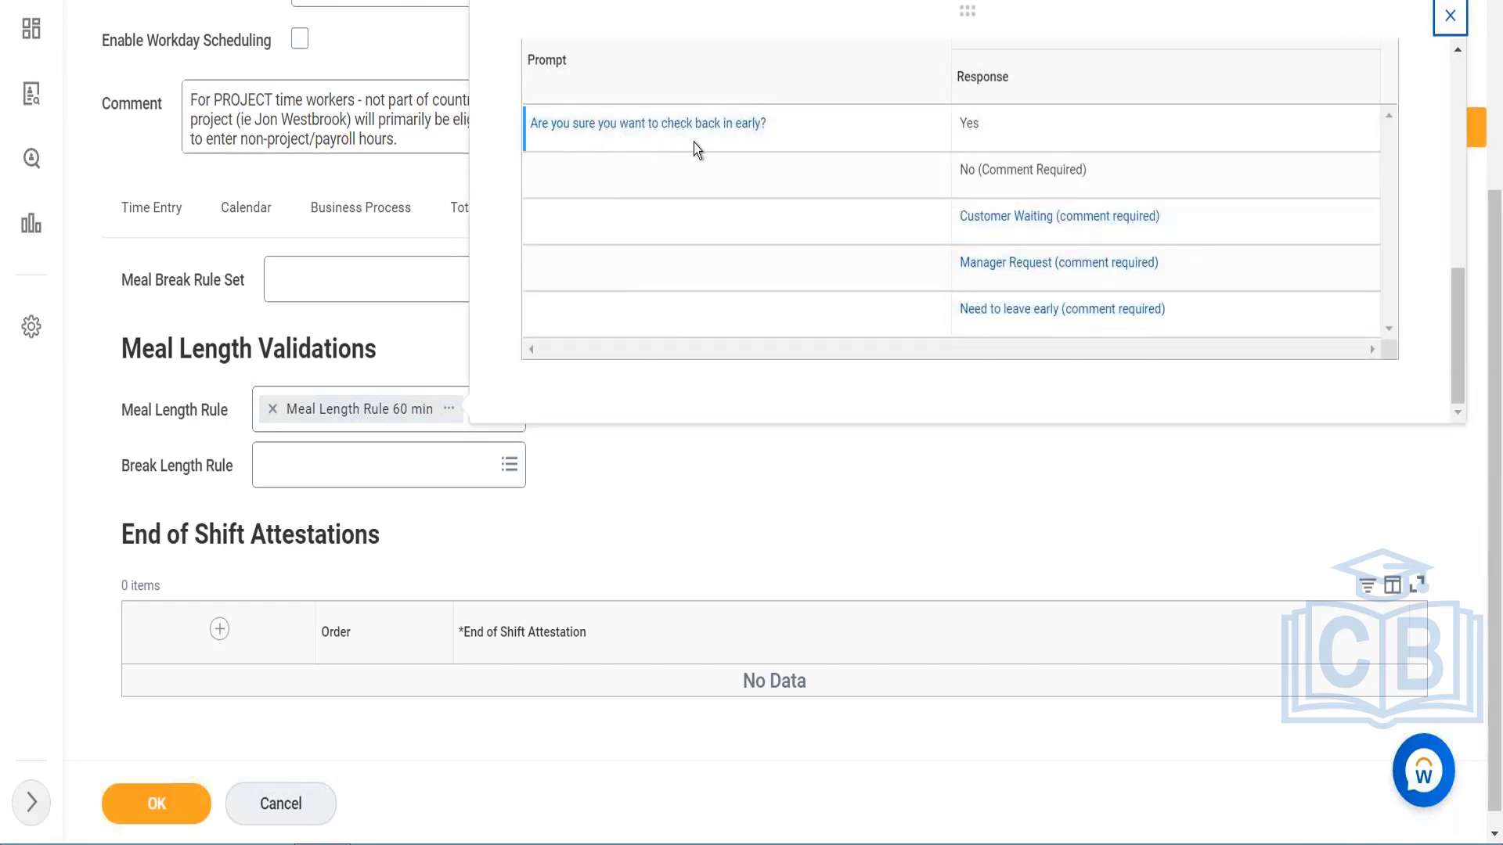
scroll(806, 321, "down", 1)
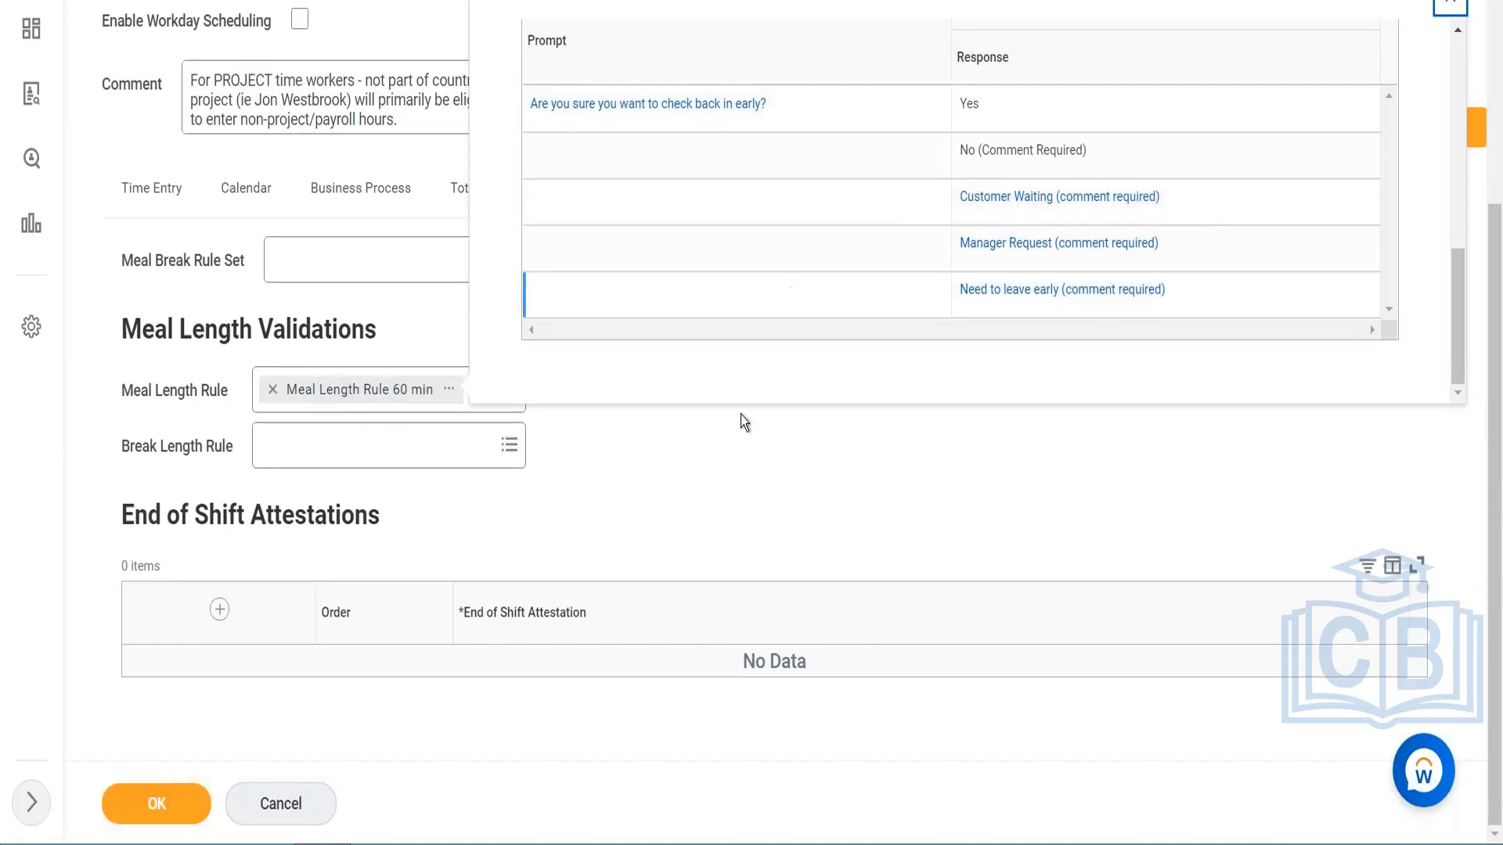
left_click(730, 431)
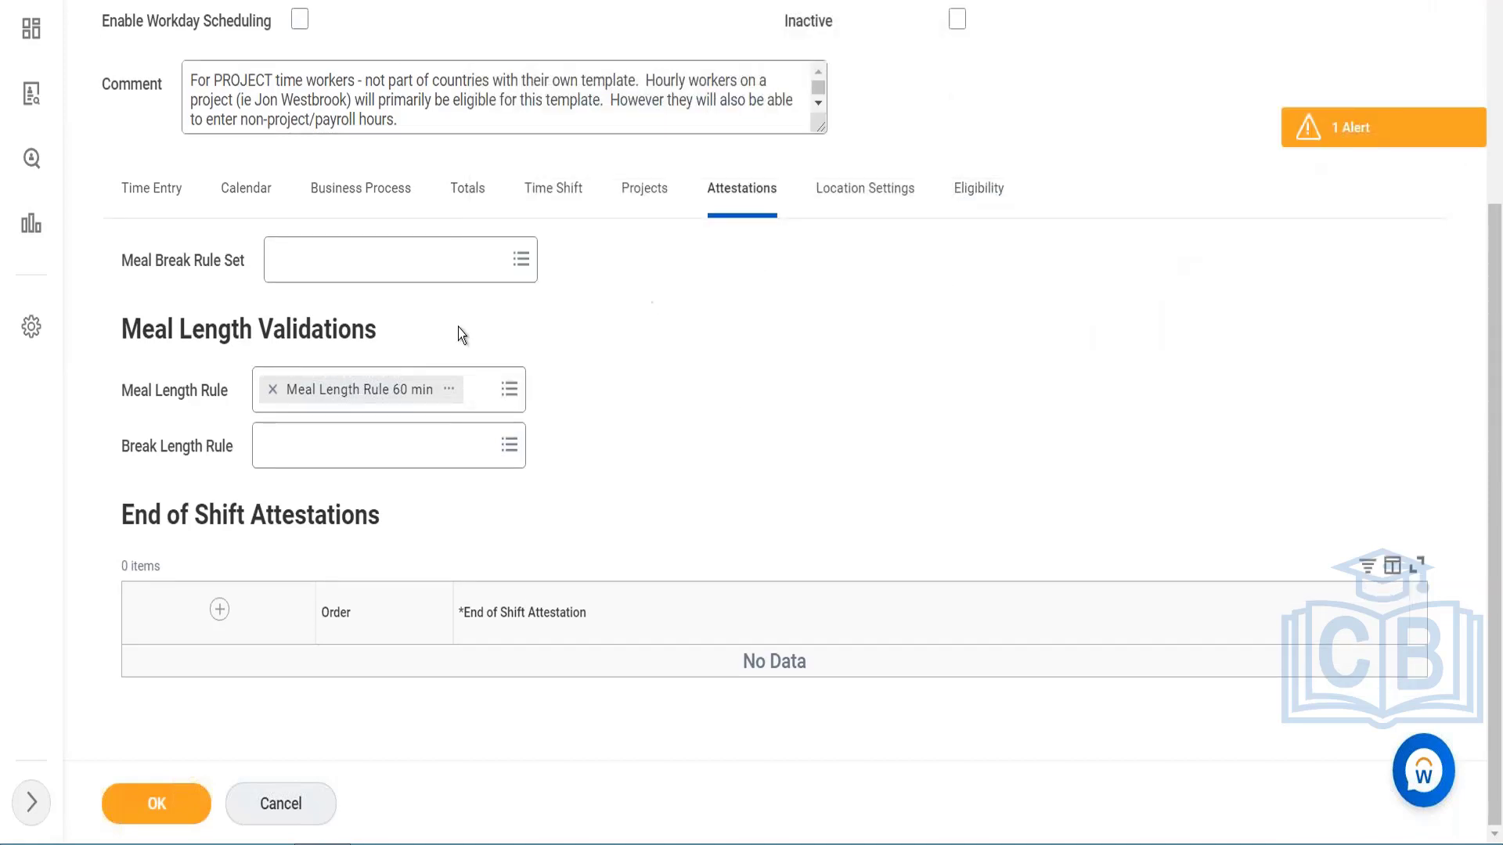
Step: Remove the selected Meal Length Rule and check the choices available for the Break Length Rule
left_click(267, 395)
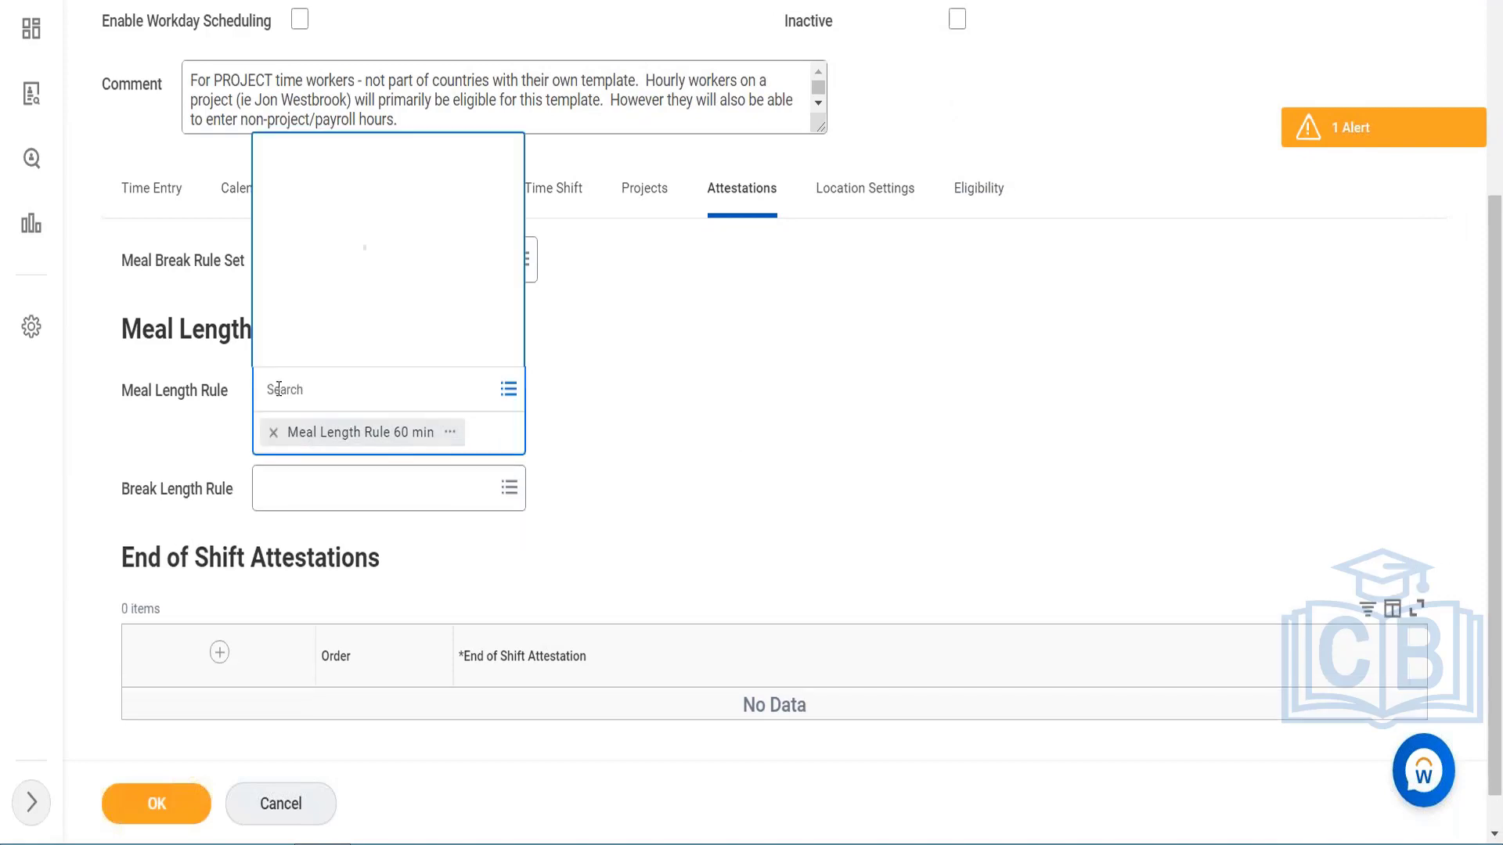
left_click(272, 432)
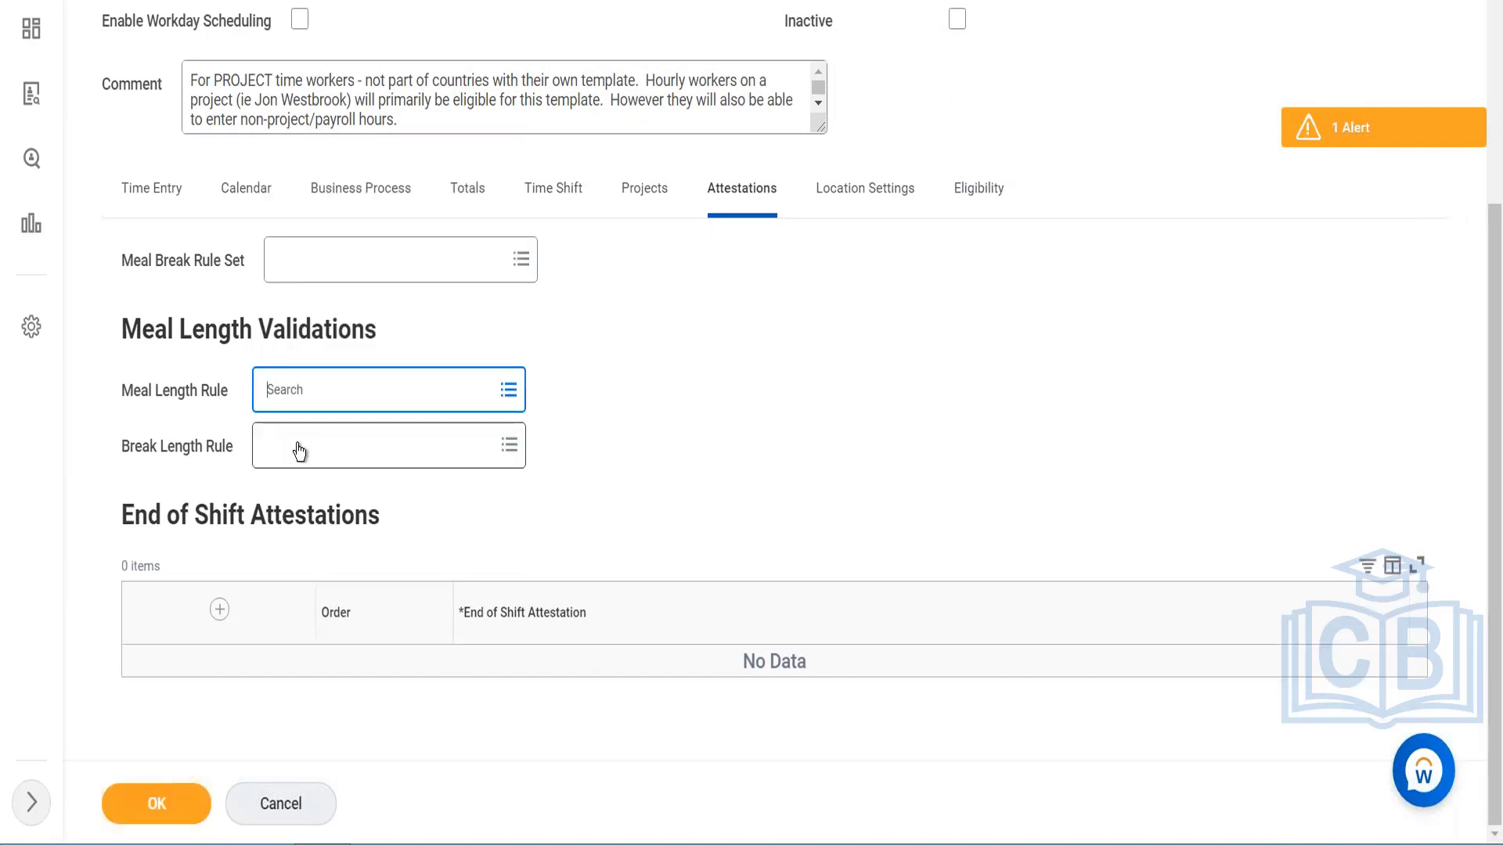
left_click(298, 447)
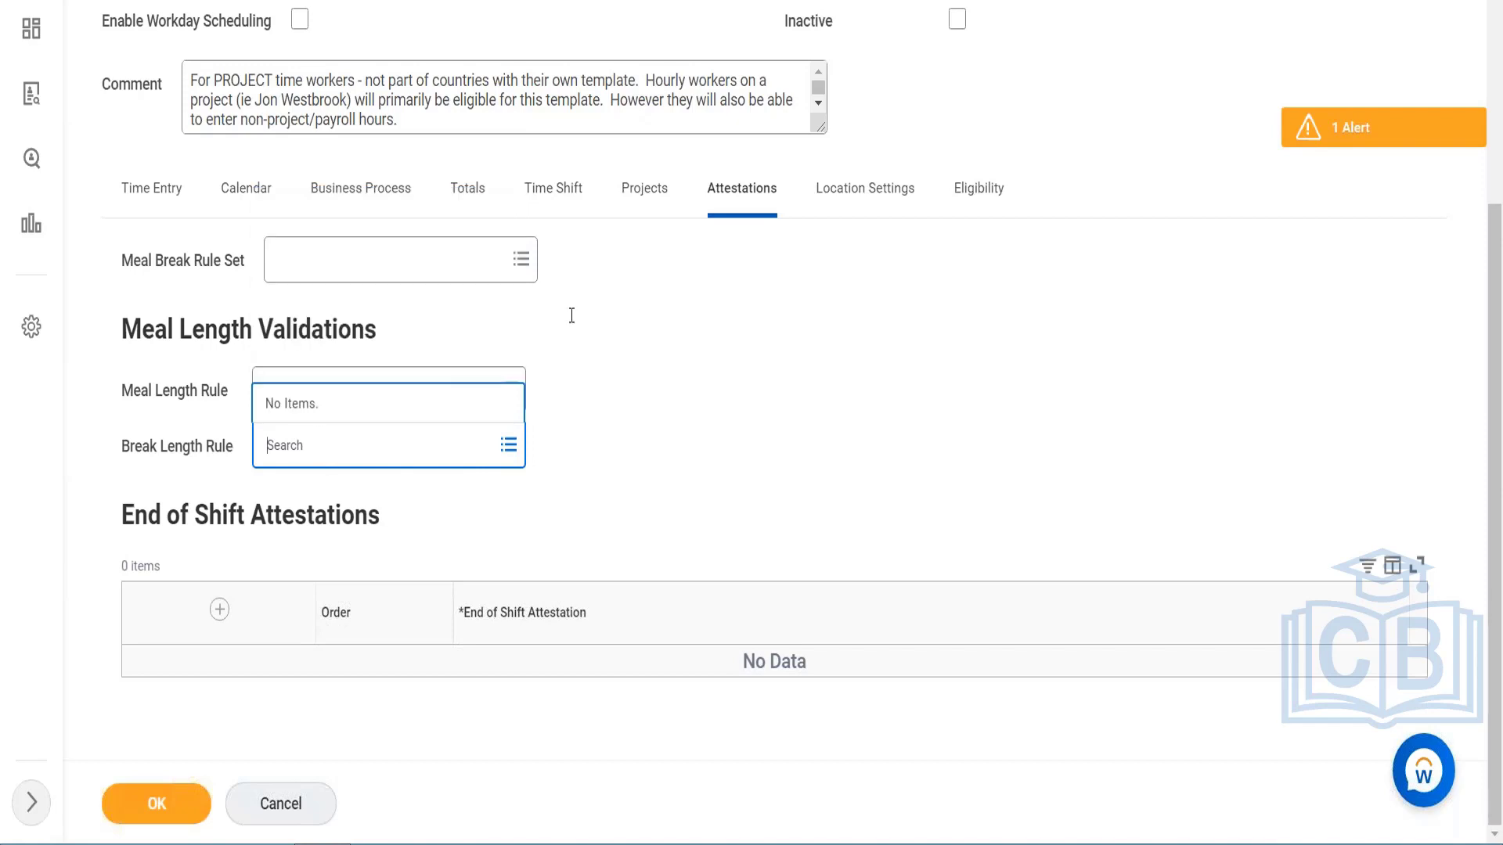
left_click(628, 308)
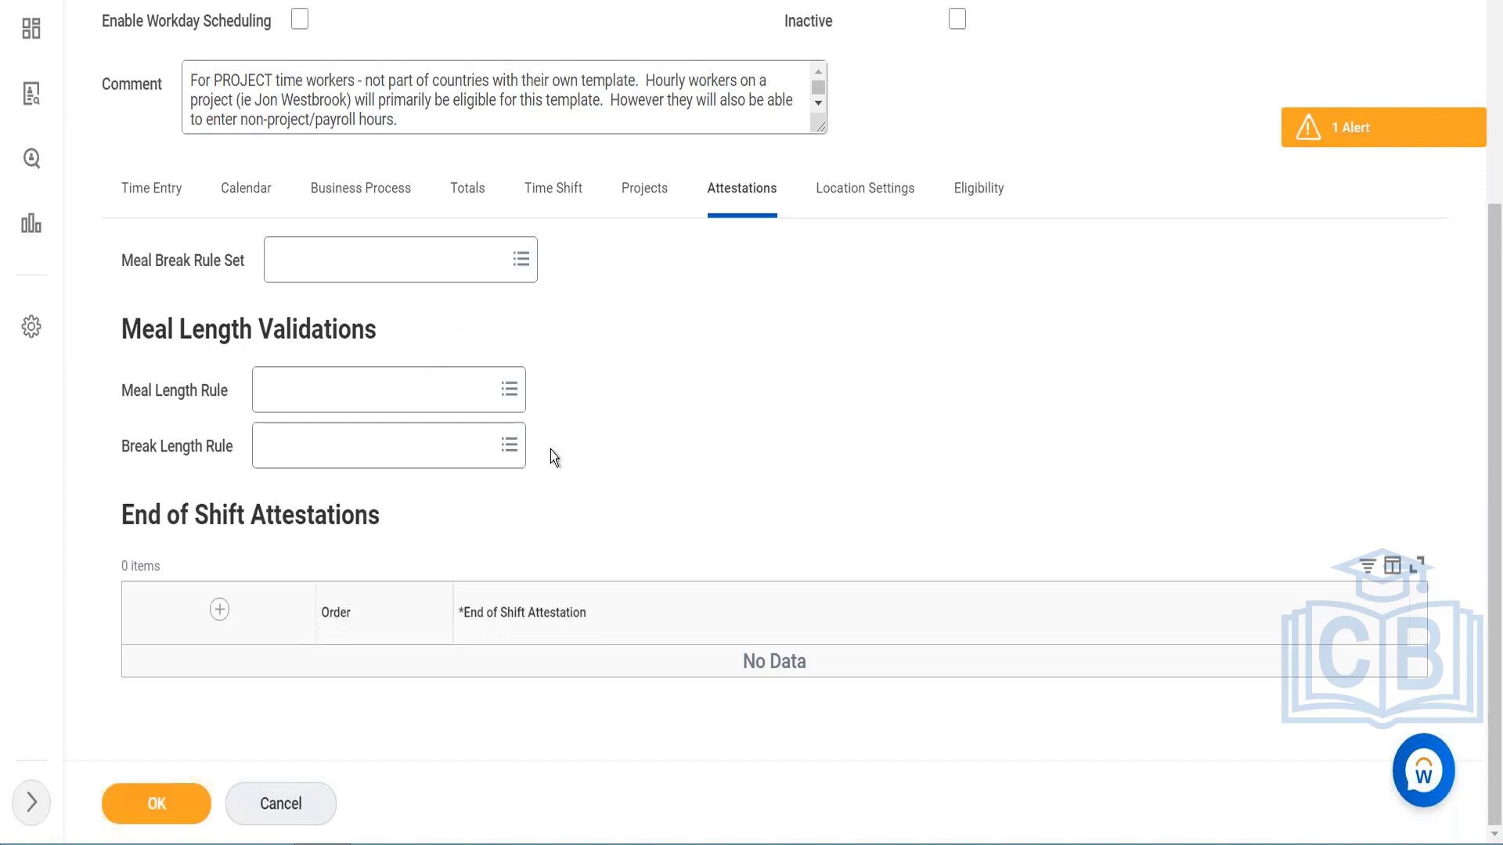
Step: Try adding a mobile time entry geofence row in the location settings and look up its location choices
left_click(853, 193)
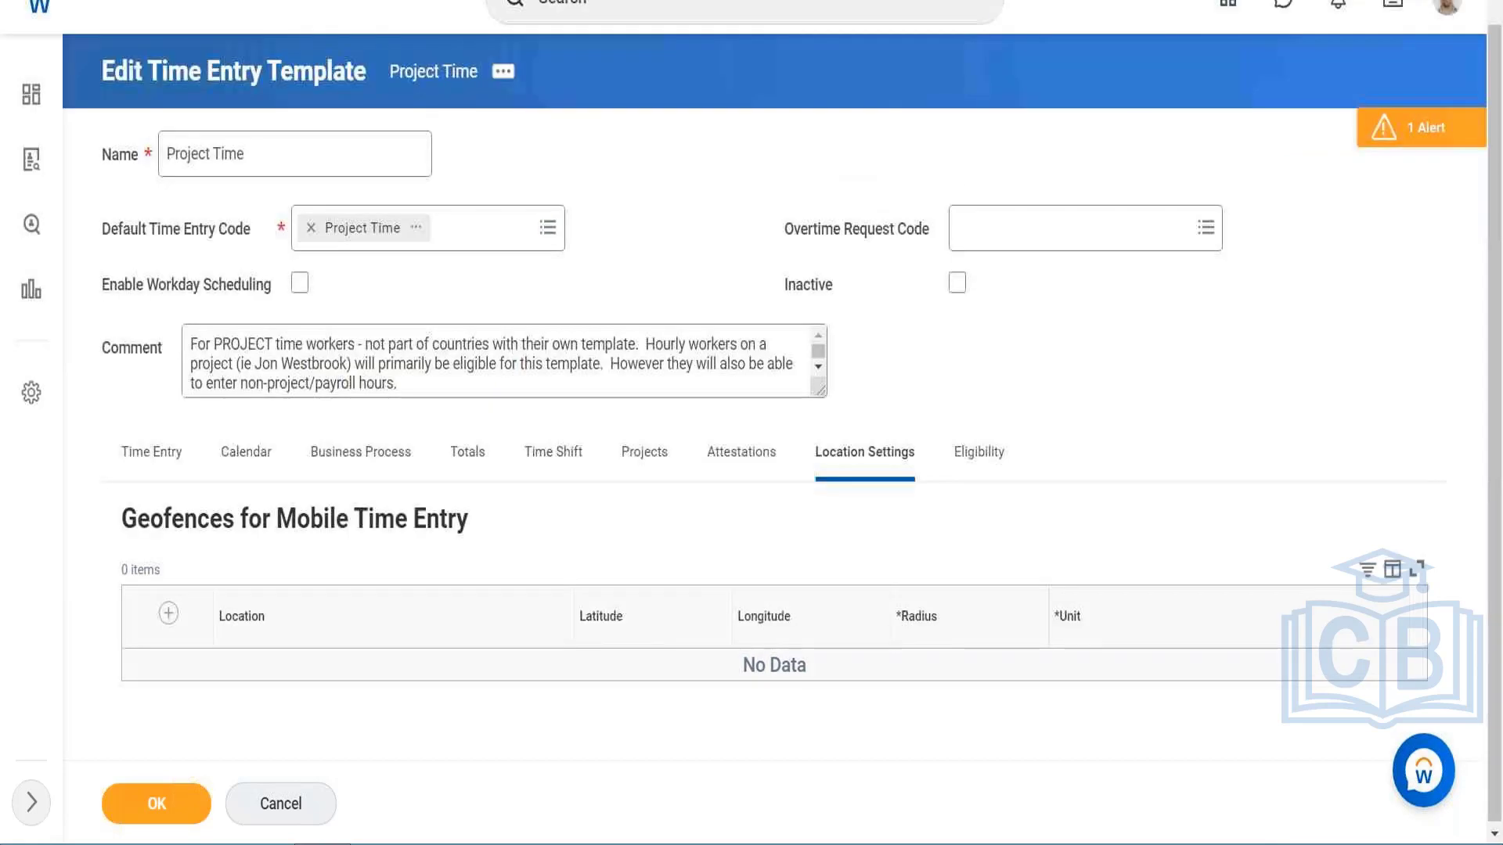
left_click(170, 616)
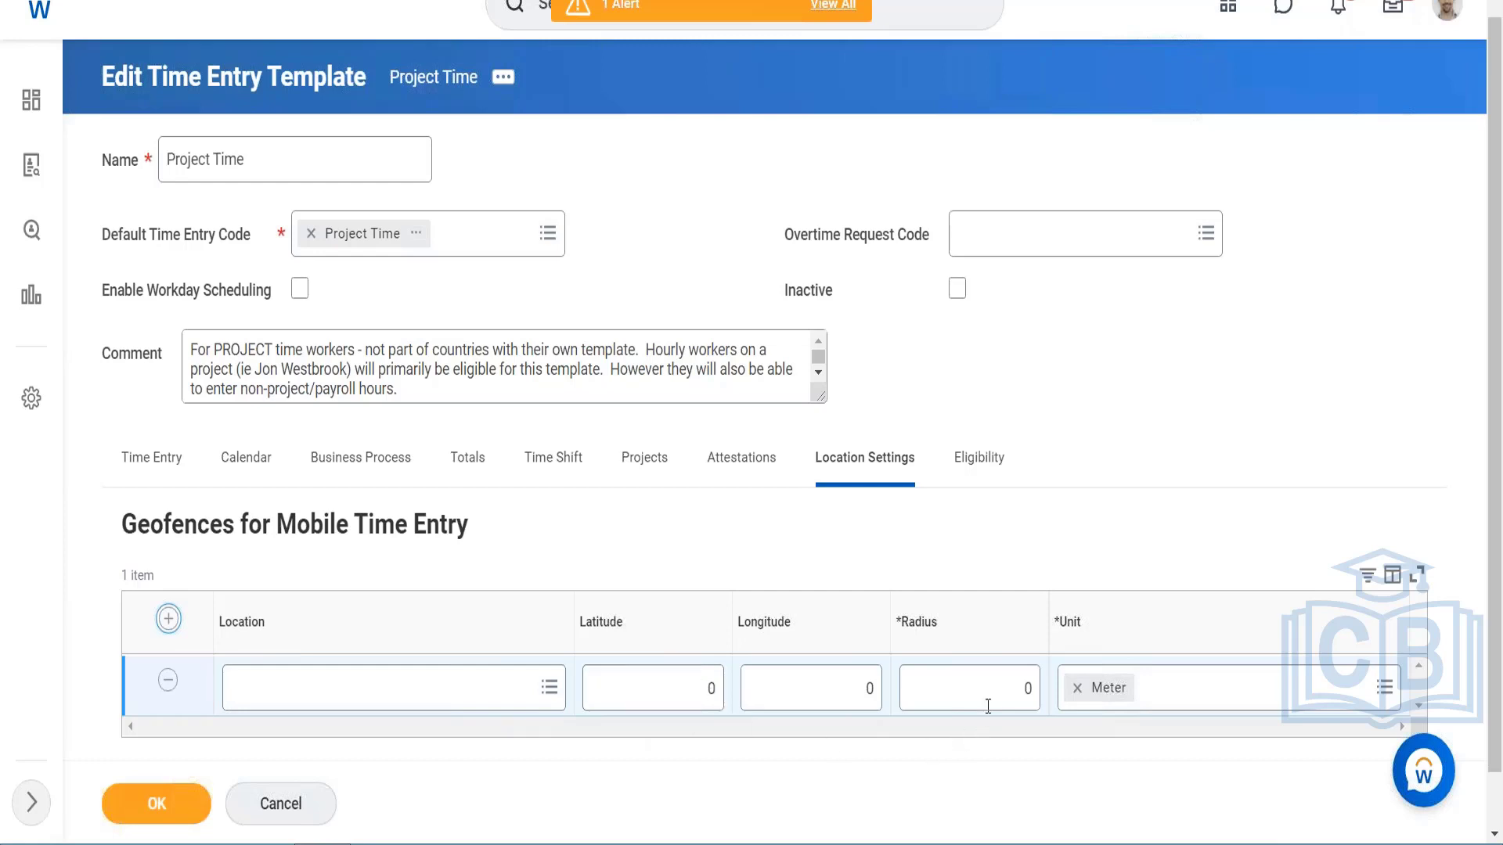
left_click(413, 698)
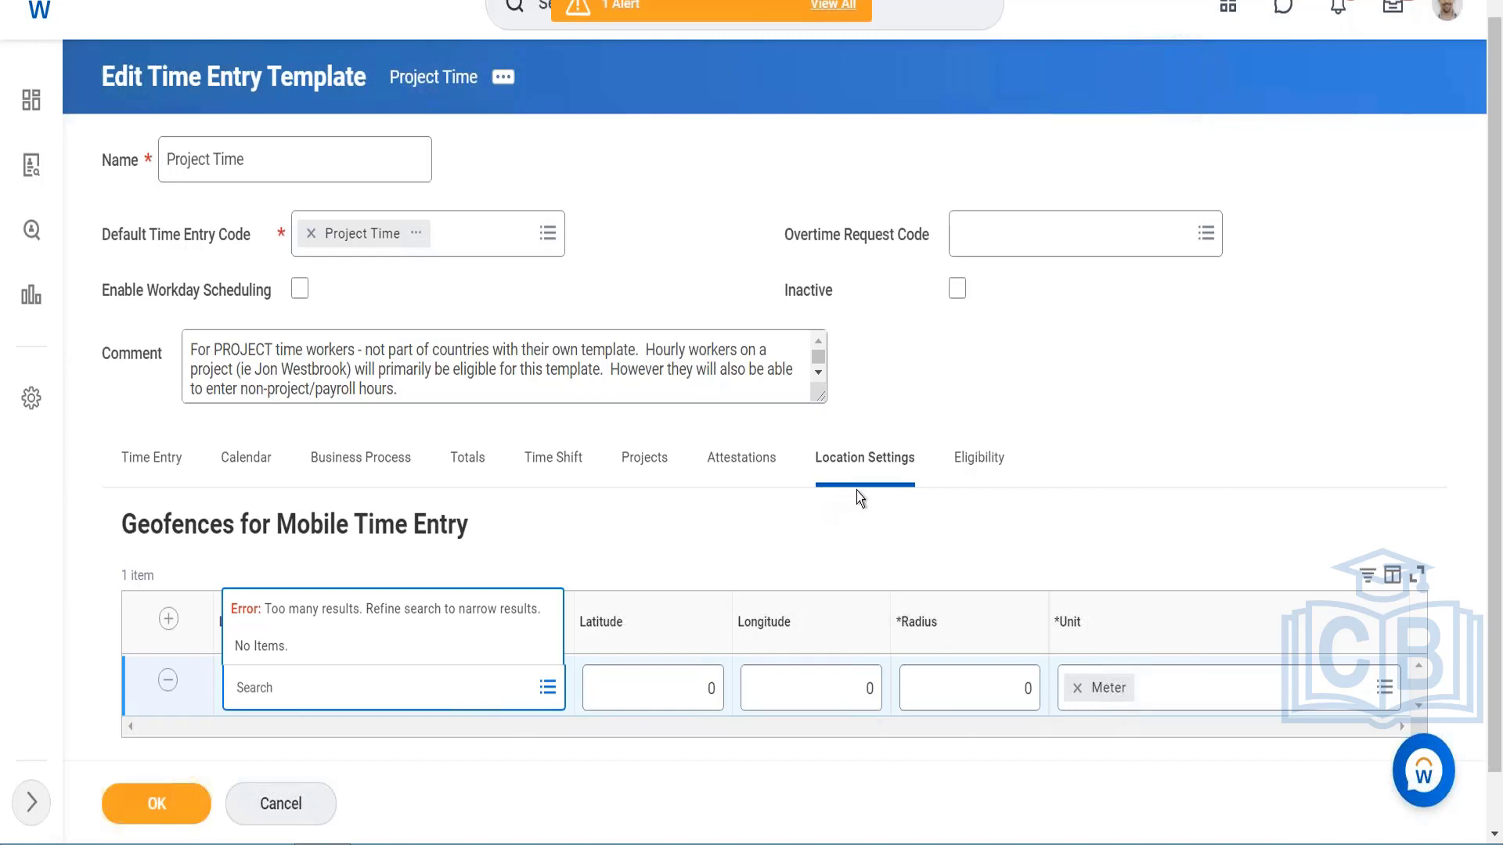
Step: Review the template's worker eligibility and the critical and warning validations in the Global Generic Validations group
left_click(988, 459)
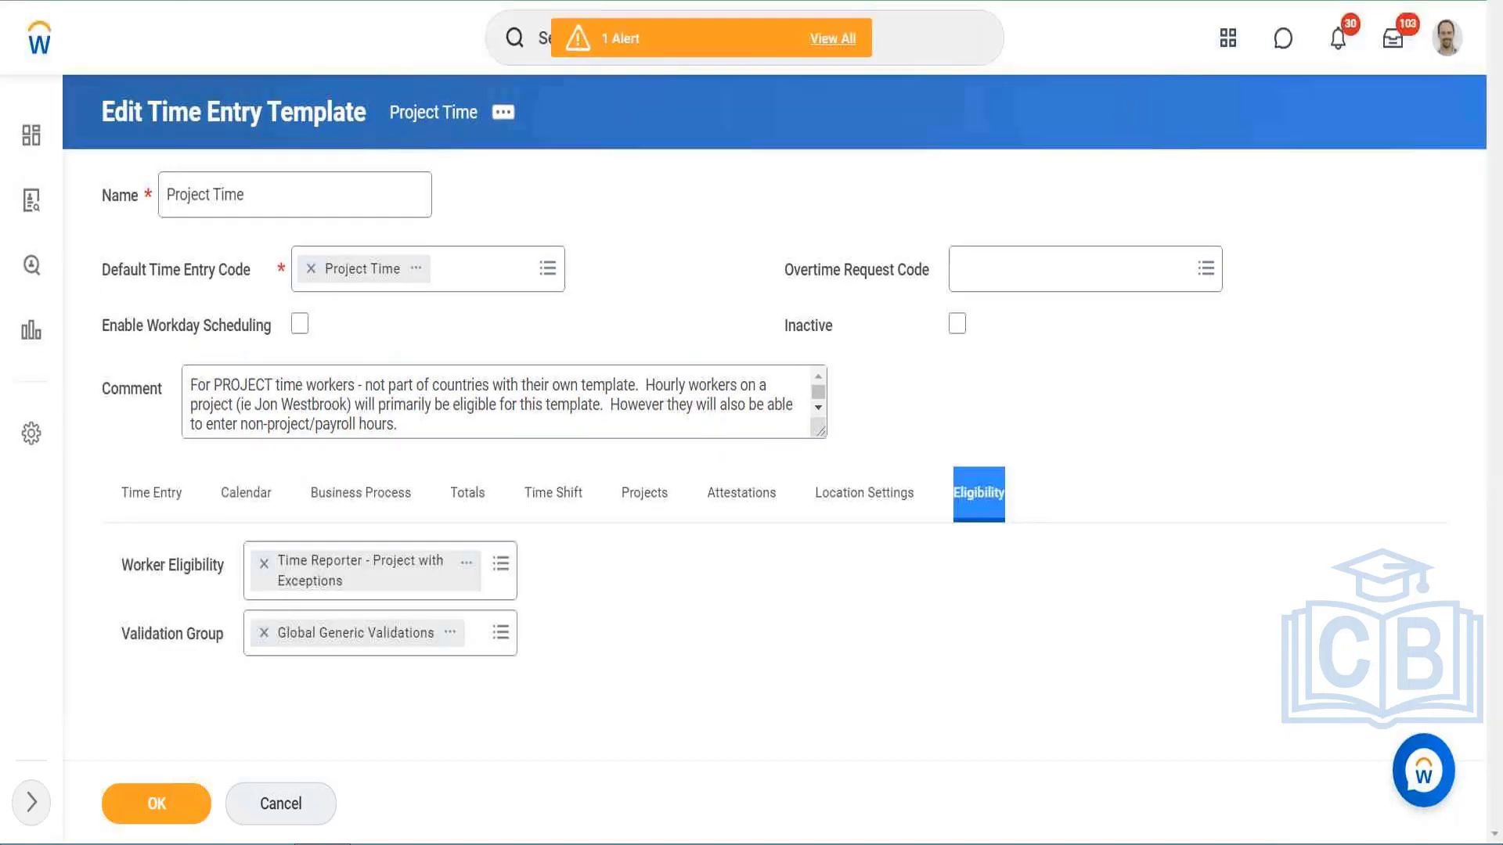
left_click(452, 634)
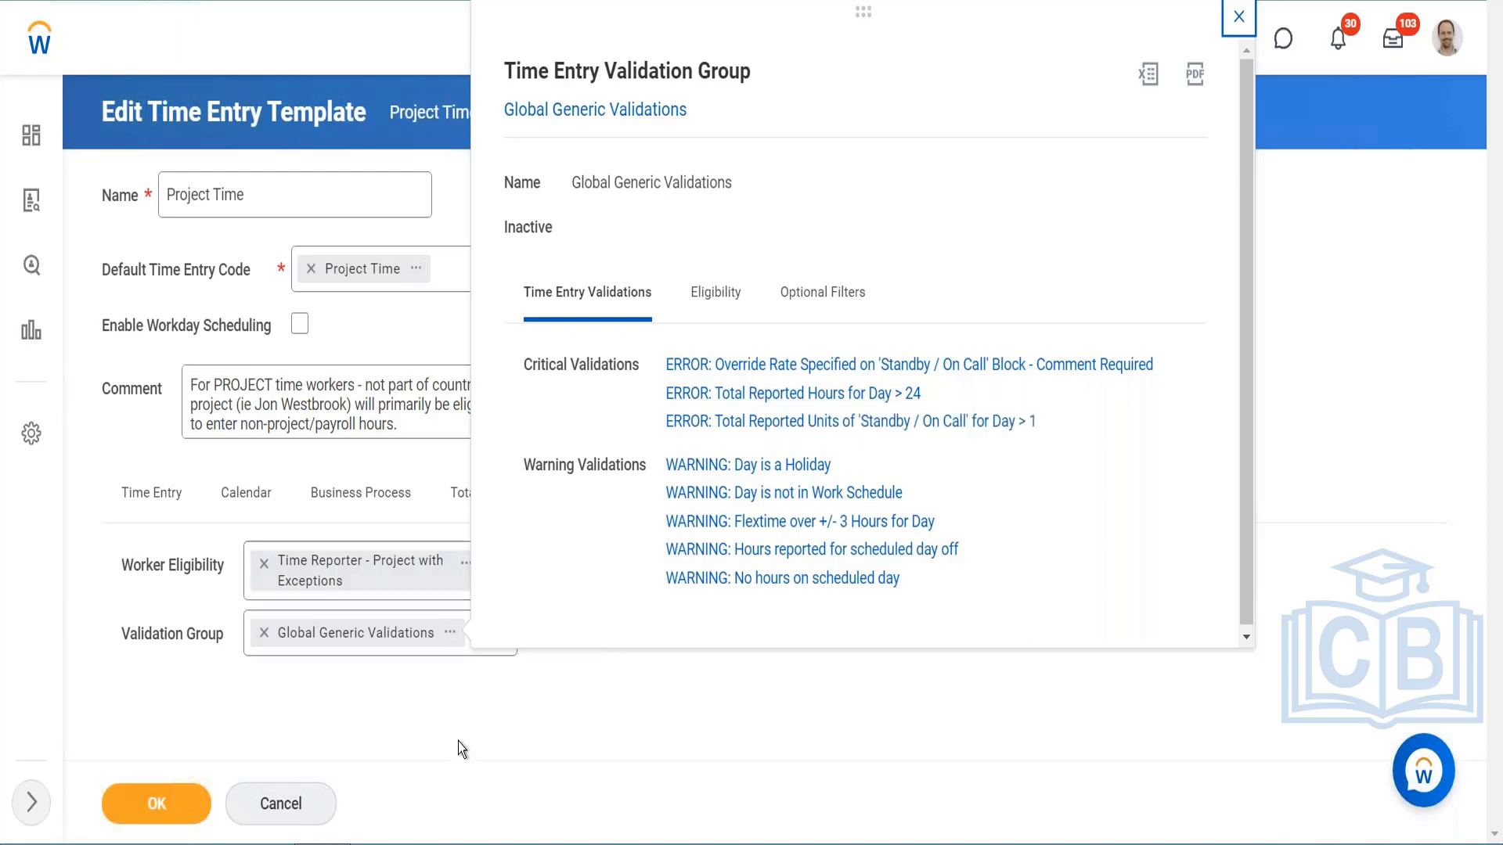
left_click(1239, 16)
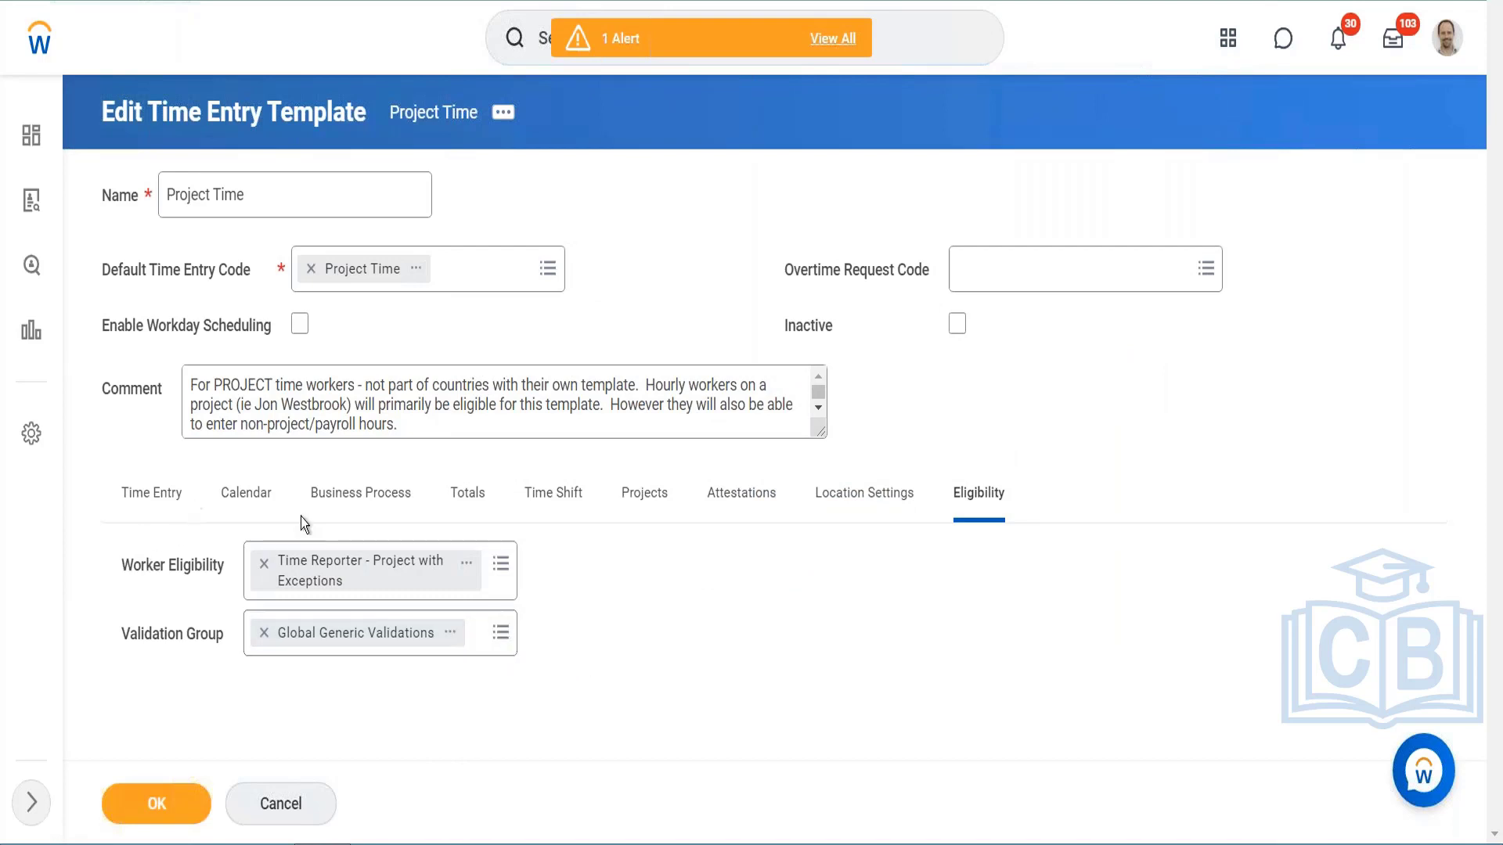
left_click(452, 636)
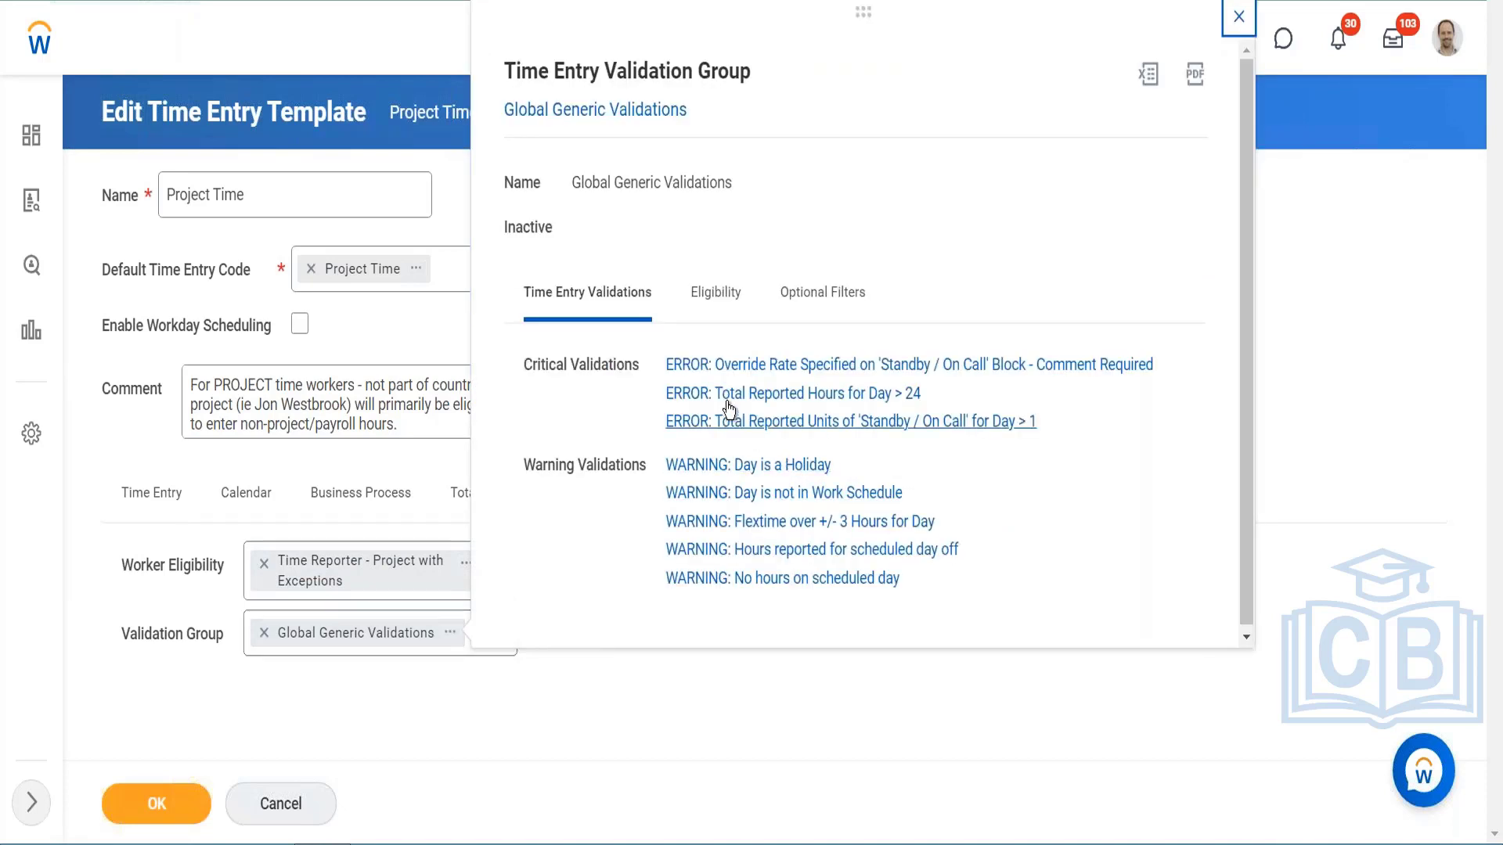
left_click(383, 456)
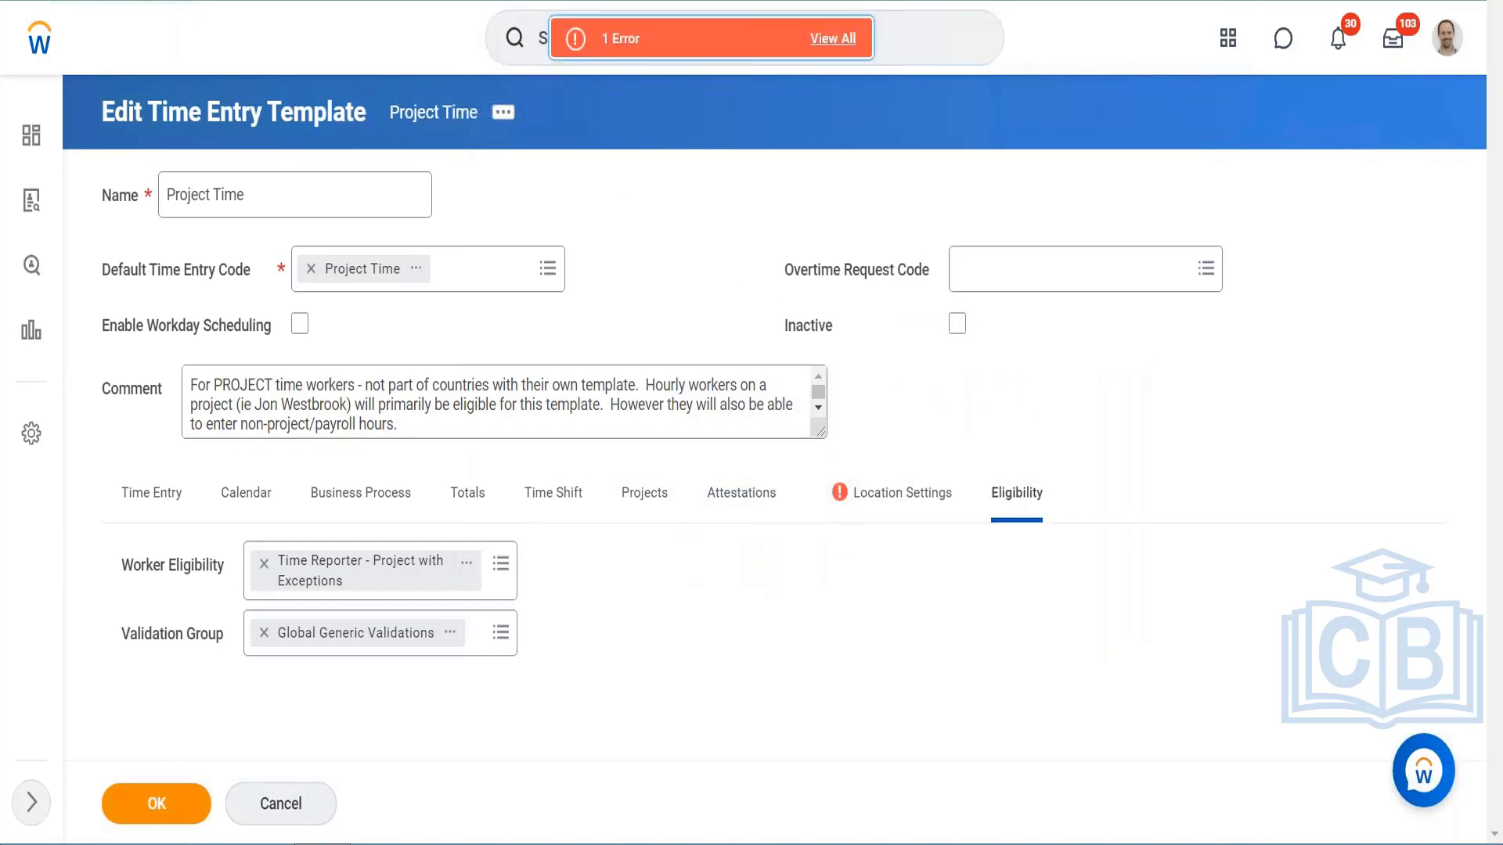
Step: Remove the incomplete geofence row from the location settings and save the Project Time template
left_click(878, 514)
scroll(270, 681, "down", 2)
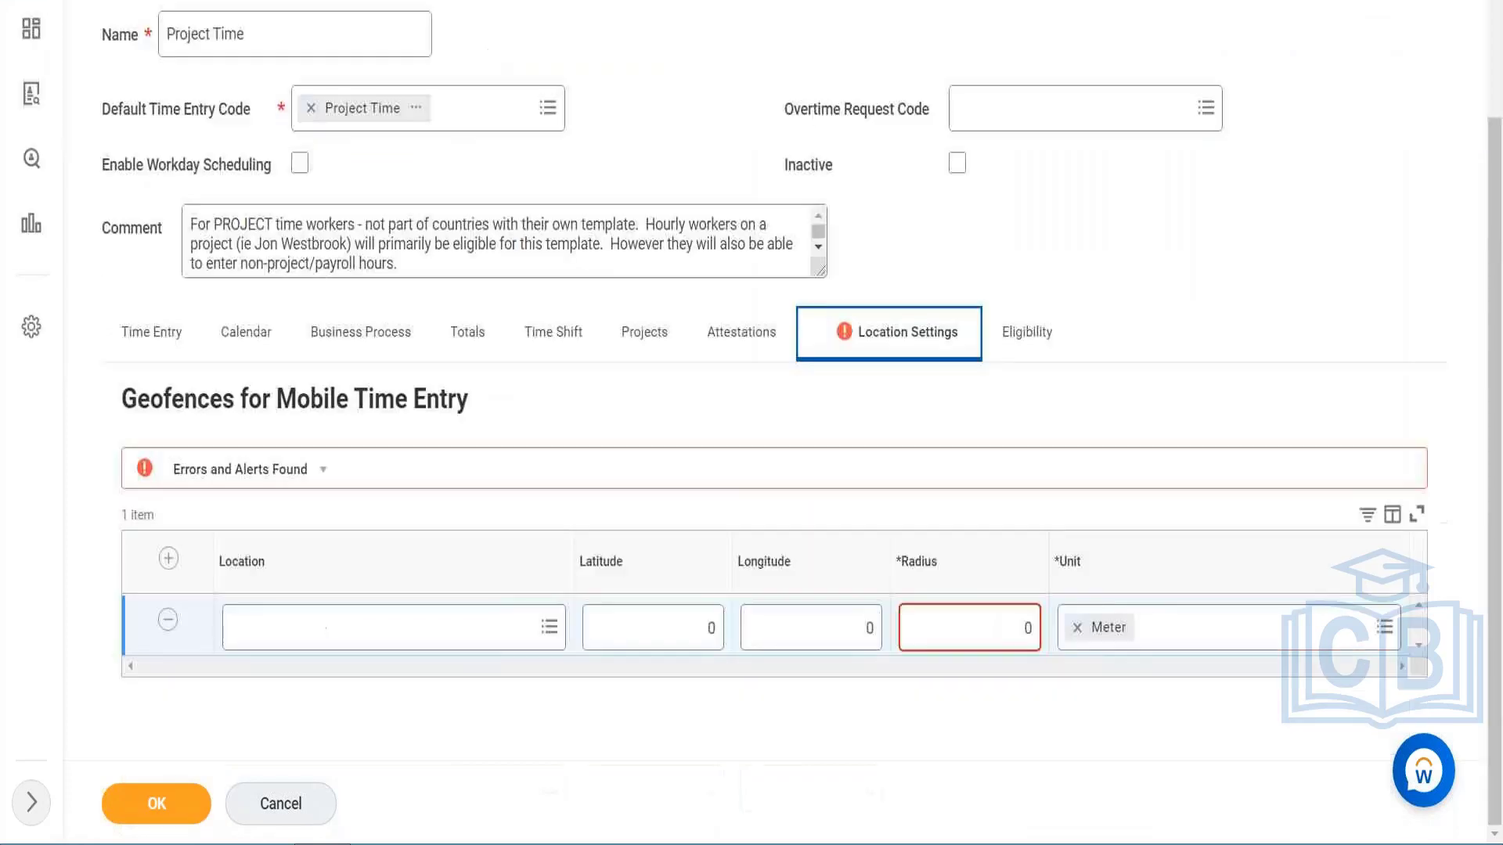
left_click(167, 623)
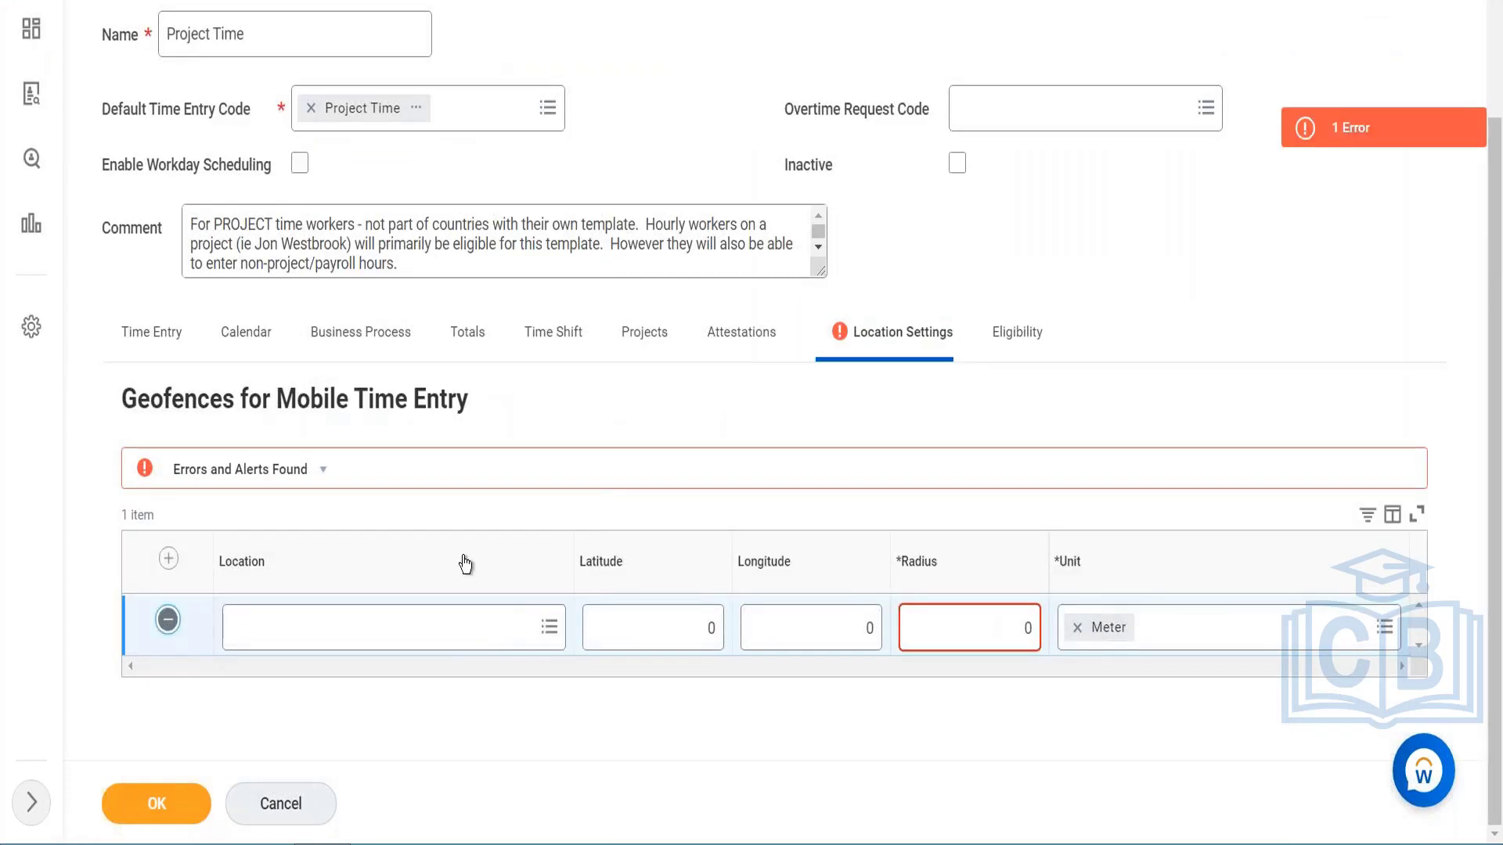
left_click(122, 806)
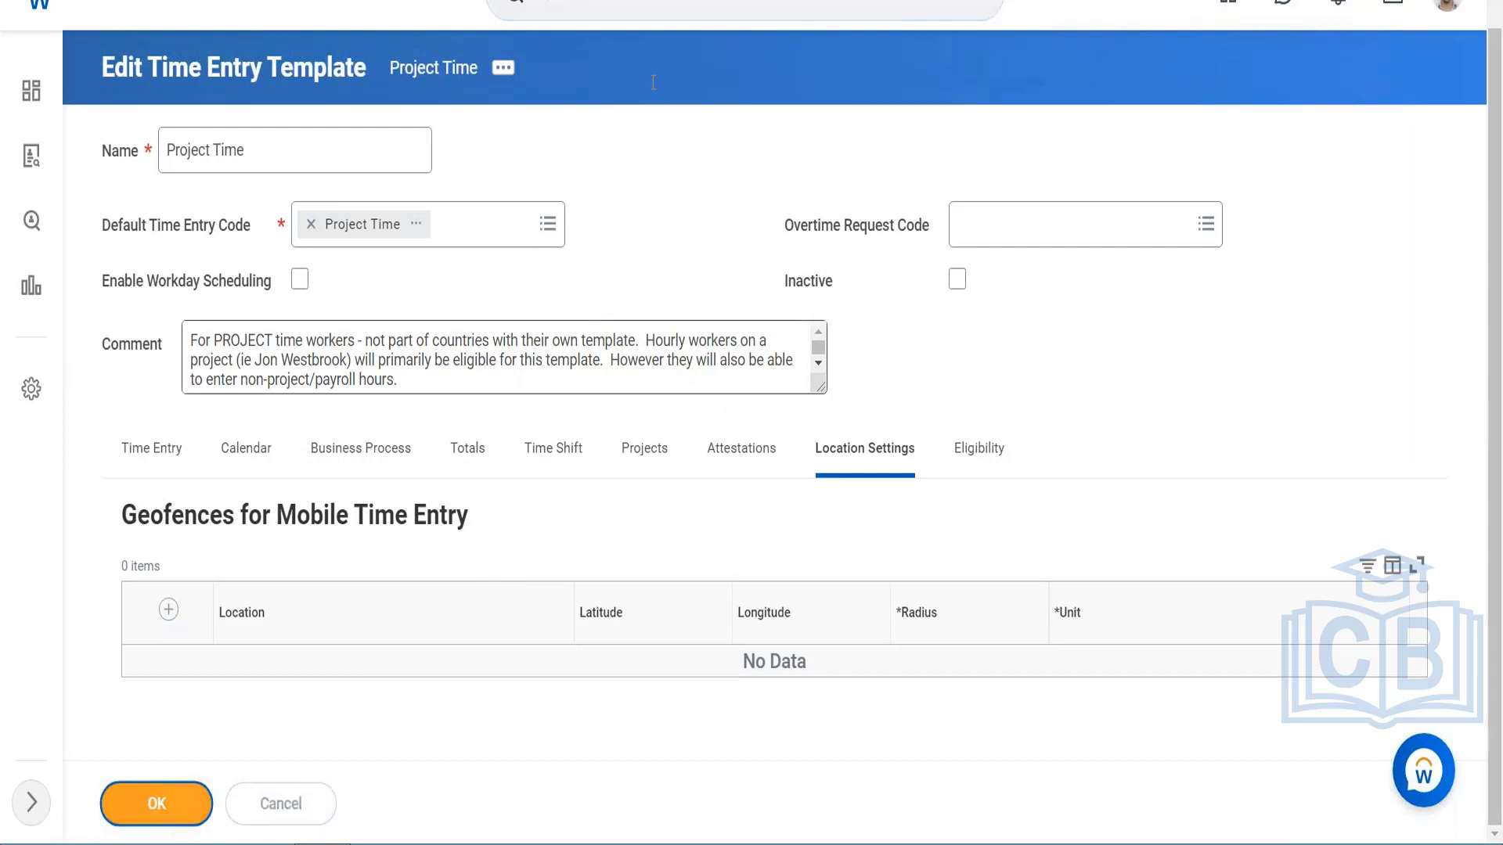
Step: Review the saved template's calendar view options, entry methods and additional options
left_click(245, 580)
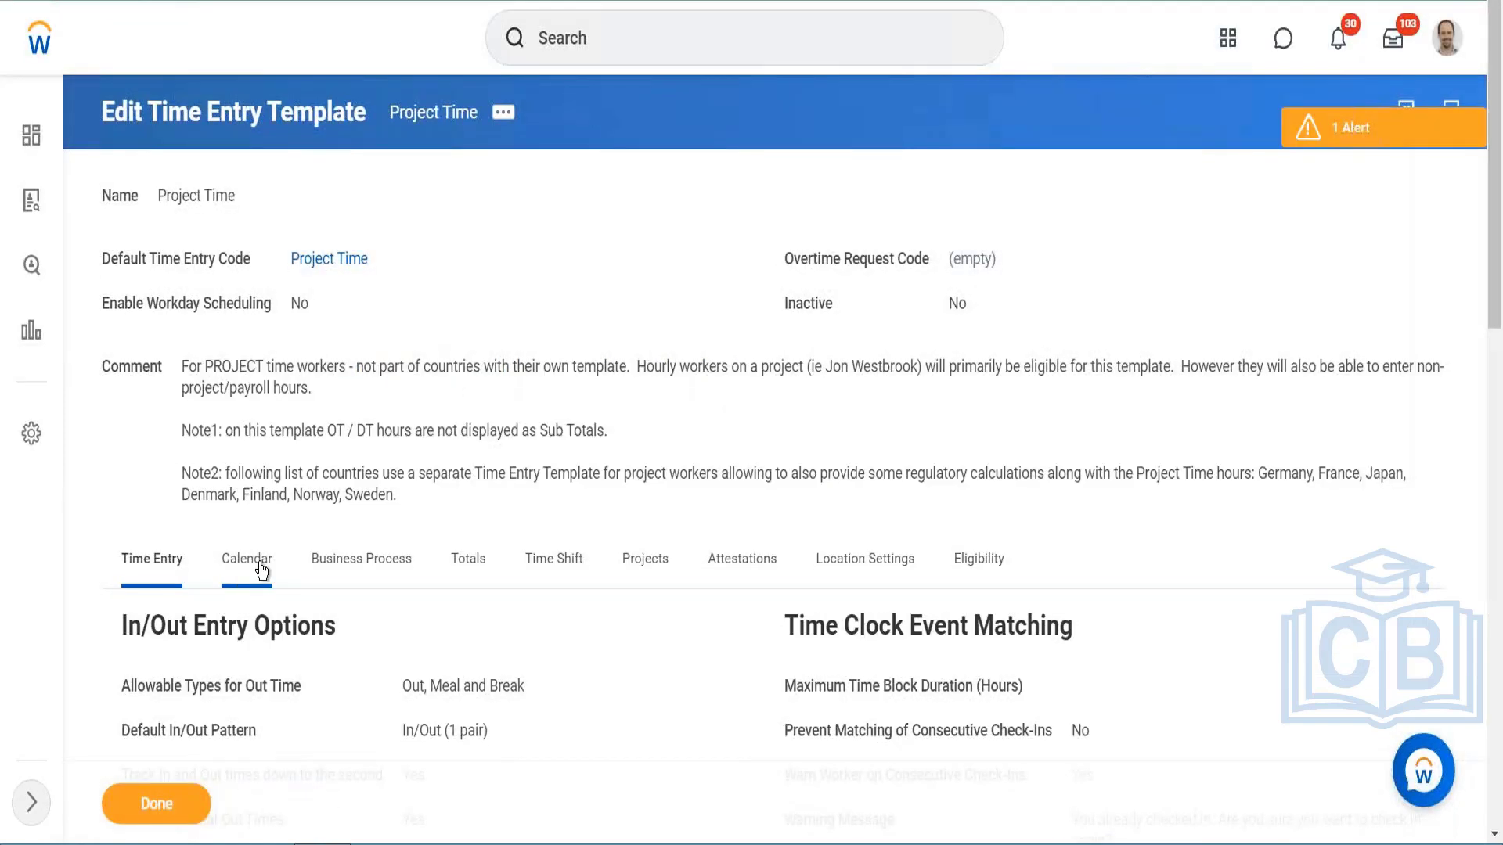
scroll(548, 292, "down", 5)
scroll(548, 293, "down", 1)
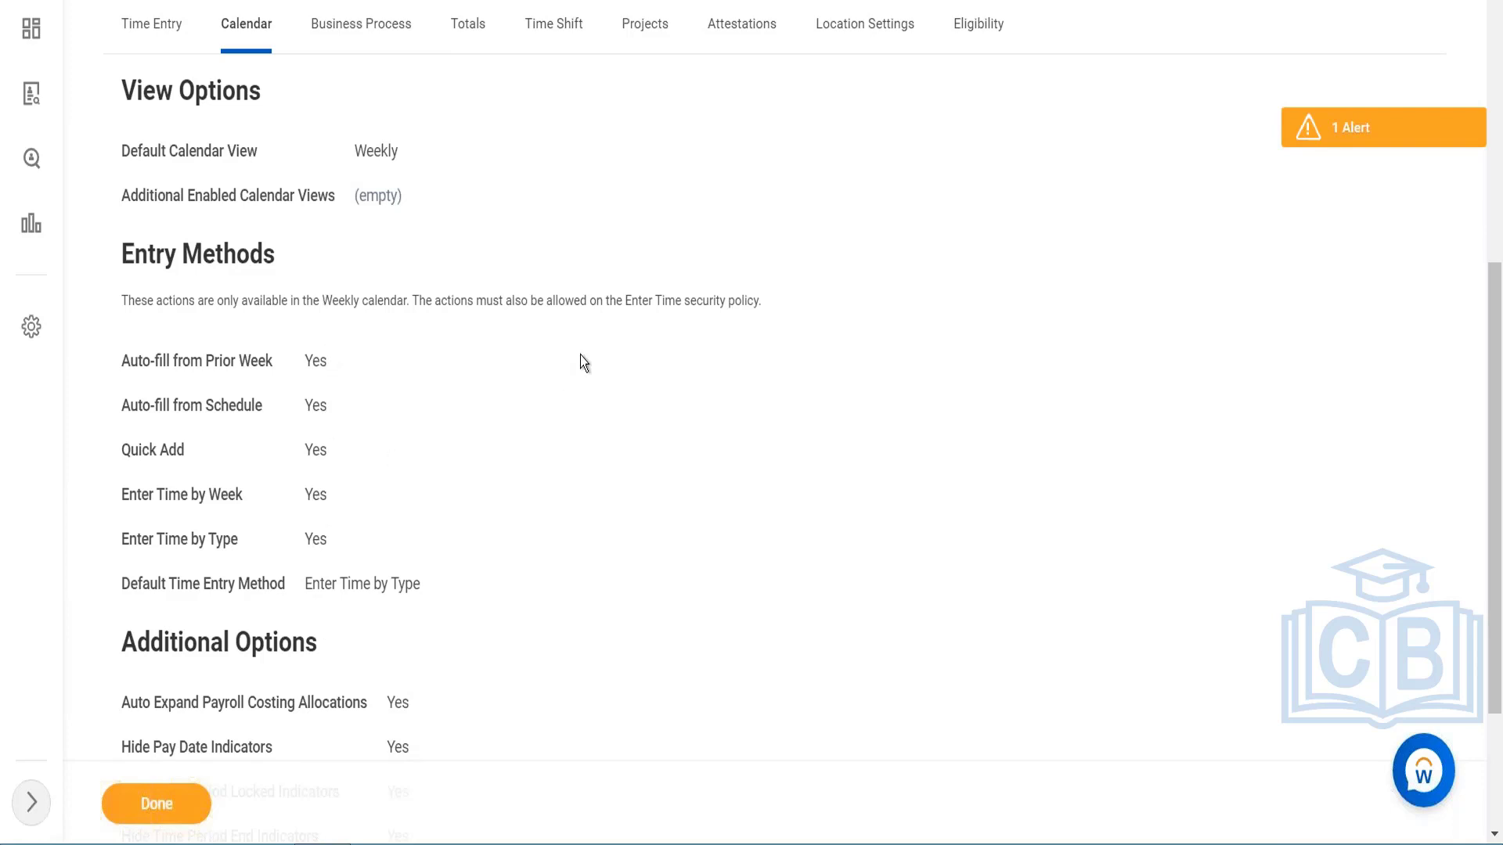
scroll(580, 355, "up", 4)
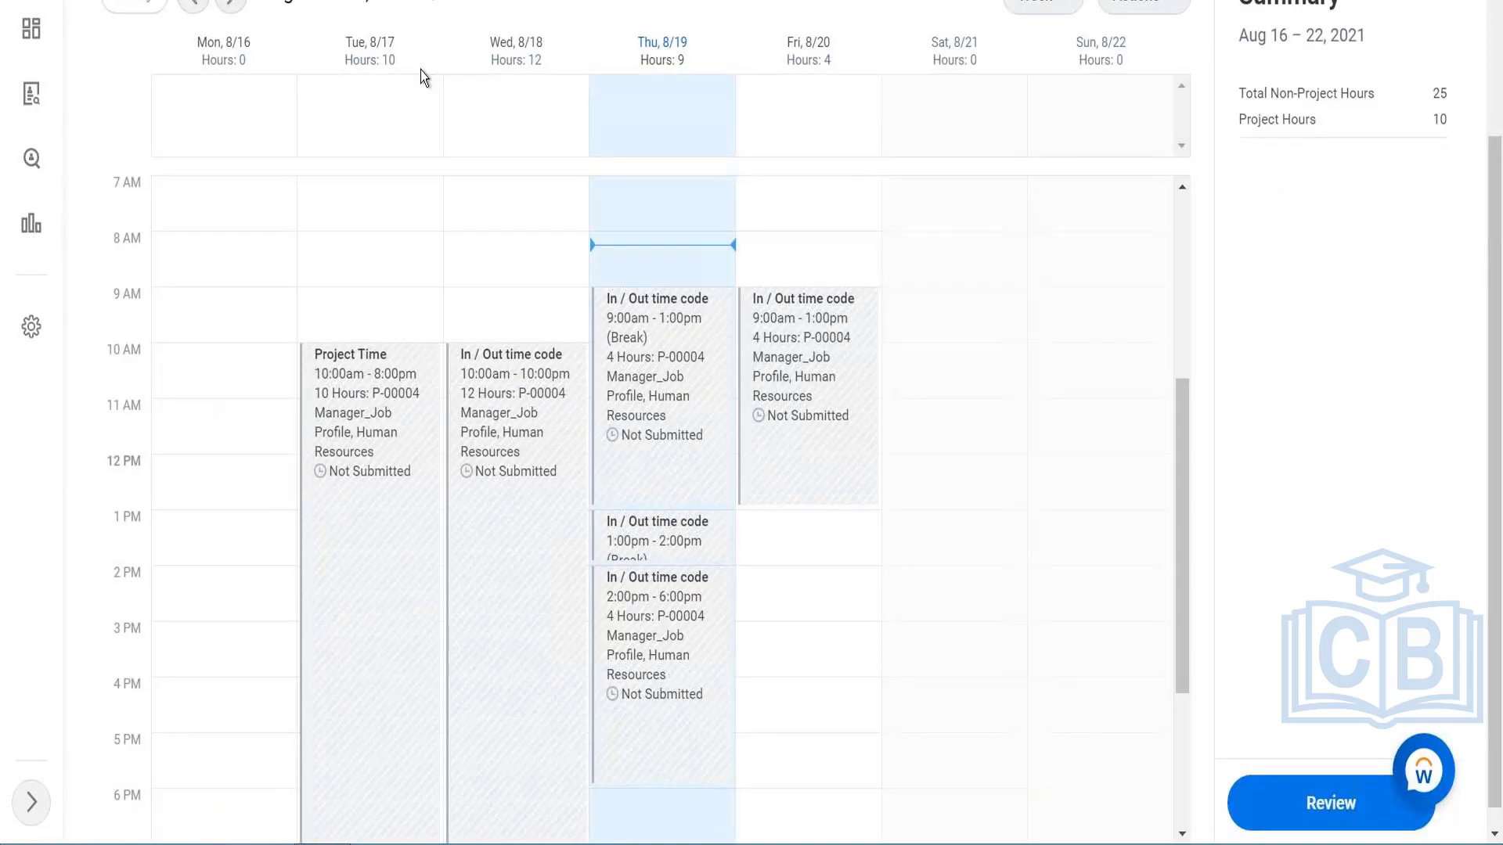
scroll(420, 69, "up", 3)
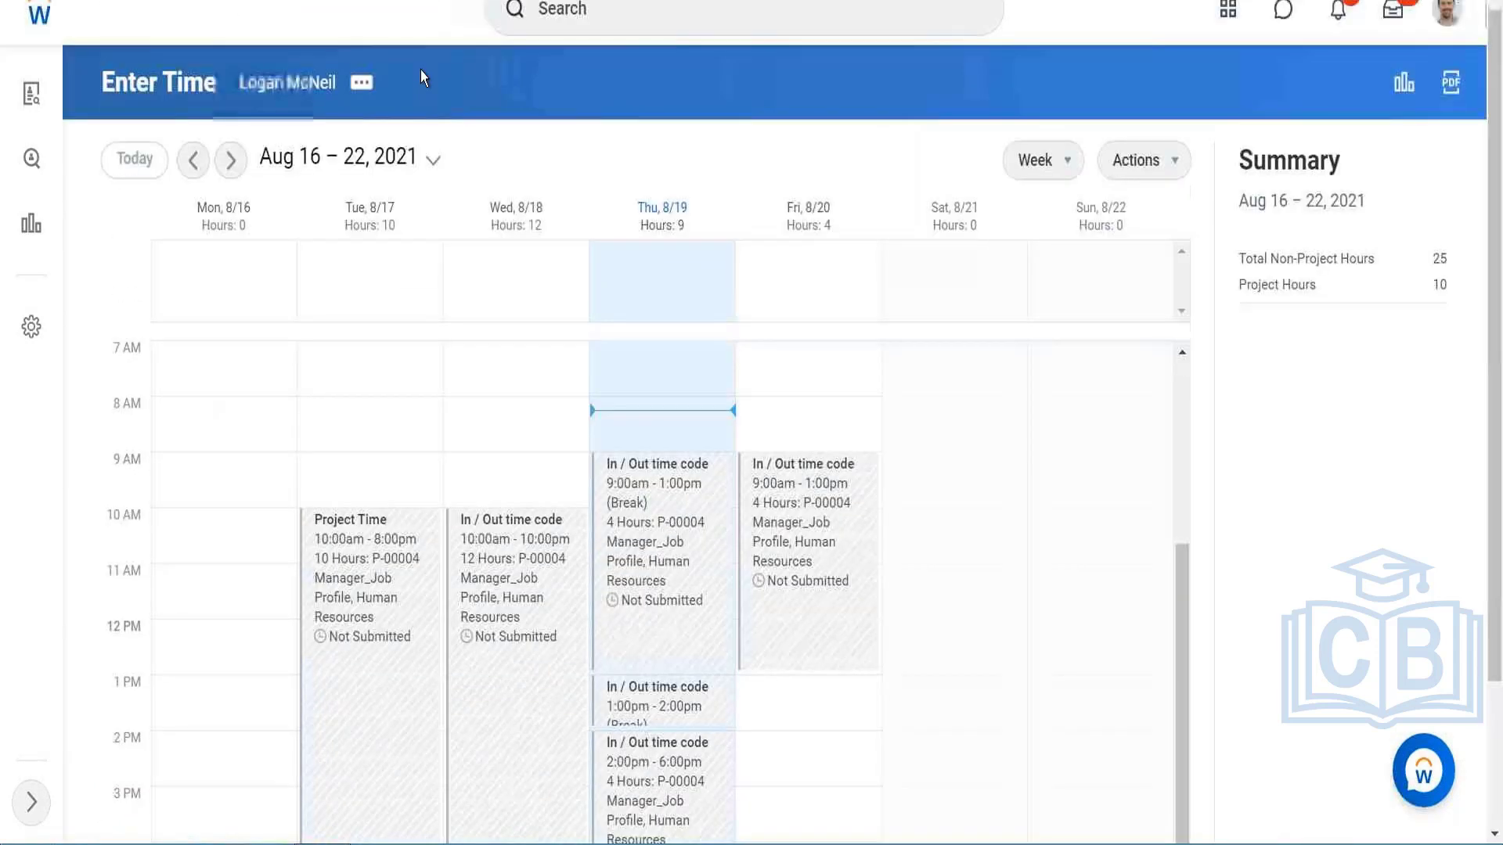
Step: Search for business process definitions using "bp:enter"
left_click(573, 45)
type("b")
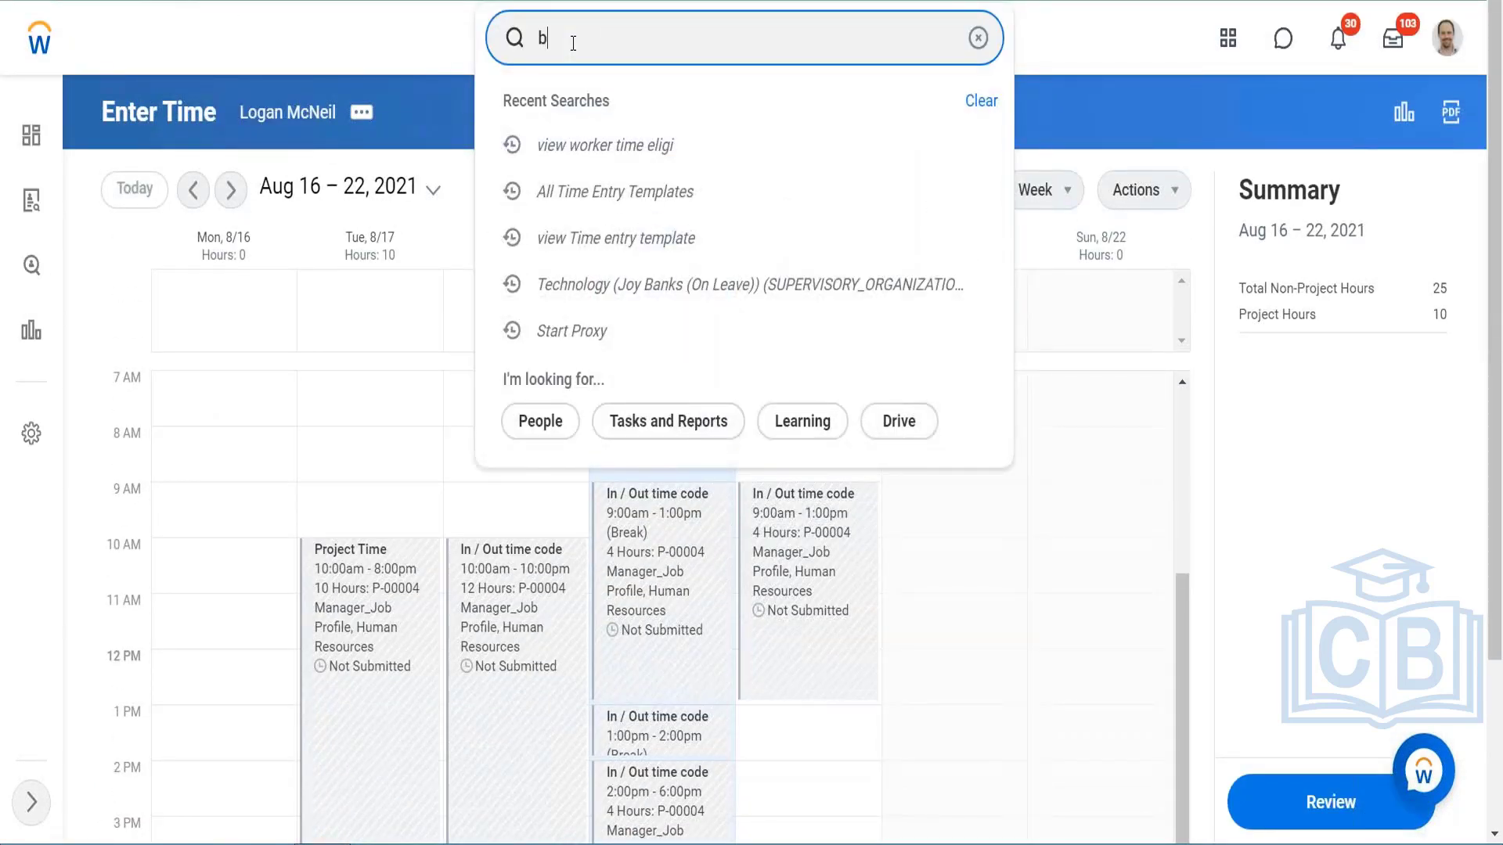
type("p:enter")
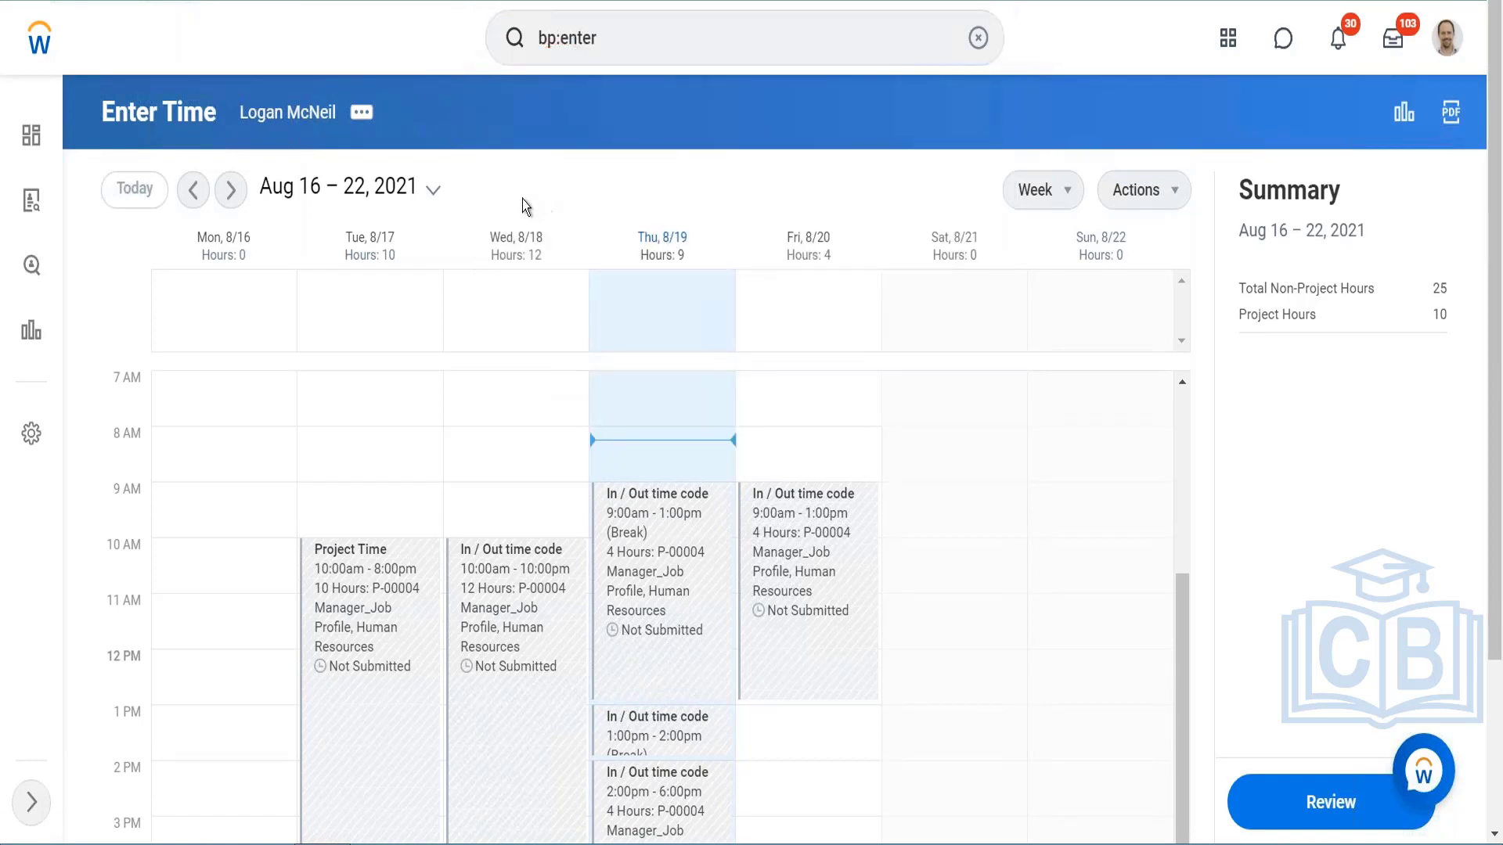
key("Return")
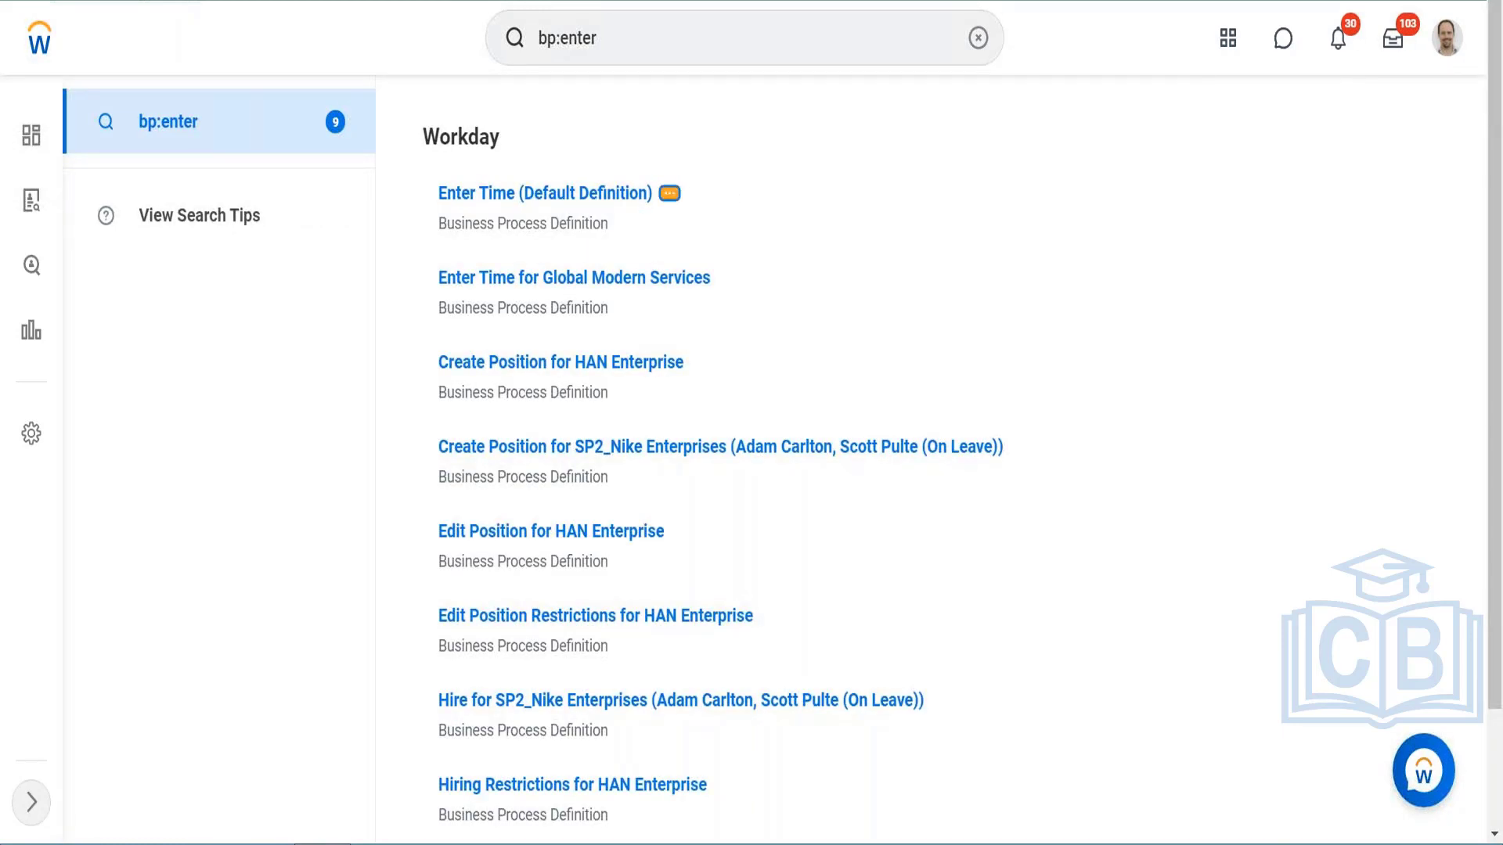
Step: Open the business process security policy of the Enter Time (Default Definition) business process
left_click(669, 193)
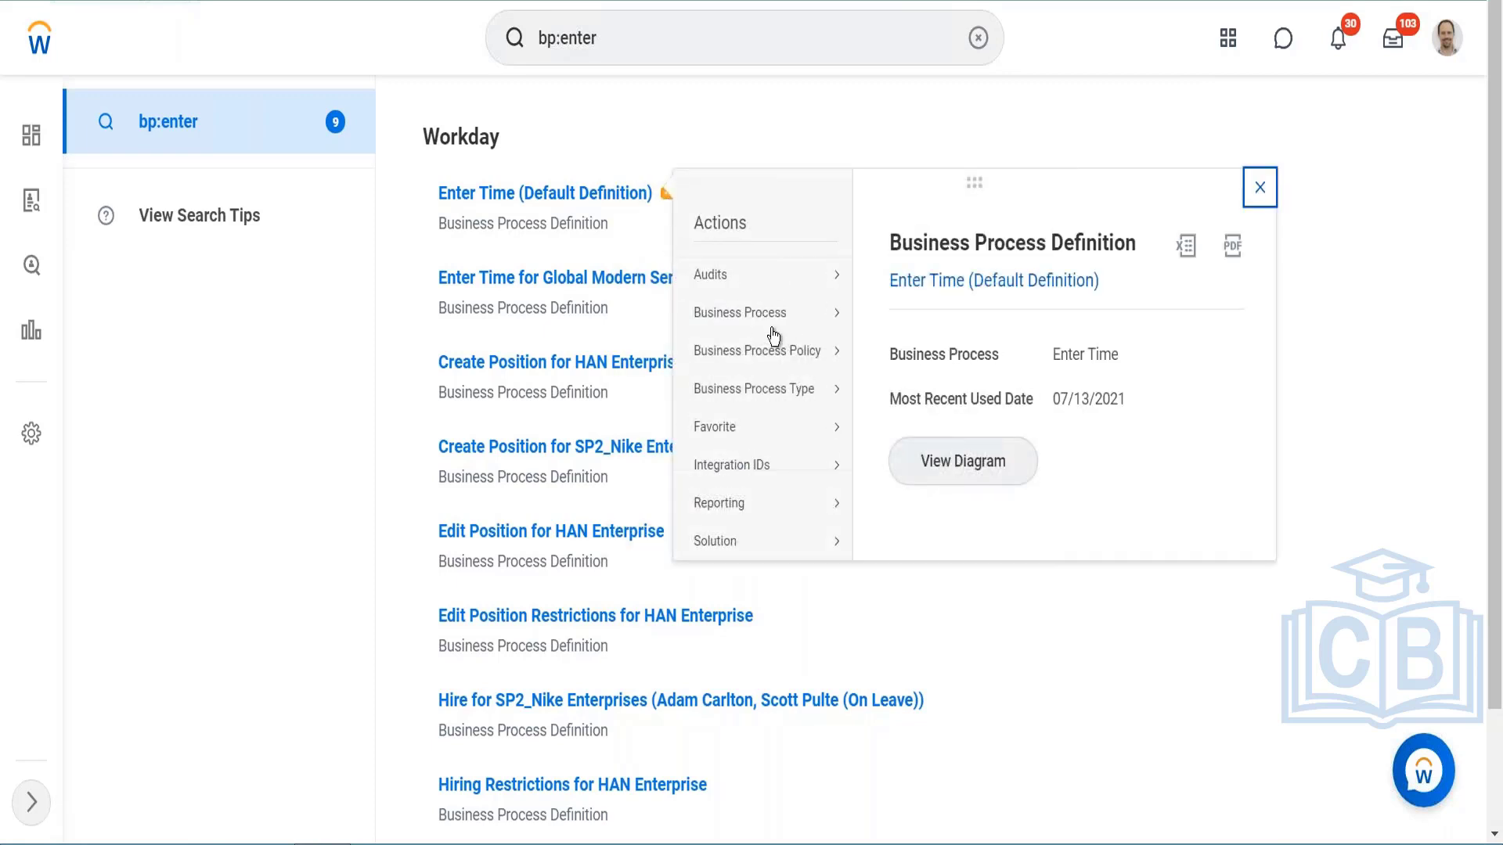
mouse_move(791, 344)
left_click(886, 352)
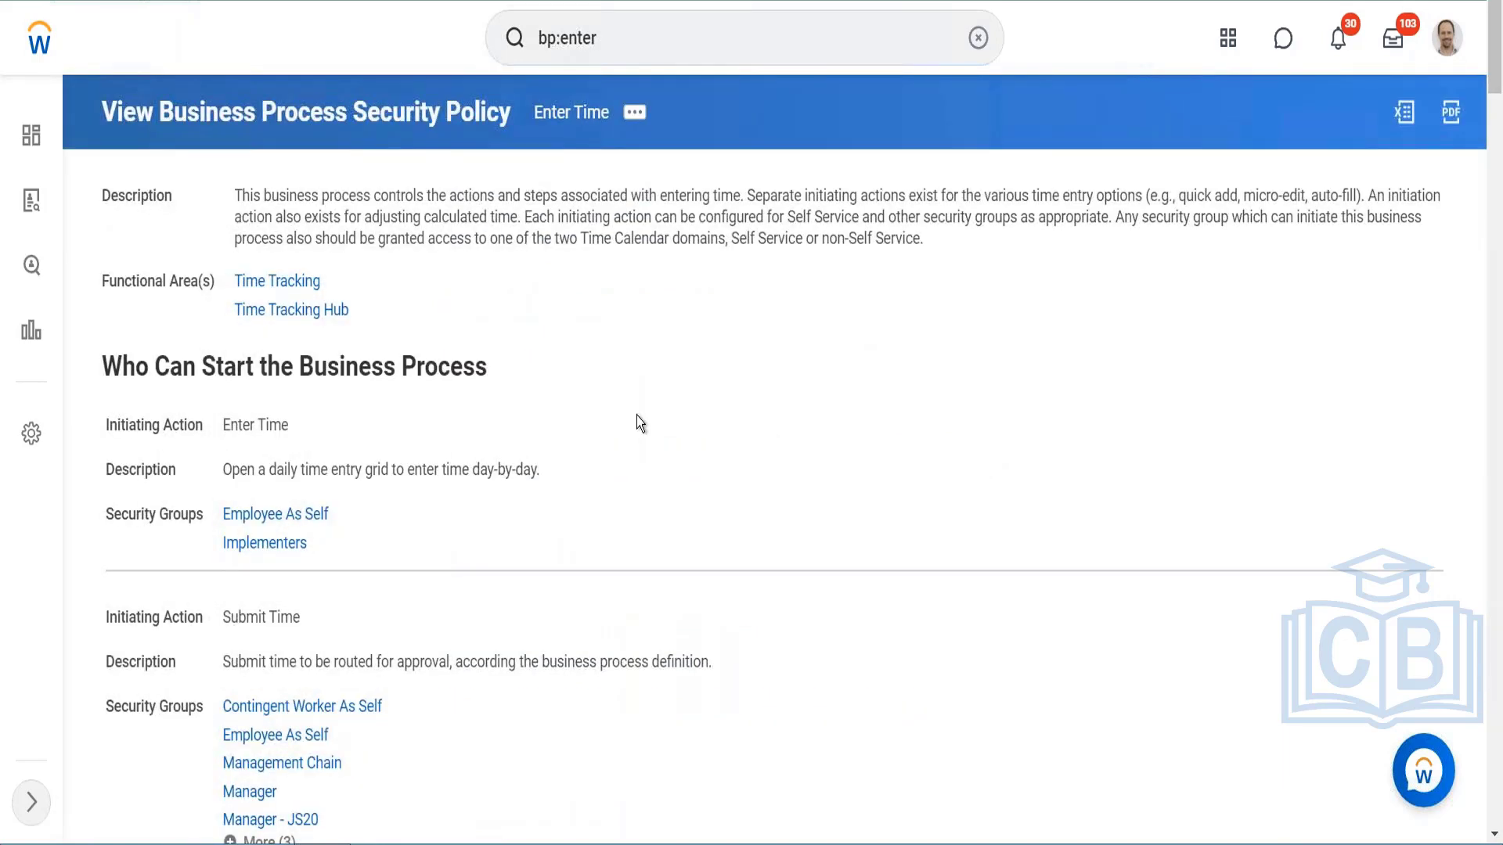
Step: Review the Enter Time policy's initiating actions and their security groups, from Enter Time and Submit Time through Quick Add, Adjust Calculated Time and Run Calculations
scroll(636, 416, "down", 7)
scroll(637, 416, "down", 4)
scroll(571, 396, "up", 7)
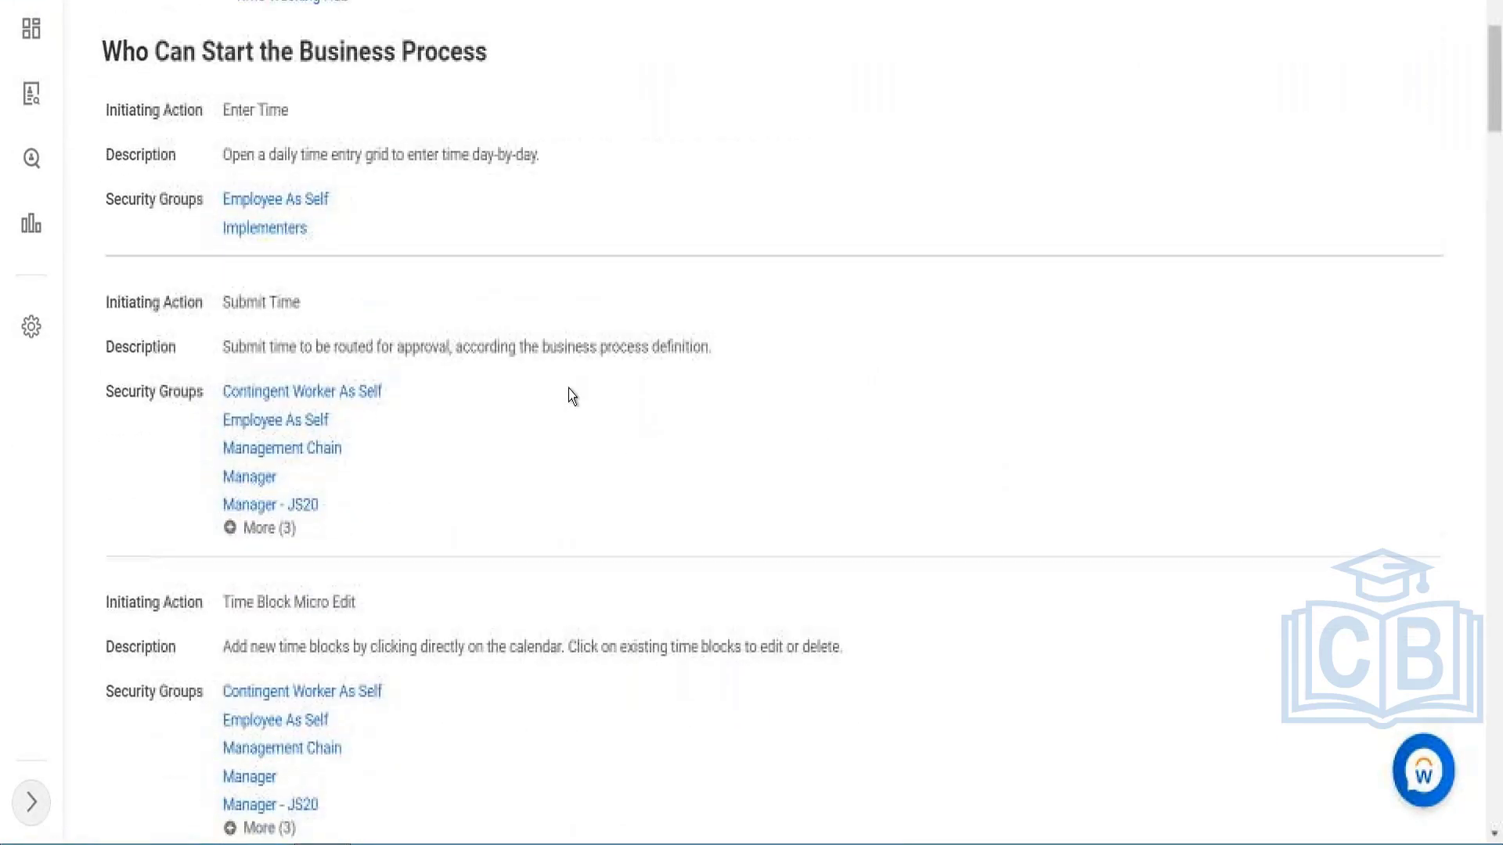
scroll(571, 396, "down", 2)
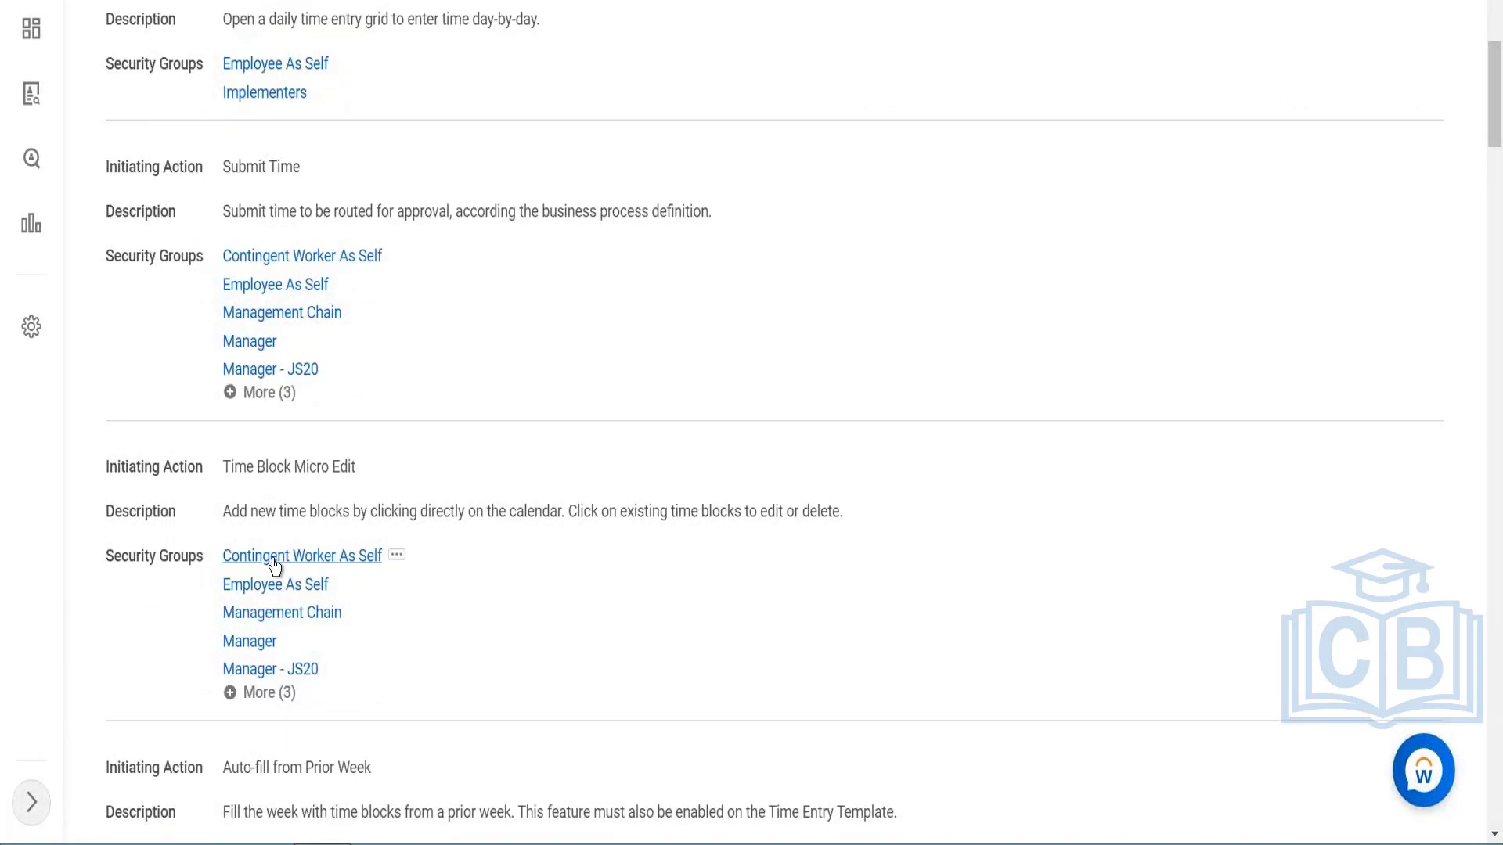
scroll(245, 548, "down", 3)
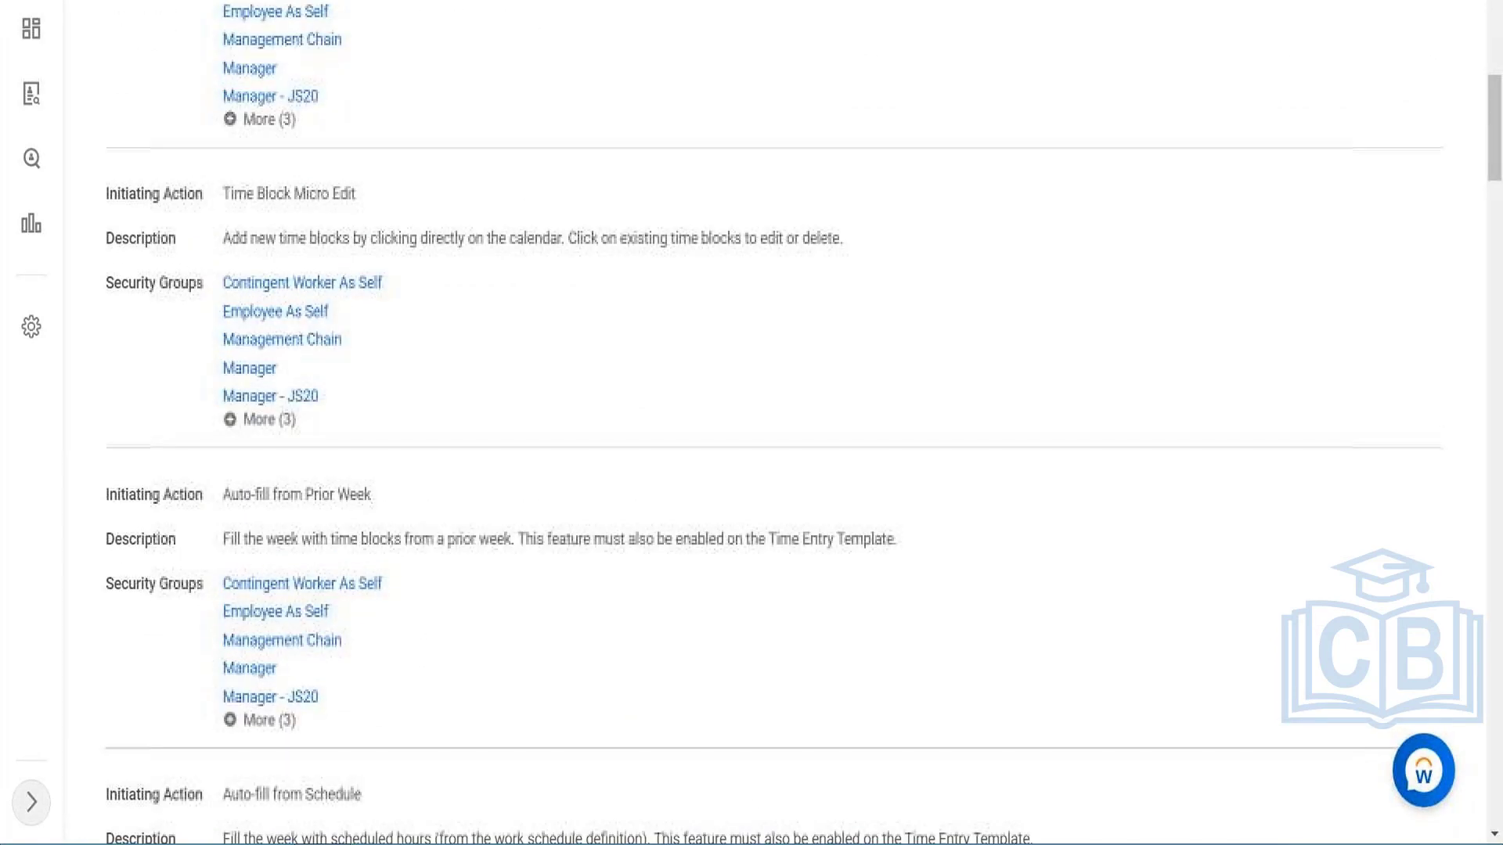
mouse_move(241, 590)
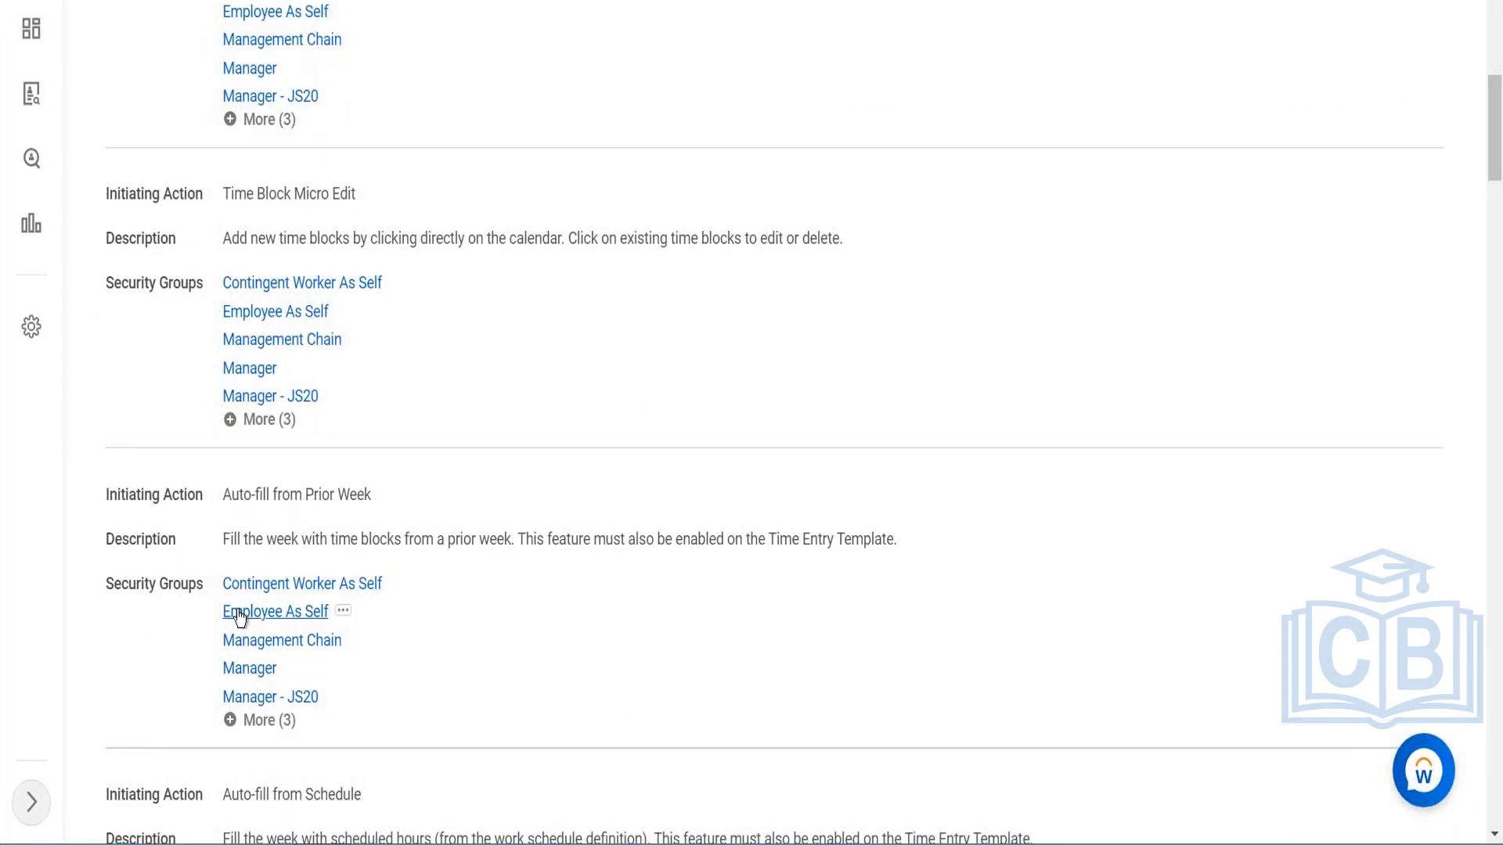
mouse_move(244, 682)
scroll(317, 584, "down", 4)
scroll(486, 561, "down", 5)
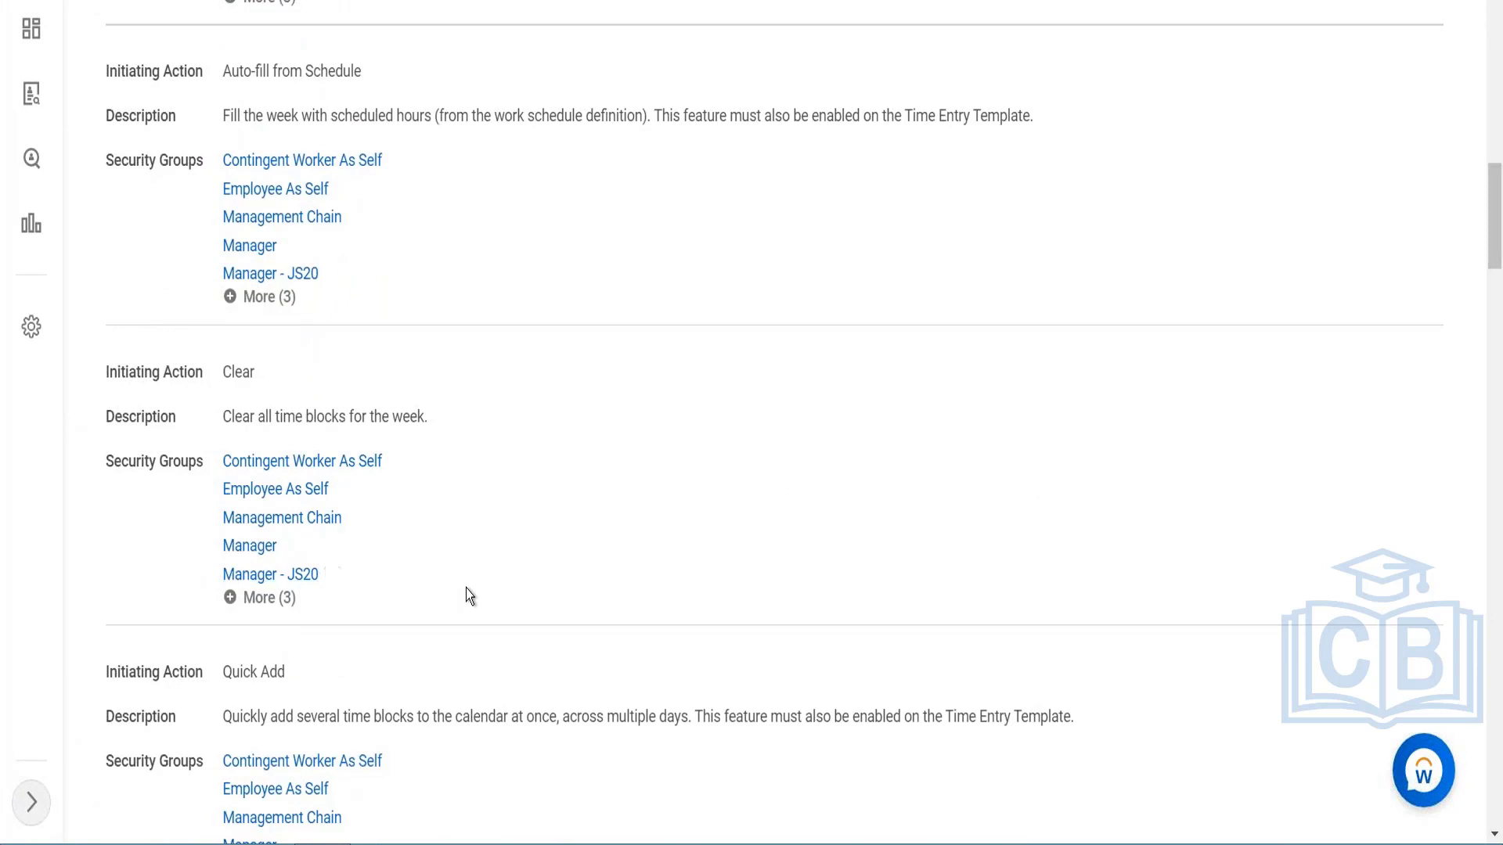
scroll(468, 596, "down", 2)
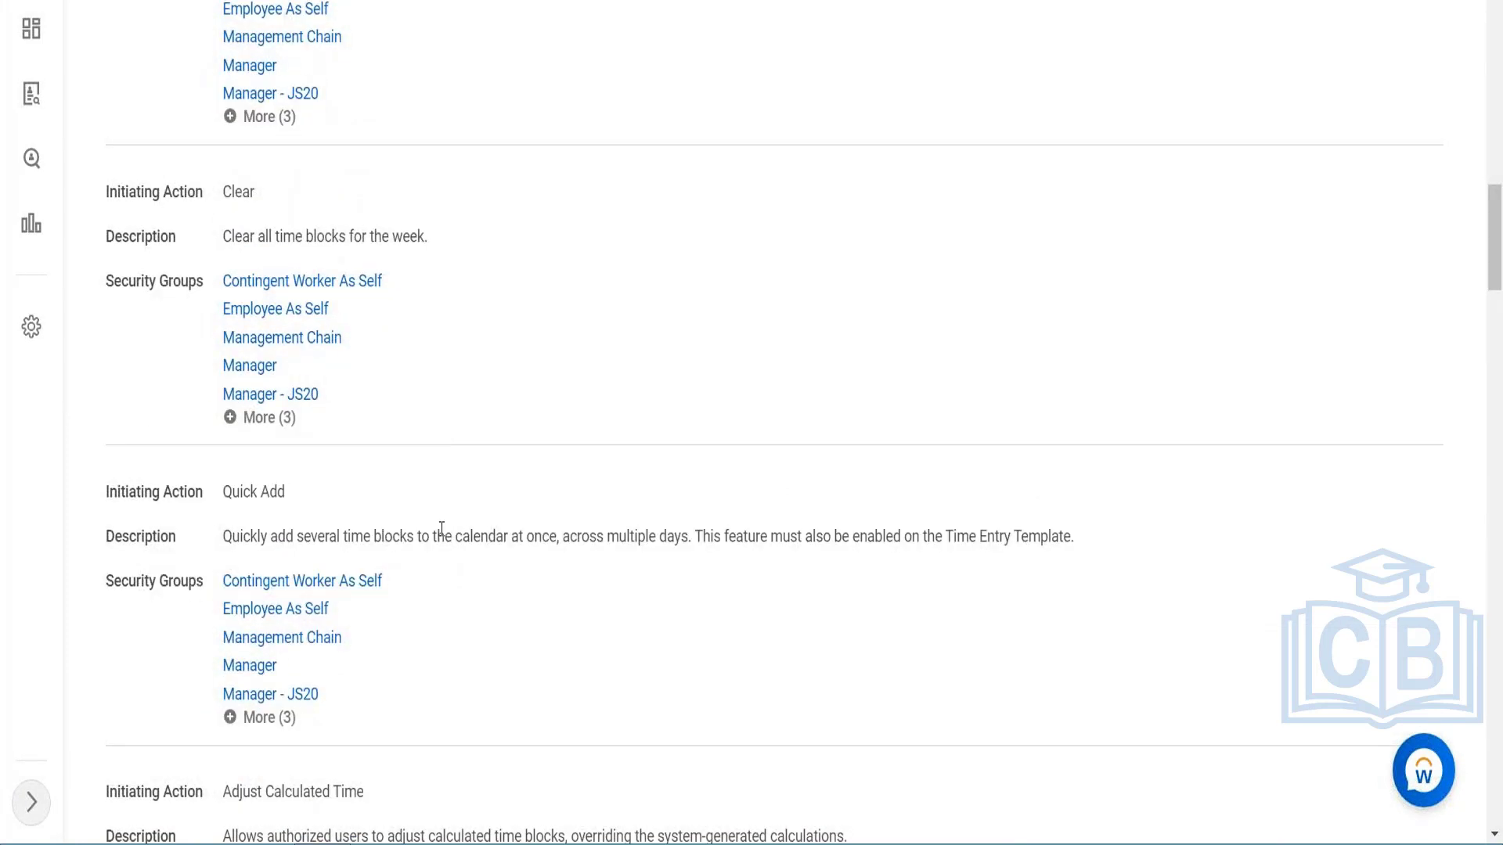
scroll(442, 529, "down", 3)
scroll(439, 527, "down", 1)
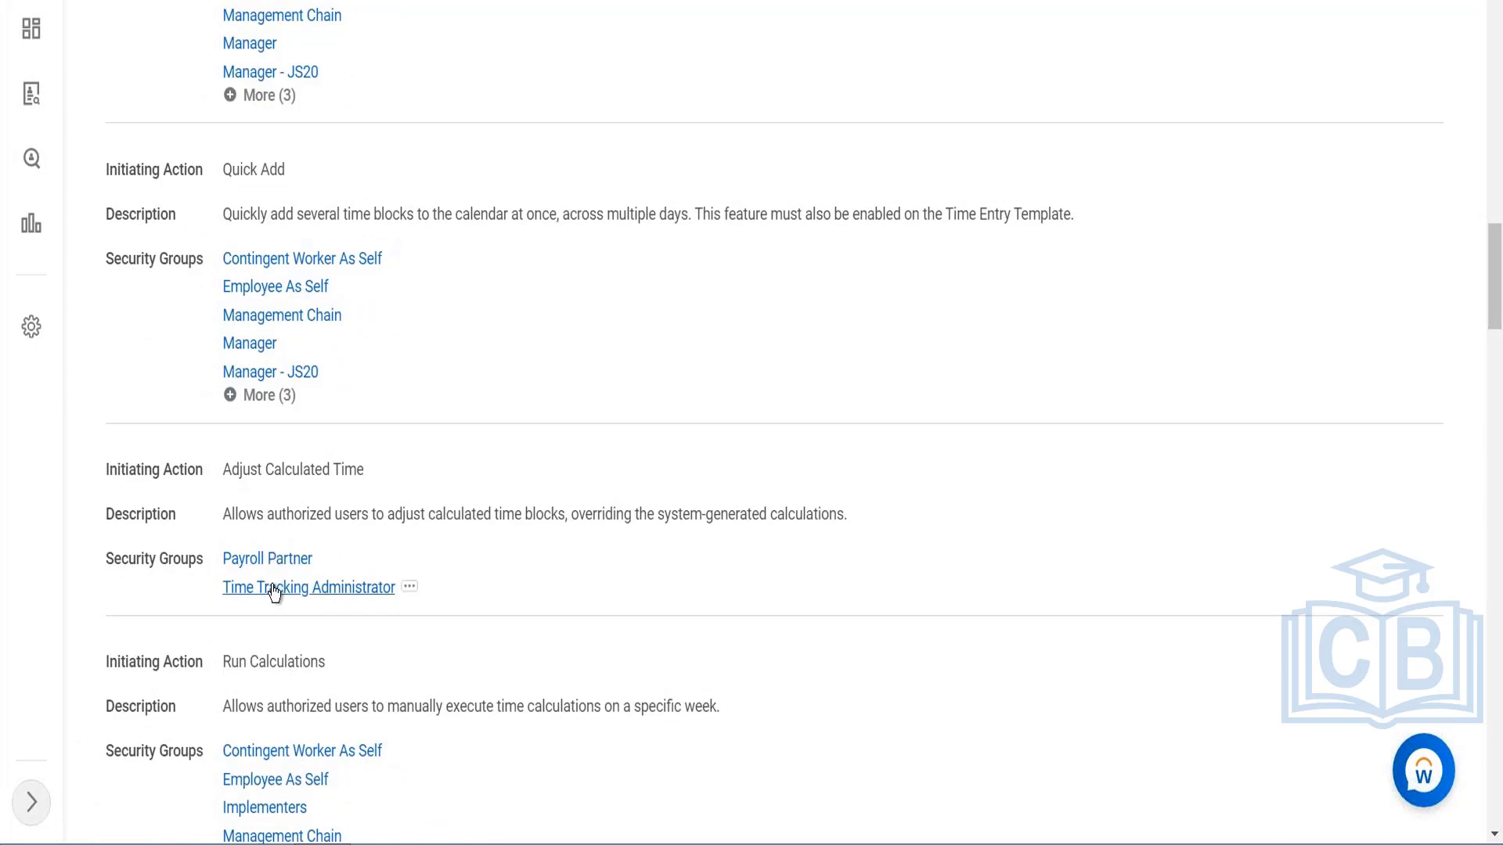
scroll(419, 555, "down", 3)
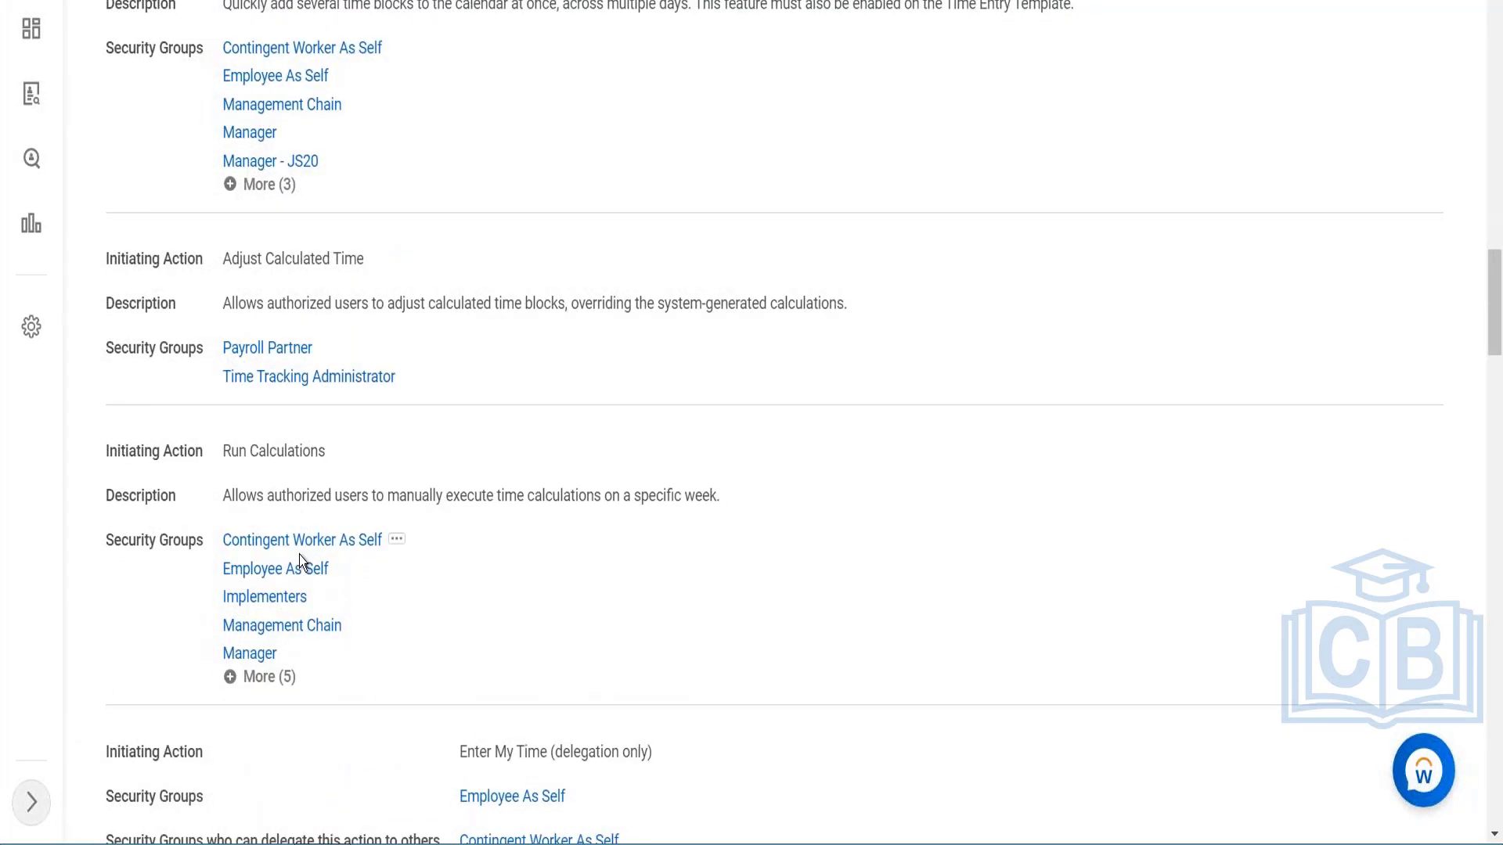
scroll(303, 556, "down", 3)
scroll(751, 423, "up", 4)
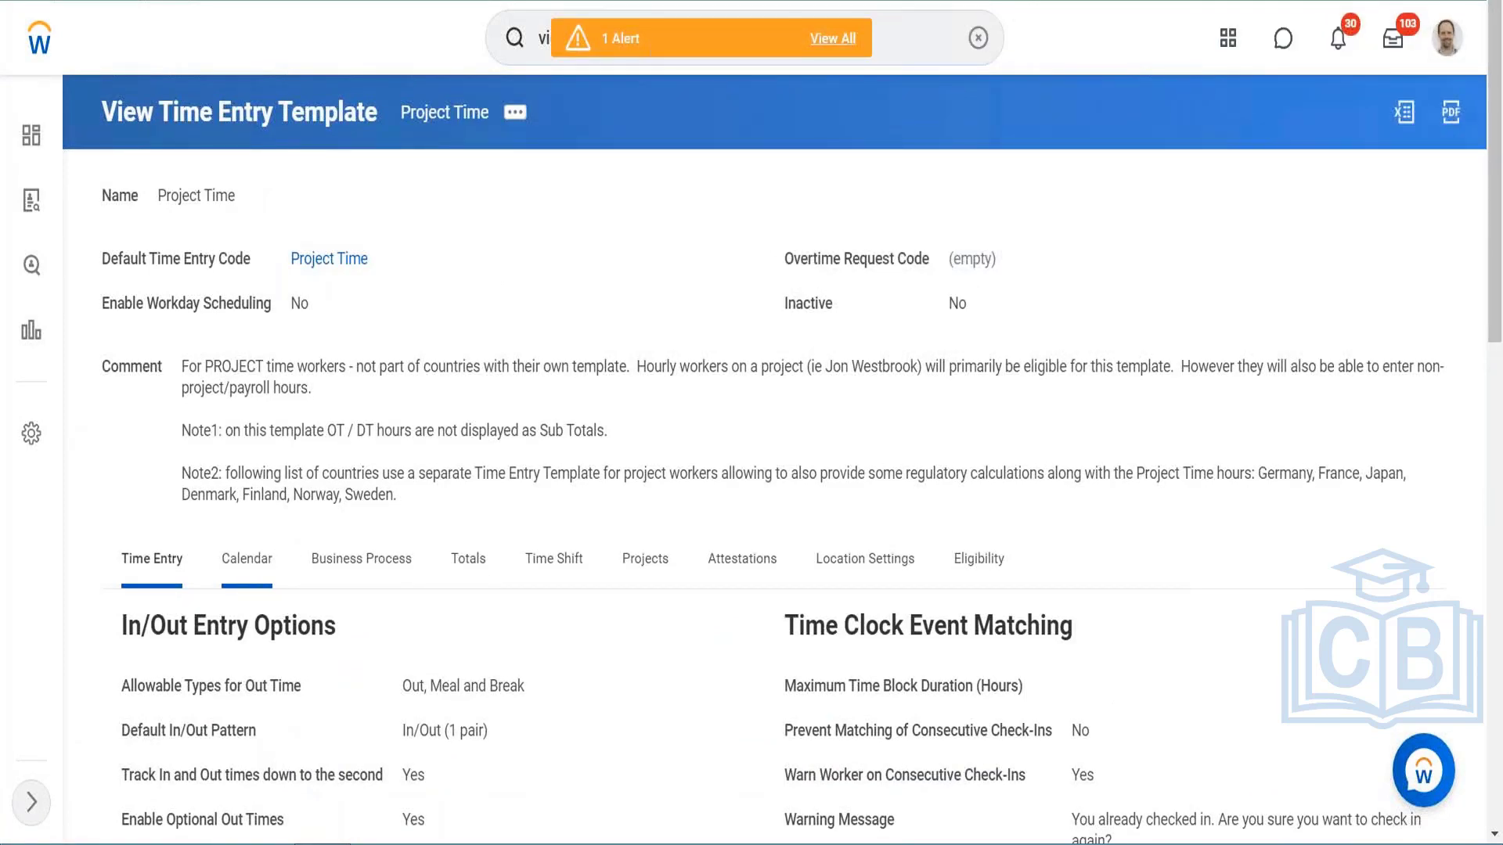
Step: Show the calendar settings of the Project Time time entry template
left_click(247, 558)
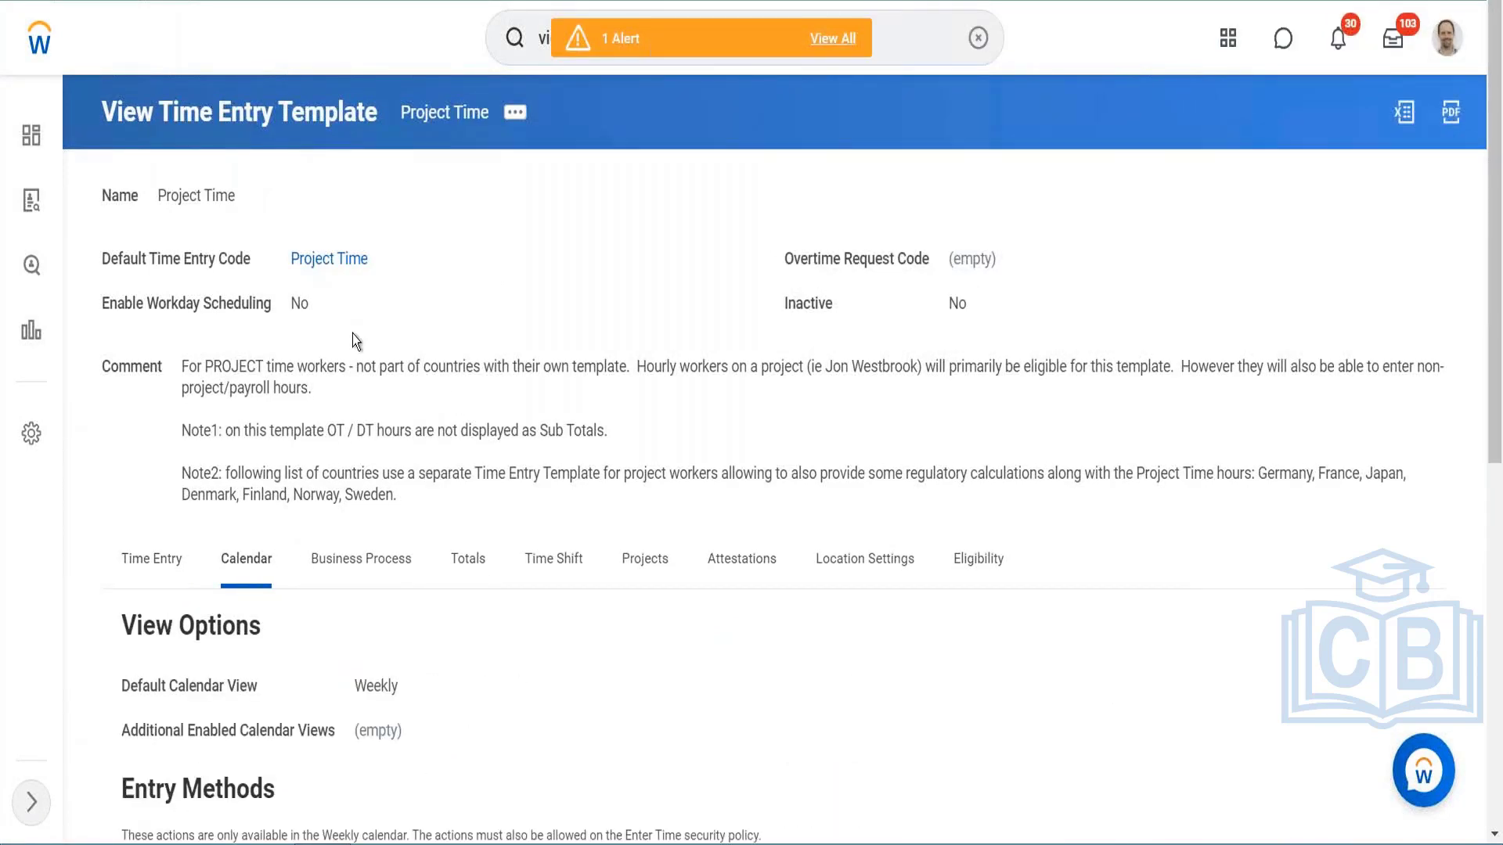